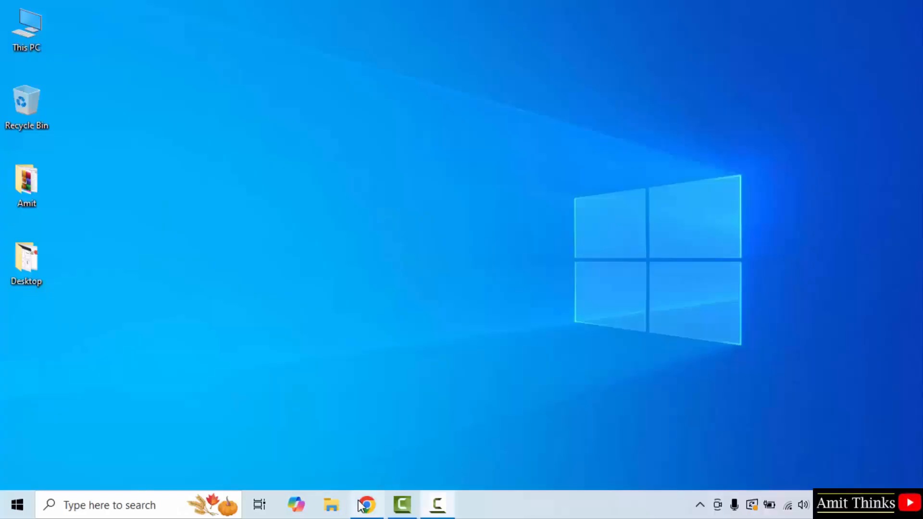
Open the browser and search Google for "power bi desktop"
{"action": "left_click", "coordinate": [366, 504]}
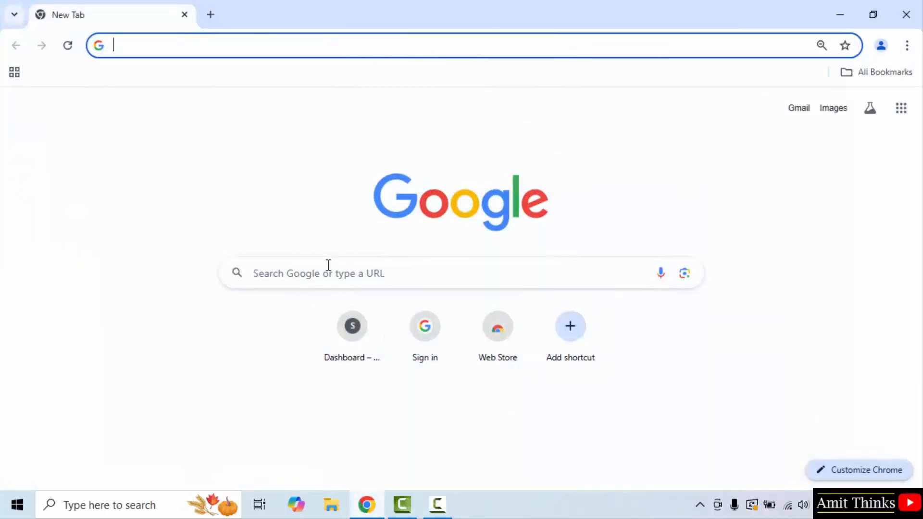
{"action": "left_click", "coordinate": [328, 265]}
{"action": "type", "text": "power bi "}
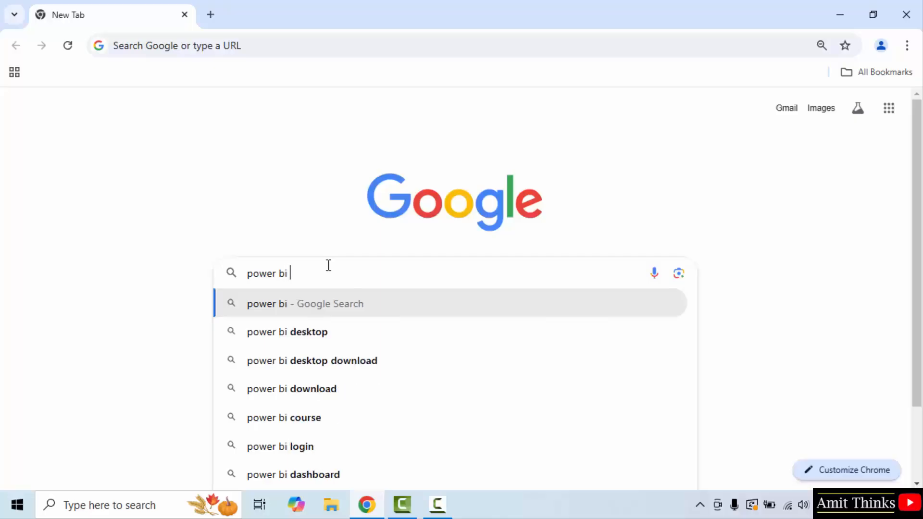
{"action": "type", "text": "desktop"}
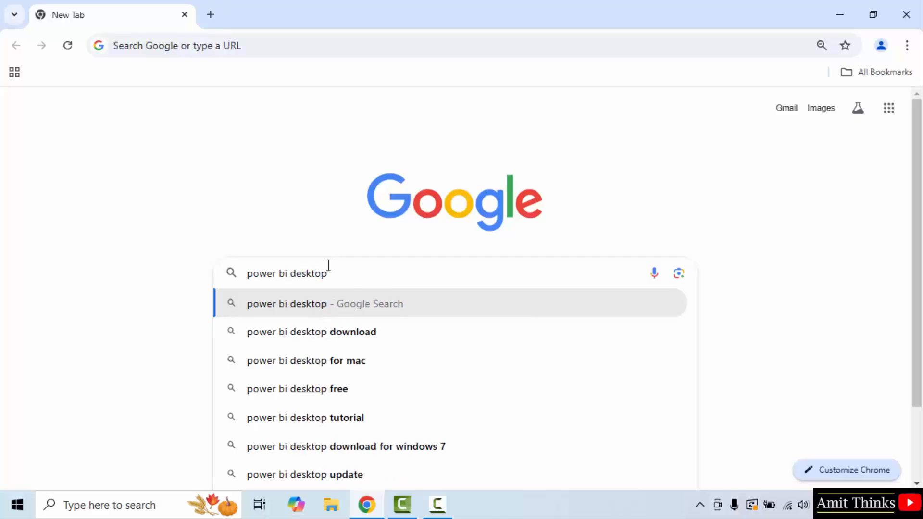
{"action": "key", "text": "Return"}
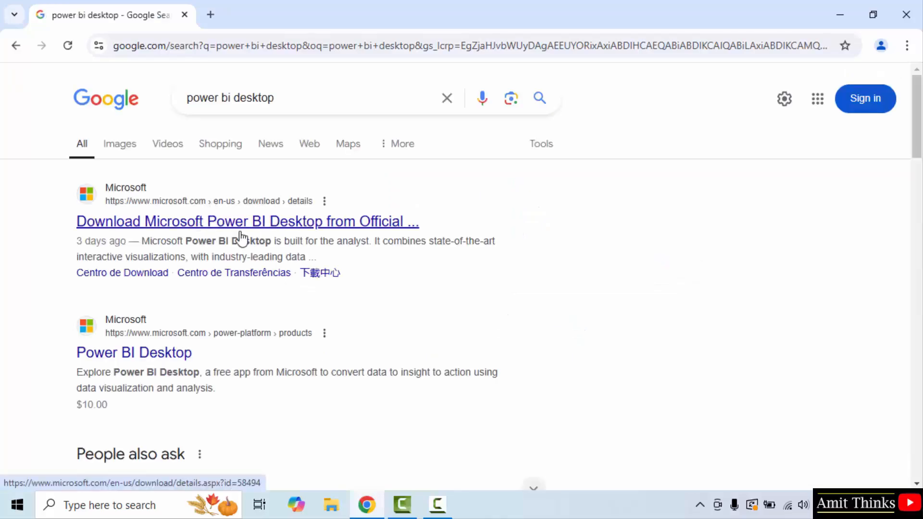
Open the official Microsoft Power BI Desktop download page and keep English as the download language
{"action": "left_click", "coordinate": [288, 225]}
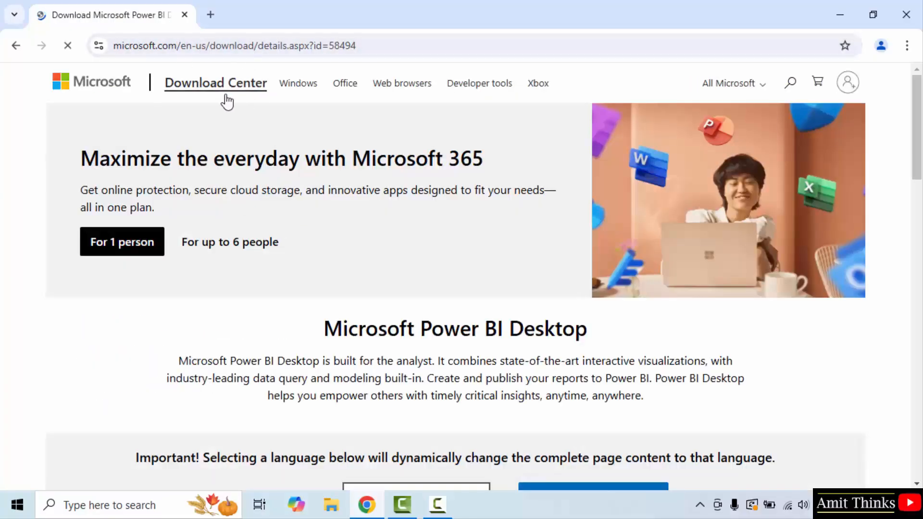
{"action": "left_click_drag", "start_coordinate": [921, 117], "coordinate": [922, 137]}
{"action": "scroll", "coordinate": [503, 238], "scroll_direction": "down", "scroll_amount": 3}
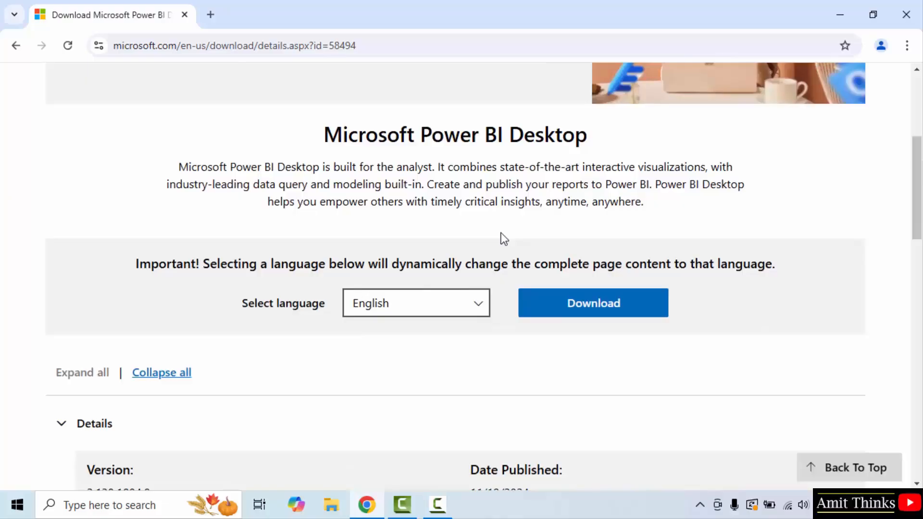
{"action": "left_click", "coordinate": [412, 313]}
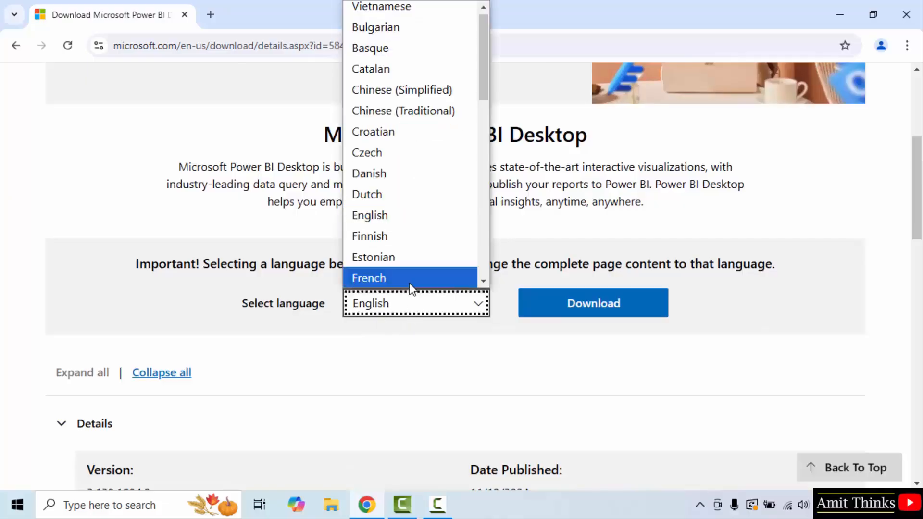
{"action": "left_click", "coordinate": [413, 220]}
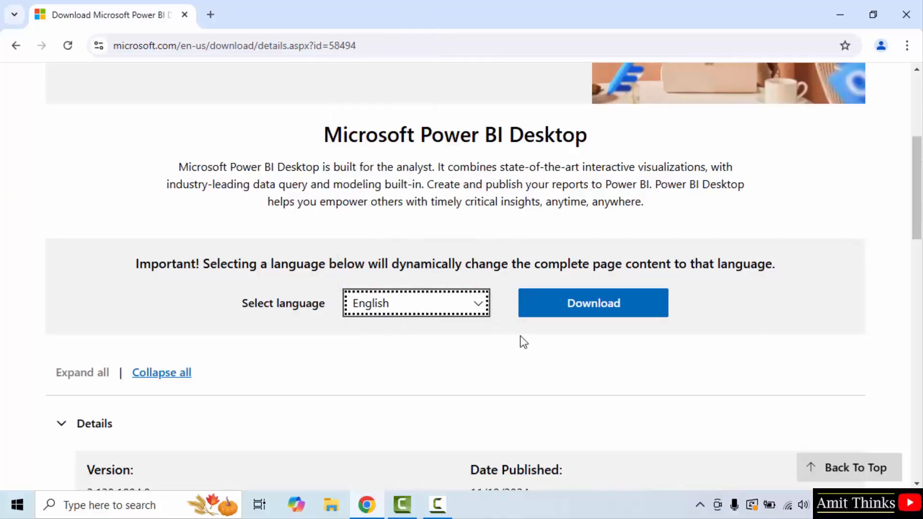
Start the download and tick PBIDesktopSetup_x64.exe as the file to get
{"action": "left_click", "coordinate": [599, 318]}
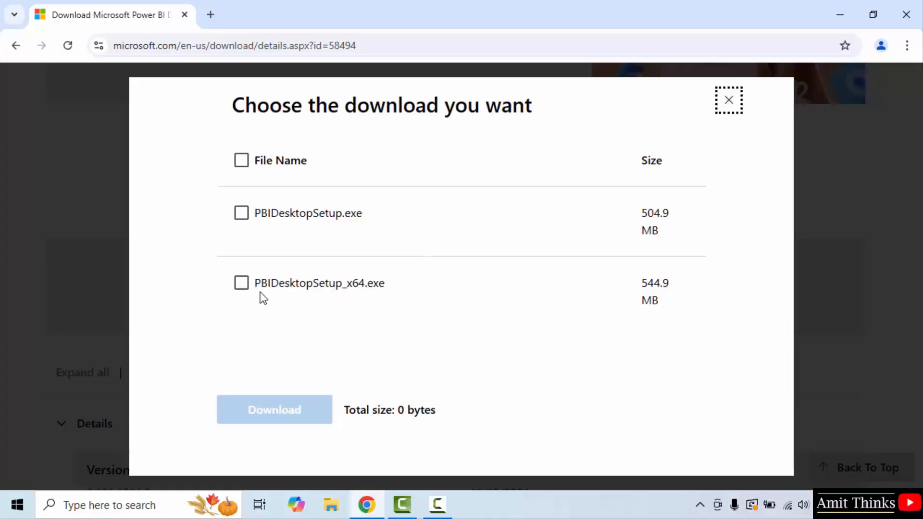
{"action": "left_click", "coordinate": [242, 284]}
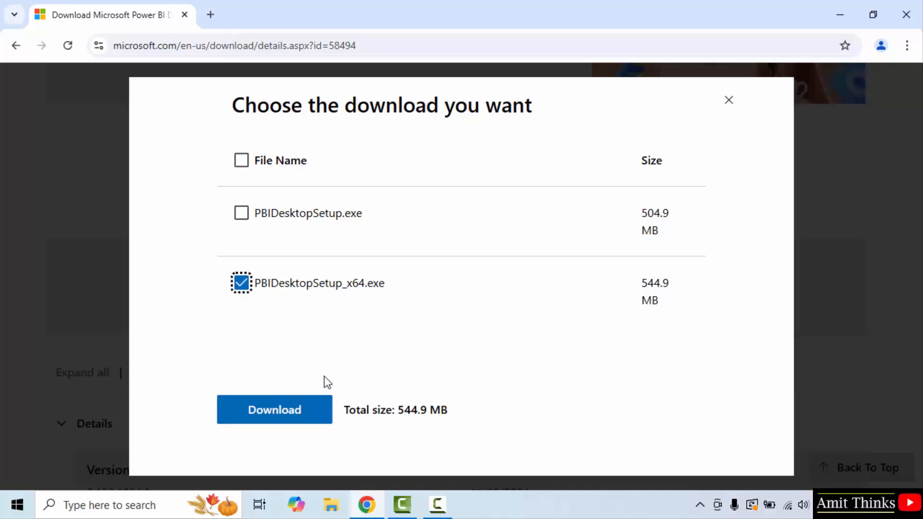
Check the PC's system type in the Windows About your PC settings, then minimize Settings
{"action": "left_click", "coordinate": [18, 504]}
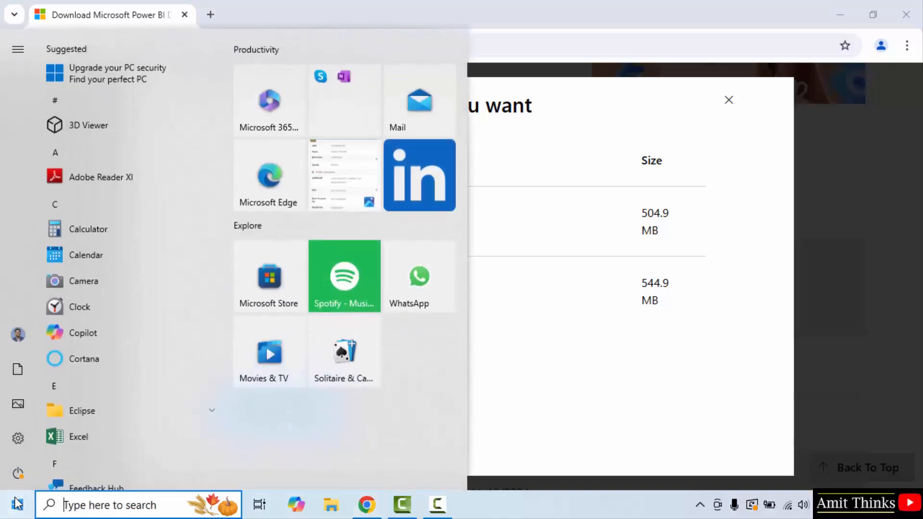
{"action": "type", "text": "about"}
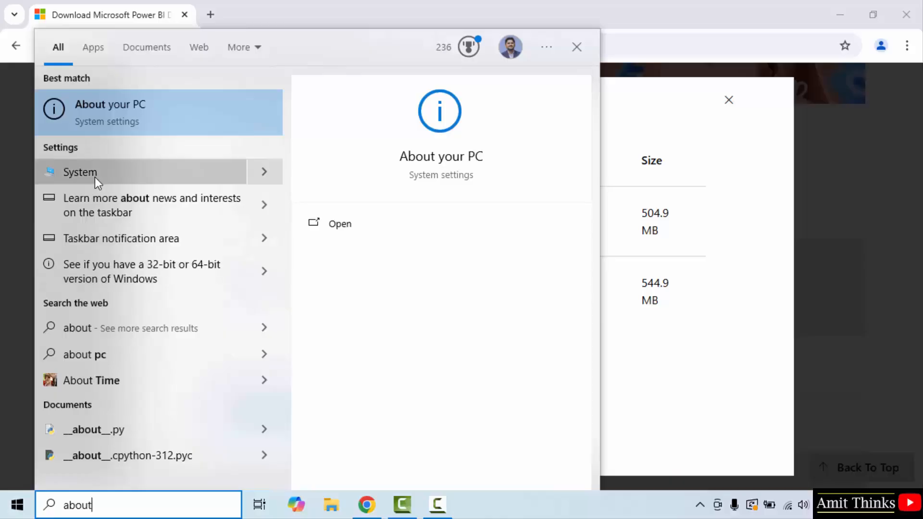
{"action": "left_click", "coordinate": [353, 222]}
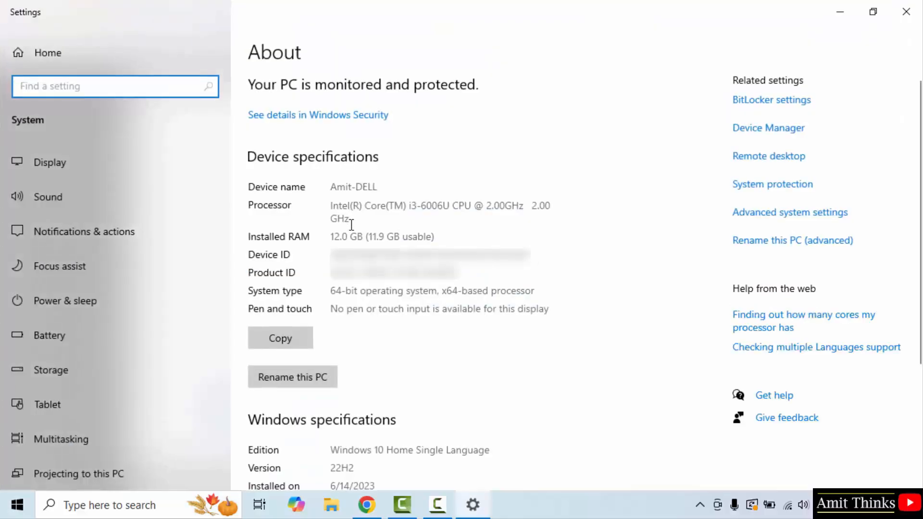
{"action": "left_click_drag", "start_coordinate": [441, 290], "coordinate": [466, 291]}
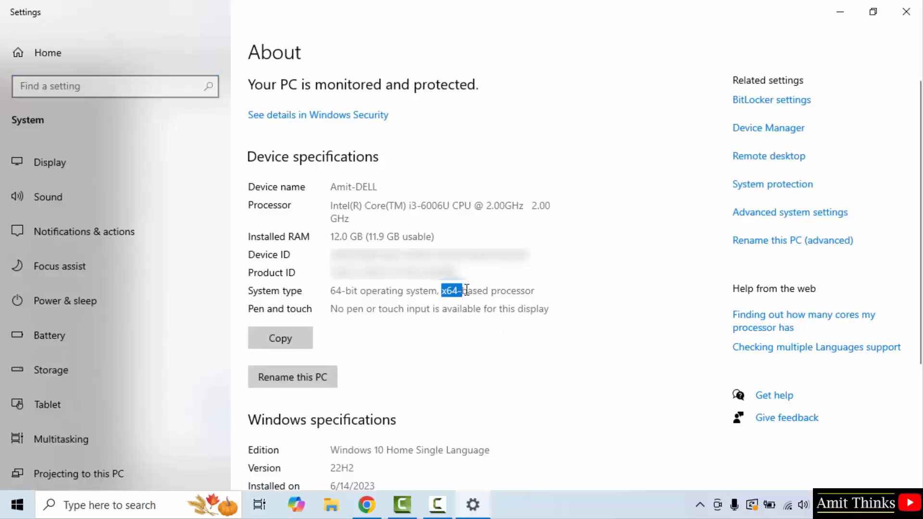
{"action": "left_click", "coordinate": [841, 11]}
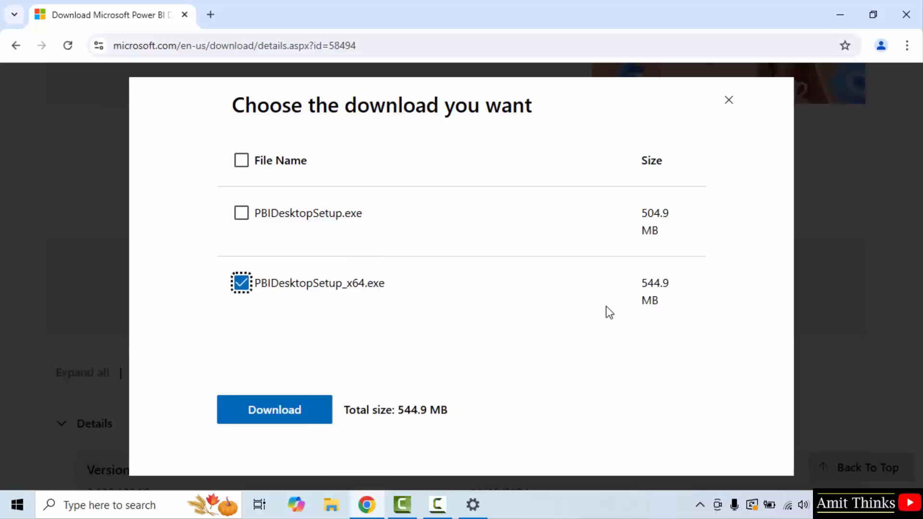
Download the x64 installer and open it from the browser's download history, then minimize the browser
{"action": "left_click", "coordinate": [278, 421]}
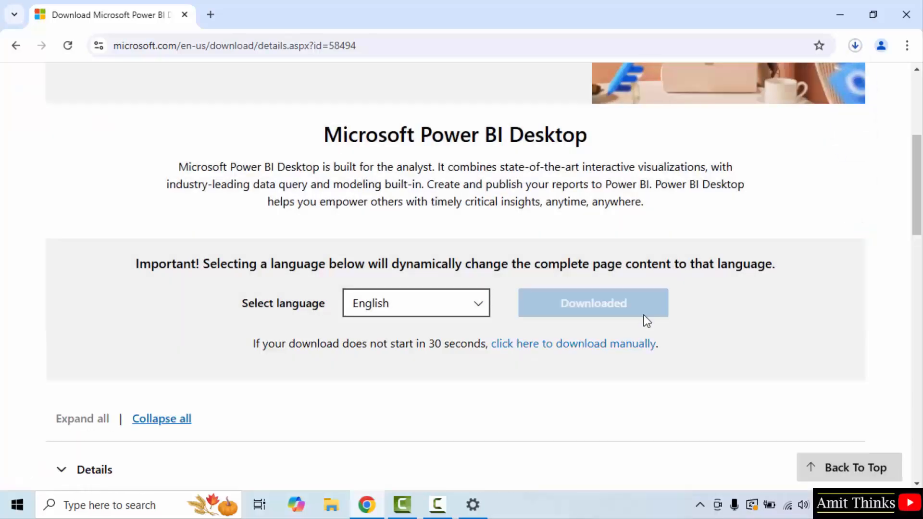
{"action": "left_click", "coordinate": [859, 49]}
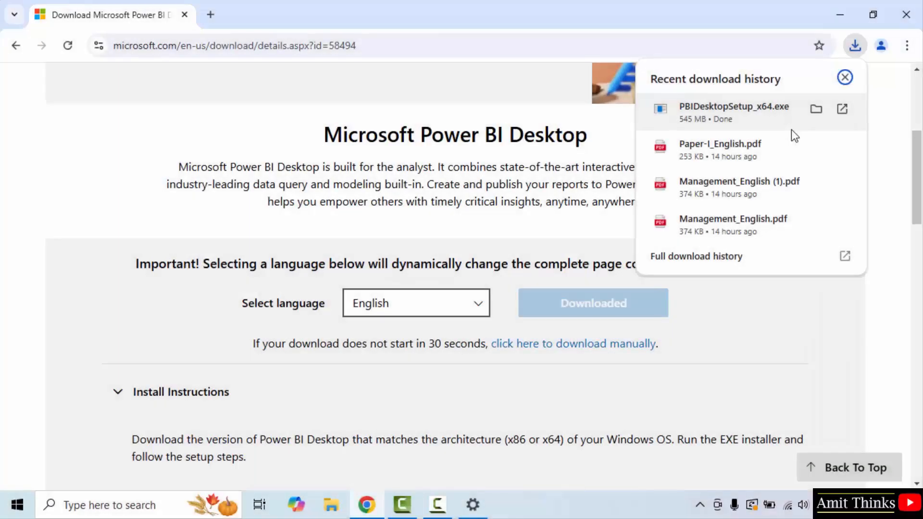
{"action": "right_click", "coordinate": [764, 124]}
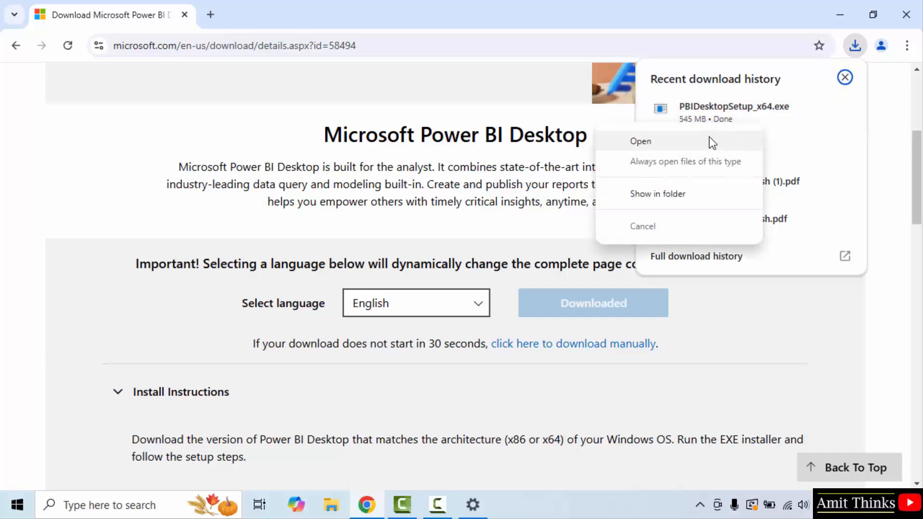
{"action": "left_click", "coordinate": [709, 140]}
{"action": "left_click", "coordinate": [840, 10]}
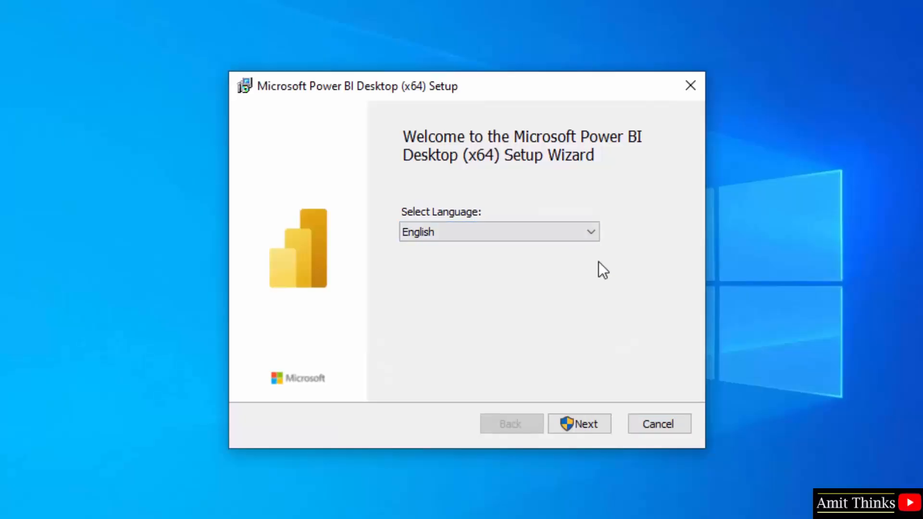
Proceed past the setup wizard's welcome pages in English and accept the license terms
{"action": "left_click", "coordinate": [587, 433]}
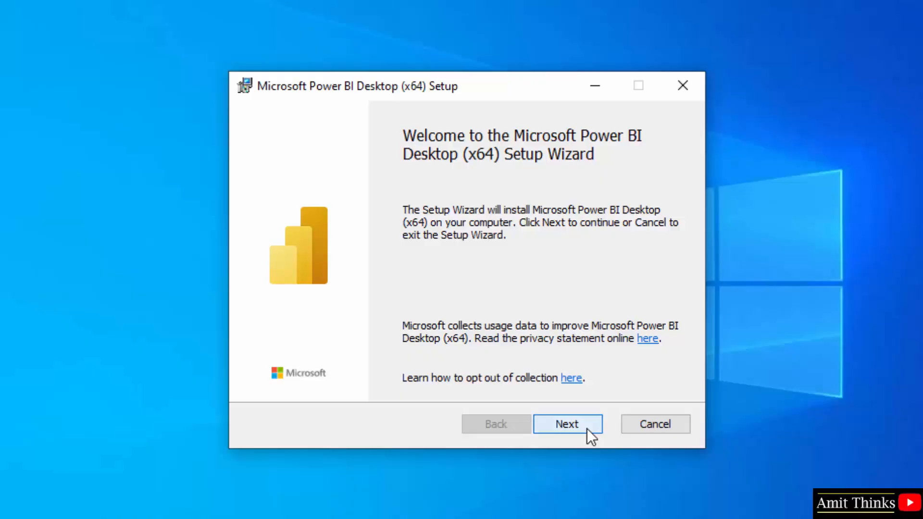
{"action": "left_click", "coordinate": [587, 428]}
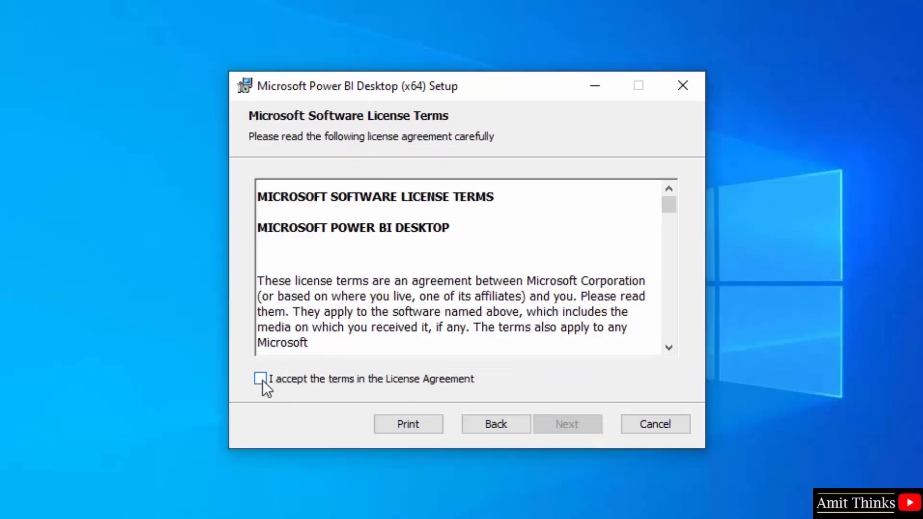
{"action": "left_click", "coordinate": [261, 379]}
{"action": "left_click", "coordinate": [576, 429]}
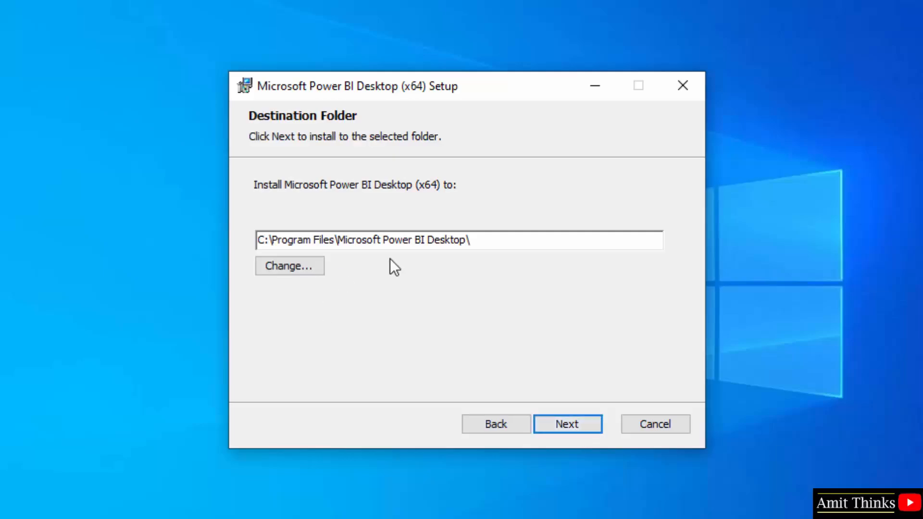
Keep the default destination folder C:\Program Files\Microsoft Power BI Desktop\ and install with a desktop shortcut
{"action": "left_click", "coordinate": [483, 242]}
{"action": "left_click", "coordinate": [573, 425]}
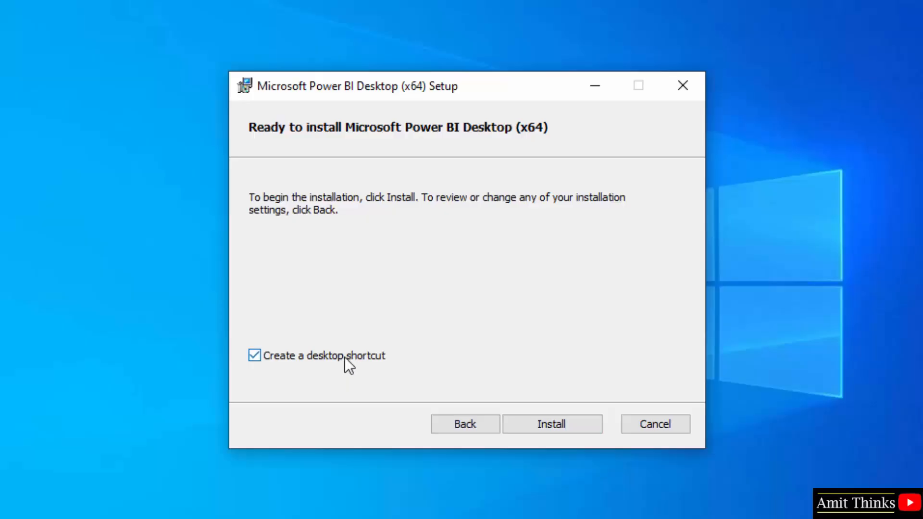
{"action": "left_click", "coordinate": [566, 425]}
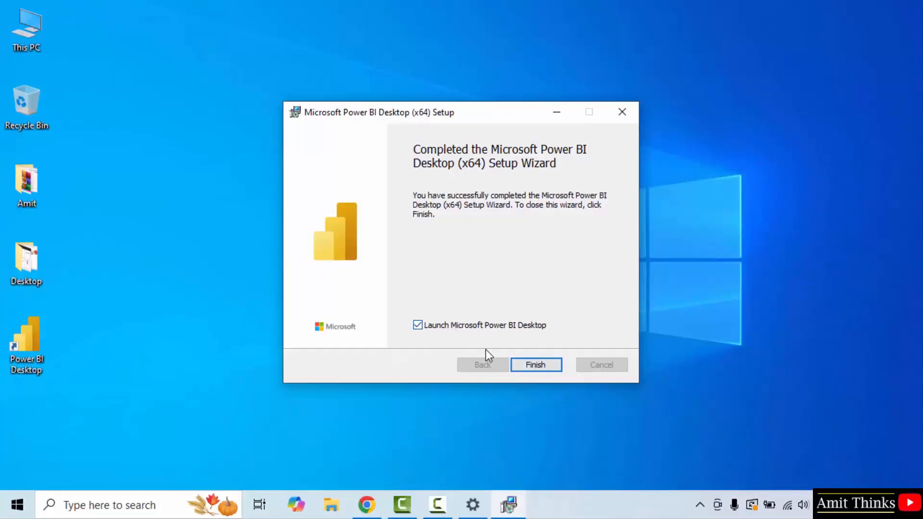
Untick the option to launch Power BI Desktop and finish the setup wizard
{"action": "left_click", "coordinate": [417, 325]}
{"action": "left_click", "coordinate": [536, 365]}
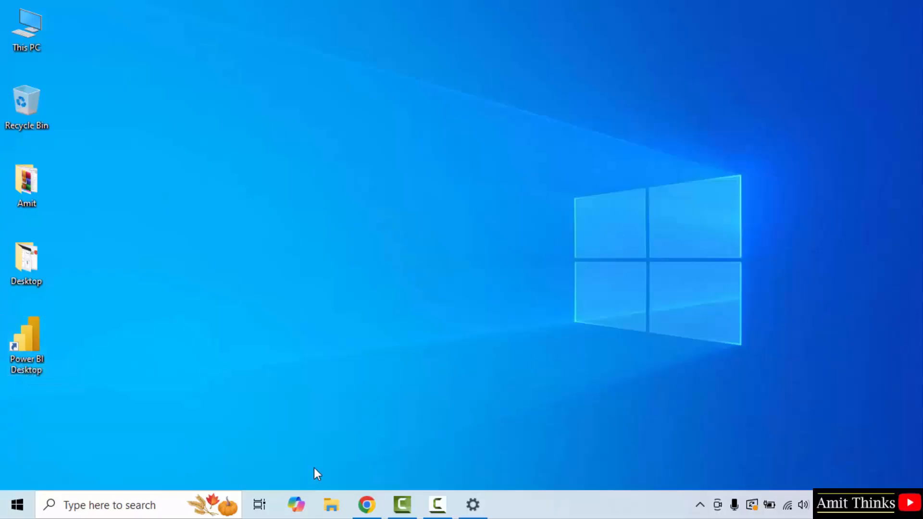
Search the Start menu for powerbi and open Power BI Desktop
{"action": "left_click", "coordinate": [10, 506]}
{"action": "type", "text": "p"}
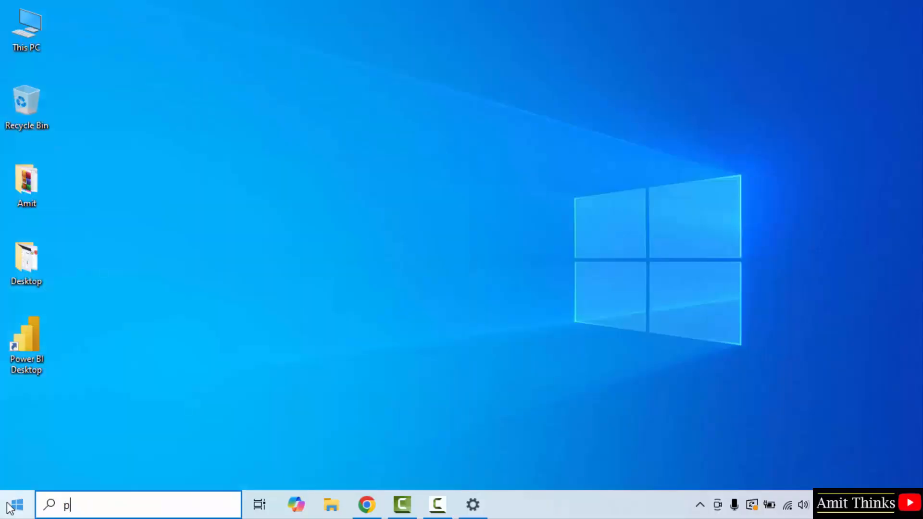
{"action": "type", "text": "owerbi"}
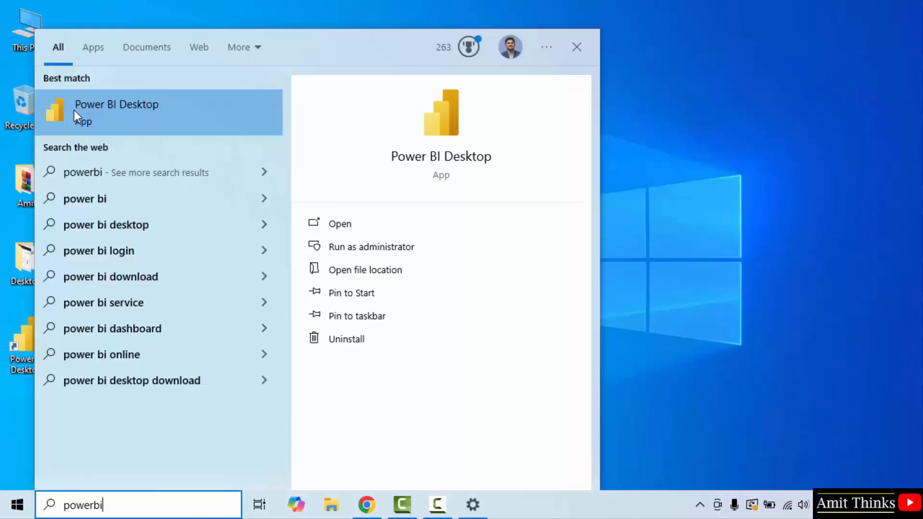
{"action": "left_click", "coordinate": [403, 224]}
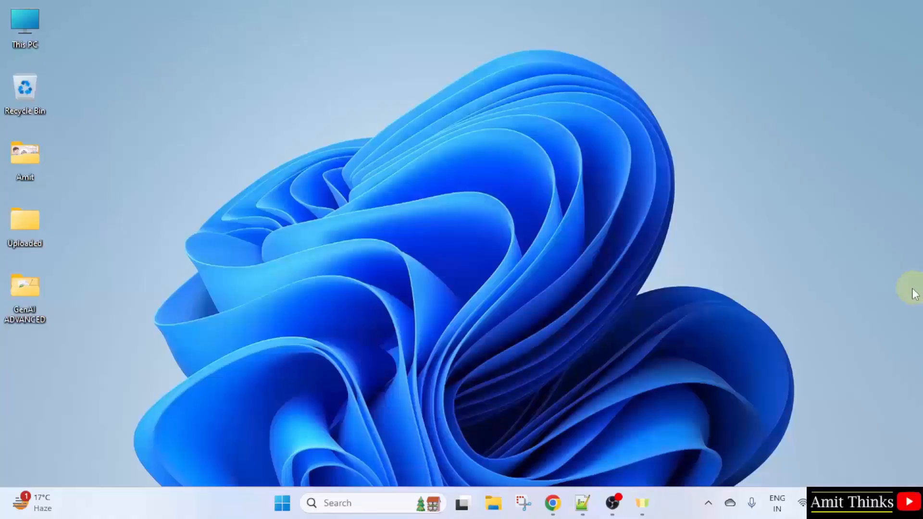
Open Chrome and search Google for "power bi desktop"
{"action": "left_click", "coordinate": [553, 503]}
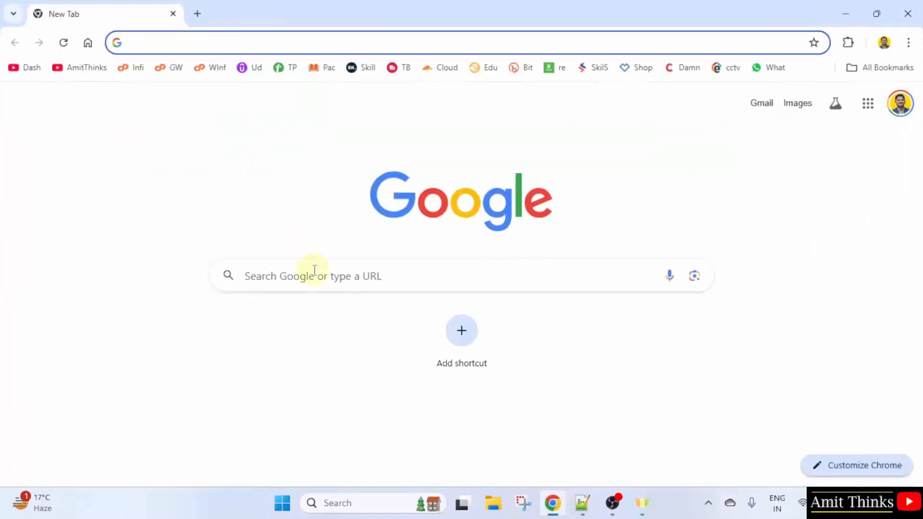
{"action": "left_click", "coordinate": [310, 271]}
{"action": "type", "text": "power "}
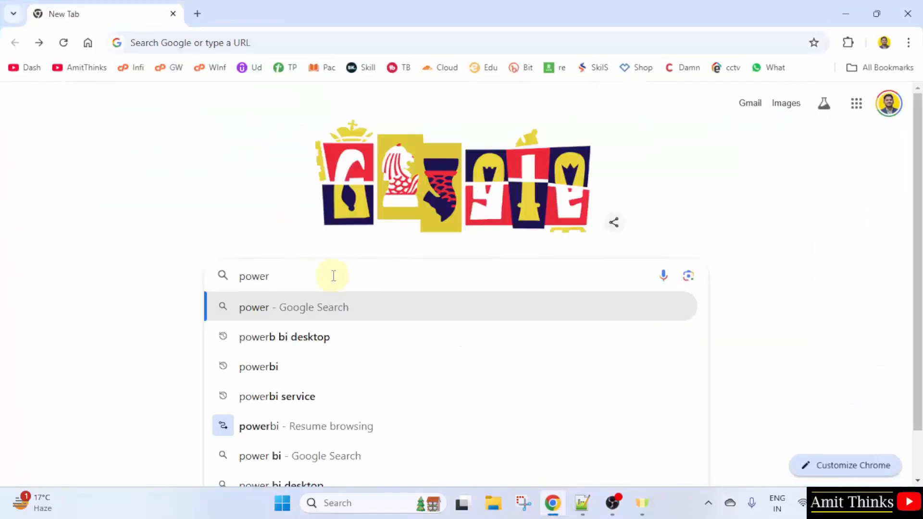
{"action": "type", "text": "bi desk"}
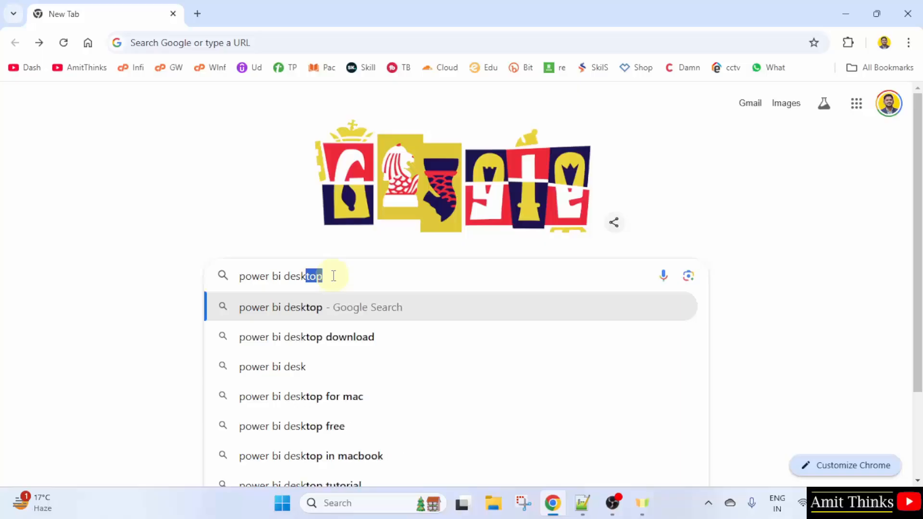
{"action": "type", "text": "top"}
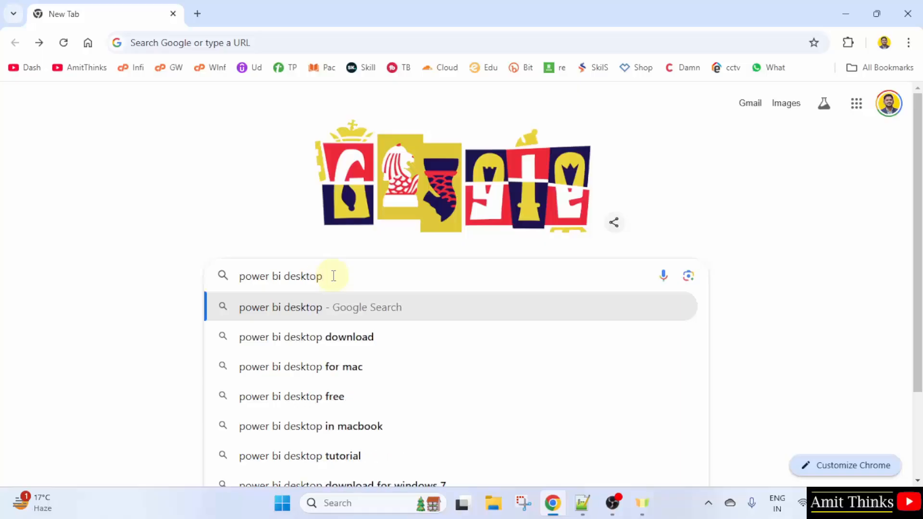
{"action": "key", "text": "Return"}
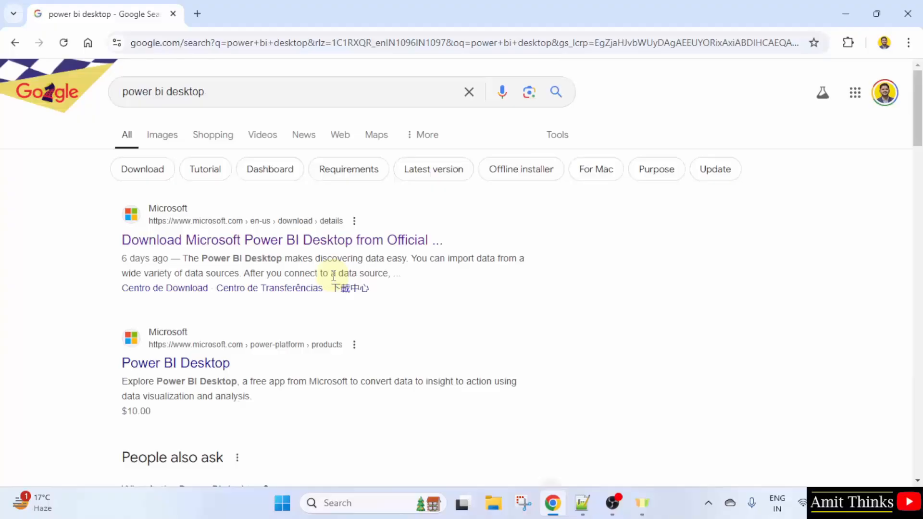
Open Microsoft's official Power BI Desktop download page, keep English, start the download and tick PBIDesktopSetup_x64.exe
{"action": "left_click", "coordinate": [235, 240]}
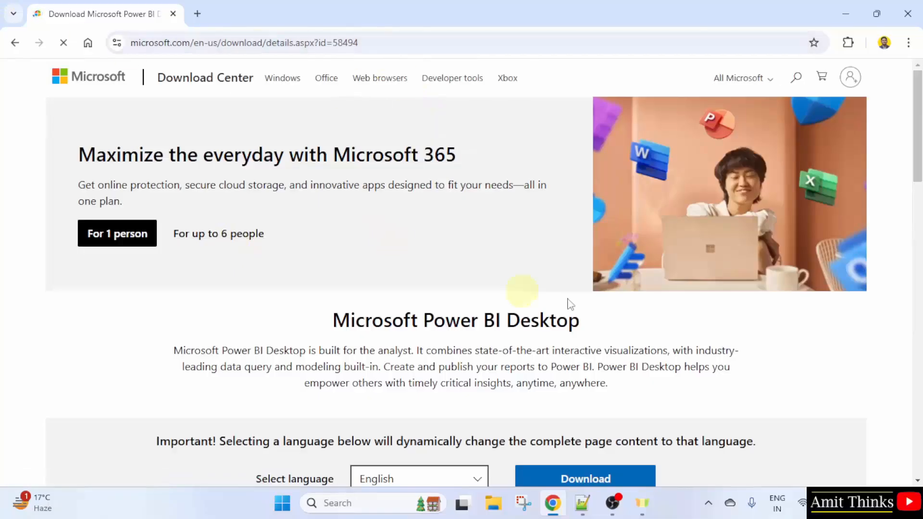
{"action": "scroll", "coordinate": [916, 158], "scroll_direction": "down", "scroll_amount": 1}
{"action": "scroll", "coordinate": [916, 159], "scroll_direction": "down", "scroll_amount": 1}
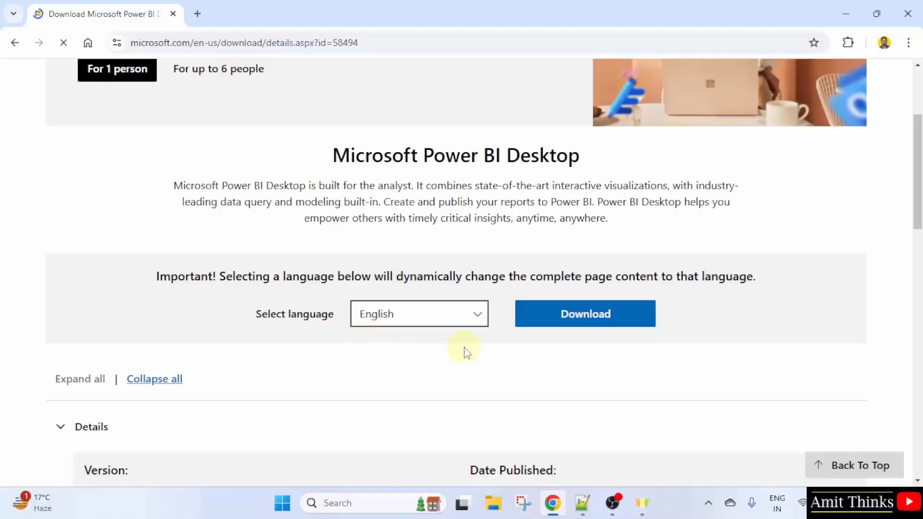
{"action": "left_click", "coordinate": [424, 318]}
{"action": "left_click", "coordinate": [424, 318]}
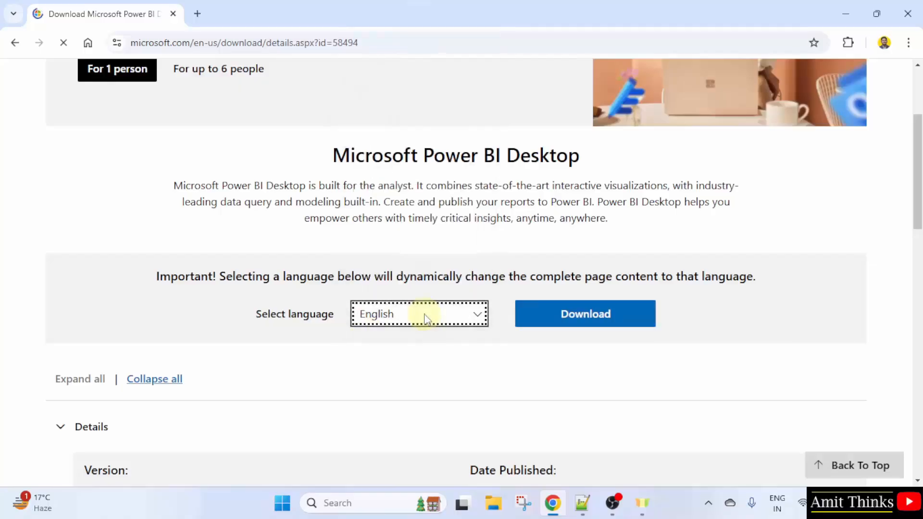
{"action": "left_click", "coordinate": [593, 331]}
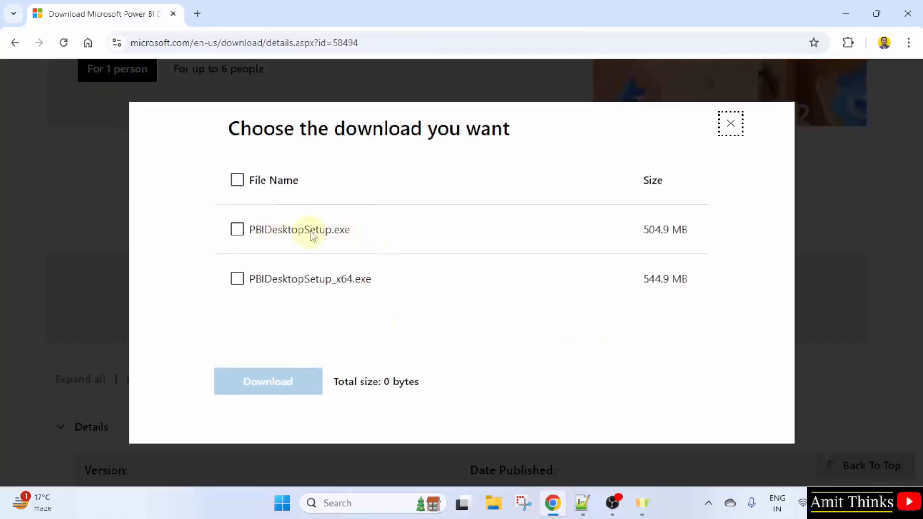
{"action": "left_click", "coordinate": [237, 279]}
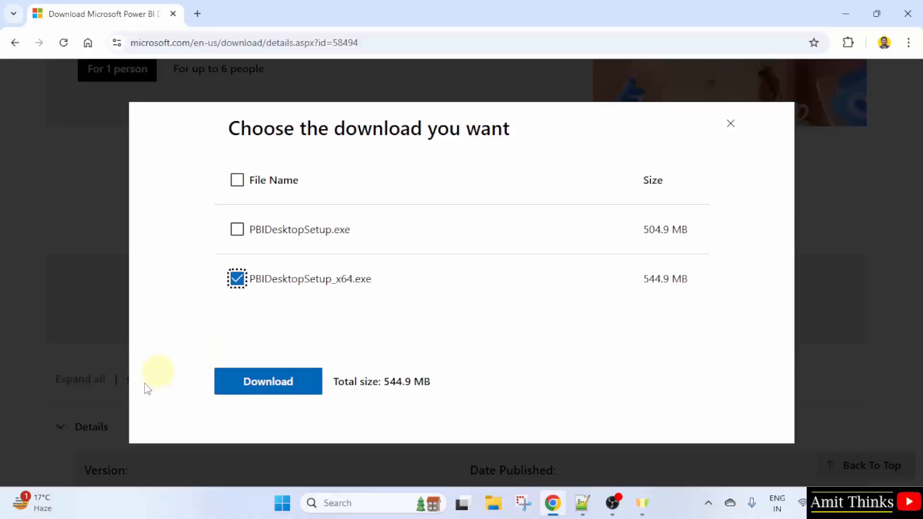
Check the PC's system type in the About your PC settings page
{"action": "left_click", "coordinate": [284, 511]}
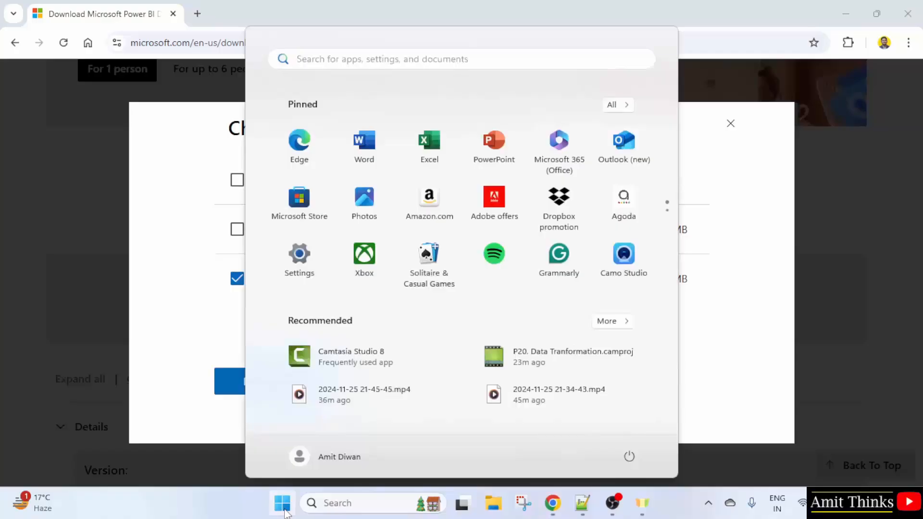
{"action": "type", "text": "about"}
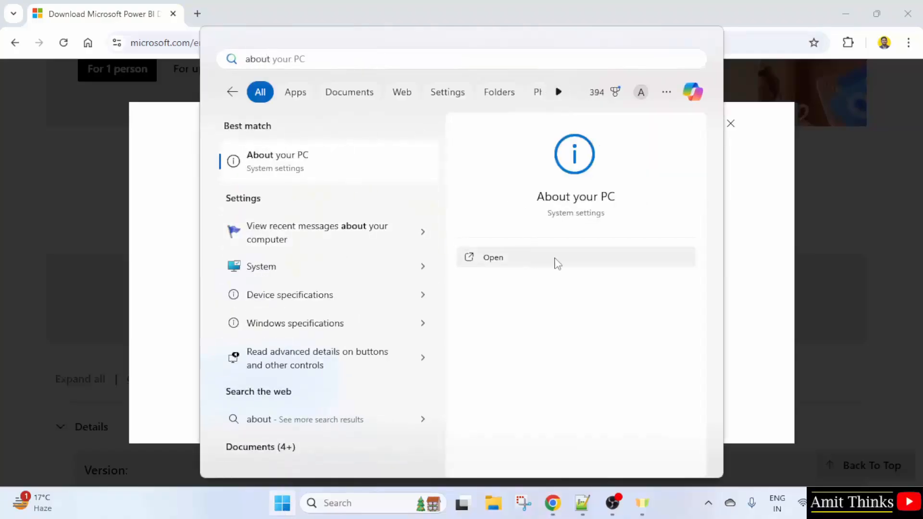
{"action": "left_click", "coordinate": [556, 262]}
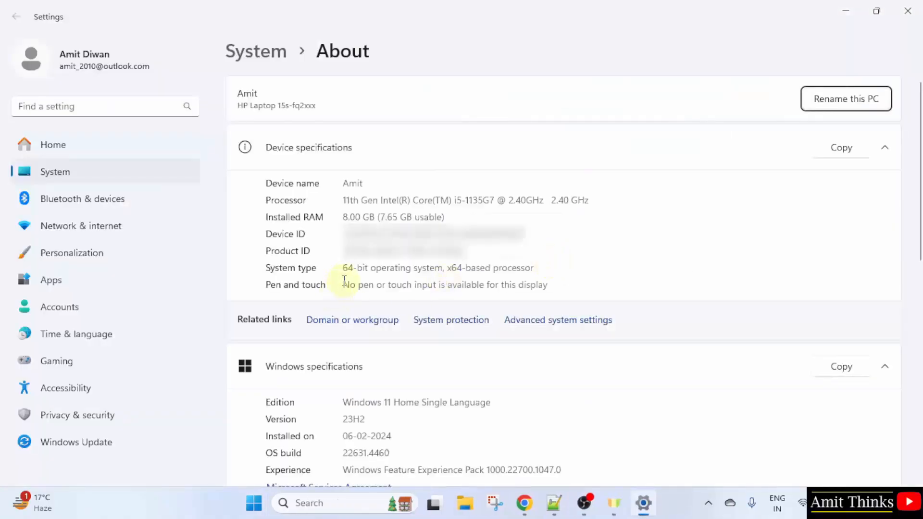
{"action": "left_click_drag", "start_coordinate": [343, 267], "coordinate": [533, 268]}
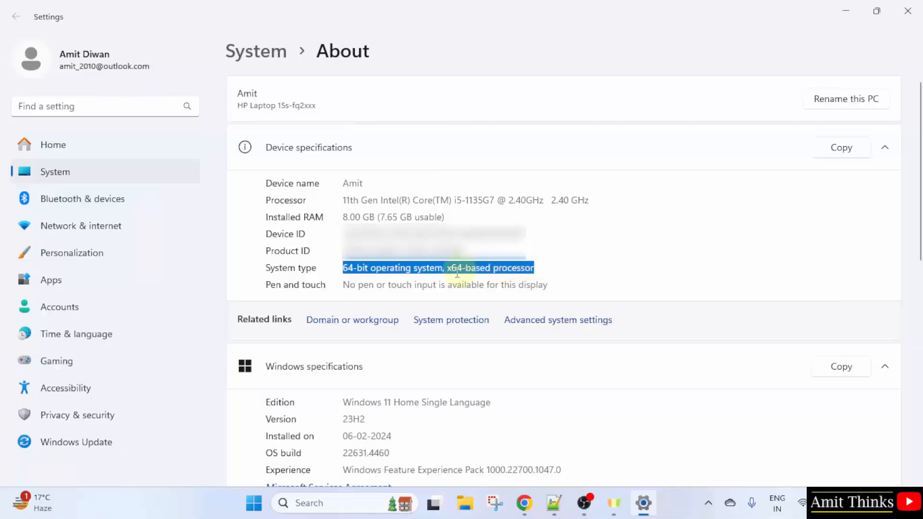
{"action": "left_click", "coordinate": [418, 272]}
{"action": "left_click", "coordinate": [848, 10]}
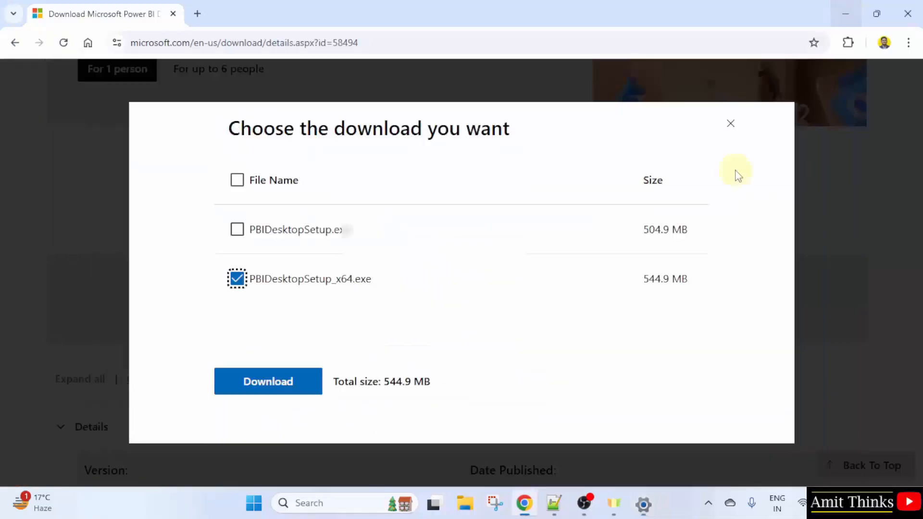
Download the selected PBIDesktopSetup_x64.exe installer
{"action": "left_click_drag", "start_coordinate": [336, 283], "coordinate": [347, 281]}
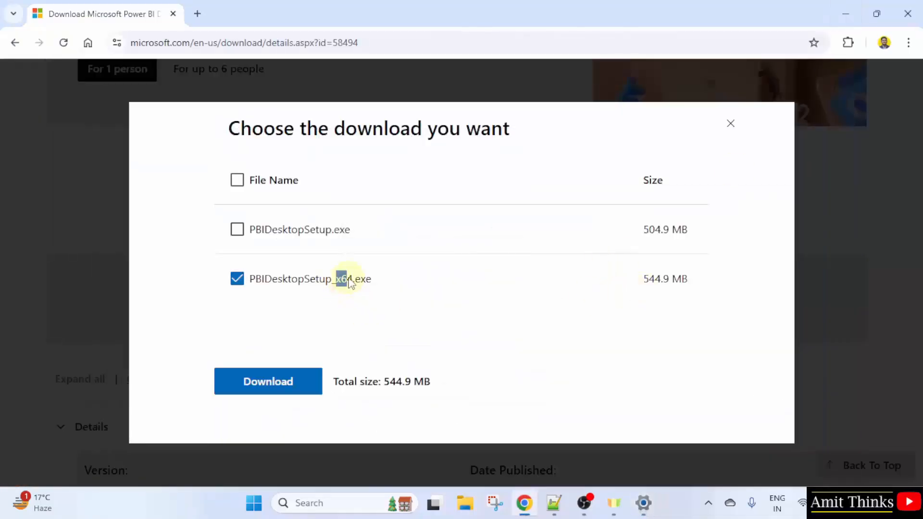
{"action": "left_click", "coordinate": [376, 284]}
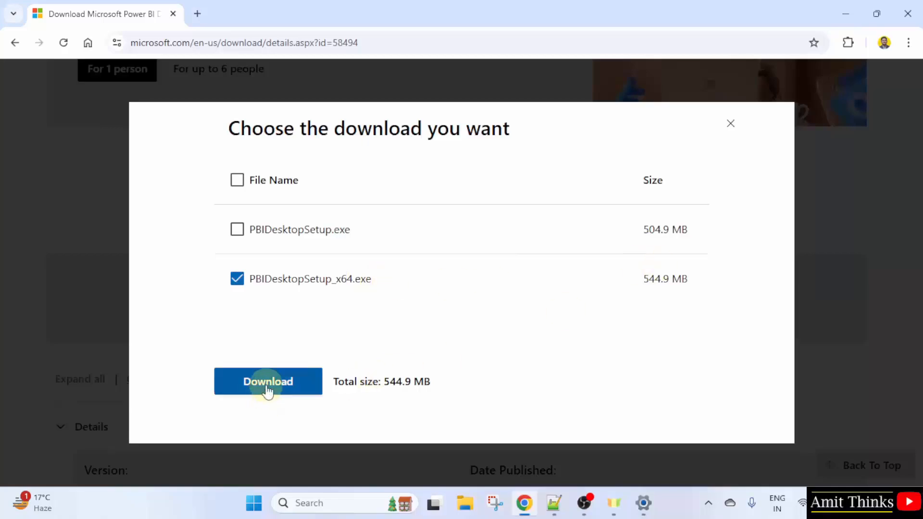
{"action": "left_click", "coordinate": [268, 385]}
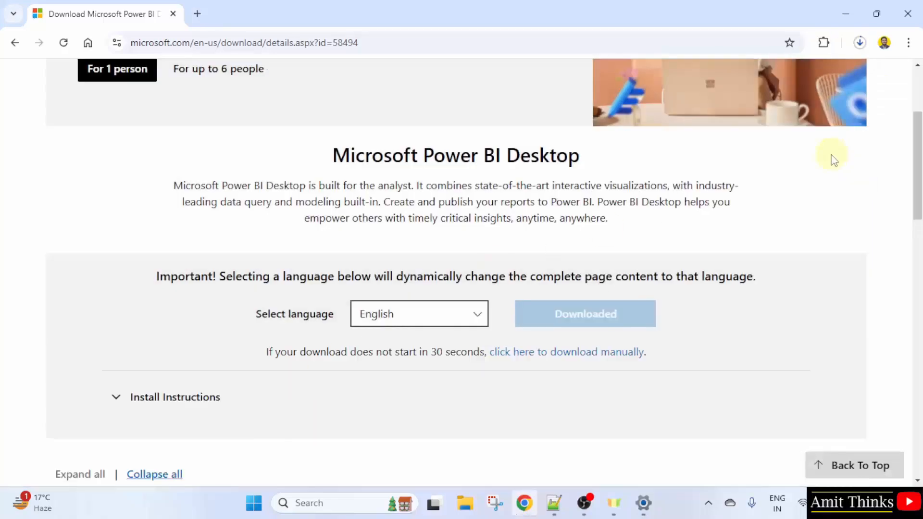
Open the downloaded PBIDesktopSetup_x64.exe from the browser's download history
{"action": "left_click", "coordinate": [860, 42]}
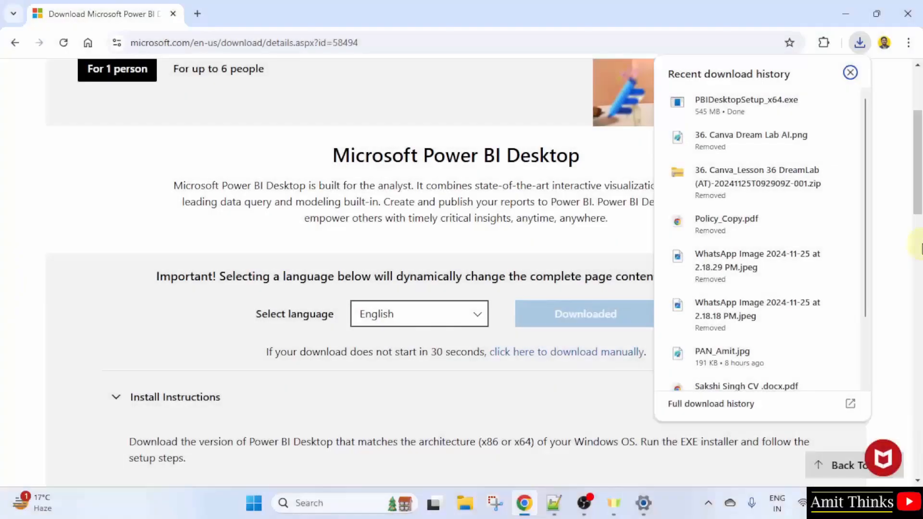
{"action": "right_click", "coordinate": [772, 118]}
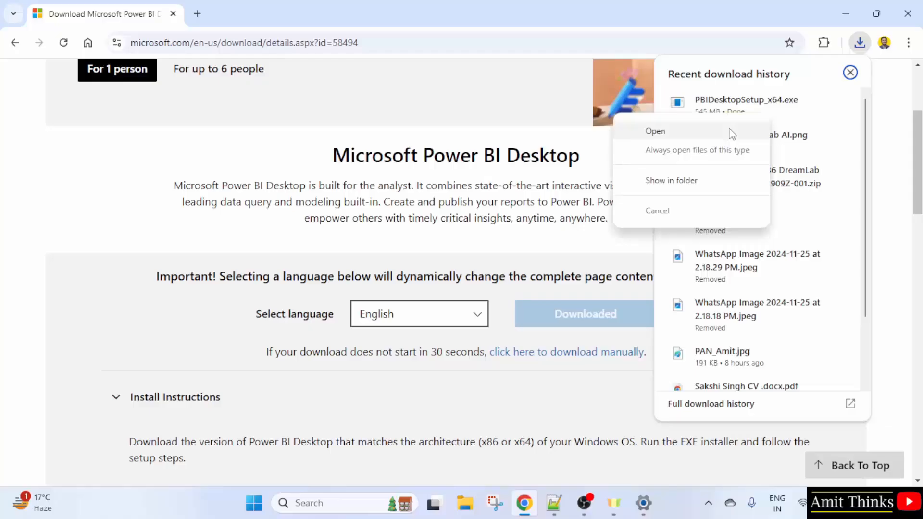
{"action": "left_click", "coordinate": [732, 134]}
{"action": "left_click", "coordinate": [847, 13]}
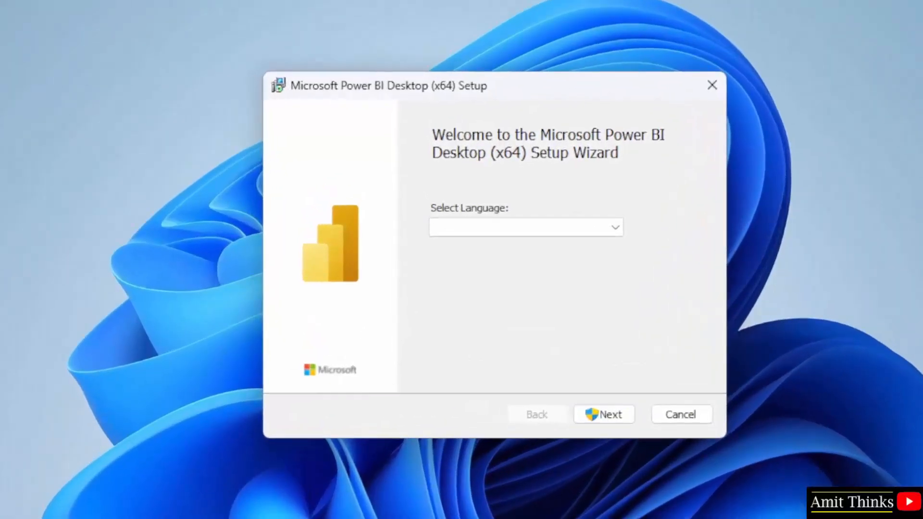
Choose English as the setup wizard language and continue
{"action": "left_click", "coordinate": [615, 229]}
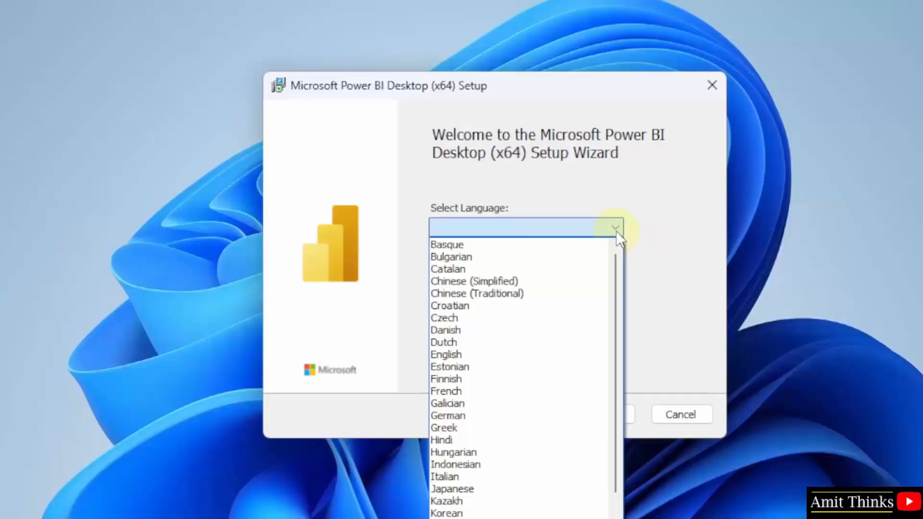
{"action": "left_click", "coordinate": [570, 355]}
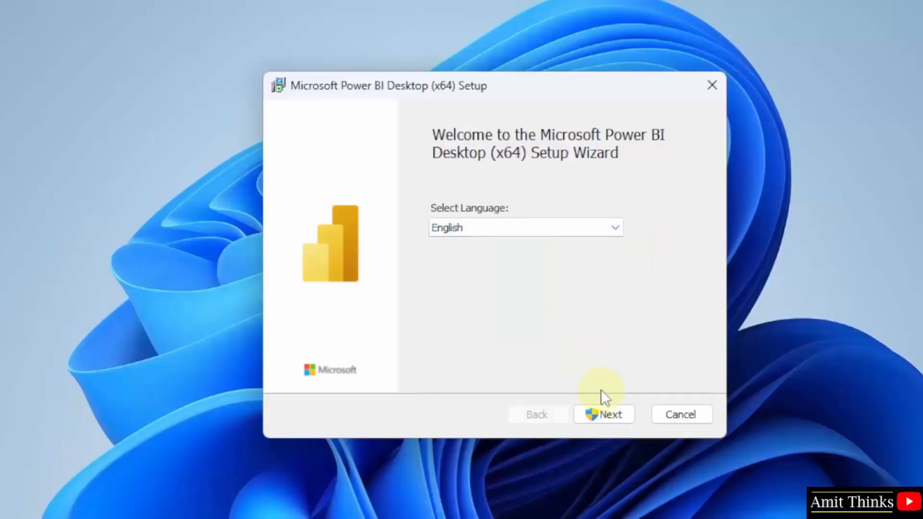
{"action": "left_click", "coordinate": [610, 416]}
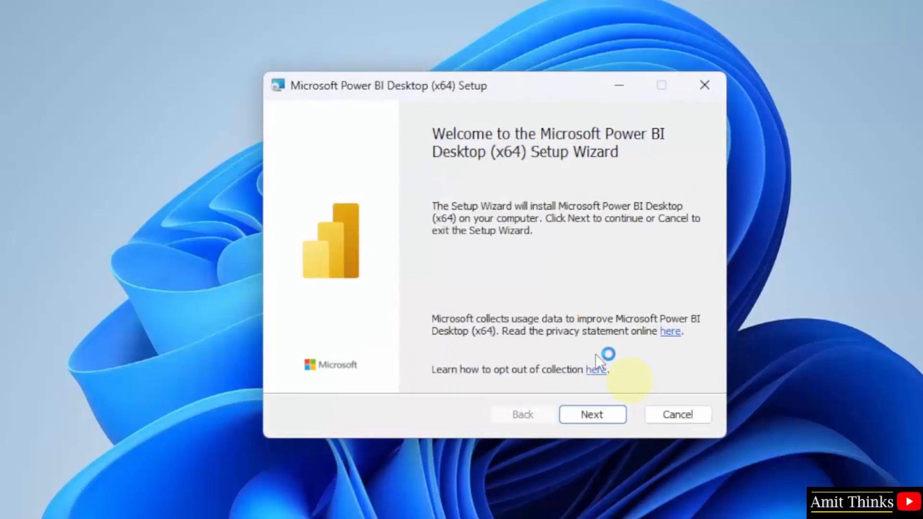
Continue past the welcome page and accept the license agreement terms
{"action": "left_click", "coordinate": [592, 414]}
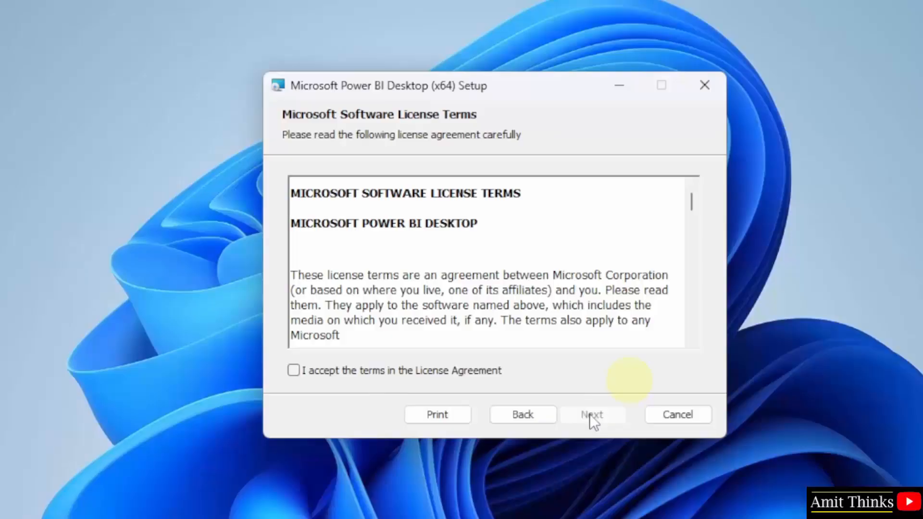
{"action": "left_click", "coordinate": [384, 371]}
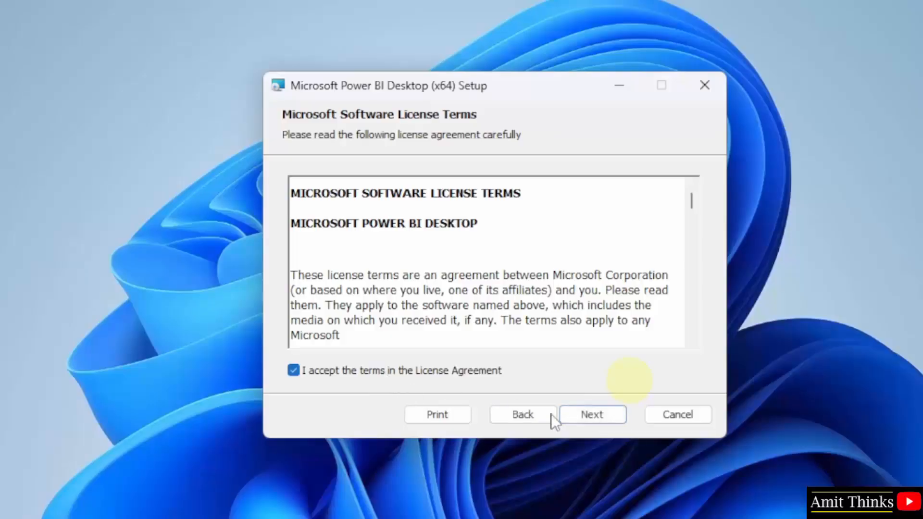
{"action": "left_click", "coordinate": [597, 416]}
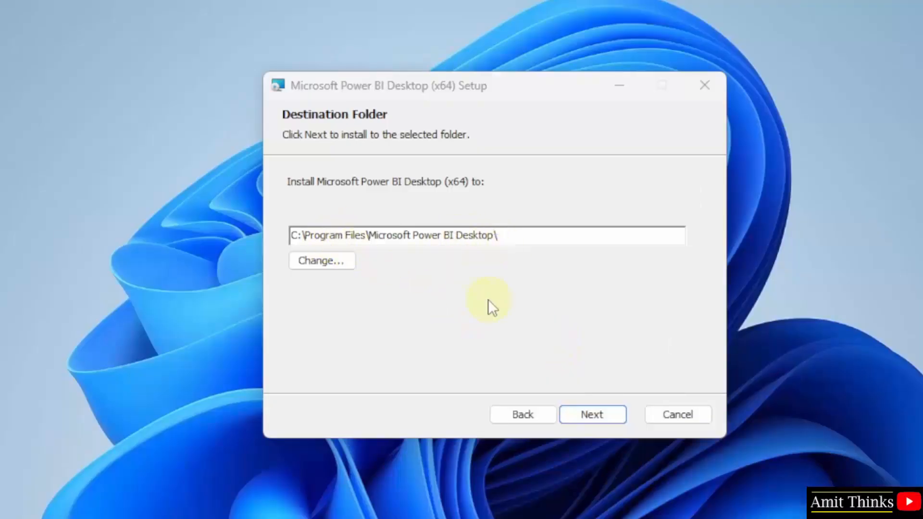
Accept the default destination folder and start the installation with the desktop shortcut option ticked
{"action": "left_click", "coordinate": [597, 416]}
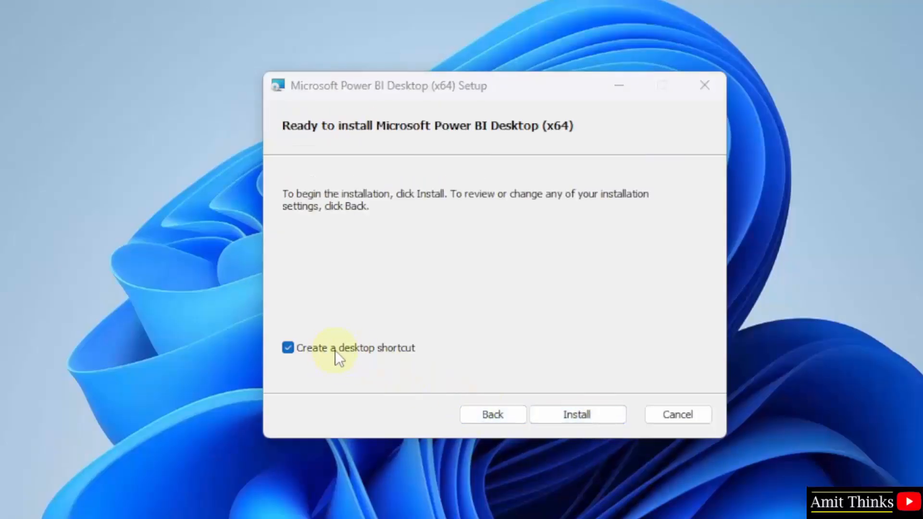
{"action": "left_click", "coordinate": [576, 417]}
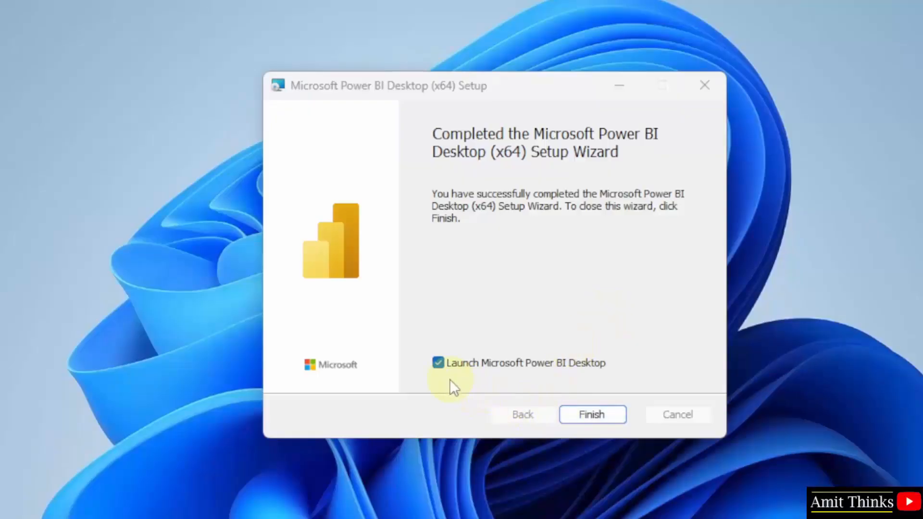
Untick launching Power BI Desktop and close the completed setup wizard
{"action": "left_click", "coordinate": [439, 364]}
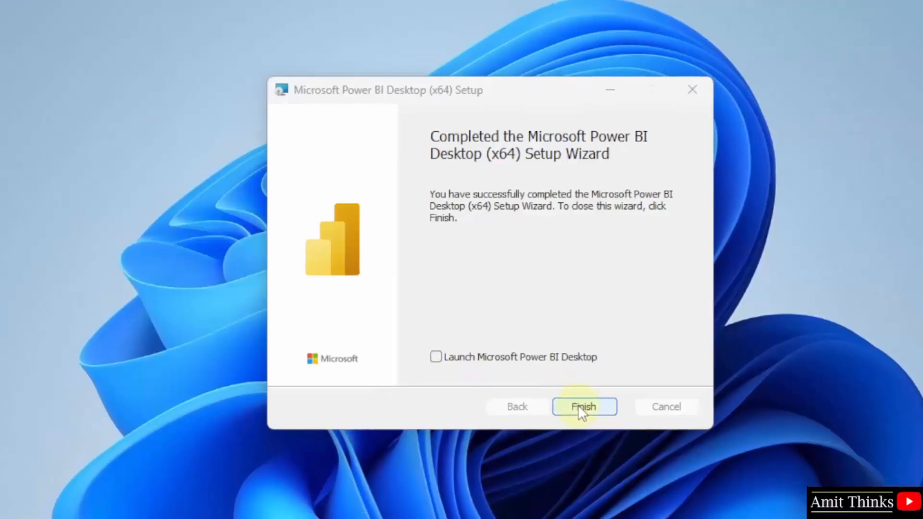
{"action": "left_click", "coordinate": [589, 414]}
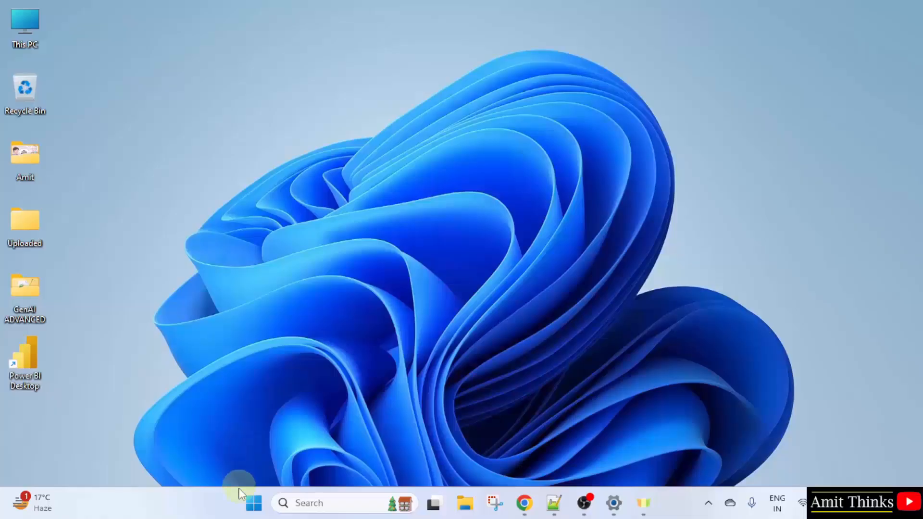
Search the Start menu for power and open Power BI Desktop
{"action": "left_click", "coordinate": [246, 502]}
{"action": "type", "text": "power"}
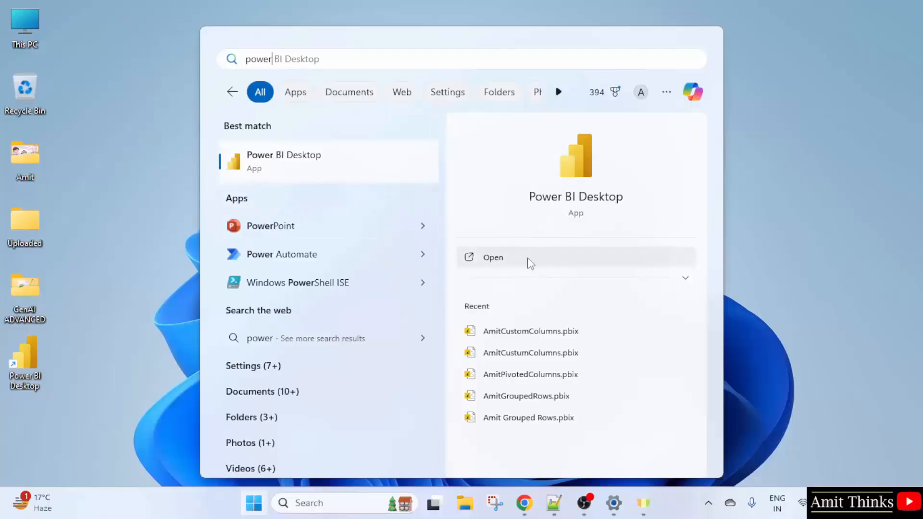
{"action": "left_click", "coordinate": [528, 259]}
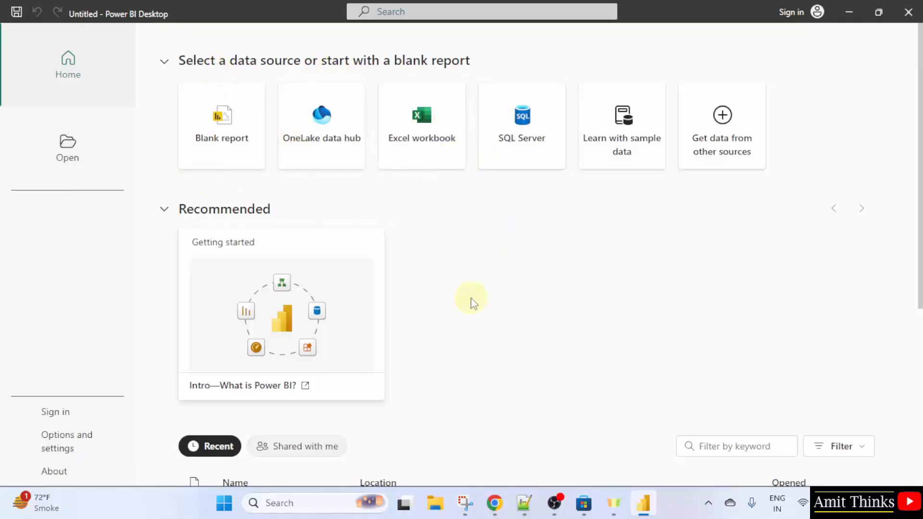
Start a blank report and choose to get data from an Excel workbook
{"action": "left_click", "coordinate": [222, 159]}
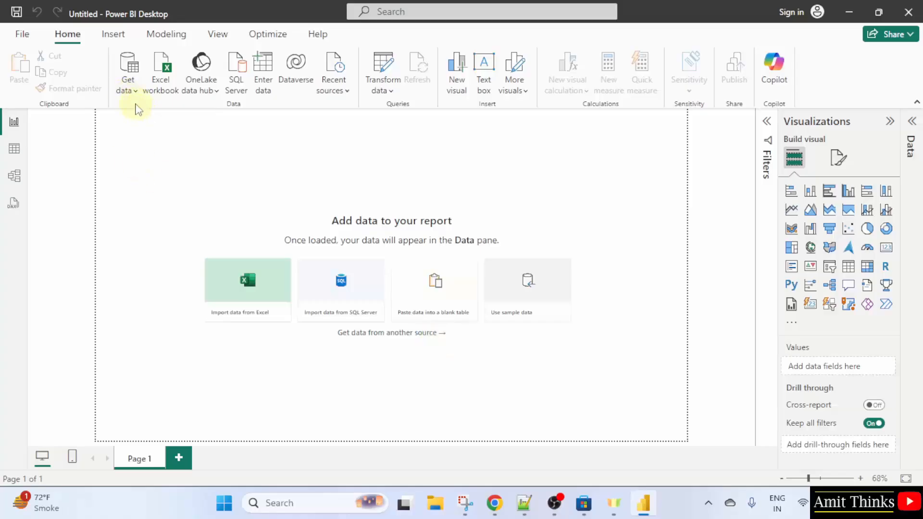
{"action": "left_click", "coordinate": [137, 92]}
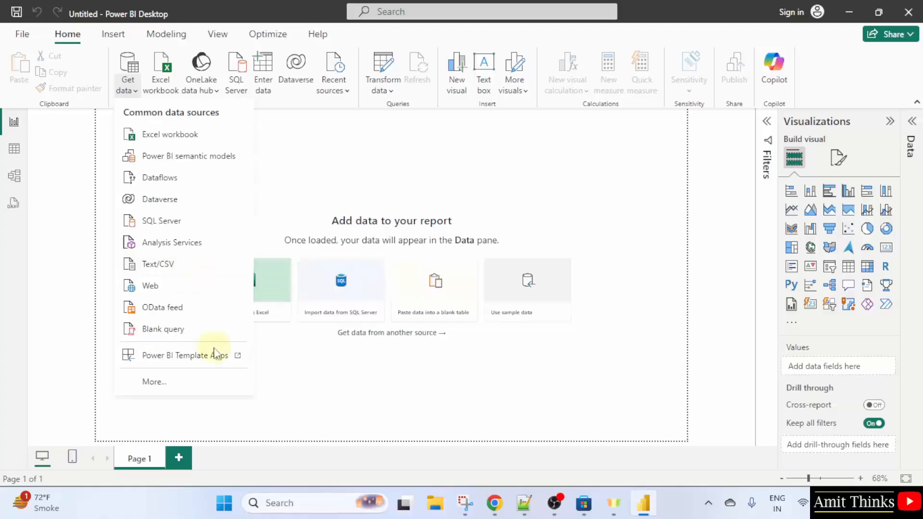
{"action": "left_click", "coordinate": [230, 138]}
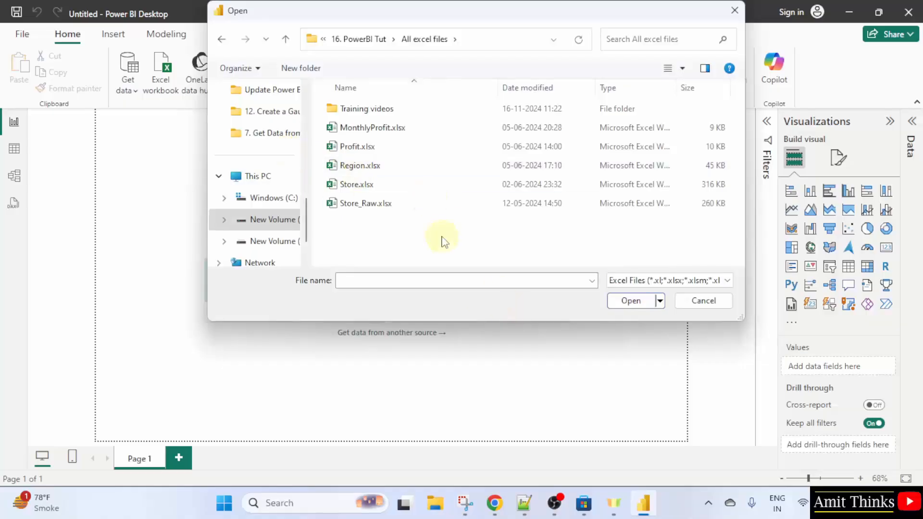
Open Store.xlsx in Excel from the file dialog and review its columns
{"action": "left_click", "coordinate": [459, 186]}
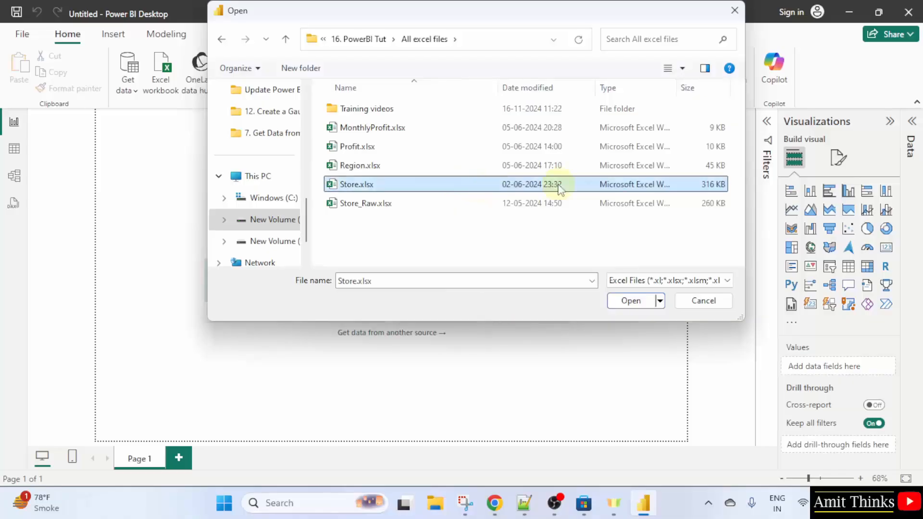
{"action": "right_click", "coordinate": [416, 188]}
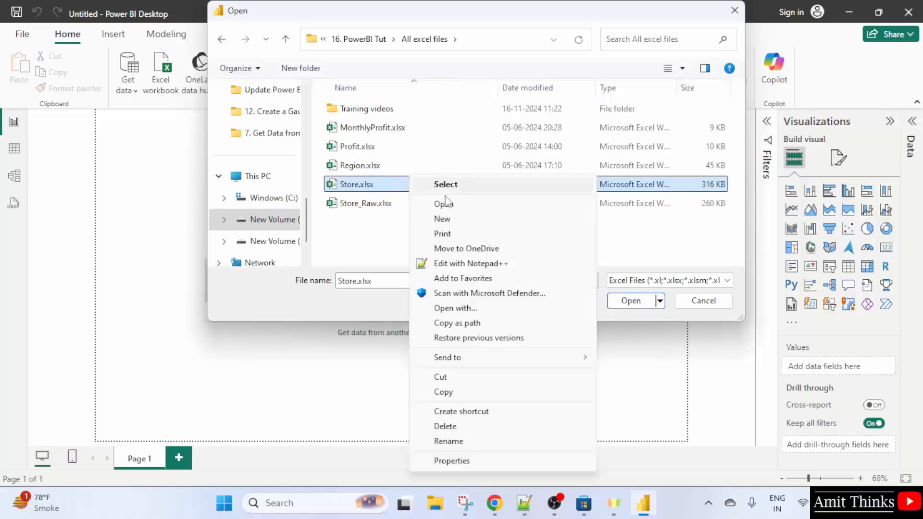
{"action": "left_click", "coordinate": [472, 209]}
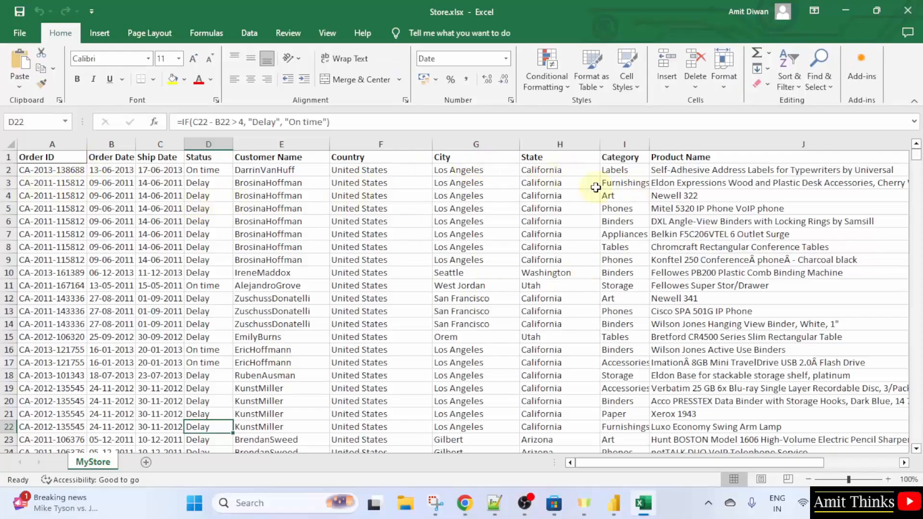
{"action": "mouse_move", "coordinate": [916, 154]}
{"action": "left_mouse_down"}
{"action": "mouse_move", "coordinate": [915, 387]}
{"action": "mouse_move", "coordinate": [917, 153]}
{"action": "left_mouse_up"}
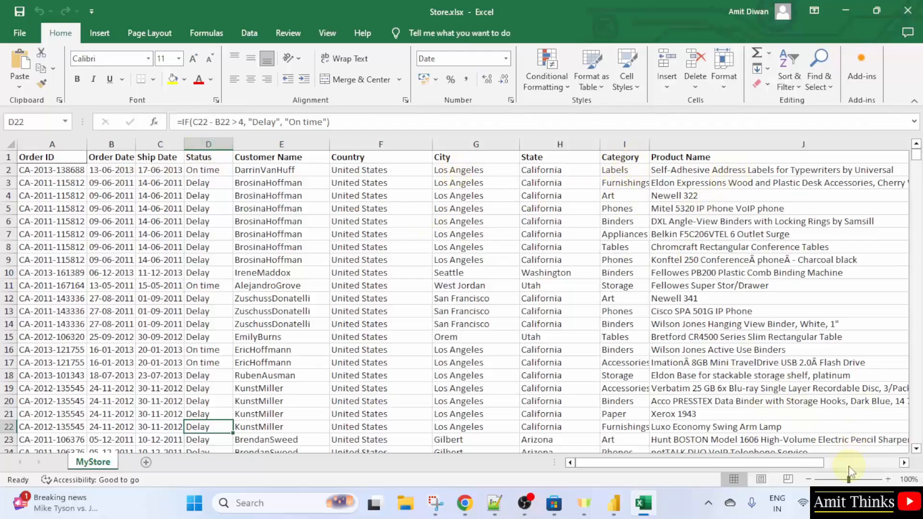
{"action": "scroll", "coordinate": [849, 463], "scroll_direction": "right", "scroll_amount": 5}
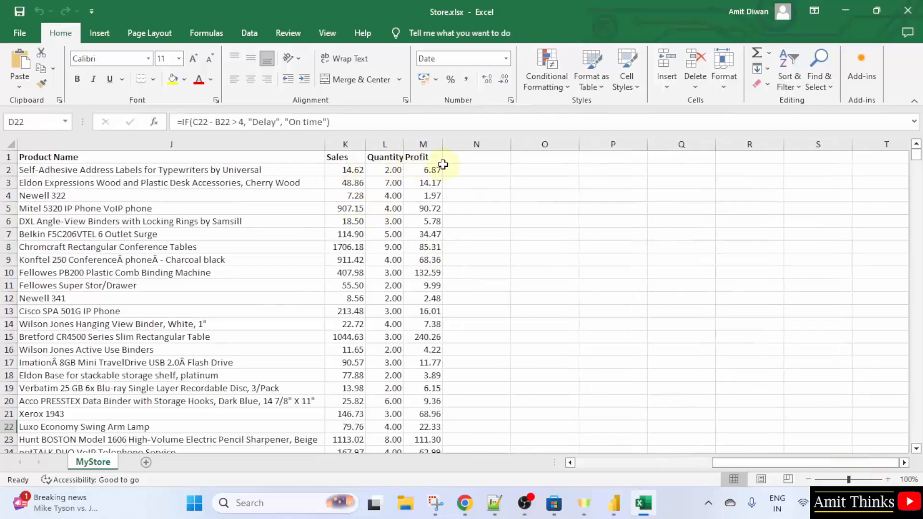
Open Store.xlsx from the file dialog and tick the MyStore sheet in the Navigator to preview it
{"action": "left_click", "coordinate": [625, 464]}
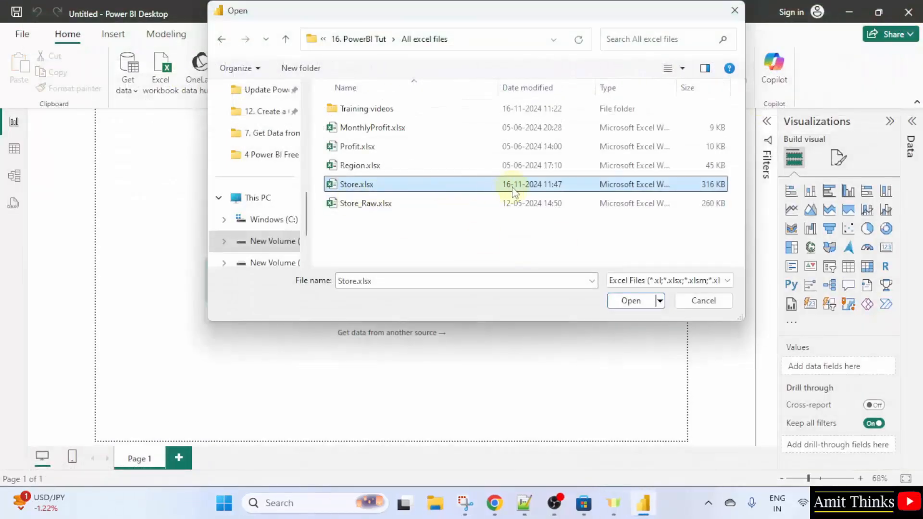
{"action": "left_click", "coordinate": [628, 302]}
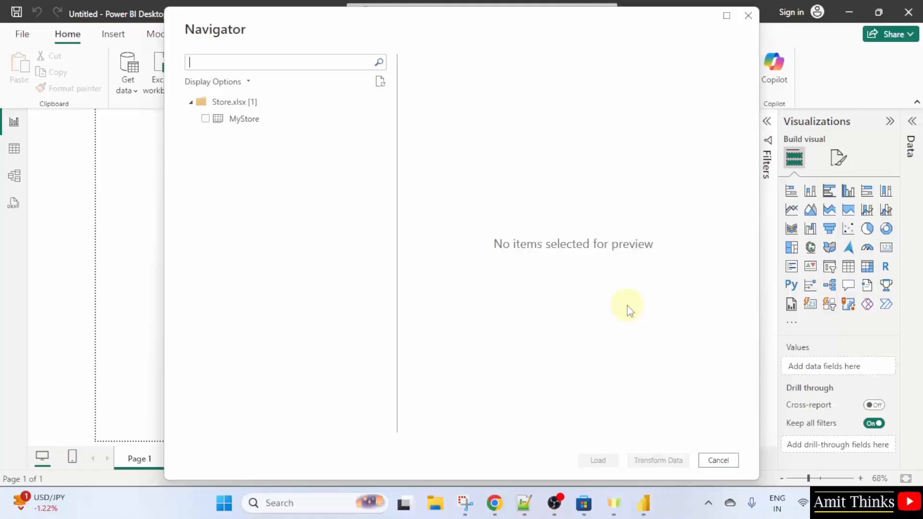
{"action": "left_click", "coordinate": [207, 120]}
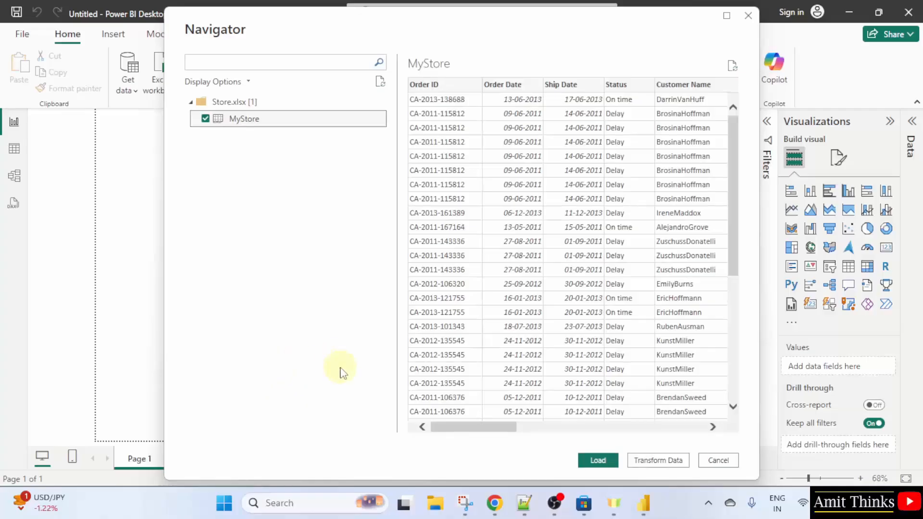
Open Store.xlsx from the All excel files folder in File Explorer to check its data, close Excel and return to Power BI
{"action": "left_click", "coordinate": [436, 503]}
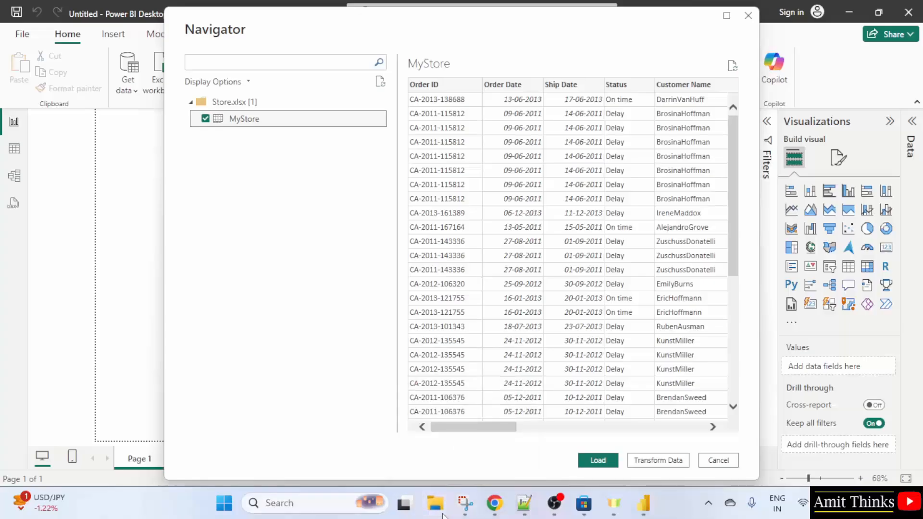
{"action": "left_click", "coordinate": [51, 339]}
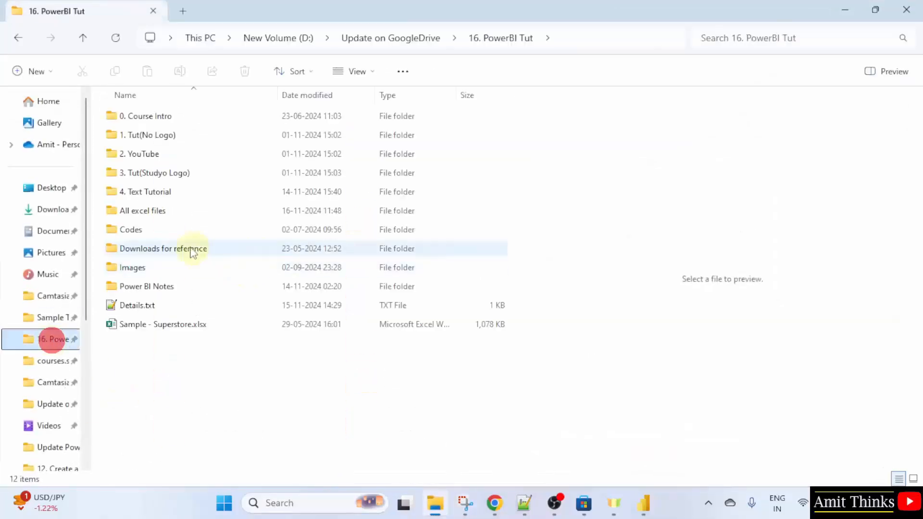
{"action": "double_click", "coordinate": [190, 209]}
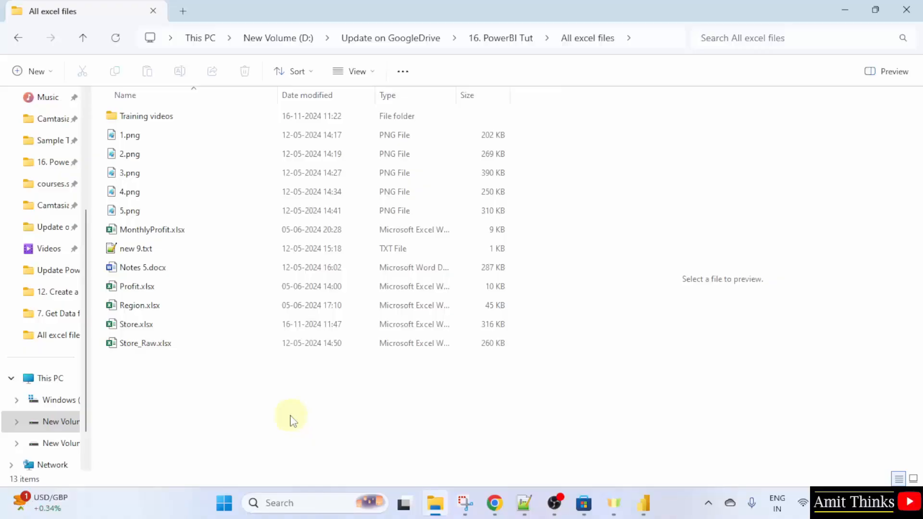
{"action": "double_click", "coordinate": [179, 324]}
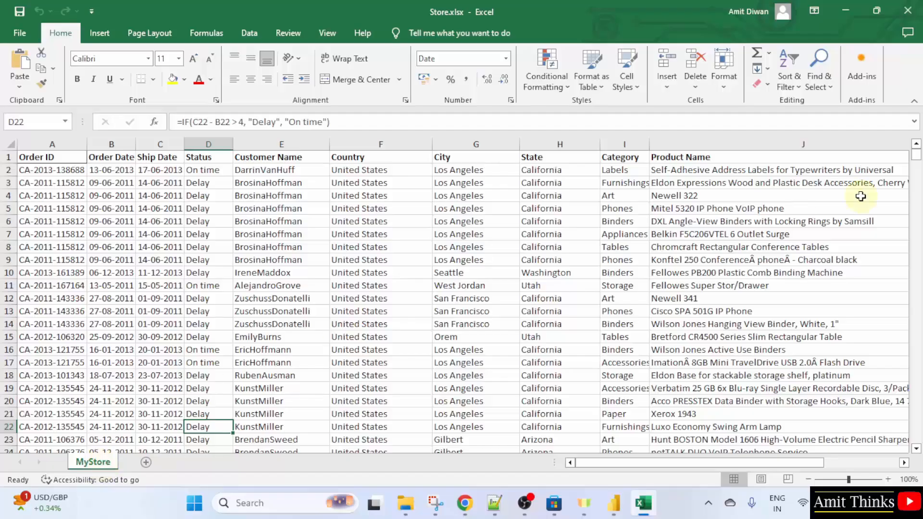
{"action": "left_click", "coordinate": [908, 11]}
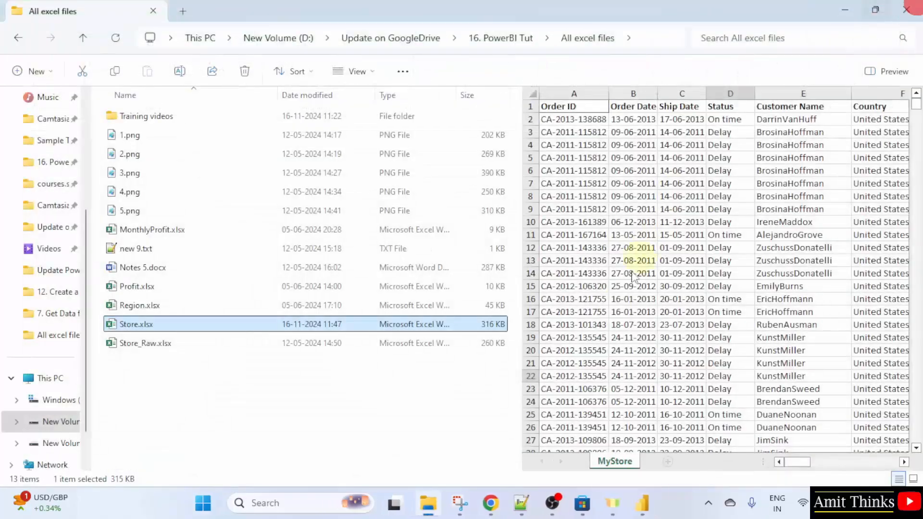
{"action": "left_click", "coordinate": [644, 503]}
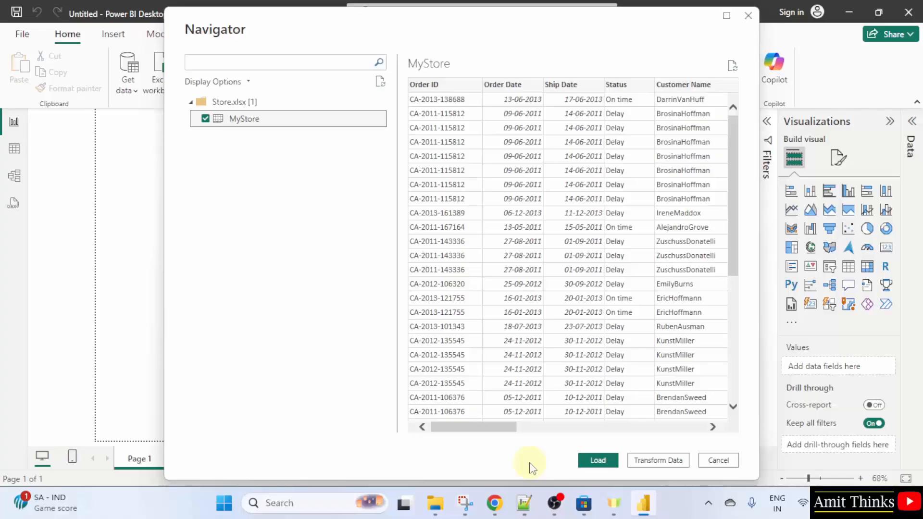
Load the MyStore table, expand it in the Data pane to show its fields, and widen the side panes
{"action": "left_click", "coordinate": [597, 462]}
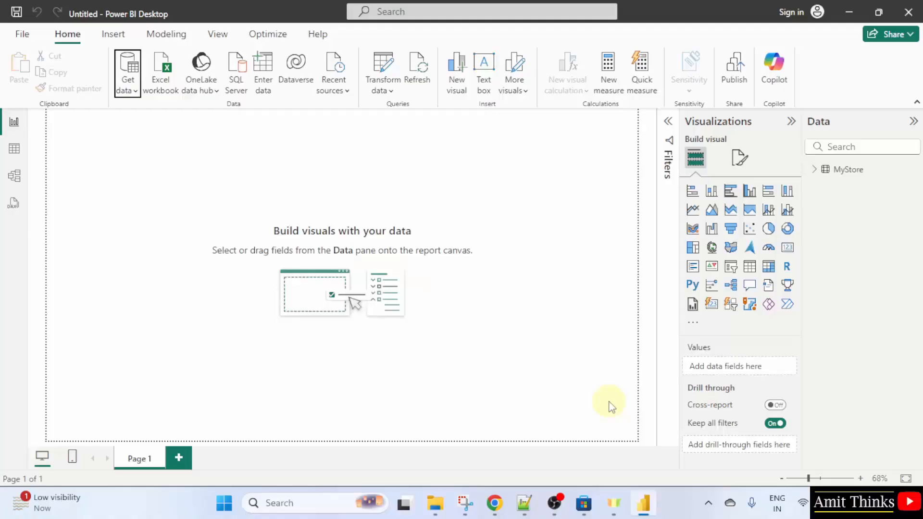
{"action": "left_click", "coordinate": [815, 171]}
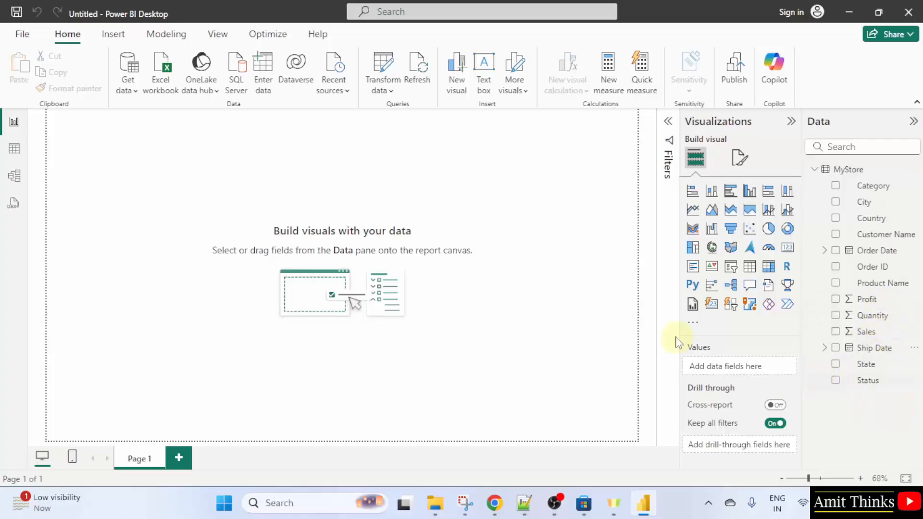
{"action": "left_click_drag", "start_coordinate": [679, 196], "coordinate": [645, 193]}
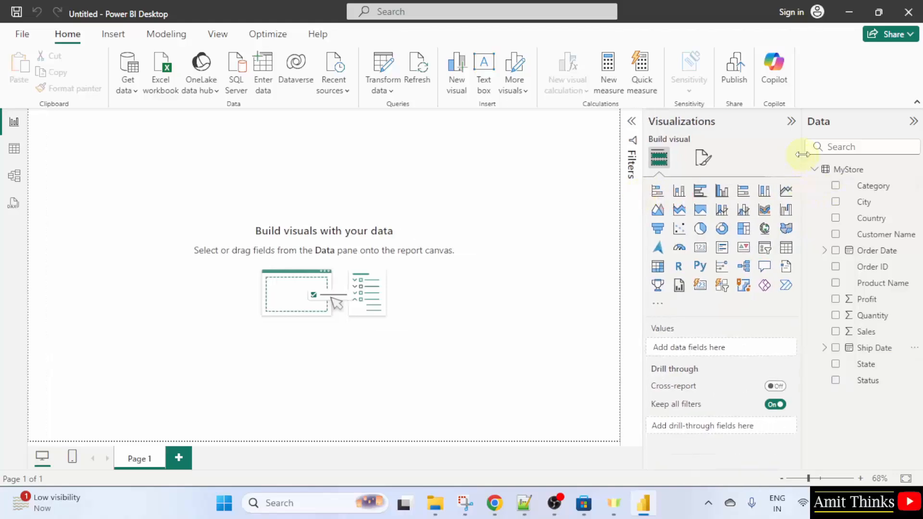
{"action": "left_click_drag", "start_coordinate": [802, 154], "coordinate": [738, 154]}
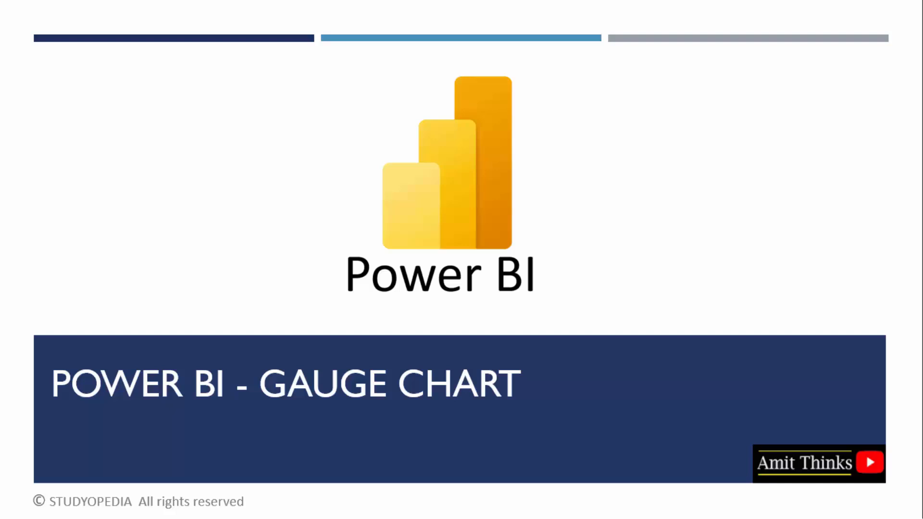
{"action": "key", "text": "Right"}
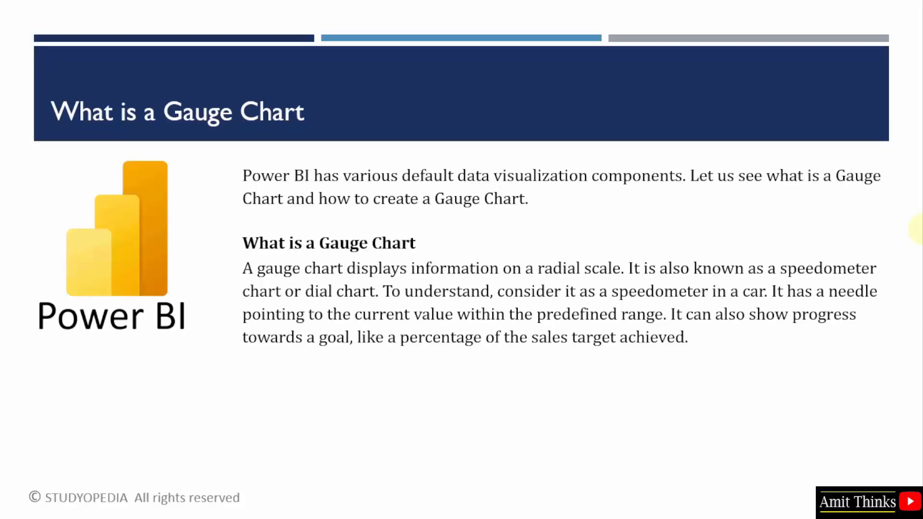
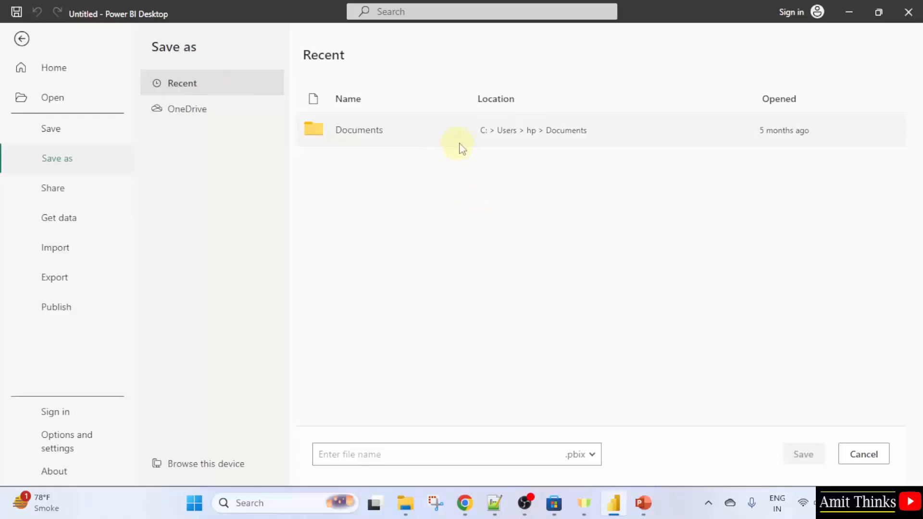
Save the report in the Documents folder as AmitPowerBI_GaugeChart
{"action": "left_click", "coordinate": [428, 133]}
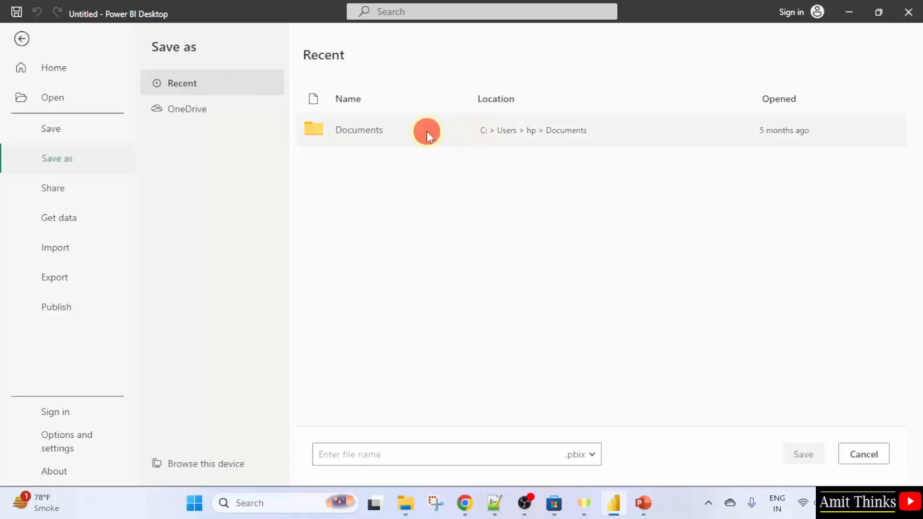
{"action": "left_click", "coordinate": [456, 452]}
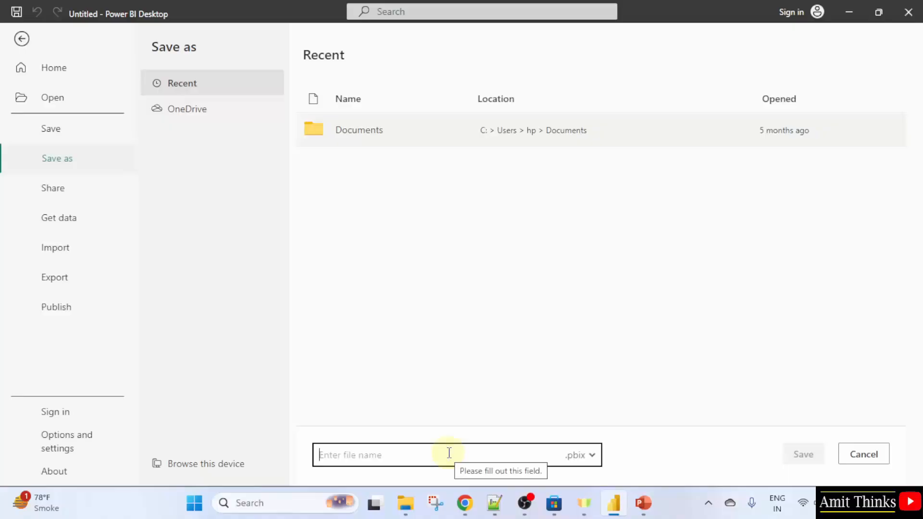
{"action": "type", "text": "Ami"}
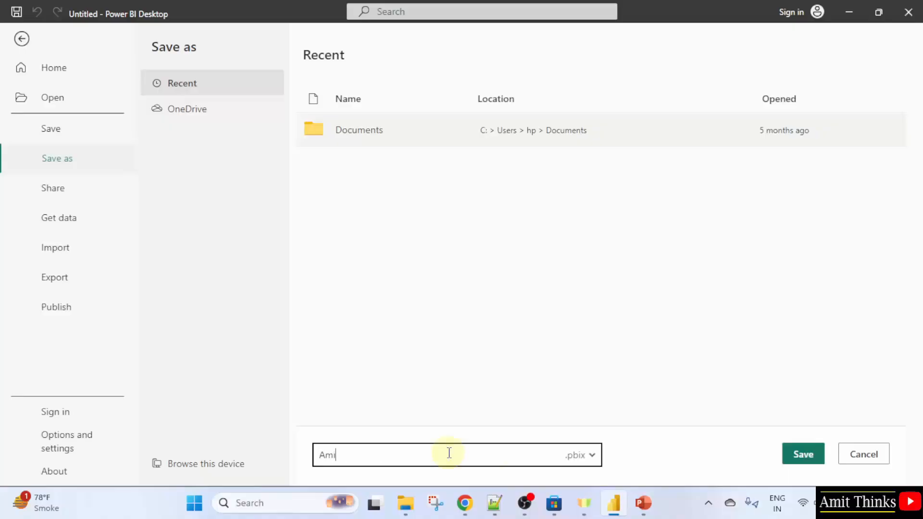
{"action": "type", "text": "tPowerBI_Gaug"}
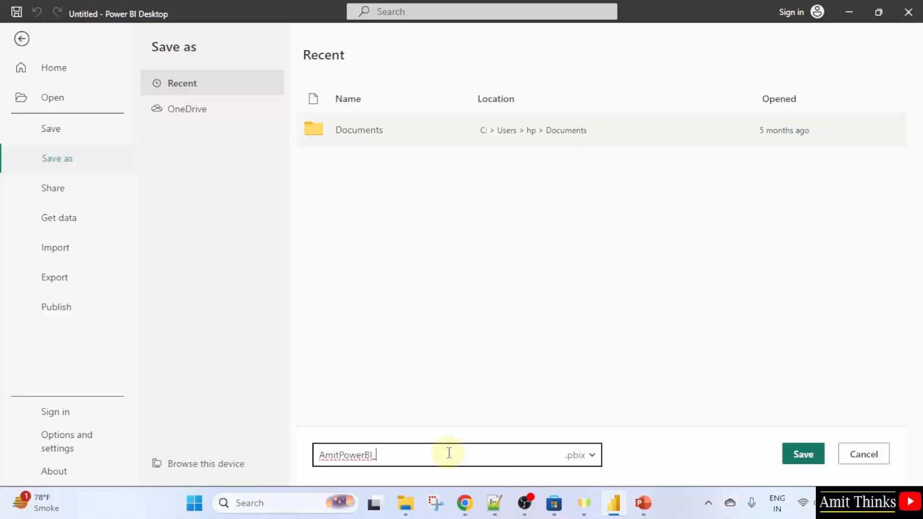
{"action": "type", "text": "eChart"}
{"action": "left_click", "coordinate": [806, 460]}
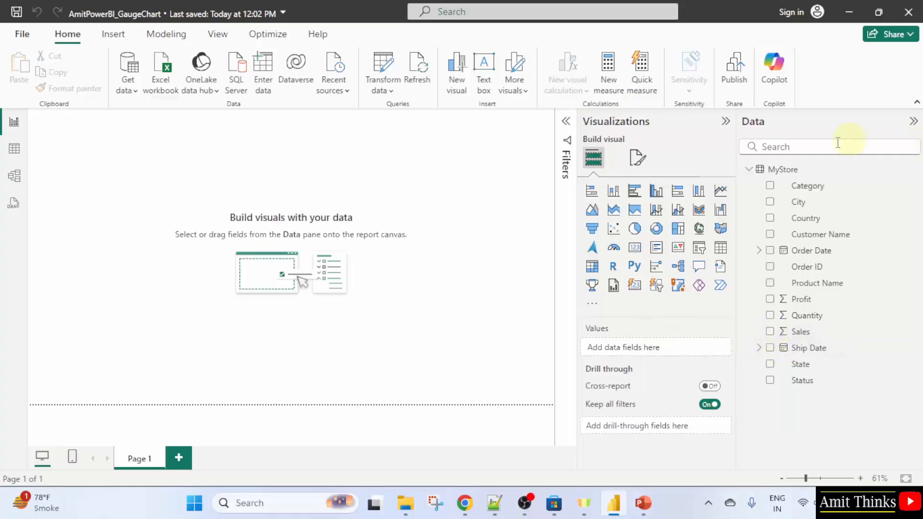
Add the Sales field to a new visual on the canvas and enlarge the visual
{"action": "left_click", "coordinate": [913, 123]}
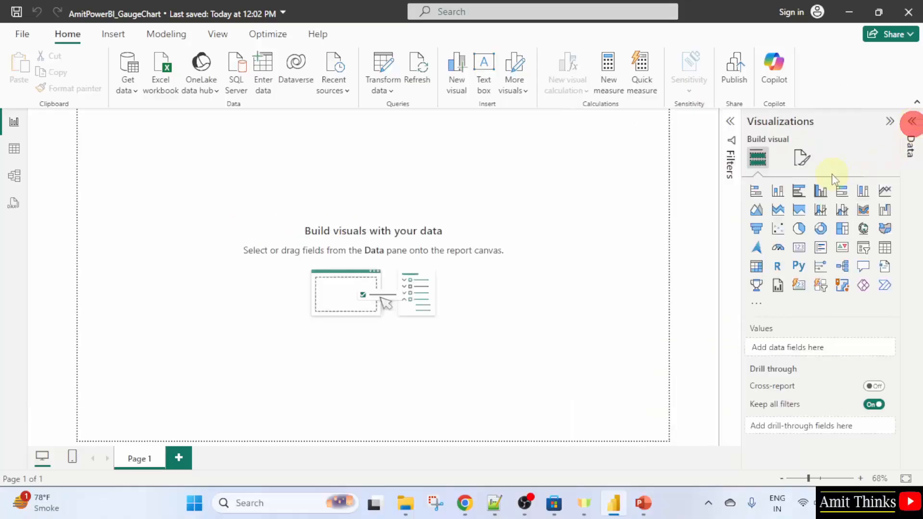
{"action": "left_click", "coordinate": [912, 122]}
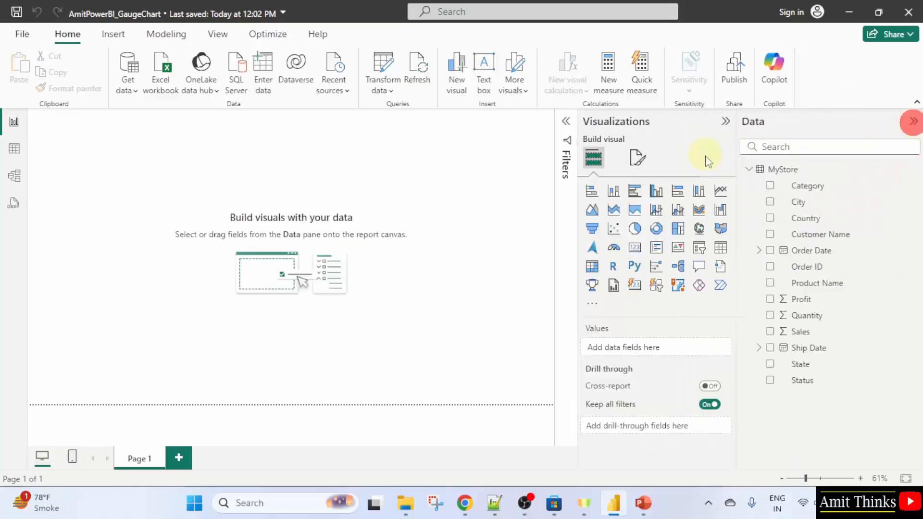
{"action": "left_click", "coordinate": [770, 331]}
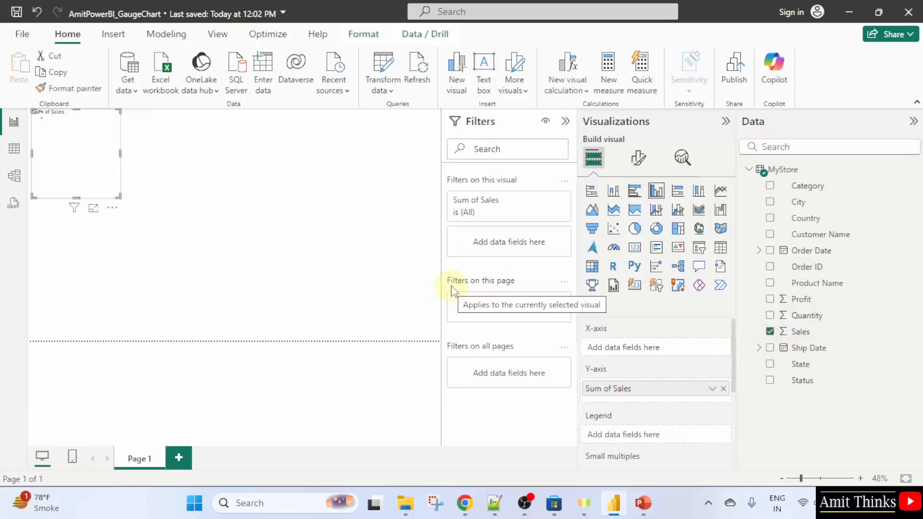
{"action": "left_click_drag", "start_coordinate": [98, 165], "coordinate": [398, 335]}
{"action": "left_click_drag", "start_coordinate": [364, 269], "coordinate": [332, 246]}
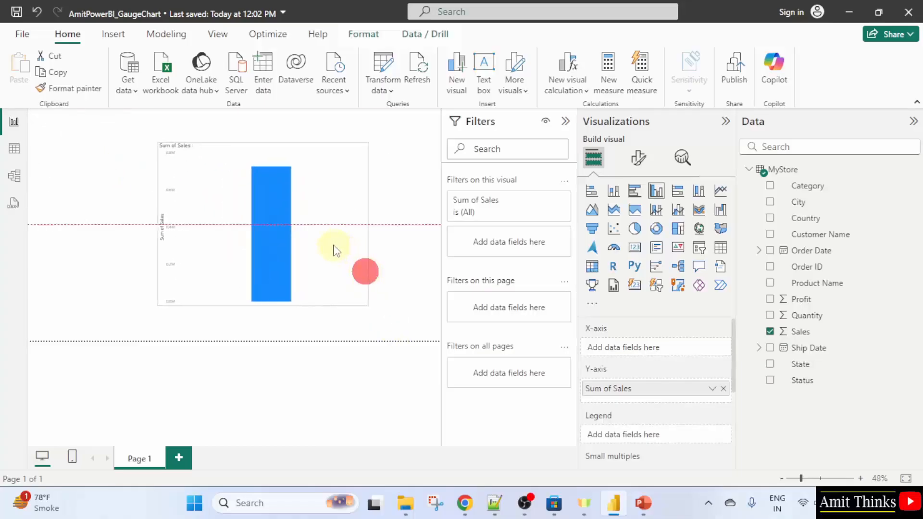
Collapse the Filters pane and convert the Sum of Sales chart into a gauge visual
{"action": "left_click", "coordinate": [441, 214]}
{"action": "left_click_drag", "start_coordinate": [440, 215], "coordinate": [452, 215]}
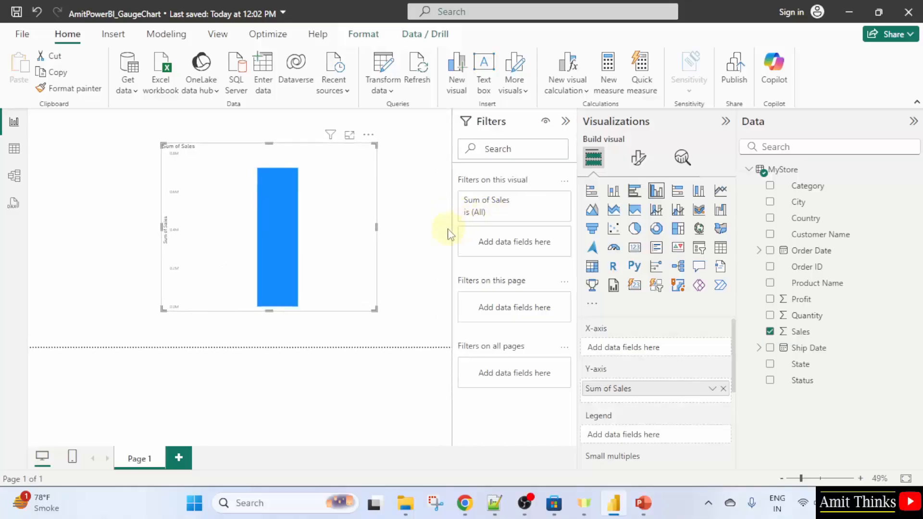
{"action": "left_click", "coordinate": [566, 121]}
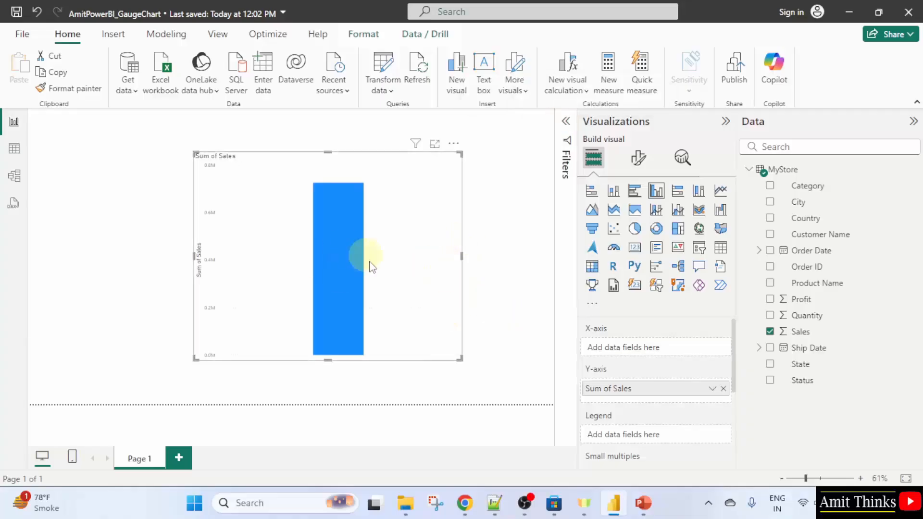
{"action": "left_click", "coordinate": [410, 256]}
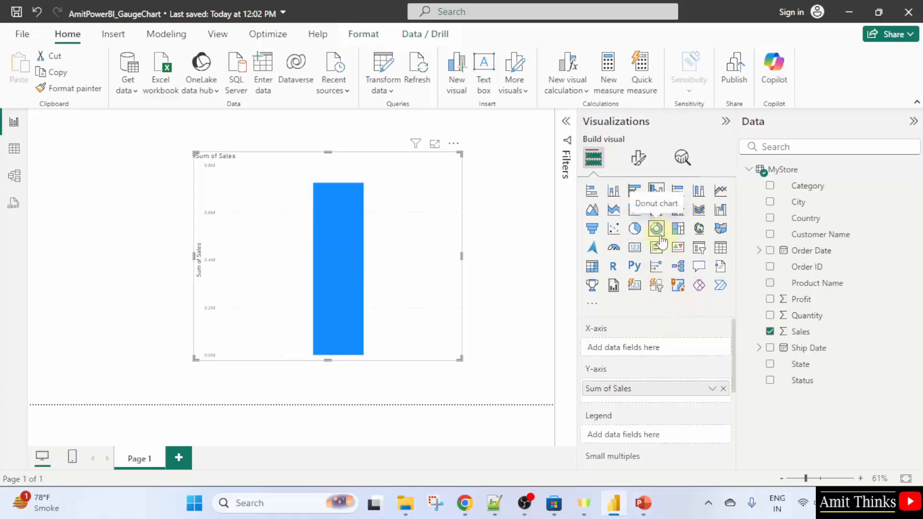
{"action": "left_click", "coordinate": [614, 251]}
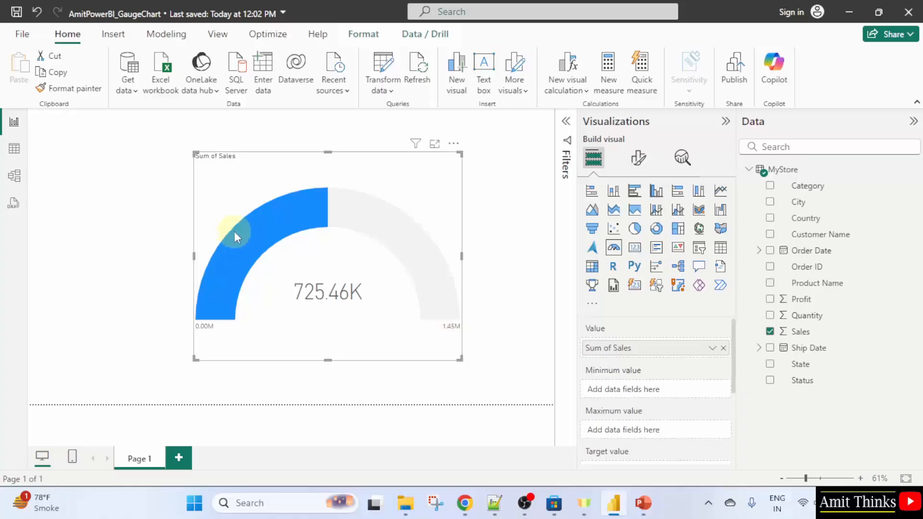
{"action": "mouse_move", "coordinate": [288, 243]}
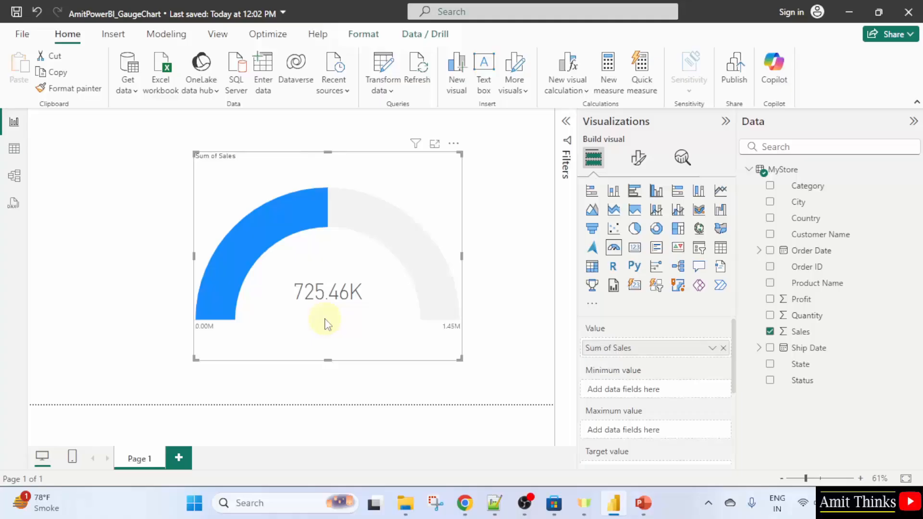
{"action": "mouse_move", "coordinate": [339, 301]}
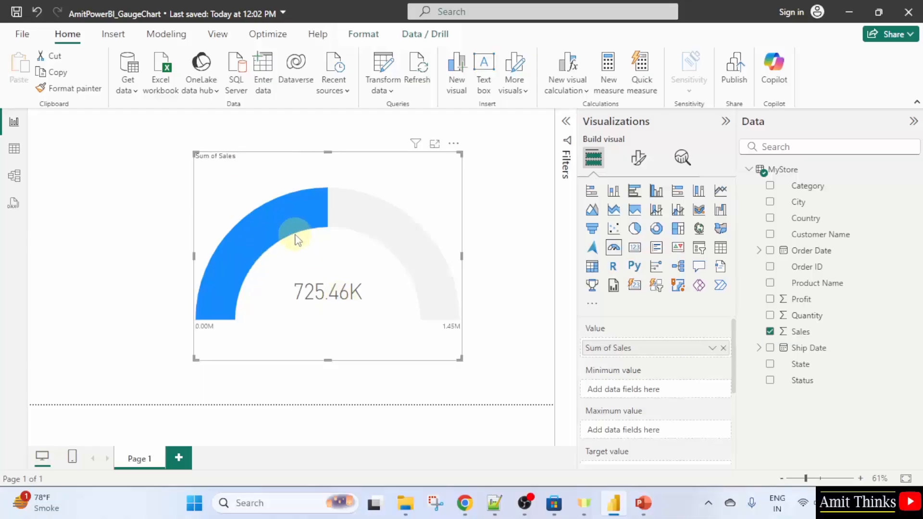
{"action": "left_click", "coordinate": [418, 184]}
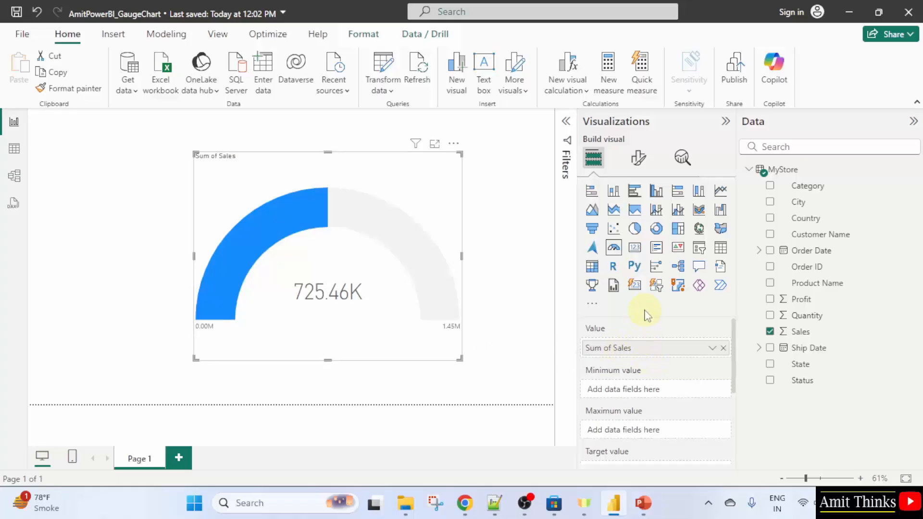
{"action": "left_click_drag", "start_coordinate": [733, 331], "coordinate": [738, 305]}
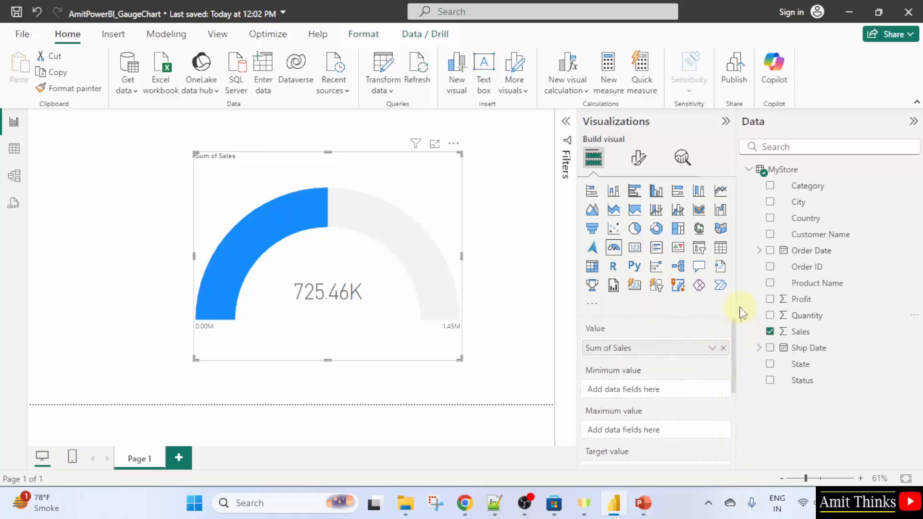
Open the gauge's format options and set its fill color to a lighter yellow theme shade
{"action": "left_click", "coordinate": [638, 161]}
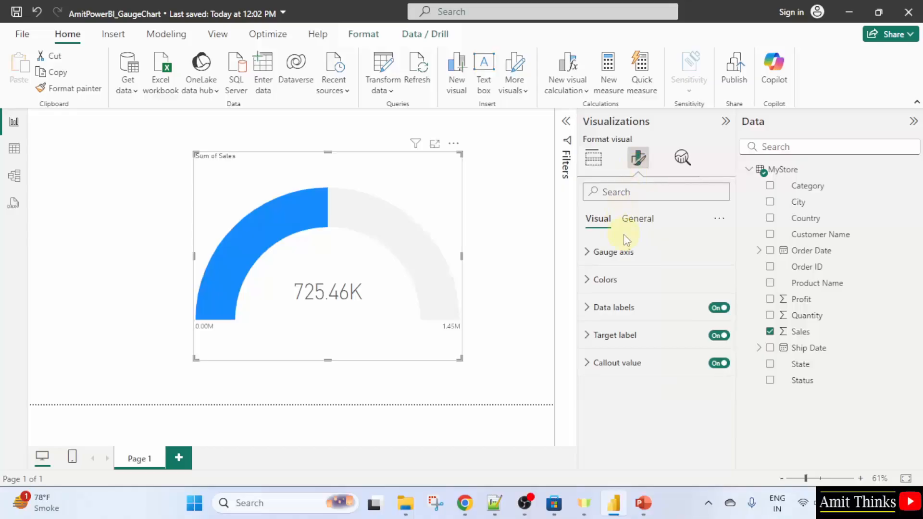
{"action": "left_click", "coordinate": [629, 279]}
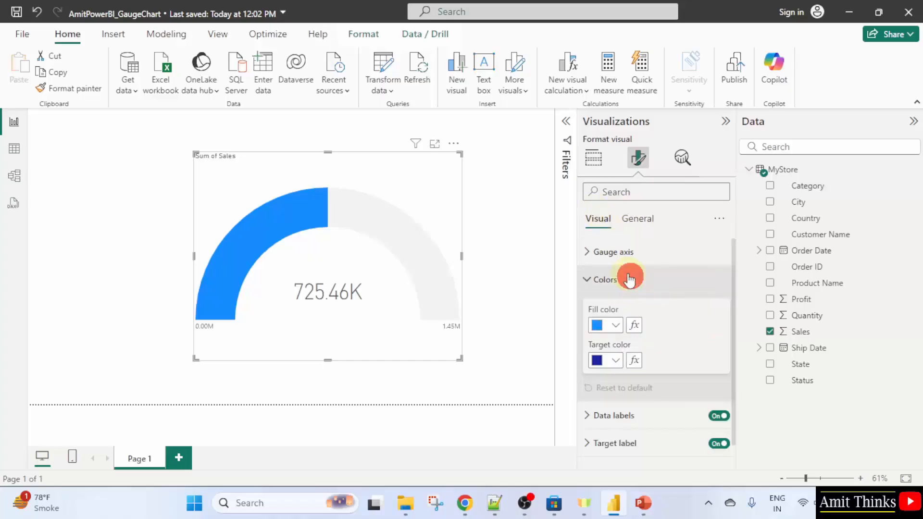
{"action": "left_click", "coordinate": [615, 325]}
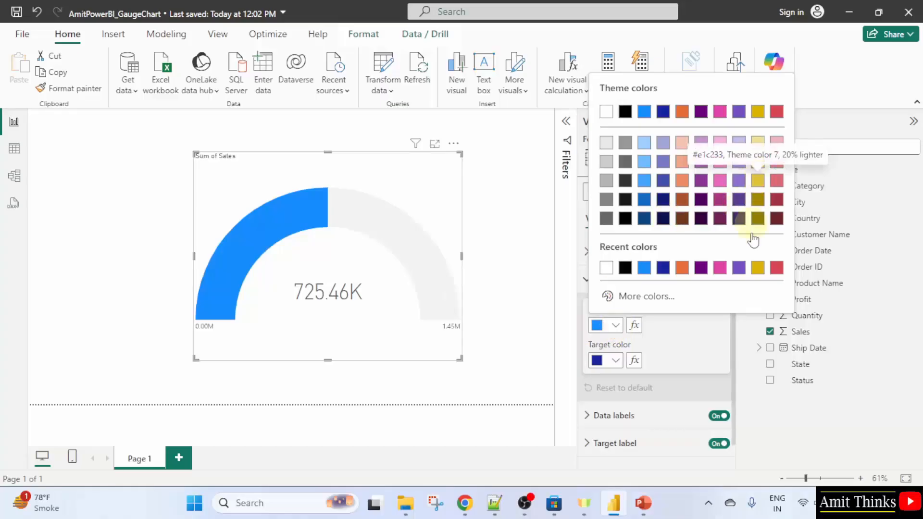
{"action": "left_click", "coordinate": [758, 275]}
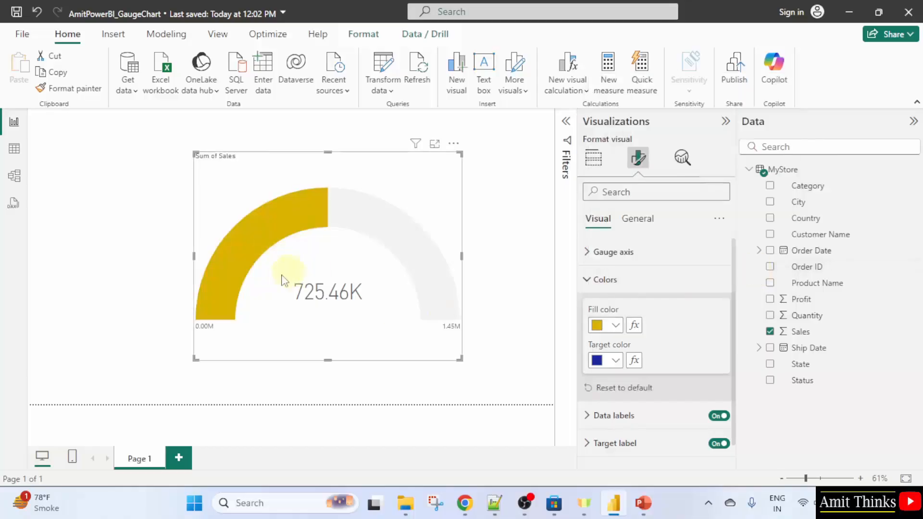
{"action": "left_click", "coordinate": [615, 325]}
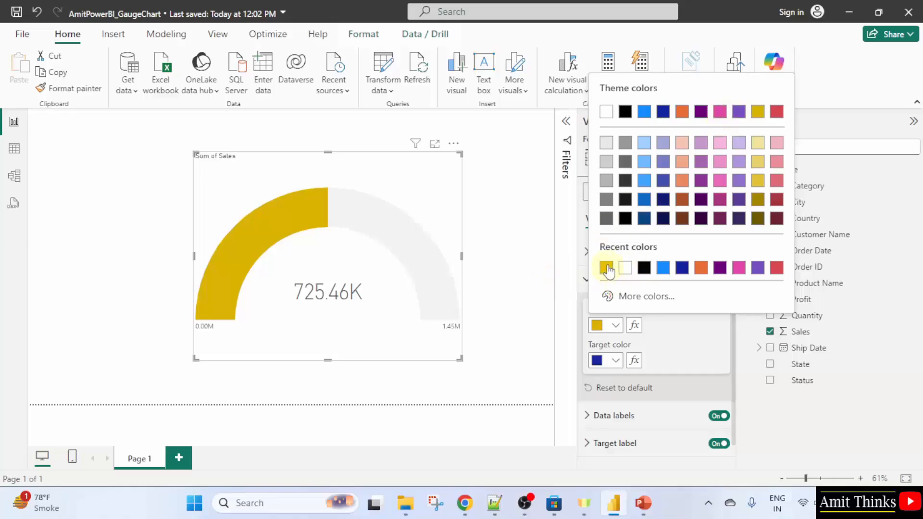
{"action": "left_click", "coordinate": [758, 185]}
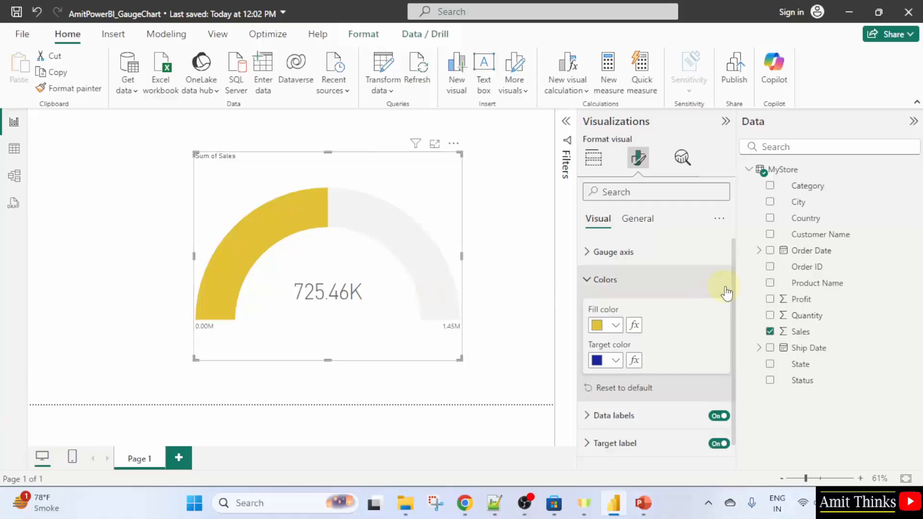
Set the gauge's data labels to the dark blue theme color 2 (#12239E) with font size 18
{"action": "left_click", "coordinate": [589, 279]}
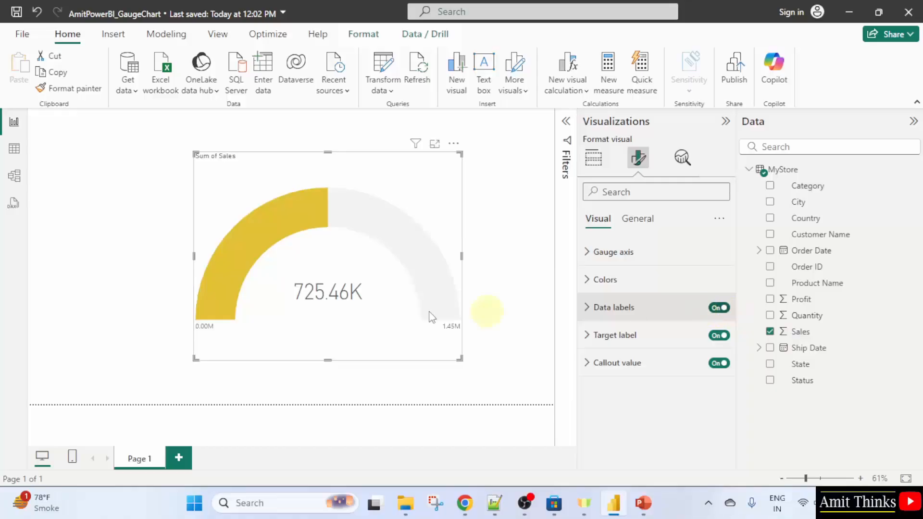
{"action": "left_click", "coordinate": [590, 310]}
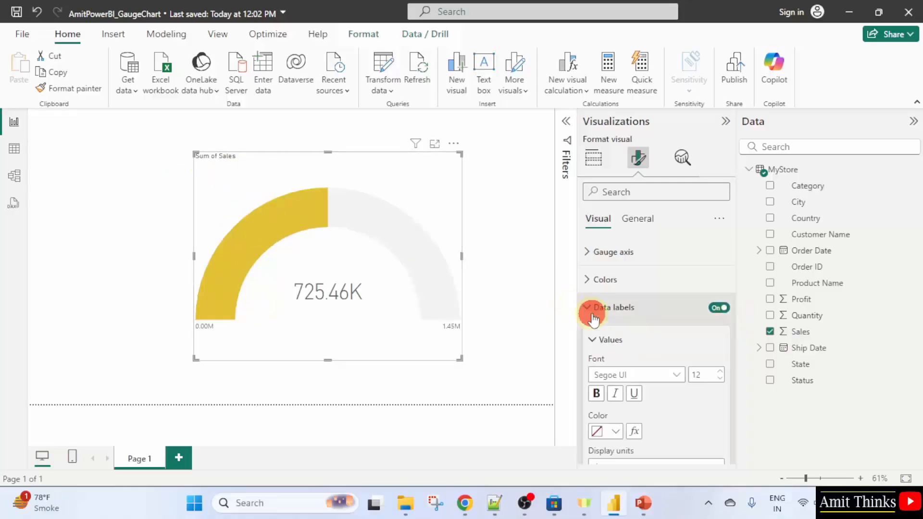
{"action": "scroll", "coordinate": [688, 365], "scroll_direction": "down", "scroll_amount": 2}
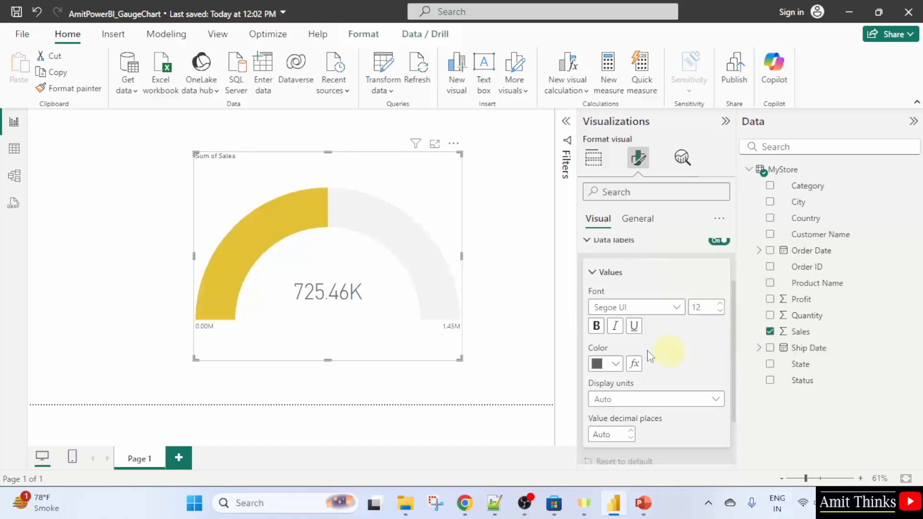
{"action": "left_click", "coordinate": [617, 364]}
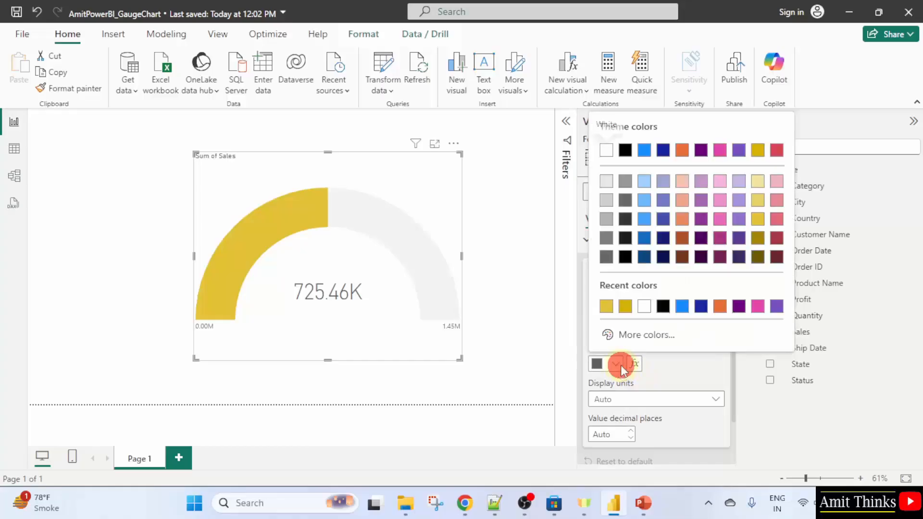
{"action": "left_click", "coordinate": [664, 151]}
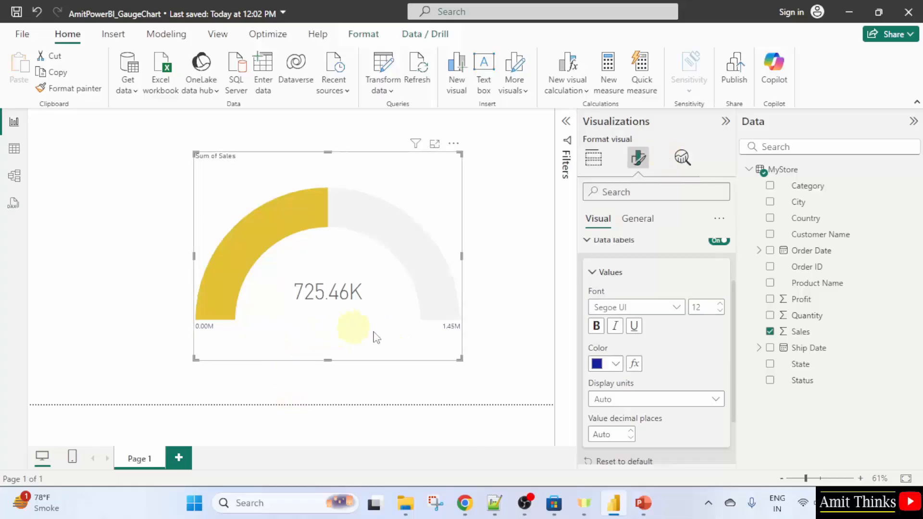
{"action": "left_click", "coordinate": [705, 308]}
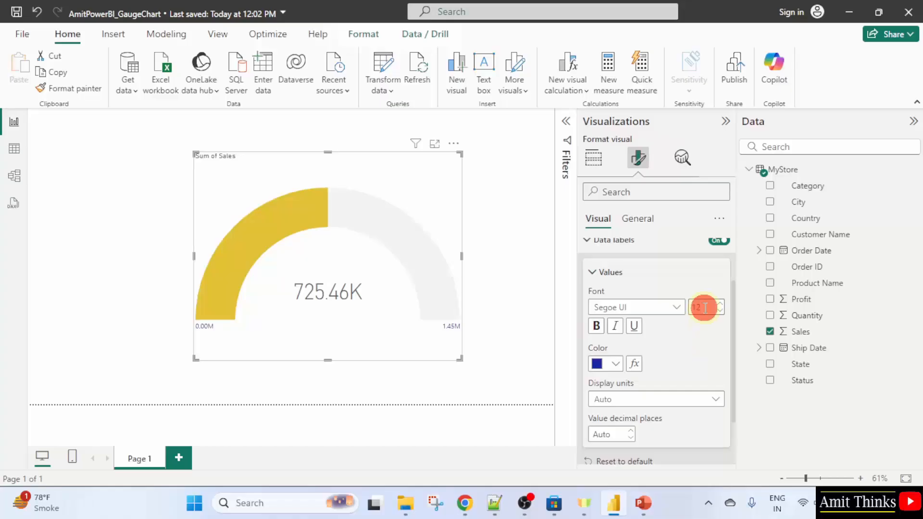
{"action": "type", "text": "1"}
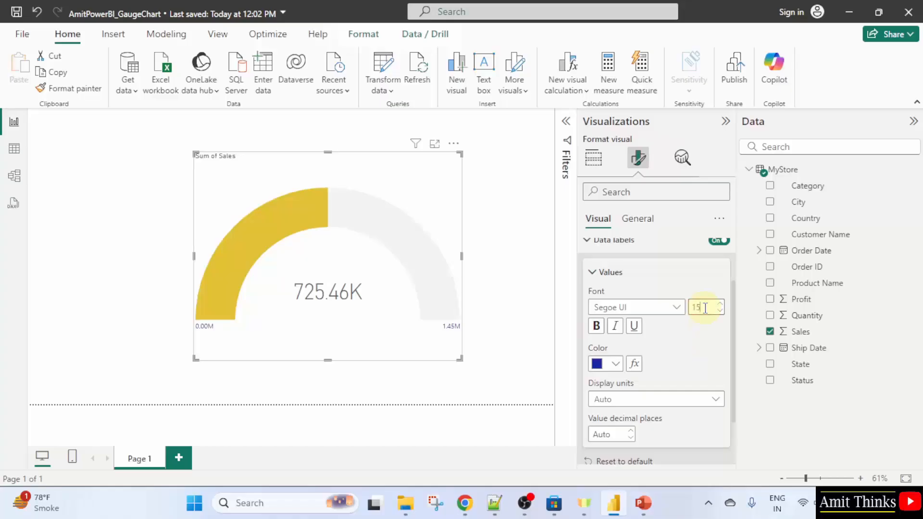
{"action": "type", "text": "5"}
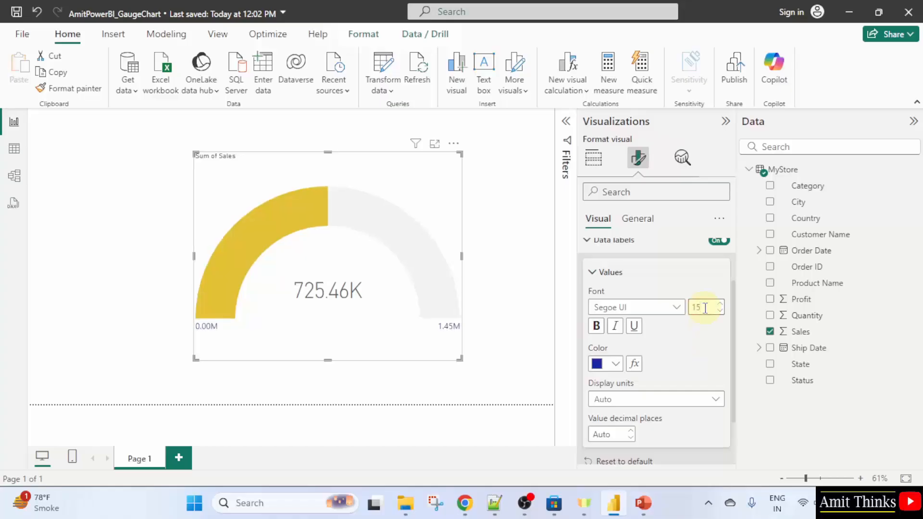
{"action": "double_click", "coordinate": [707, 307]}
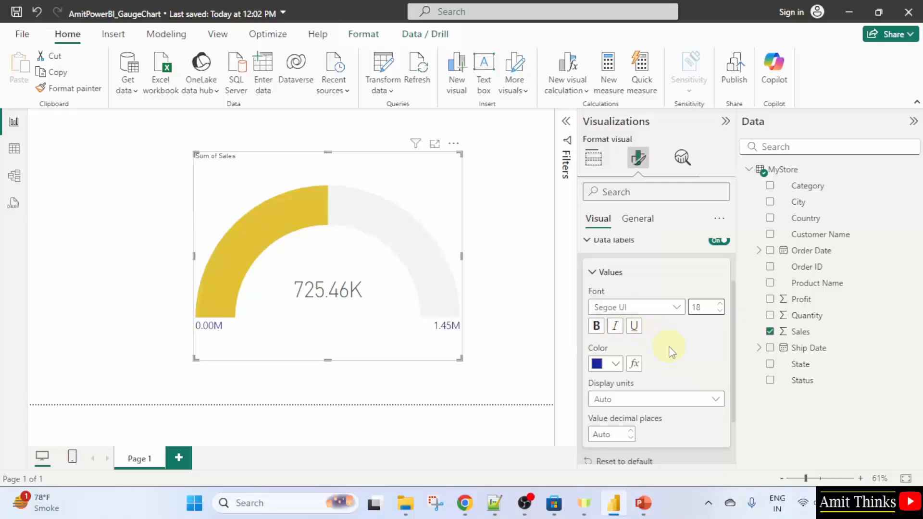
{"action": "scroll", "coordinate": [671, 353], "scroll_direction": "down", "scroll_amount": 2}
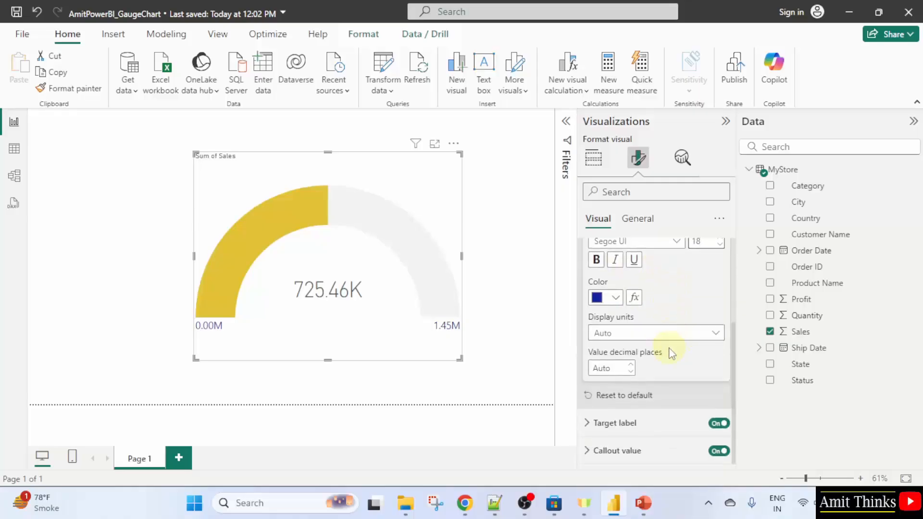
{"action": "scroll", "coordinate": [672, 353], "scroll_direction": "up", "scroll_amount": 4}
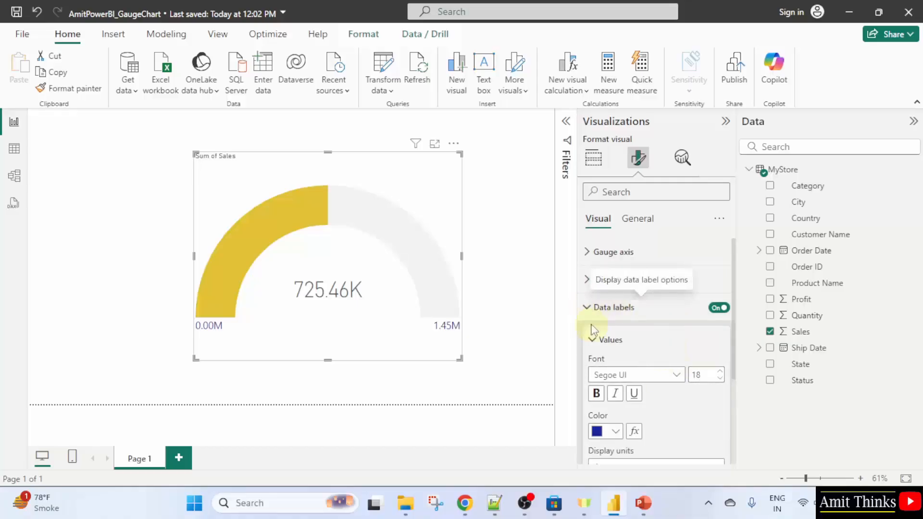
{"action": "left_click", "coordinate": [588, 308]}
{"action": "left_click", "coordinate": [618, 363]}
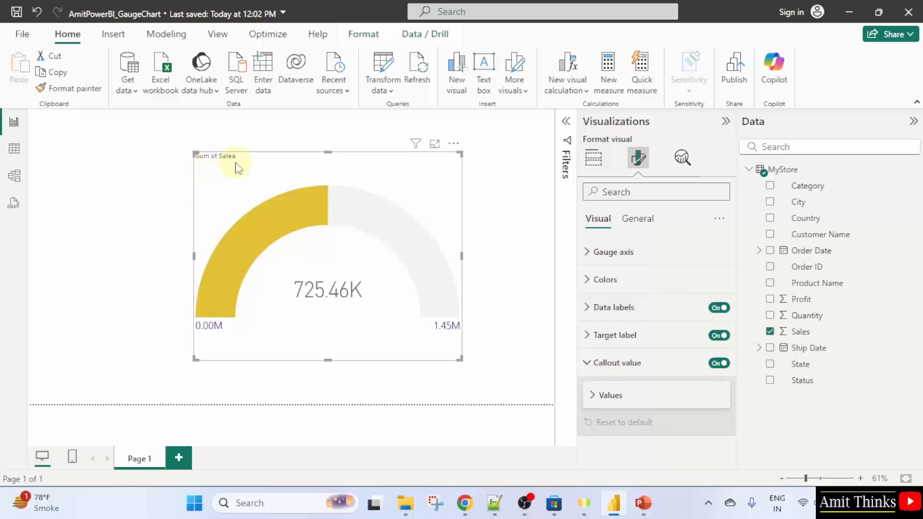
Format the gauge's title with font size 22, Heading 2 style and bold text
{"action": "left_click", "coordinate": [638, 219]}
{"action": "left_click", "coordinate": [659, 279]}
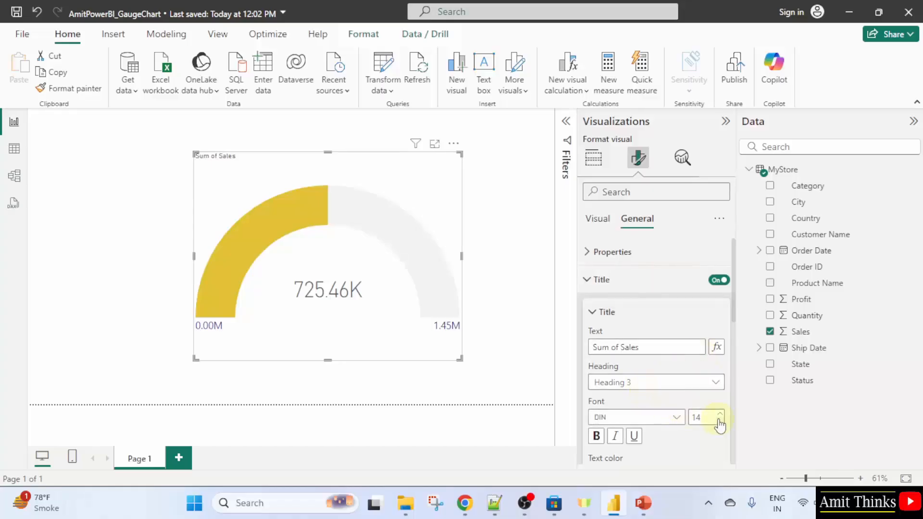
{"action": "double_click", "coordinate": [709, 417]}
{"action": "type", "text": "22"}
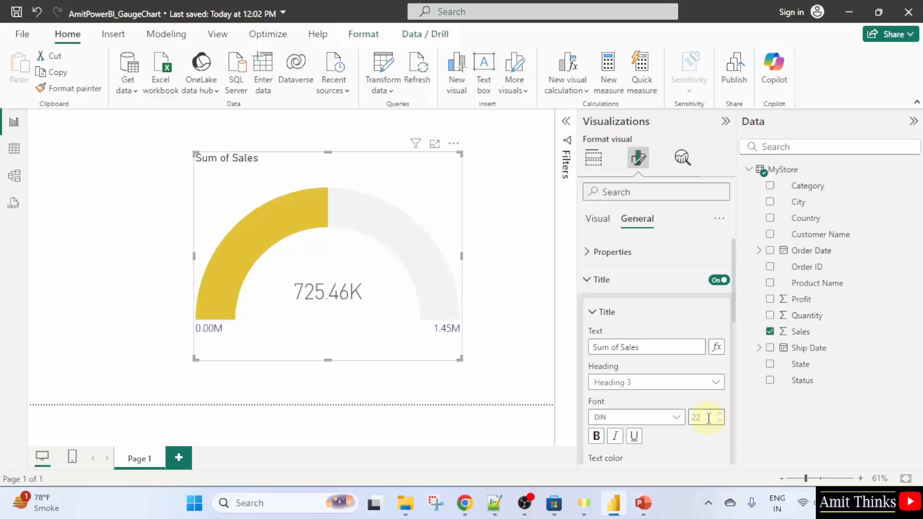
{"action": "left_click", "coordinate": [670, 382]}
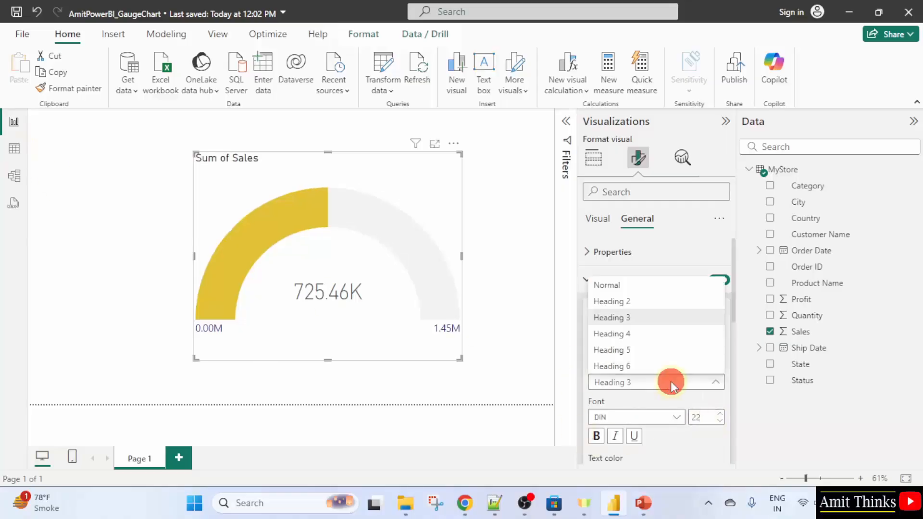
{"action": "left_click", "coordinate": [641, 302]}
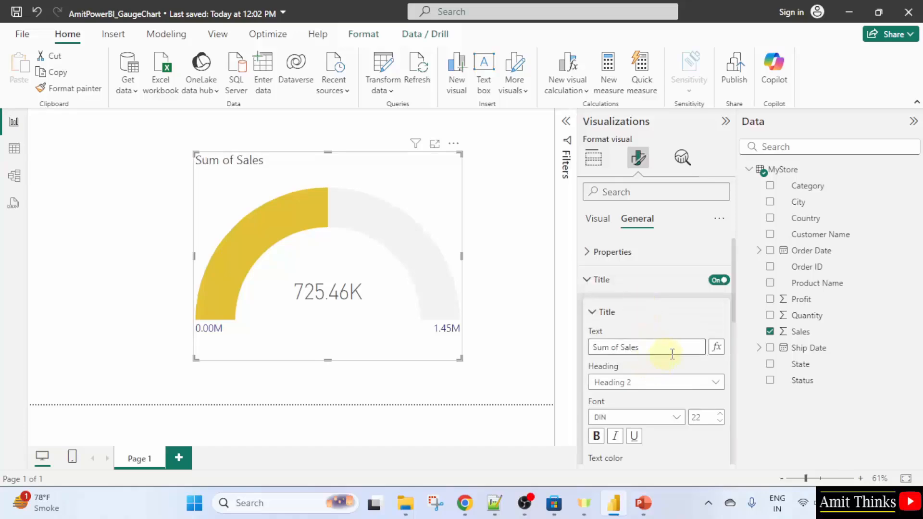
{"action": "scroll", "coordinate": [666, 363], "scroll_direction": "down", "scroll_amount": 3}
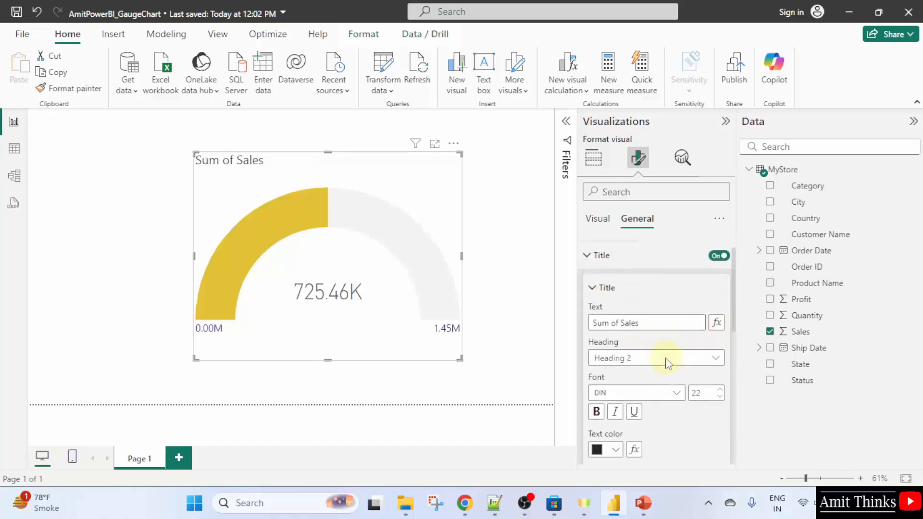
{"action": "left_click", "coordinate": [601, 302]}
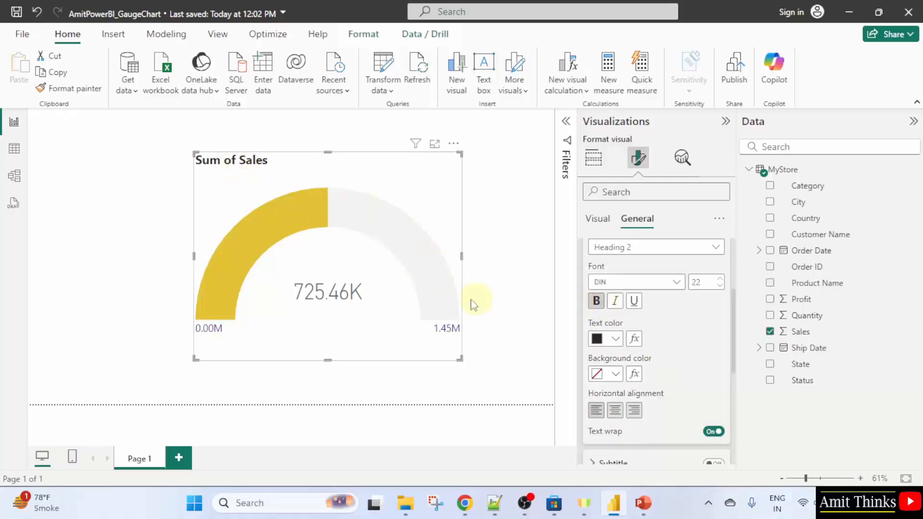
Browse the remaining general format options of the gauge, including the tooltip settings
{"action": "scroll", "coordinate": [615, 375], "scroll_direction": "down", "scroll_amount": 3}
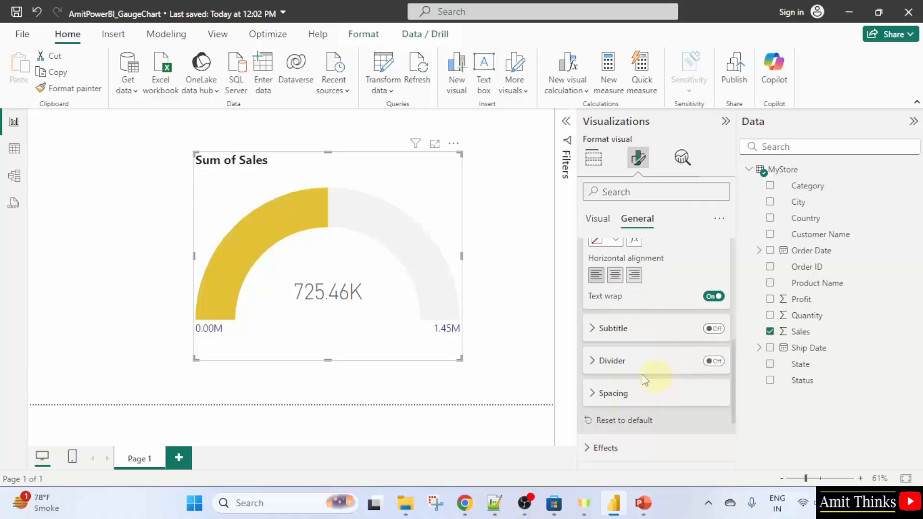
{"action": "scroll", "coordinate": [666, 356], "scroll_direction": "down", "scroll_amount": 2}
{"action": "scroll", "coordinate": [661, 365], "scroll_direction": "down", "scroll_amount": 1}
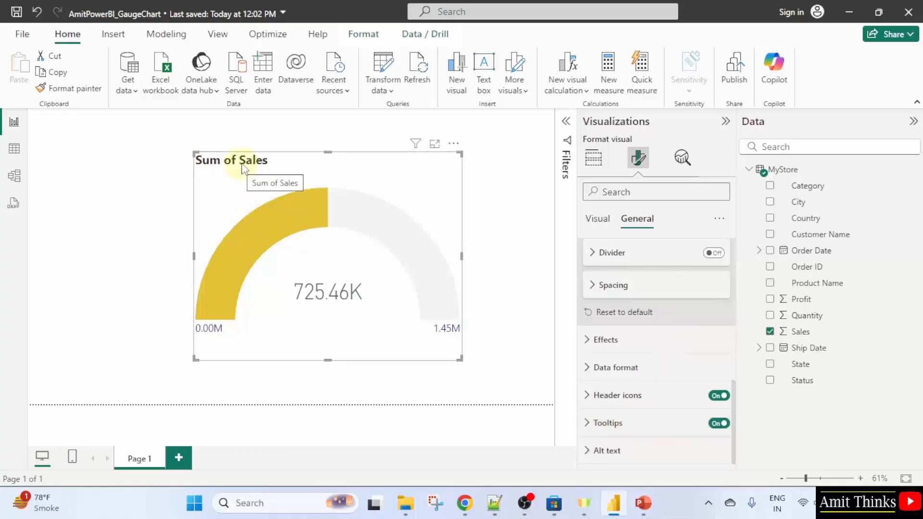
{"action": "left_click", "coordinate": [658, 426]}
{"action": "scroll", "coordinate": [698, 438], "scroll_direction": "down", "scroll_amount": 3}
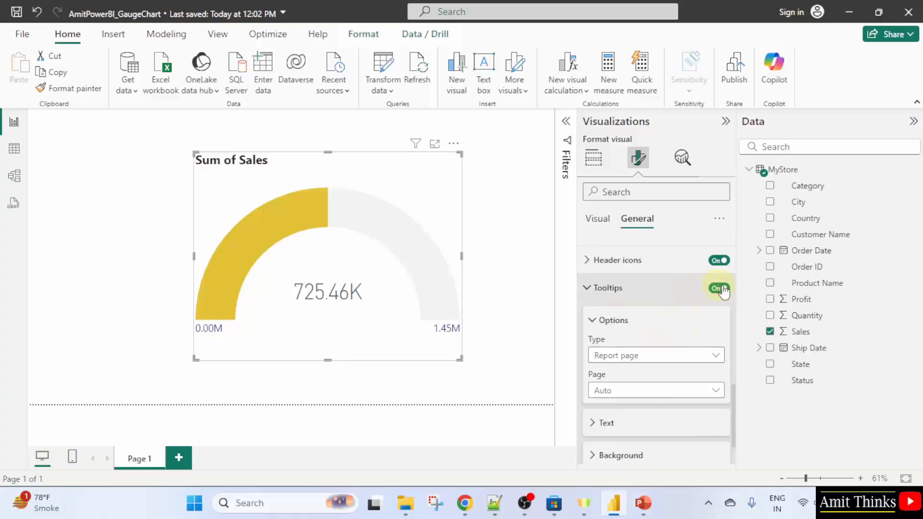
{"action": "left_click", "coordinate": [604, 288]}
{"action": "scroll", "coordinate": [594, 289], "scroll_direction": "up", "scroll_amount": 8}
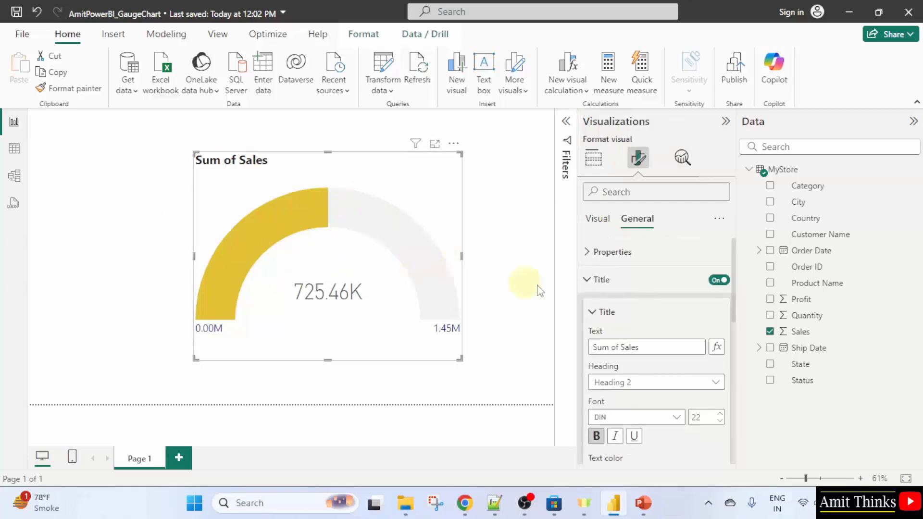
Save the report, then locate AmitPowerBI_GaugeChart.pbix in the Documents folder using File Explorer
{"action": "left_click", "coordinate": [34, 36]}
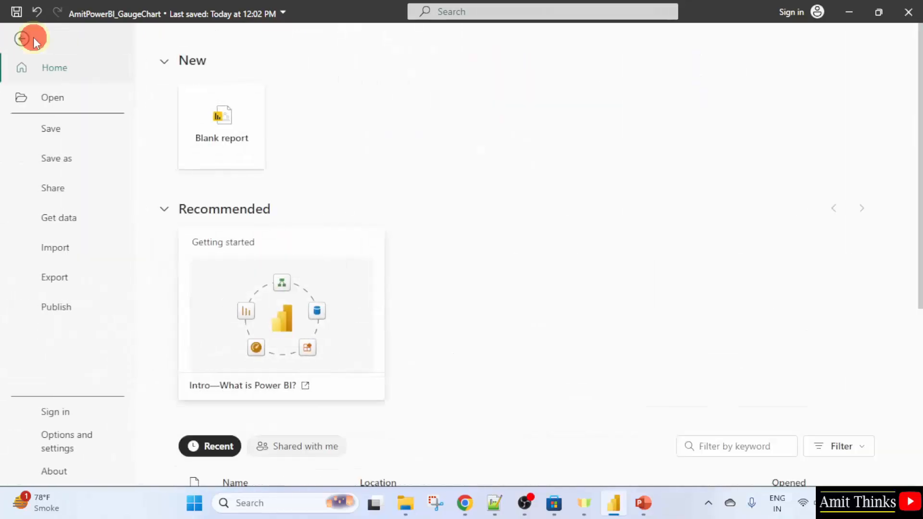
{"action": "left_click", "coordinate": [50, 132]}
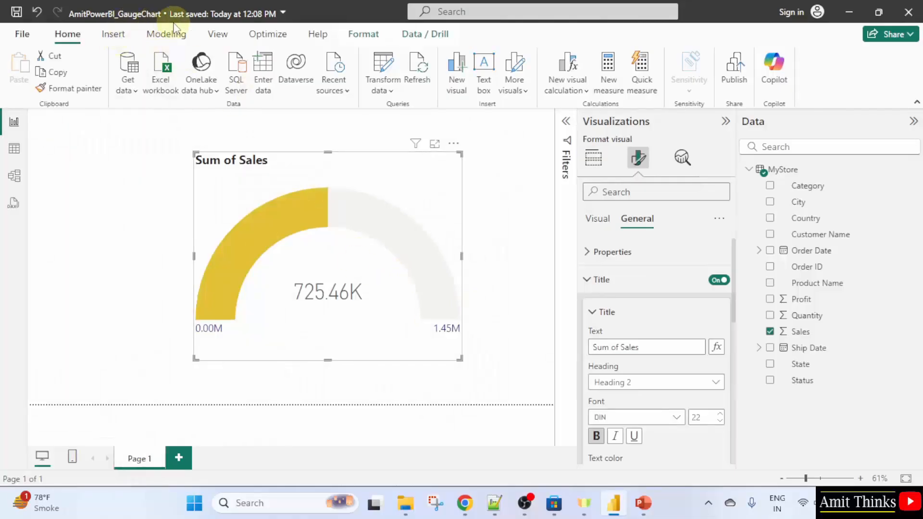
{"action": "left_click", "coordinate": [407, 503]}
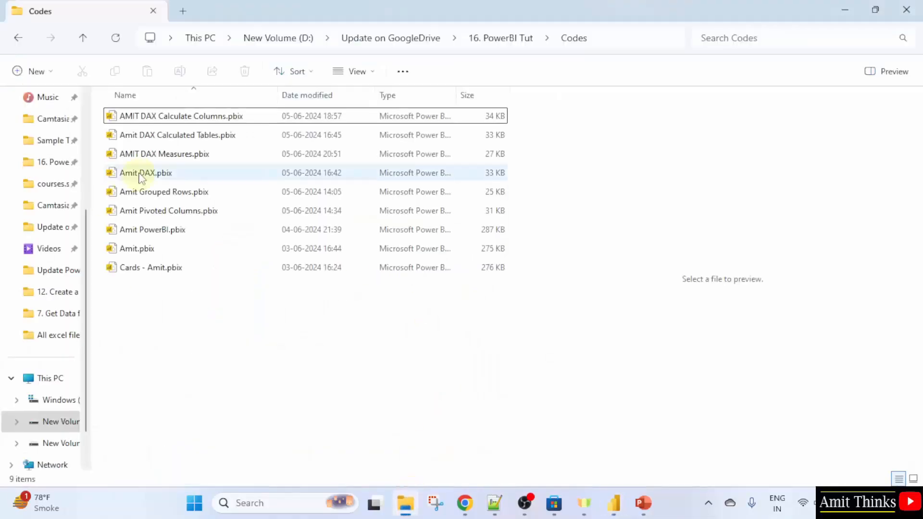
{"action": "left_click", "coordinate": [85, 140]}
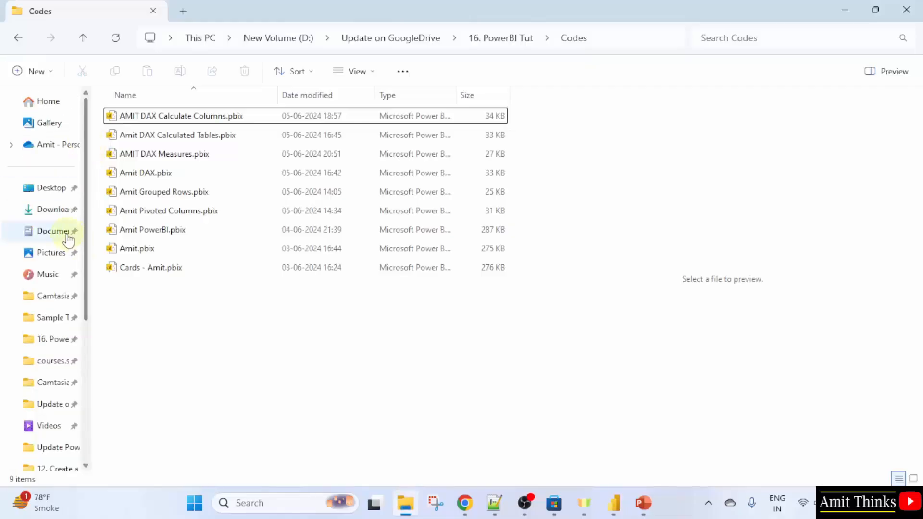
{"action": "left_click", "coordinate": [63, 231]}
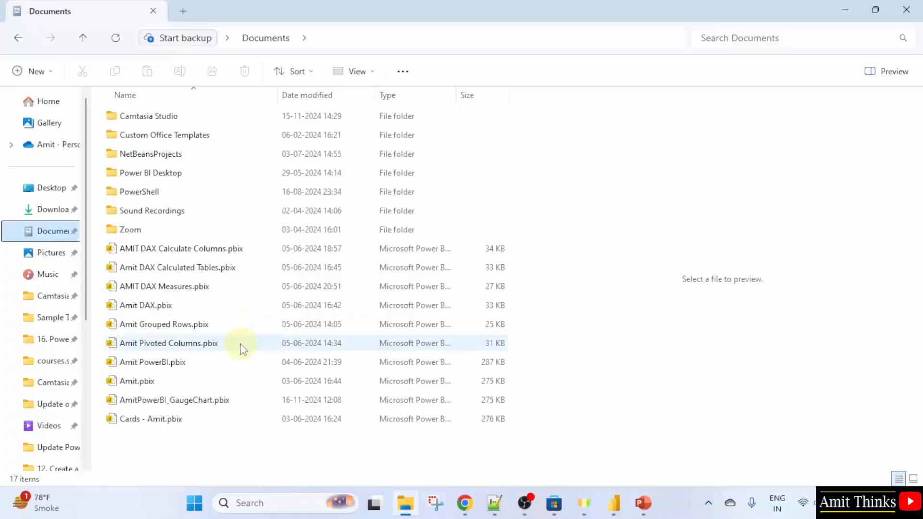
{"action": "left_click", "coordinate": [239, 401]}
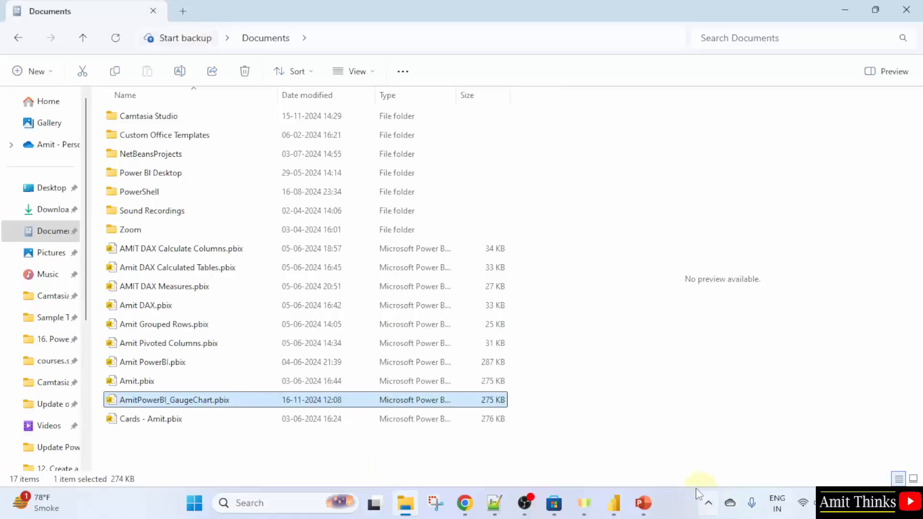
{"action": "left_click", "coordinate": [613, 505]}
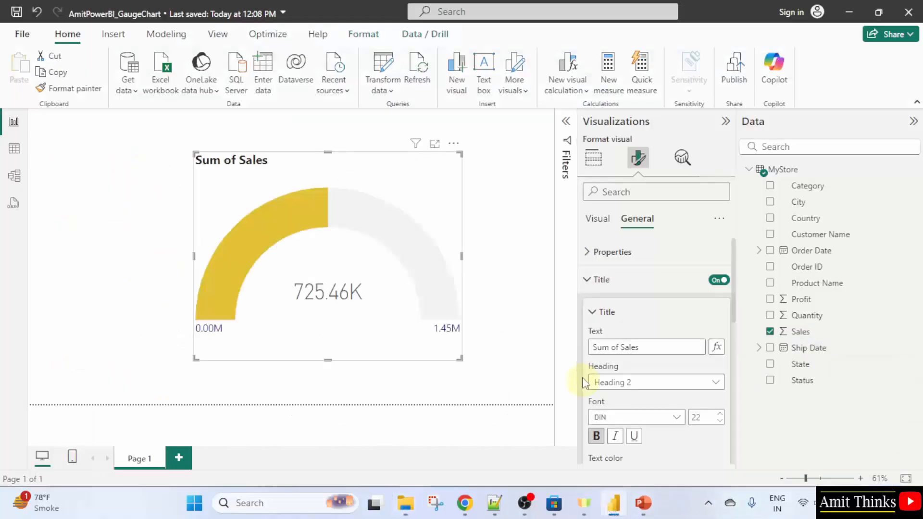
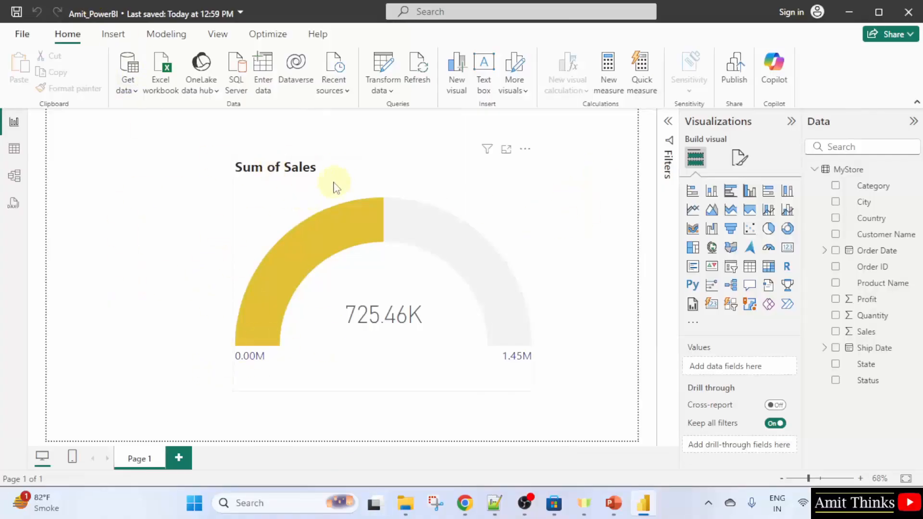
Rename the first report page as Gauge Chart
{"action": "right_click", "coordinate": [145, 459]}
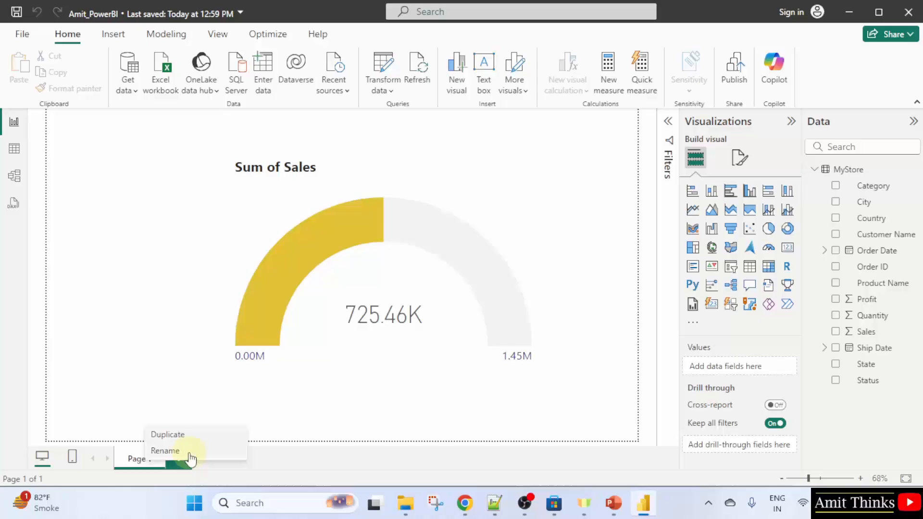
{"action": "left_click", "coordinate": [227, 452]}
{"action": "type", "text": "Gau"}
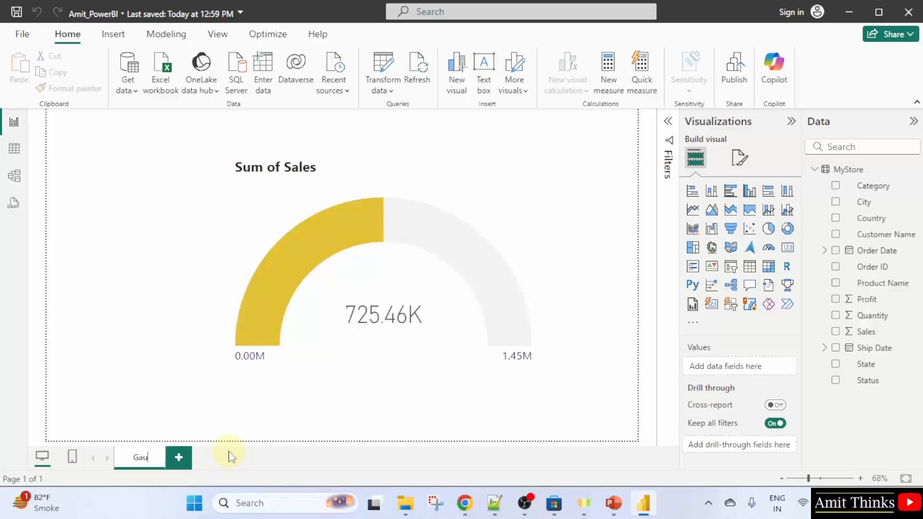
{"action": "type", "text": "ge Chart"}
{"action": "left_click", "coordinate": [258, 454]}
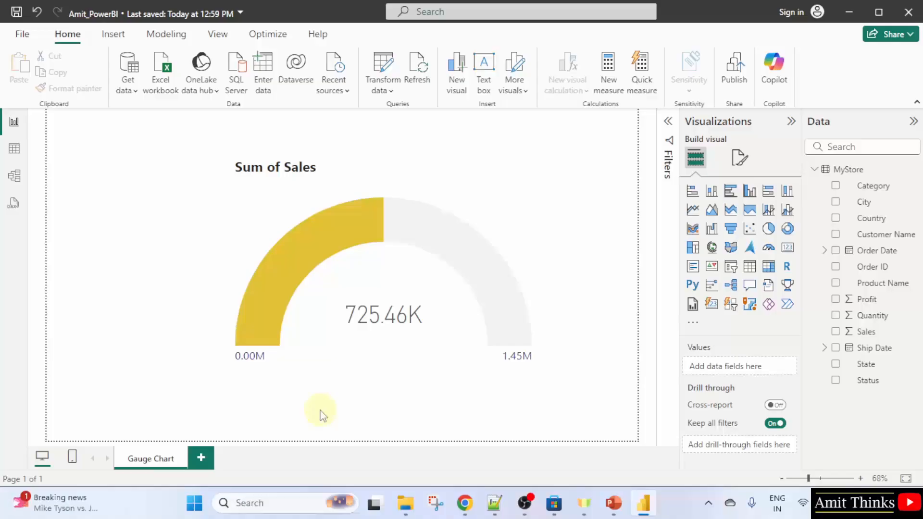
Add a new report page and rename it Column Chart
{"action": "left_click", "coordinate": [201, 459]}
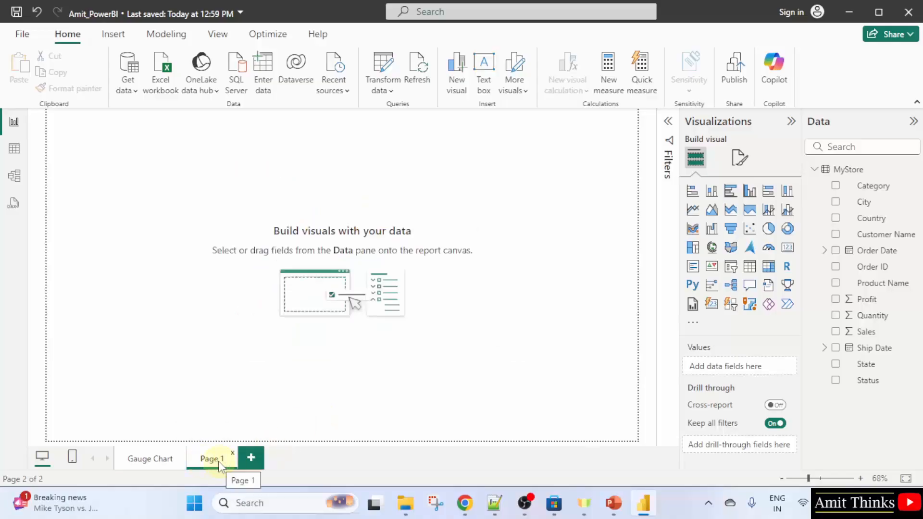
{"action": "right_click", "coordinate": [221, 457]}
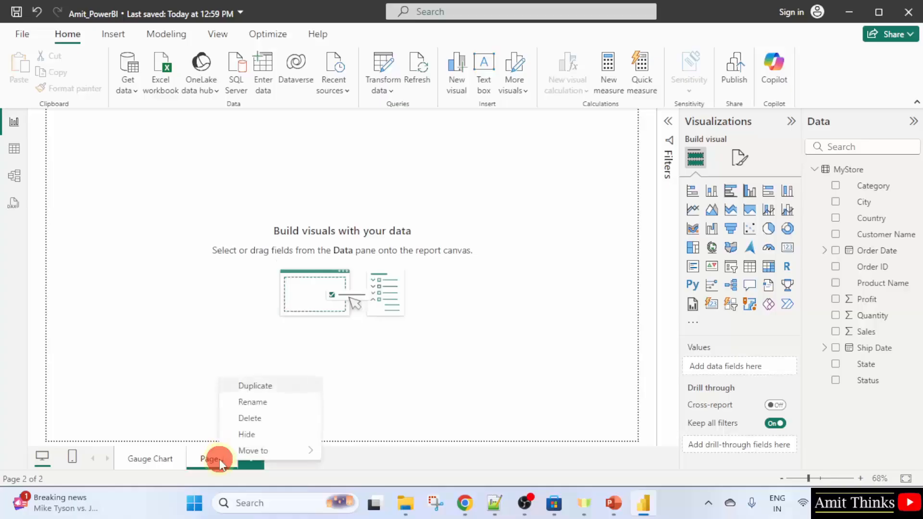
{"action": "left_click", "coordinate": [287, 404]}
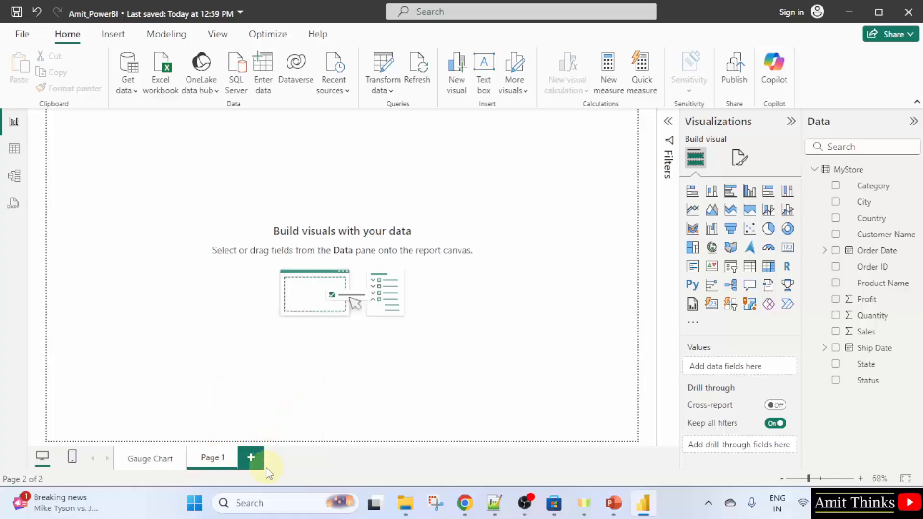
{"action": "key", "text": "BackSpace"}
{"action": "key", "text": "BackSpace"}
{"action": "key", "text": "BackSpace"}
{"action": "key", "text": "BackSpace"}
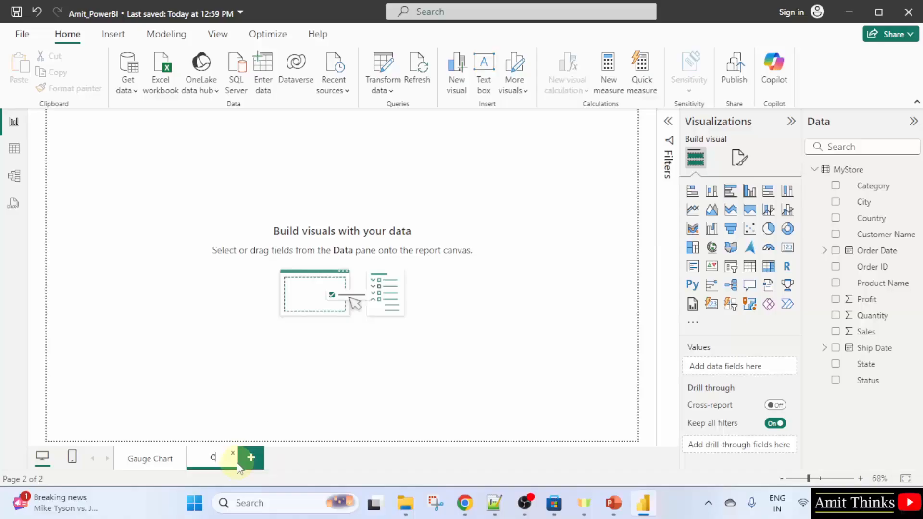
{"action": "type", "text": "Column Chart"}
{"action": "left_click", "coordinate": [367, 463]}
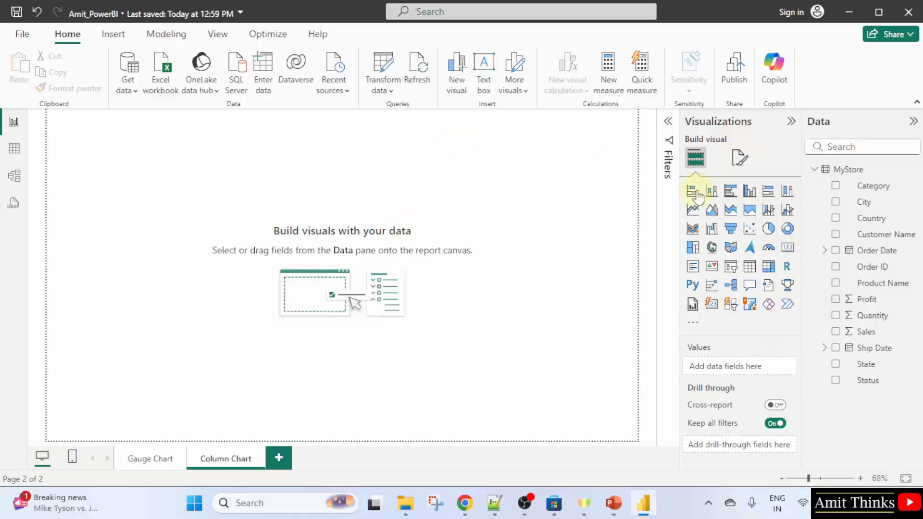
Insert a stacked column chart on the new page and enlarge it to fill most of the canvas
{"action": "left_click_drag", "start_coordinate": [681, 197], "coordinate": [595, 195]}
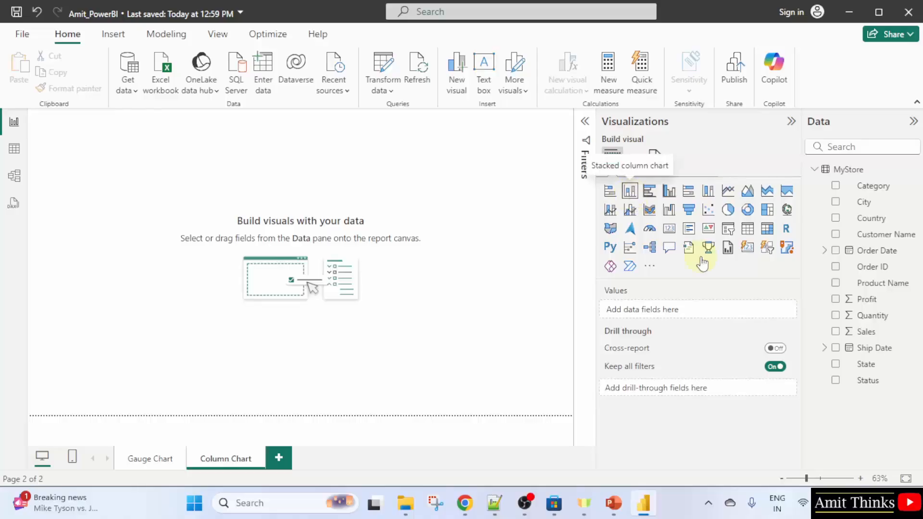
{"action": "left_click", "coordinate": [630, 192]}
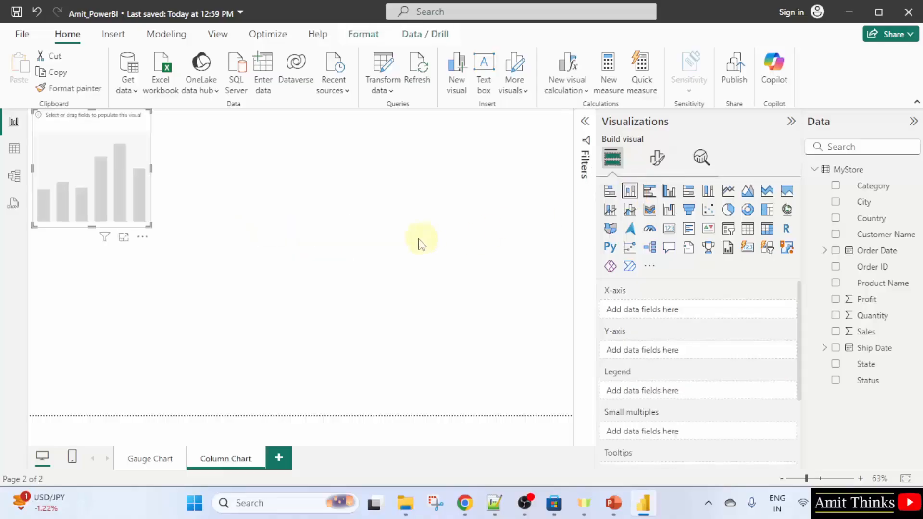
{"action": "left_click_drag", "start_coordinate": [105, 167], "coordinate": [228, 239]}
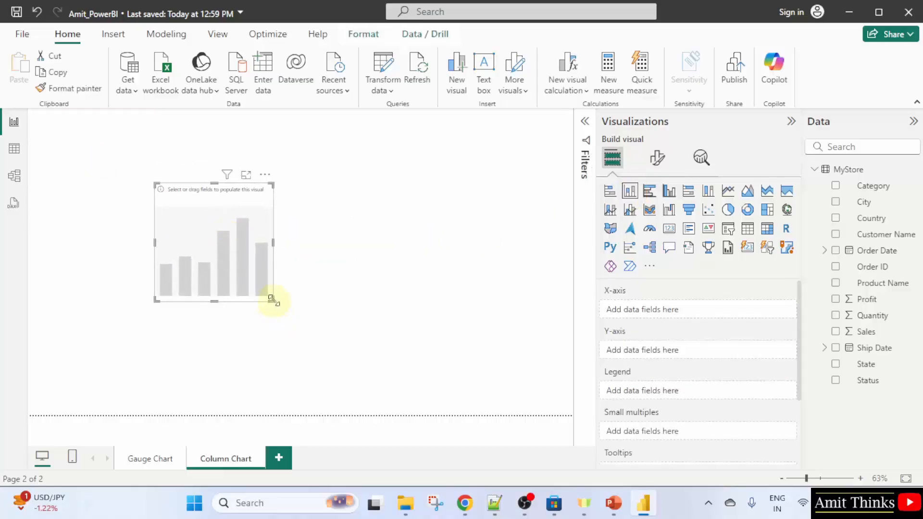
{"action": "left_click_drag", "start_coordinate": [271, 301], "coordinate": [506, 406]}
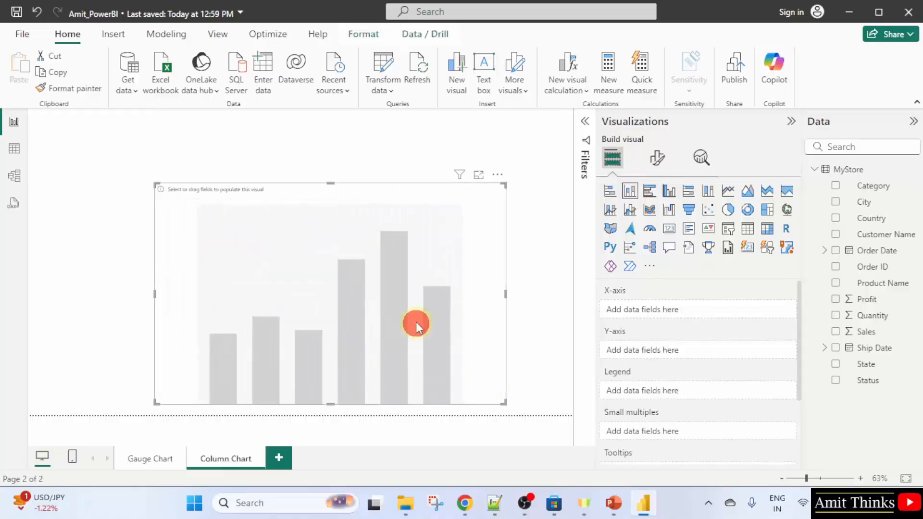
{"action": "left_click_drag", "start_coordinate": [417, 321], "coordinate": [422, 295]}
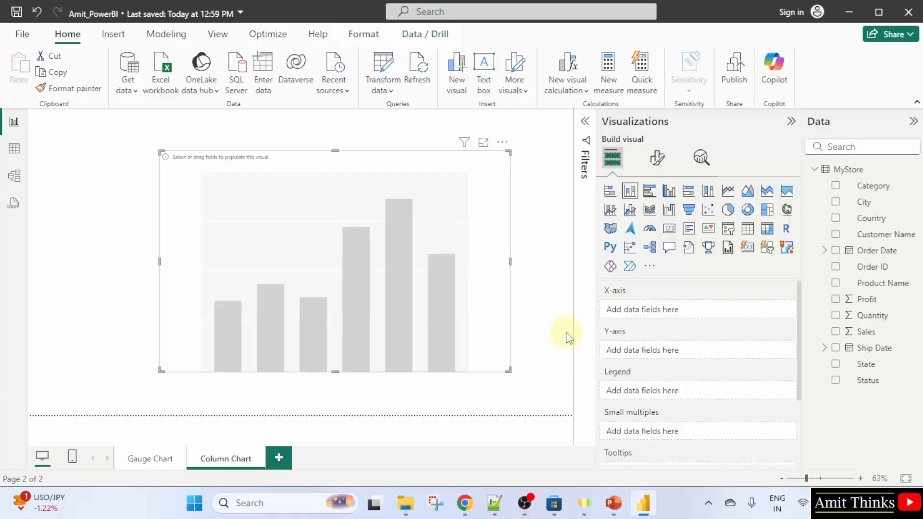
Add Category to the chart's x-axis and Profit to its y-axis, and reposition the chart
{"action": "left_click", "coordinate": [836, 187]}
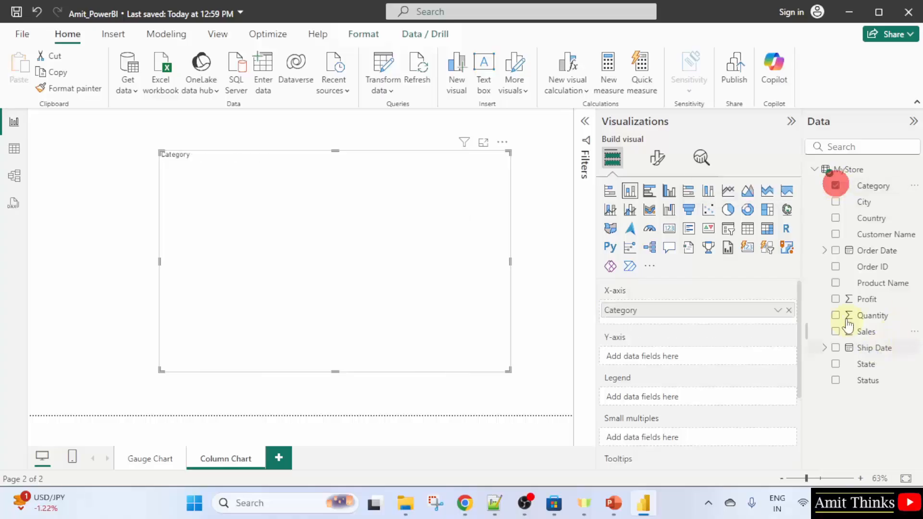
{"action": "left_click", "coordinate": [836, 300]}
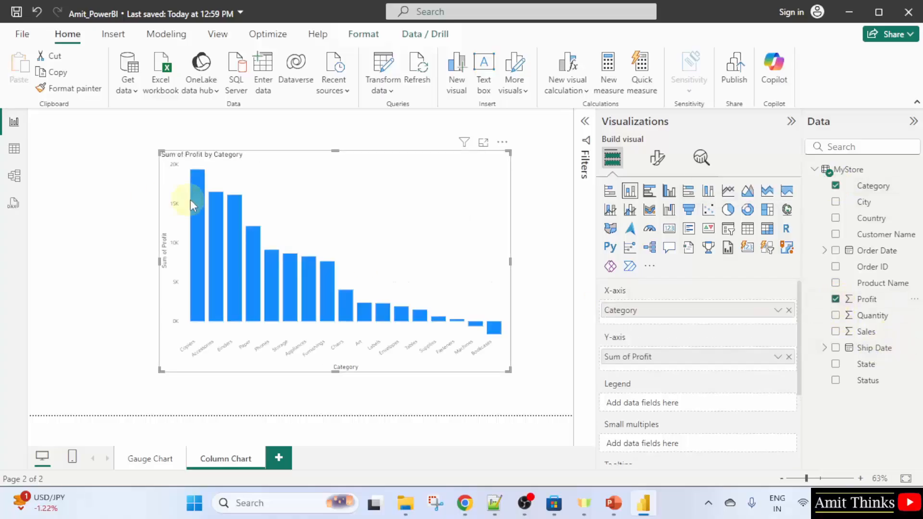
{"action": "left_click_drag", "start_coordinate": [158, 153], "coordinate": [113, 123]}
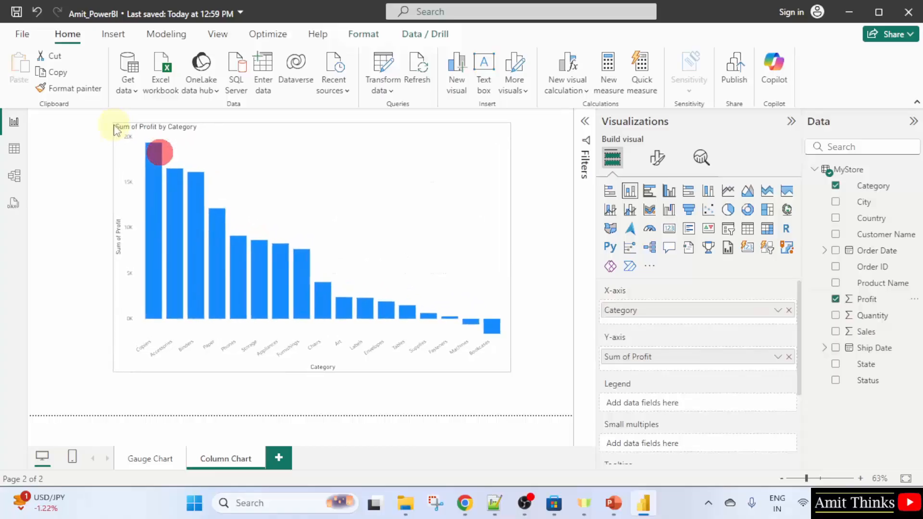
{"action": "left_click_drag", "start_coordinate": [398, 237], "coordinate": [418, 255]}
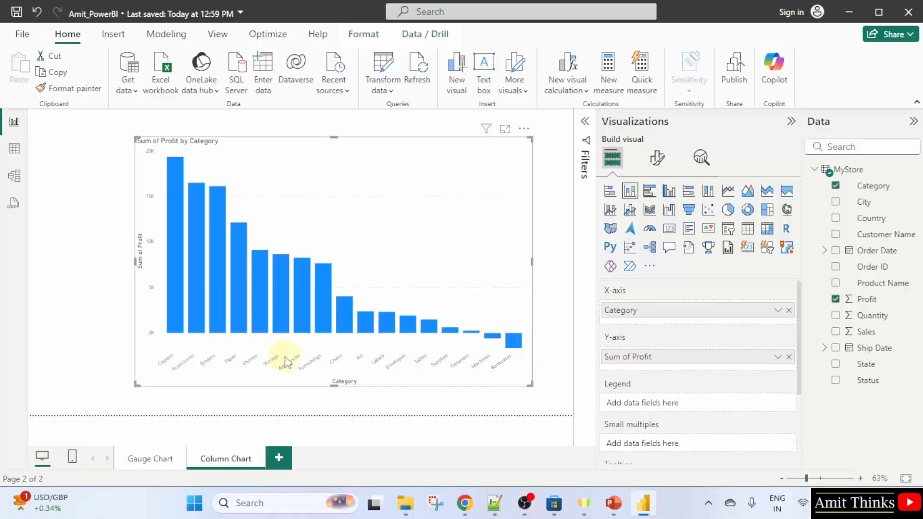
Set the chart's column color to the gold theme color in the format options
{"action": "mouse_move", "coordinate": [211, 303]}
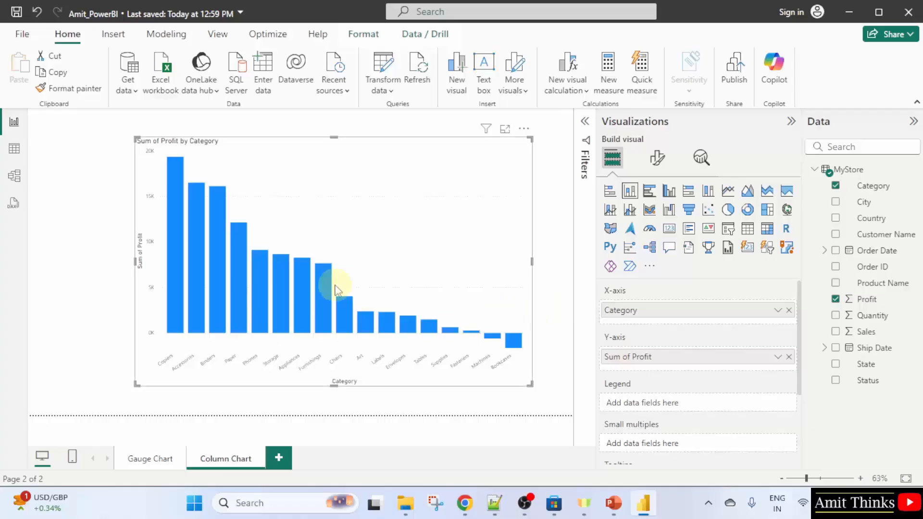
{"action": "mouse_move", "coordinate": [241, 248]}
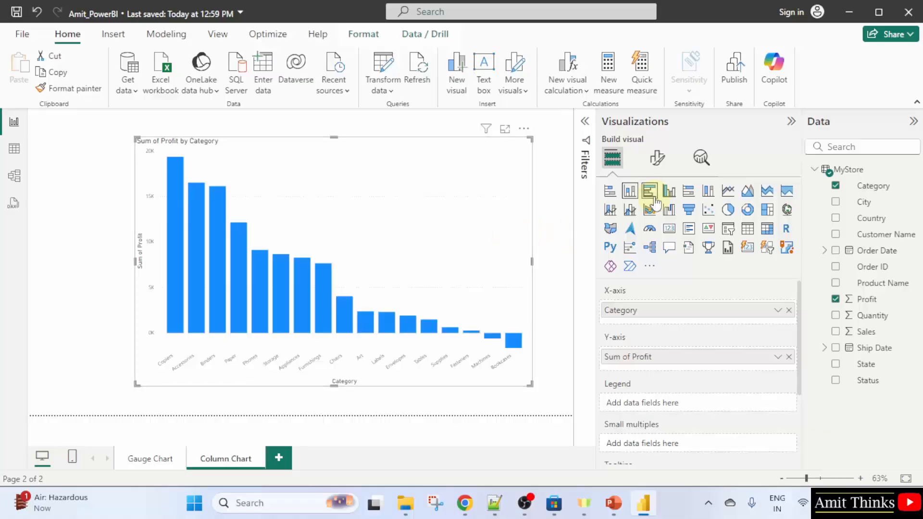
{"action": "left_click", "coordinate": [658, 158]}
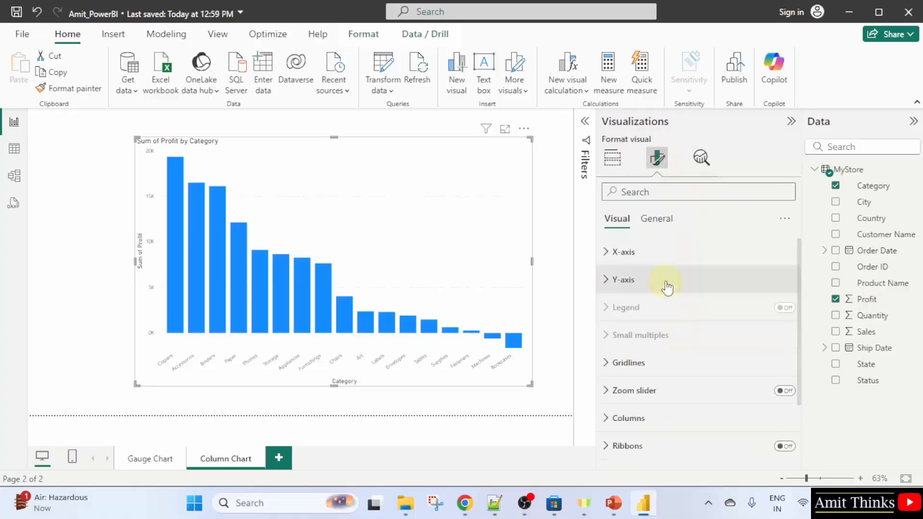
{"action": "scroll", "coordinate": [697, 322], "scroll_direction": "down", "scroll_amount": 2}
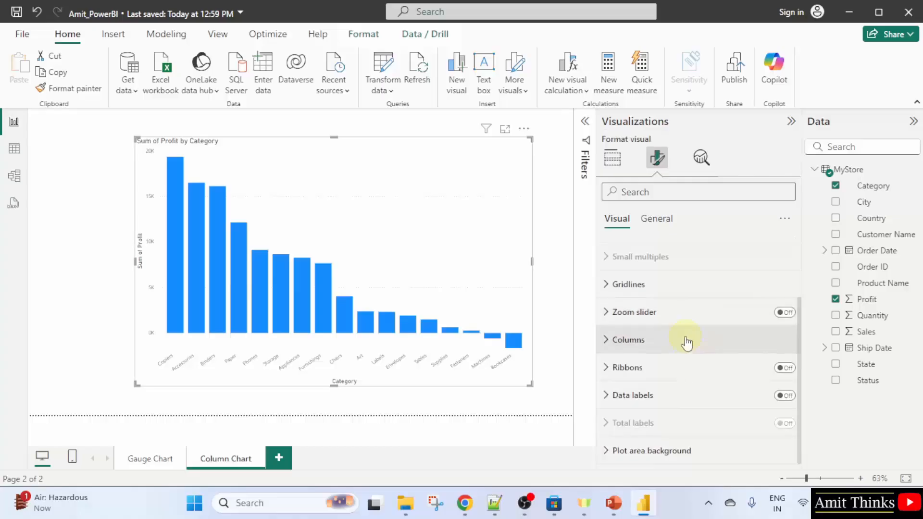
{"action": "left_click", "coordinate": [688, 345]}
{"action": "scroll", "coordinate": [689, 345], "scroll_direction": "down", "scroll_amount": 5}
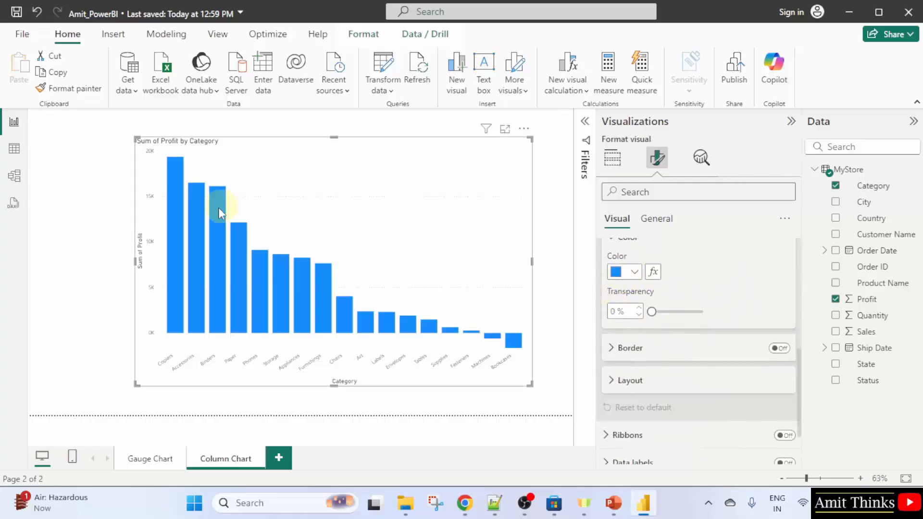
{"action": "left_click", "coordinate": [633, 273]}
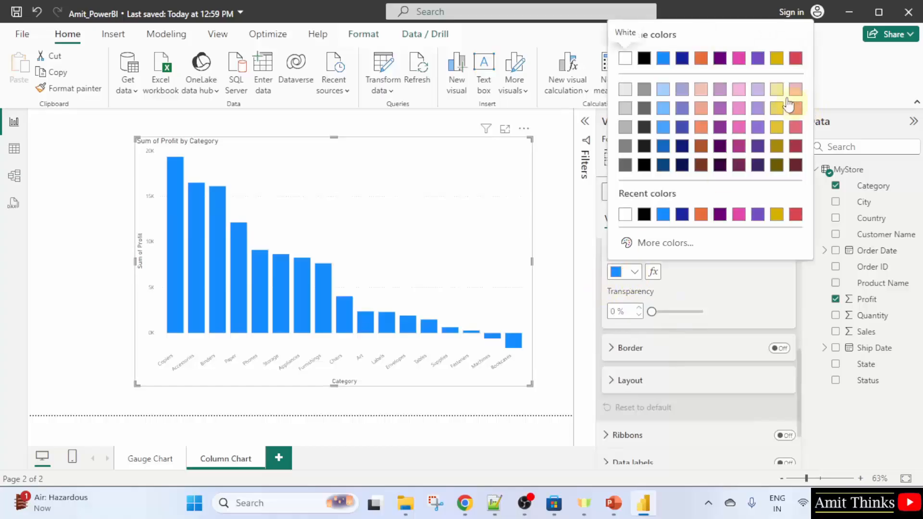
{"action": "left_click", "coordinate": [781, 59]}
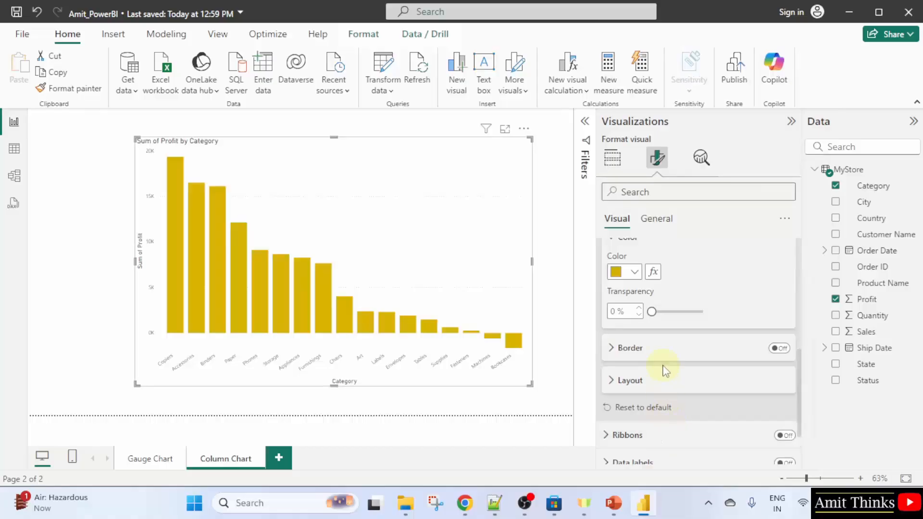
Review the columns' transparency setting and the list of categories the settings apply to
{"action": "mouse_move", "coordinate": [651, 312]}
{"action": "left_mouse_down"}
{"action": "mouse_move", "coordinate": [700, 311]}
{"action": "mouse_move", "coordinate": [651, 315]}
{"action": "left_mouse_up"}
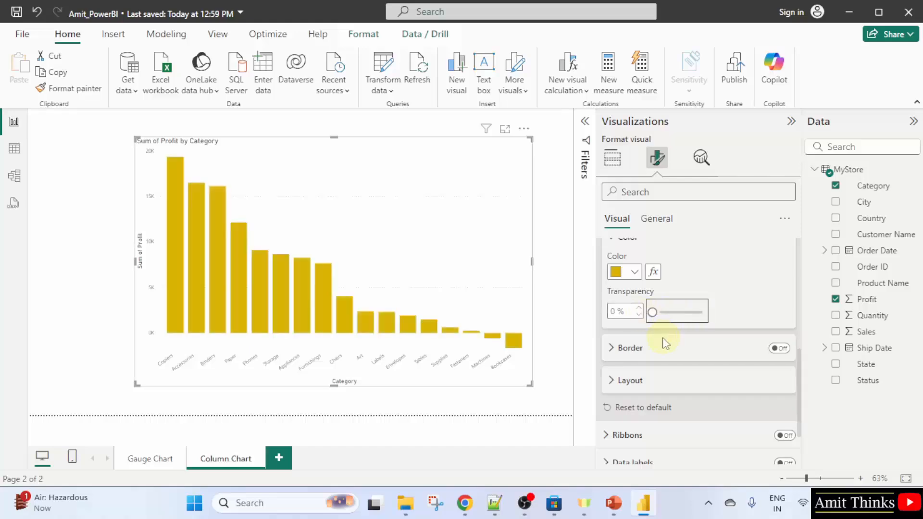
{"action": "scroll", "coordinate": [695, 303], "scroll_direction": "up", "scroll_amount": 2}
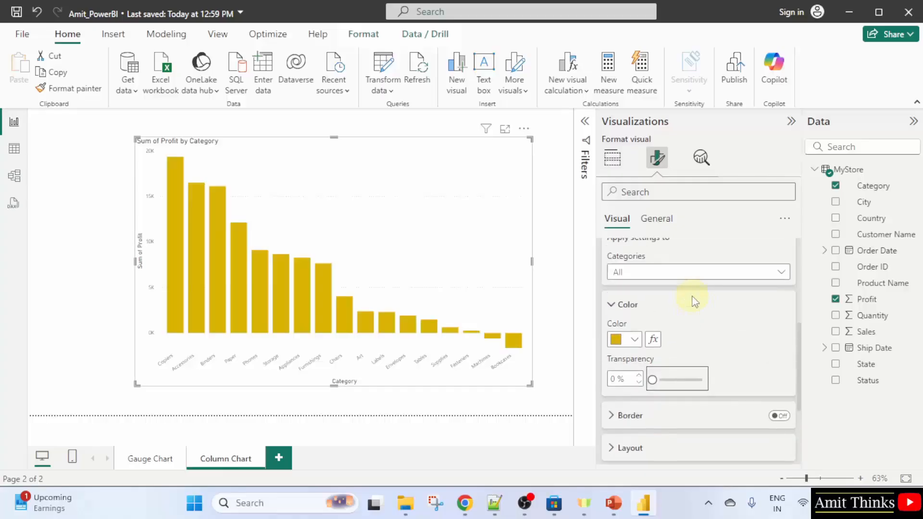
{"action": "left_click", "coordinate": [620, 304]}
{"action": "scroll", "coordinate": [710, 309], "scroll_direction": "up", "scroll_amount": 2}
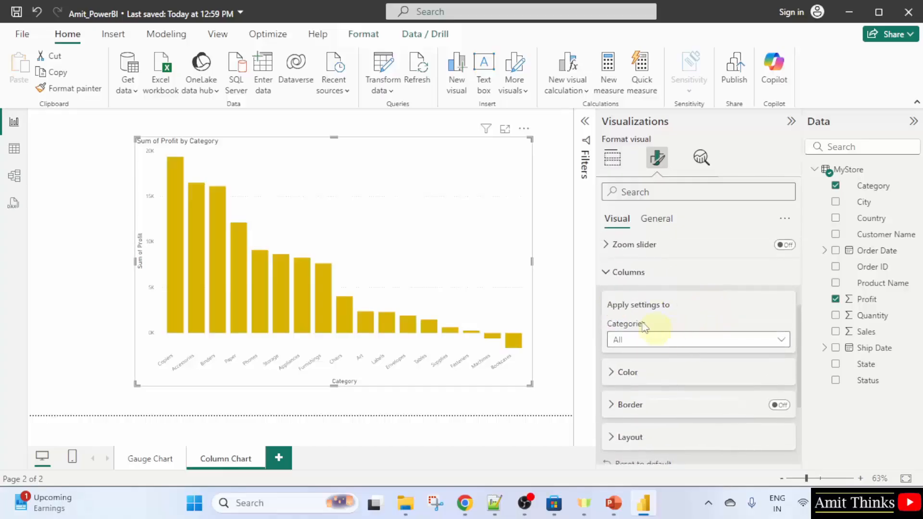
{"action": "left_click", "coordinate": [677, 341]}
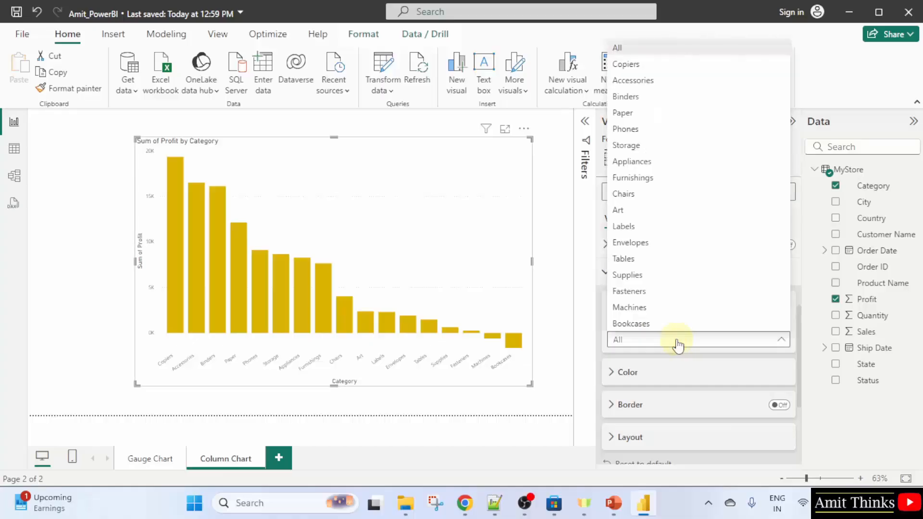
{"action": "left_click", "coordinate": [678, 342]}
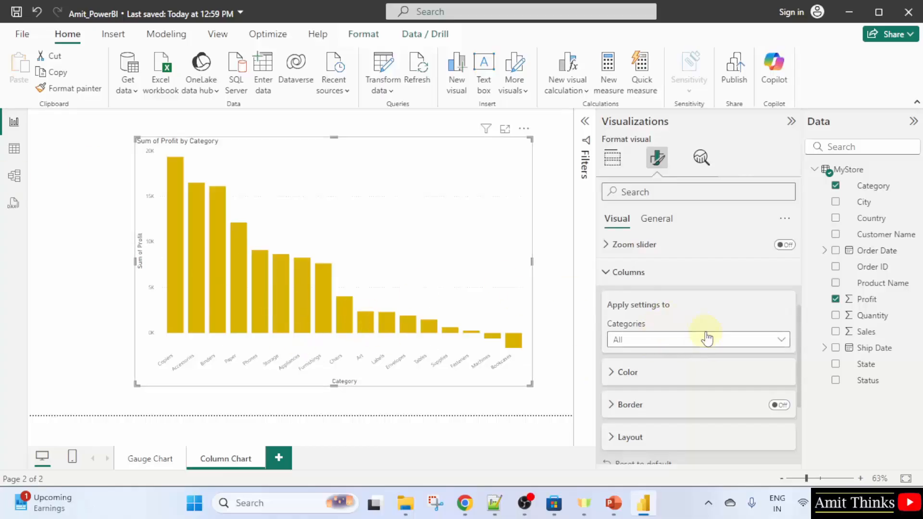
Set the space between categories to 20% in the columns' layout options
{"action": "scroll", "coordinate": [707, 338], "scroll_direction": "down", "scroll_amount": 3}
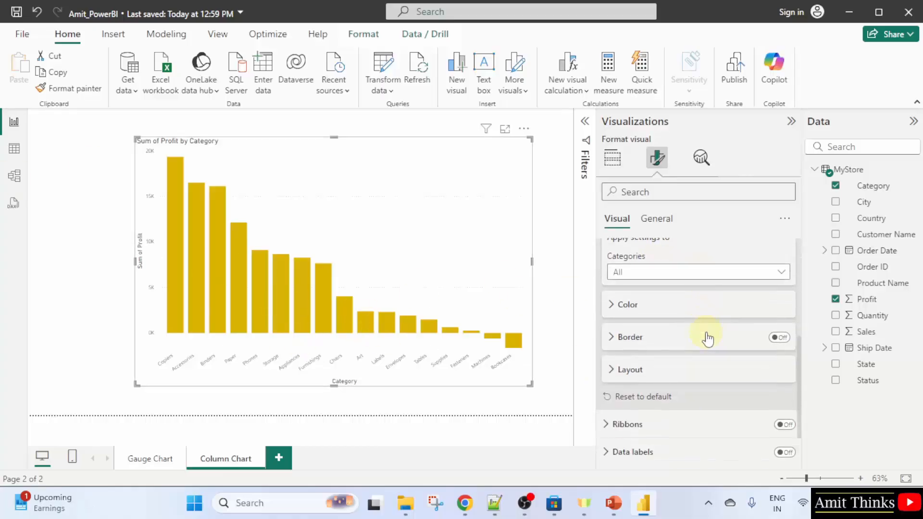
{"action": "scroll", "coordinate": [673, 327], "scroll_direction": "down", "scroll_amount": 2}
{"action": "left_click", "coordinate": [671, 315]}
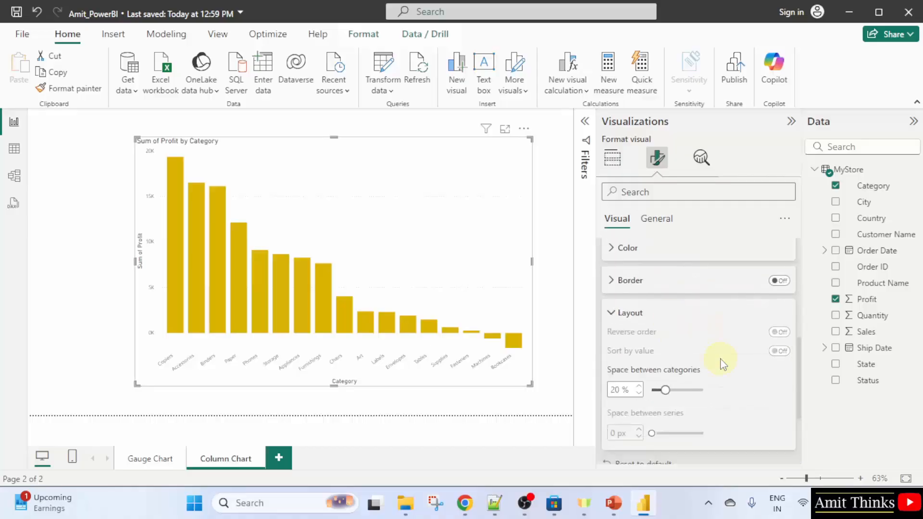
{"action": "scroll", "coordinate": [642, 312], "scroll_direction": "down", "scroll_amount": 5}
{"action": "scroll", "coordinate": [640, 310], "scroll_direction": "up", "scroll_amount": 3}
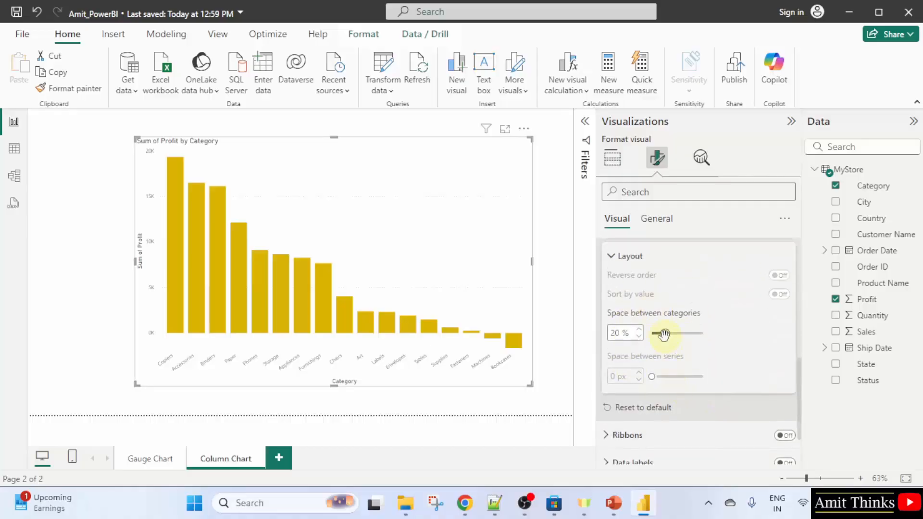
{"action": "mouse_move", "coordinate": [663, 333]}
{"action": "left_mouse_down"}
{"action": "mouse_move", "coordinate": [685, 333]}
{"action": "mouse_move", "coordinate": [666, 335]}
{"action": "left_mouse_up"}
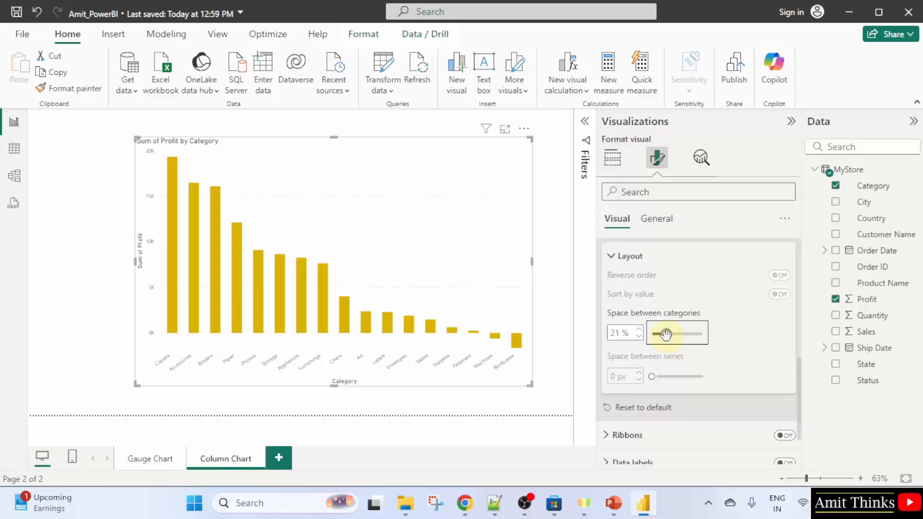
{"action": "double_click", "coordinate": [623, 335]}
{"action": "type", "text": "2"}
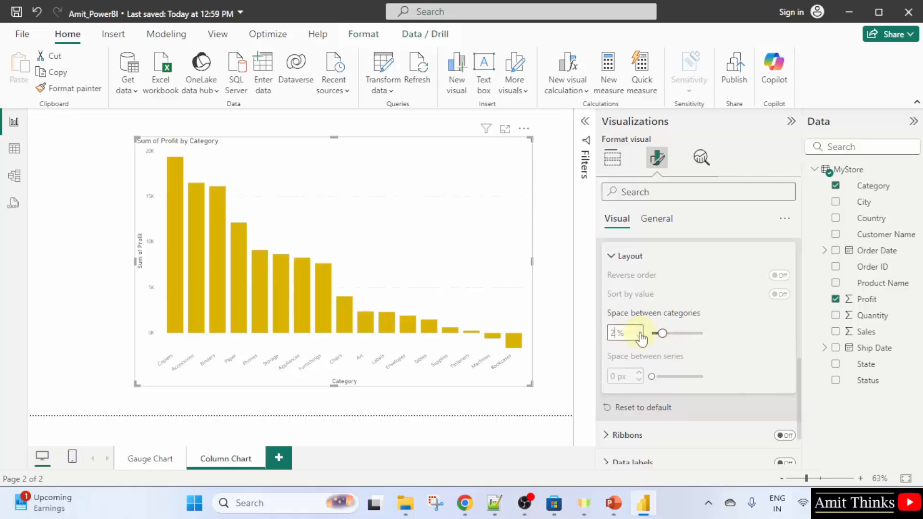
{"action": "type", "text": "0"}
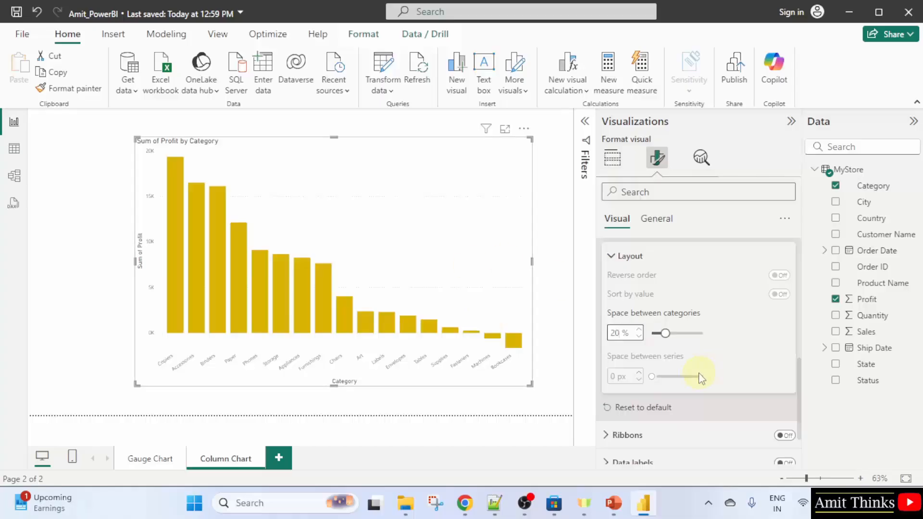
{"action": "left_click", "coordinate": [618, 256]}
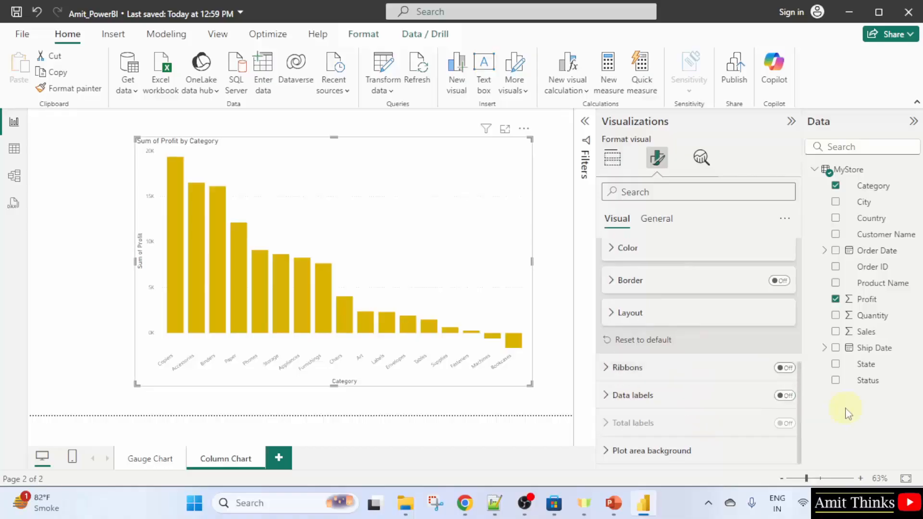
{"action": "mouse_move", "coordinate": [215, 217]}
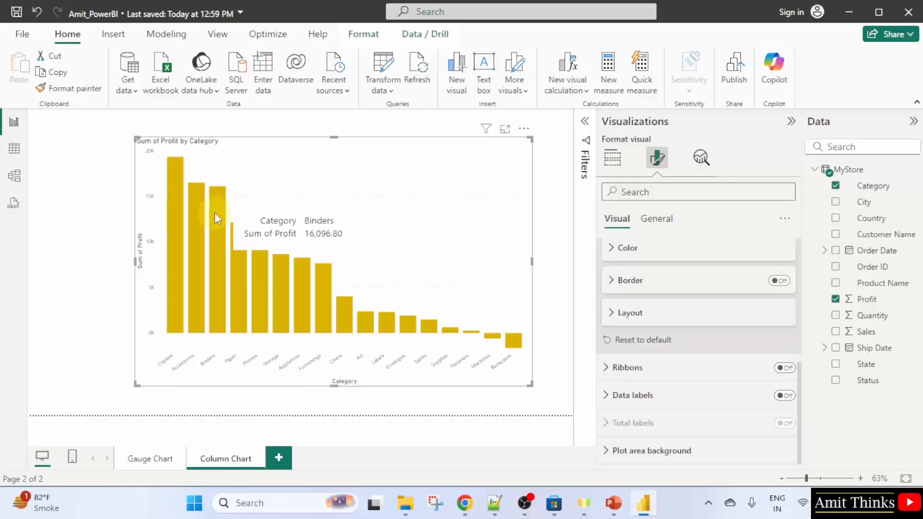
Turn on data labels for the column chart, applying them to all series
{"action": "left_click", "coordinate": [785, 395]}
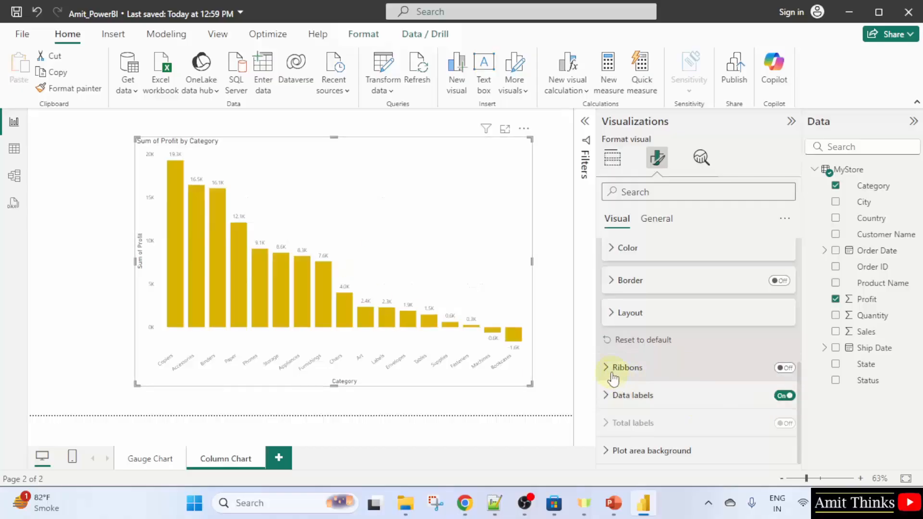
{"action": "left_click", "coordinate": [608, 396]}
{"action": "scroll", "coordinate": [684, 368], "scroll_direction": "down", "scroll_amount": 3}
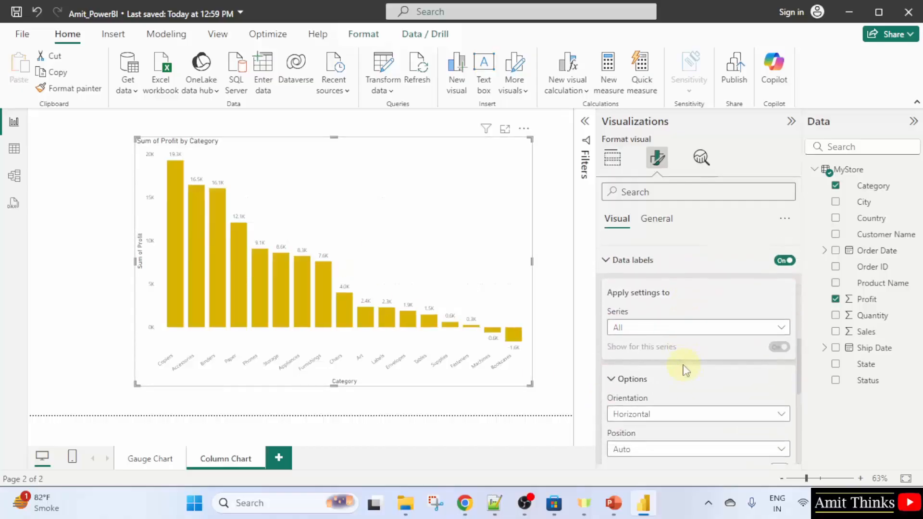
{"action": "left_click", "coordinate": [691, 330]}
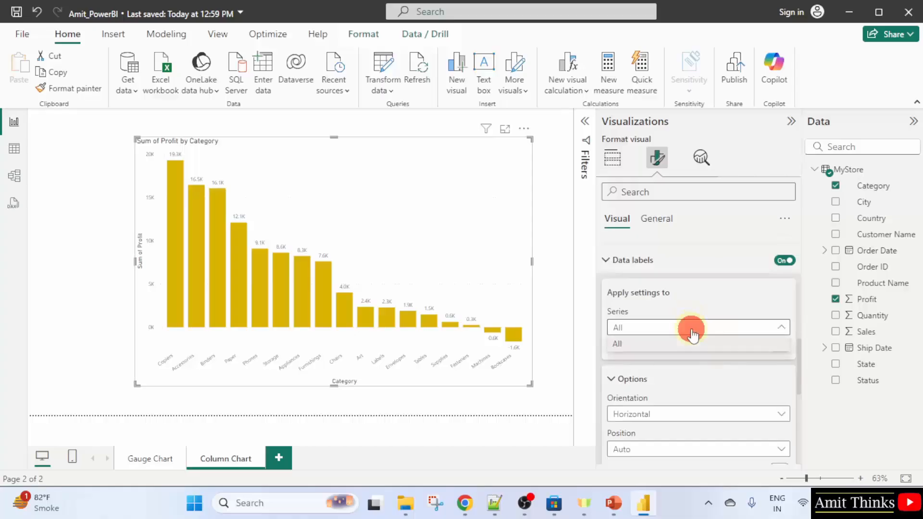
{"action": "left_click", "coordinate": [692, 332]}
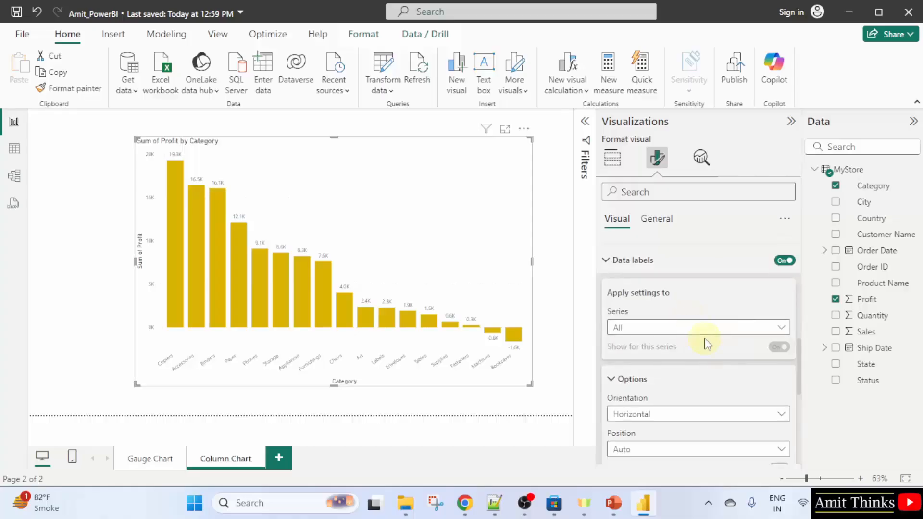
{"action": "left_click", "coordinate": [607, 260]}
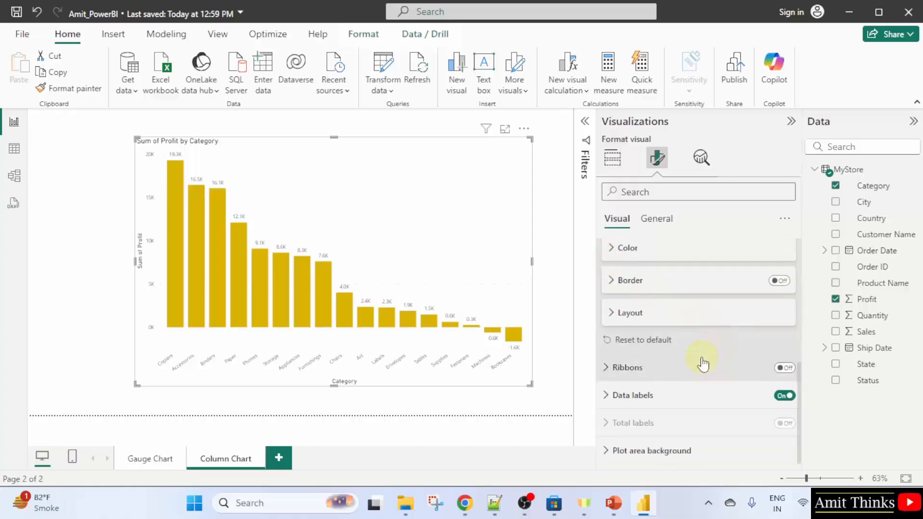
Review the columns' color settings in the format options
{"action": "scroll", "coordinate": [702, 362], "scroll_direction": "up", "scroll_amount": 4}
{"action": "scroll", "coordinate": [701, 361], "scroll_direction": "down", "scroll_amount": 3}
{"action": "left_click", "coordinate": [684, 316]}
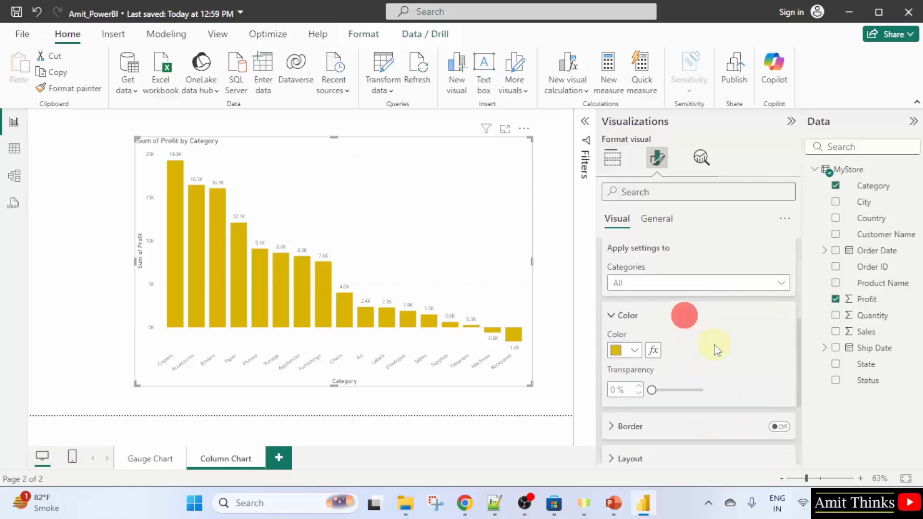
{"action": "scroll", "coordinate": [716, 349], "scroll_direction": "down", "scroll_amount": 2}
{"action": "scroll", "coordinate": [715, 349], "scroll_direction": "up", "scroll_amount": 2}
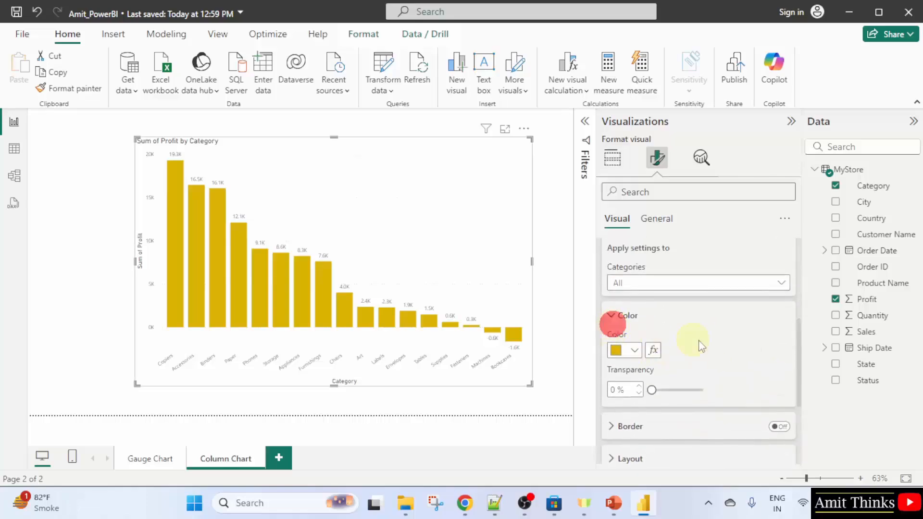
{"action": "left_click", "coordinate": [623, 318]}
{"action": "scroll", "coordinate": [663, 328], "scroll_direction": "up", "scroll_amount": 3}
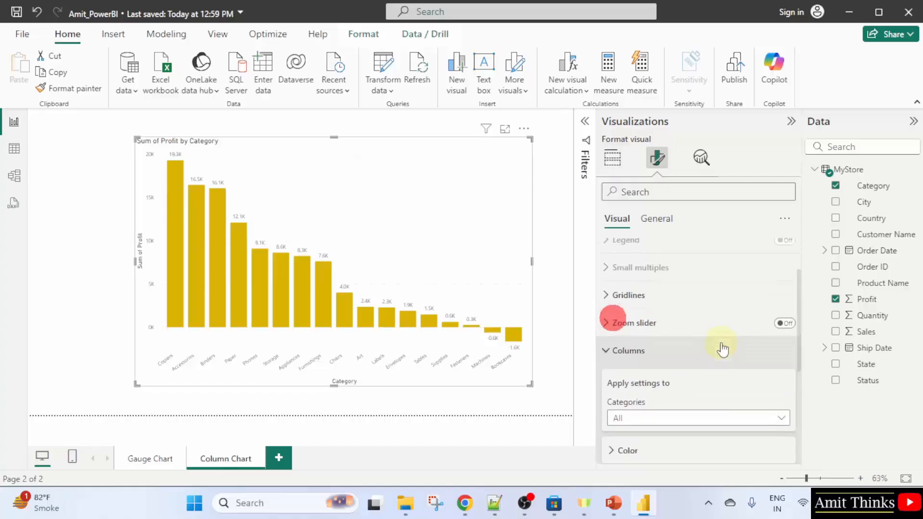
{"action": "scroll", "coordinate": [729, 369], "scroll_direction": "up", "scroll_amount": 2}
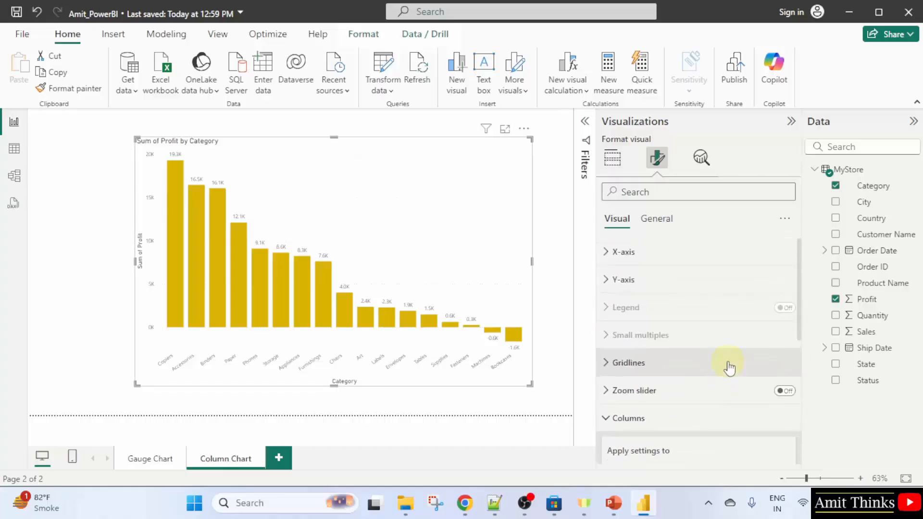
Set the x-axis label font size to 12
{"action": "left_click", "coordinate": [682, 250]}
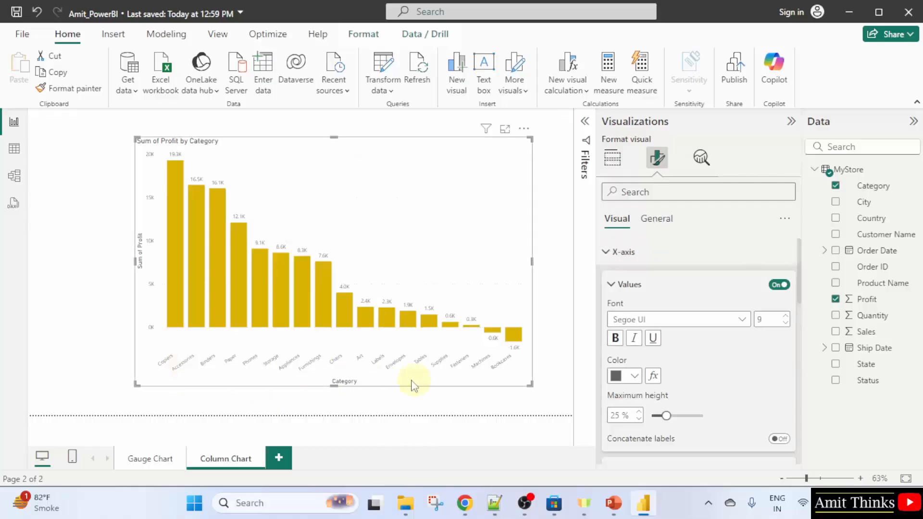
{"action": "double_click", "coordinate": [768, 320]}
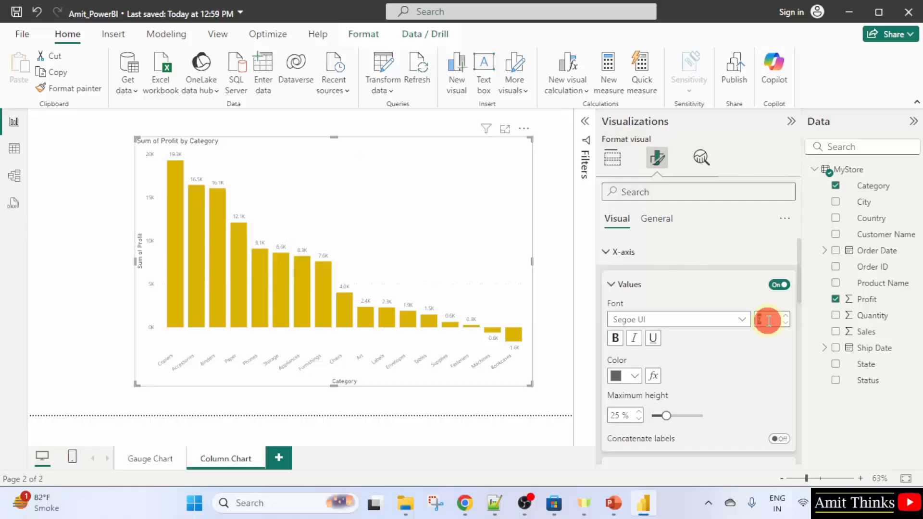
{"action": "type", "text": "12"}
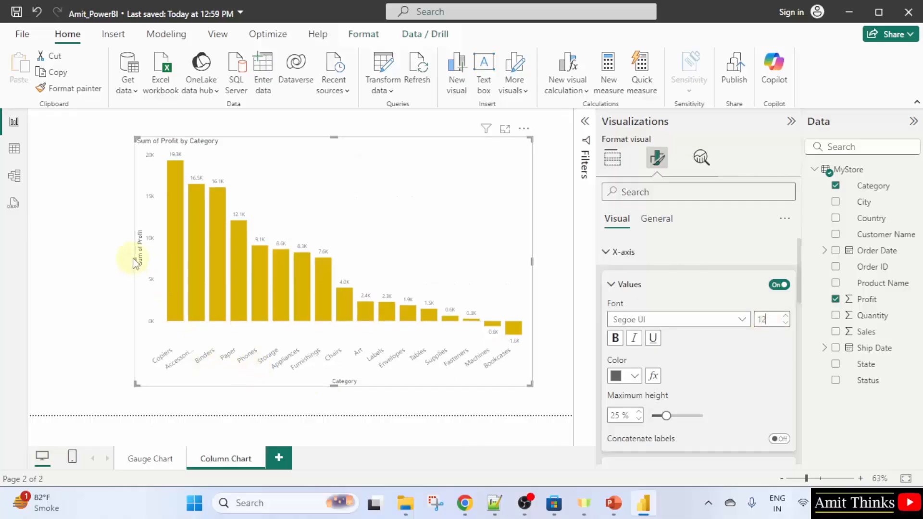
Resize the chart wider and taller by extending its left, right and top edges
{"action": "left_click_drag", "start_coordinate": [135, 262], "coordinate": [74, 260]}
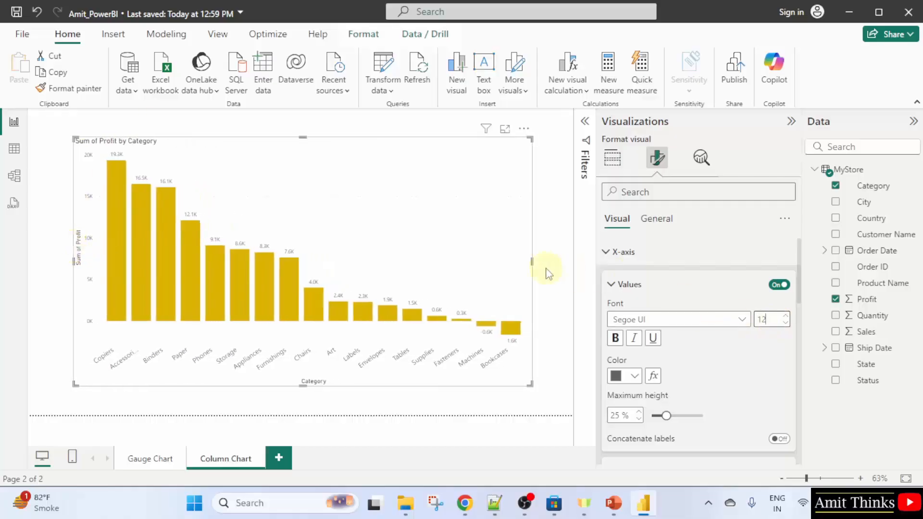
{"action": "left_click_drag", "start_coordinate": [533, 261], "coordinate": [550, 261]}
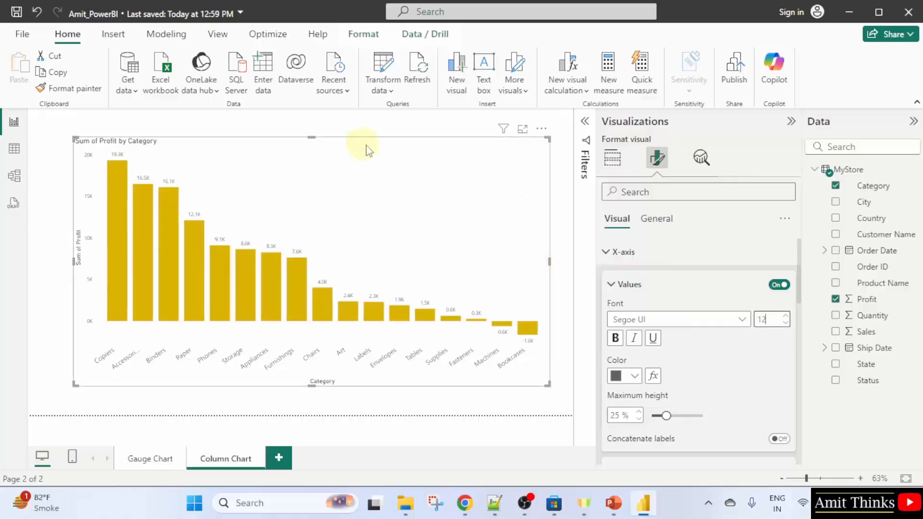
{"action": "left_click_drag", "start_coordinate": [309, 138], "coordinate": [309, 127]}
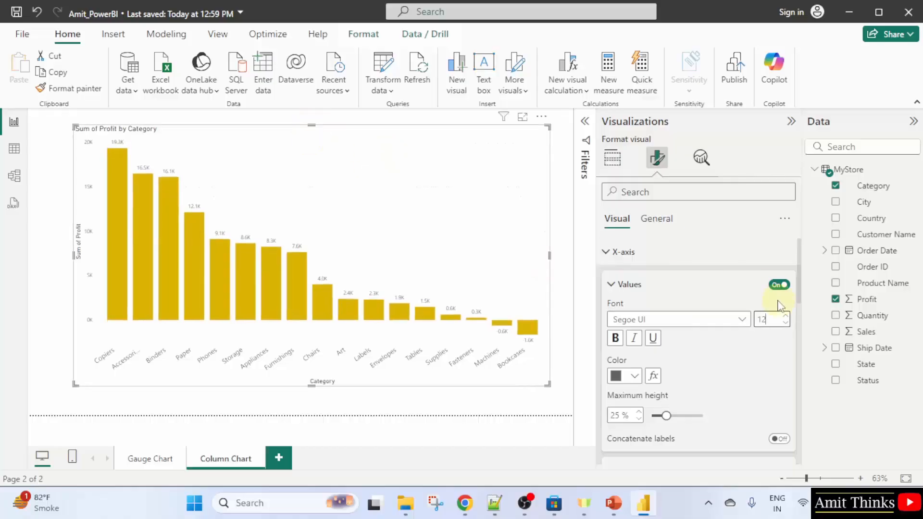
Set the x-axis label font size to 13 and make the labels bold
{"action": "left_click", "coordinate": [775, 321]}
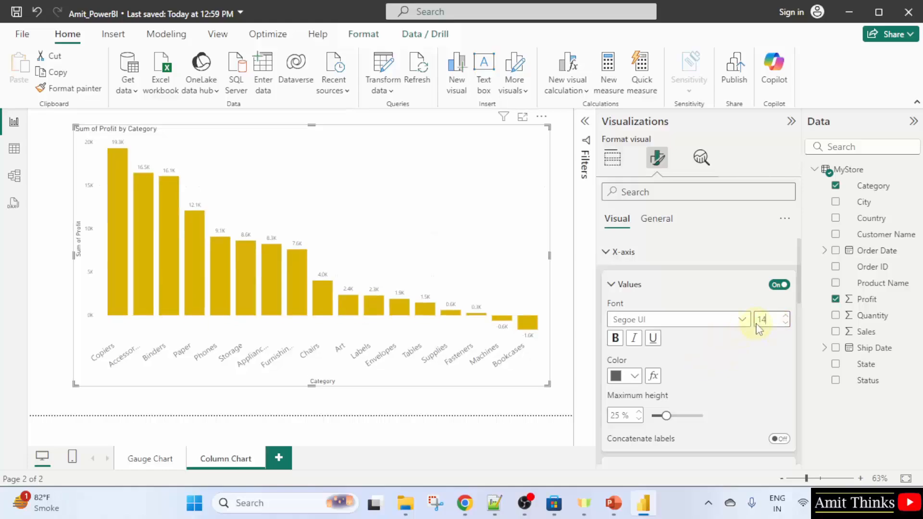
{"action": "key", "text": "BackSpace"}
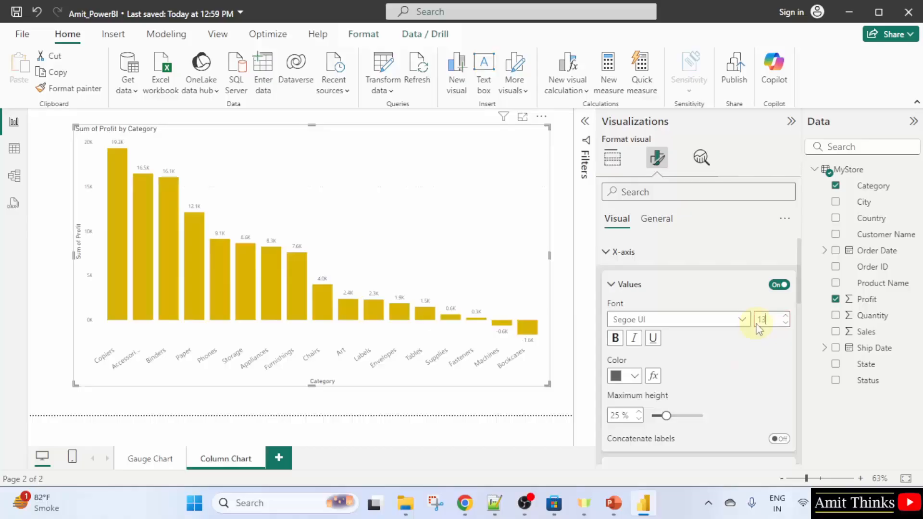
{"action": "left_click", "coordinate": [615, 338]}
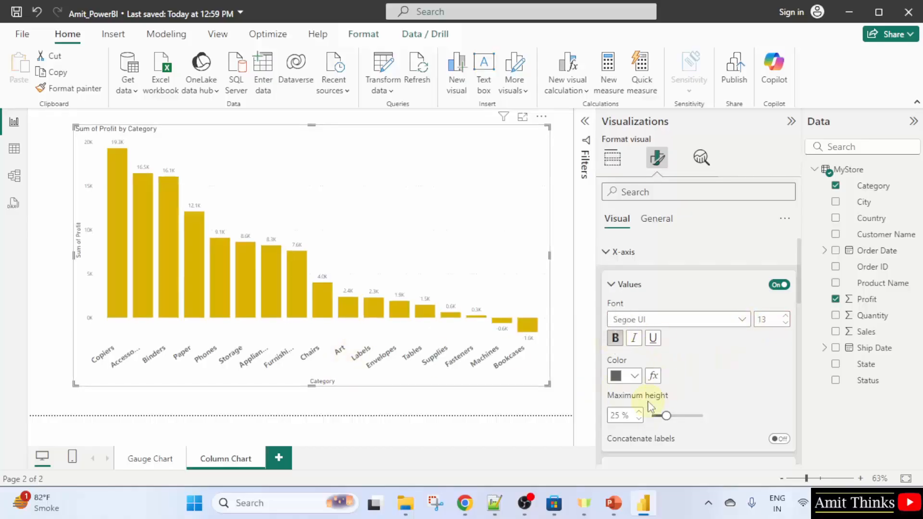
Set the y-axis value labels to font size 13 and make them bold
{"action": "scroll", "coordinate": [649, 405], "scroll_direction": "down", "scroll_amount": 2}
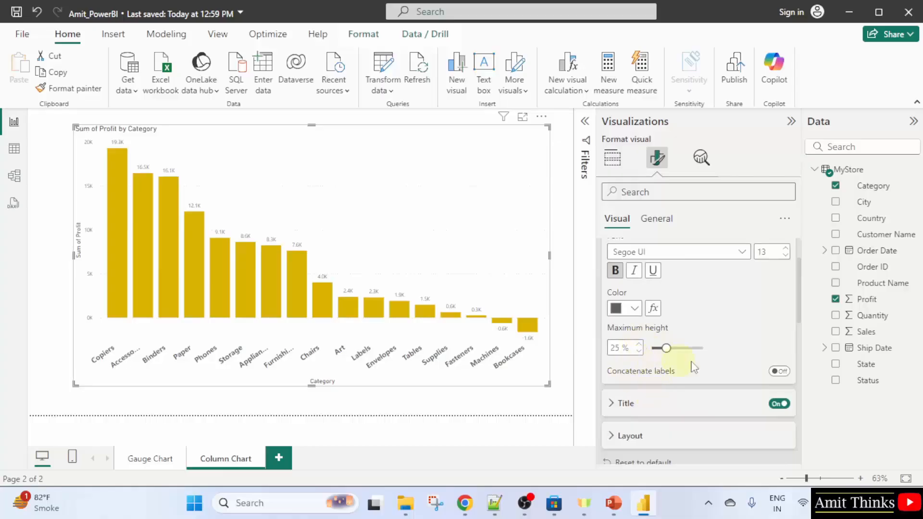
{"action": "scroll", "coordinate": [653, 375], "scroll_direction": "up", "scroll_amount": 2}
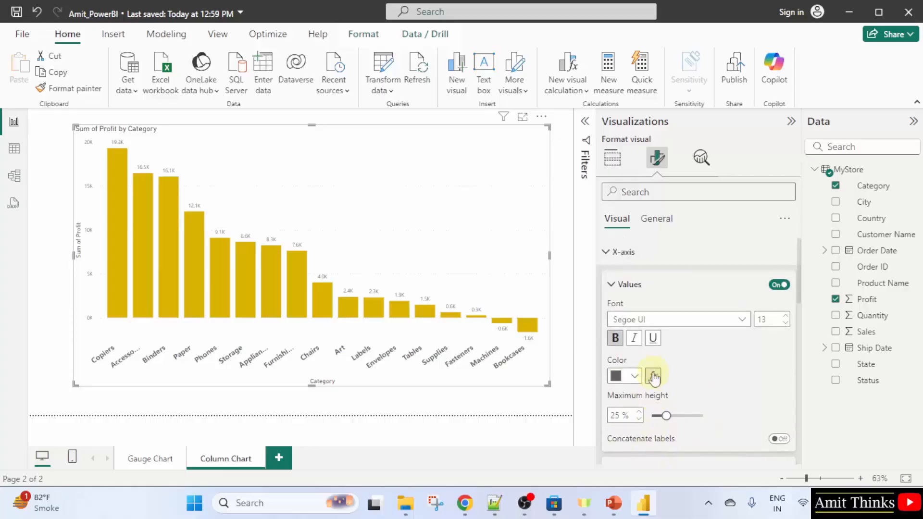
{"action": "left_click", "coordinate": [611, 284]}
{"action": "left_click", "coordinate": [604, 252]}
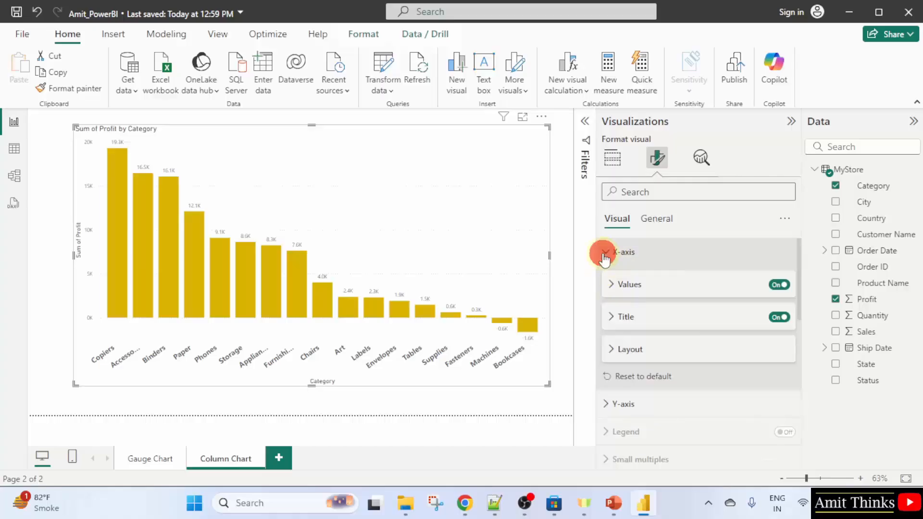
{"action": "left_click", "coordinate": [660, 280]}
{"action": "left_click", "coordinate": [760, 281]}
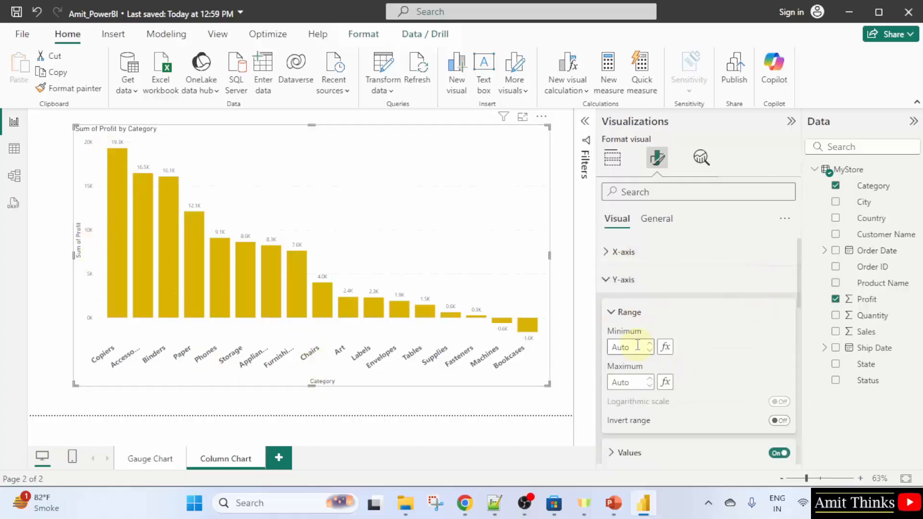
{"action": "scroll", "coordinate": [659, 320], "scroll_direction": "down", "scroll_amount": 3}
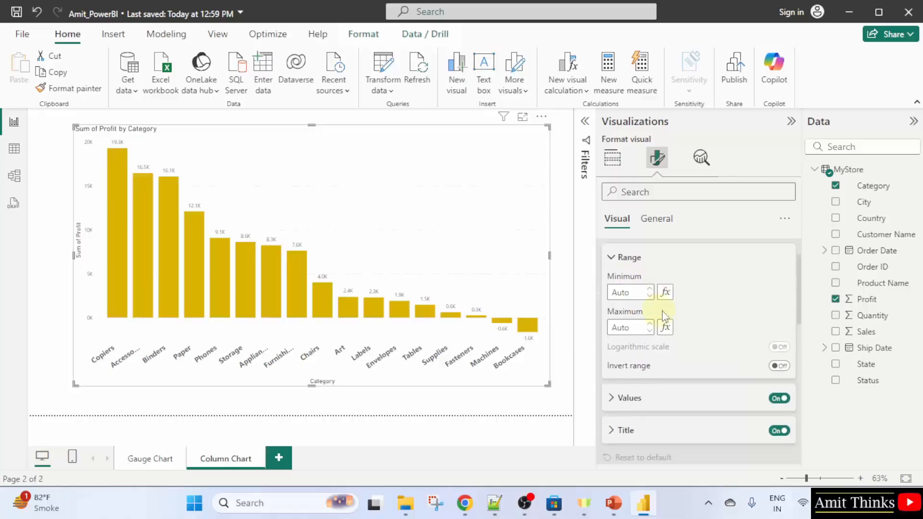
{"action": "left_click", "coordinate": [685, 395]}
{"action": "scroll", "coordinate": [721, 370], "scroll_direction": "down", "scroll_amount": 2}
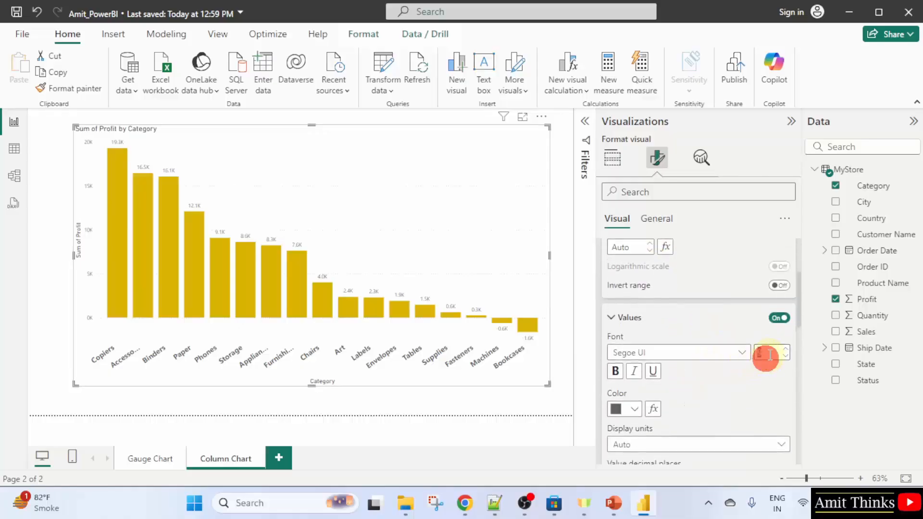
{"action": "type", "text": "12"}
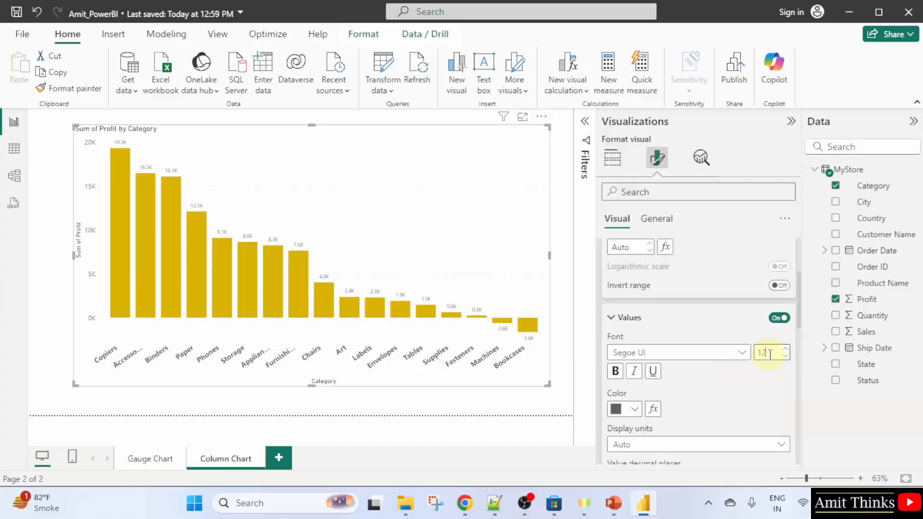
{"action": "double_click", "coordinate": [770, 354]}
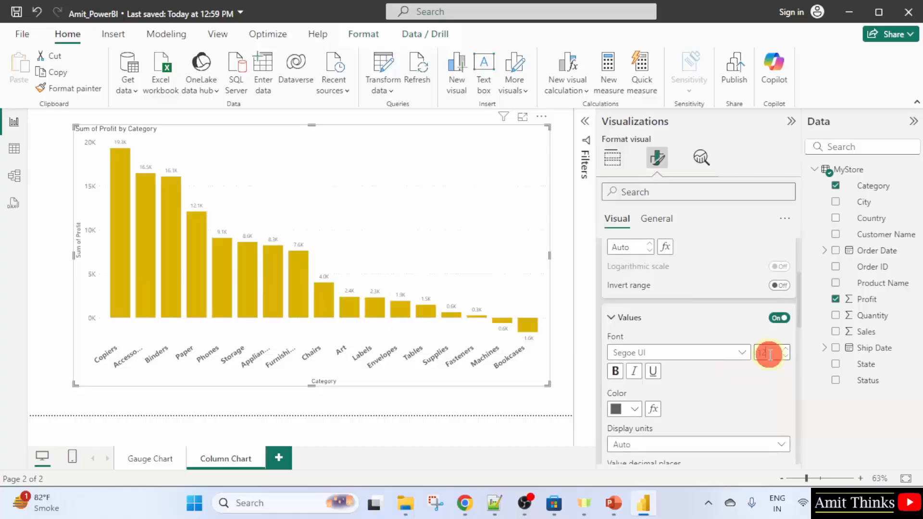
{"action": "type", "text": "13"}
{"action": "left_click", "coordinate": [615, 371]}
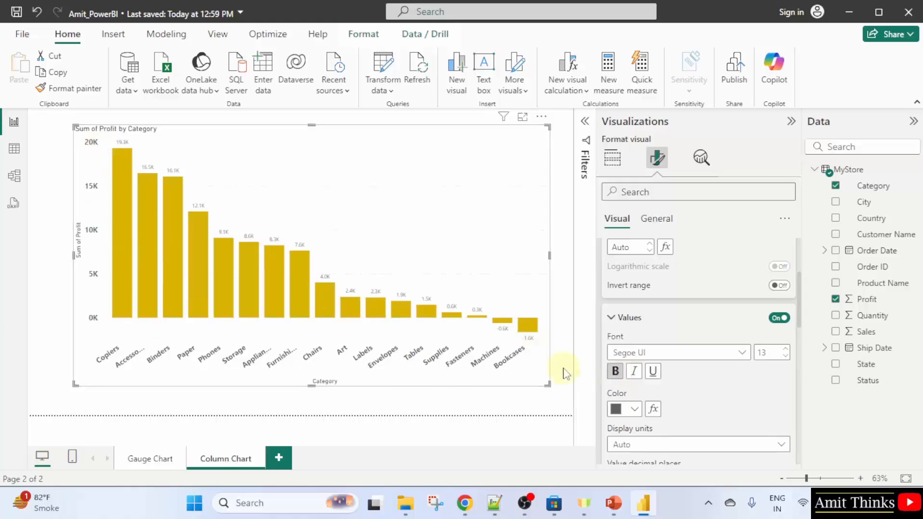
Set the y-axis title font size to 18 and its color to dark blue
{"action": "scroll", "coordinate": [700, 351], "scroll_direction": "down", "scroll_amount": 5}
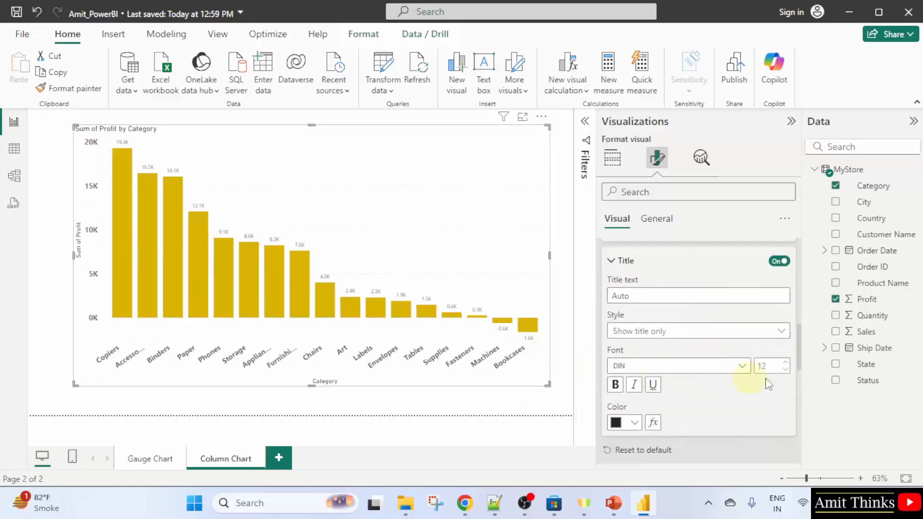
{"action": "left_click", "coordinate": [771, 366]}
{"action": "left_click", "coordinate": [771, 367]}
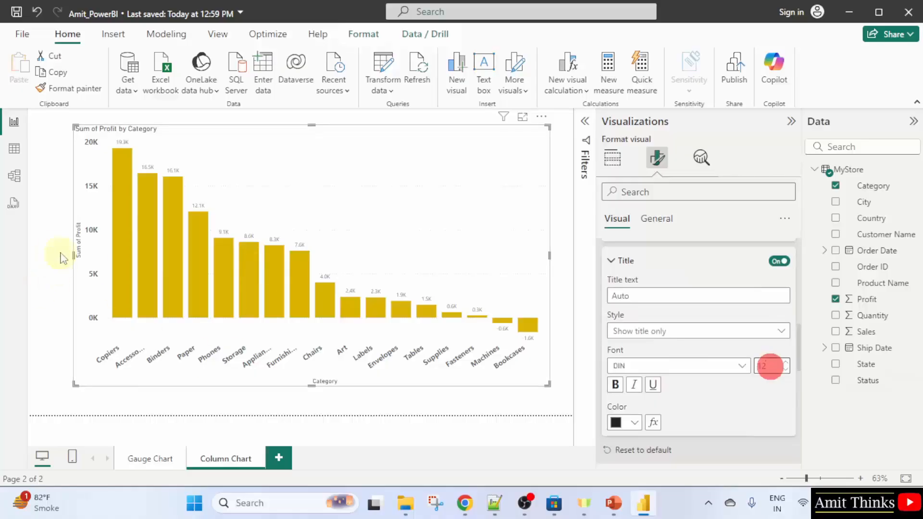
{"action": "scroll", "coordinate": [656, 276], "scroll_direction": "up", "scroll_amount": 5}
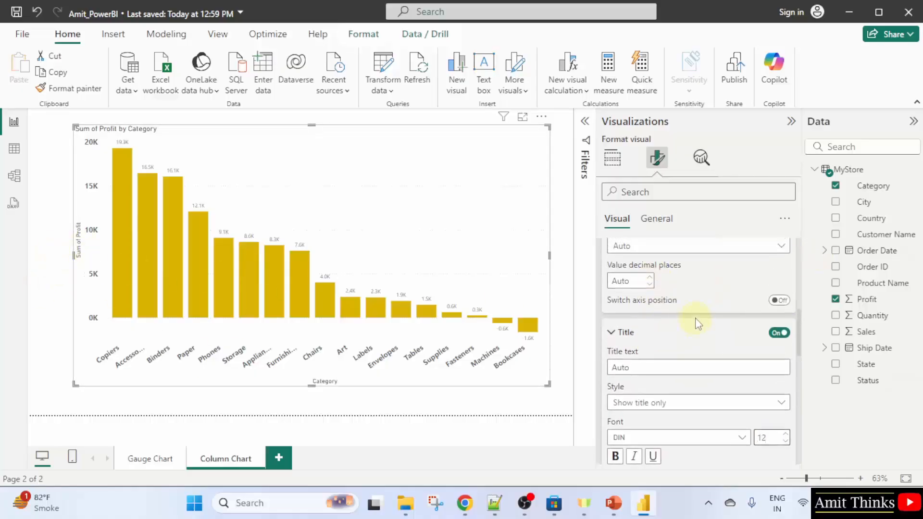
{"action": "scroll", "coordinate": [625, 313], "scroll_direction": "up", "scroll_amount": 3}
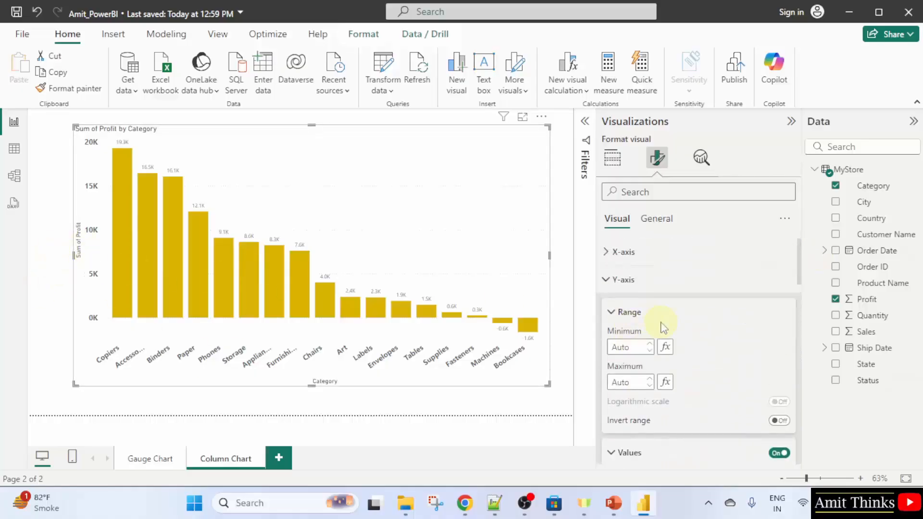
{"action": "scroll", "coordinate": [639, 332], "scroll_direction": "down", "scroll_amount": 3}
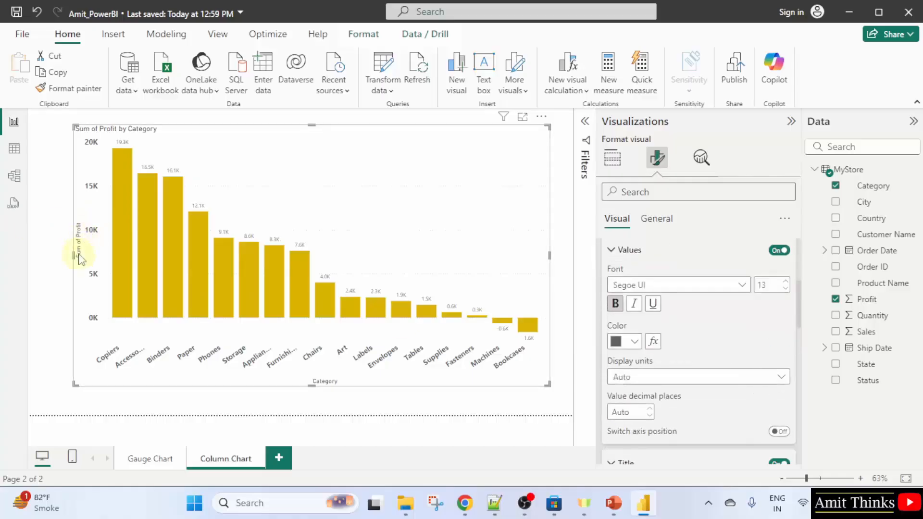
{"action": "scroll", "coordinate": [711, 391], "scroll_direction": "down", "scroll_amount": 5}
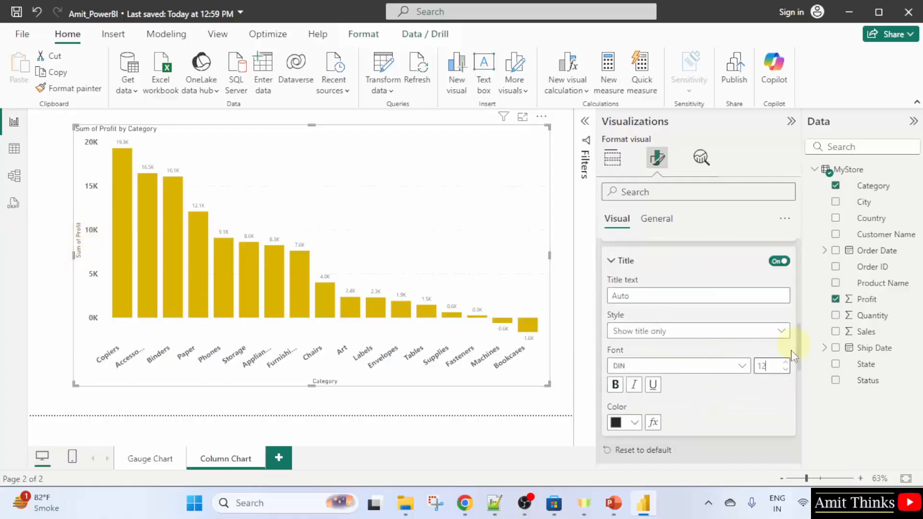
{"action": "double_click", "coordinate": [771, 365]}
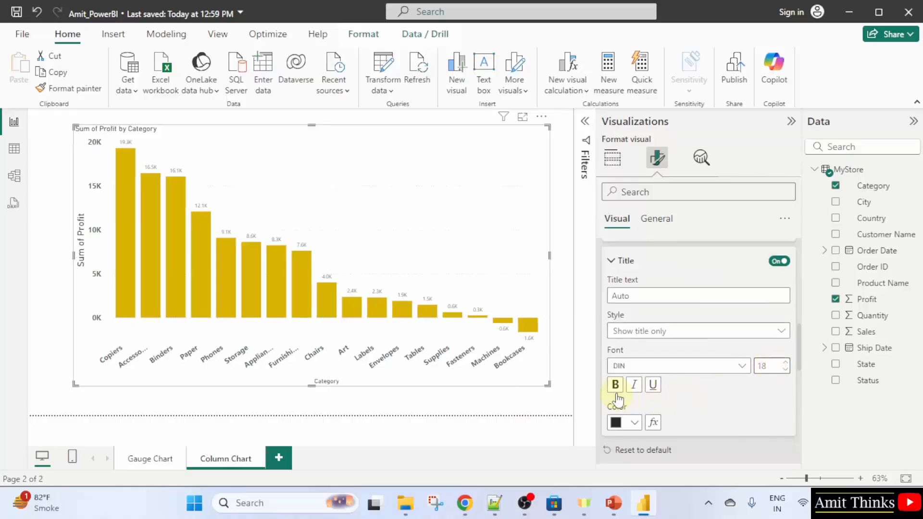
{"action": "left_click", "coordinate": [625, 423]}
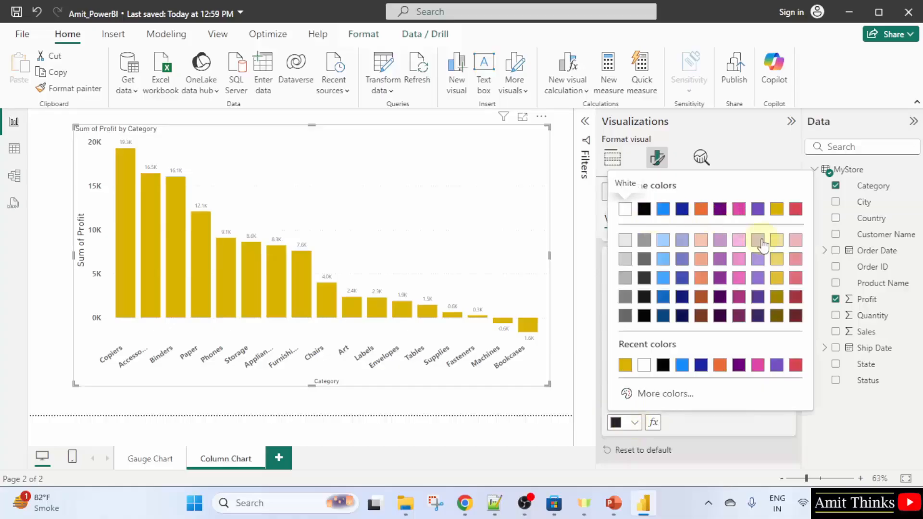
{"action": "left_click", "coordinate": [681, 210]}
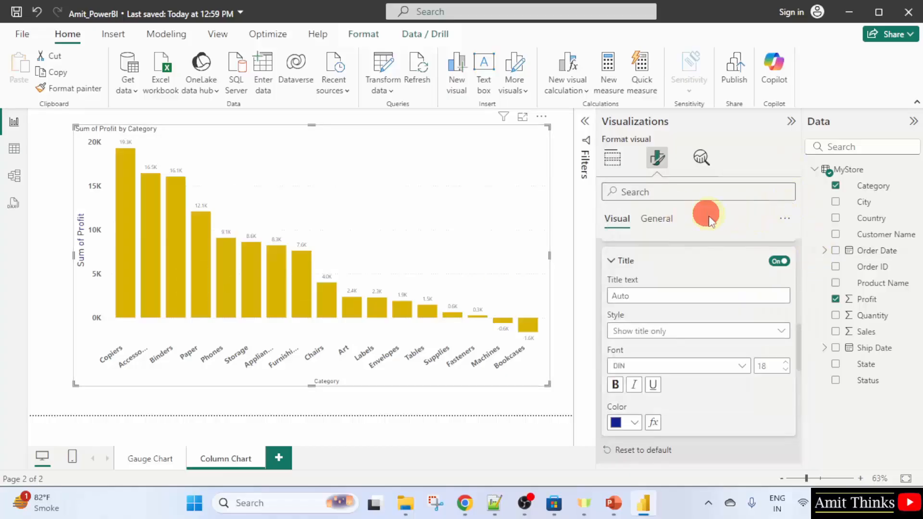
Set the x-axis title font size to 18 and its color to dark blue
{"action": "scroll", "coordinate": [690, 243], "scroll_direction": "up", "scroll_amount": 5}
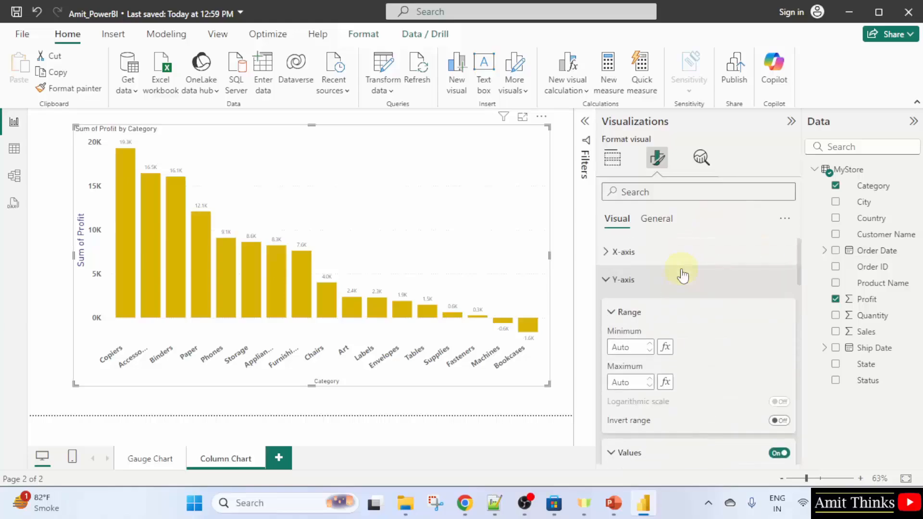
{"action": "left_click", "coordinate": [607, 252]}
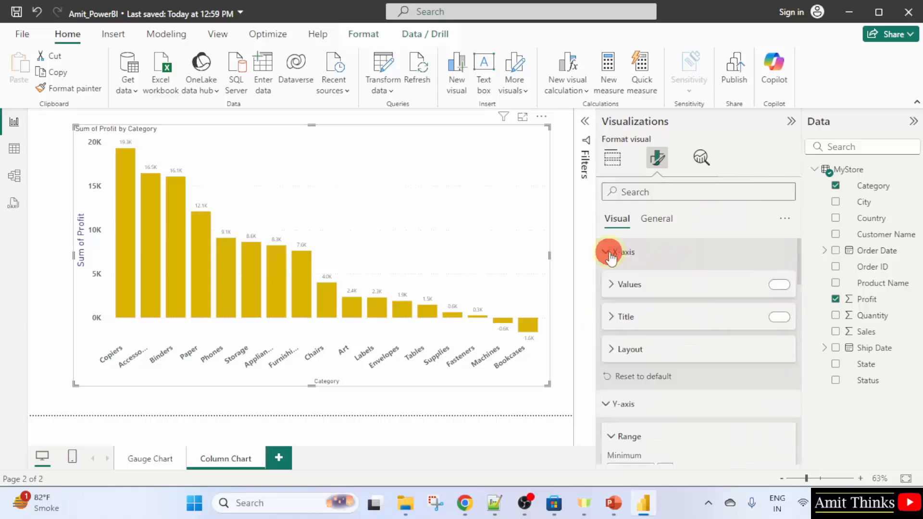
{"action": "left_click", "coordinate": [668, 318]}
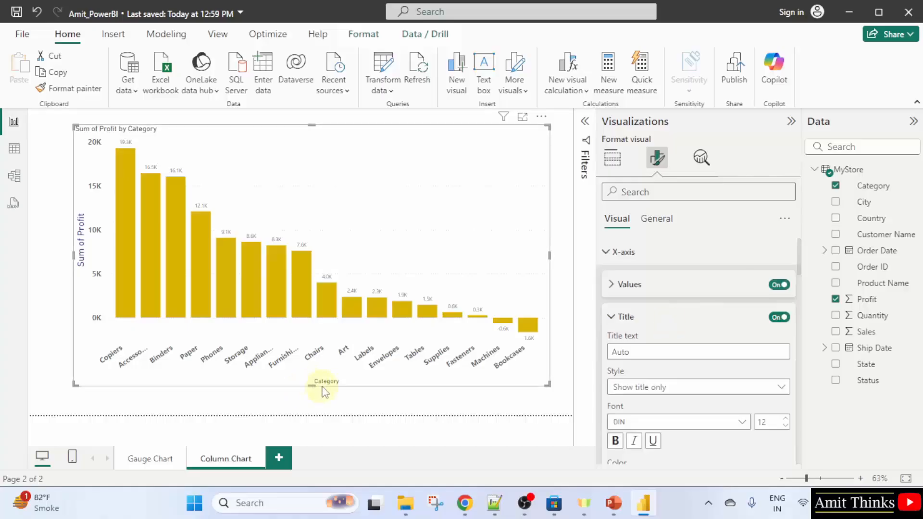
{"action": "scroll", "coordinate": [687, 375], "scroll_direction": "down", "scroll_amount": 2}
{"action": "left_click", "coordinate": [771, 354]}
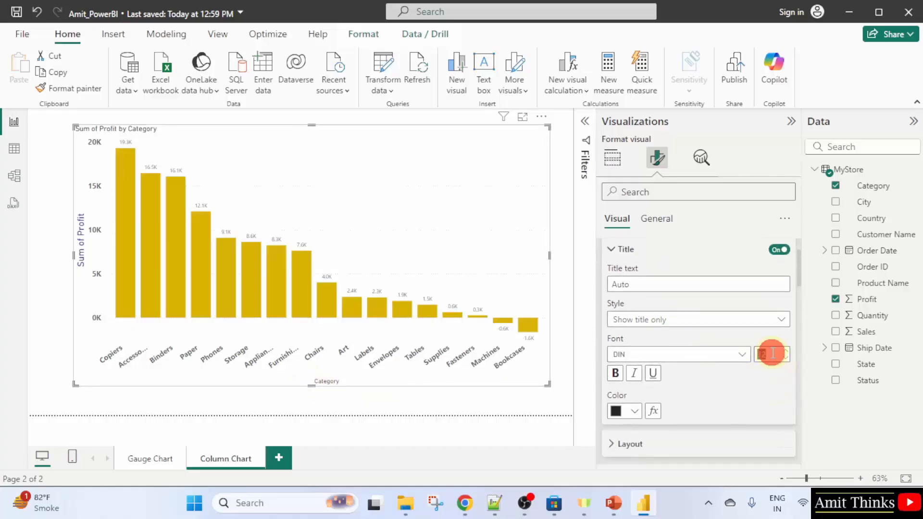
{"action": "type", "text": "1"}
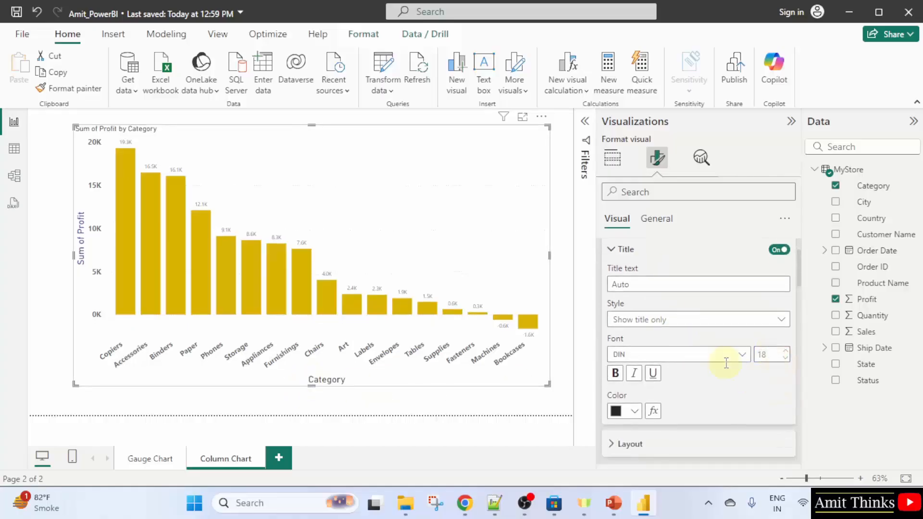
{"action": "left_click", "coordinate": [622, 412]}
{"action": "left_click", "coordinate": [683, 199]}
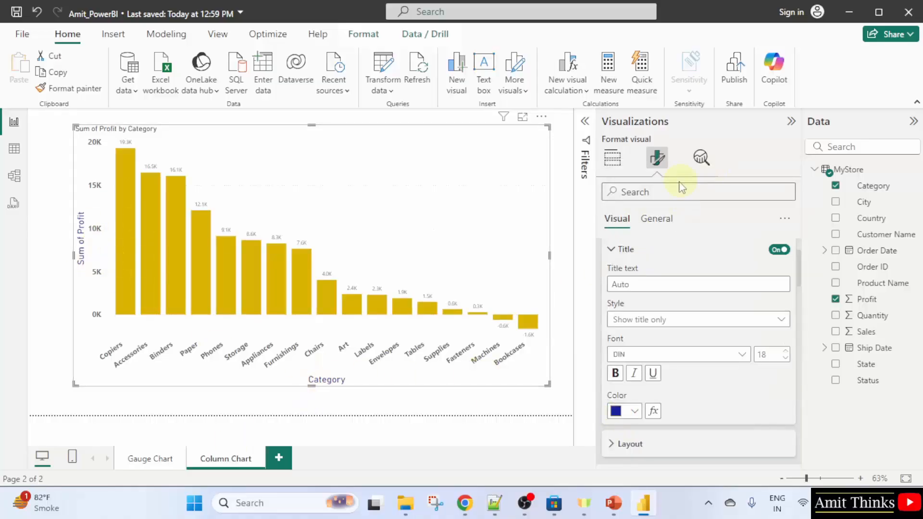
Set the chart title's heading style to Heading 2
{"action": "scroll", "coordinate": [705, 272], "scroll_direction": "up", "scroll_amount": 2}
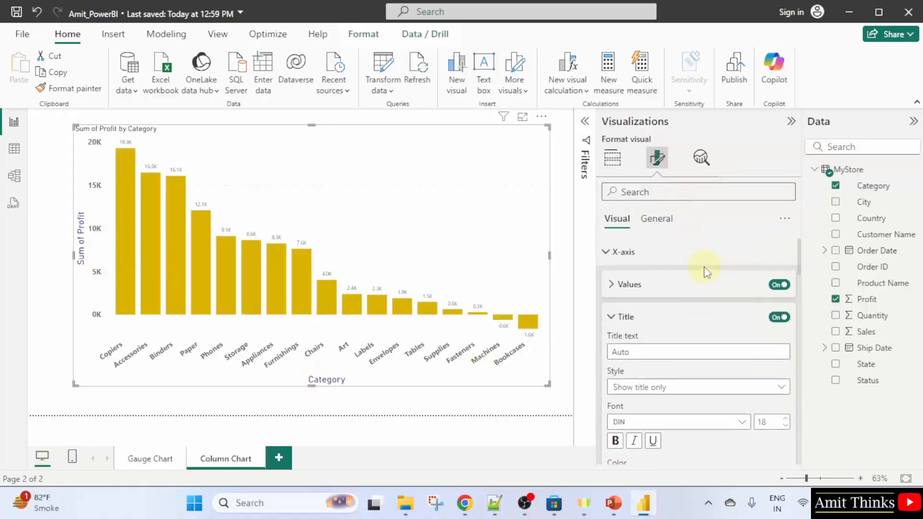
{"action": "left_click", "coordinate": [609, 262]}
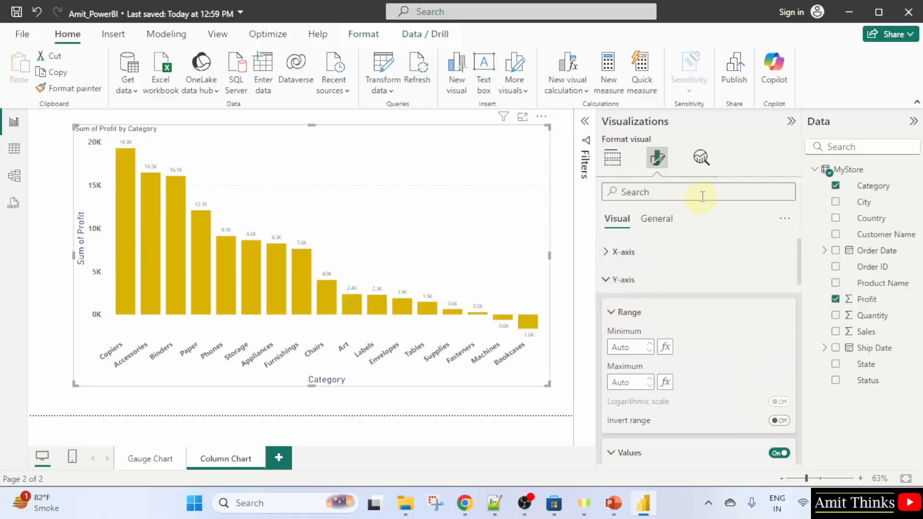
{"action": "left_click", "coordinate": [656, 219]}
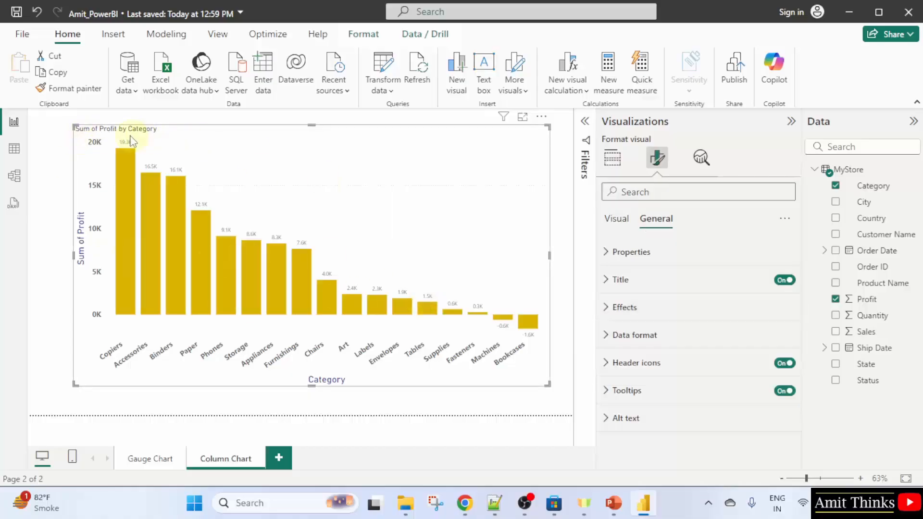
{"action": "left_click", "coordinate": [663, 281]}
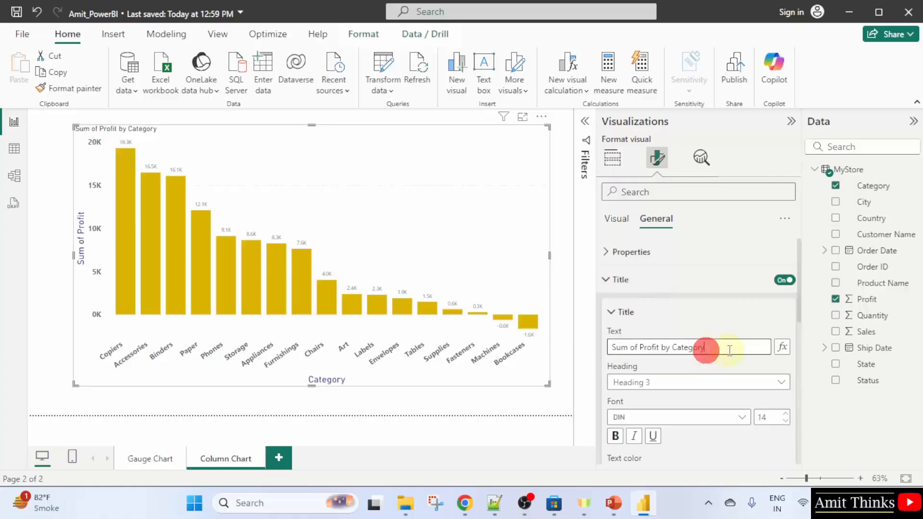
{"action": "left_click", "coordinate": [767, 384]}
{"action": "left_click", "coordinate": [653, 300]}
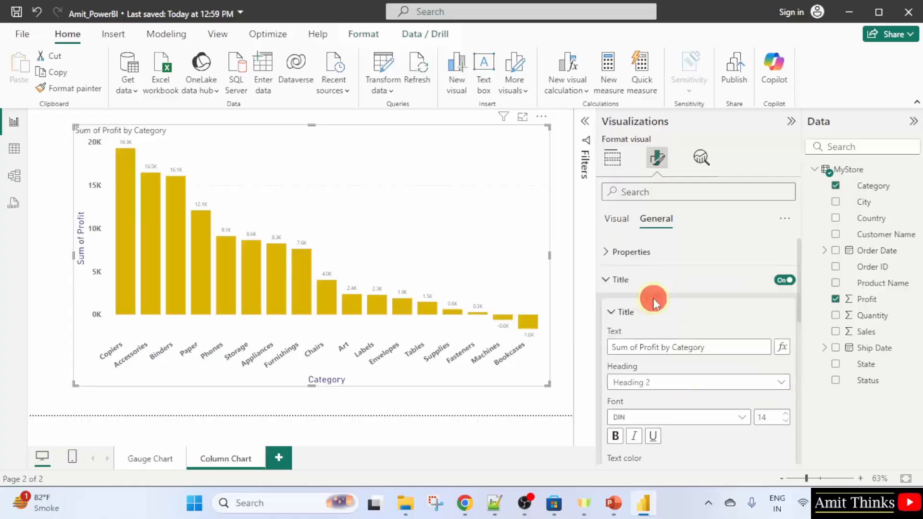
Make the chart title bold, set its font size to 20 and center it horizontally
{"action": "left_click", "coordinate": [615, 436]}
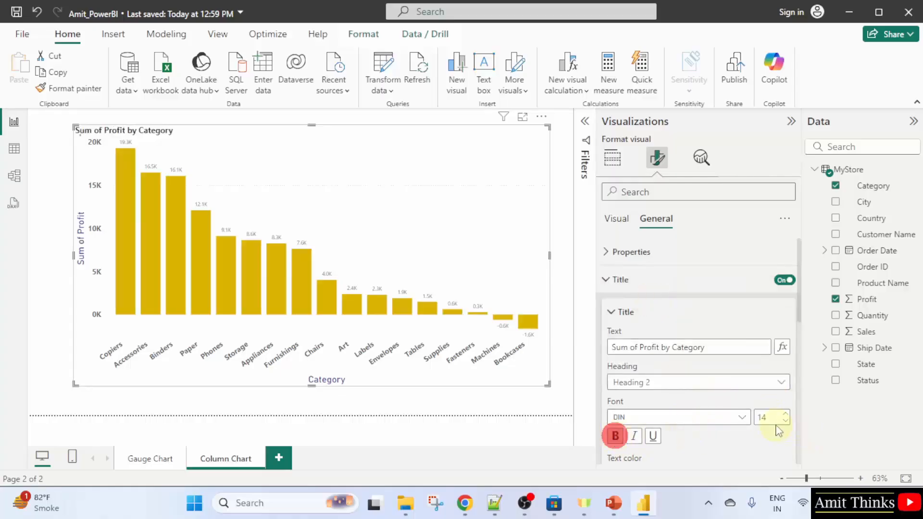
{"action": "left_click", "coordinate": [769, 417]}
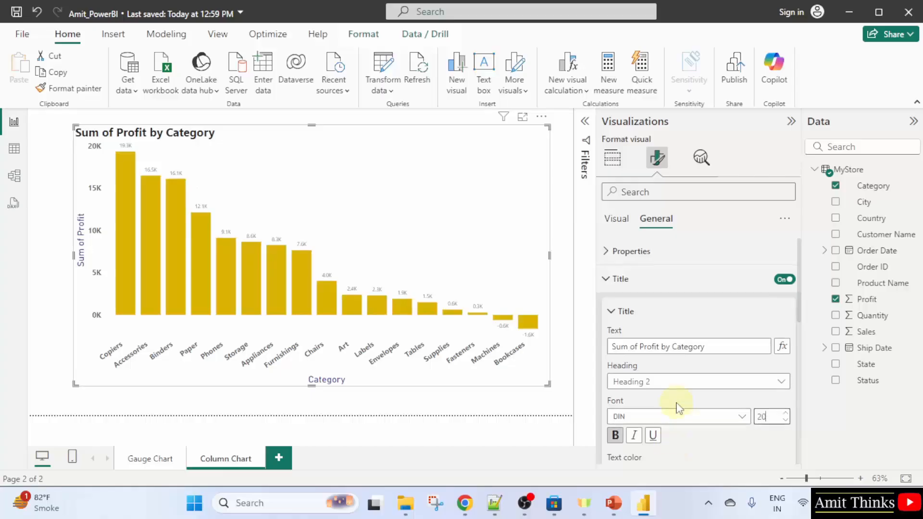
{"action": "scroll", "coordinate": [675, 445], "scroll_direction": "down", "scroll_amount": 5}
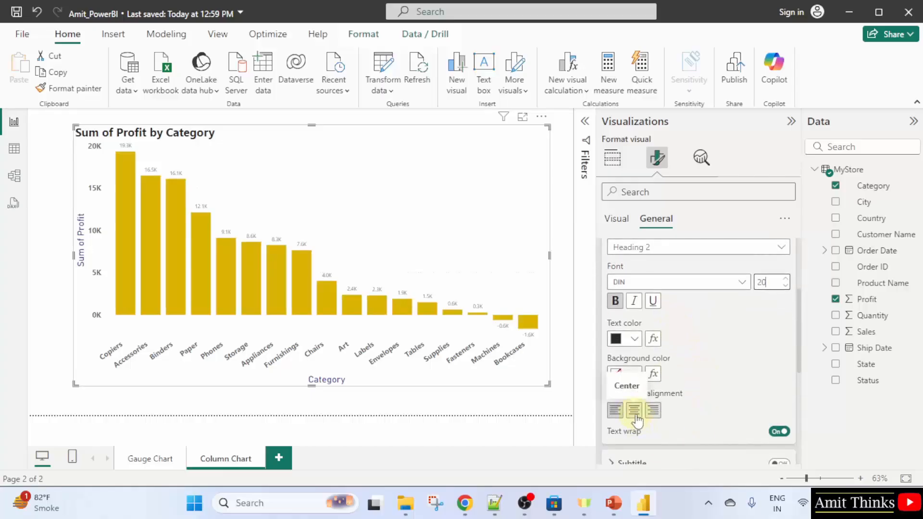
{"action": "left_click", "coordinate": [634, 411]}
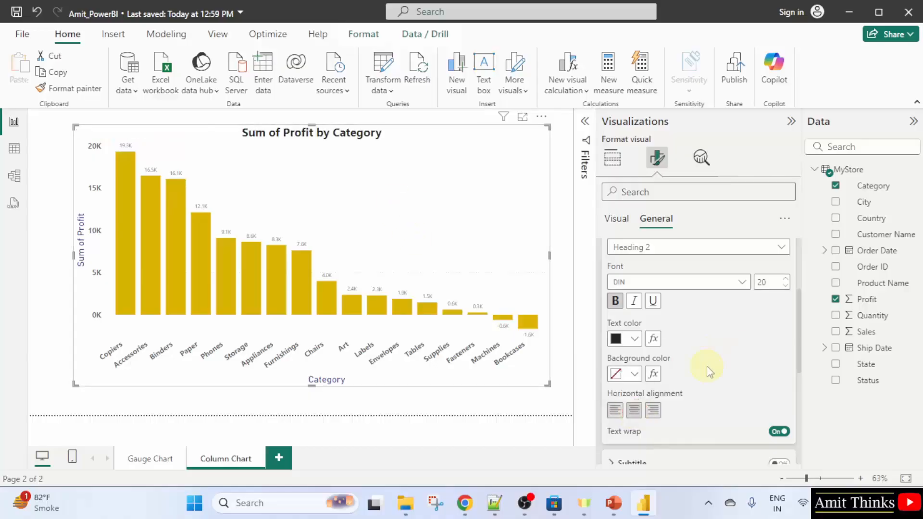
Add the alt text "We are creating a column chart to display Sum of Profit by Category" to the chart
{"action": "scroll", "coordinate": [738, 428], "scroll_direction": "down", "scroll_amount": 5}
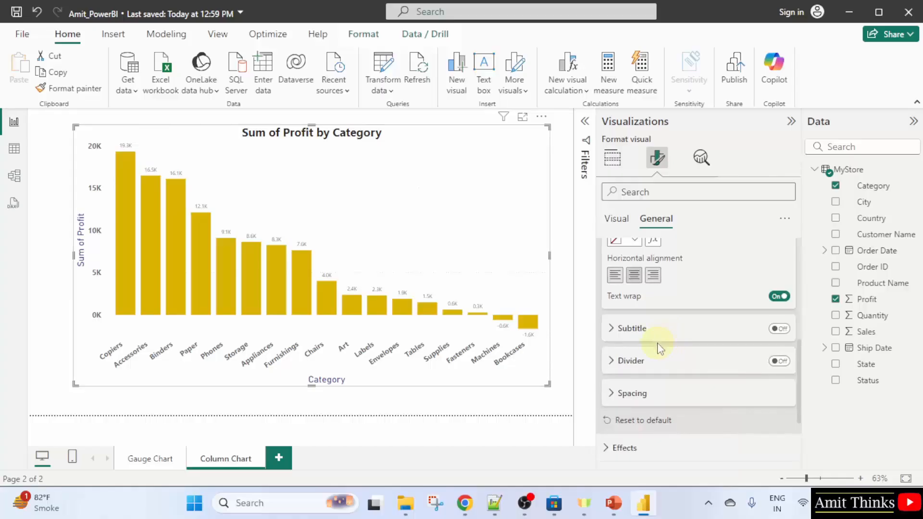
{"action": "scroll", "coordinate": [659, 351], "scroll_direction": "down", "scroll_amount": 3}
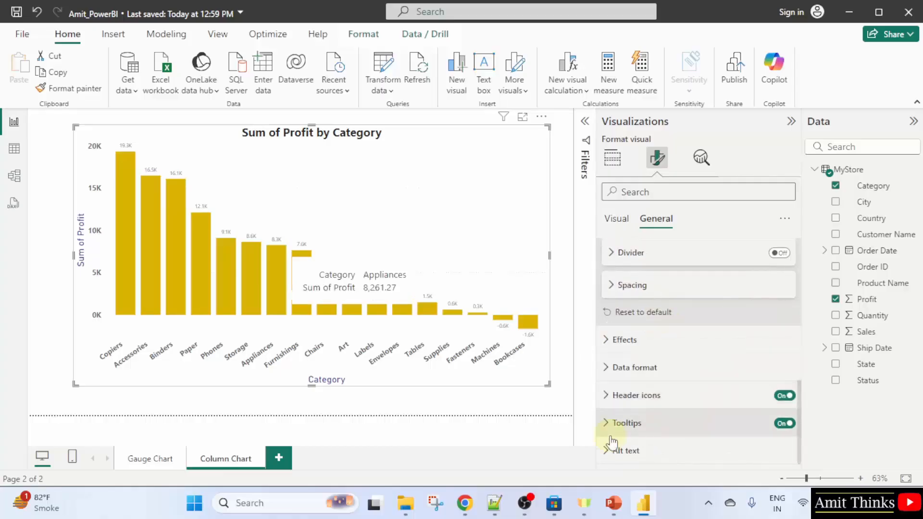
{"action": "left_click", "coordinate": [625, 451]}
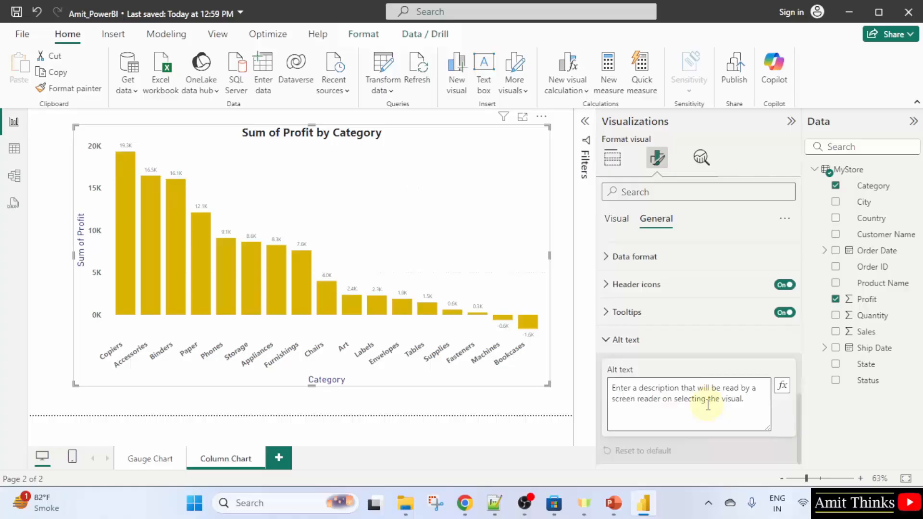
{"action": "left_click", "coordinate": [708, 405]}
{"action": "type", "text": "W"}
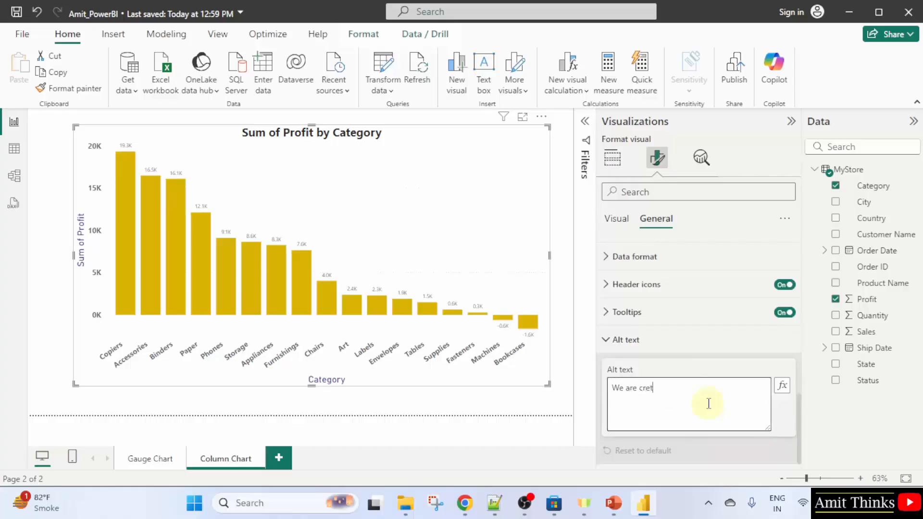
{"action": "type", "text": "e are cret"}
{"action": "key", "text": "BackSpace"}
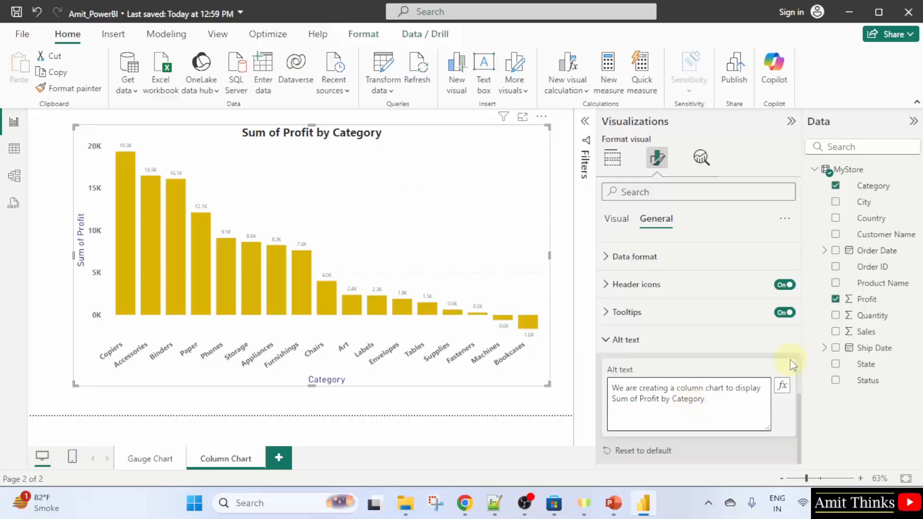
{"action": "left_click", "coordinate": [707, 338]}
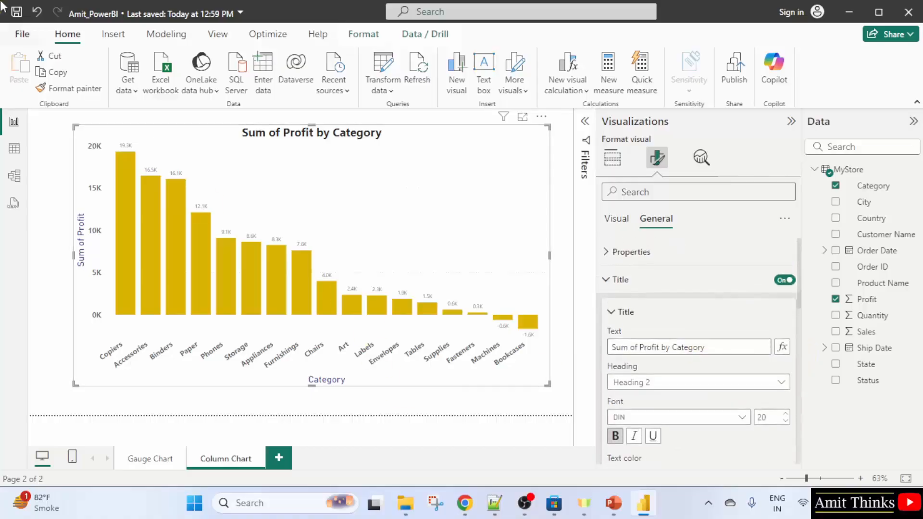
Save the report and deselect the chart
{"action": "left_click", "coordinate": [22, 35]}
{"action": "left_click", "coordinate": [70, 136]}
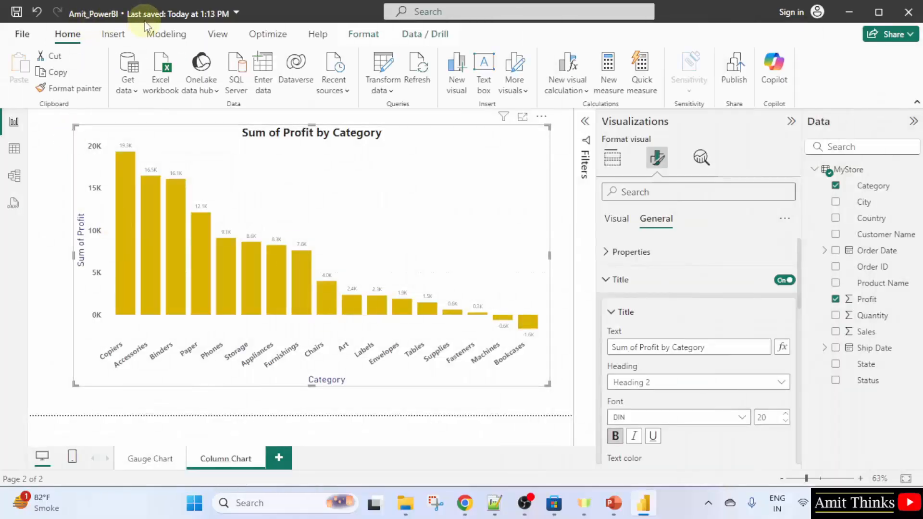
Switch to the Gauge Chart page, return to the Column Chart page and select the chart
{"action": "left_click", "coordinate": [145, 464]}
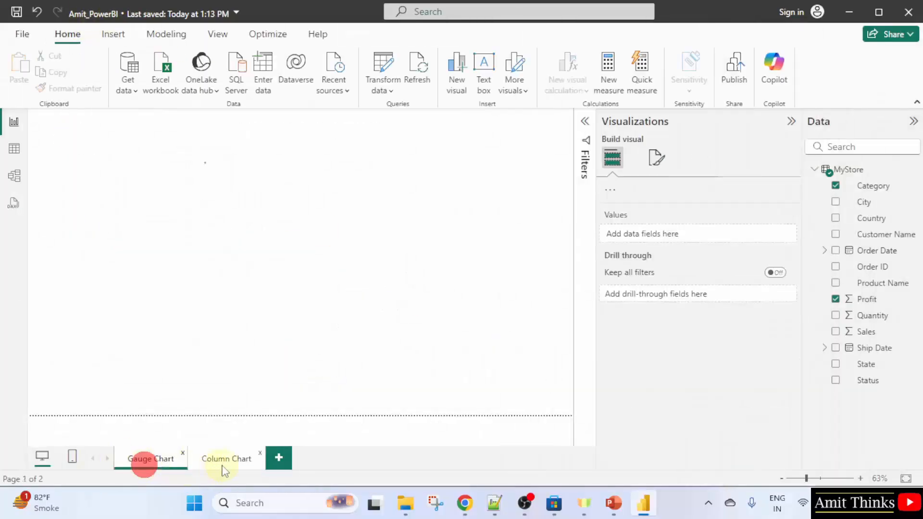
{"action": "left_click", "coordinate": [230, 461]}
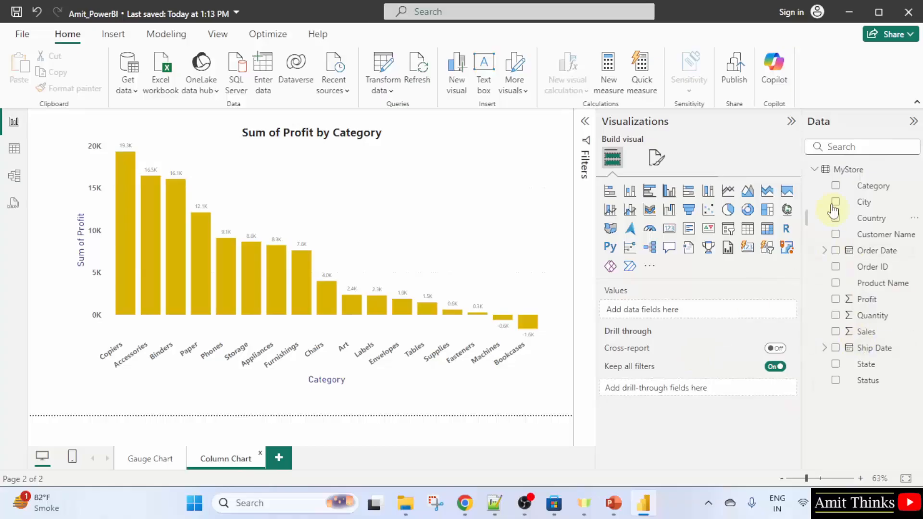
{"action": "left_click", "coordinate": [264, 213]}
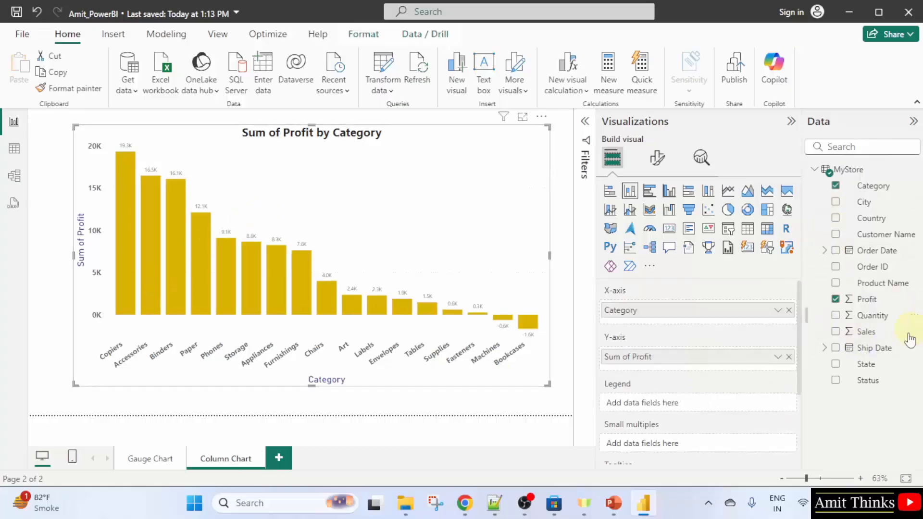
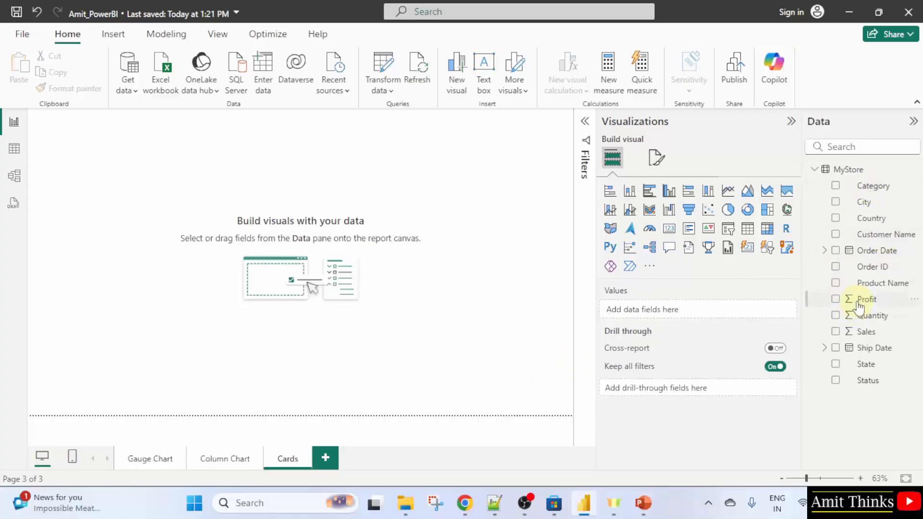
Add Profit to the Cards page, convert the visual to a card and place it at the top right
{"action": "left_click", "coordinate": [842, 302]}
{"action": "left_click", "coordinate": [836, 299]}
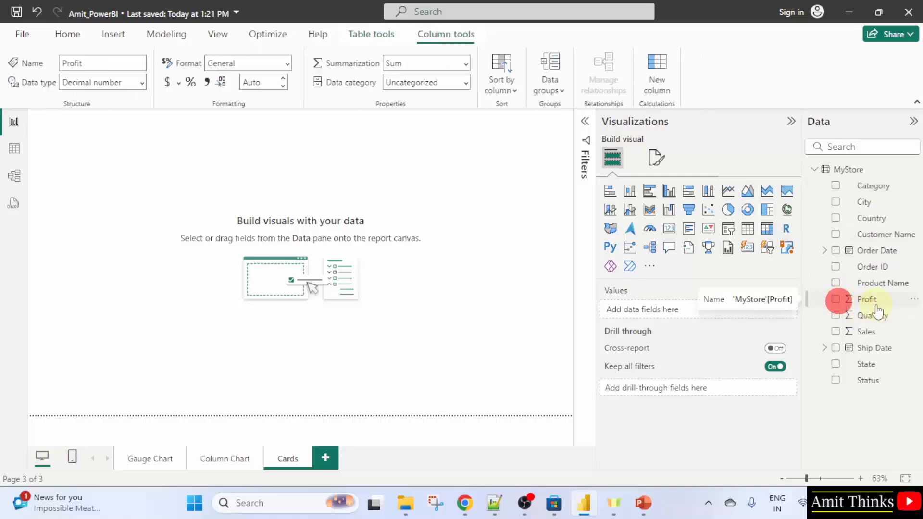
{"action": "left_click_drag", "start_coordinate": [134, 195], "coordinate": [283, 240]}
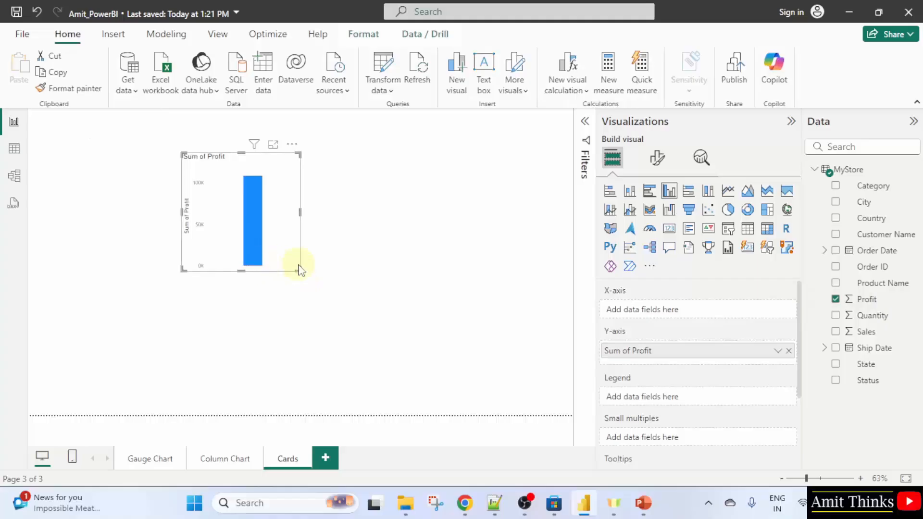
{"action": "left_click_drag", "start_coordinate": [298, 270], "coordinate": [341, 266]}
{"action": "left_click_drag", "start_coordinate": [313, 226], "coordinate": [236, 215]}
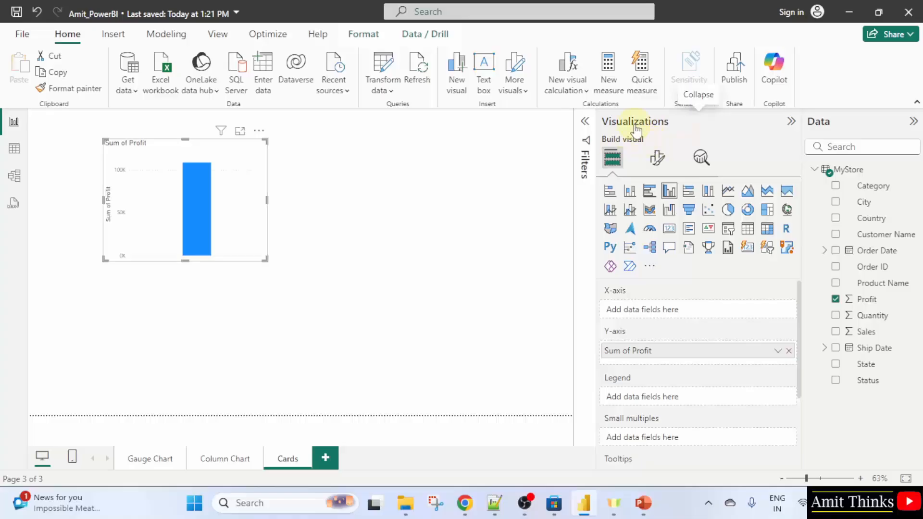
{"action": "left_click", "coordinate": [670, 230]}
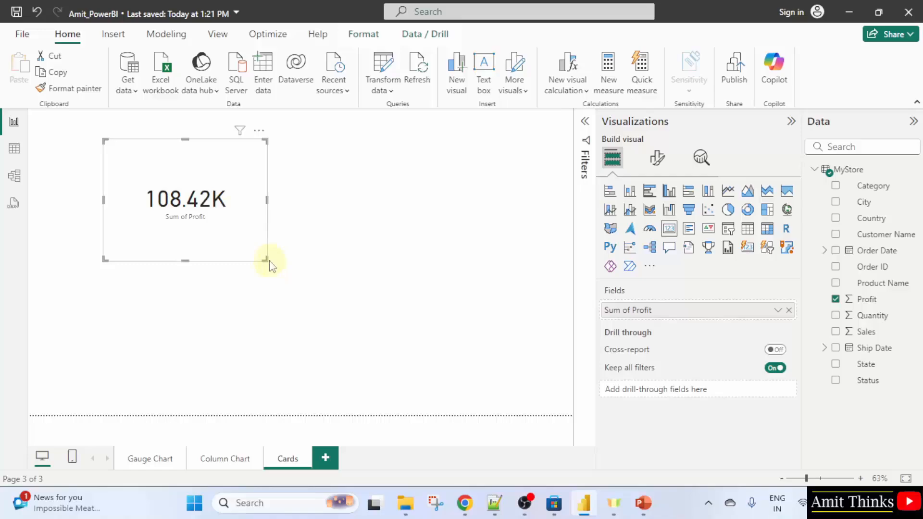
{"action": "left_click_drag", "start_coordinate": [266, 258], "coordinate": [539, 192]}
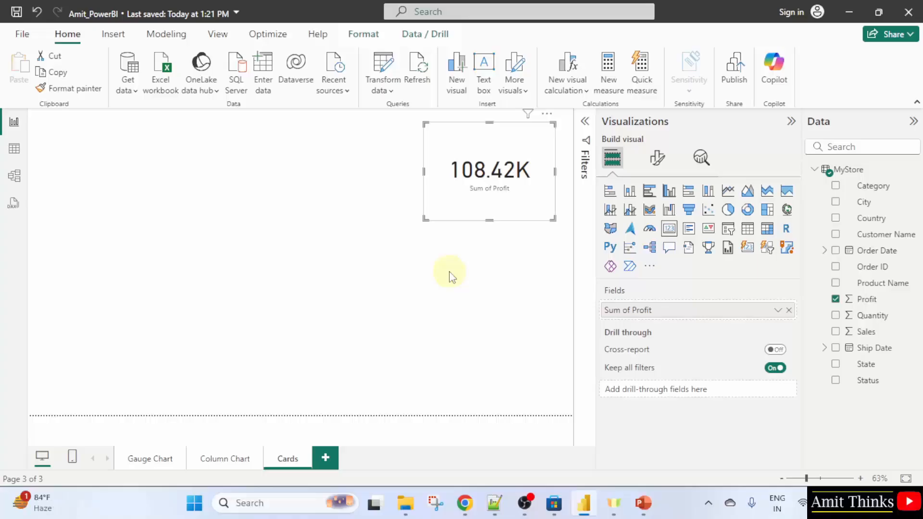
{"action": "left_click", "coordinate": [379, 239]}
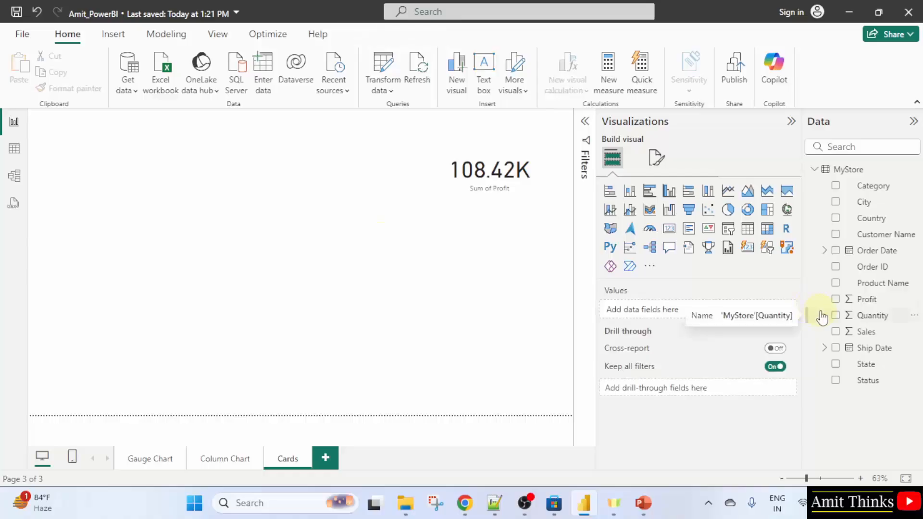
Add Sales, convert it to a card and resize it beside the Profit card
{"action": "left_click", "coordinate": [837, 335]}
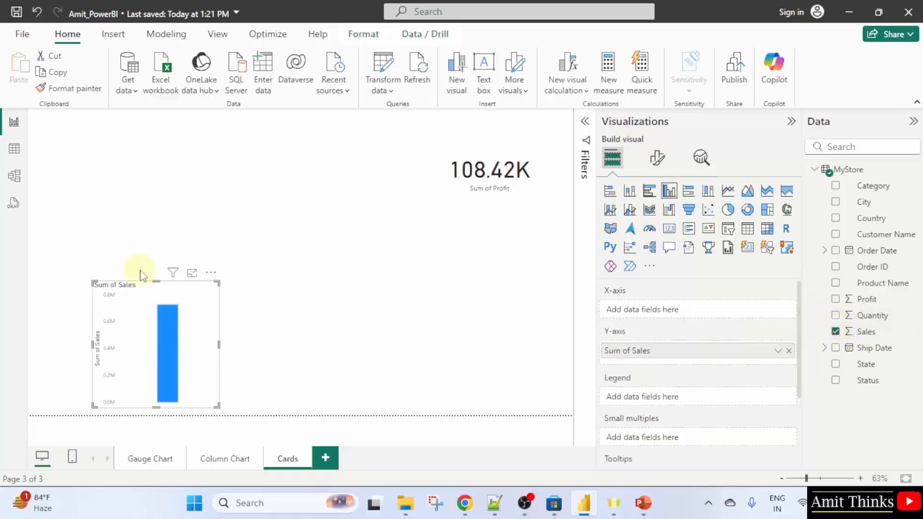
{"action": "left_click_drag", "start_coordinate": [180, 312], "coordinate": [363, 158]}
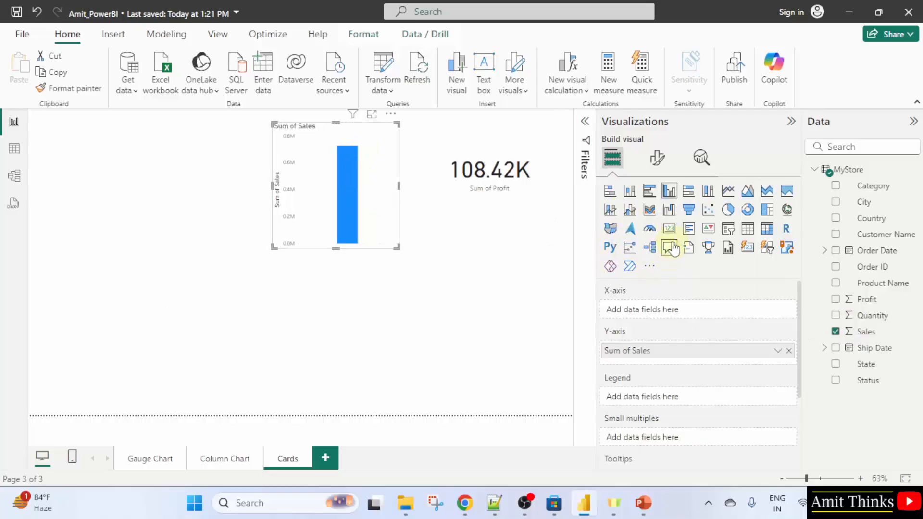
{"action": "left_click", "coordinate": [669, 228]}
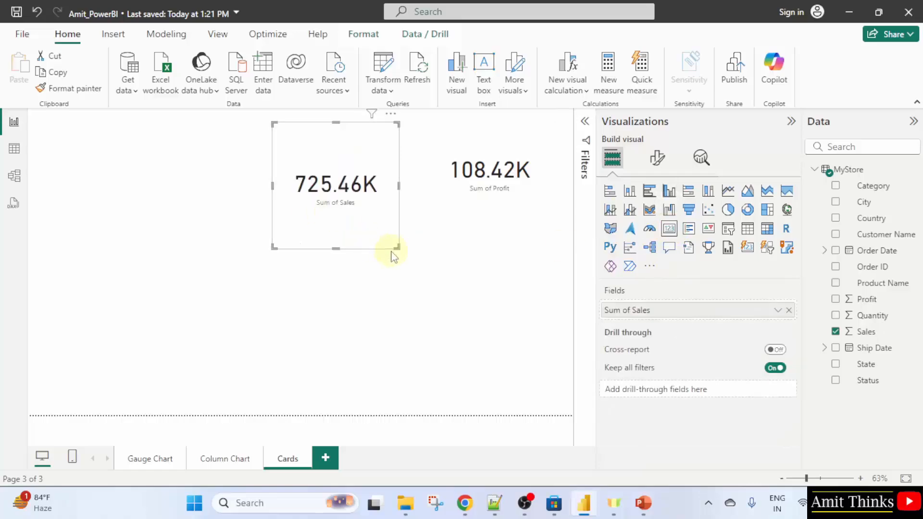
{"action": "left_click_drag", "start_coordinate": [398, 247], "coordinate": [392, 219]}
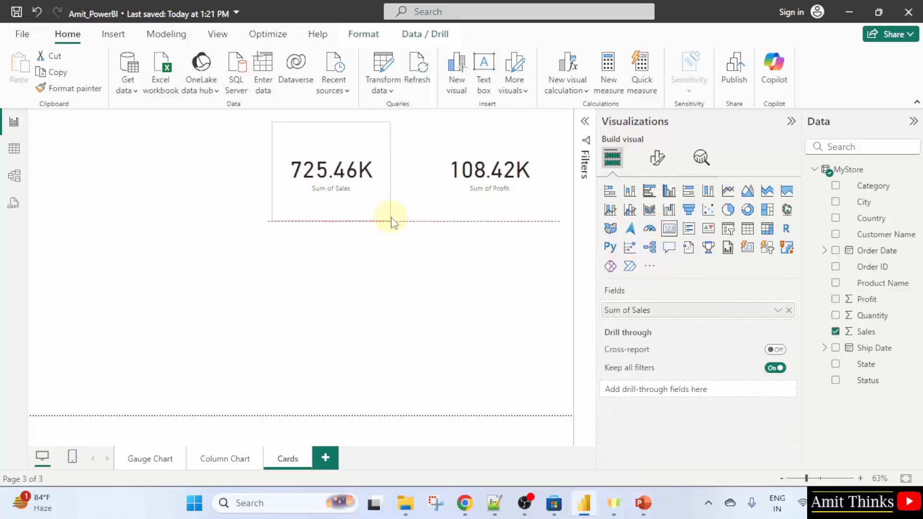
{"action": "left_click", "coordinate": [398, 258]}
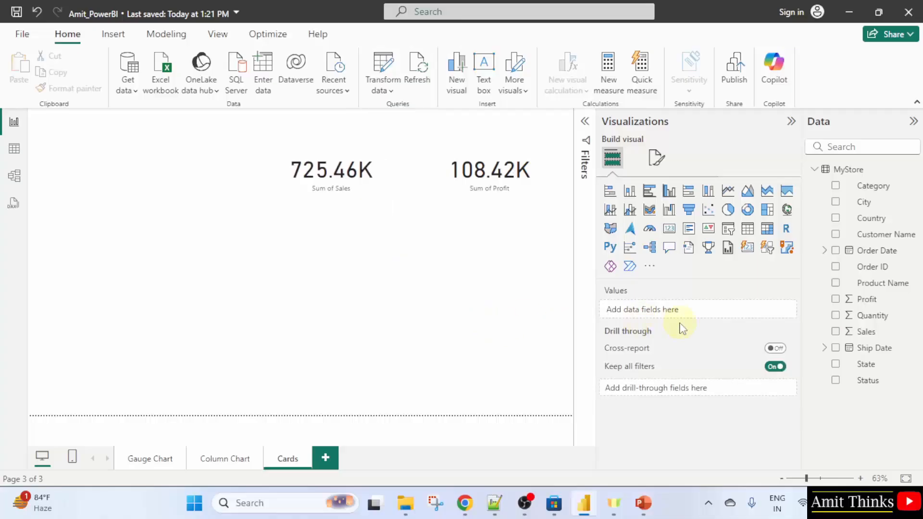
Add Quantity, convert it to a card and resize it to the left of the Sales card
{"action": "left_click", "coordinate": [836, 315]}
{"action": "left_click_drag", "start_coordinate": [165, 322], "coordinate": [199, 162]}
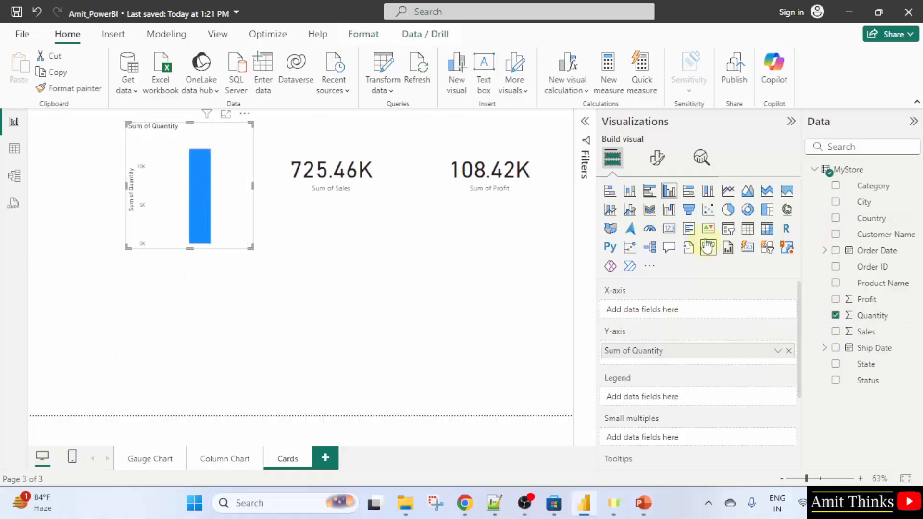
{"action": "left_click", "coordinate": [676, 233]}
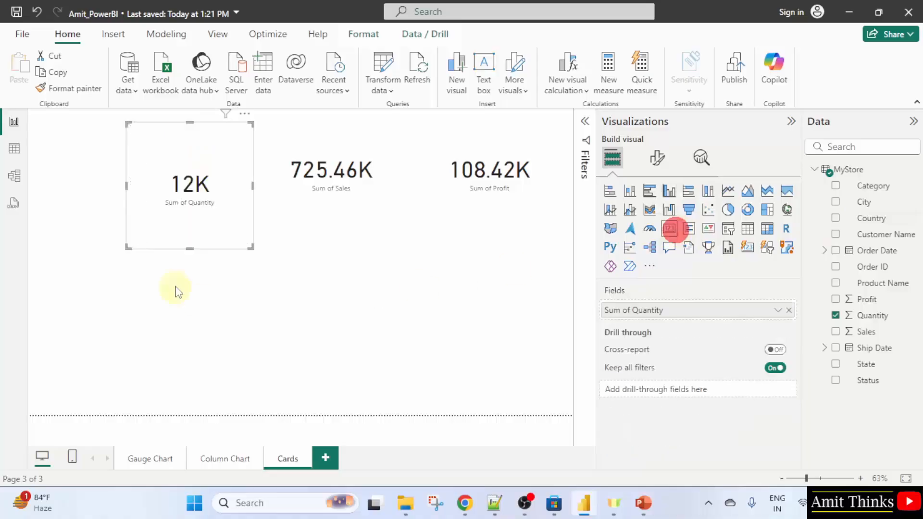
{"action": "left_click_drag", "start_coordinate": [250, 248], "coordinate": [245, 219]}
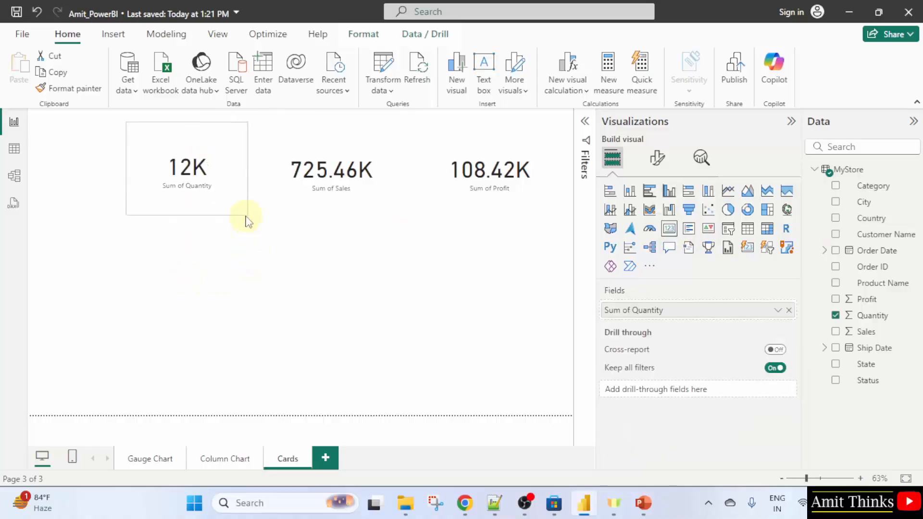
{"action": "left_click", "coordinate": [291, 264]}
{"action": "left_click", "coordinate": [499, 363]}
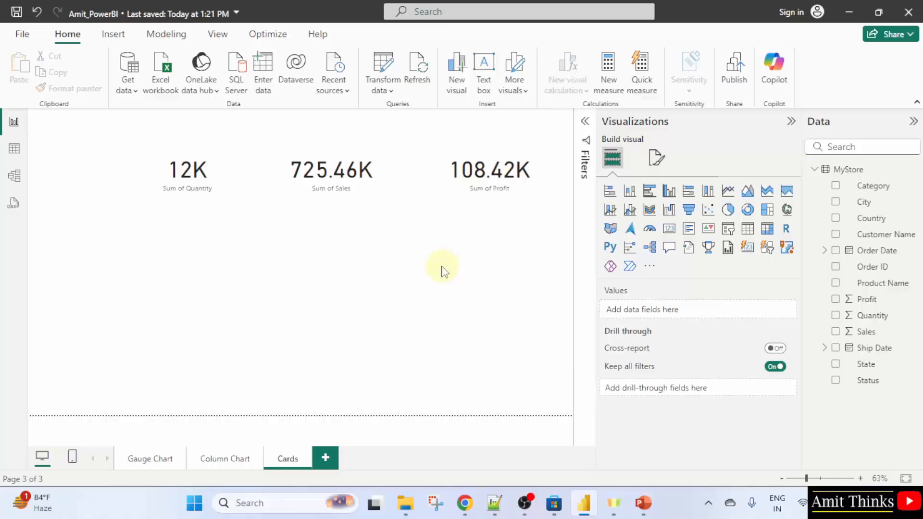
Set the Profit card's background colour to dark yellow
{"action": "left_click", "coordinate": [471, 184]}
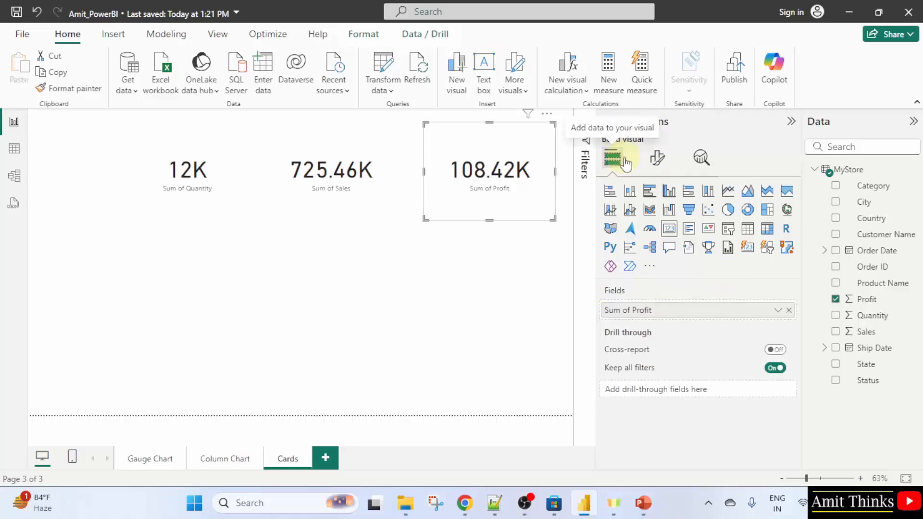
{"action": "left_click", "coordinate": [657, 159]}
{"action": "left_click", "coordinate": [658, 219]}
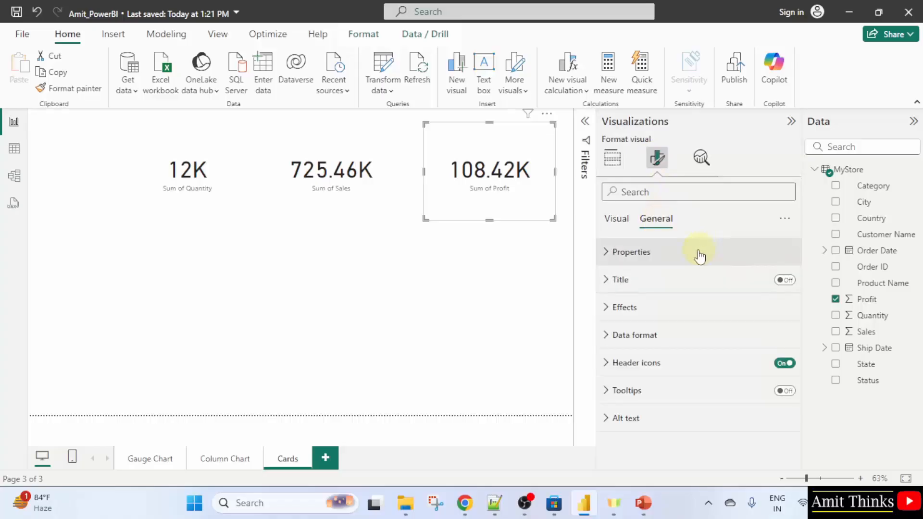
{"action": "left_click", "coordinate": [651, 310]}
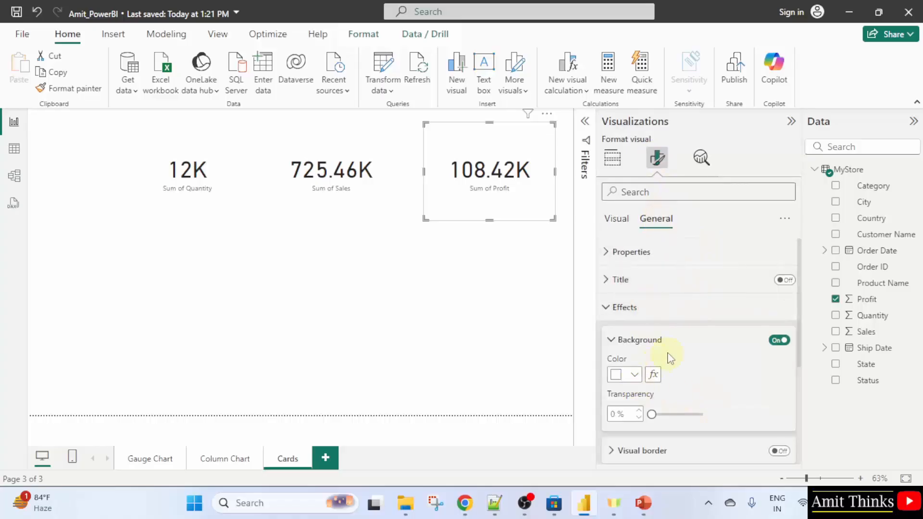
{"action": "left_click", "coordinate": [637, 375]}
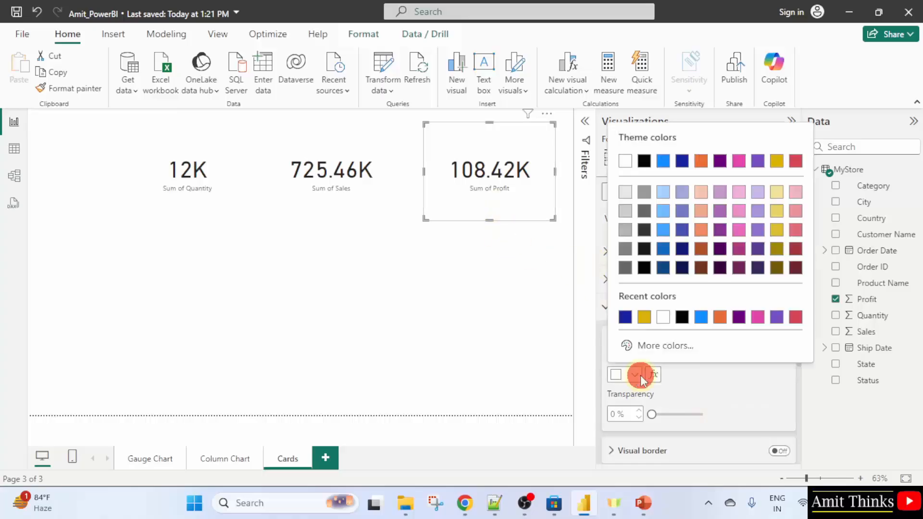
{"action": "left_click", "coordinate": [776, 161]}
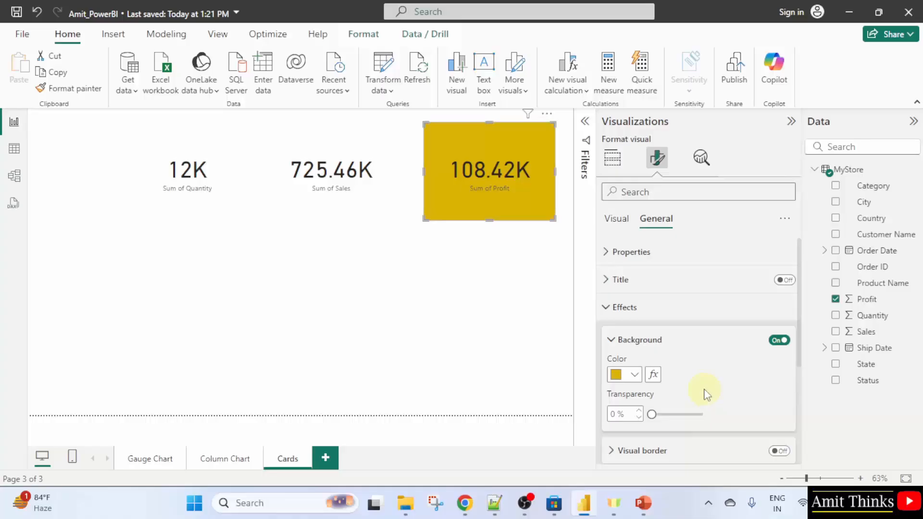
{"action": "mouse_move", "coordinate": [652, 414]}
{"action": "left_mouse_down"}
{"action": "mouse_move", "coordinate": [698, 414]}
{"action": "mouse_move", "coordinate": [658, 422]}
{"action": "mouse_move", "coordinate": [653, 414]}
{"action": "left_mouse_up"}
{"action": "scroll", "coordinate": [719, 398], "scroll_direction": "down", "scroll_amount": 2}
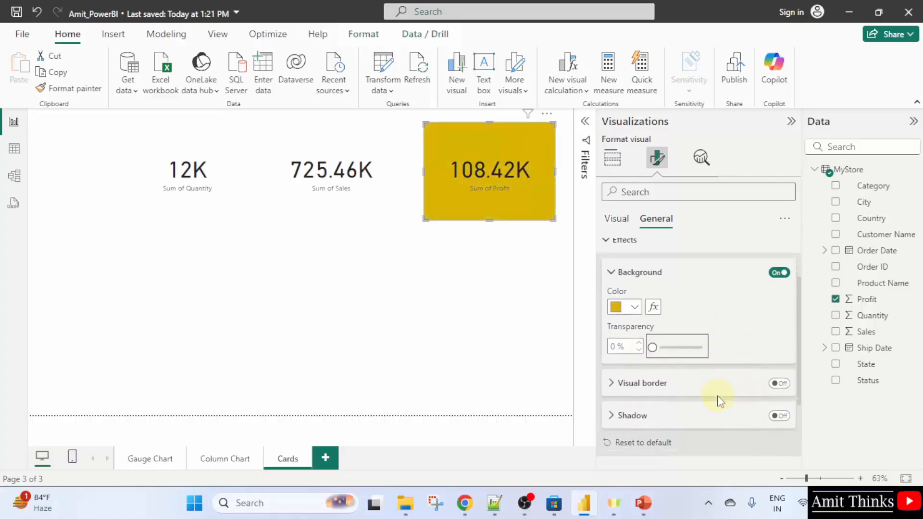
{"action": "scroll", "coordinate": [705, 387], "scroll_direction": "up", "scroll_amount": 2}
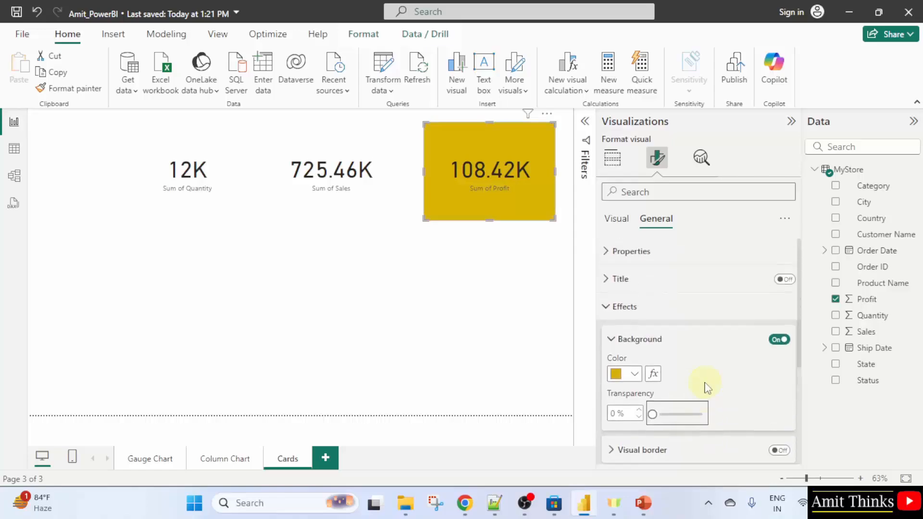
{"action": "left_click", "coordinate": [789, 284]}
{"action": "left_click", "coordinate": [621, 284]}
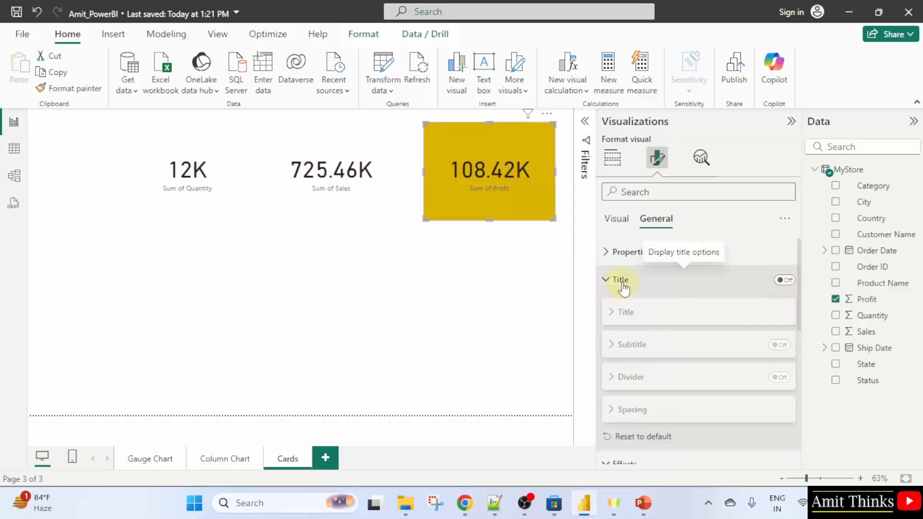
{"action": "left_click", "coordinate": [785, 280]}
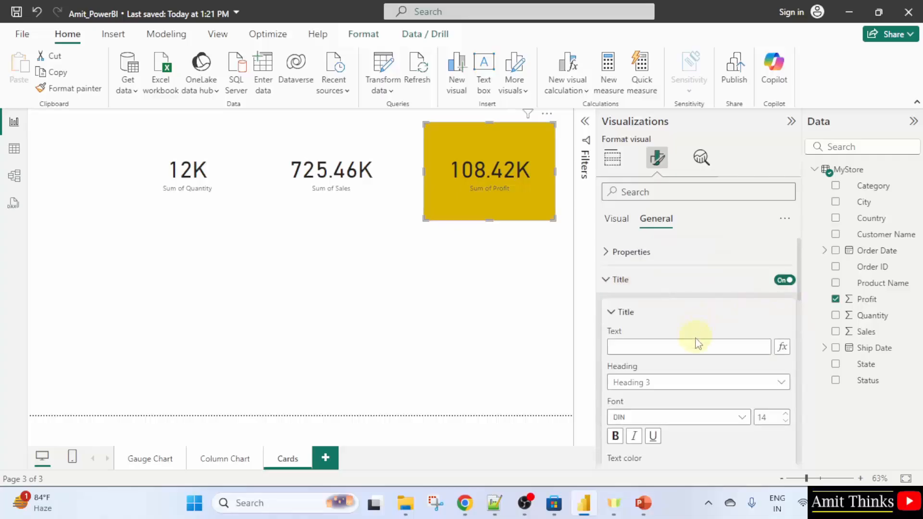
{"action": "left_click", "coordinate": [682, 390]}
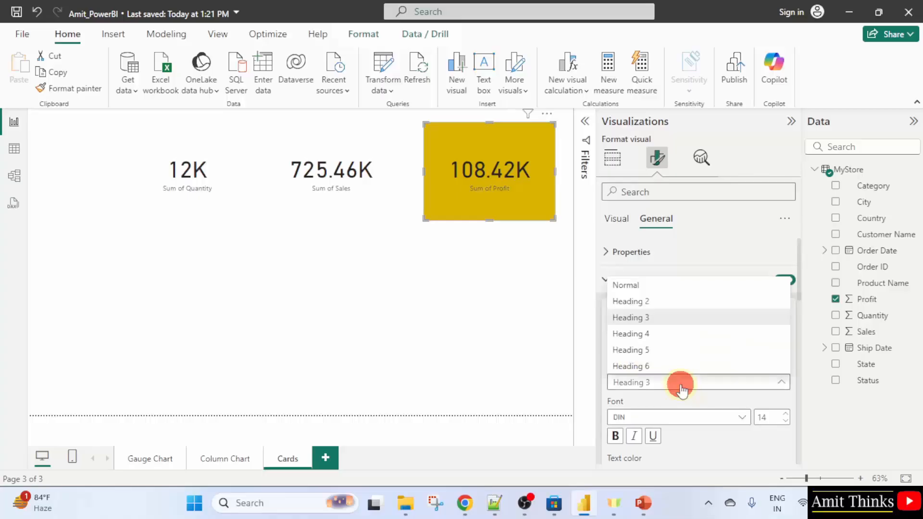
{"action": "left_click", "coordinate": [683, 389]}
{"action": "left_click", "coordinate": [683, 389]}
{"action": "left_click", "coordinate": [682, 387]}
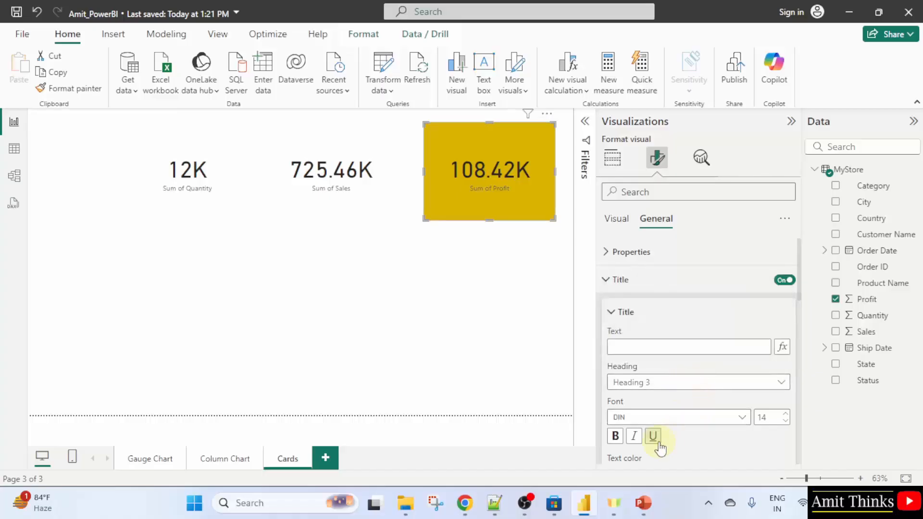
{"action": "left_click", "coordinate": [784, 280]}
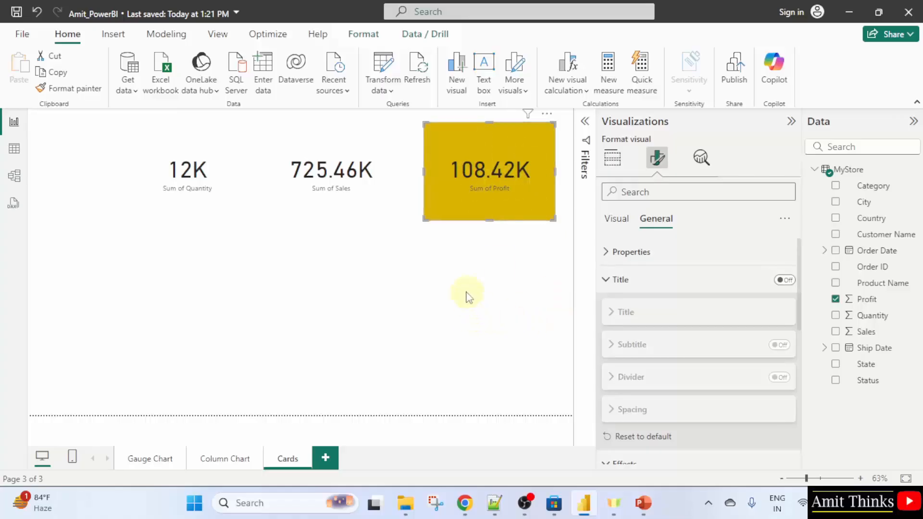
Select the Profit, Sales and Quantity cards together
{"action": "left_click", "coordinate": [488, 195]}
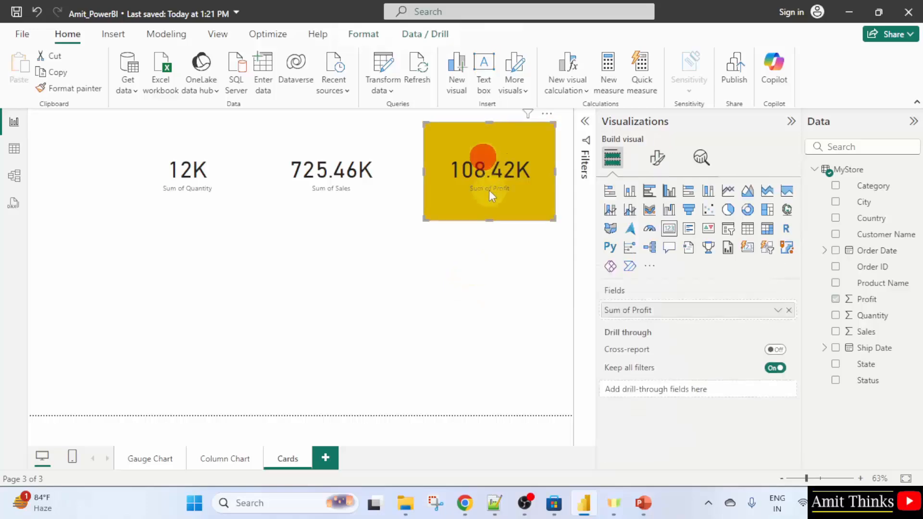
{"action": "left_click", "coordinate": [360, 193], "text": "ctrl"}
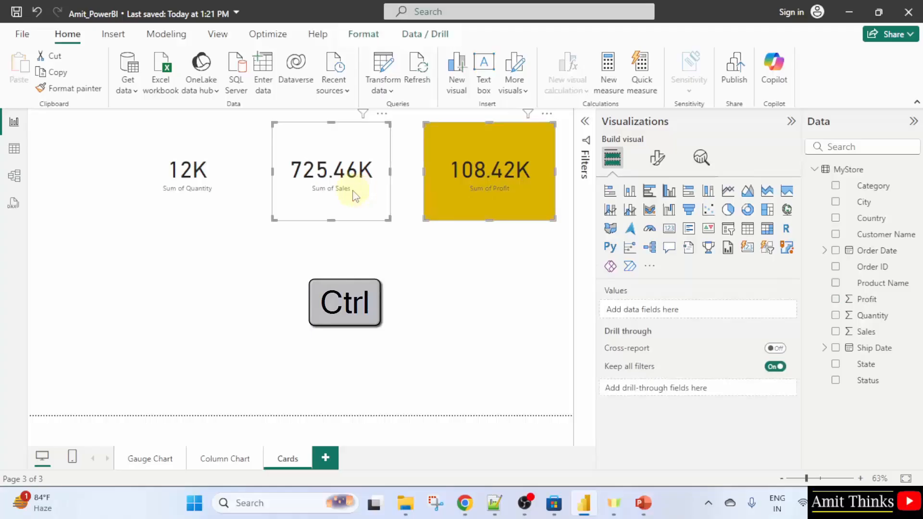
{"action": "left_click", "coordinate": [221, 191], "text": "ctrl"}
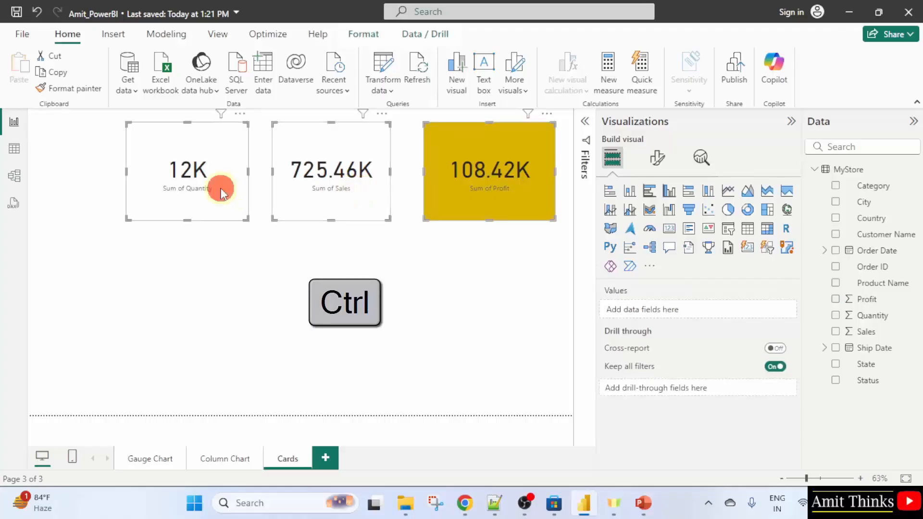
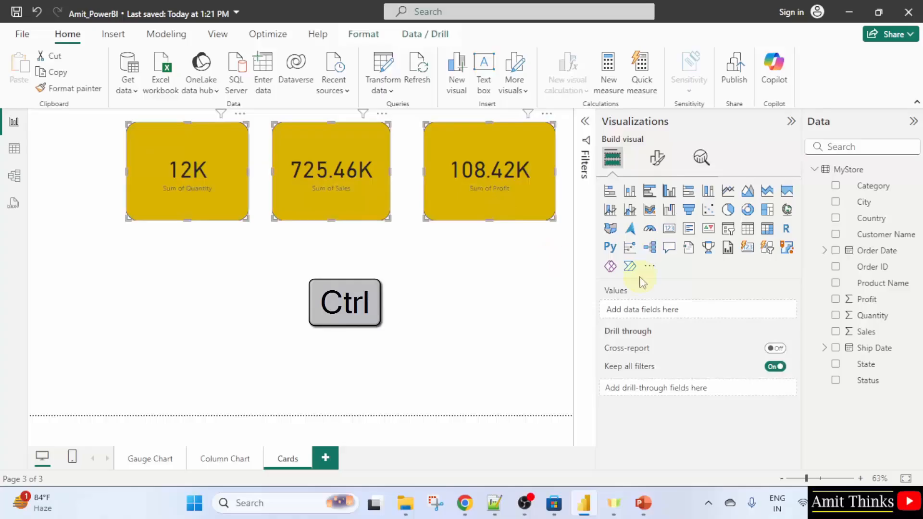
Review the Effects formatting options for the selected cards: background, visual border and shadow
{"action": "left_click", "coordinate": [666, 156]}
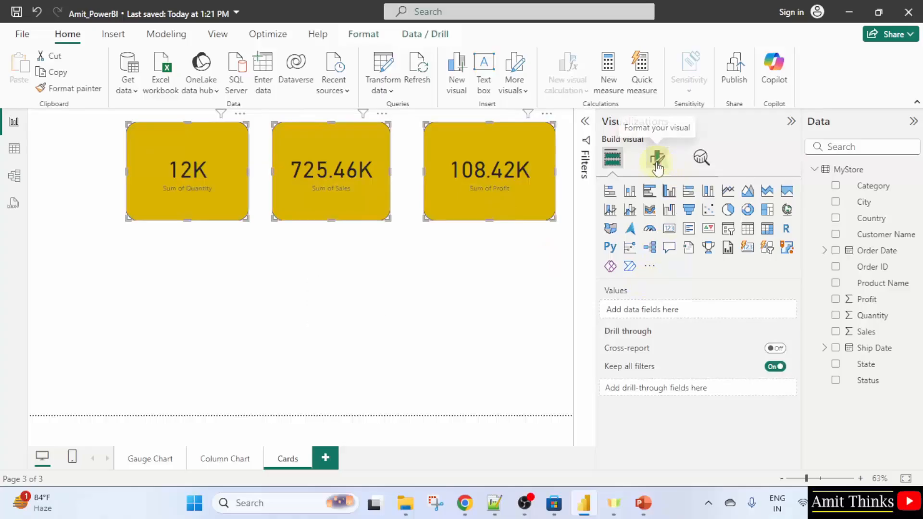
{"action": "left_click", "coordinate": [657, 219]}
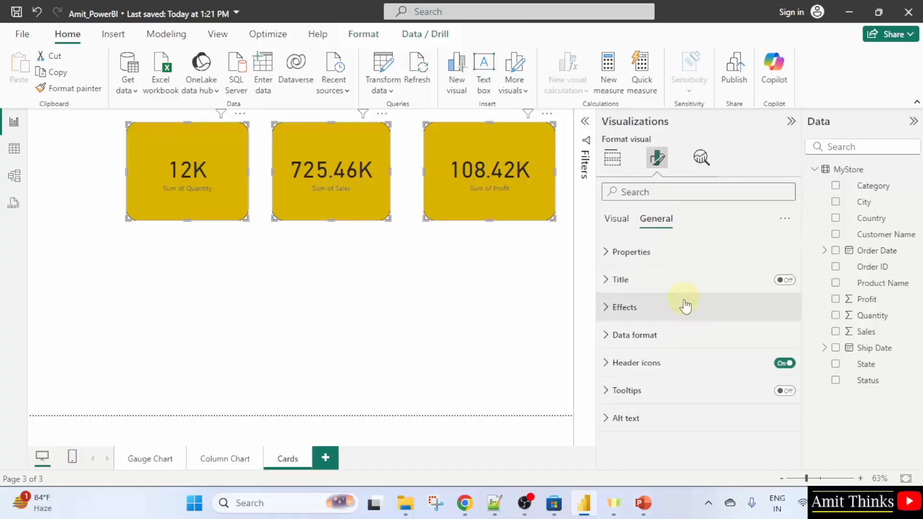
{"action": "left_click", "coordinate": [685, 306]}
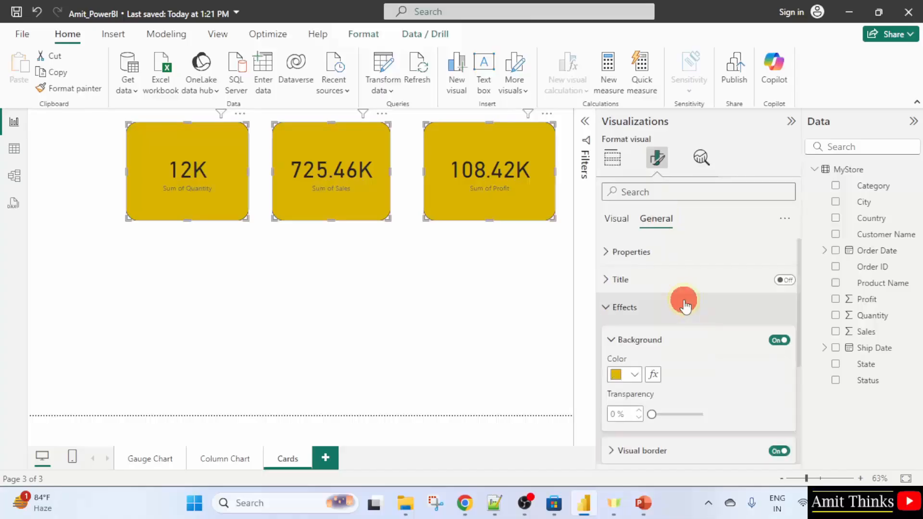
{"action": "left_click", "coordinate": [615, 343]}
{"action": "left_click", "coordinate": [684, 372]}
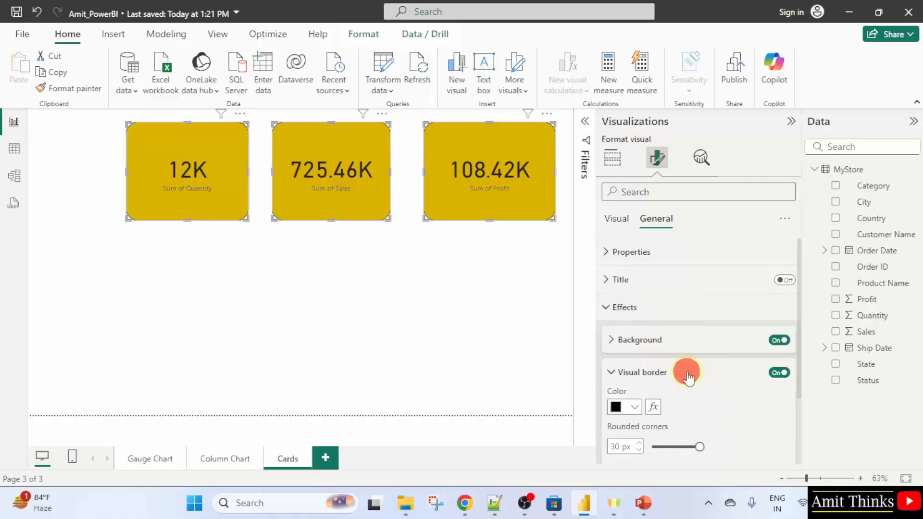
{"action": "scroll", "coordinate": [690, 376], "scroll_direction": "down", "scroll_amount": 1}
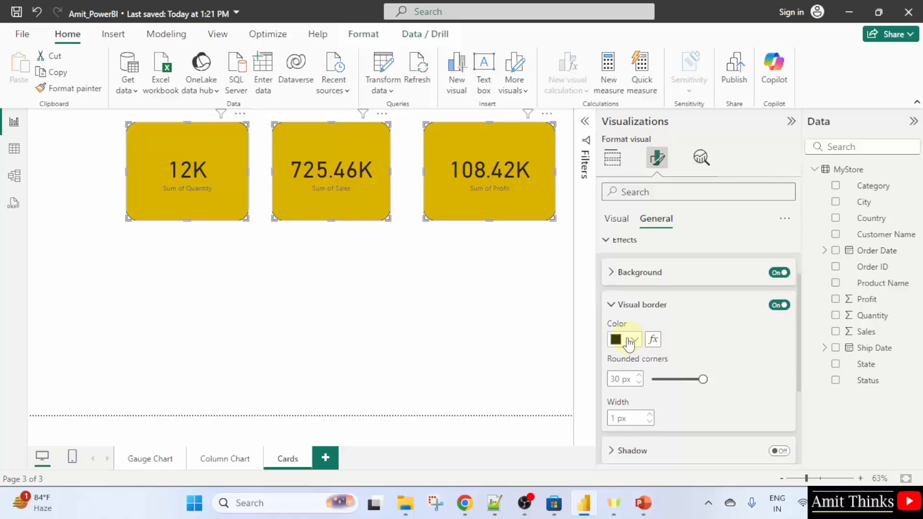
{"action": "scroll", "coordinate": [633, 352], "scroll_direction": "down", "scroll_amount": 1}
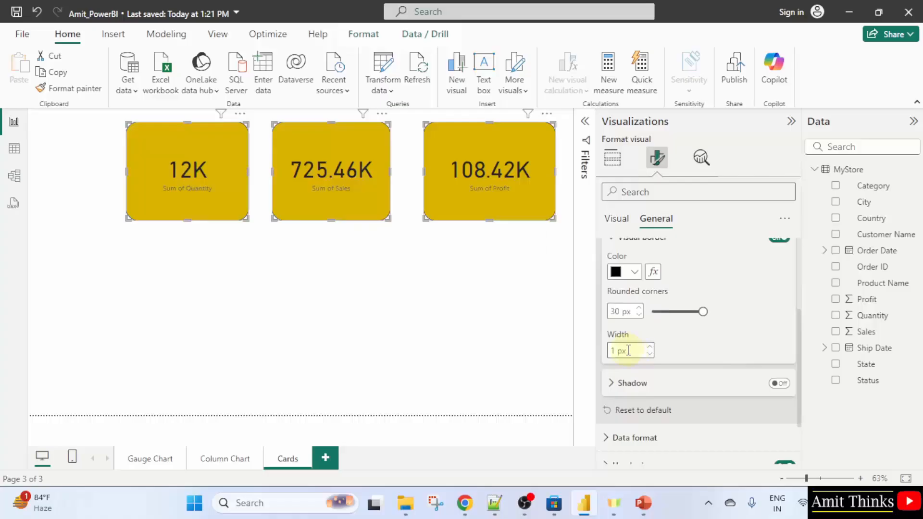
{"action": "left_click", "coordinate": [650, 384]}
{"action": "scroll", "coordinate": [650, 382], "scroll_direction": "down", "scroll_amount": 1}
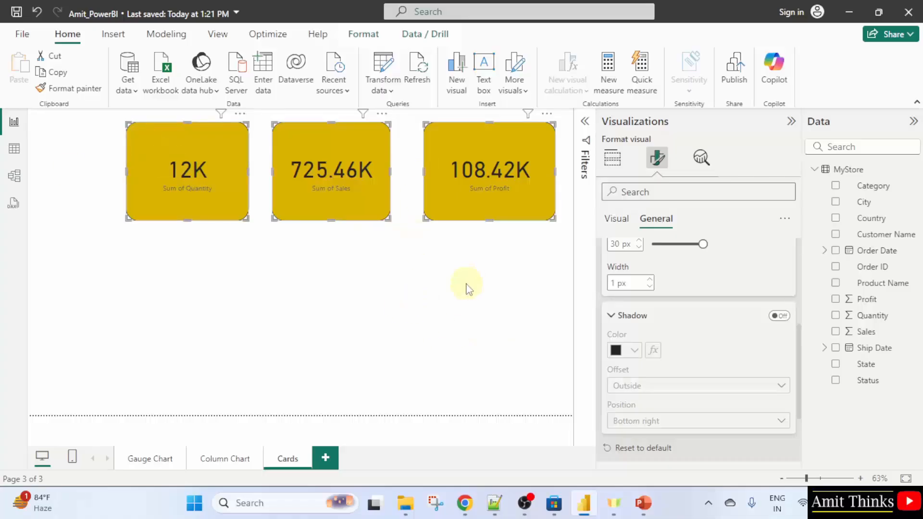
{"action": "left_click", "coordinate": [23, 34]}
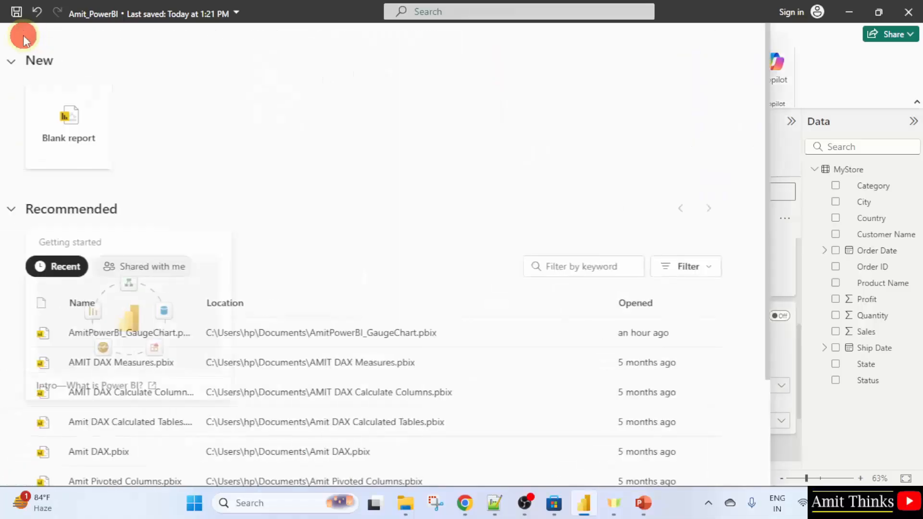
{"action": "left_click", "coordinate": [62, 127]}
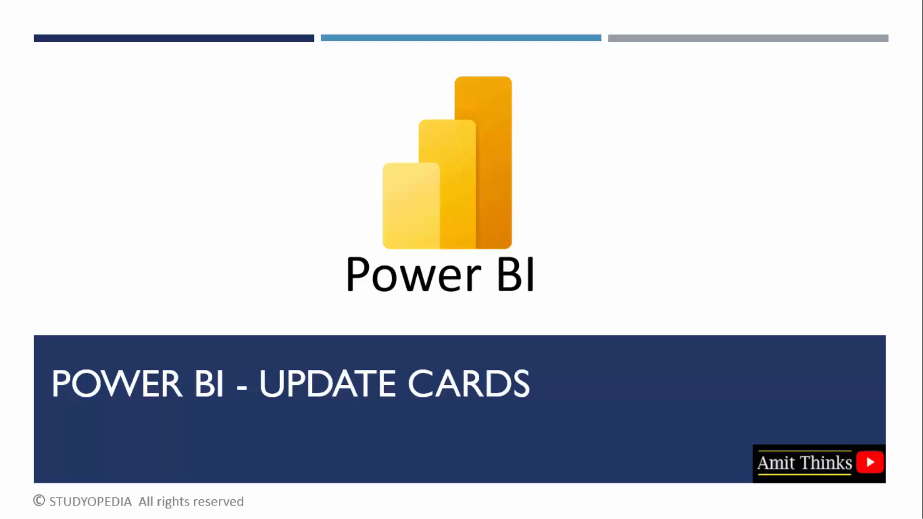
{"action": "key", "text": "Right"}
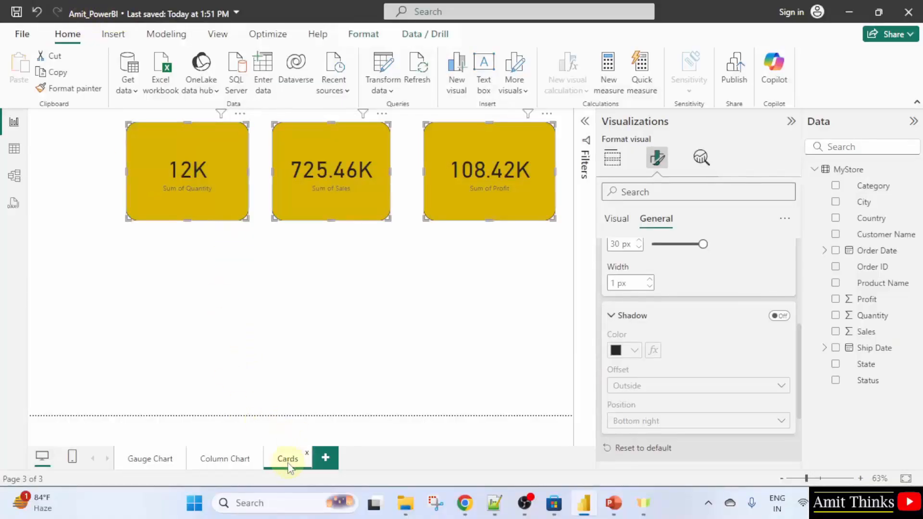
Move the Sales and Quantity cards so all three cards sit side by side against the Profit card
{"action": "left_click", "coordinate": [481, 188]}
{"action": "left_click", "coordinate": [454, 263]}
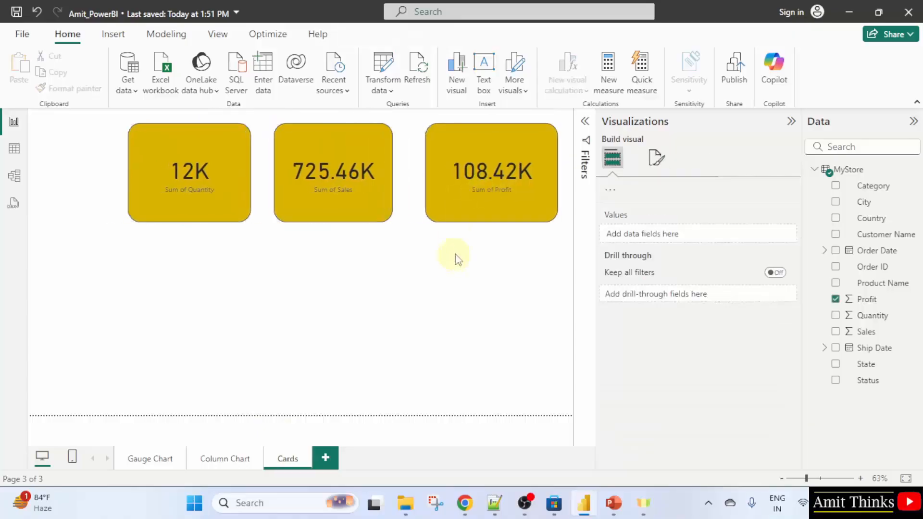
{"action": "left_click_drag", "start_coordinate": [372, 192], "coordinate": [405, 192]}
{"action": "left_click", "coordinate": [240, 200]}
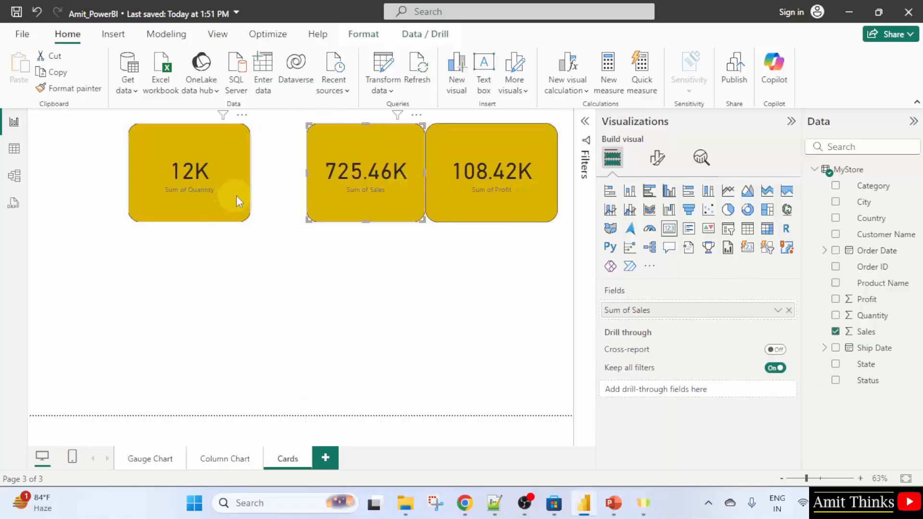
{"action": "left_click_drag", "start_coordinate": [235, 195], "coordinate": [270, 194]}
{"action": "left_click", "coordinate": [481, 310]}
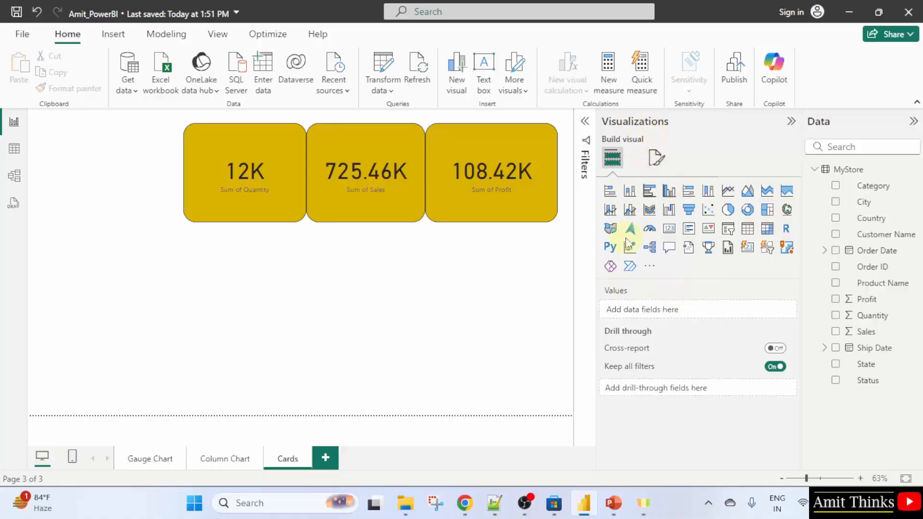
Insert a map visual below the cards, enlarge it, and plot Sales by State on it
{"action": "left_click", "coordinate": [610, 233]}
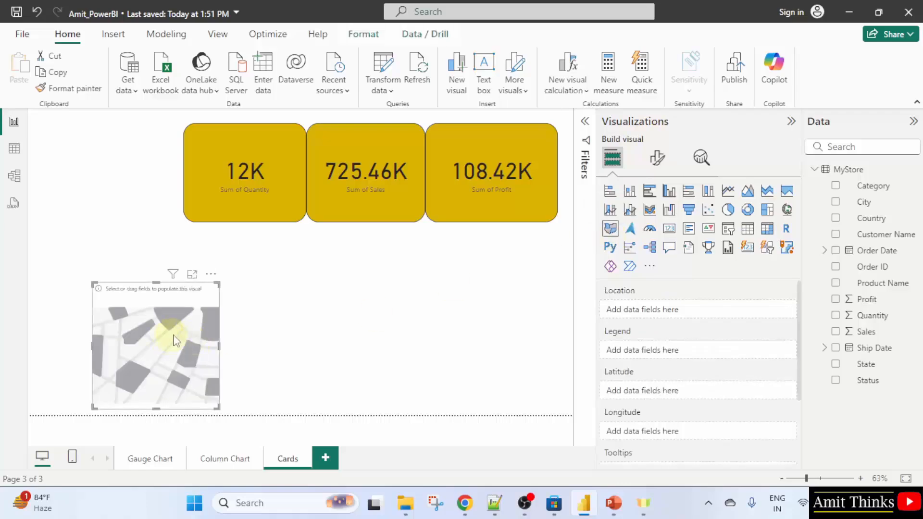
{"action": "left_click_drag", "start_coordinate": [93, 284], "coordinate": [55, 251]}
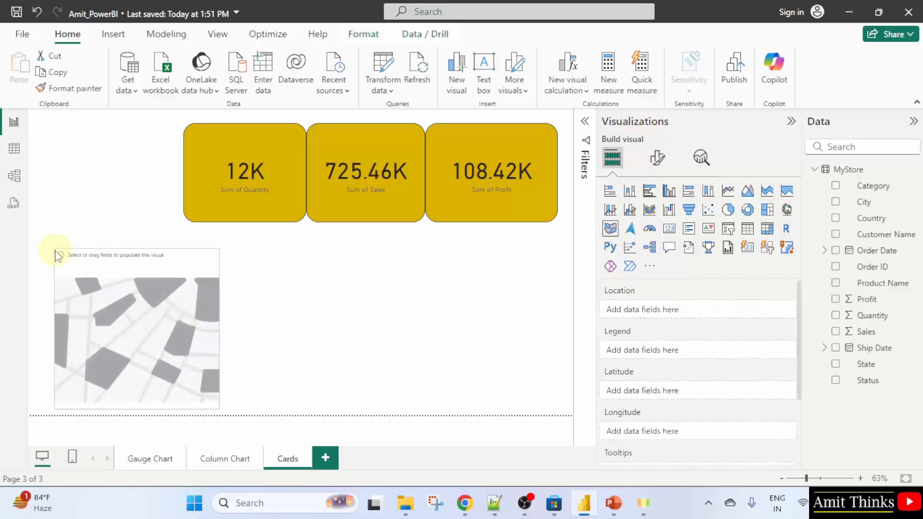
{"action": "left_click_drag", "start_coordinate": [207, 347], "coordinate": [232, 345]}
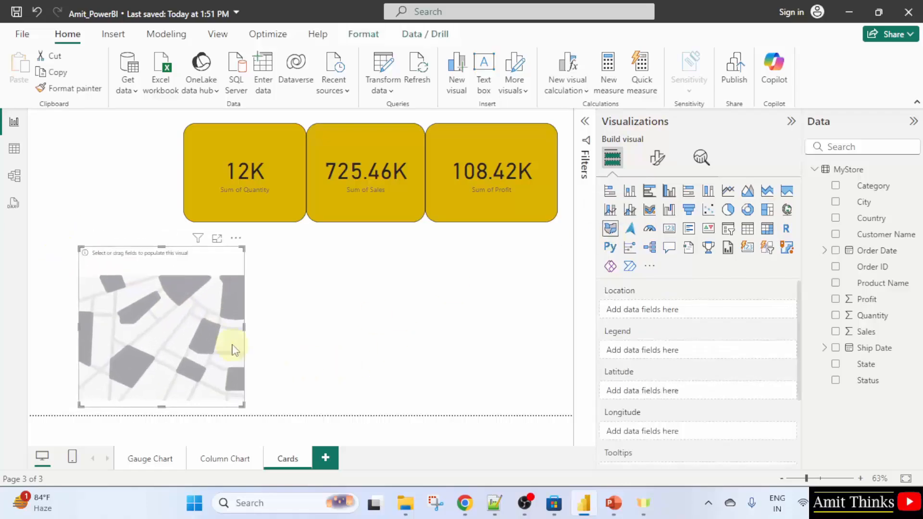
{"action": "left_click", "coordinate": [836, 333]}
{"action": "left_click", "coordinate": [837, 365]}
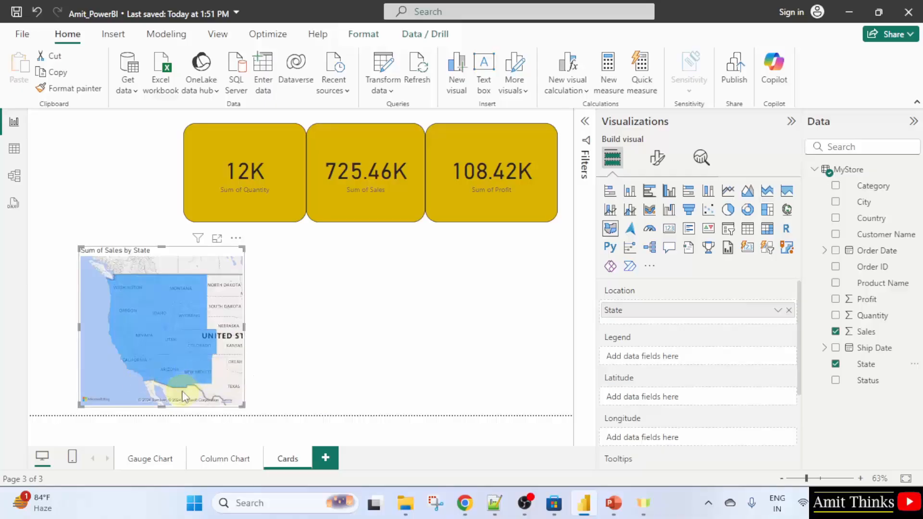
Select Arizona and Washington on the map to cross-filter the Quantity, Sales and Profit cards
{"action": "mouse_move", "coordinate": [169, 375]}
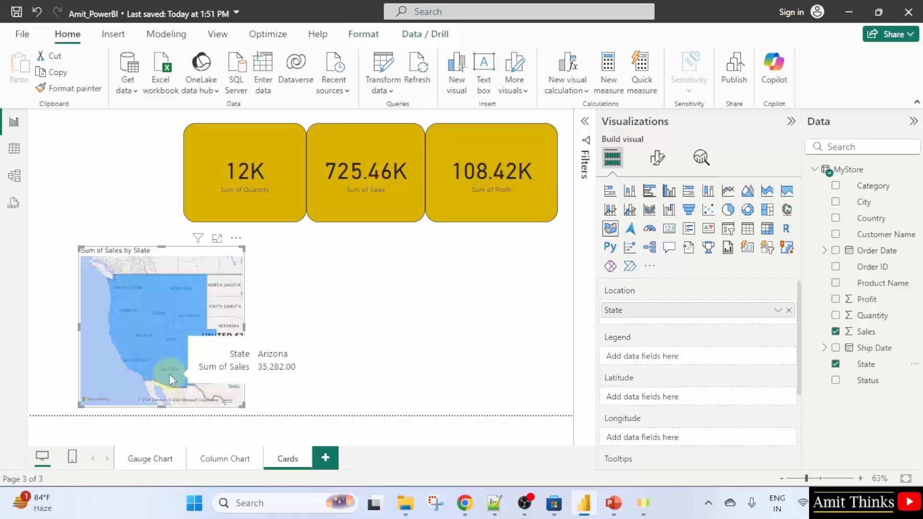
{"action": "left_click", "coordinate": [169, 374]}
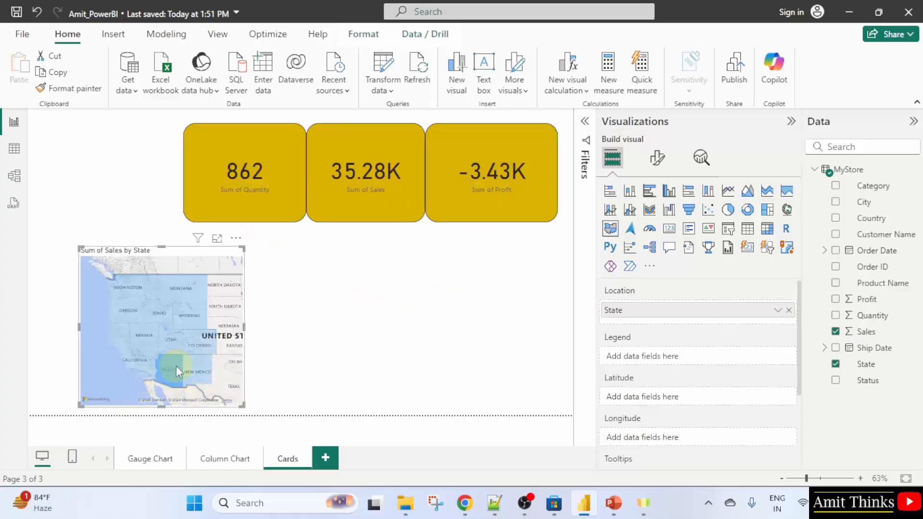
{"action": "mouse_move", "coordinate": [171, 369]}
{"action": "mouse_move", "coordinate": [172, 386]}
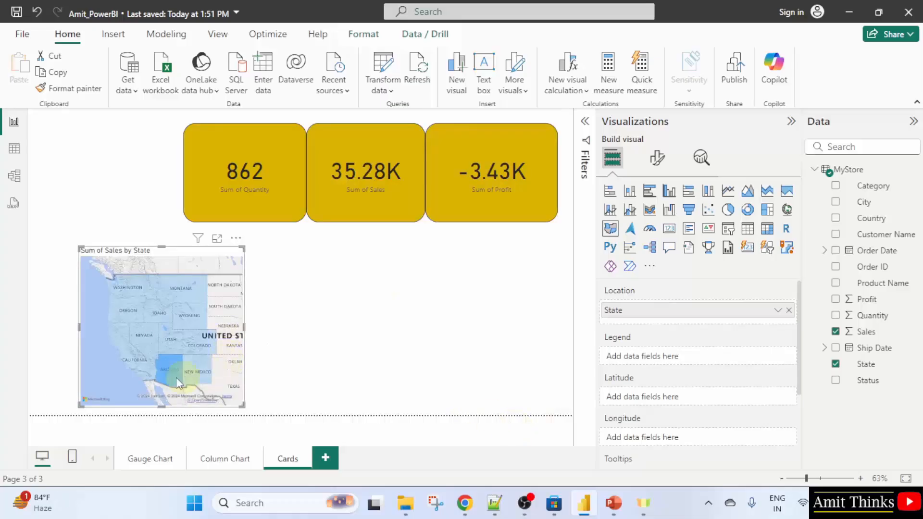
{"action": "left_click", "coordinate": [128, 291]}
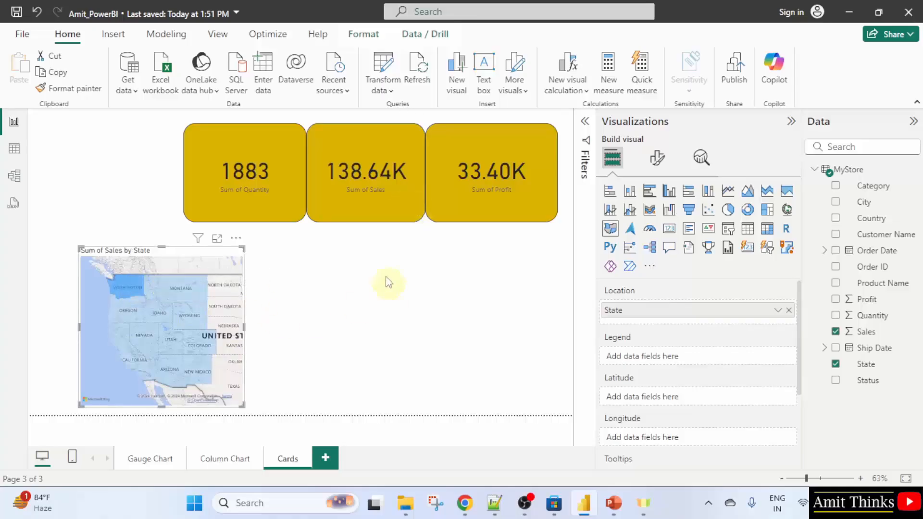
{"action": "mouse_move", "coordinate": [127, 291]}
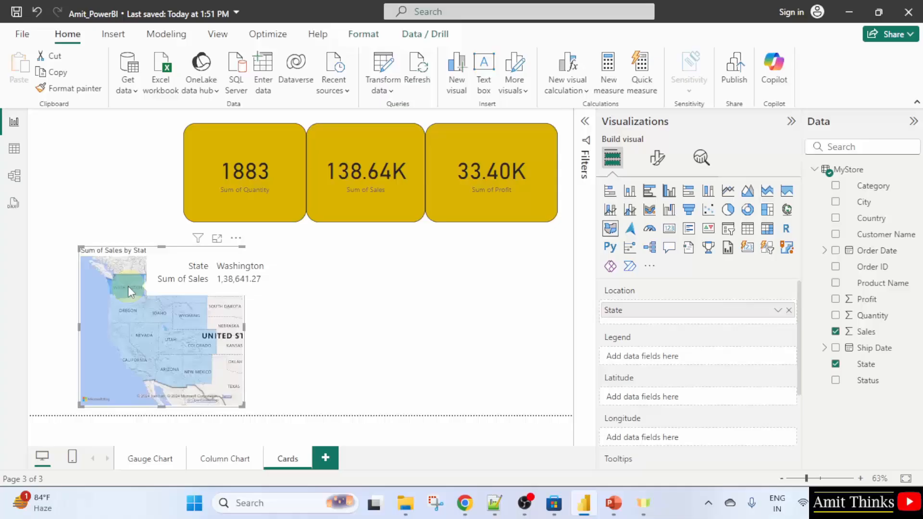
{"action": "left_click", "coordinate": [143, 337]}
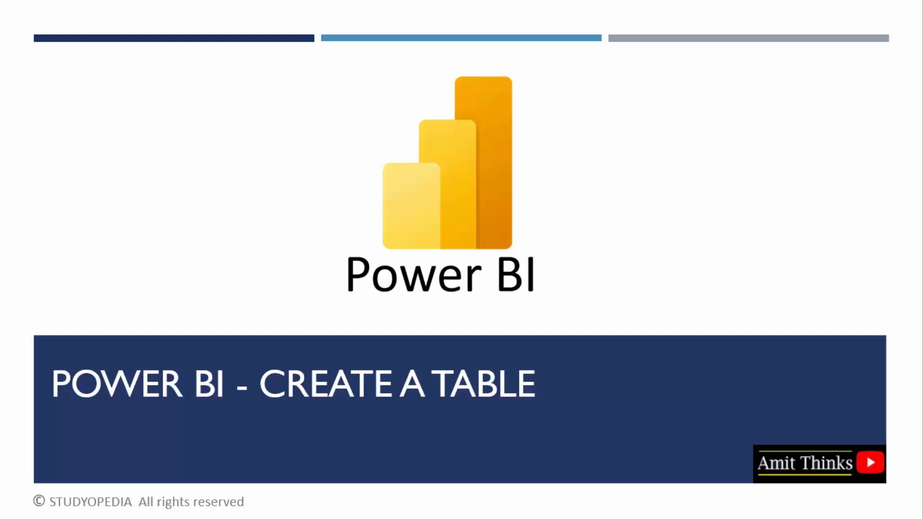
{"action": "left_click", "coordinate": [922, 236]}
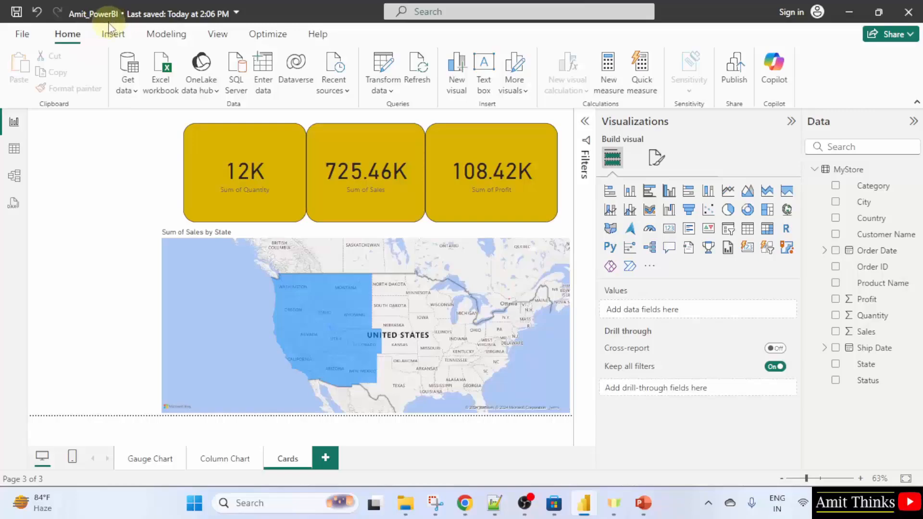
Add a new report page and rename it Tables
{"action": "left_click", "coordinate": [329, 460]}
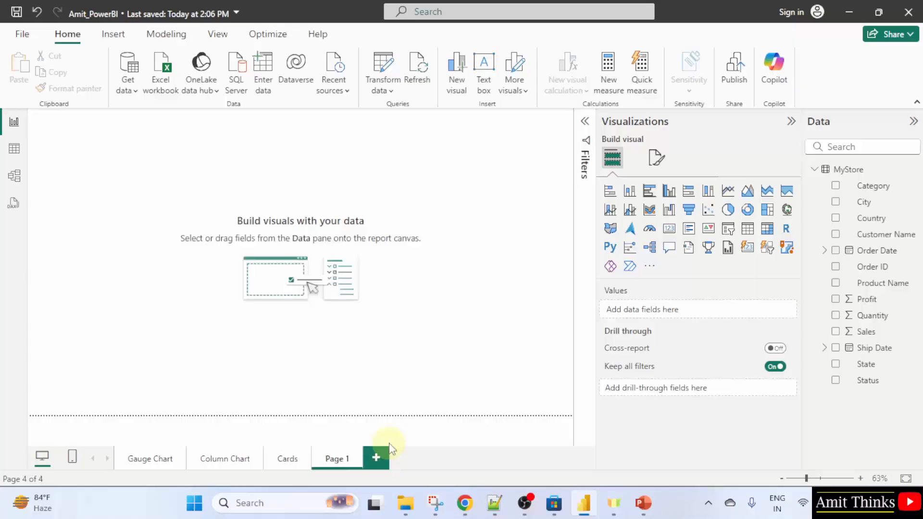
{"action": "double_click", "coordinate": [344, 457]}
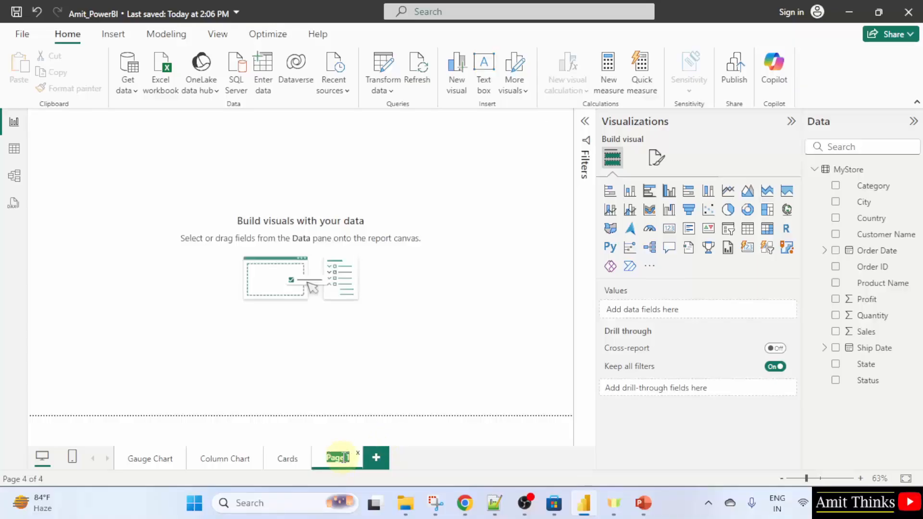
{"action": "type", "text": "tAB"}
{"action": "type", "text": "Tables"}
{"action": "key", "text": "Return"}
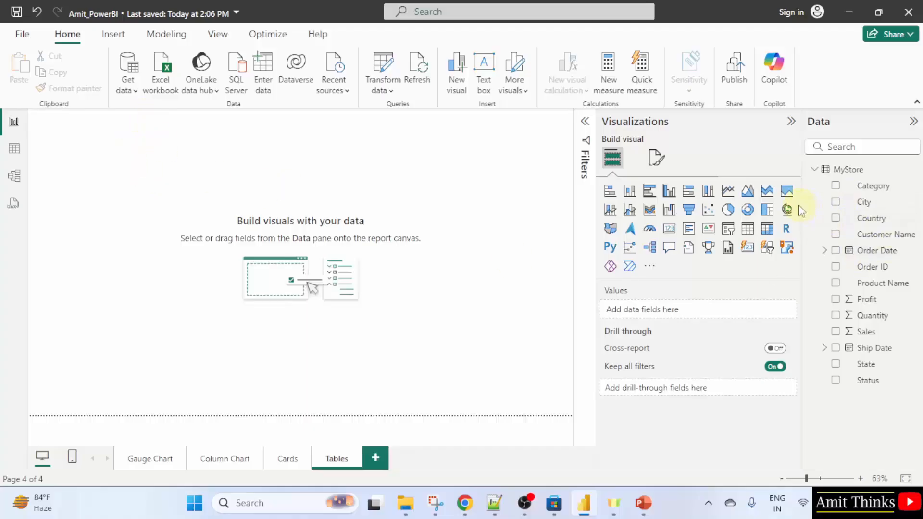
Insert a table visual on the Tables page and enlarge it across the canvas
{"action": "left_click_drag", "start_coordinate": [801, 208], "coordinate": [751, 218]}
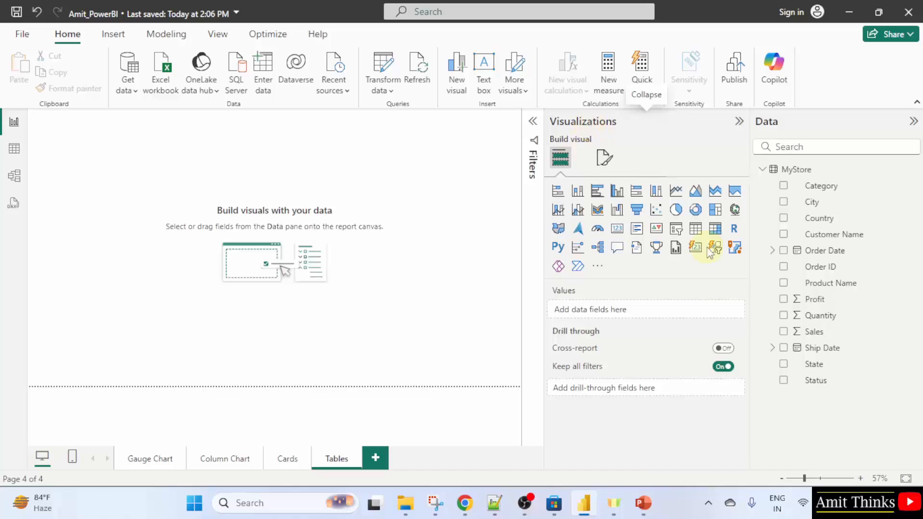
{"action": "left_click", "coordinate": [700, 235]}
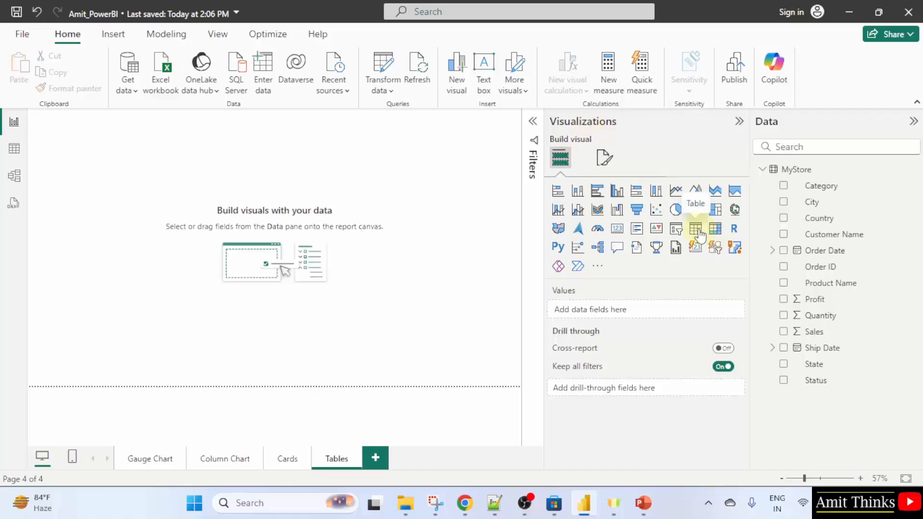
{"action": "left_click_drag", "start_coordinate": [80, 178], "coordinate": [209, 229]}
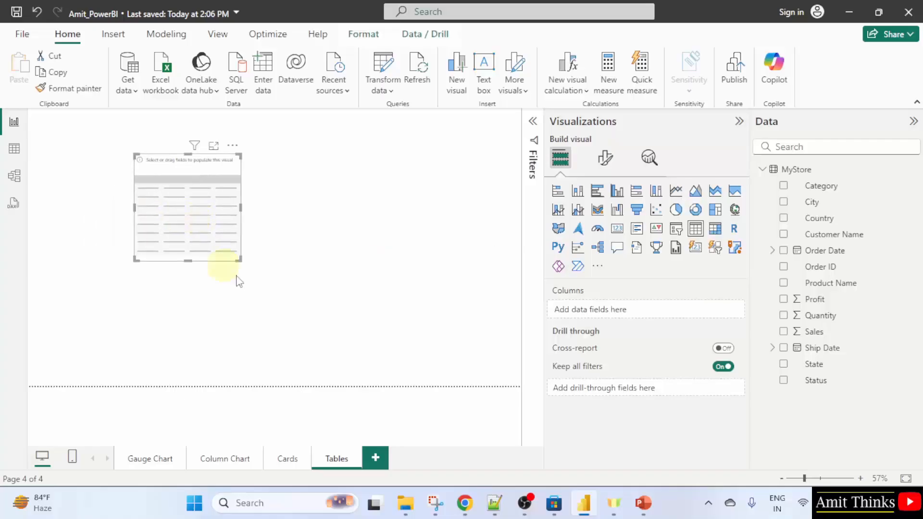
{"action": "left_click_drag", "start_coordinate": [237, 258], "coordinate": [450, 363]}
{"action": "left_click_drag", "start_coordinate": [391, 305], "coordinate": [405, 295]}
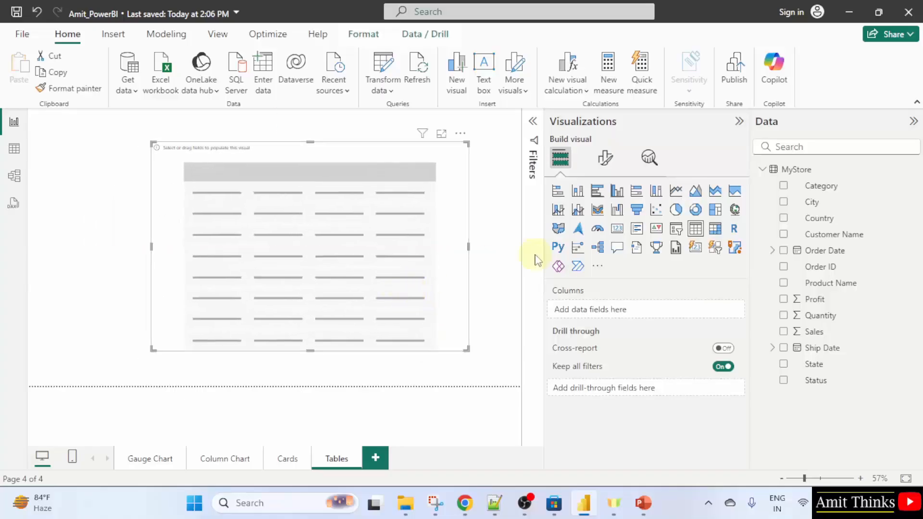
{"action": "left_click_drag", "start_coordinate": [546, 243], "coordinate": [601, 241]}
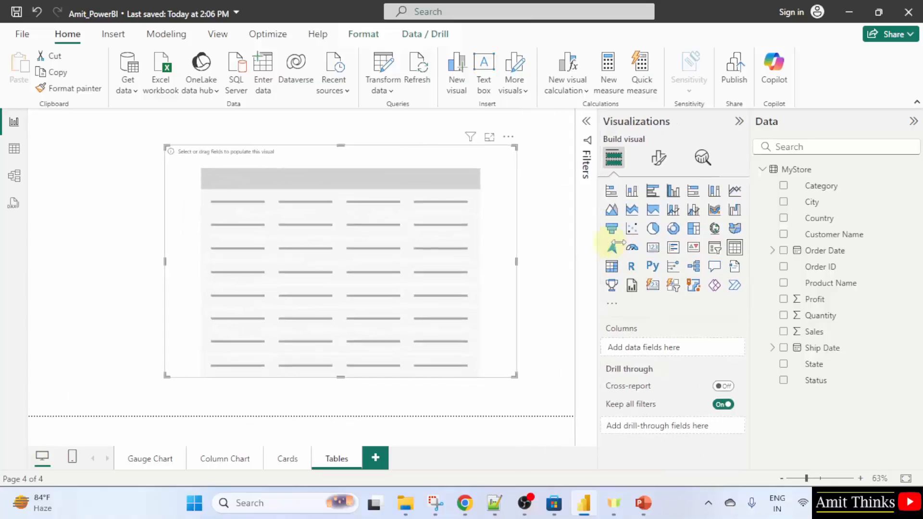
{"action": "left_click_drag", "start_coordinate": [751, 222], "coordinate": [793, 223]}
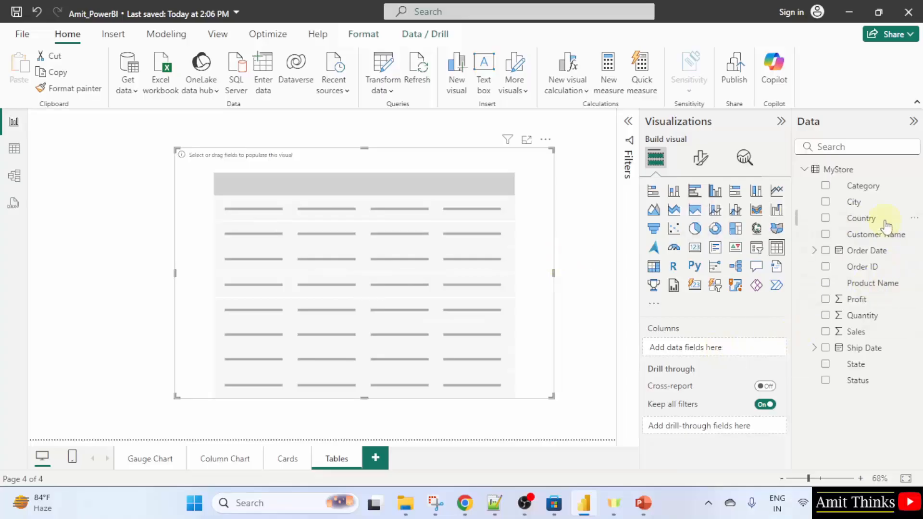
Add Category, Profit, Quantity and Sales as table columns and reorder them to Category, Sales, Quantity, Profit
{"action": "left_click_drag", "start_coordinate": [866, 187], "coordinate": [723, 350]}
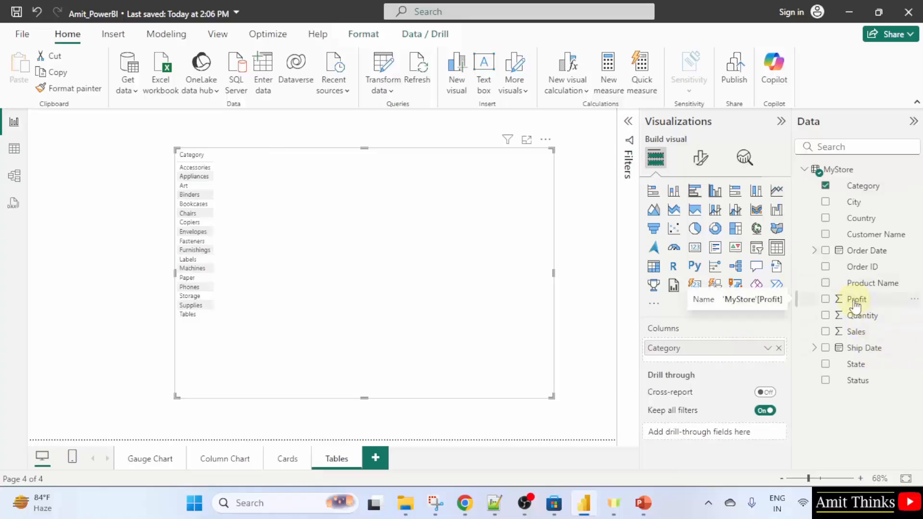
{"action": "left_click_drag", "start_coordinate": [856, 303], "coordinate": [706, 365]}
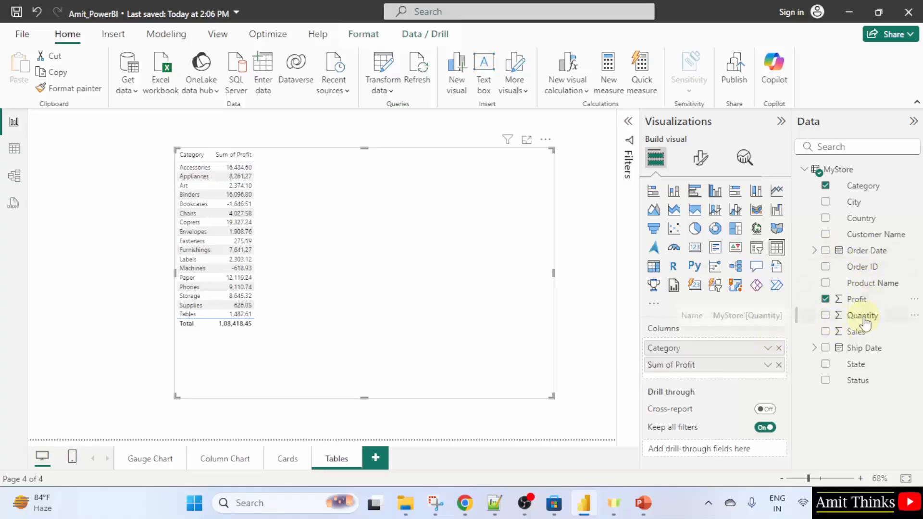
{"action": "left_click_drag", "start_coordinate": [858, 316], "coordinate": [732, 373]}
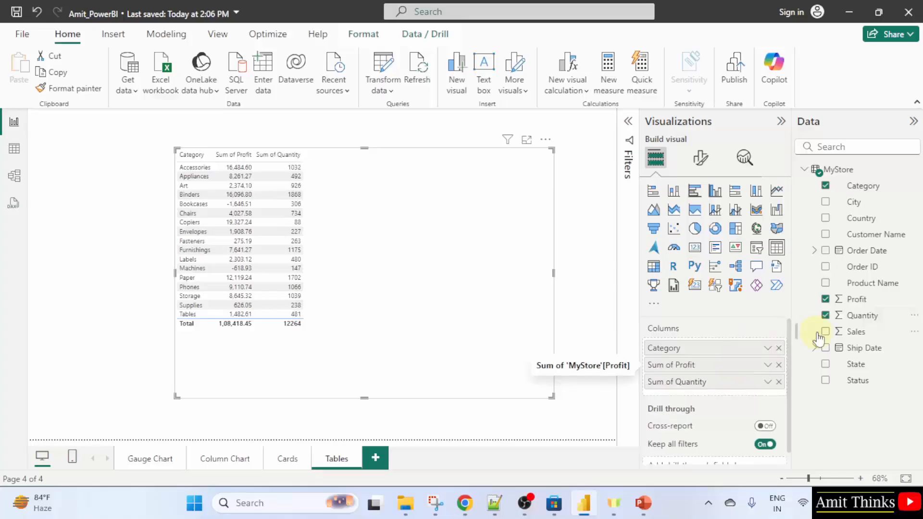
{"action": "left_click_drag", "start_coordinate": [852, 331], "coordinate": [730, 392]}
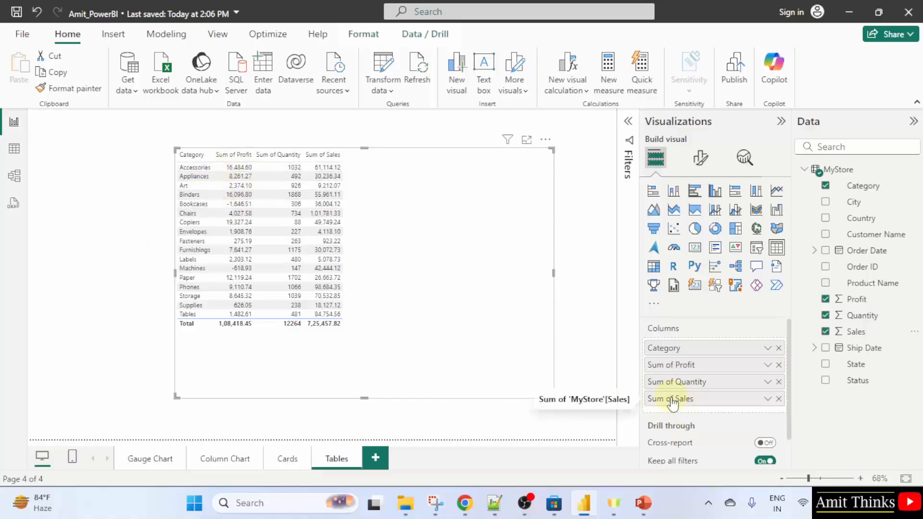
{"action": "left_click_drag", "start_coordinate": [672, 404], "coordinate": [673, 365]}
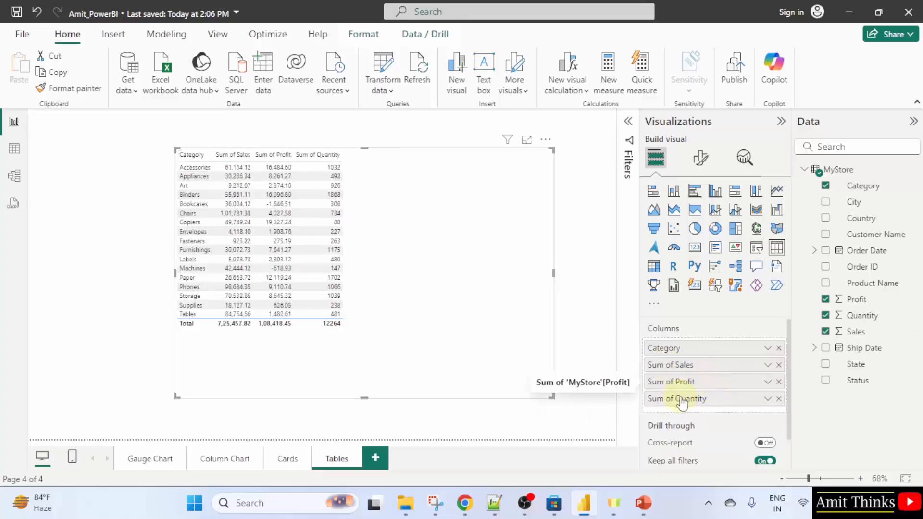
{"action": "left_click_drag", "start_coordinate": [681, 404], "coordinate": [675, 379]}
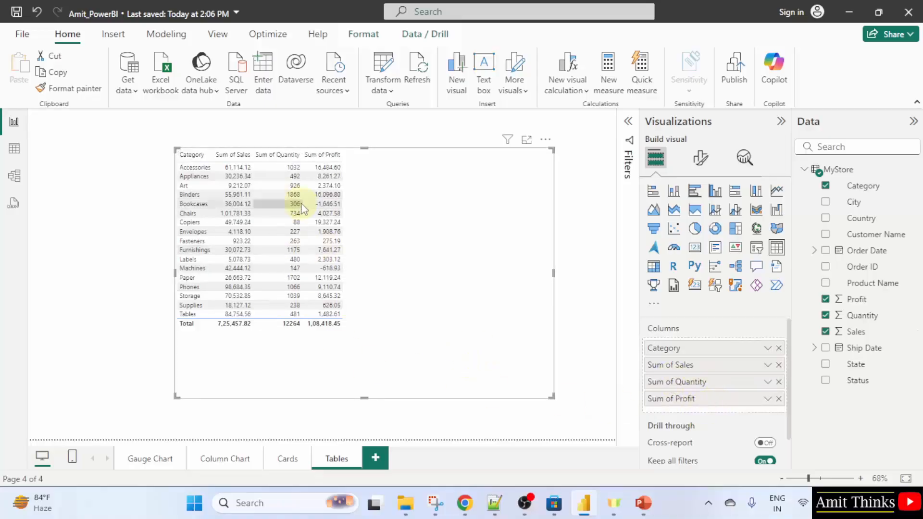
Shrink the table visual and move it towards the canvas centre
{"action": "left_click_drag", "start_coordinate": [551, 395], "coordinate": [459, 380]}
{"action": "left_click_drag", "start_coordinate": [411, 252], "coordinate": [519, 247]}
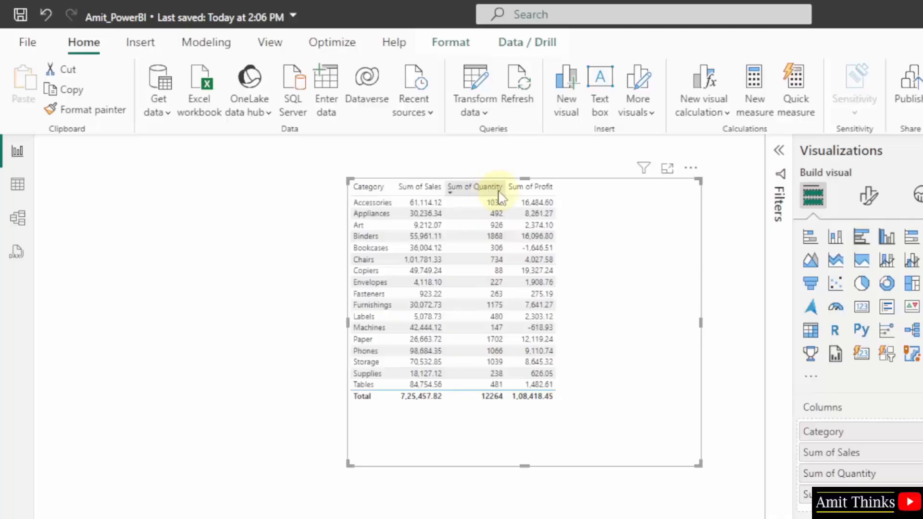
Sort the table by Sum of Quantity in ascending order
{"action": "left_click", "coordinate": [452, 189]}
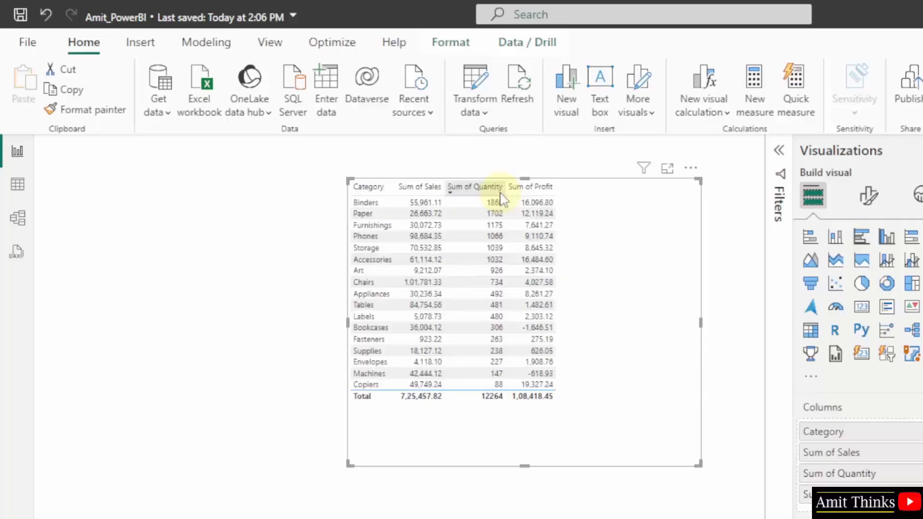
{"action": "left_click", "coordinate": [470, 193]}
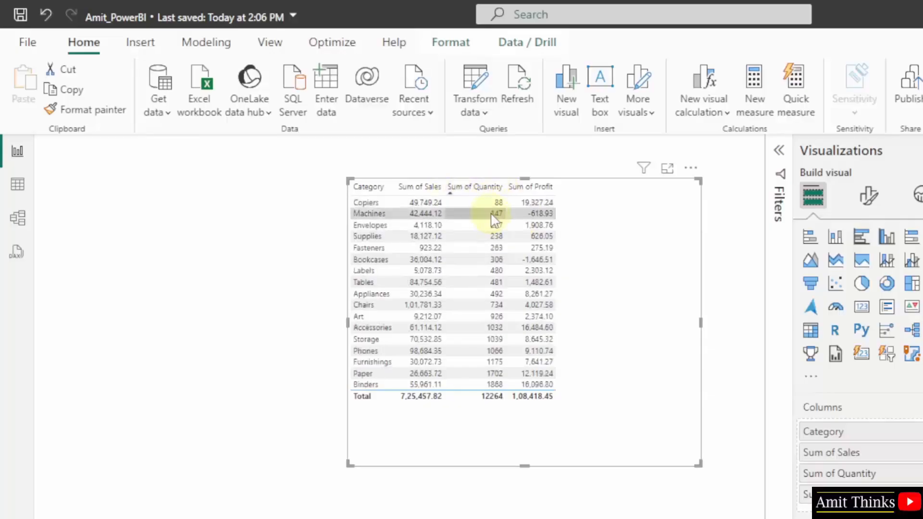
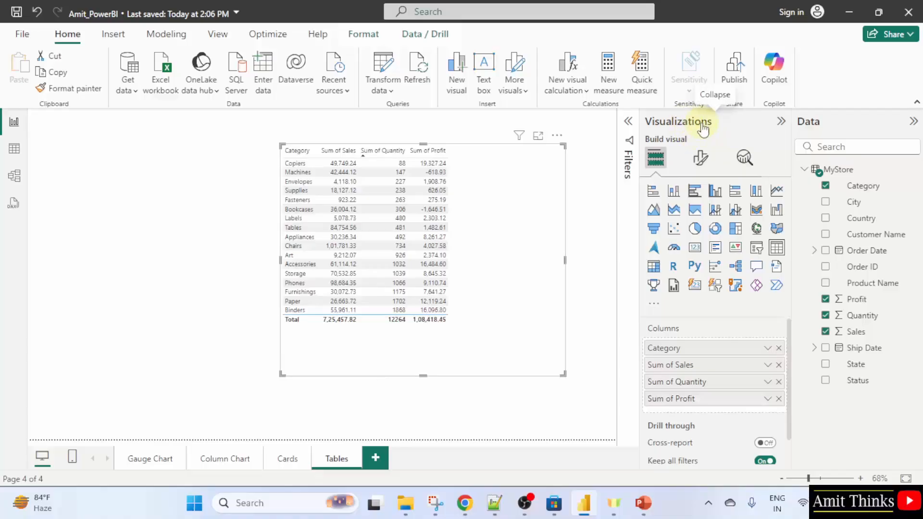
Set the table's value font size to 14 and enlarge the table visual on the canvas
{"action": "left_click", "coordinate": [701, 159]}
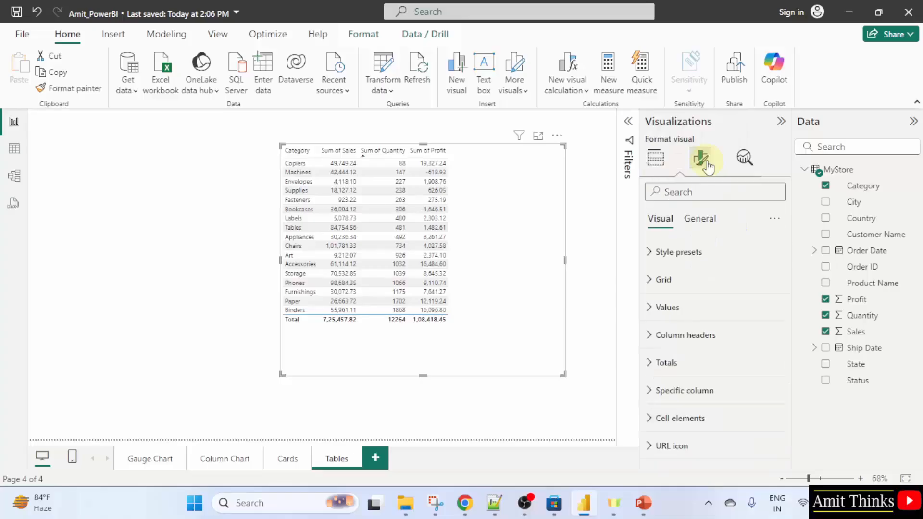
{"action": "left_click", "coordinate": [708, 313]}
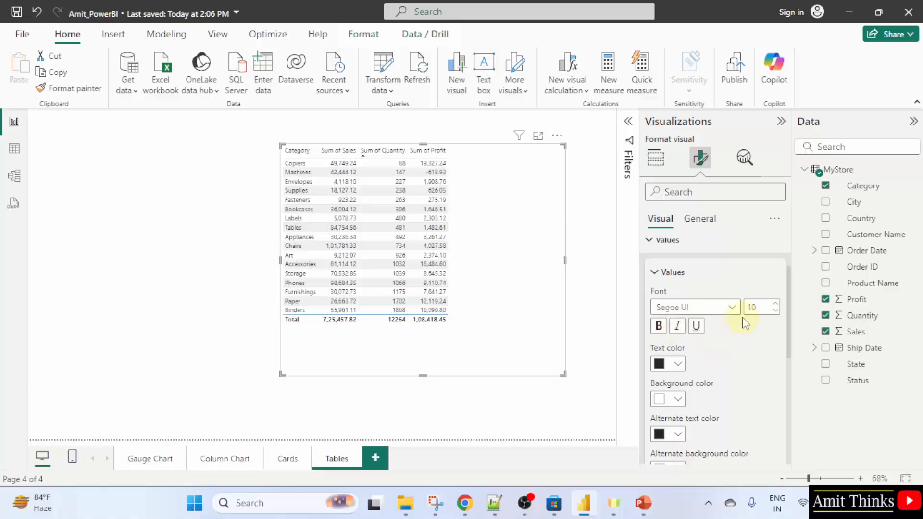
{"action": "left_click", "coordinate": [759, 309]}
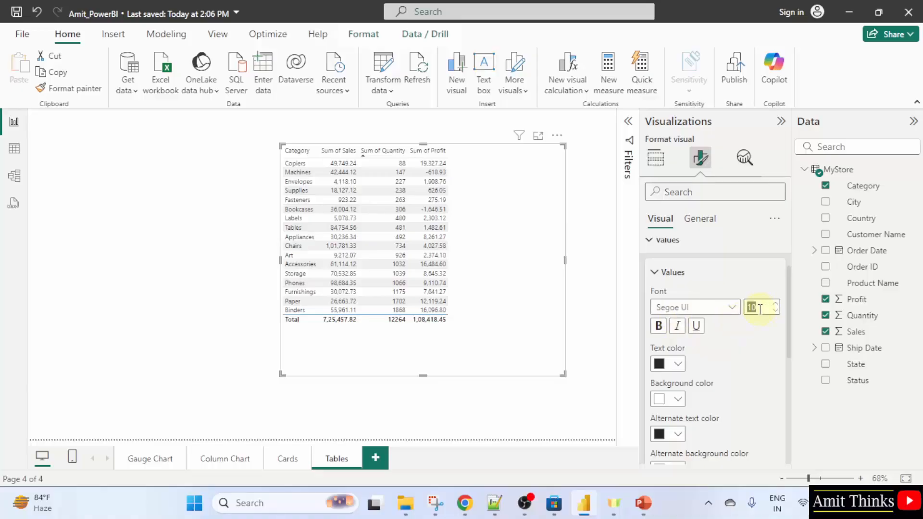
{"action": "type", "text": "14"}
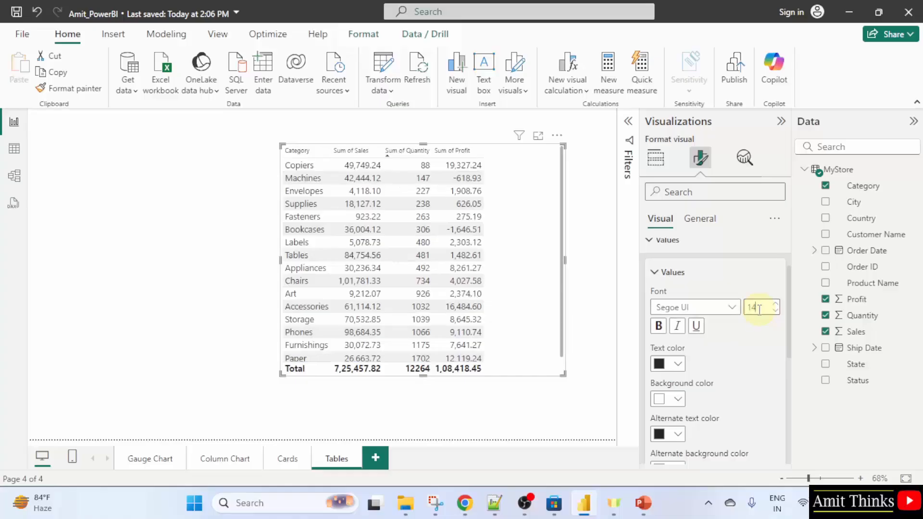
{"action": "left_click_drag", "start_coordinate": [563, 374], "coordinate": [593, 418]}
{"action": "left_click_drag", "start_coordinate": [568, 345], "coordinate": [556, 336]}
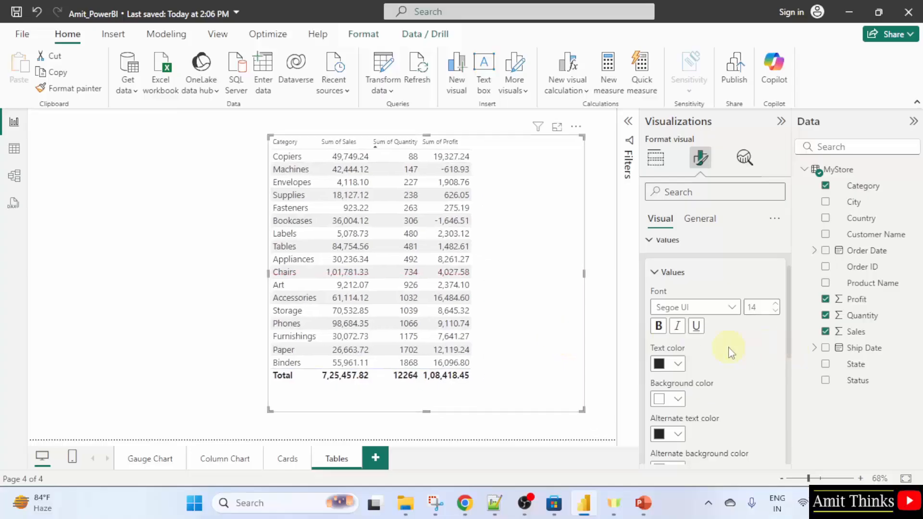
Set the table values' text color to dark blue and background color to orange
{"action": "scroll", "coordinate": [731, 354], "scroll_direction": "down", "scroll_amount": 3}
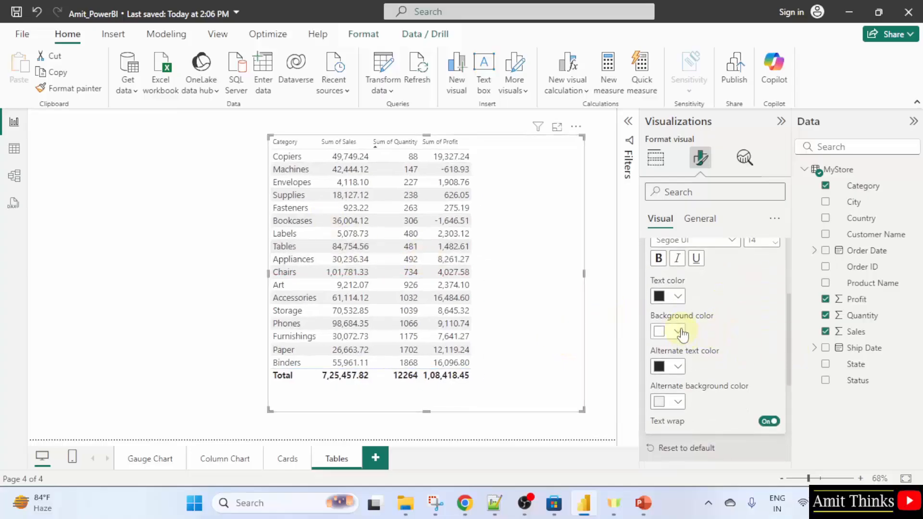
{"action": "left_click", "coordinate": [678, 297]}
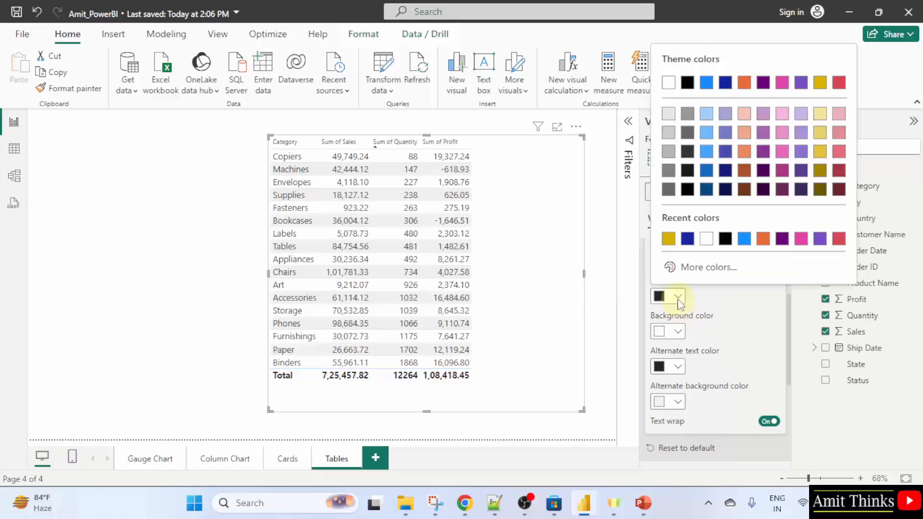
{"action": "left_click", "coordinate": [728, 84]}
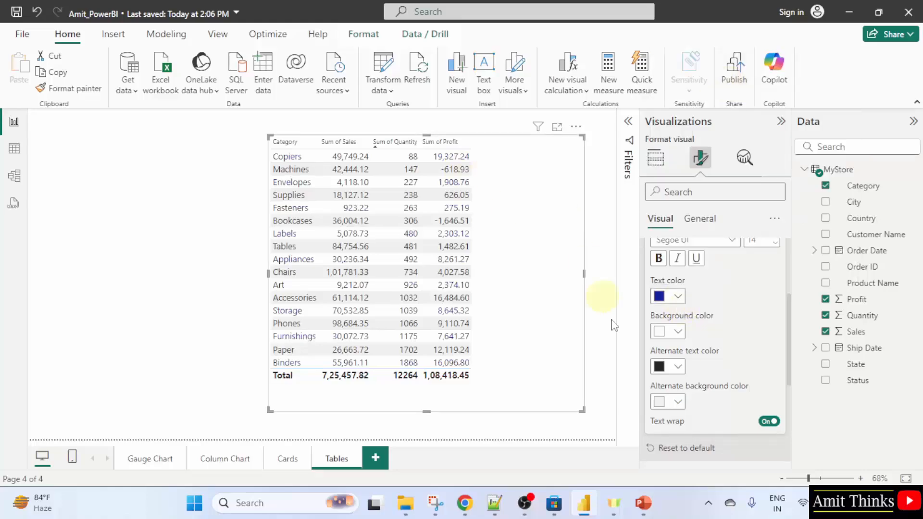
{"action": "left_click", "coordinate": [678, 332]}
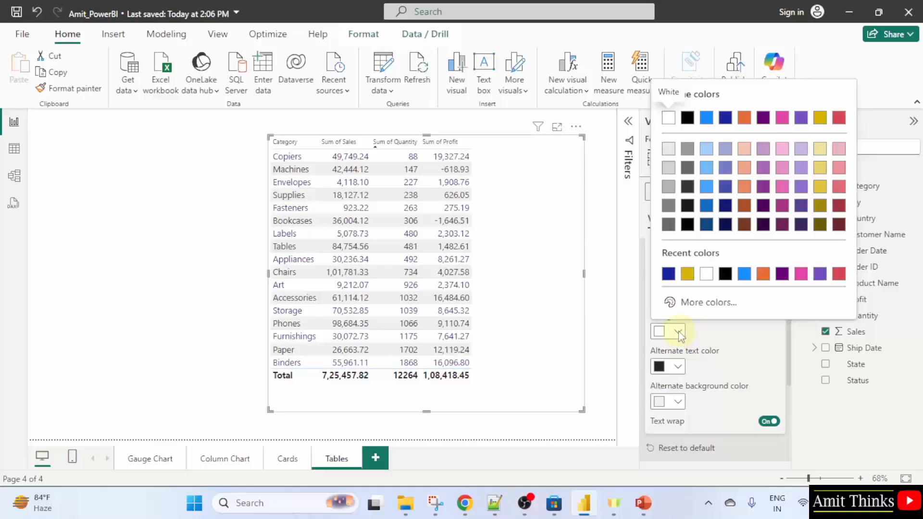
{"action": "left_click", "coordinate": [745, 119]}
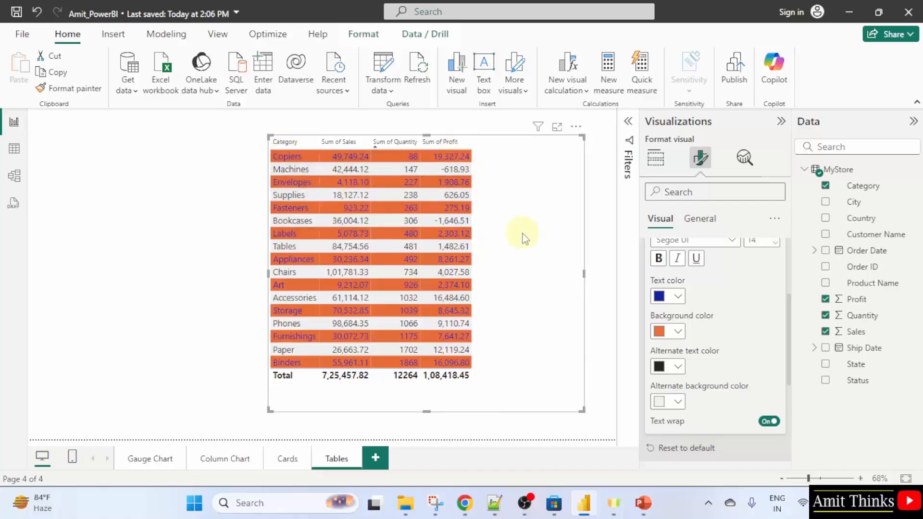
Set the table's column header font size to 15
{"action": "left_click", "coordinate": [597, 243]}
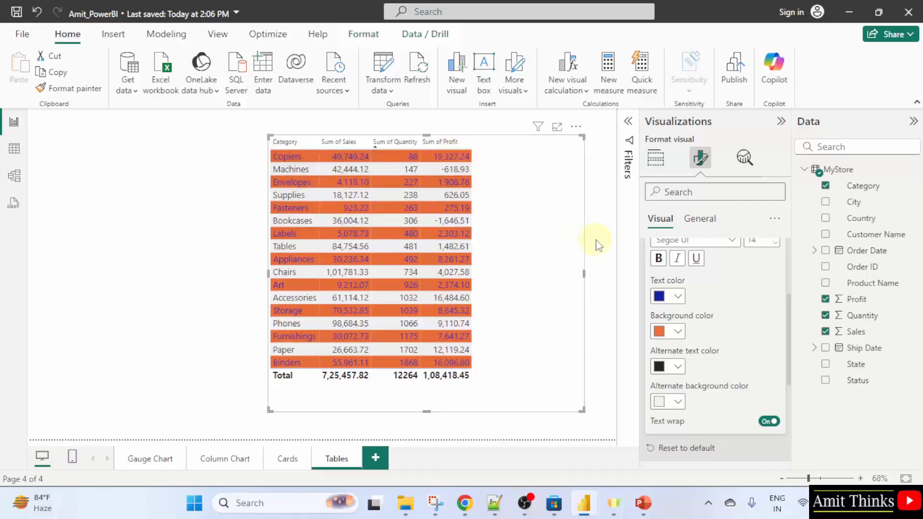
{"action": "left_click", "coordinate": [519, 197]}
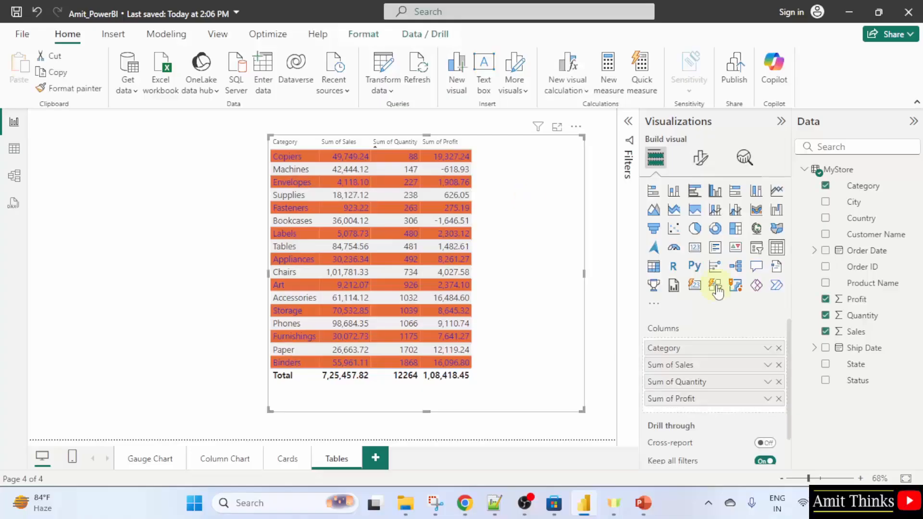
{"action": "left_click", "coordinate": [699, 159]}
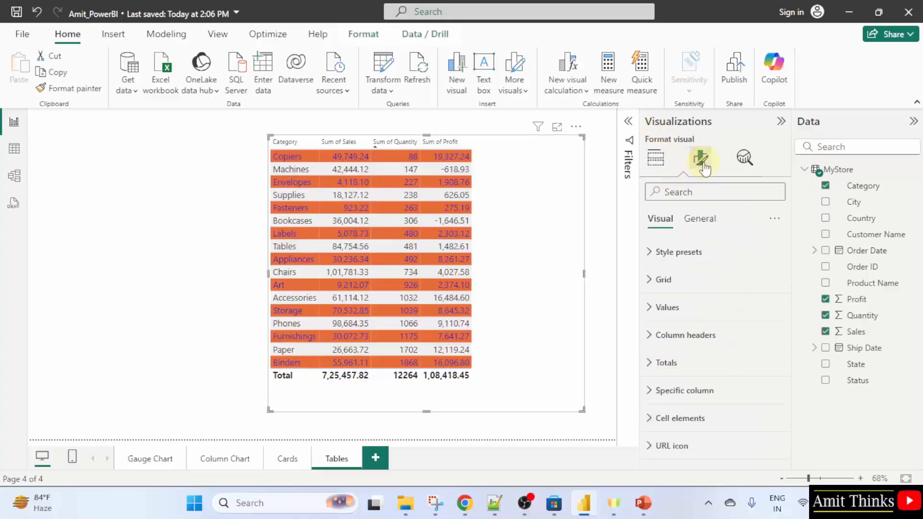
{"action": "left_click", "coordinate": [735, 332]}
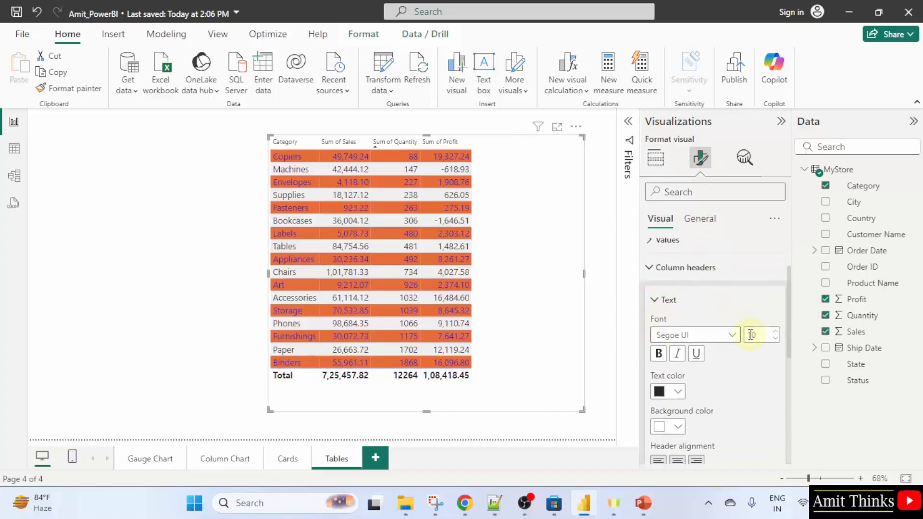
{"action": "double_click", "coordinate": [764, 337]}
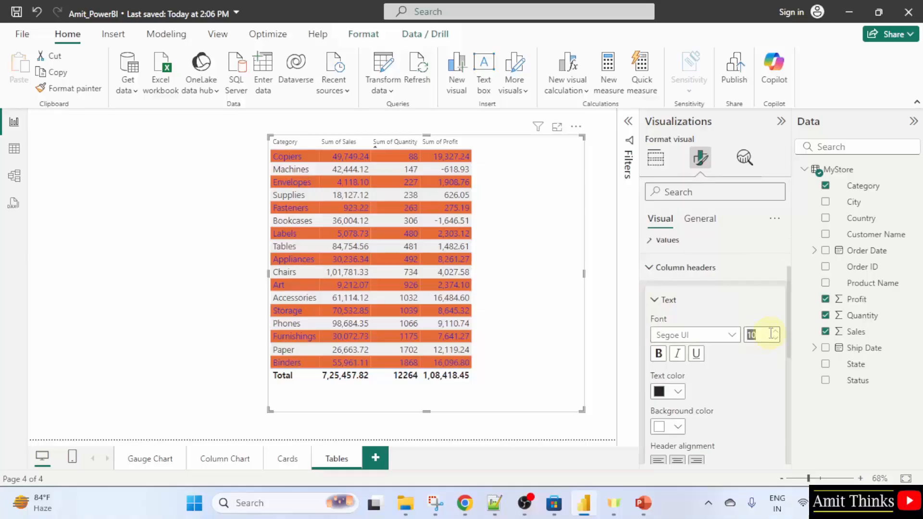
{"action": "type", "text": "15"}
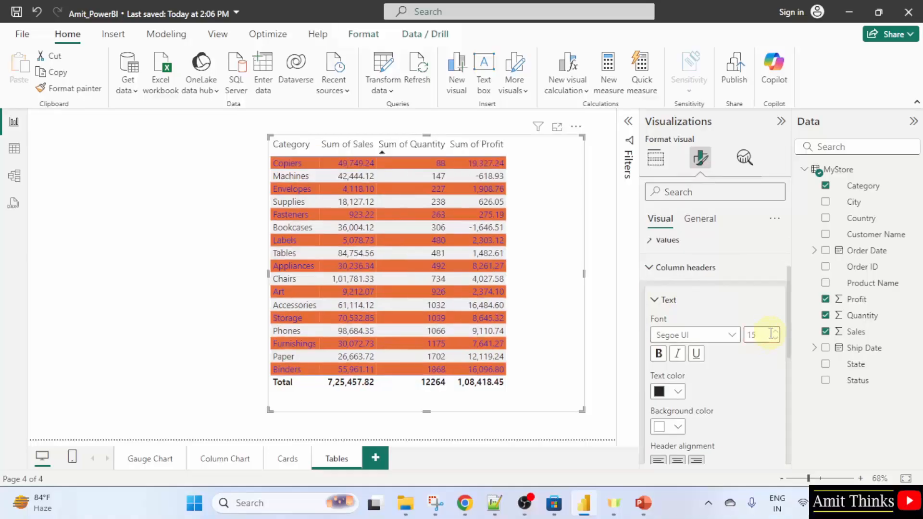
{"action": "key", "text": "BackSpace"}
{"action": "type", "text": "4"}
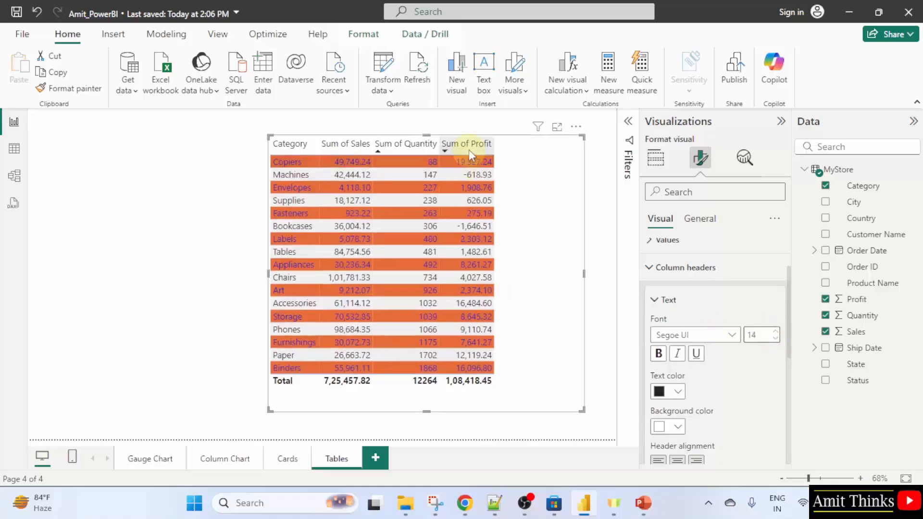
{"action": "key", "text": "BackSpace"}
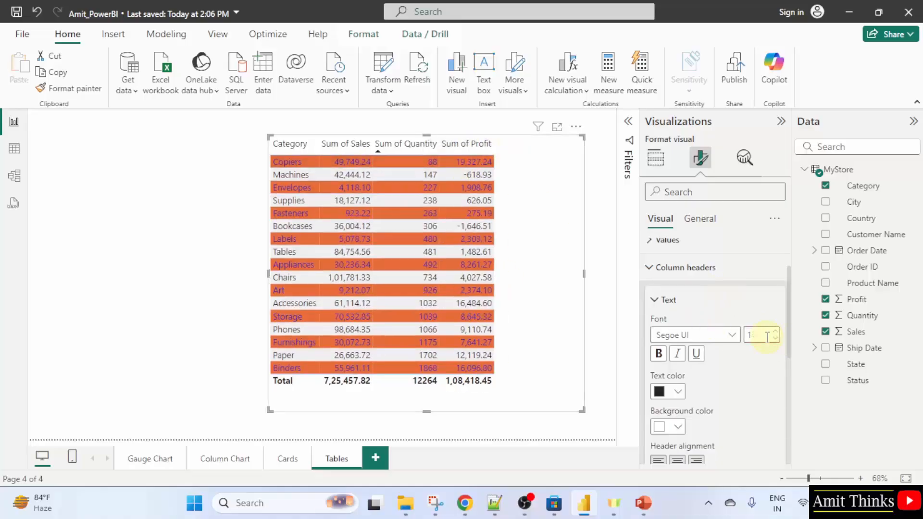
{"action": "type", "text": "5"}
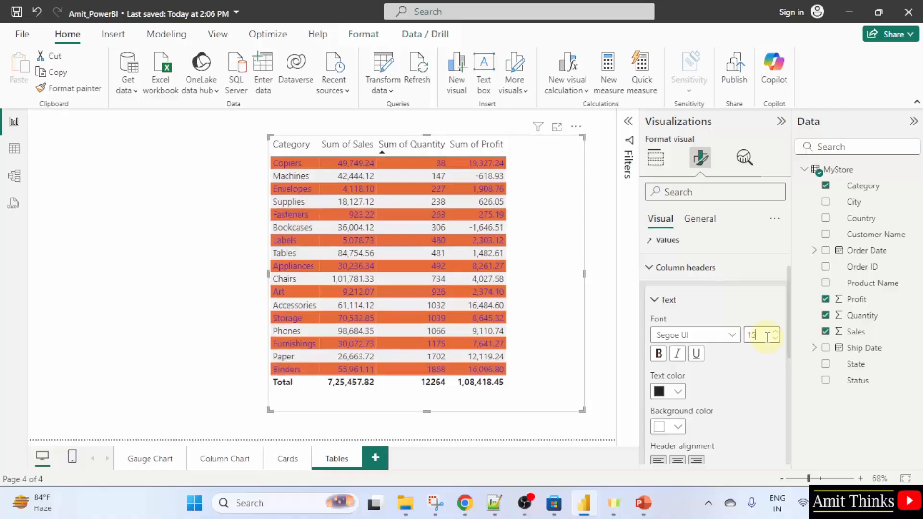
Give the column headers a black background and white text color
{"action": "scroll", "coordinate": [689, 425], "scroll_direction": "down", "scroll_amount": 2}
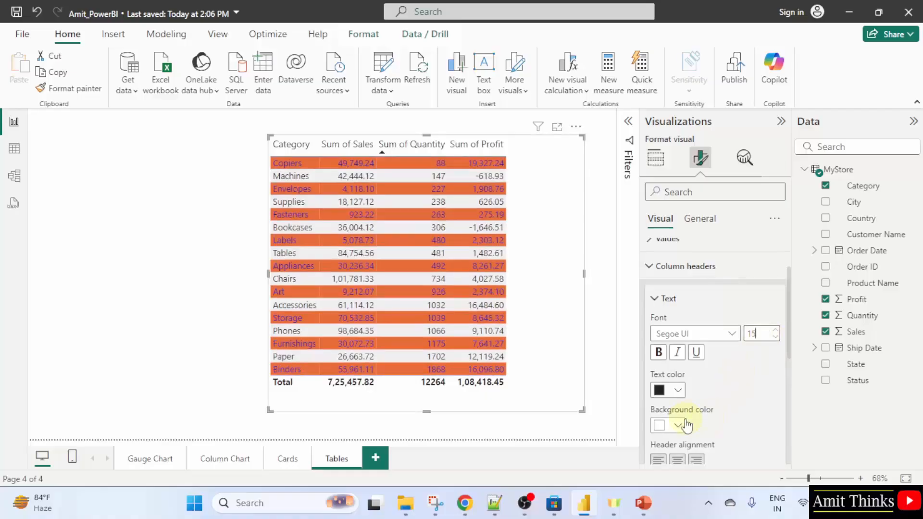
{"action": "left_click", "coordinate": [679, 365]}
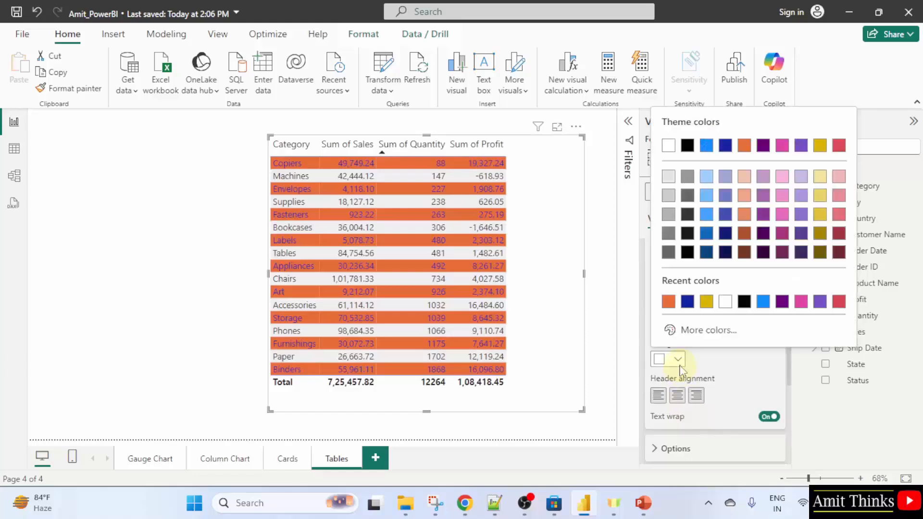
{"action": "left_click", "coordinate": [687, 145]}
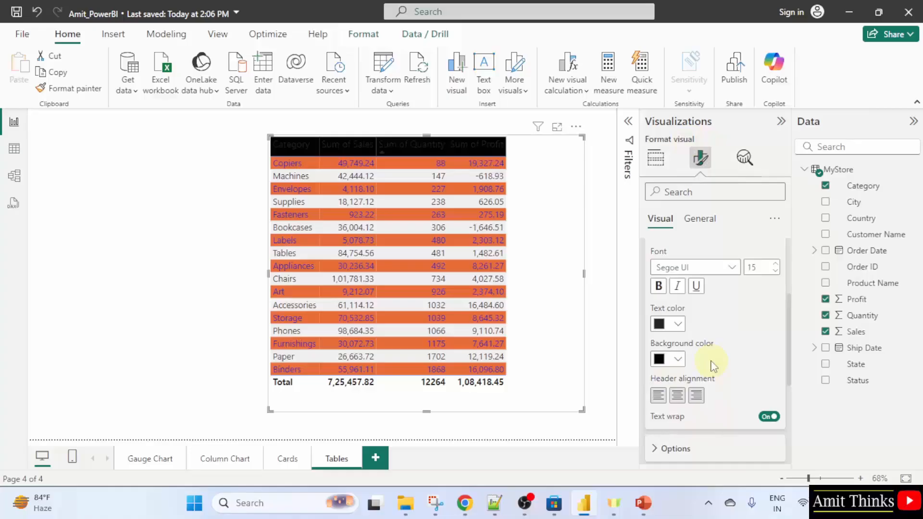
{"action": "left_click", "coordinate": [676, 324]}
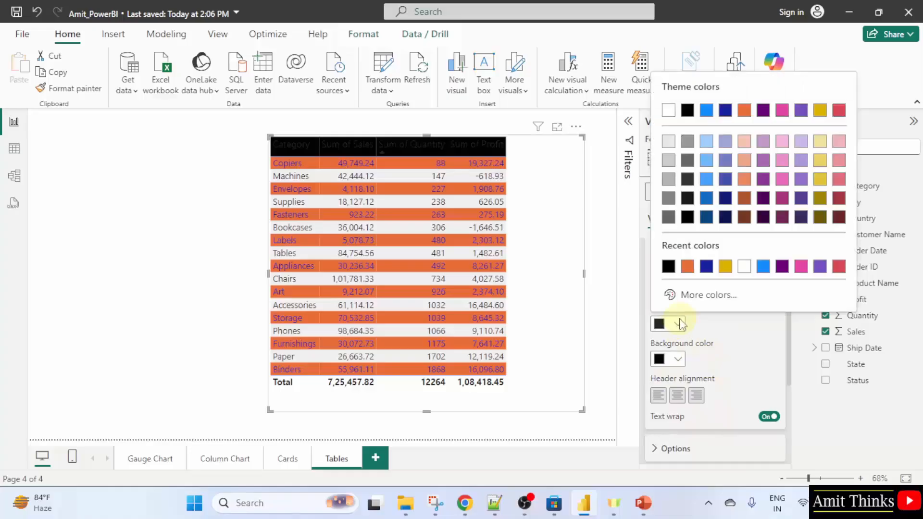
{"action": "left_click", "coordinate": [668, 112]}
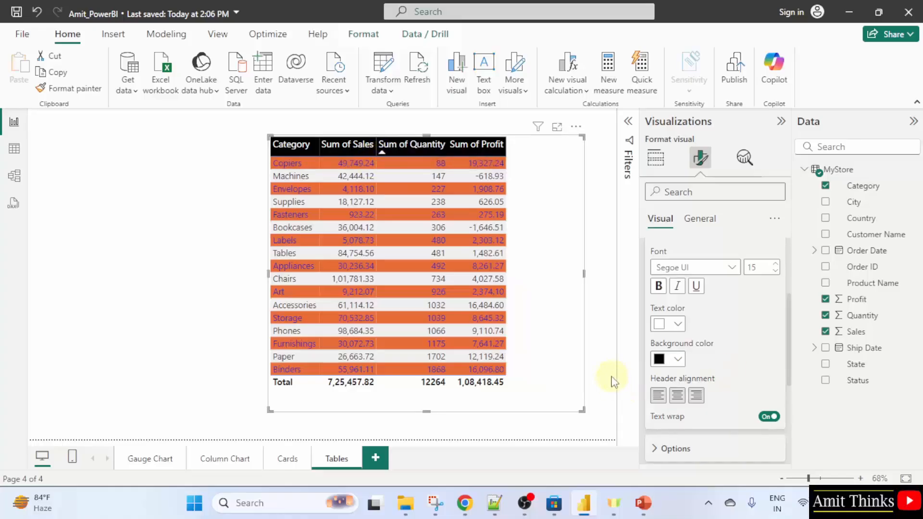
Apply the Flashy rows style preset to the table
{"action": "left_click", "coordinate": [603, 363]}
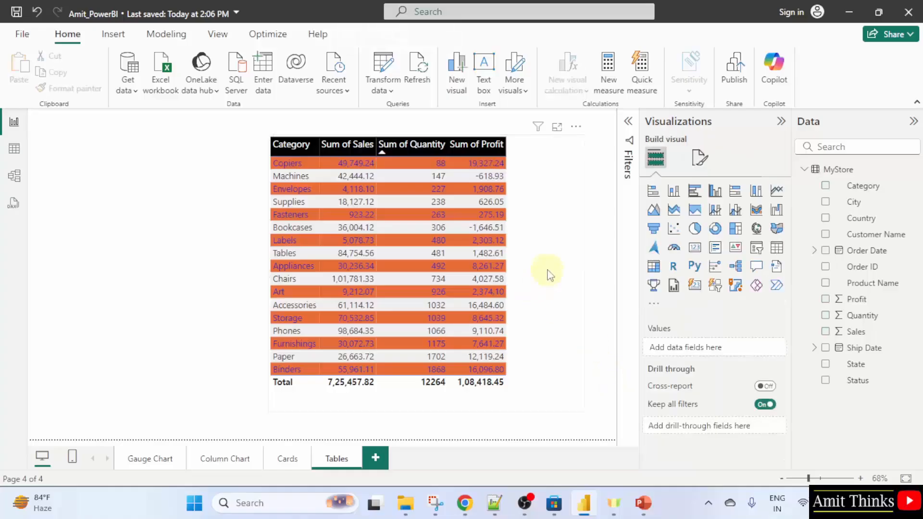
{"action": "left_click", "coordinate": [548, 274]}
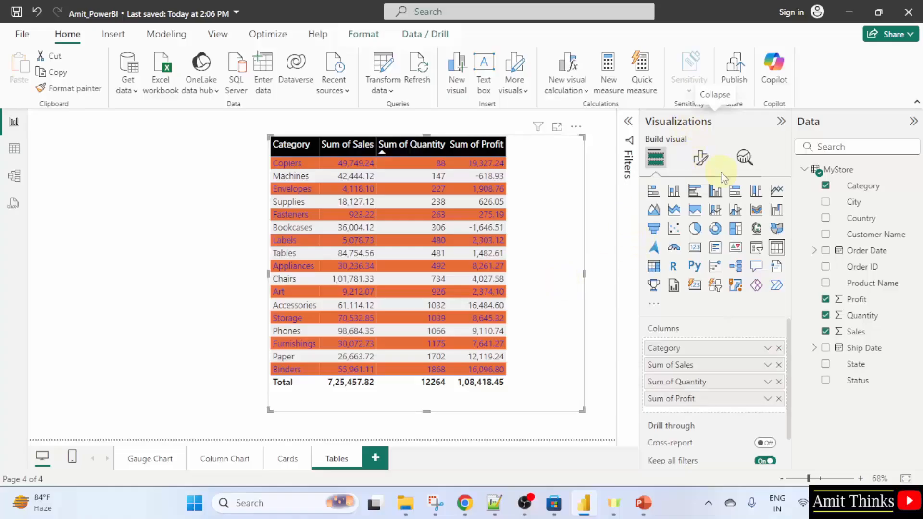
{"action": "left_click", "coordinate": [701, 158]}
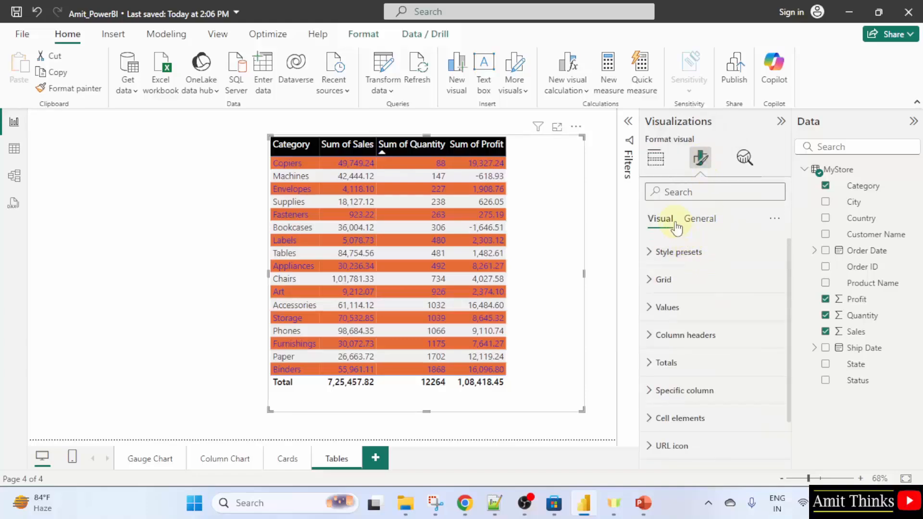
{"action": "left_click", "coordinate": [710, 254]}
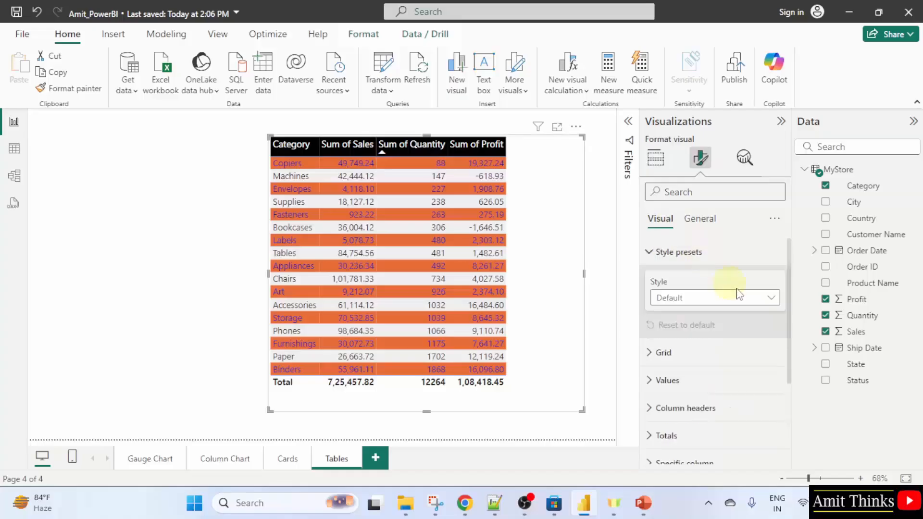
{"action": "left_click", "coordinate": [771, 302]}
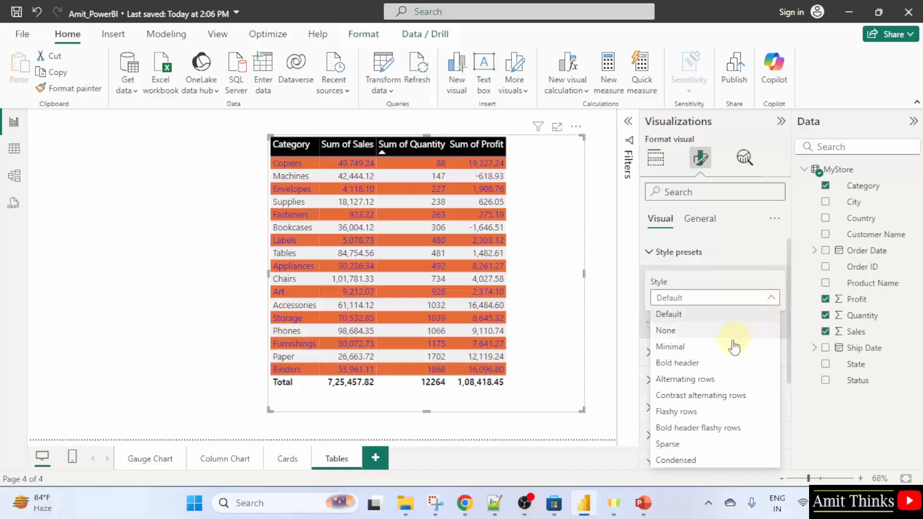
{"action": "left_click", "coordinate": [734, 413]}
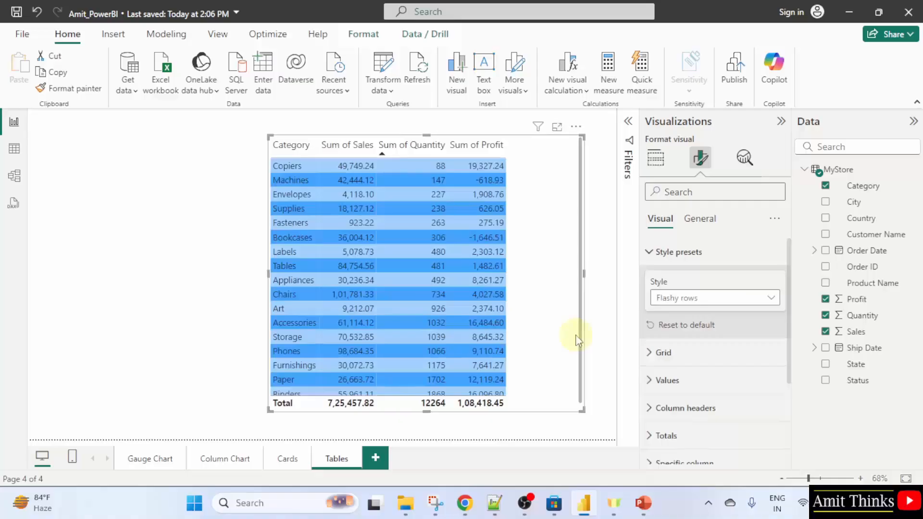
Switch the table's style preset back to Default
{"action": "scroll", "coordinate": [553, 327], "scroll_direction": "down", "scroll_amount": 1}
{"action": "scroll", "coordinate": [563, 327], "scroll_direction": "up", "scroll_amount": 1}
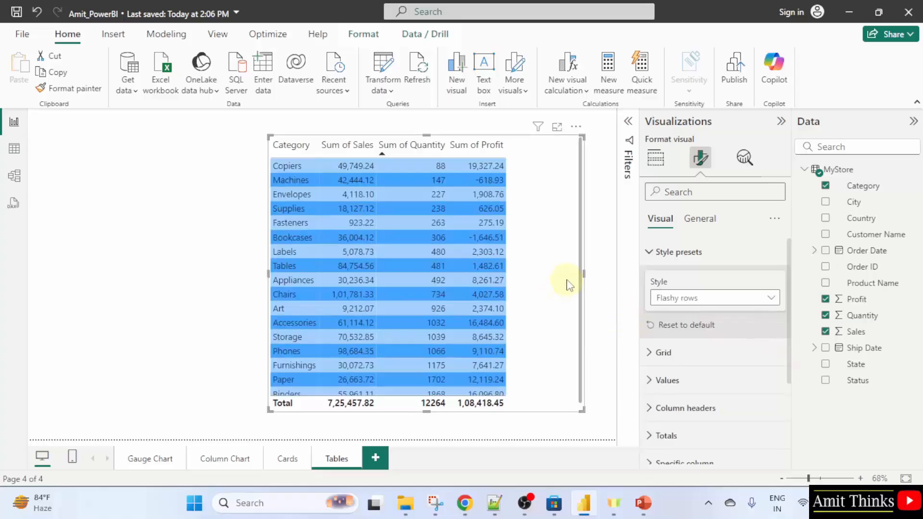
{"action": "left_click", "coordinate": [700, 299]}
{"action": "left_click", "coordinate": [701, 314]}
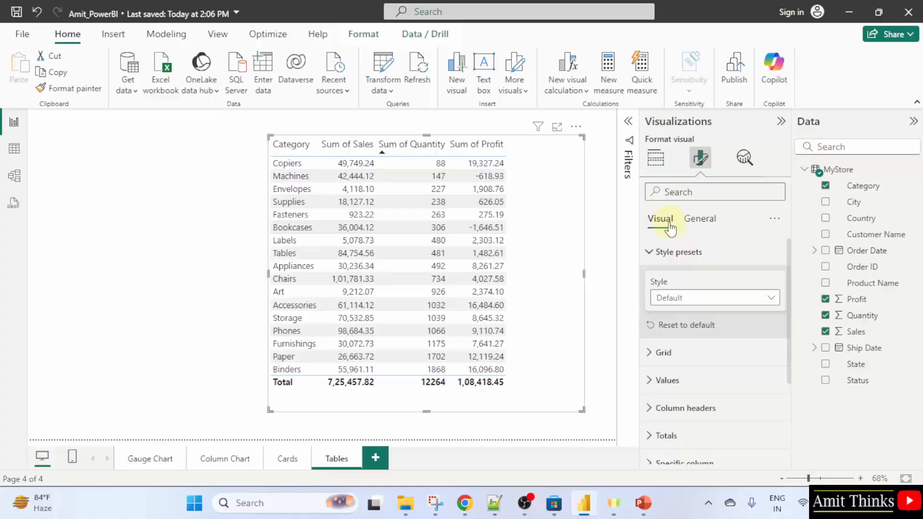
Turn on the table's title and set its text to "Profit by Category"
{"action": "left_click", "coordinate": [686, 221]}
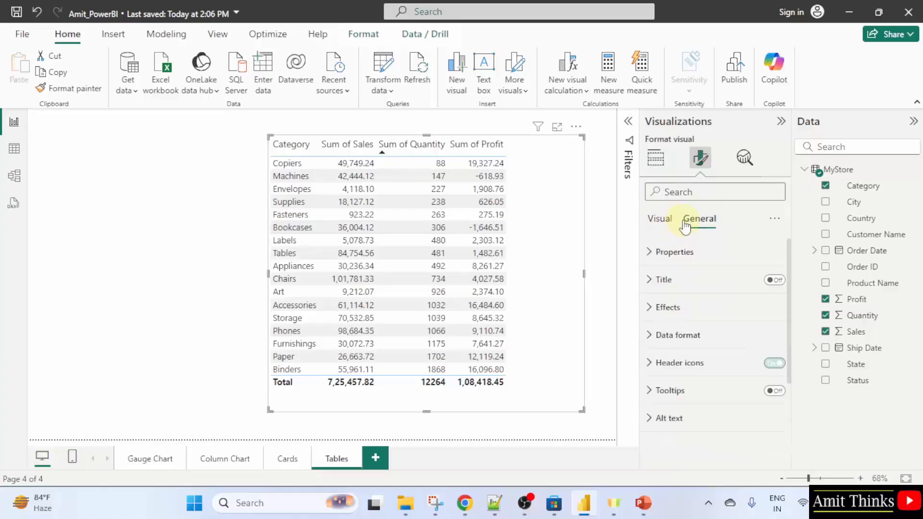
{"action": "left_click", "coordinate": [775, 284]}
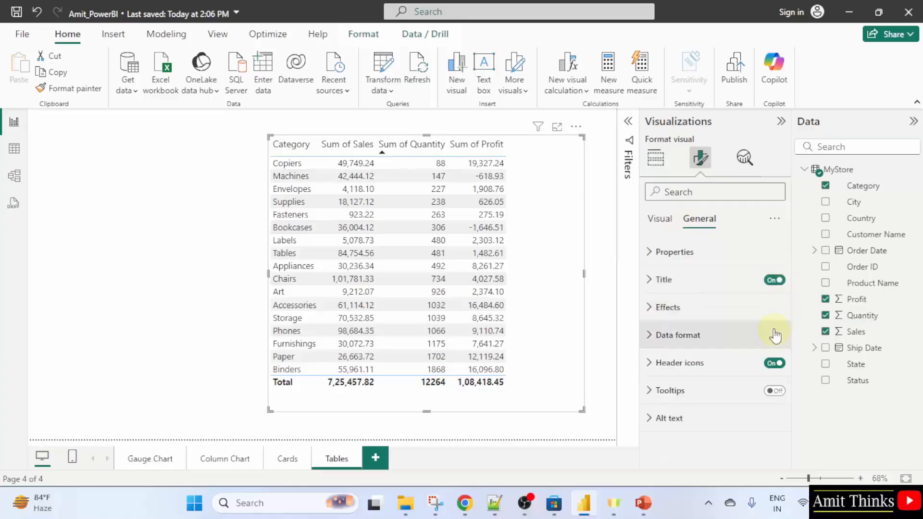
{"action": "left_click", "coordinate": [715, 287]}
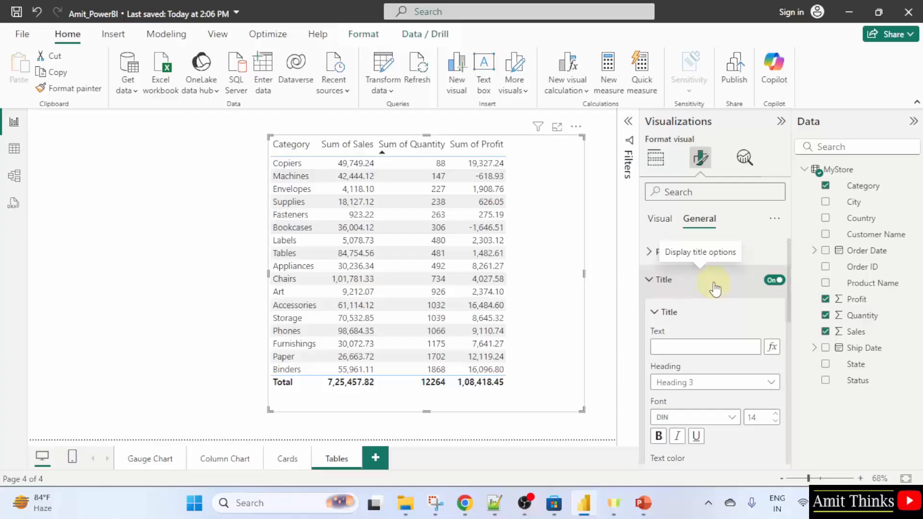
{"action": "left_click", "coordinate": [713, 347]}
{"action": "type", "text": "P"}
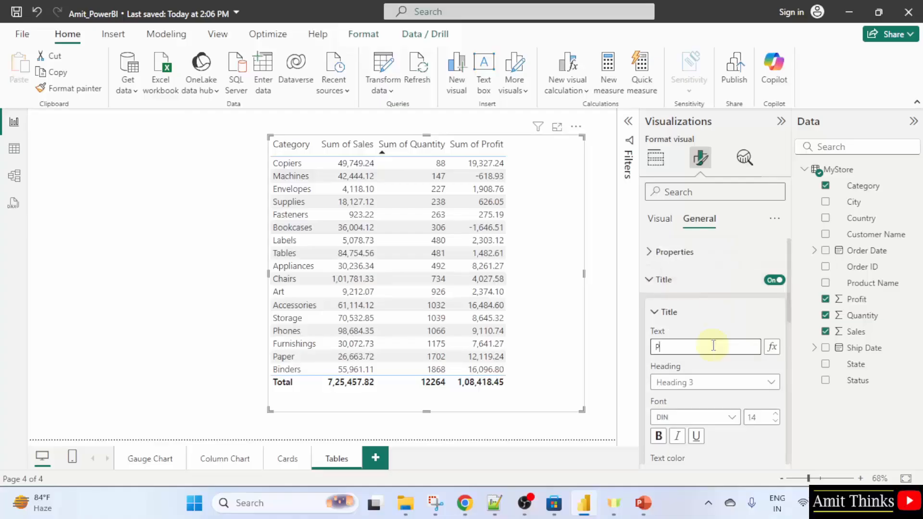
{"action": "type", "text": "rofit by"}
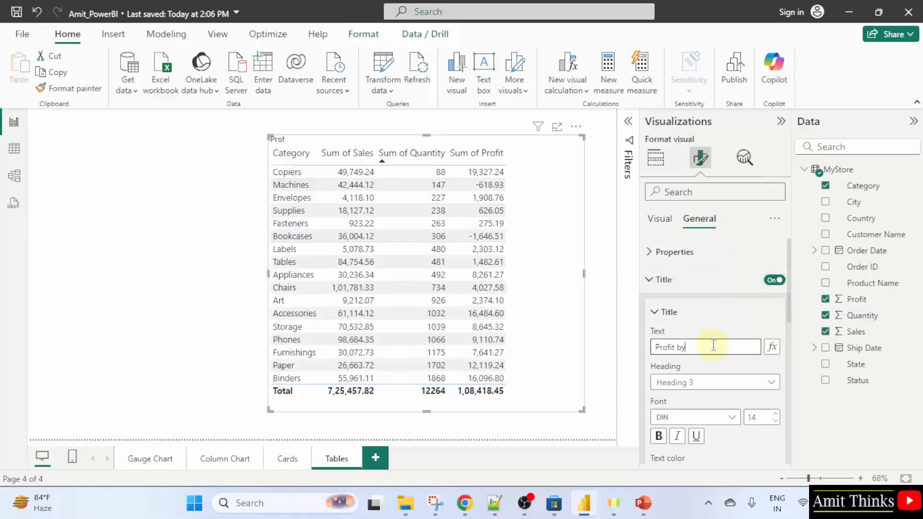
{"action": "type", "text": " Category"}
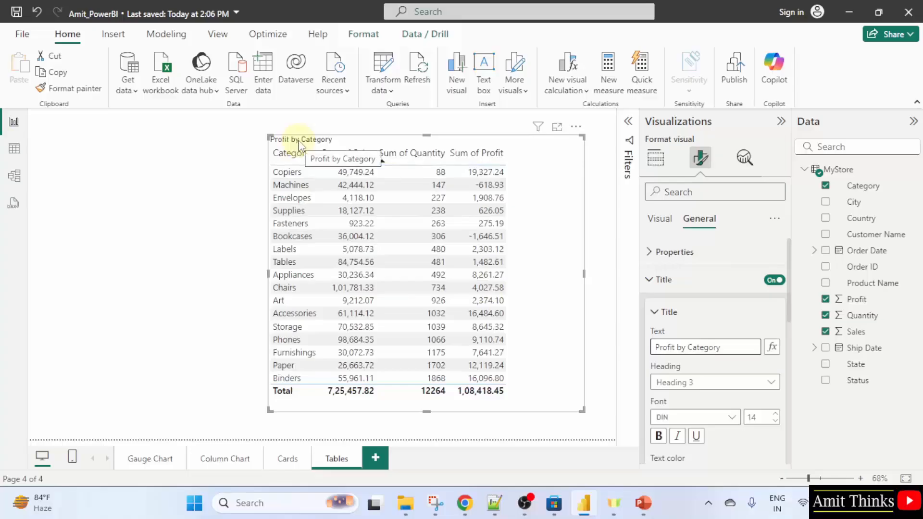
Change the table title's heading level to Heading 2
{"action": "left_click", "coordinate": [700, 383]}
{"action": "left_click", "coordinate": [689, 315]}
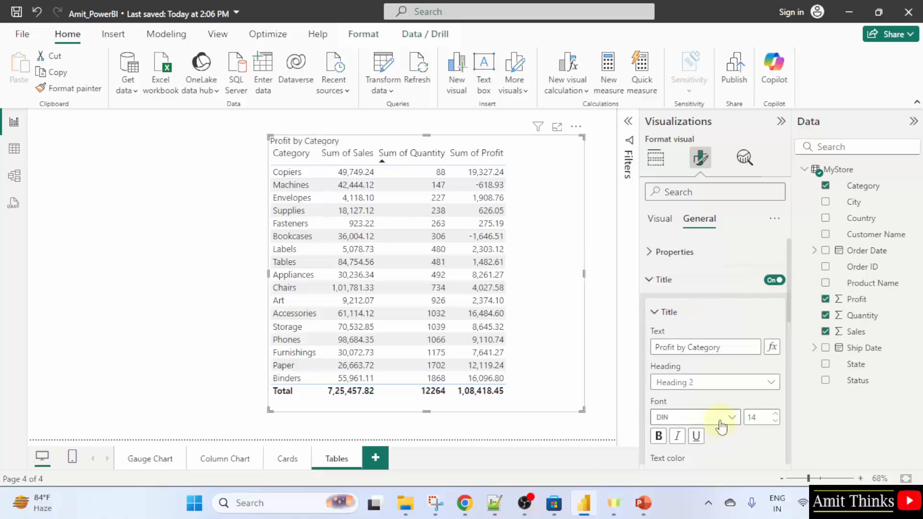
Give the table title a gold (#D9B300, Theme color 7) background color
{"action": "scroll", "coordinate": [725, 419], "scroll_direction": "down", "scroll_amount": 2}
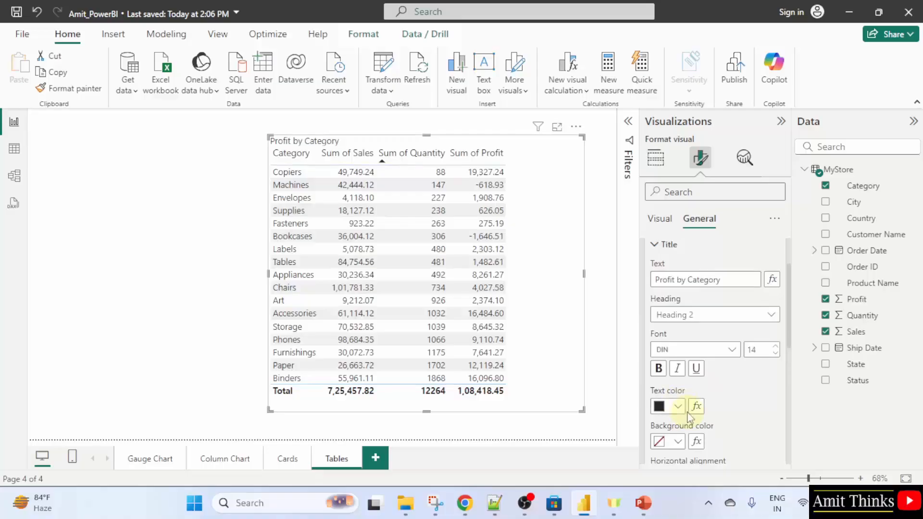
{"action": "left_click", "coordinate": [678, 442]}
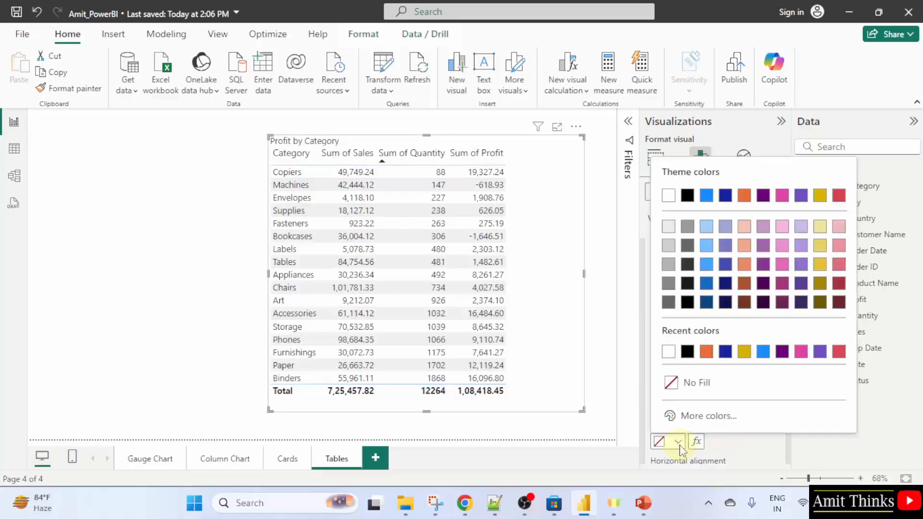
{"action": "left_click", "coordinate": [821, 196]}
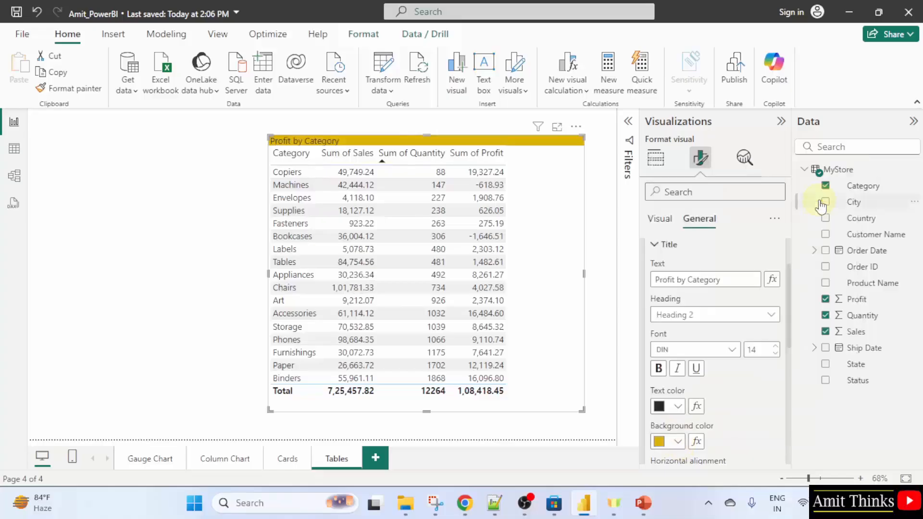
Make the table title text bold and center-aligned
{"action": "left_click", "coordinate": [596, 311]}
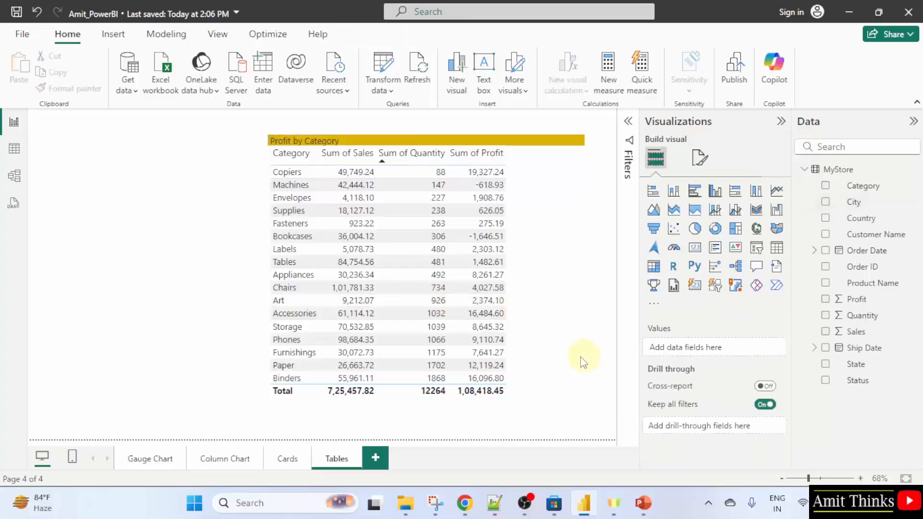
{"action": "left_click", "coordinate": [566, 380]}
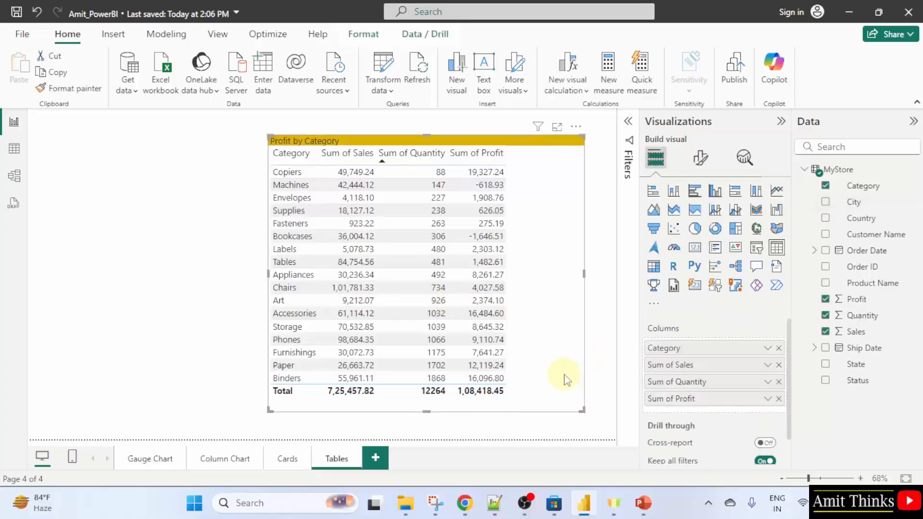
{"action": "scroll", "coordinate": [772, 390], "scroll_direction": "down", "scroll_amount": 1}
{"action": "left_click", "coordinate": [700, 158]}
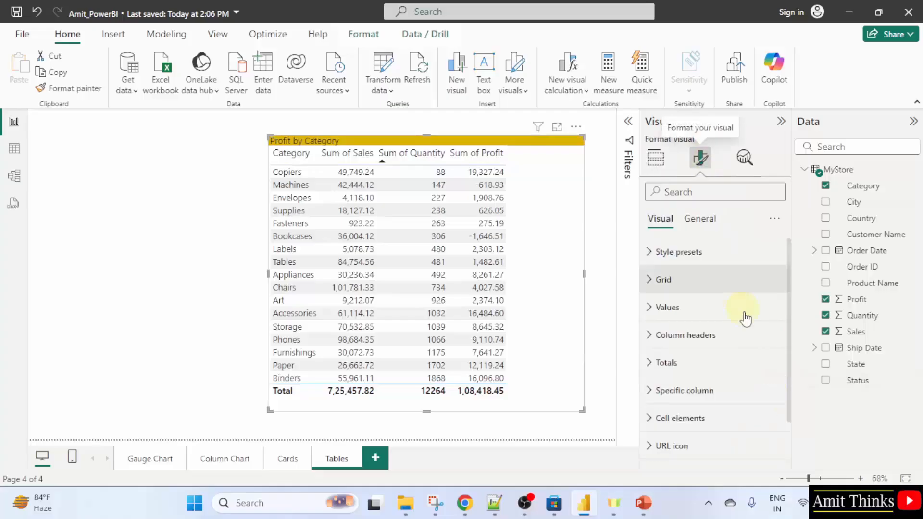
{"action": "scroll", "coordinate": [746, 318], "scroll_direction": "down", "scroll_amount": 2}
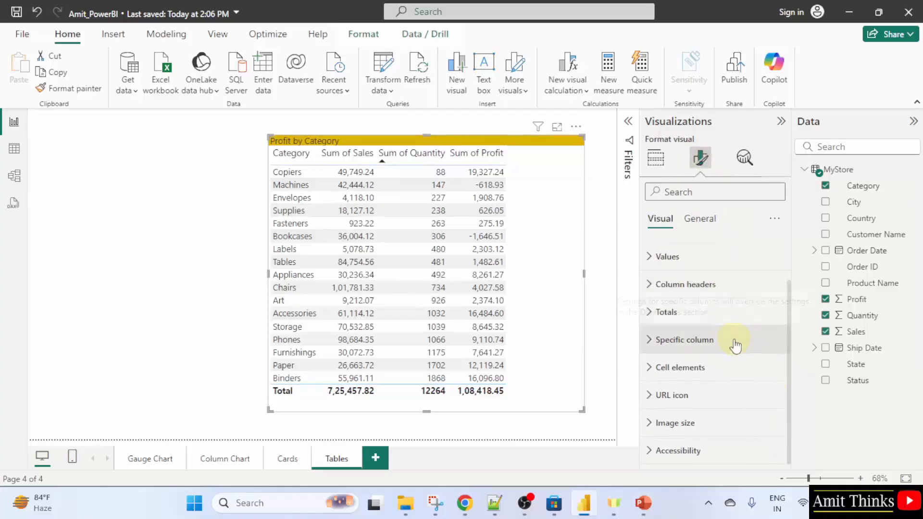
{"action": "scroll", "coordinate": [736, 343], "scroll_direction": "up", "scroll_amount": 2}
{"action": "left_click", "coordinate": [701, 221]}
{"action": "left_click", "coordinate": [736, 281]}
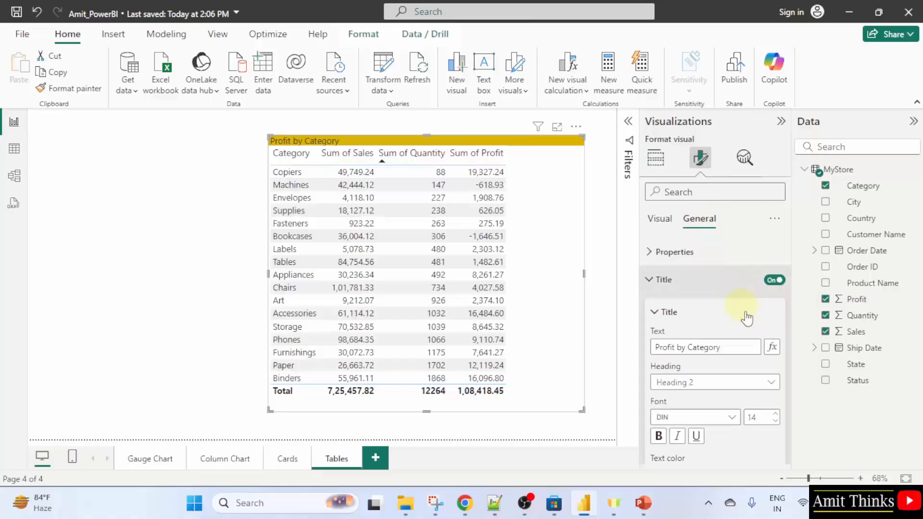
{"action": "scroll", "coordinate": [747, 318], "scroll_direction": "down", "scroll_amount": 3}
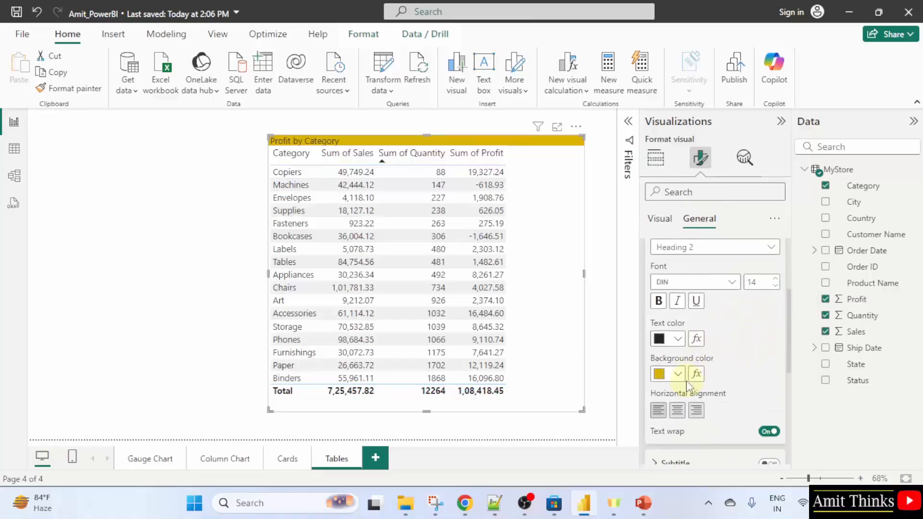
{"action": "left_click", "coordinate": [660, 301]}
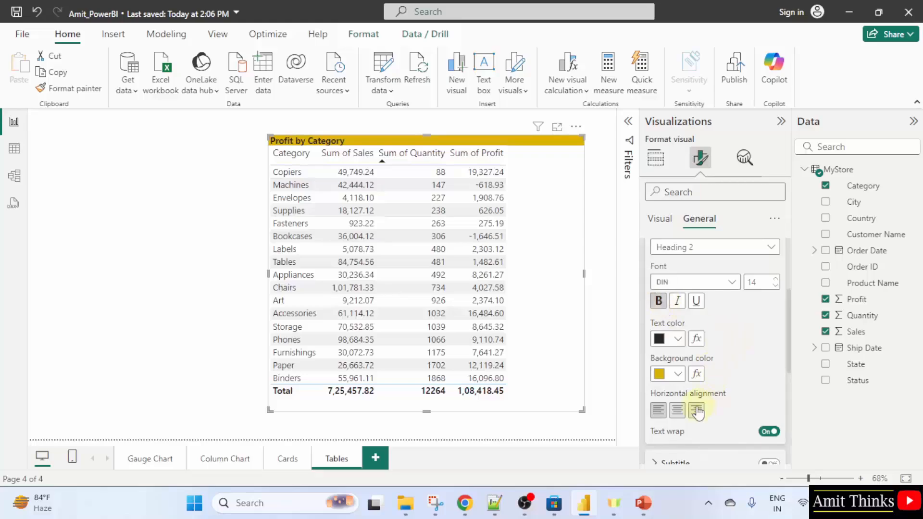
{"action": "left_click", "coordinate": [678, 411]}
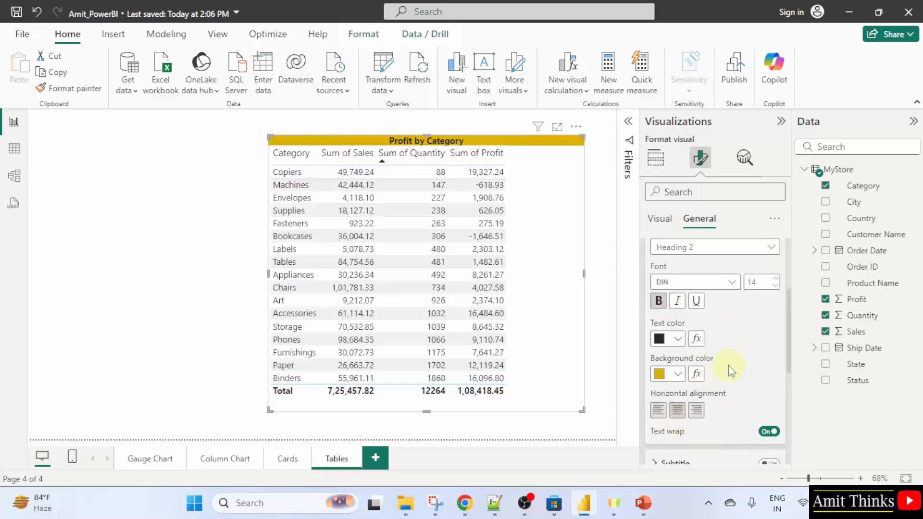
Set the table's column headers to white text on a black background
{"action": "scroll", "coordinate": [731, 368], "scroll_direction": "down", "scroll_amount": 3}
{"action": "scroll", "coordinate": [728, 365], "scroll_direction": "up", "scroll_amount": 7}
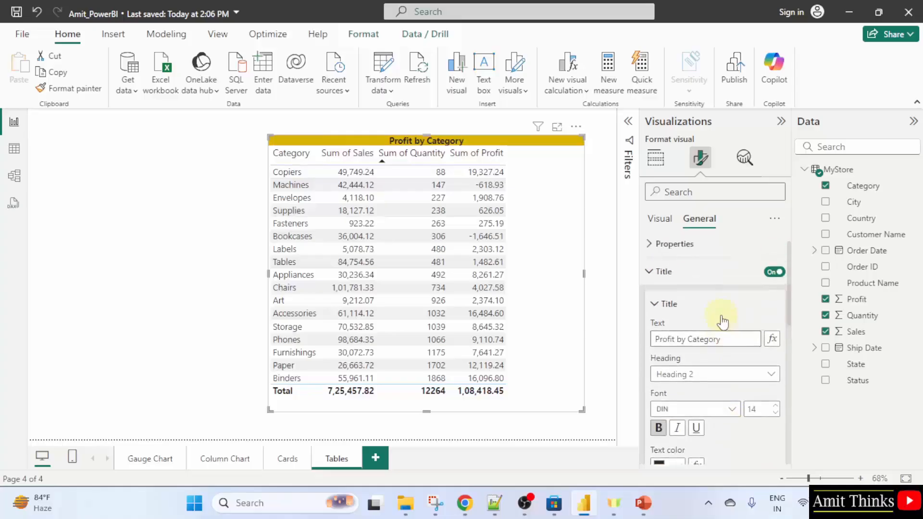
{"action": "scroll", "coordinate": [722, 320], "scroll_direction": "up", "scroll_amount": 1}
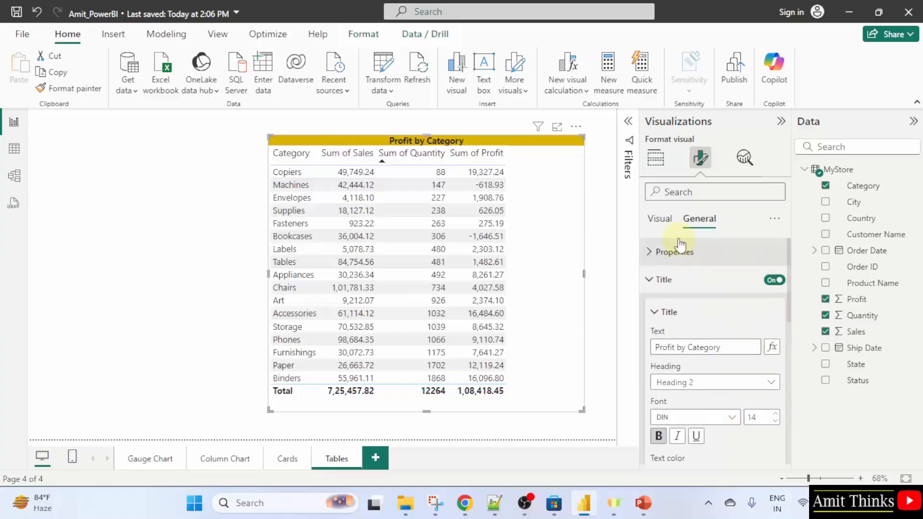
{"action": "left_click", "coordinate": [658, 218]}
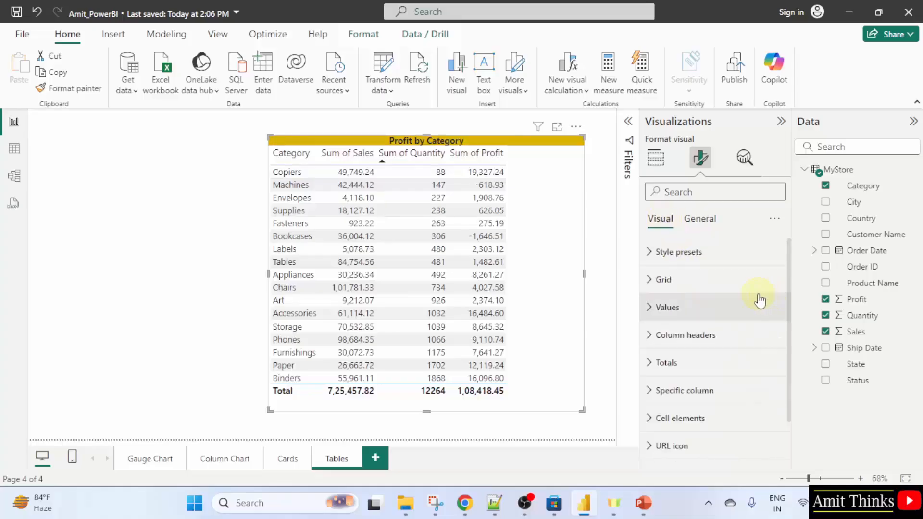
{"action": "left_click", "coordinate": [719, 340]}
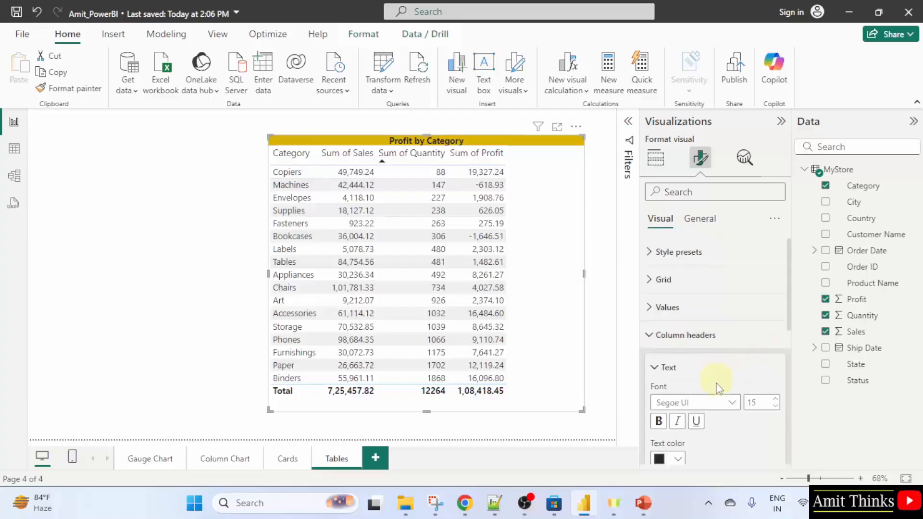
{"action": "scroll", "coordinate": [715, 404], "scroll_direction": "down", "scroll_amount": 1}
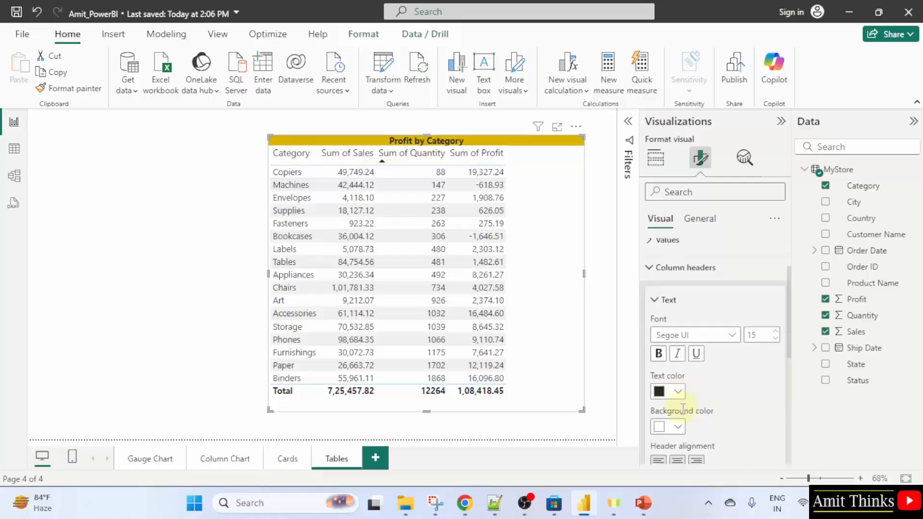
{"action": "left_click", "coordinate": [678, 392]}
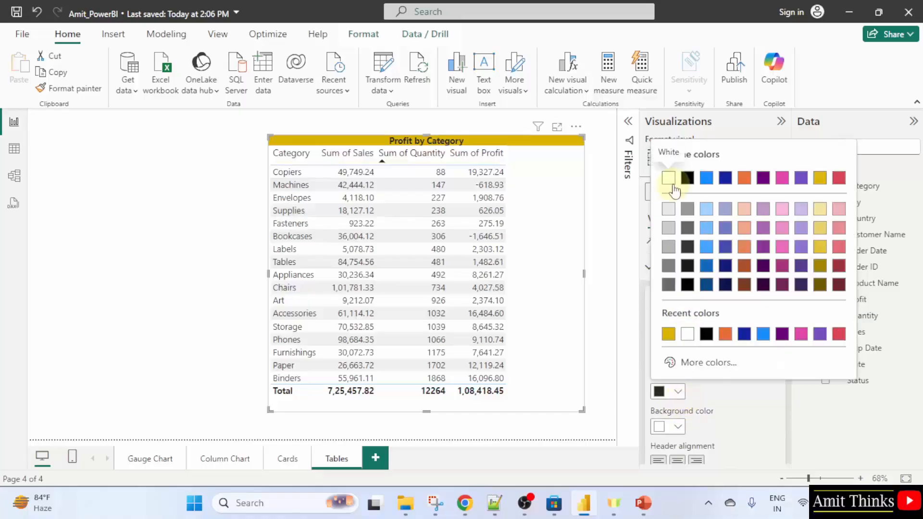
{"action": "left_click", "coordinate": [668, 177]}
{"action": "left_click", "coordinate": [677, 427]}
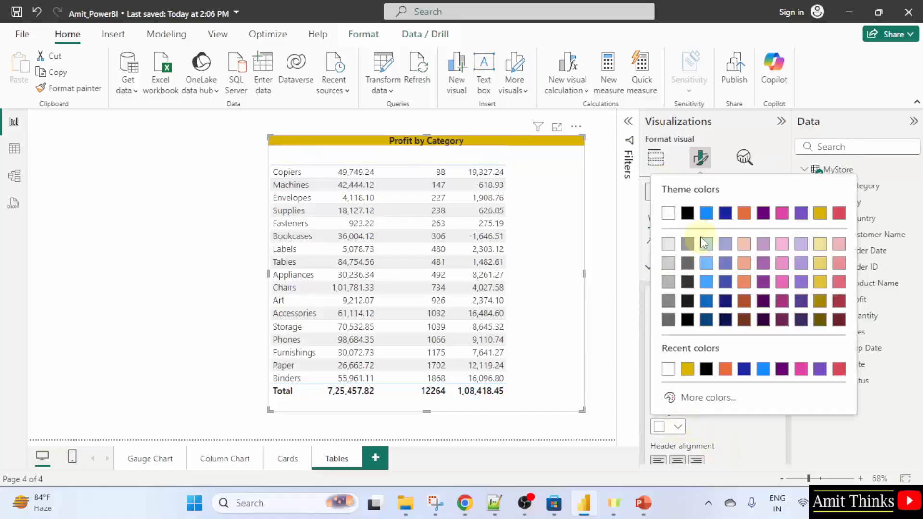
{"action": "left_click", "coordinate": [688, 213]}
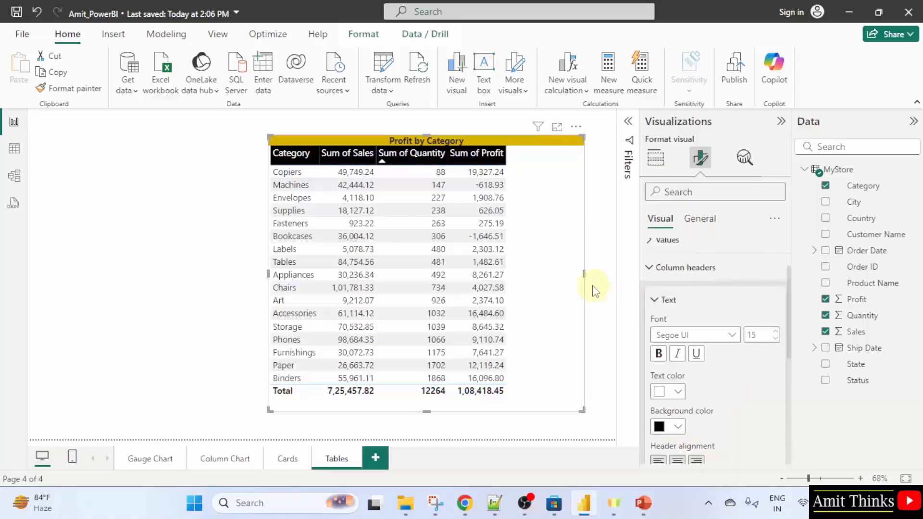
Narrow the table visual so it fits its columns
{"action": "left_click_drag", "start_coordinate": [569, 279], "coordinate": [510, 281]}
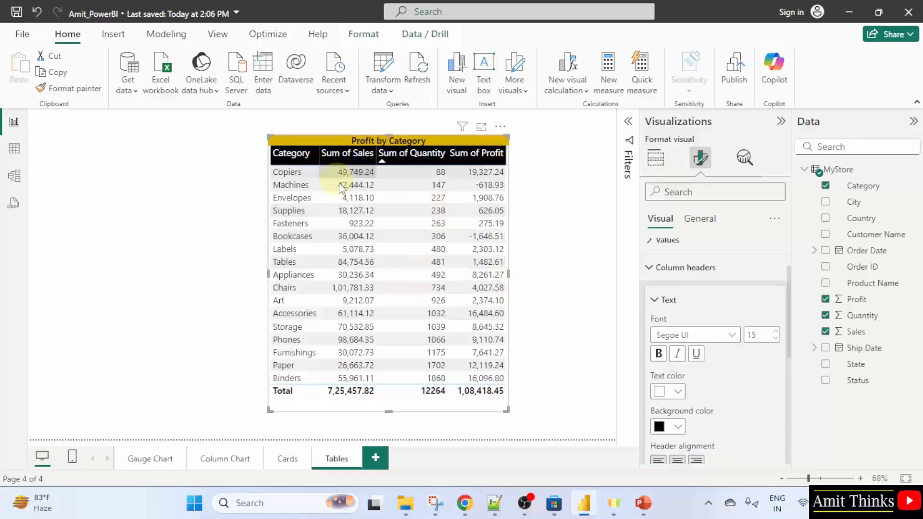
{"action": "left_click", "coordinate": [650, 269]}
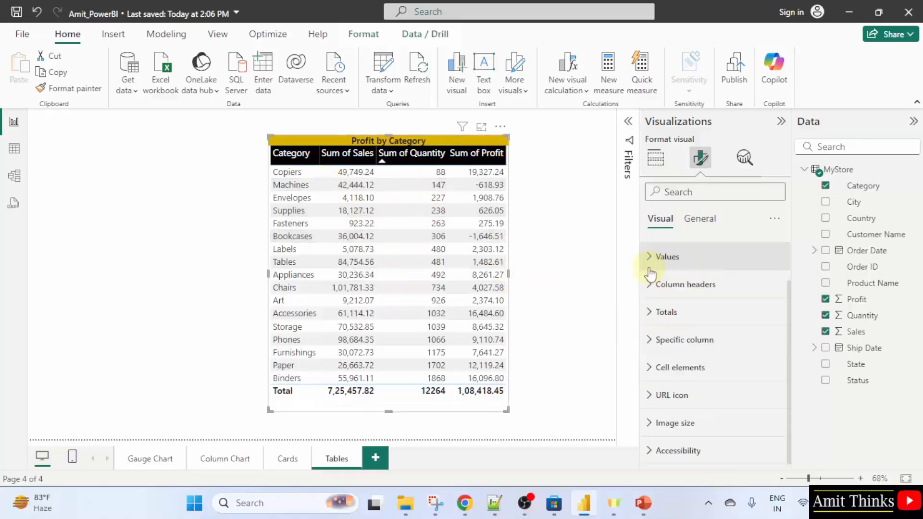
Set the table values' background color to orange, leaving alternate rows white
{"action": "left_click", "coordinate": [672, 260]}
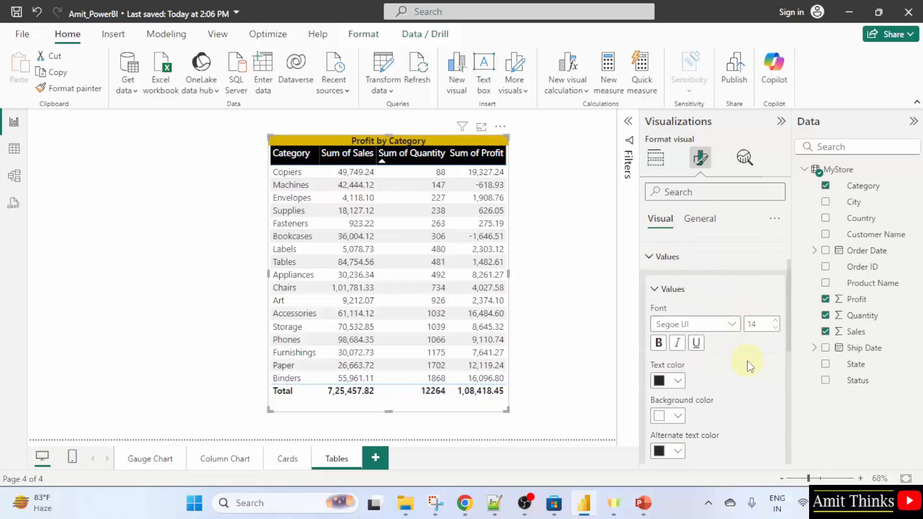
{"action": "scroll", "coordinate": [747, 367], "scroll_direction": "down", "scroll_amount": 2}
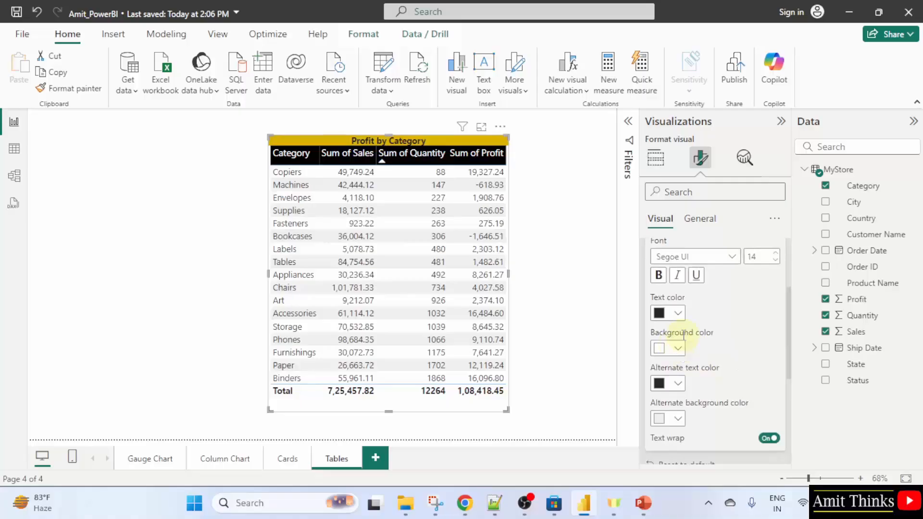
{"action": "left_click", "coordinate": [679, 314]}
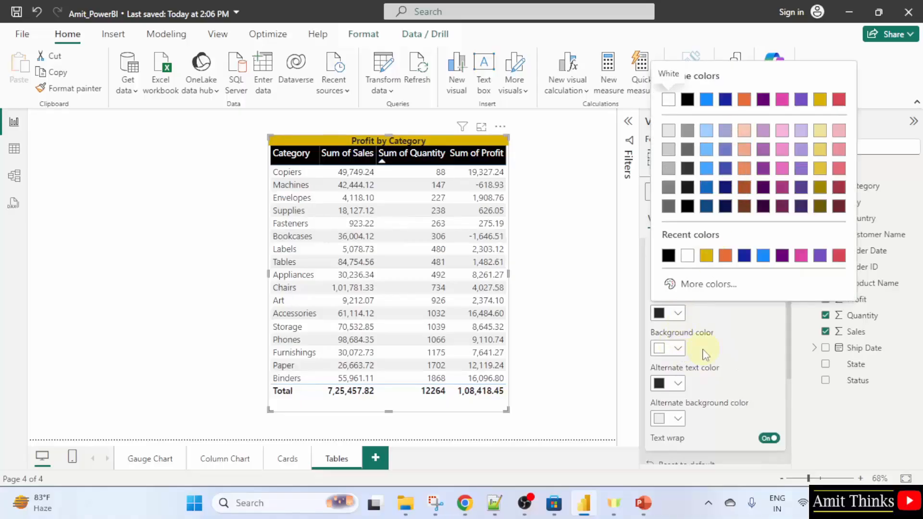
{"action": "left_click", "coordinate": [679, 349]}
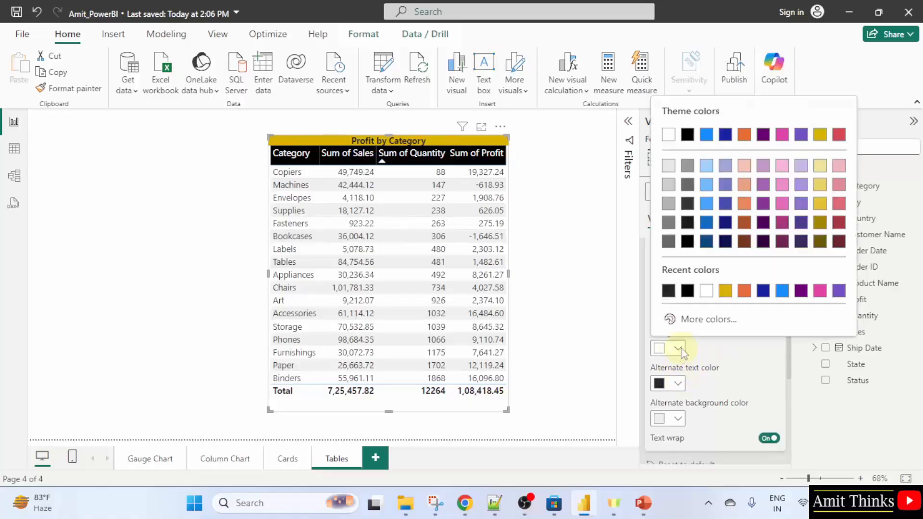
{"action": "left_click", "coordinate": [744, 135]}
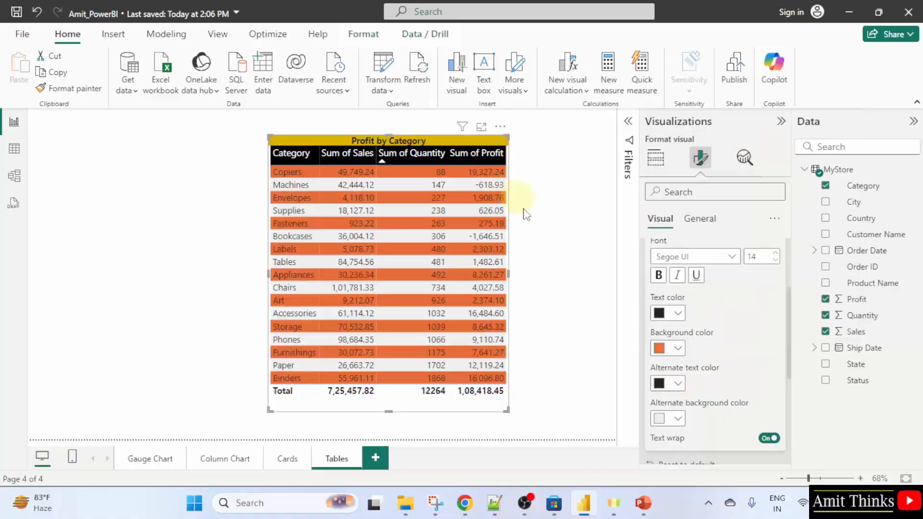
Deselect the table and save the report
{"action": "left_click", "coordinate": [574, 384]}
{"action": "left_click", "coordinate": [22, 35]}
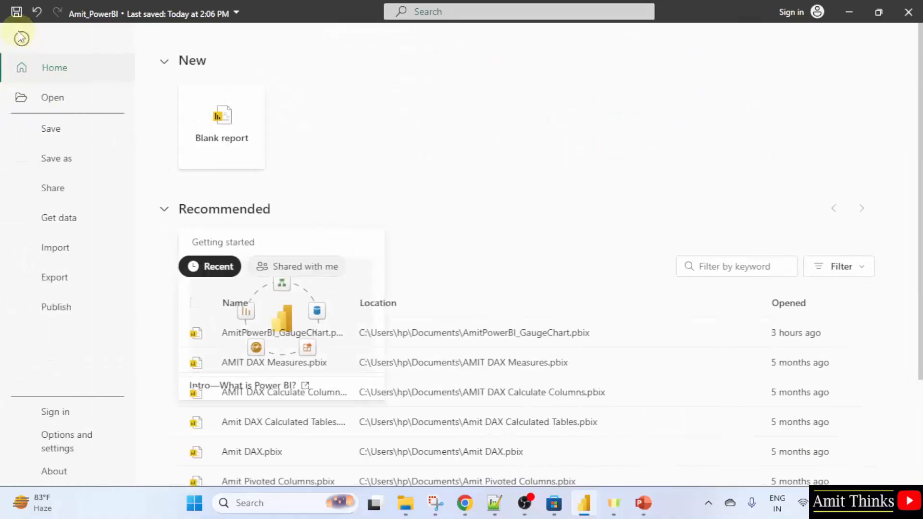
{"action": "left_click", "coordinate": [82, 134]}
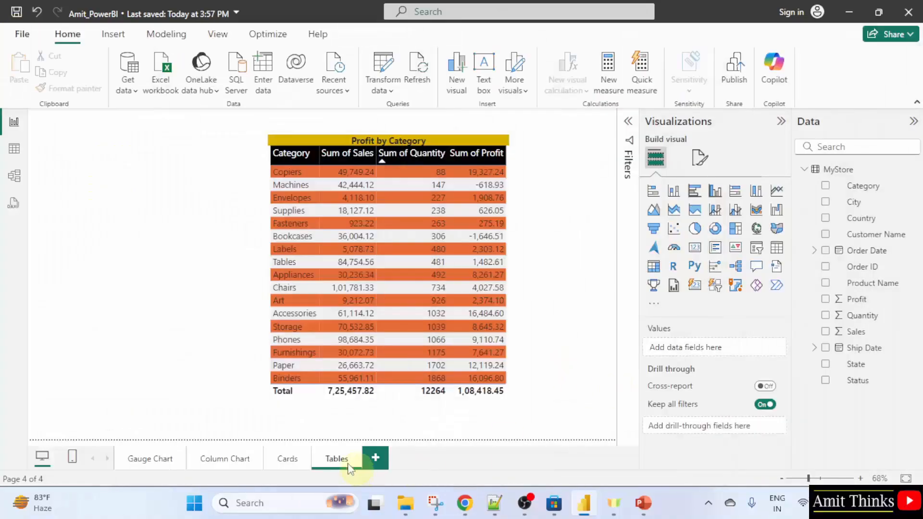
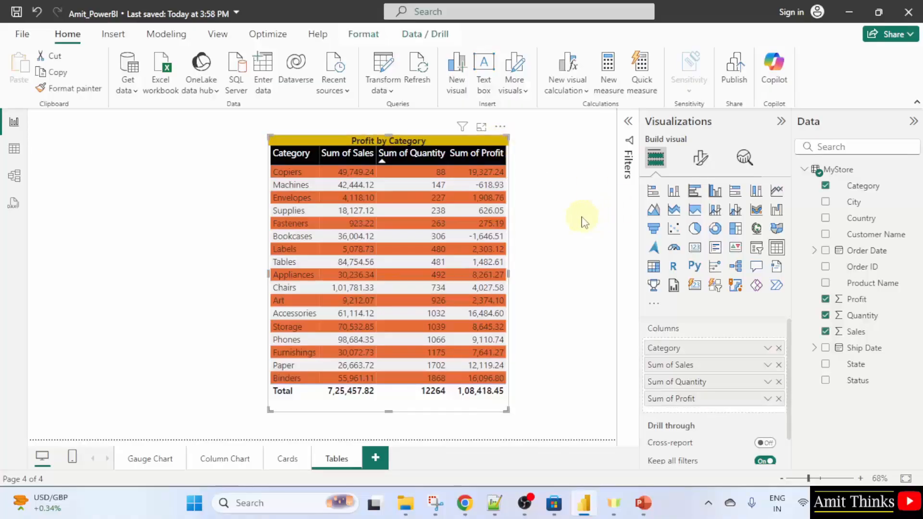
Set the table's style preset to None and deselect the table
{"action": "left_click", "coordinate": [703, 159]}
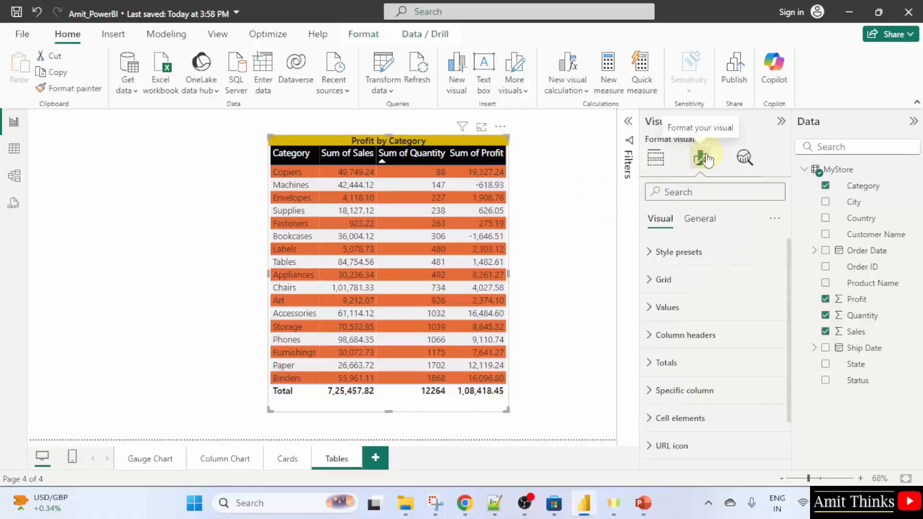
{"action": "left_click", "coordinate": [715, 254]}
{"action": "left_click", "coordinate": [715, 298]}
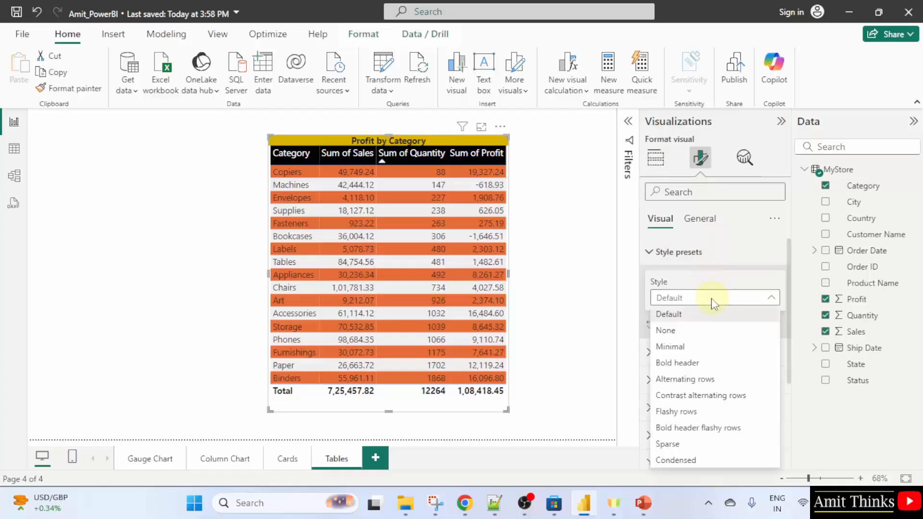
{"action": "left_click", "coordinate": [703, 329]}
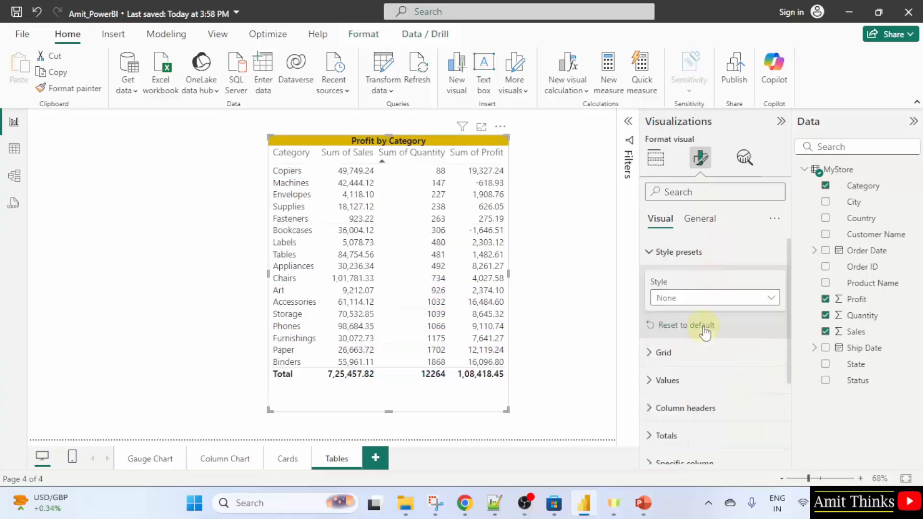
{"action": "left_click", "coordinate": [573, 270]}
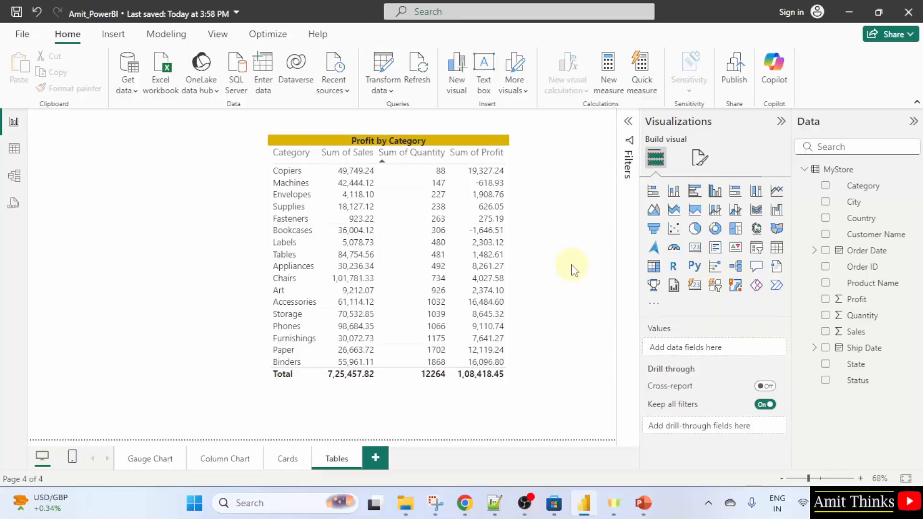
Give the table's column headers a black background with white text and save the report
{"action": "left_click", "coordinate": [495, 145]}
{"action": "left_click", "coordinate": [700, 158]}
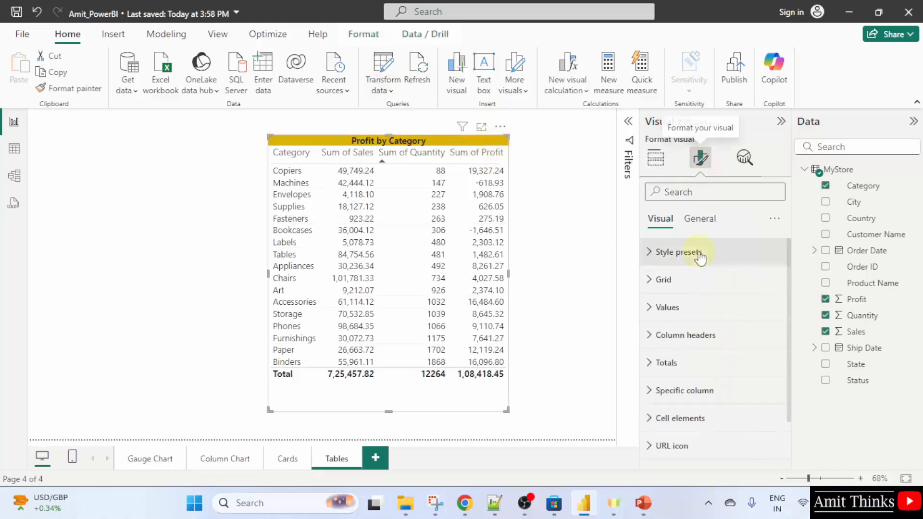
{"action": "left_click", "coordinate": [716, 334]}
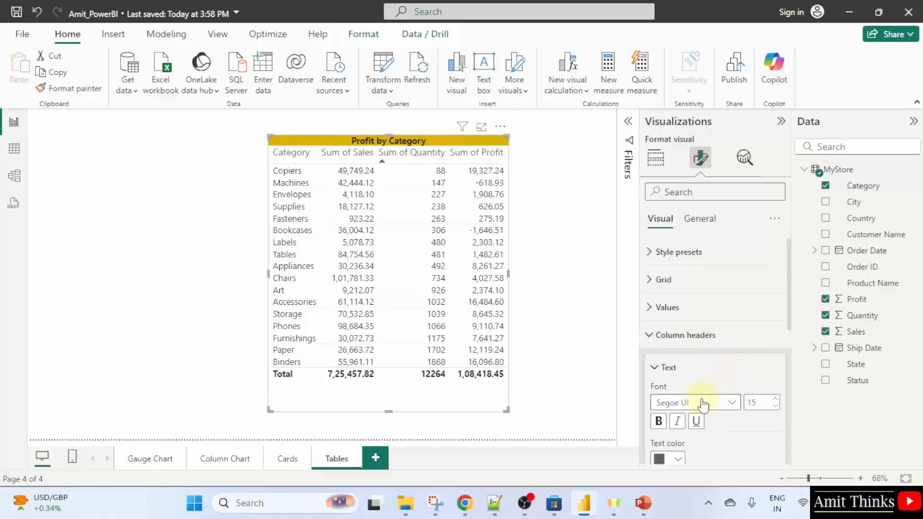
{"action": "scroll", "coordinate": [713, 405], "scroll_direction": "down", "scroll_amount": 3}
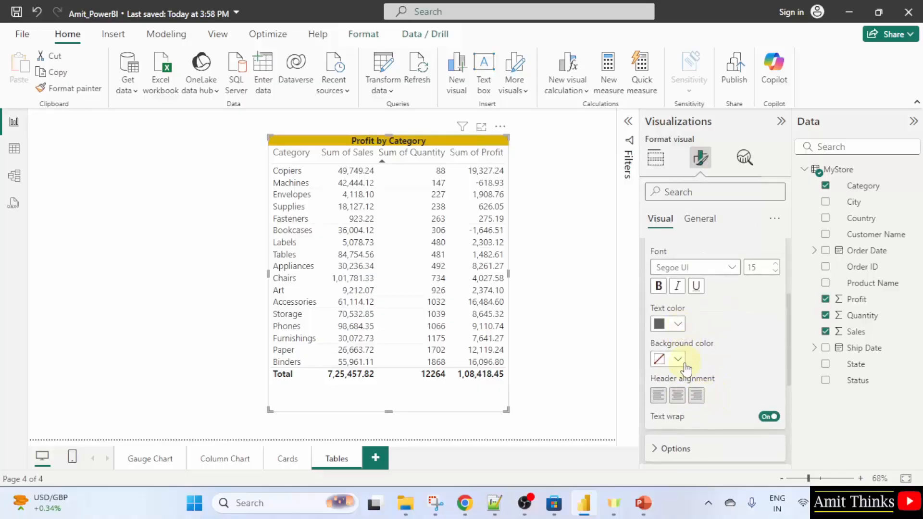
{"action": "left_click", "coordinate": [679, 360]}
{"action": "left_click", "coordinate": [688, 145]}
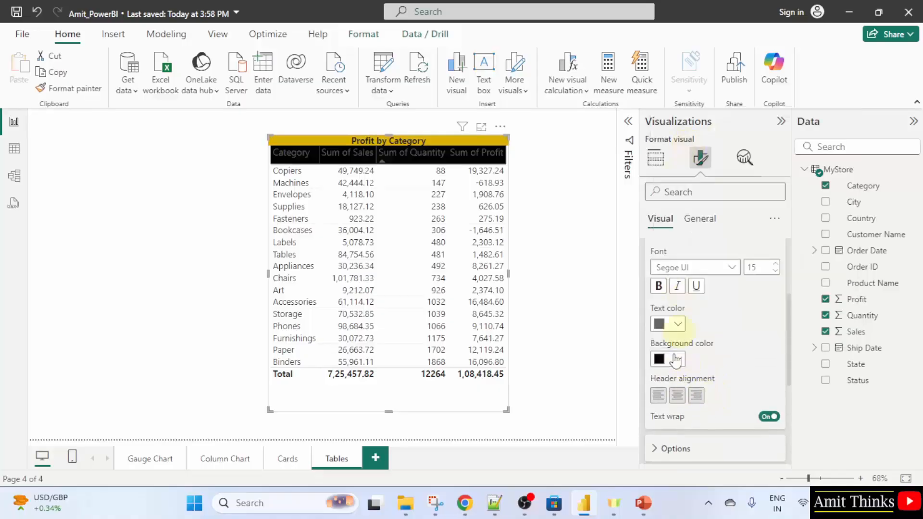
{"action": "left_click", "coordinate": [677, 324]}
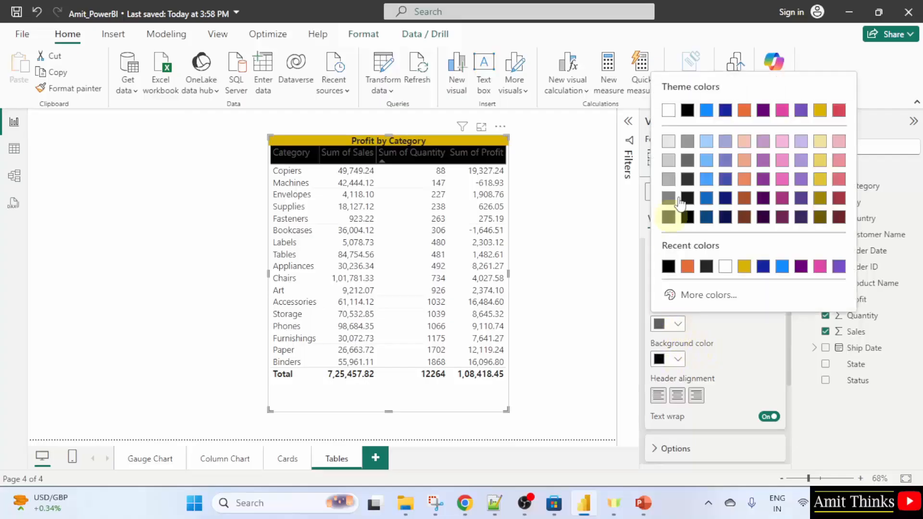
{"action": "left_click", "coordinate": [672, 115]}
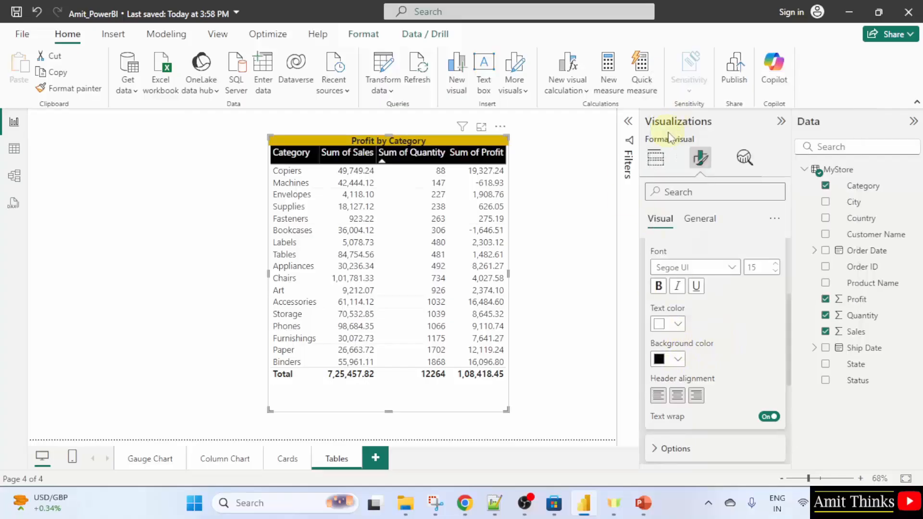
{"action": "left_click", "coordinate": [594, 172]}
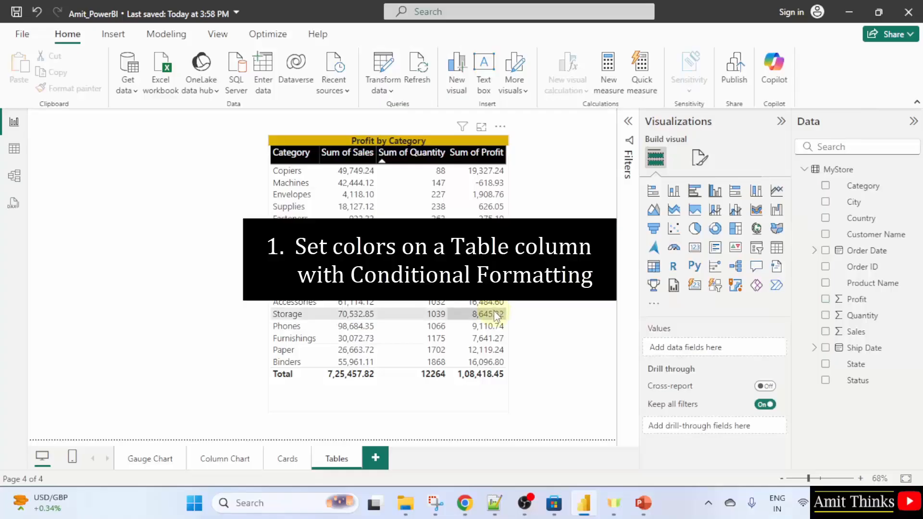
{"action": "key", "text": "ctrl+s"}
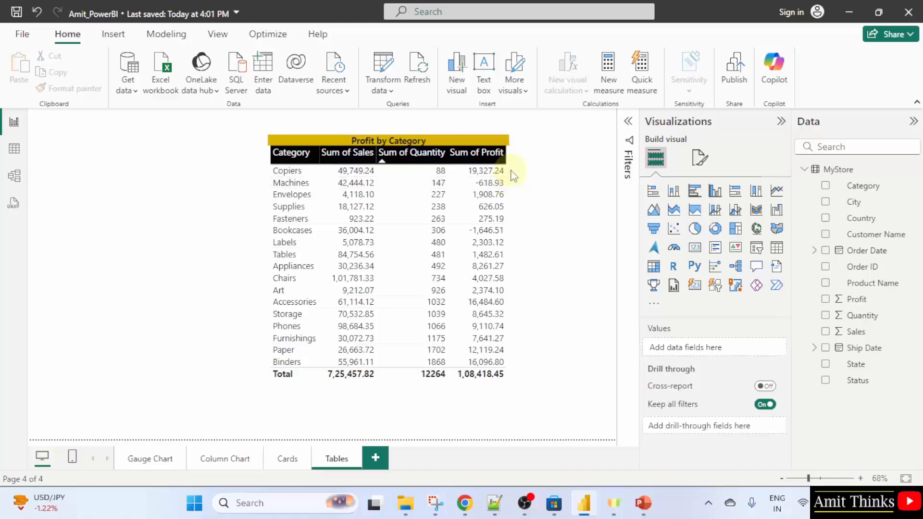
Apply a gradient background color conditional format to the Sum of Sales values
{"action": "left_click", "coordinate": [506, 145]}
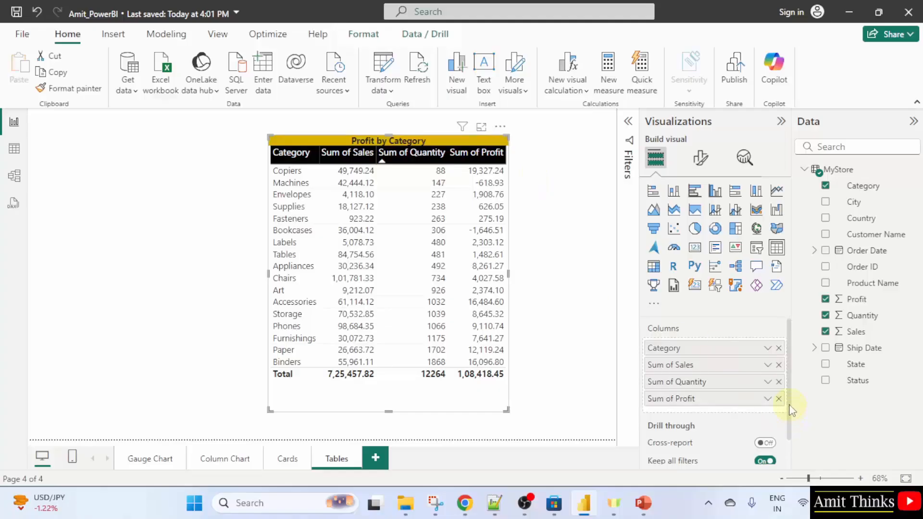
{"action": "left_click", "coordinate": [768, 381]}
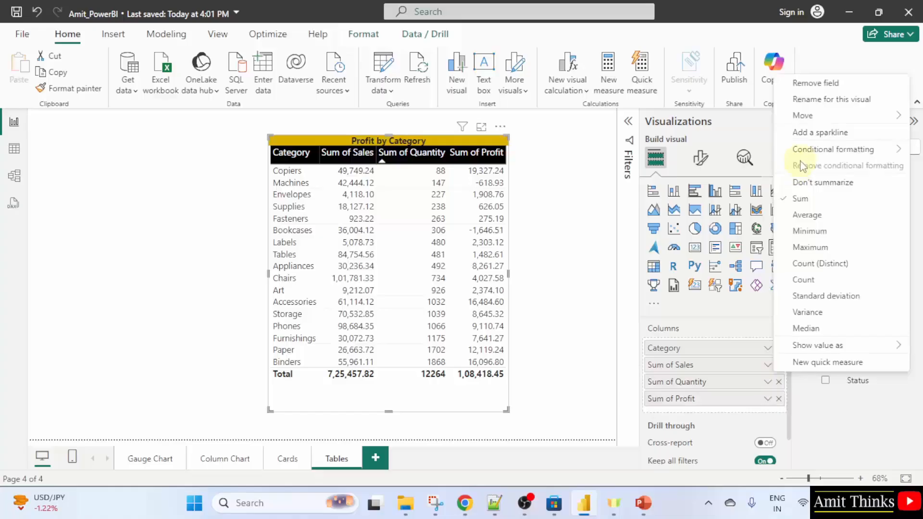
{"action": "mouse_move", "coordinate": [802, 153]}
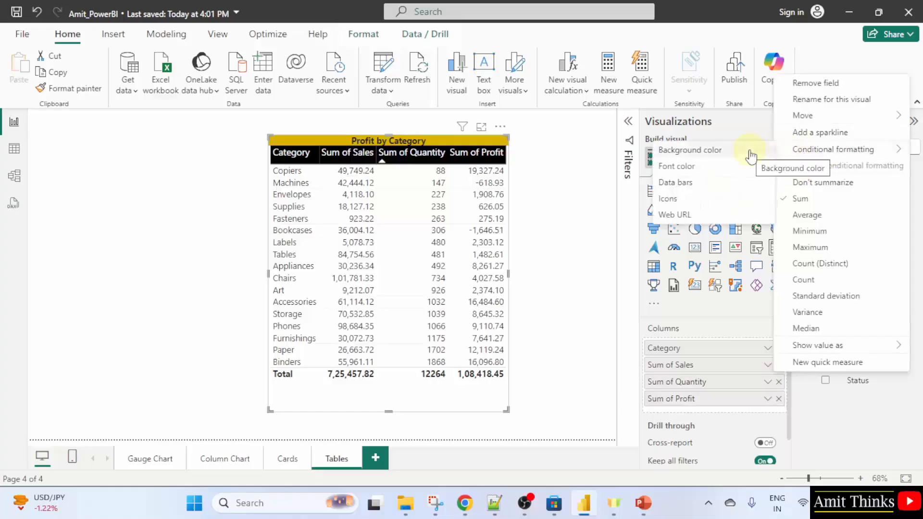
{"action": "left_click", "coordinate": [748, 153]}
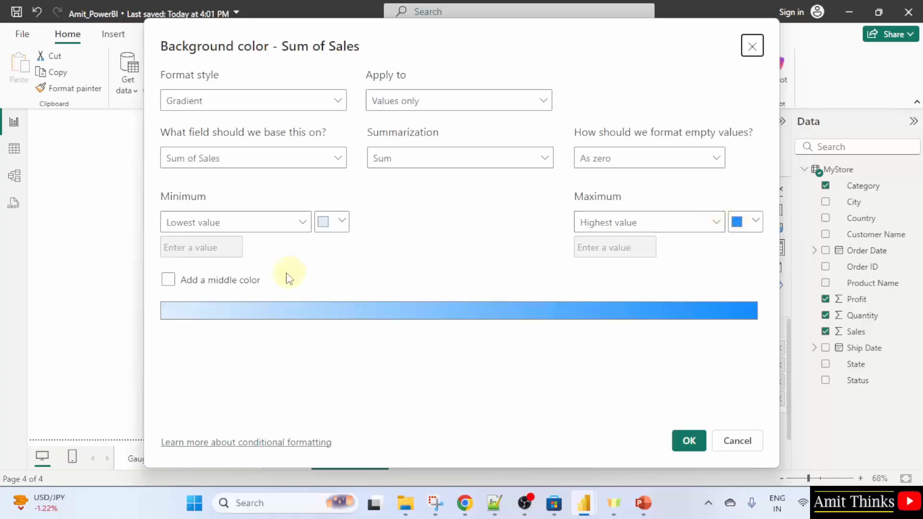
{"action": "left_click", "coordinate": [690, 441]}
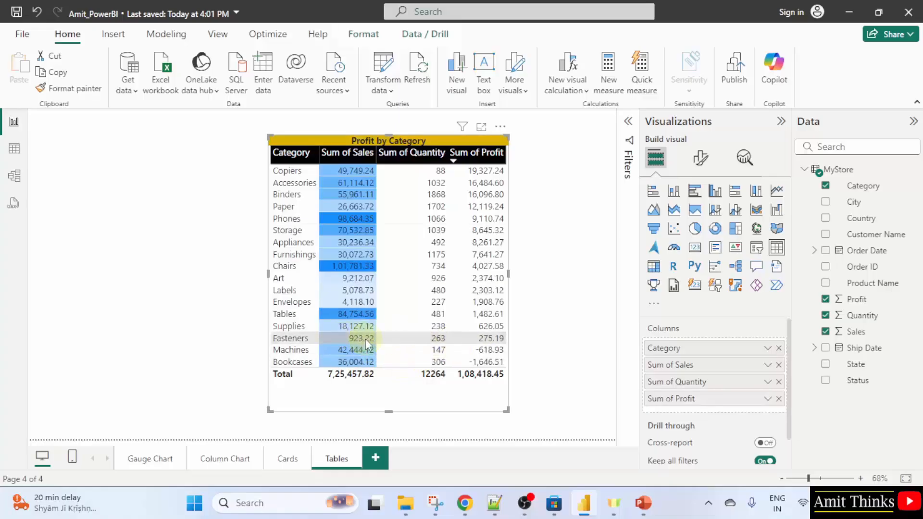
Toggle the table's sort on Sum of Sales and re-sort it by Sum of Profit descending
{"action": "left_click", "coordinate": [326, 159]}
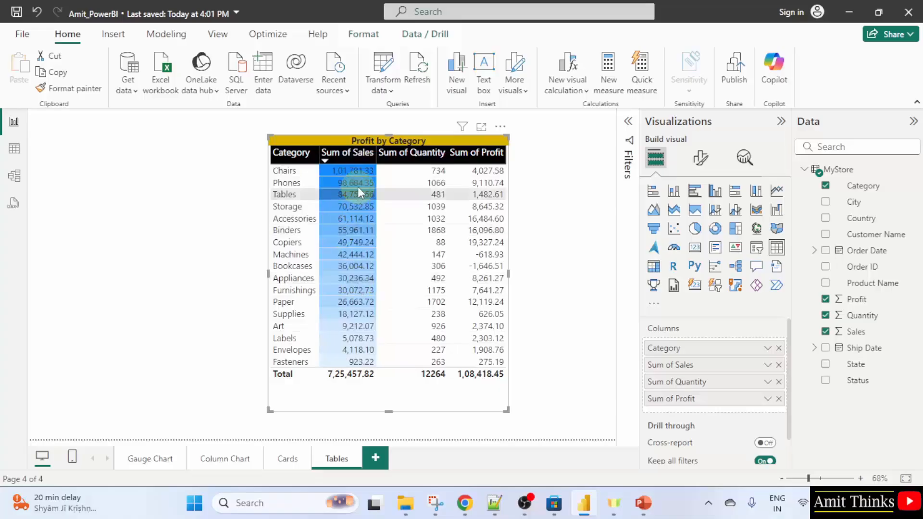
{"action": "left_click", "coordinate": [328, 155]}
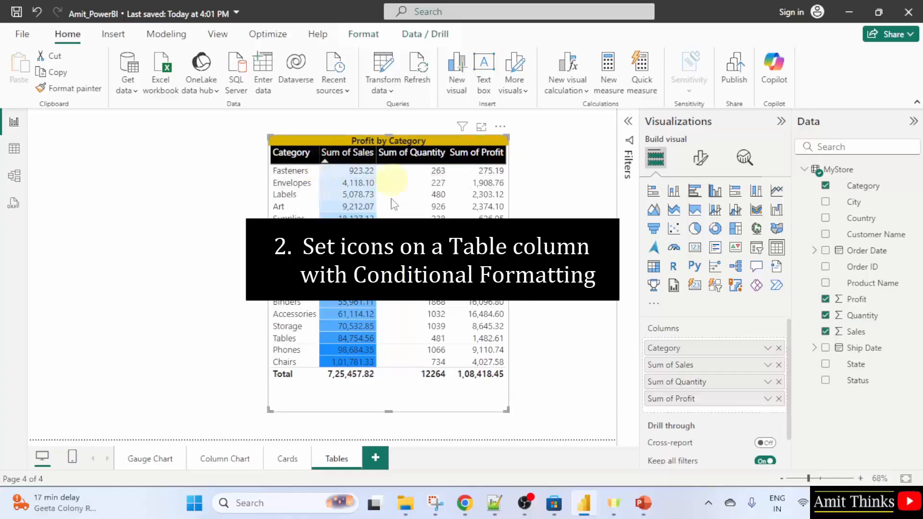
{"action": "left_click", "coordinate": [454, 166]}
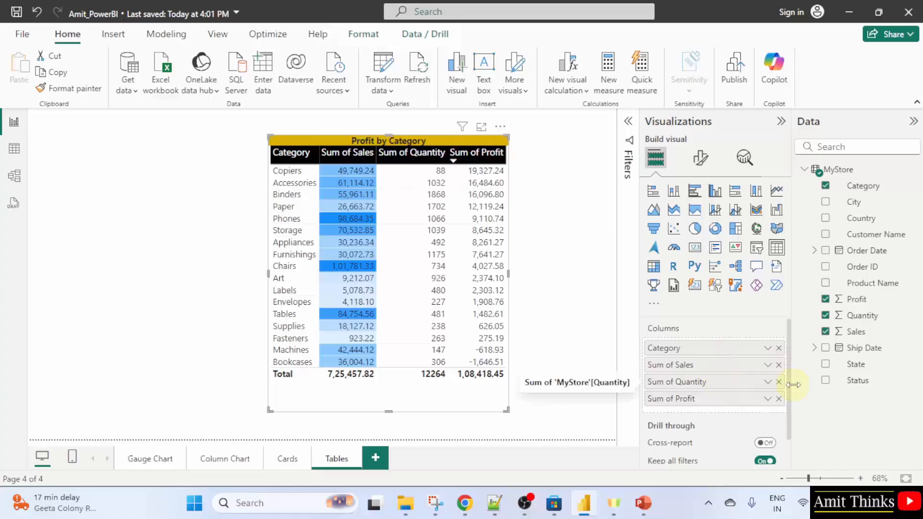
Add conditional formatting icons to Sum of Profit using the five-arrow style
{"action": "left_click", "coordinate": [768, 402]}
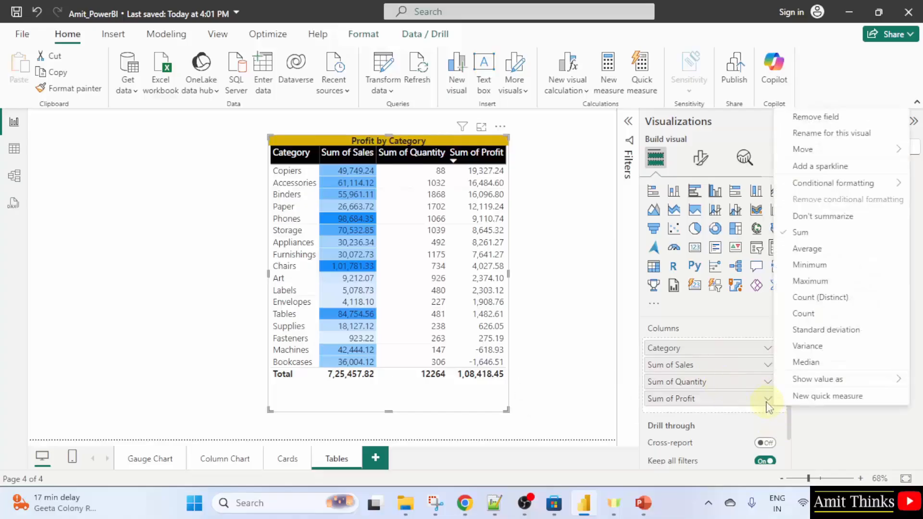
{"action": "mouse_move", "coordinate": [846, 189]}
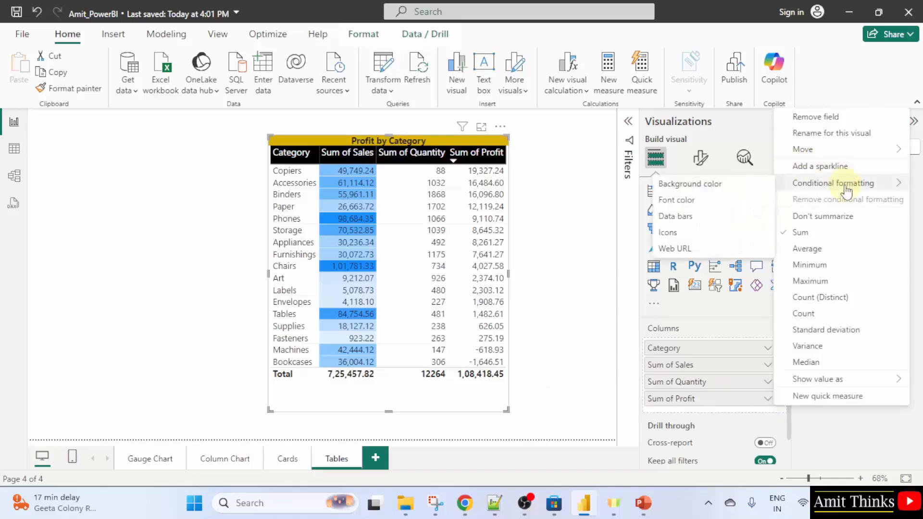
{"action": "left_click", "coordinate": [716, 234]}
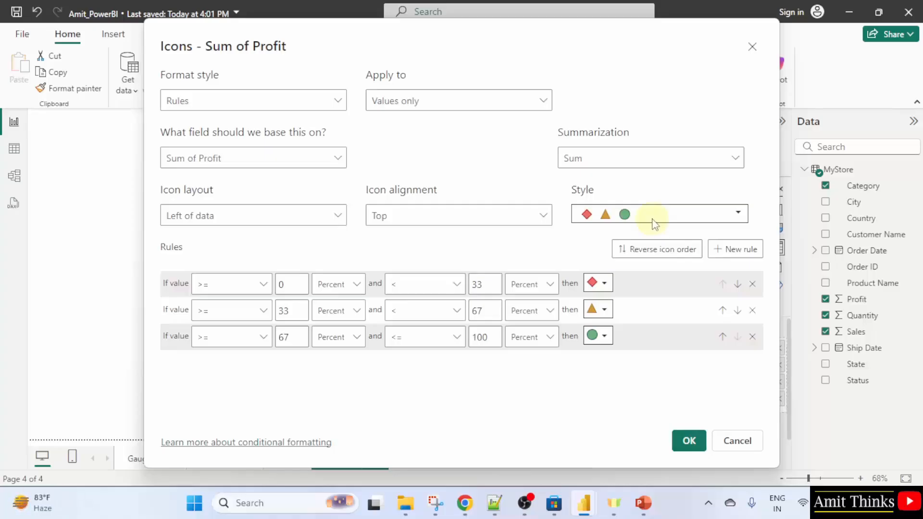
{"action": "left_click", "coordinate": [705, 215]}
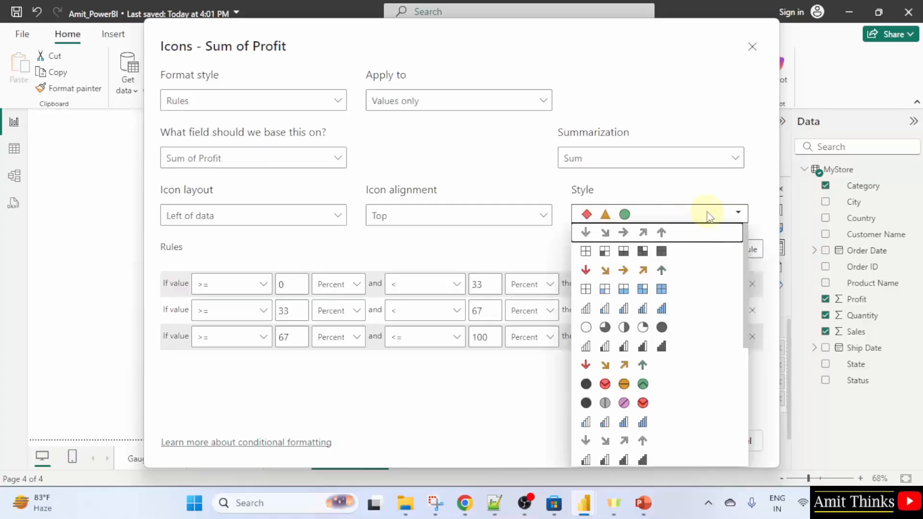
{"action": "left_click", "coordinate": [669, 270]}
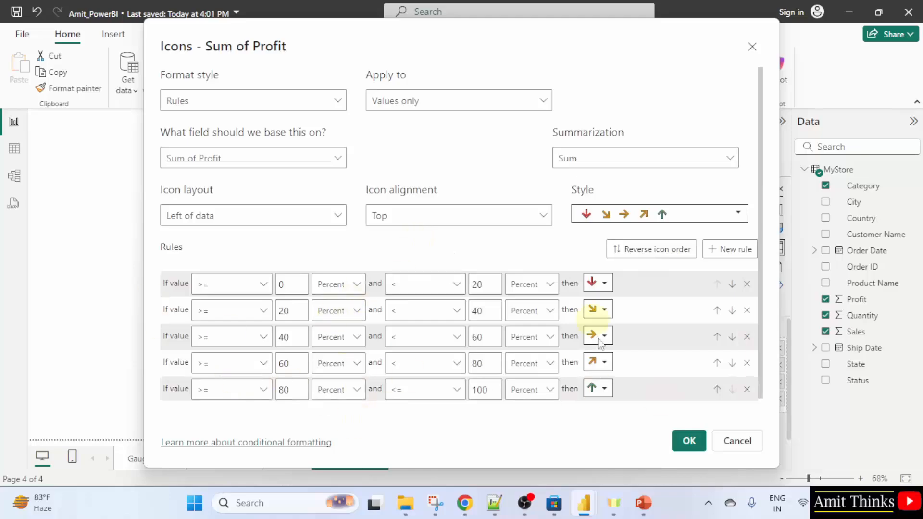
{"action": "left_click", "coordinate": [689, 441]}
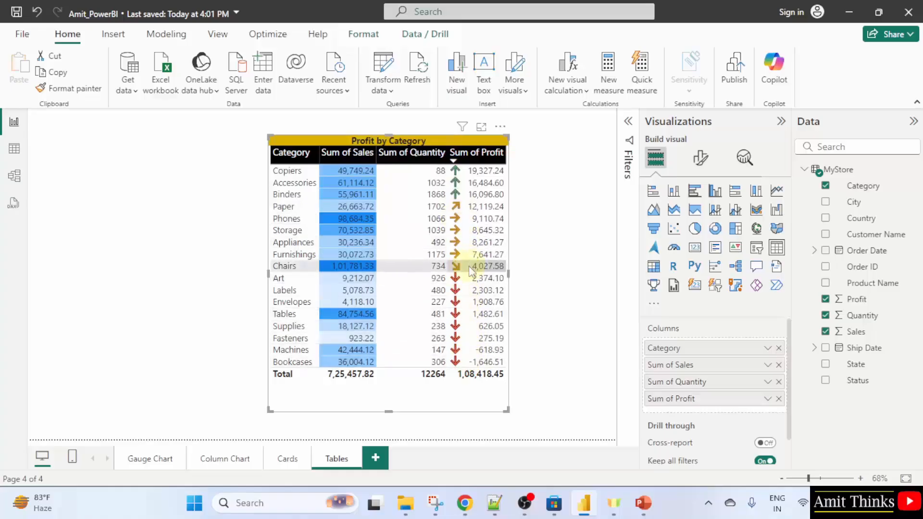
Review the Sum of Profit icons by re-sorting the column and reopening its icon settings
{"action": "left_click", "coordinate": [456, 162]}
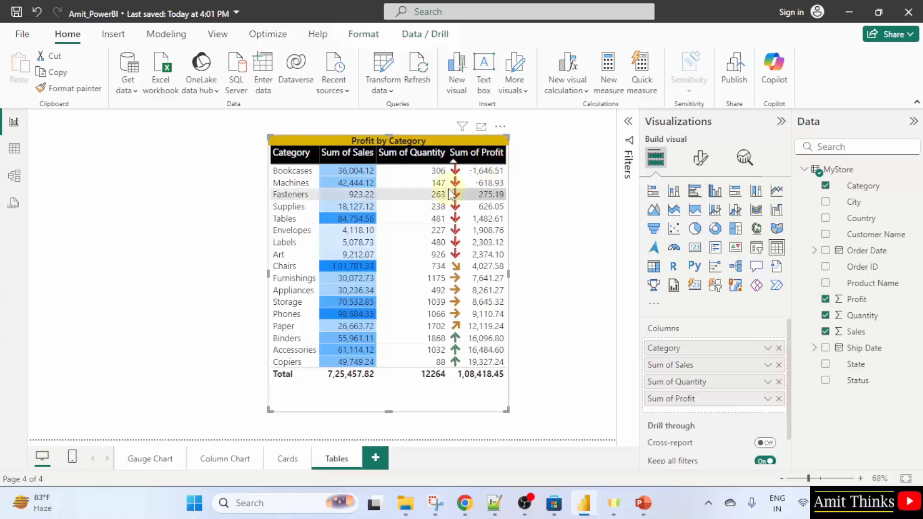
{"action": "left_click", "coordinate": [454, 161]}
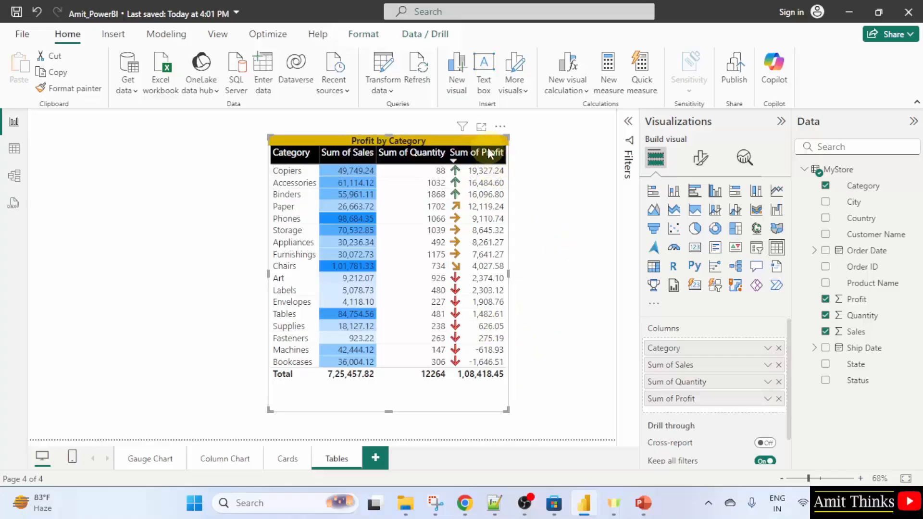
{"action": "left_click", "coordinate": [768, 400]}
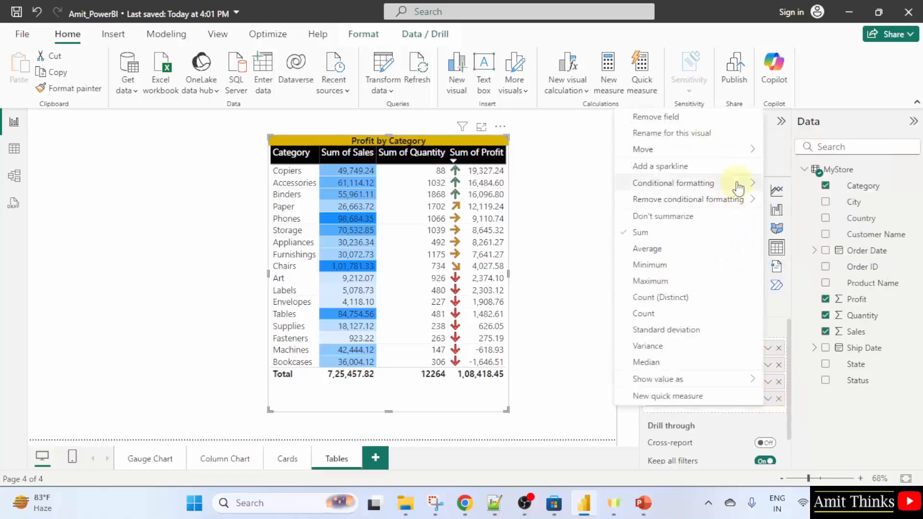
{"action": "mouse_move", "coordinate": [739, 186]}
{"action": "left_click", "coordinate": [802, 232]}
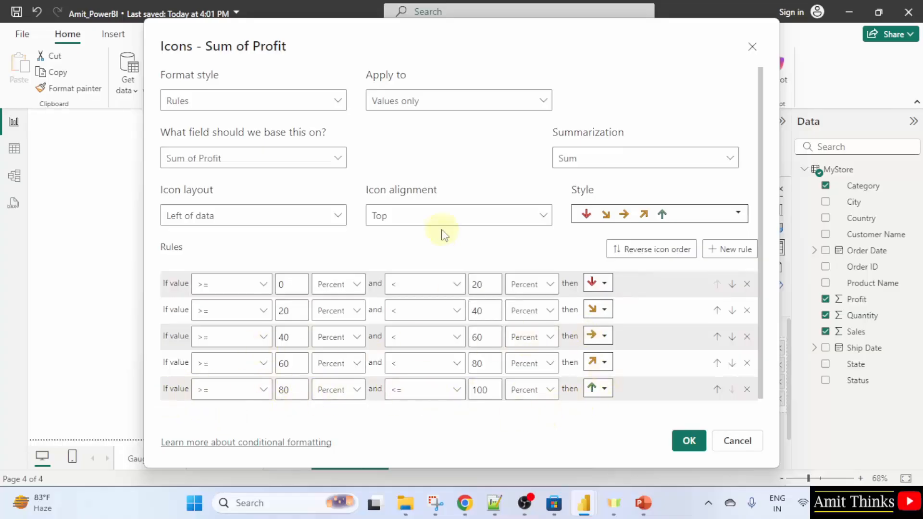
{"action": "left_click", "coordinate": [710, 220]}
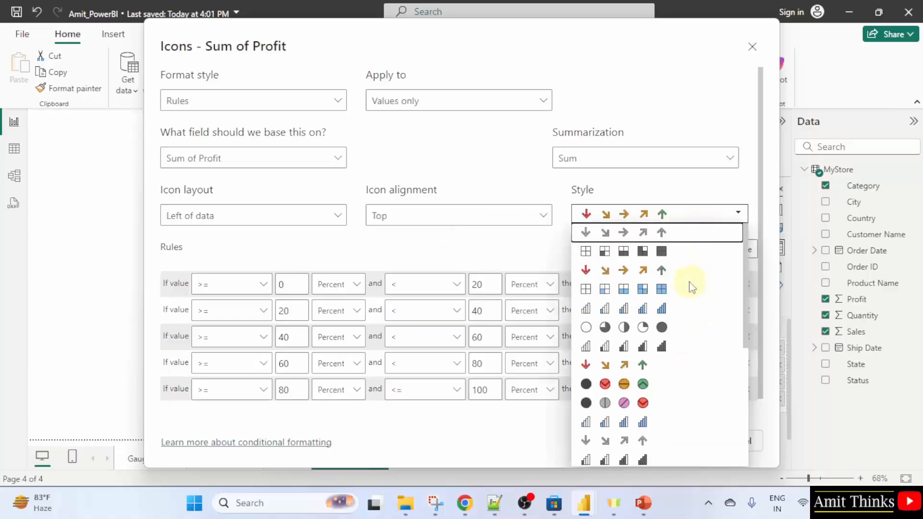
{"action": "left_click", "coordinate": [627, 194]}
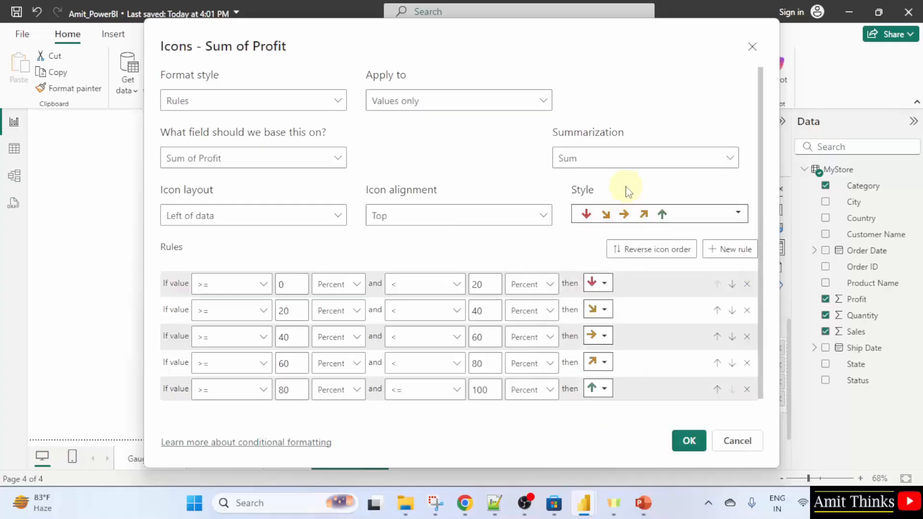
{"action": "left_click", "coordinate": [691, 438]}
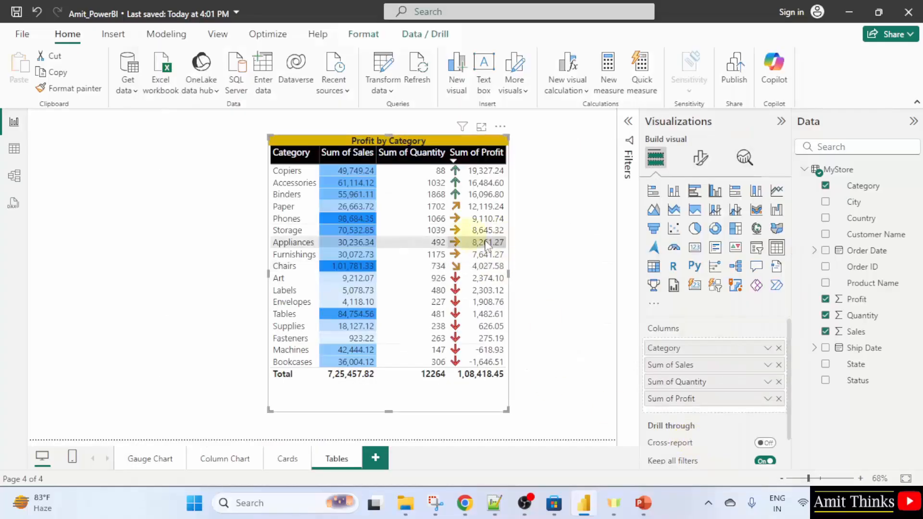
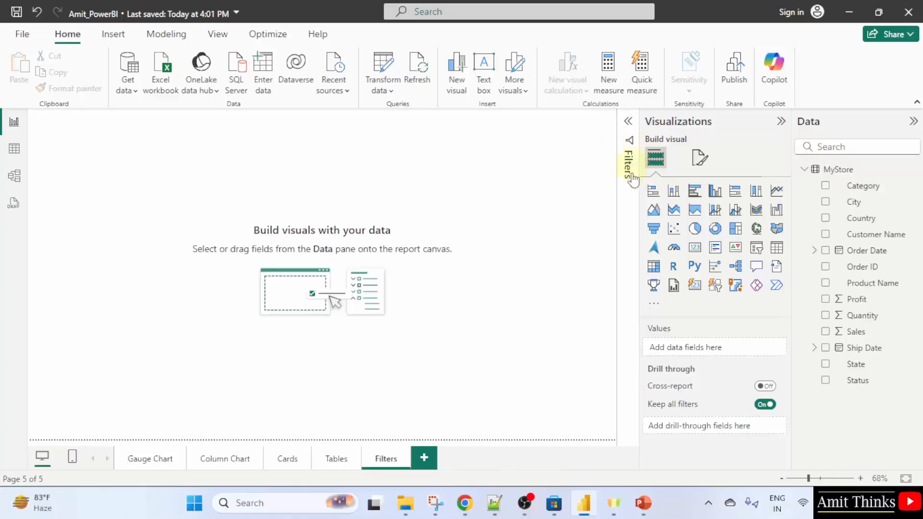
Open the Filters pane, insert a pie chart, and enlarge and reposition it on the canvas
{"action": "left_click", "coordinate": [628, 121]}
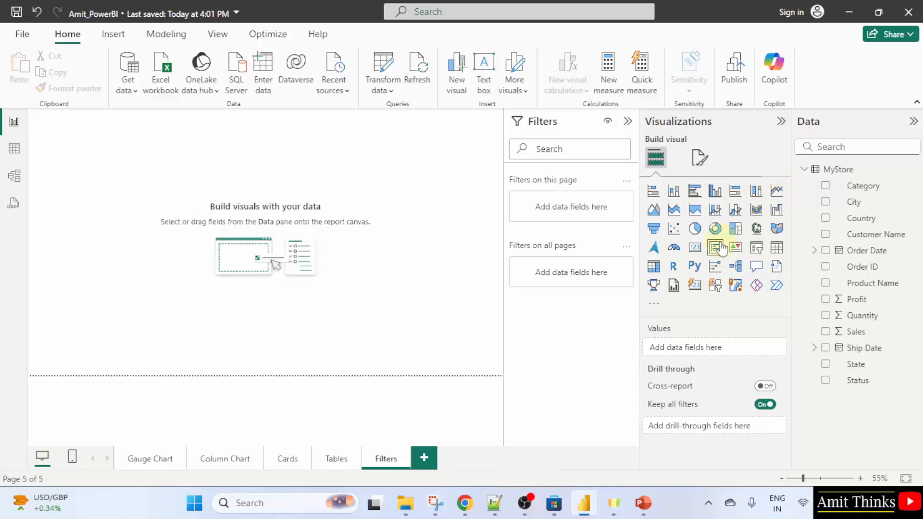
{"action": "left_click", "coordinate": [695, 229]}
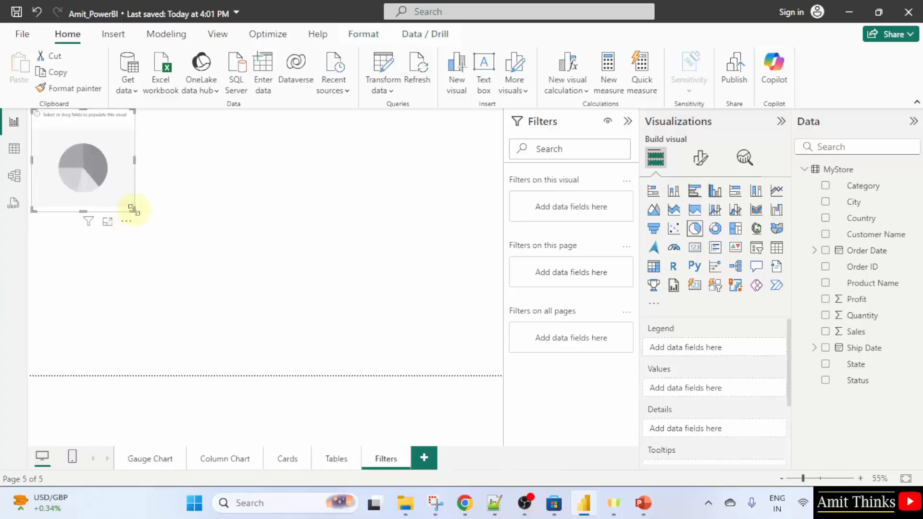
{"action": "left_click_drag", "start_coordinate": [131, 208], "coordinate": [285, 301]}
{"action": "left_click_drag", "start_coordinate": [206, 168], "coordinate": [363, 211]}
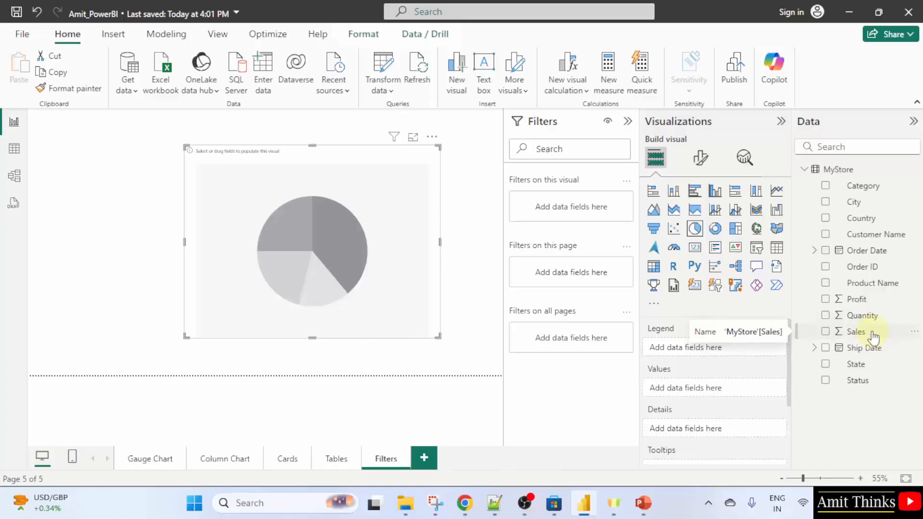
Add the Sales and State fields to the pie chart
{"action": "left_click", "coordinate": [828, 332]}
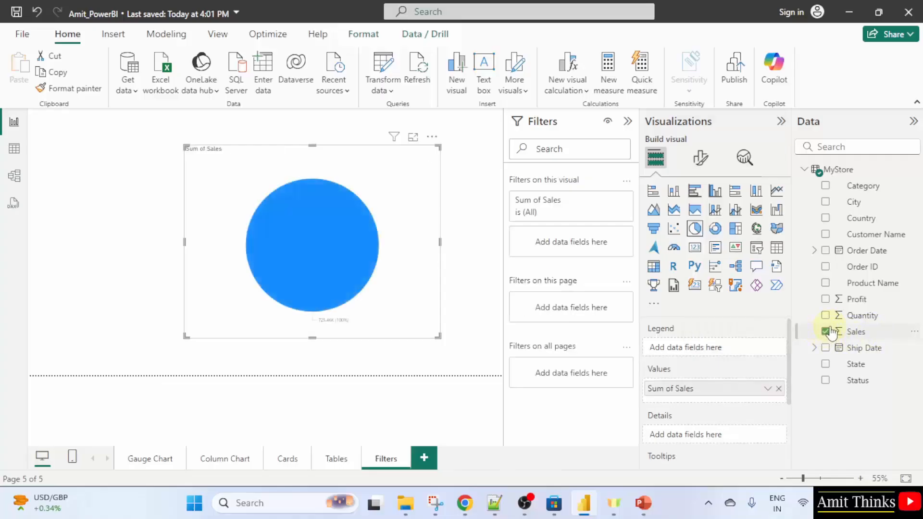
{"action": "left_click", "coordinate": [825, 366]}
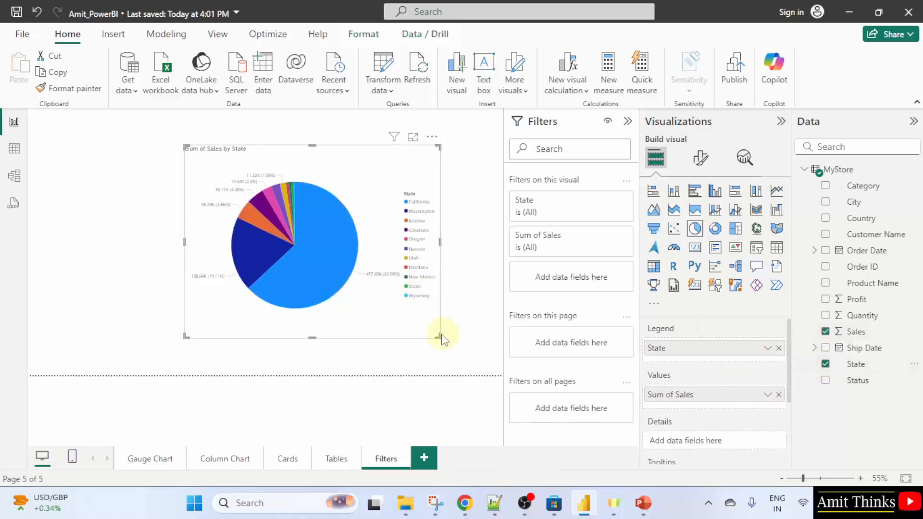
Enlarge the pie chart and move it to the top-left corner of the page
{"action": "left_click_drag", "start_coordinate": [438, 336], "coordinate": [501, 375]}
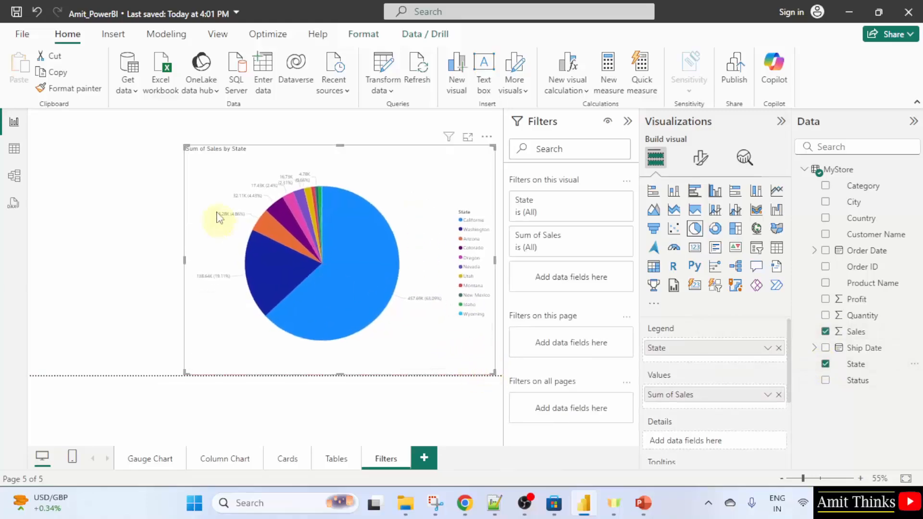
{"action": "left_click", "coordinate": [186, 147]}
{"action": "left_click_drag", "start_coordinate": [190, 148], "coordinate": [129, 111]}
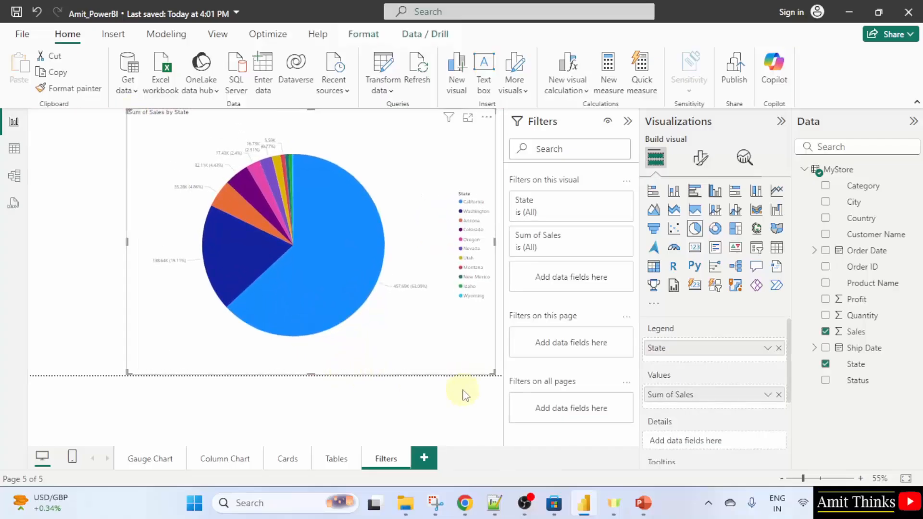
{"action": "mouse_move", "coordinate": [230, 209]}
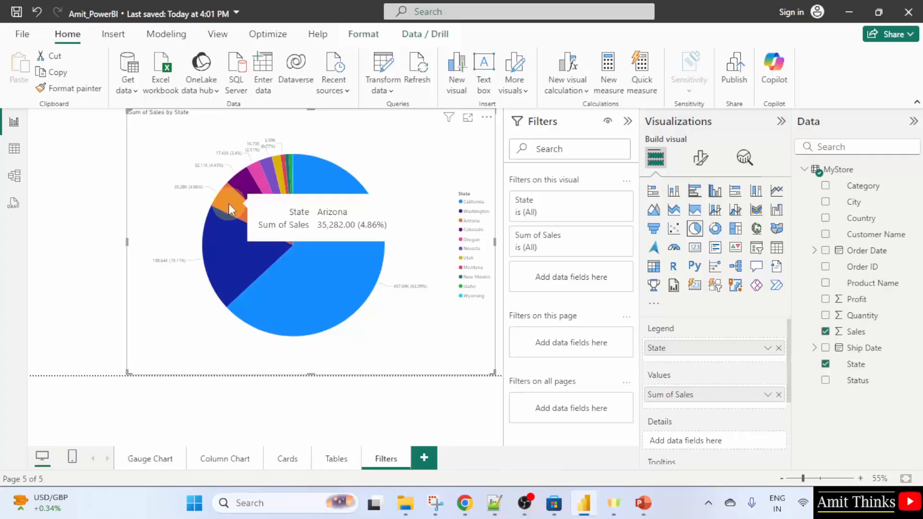
{"action": "mouse_move", "coordinate": [287, 217]}
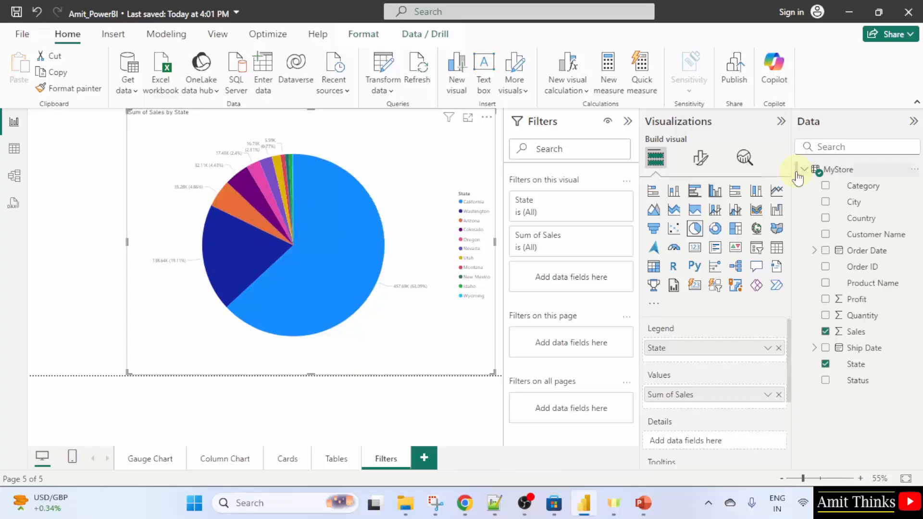
Set the pie chart's detail label values font size to 15
{"action": "left_click_drag", "start_coordinate": [789, 171], "coordinate": [800, 171]}
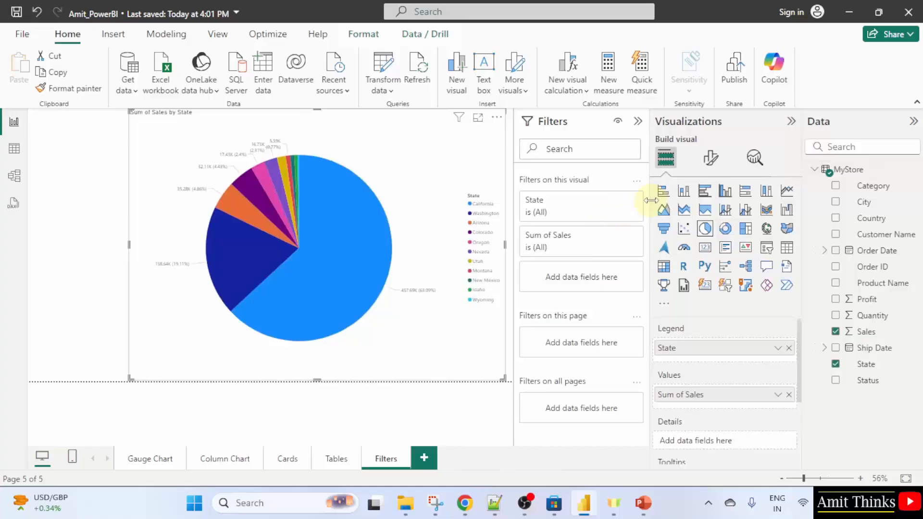
{"action": "left_click_drag", "start_coordinate": [650, 201], "coordinate": [680, 198]}
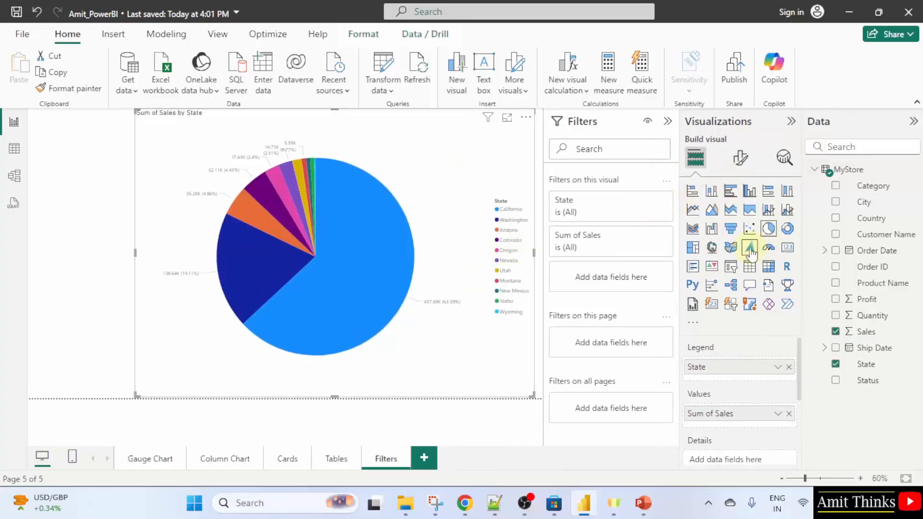
{"action": "left_click", "coordinate": [740, 159]}
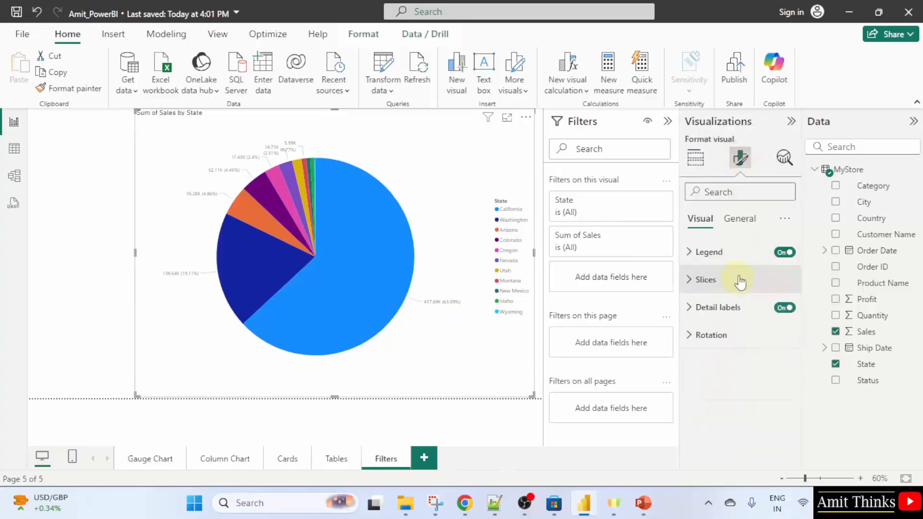
{"action": "left_click", "coordinate": [747, 308]}
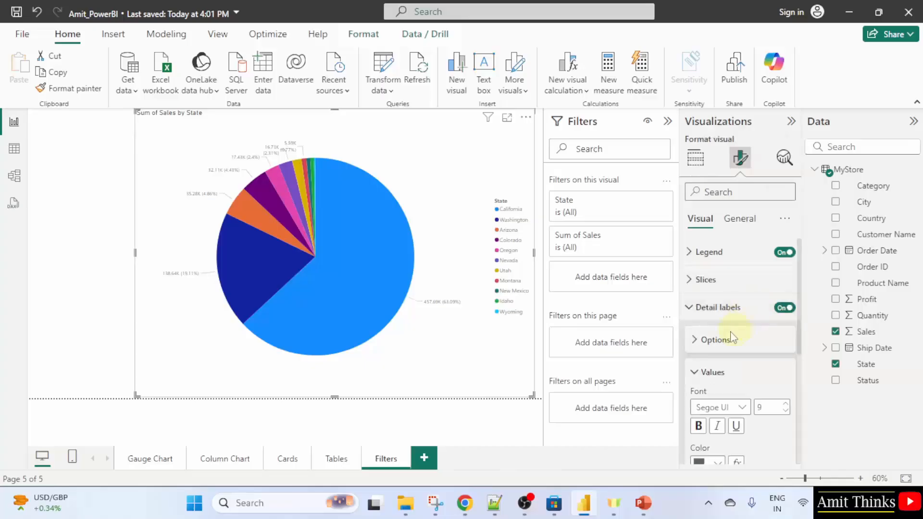
{"action": "scroll", "coordinate": [697, 337], "scroll_direction": "down", "scroll_amount": 2}
{"action": "scroll", "coordinate": [717, 319], "scroll_direction": "down", "scroll_amount": 3}
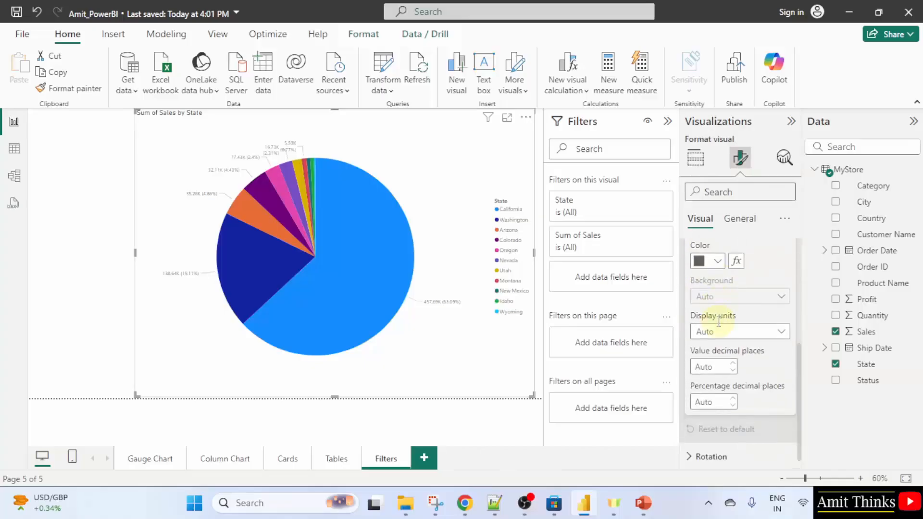
{"action": "scroll", "coordinate": [750, 332], "scroll_direction": "up", "scroll_amount": 3}
{"action": "left_click", "coordinate": [769, 339]}
{"action": "type", "text": "12"}
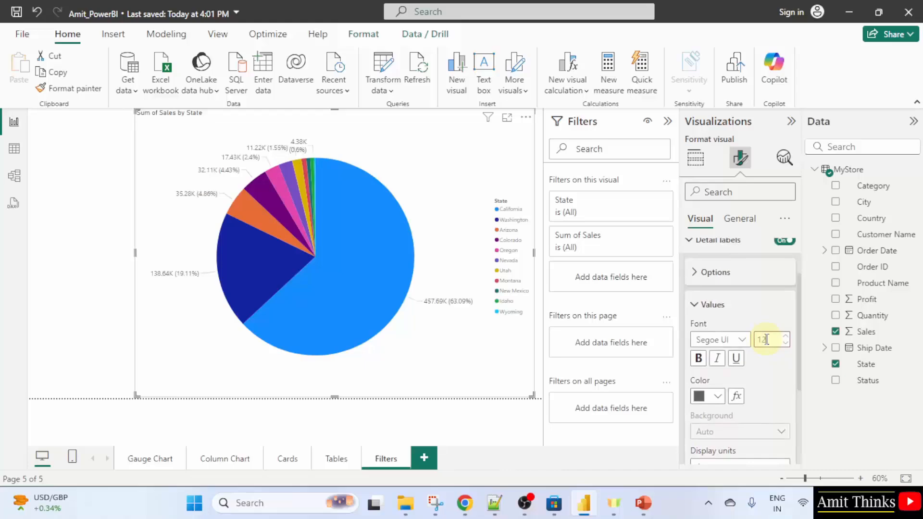
{"action": "type", "text": "5"}
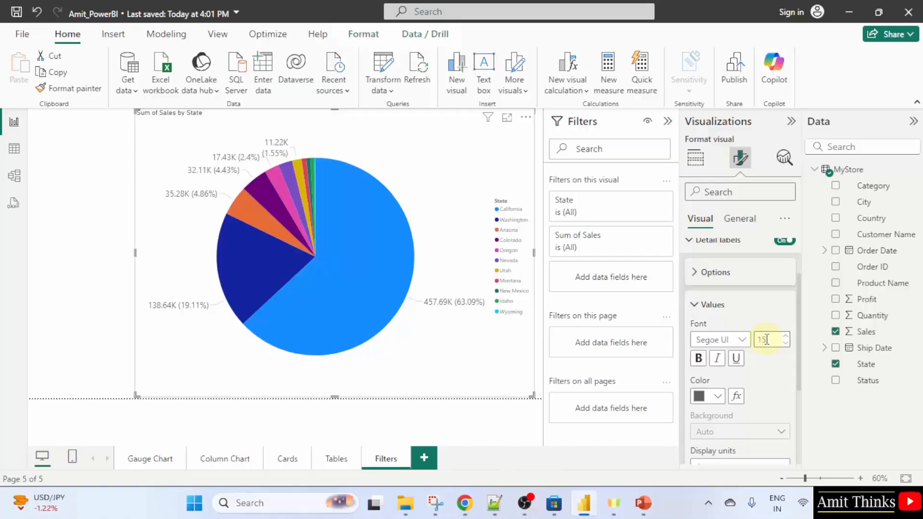
Add Category as a filter on the pie chart visual with basic filtering
{"action": "mouse_move", "coordinate": [357, 233]}
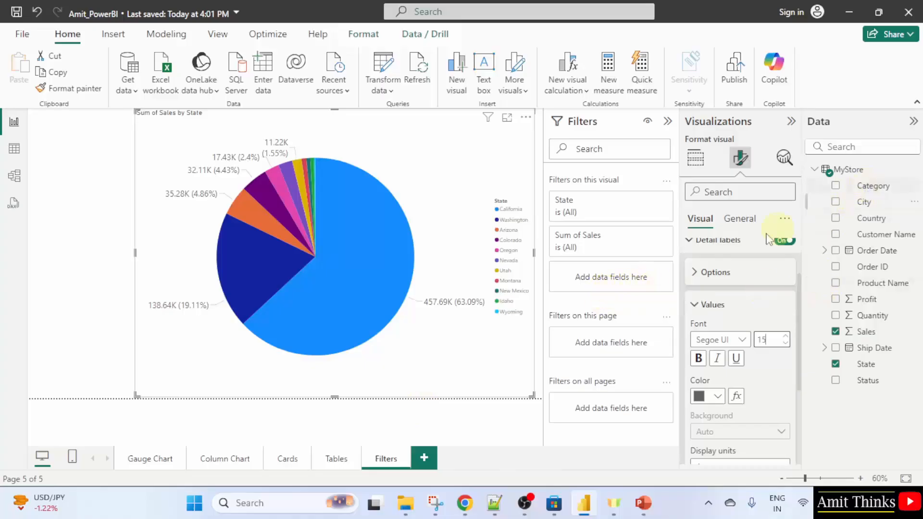
{"action": "left_click_drag", "start_coordinate": [881, 194], "coordinate": [628, 262]}
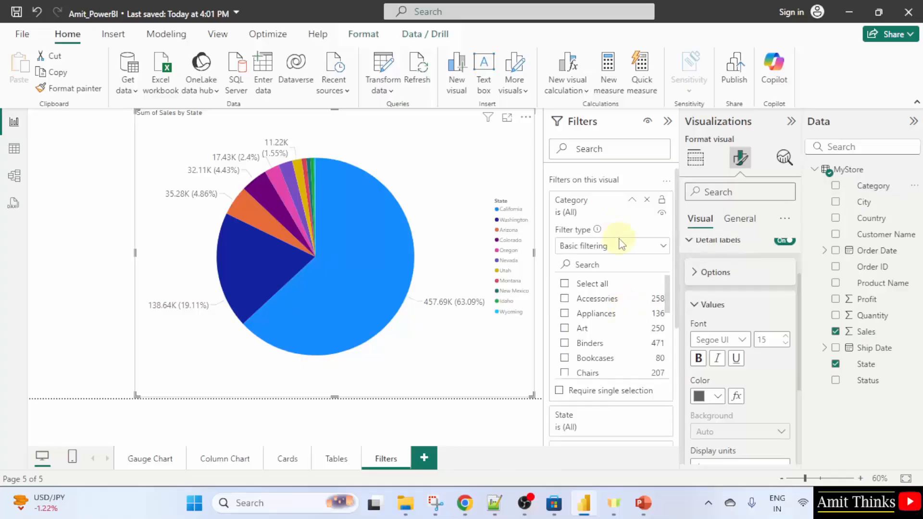
{"action": "left_click", "coordinate": [641, 251]}
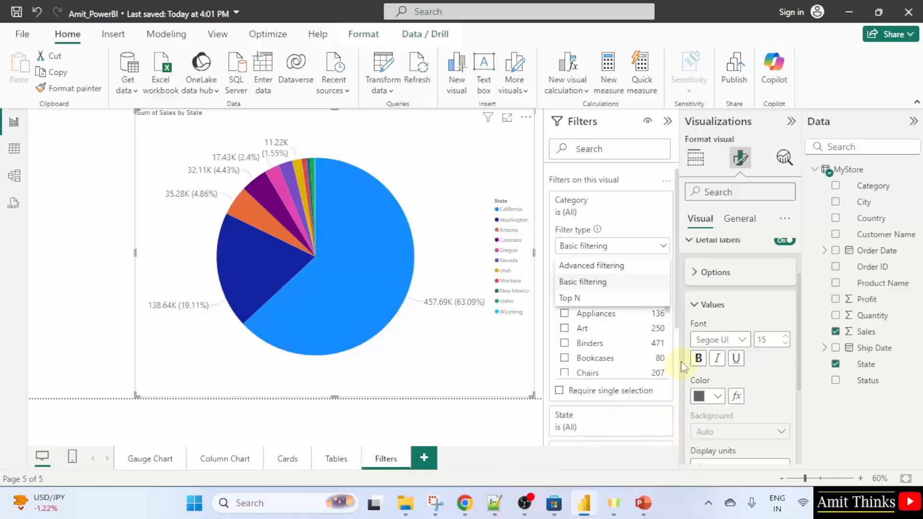
{"action": "left_click", "coordinate": [682, 322]}
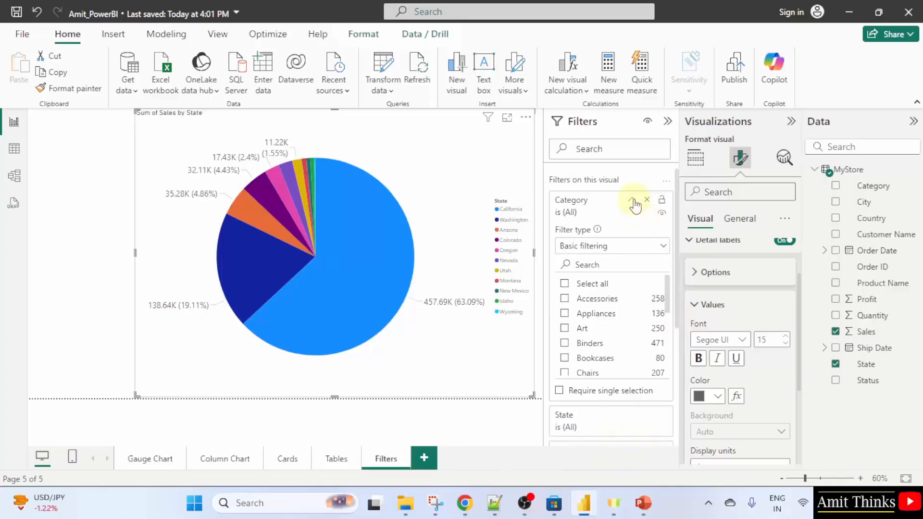
{"action": "left_click", "coordinate": [632, 200]}
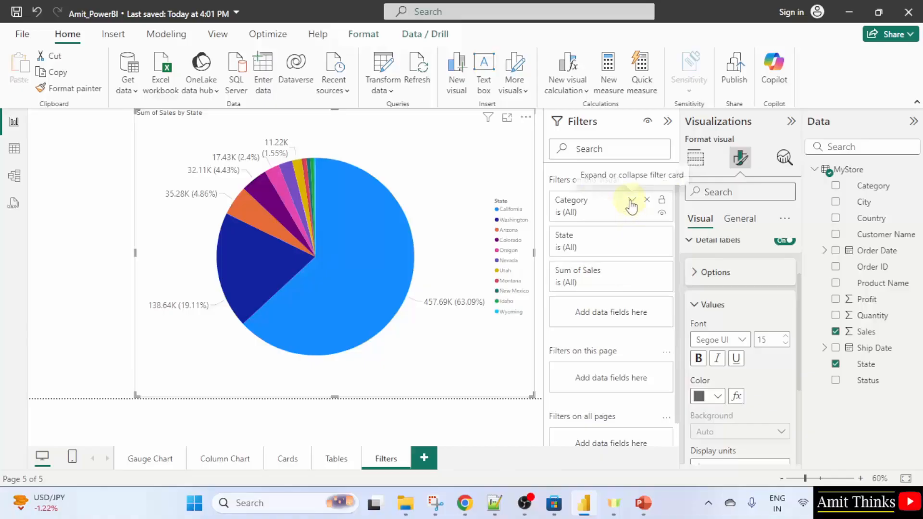
{"action": "left_click", "coordinate": [632, 199]}
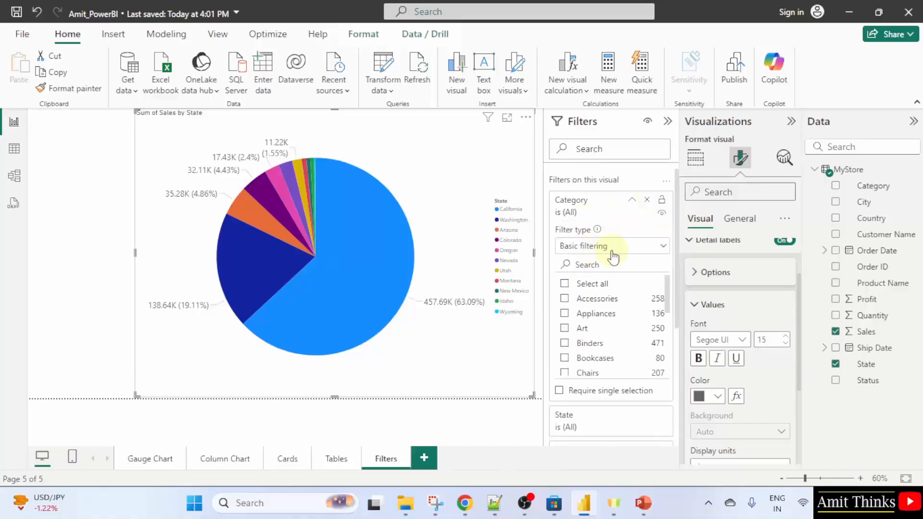
Filter the pie chart's Category to Bookcases and Accessories
{"action": "left_click", "coordinate": [565, 299]}
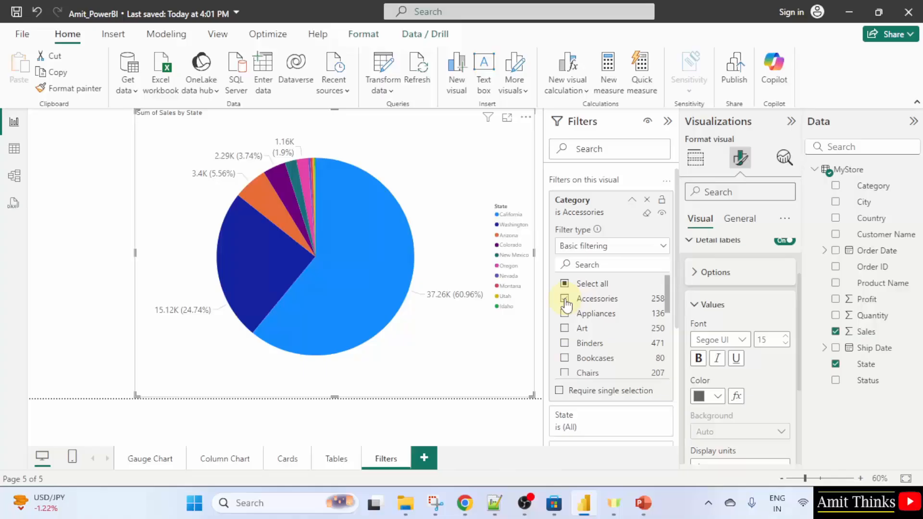
{"action": "left_click", "coordinate": [565, 299]}
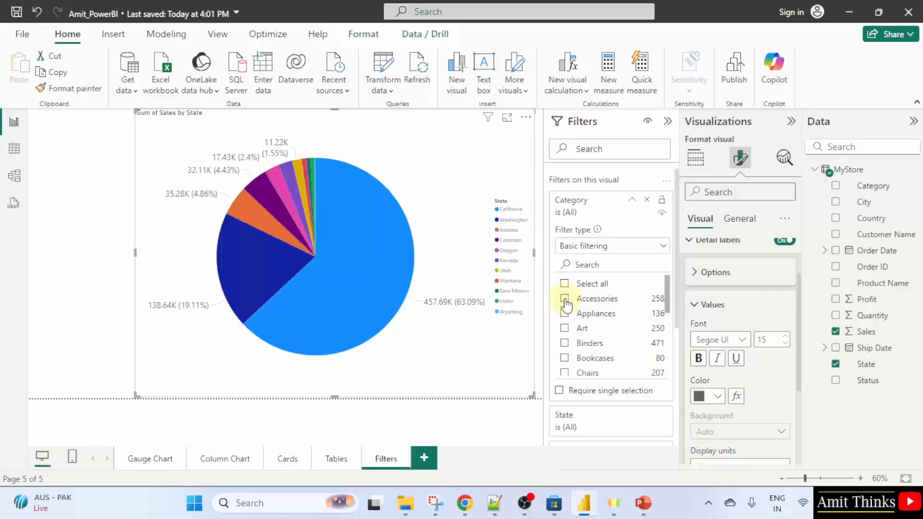
{"action": "left_click", "coordinate": [566, 359]}
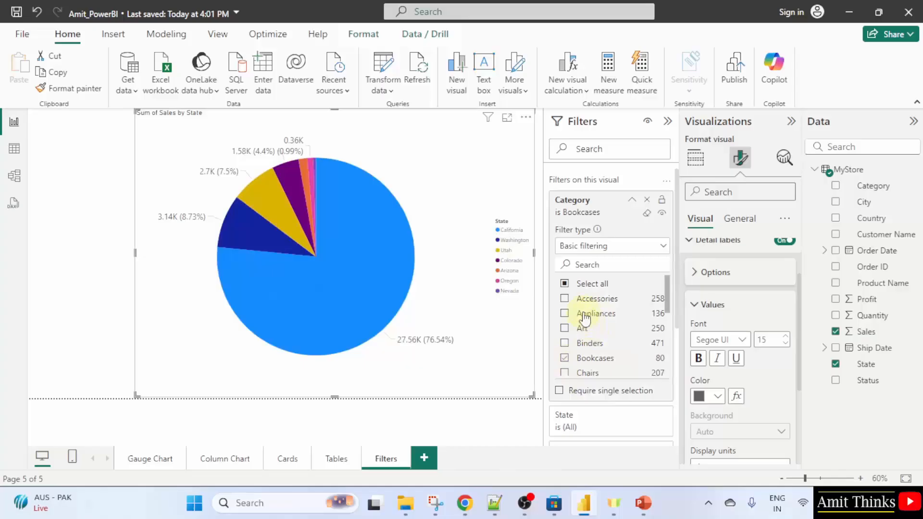
{"action": "left_click", "coordinate": [566, 299]}
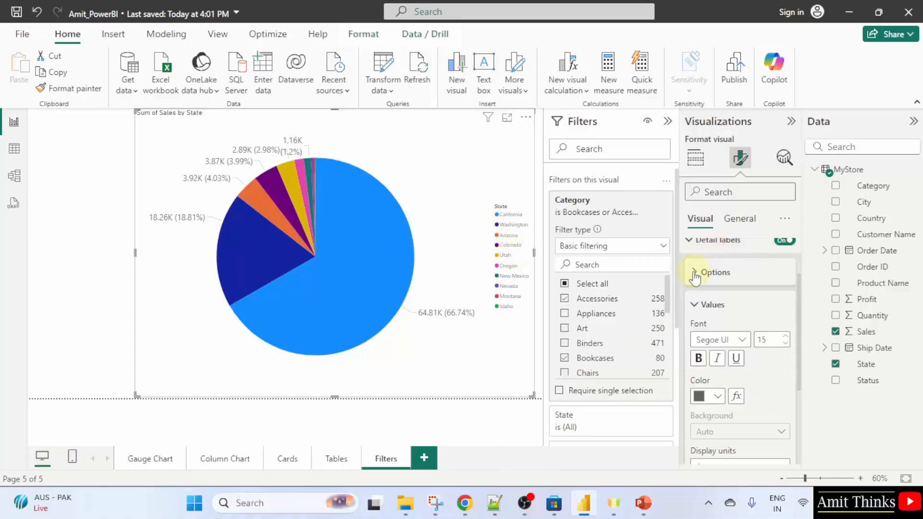
Set the pie chart legend's text font size to 15
{"action": "scroll", "coordinate": [727, 290], "scroll_direction": "down", "scroll_amount": 3}
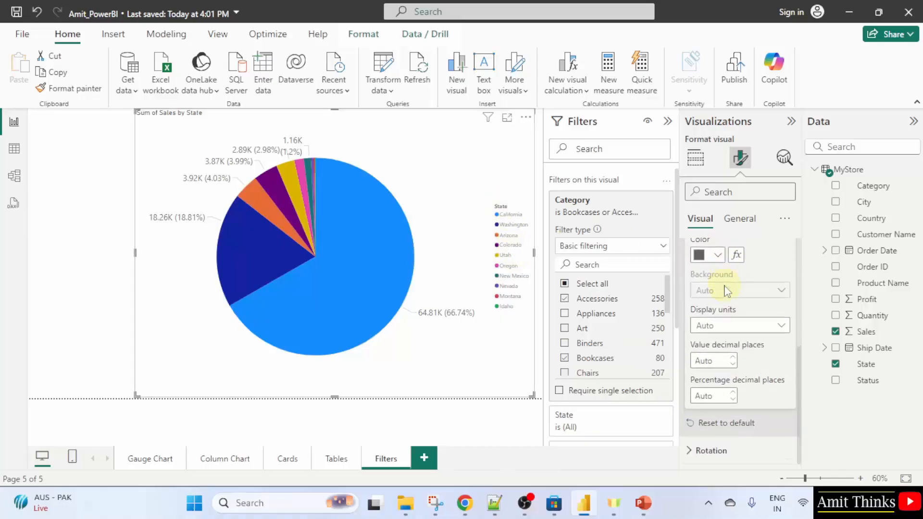
{"action": "scroll", "coordinate": [727, 289], "scroll_direction": "up", "scroll_amount": 3}
{"action": "left_click", "coordinate": [712, 310]}
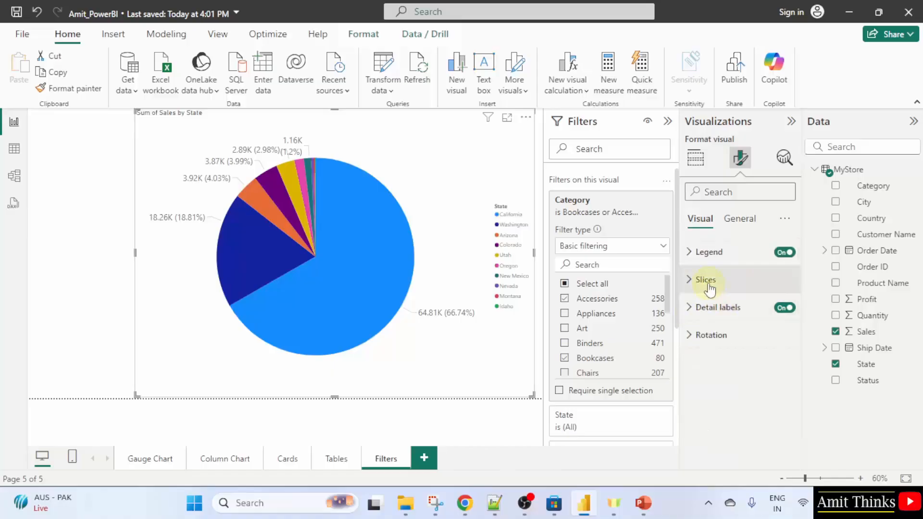
{"action": "left_click", "coordinate": [693, 252]}
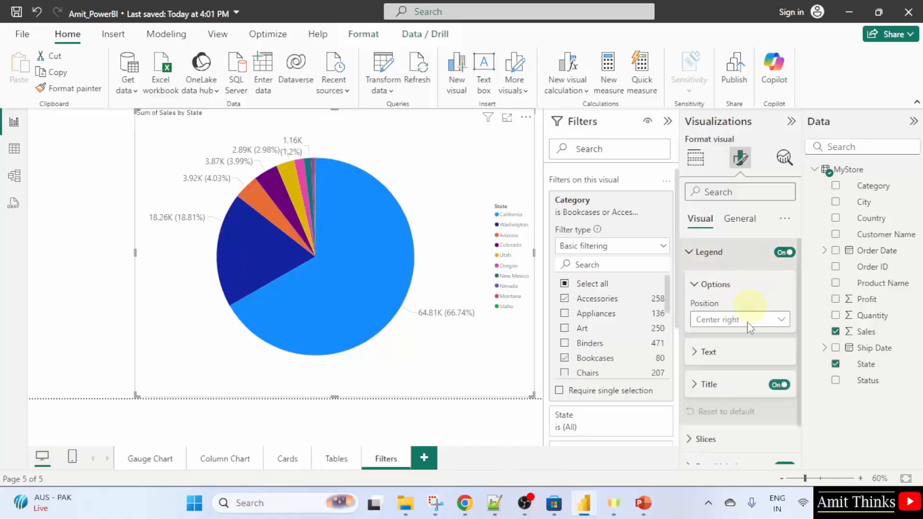
{"action": "left_click", "coordinate": [701, 352]}
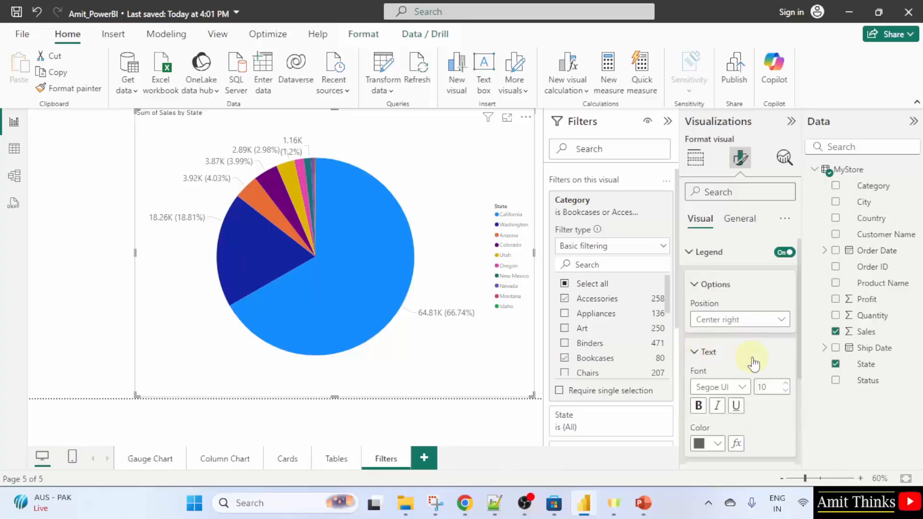
{"action": "scroll", "coordinate": [762, 346], "scroll_direction": "down", "scroll_amount": 2}
{"action": "double_click", "coordinate": [770, 321]}
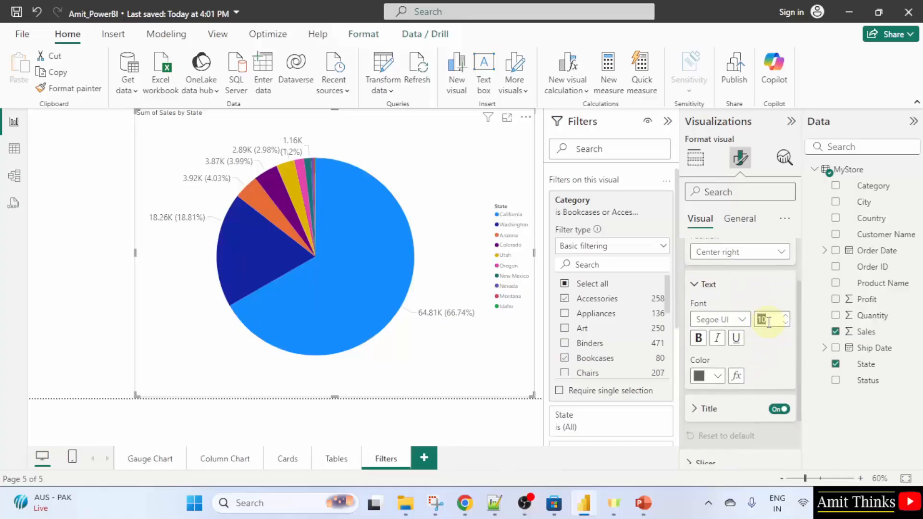
{"action": "type", "text": "15"}
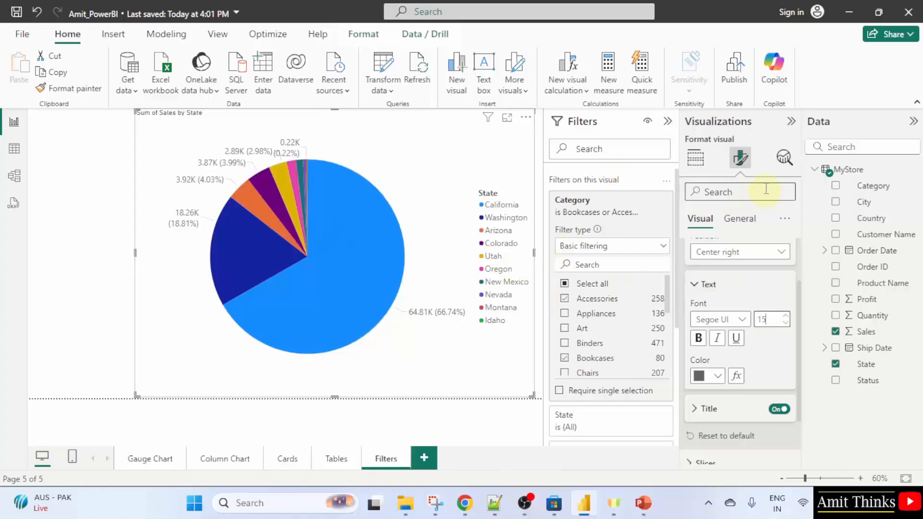
Clear Bookcases from the pie chart's Category filter
{"action": "left_click", "coordinate": [740, 164]}
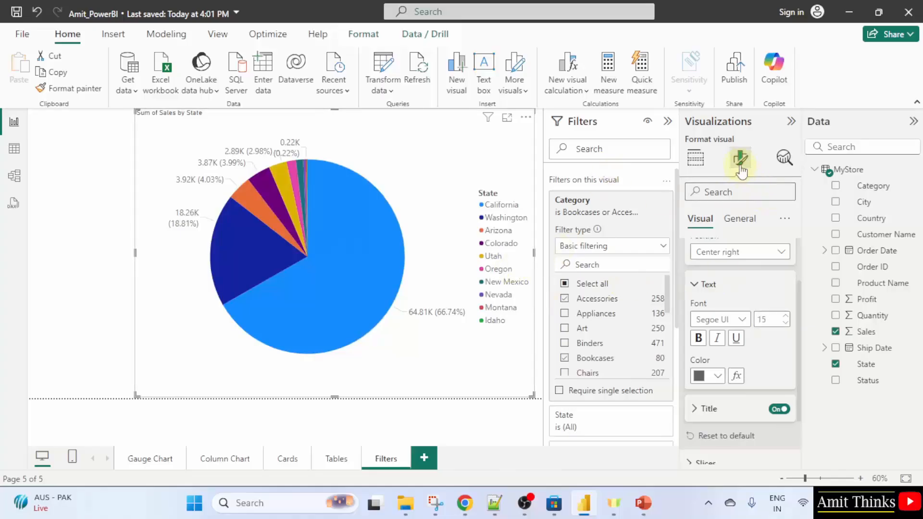
{"action": "left_click", "coordinate": [622, 254]}
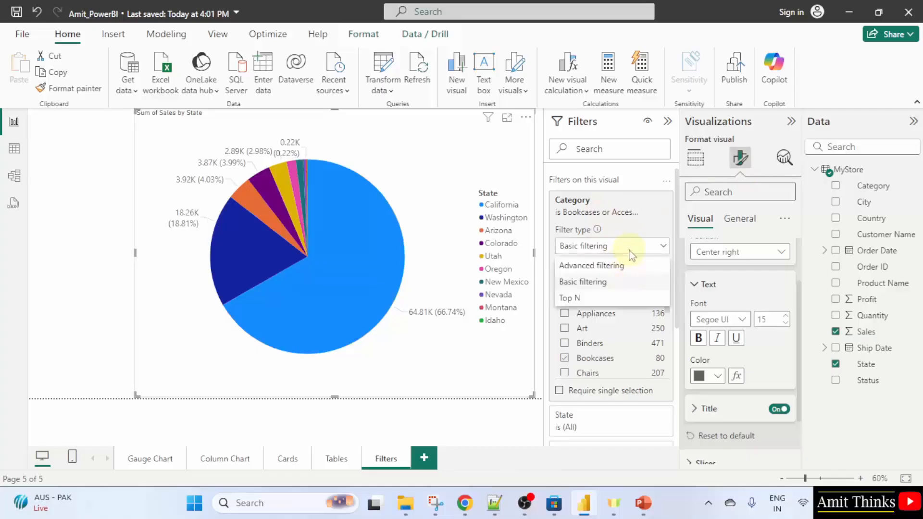
{"action": "left_click", "coordinate": [569, 366]}
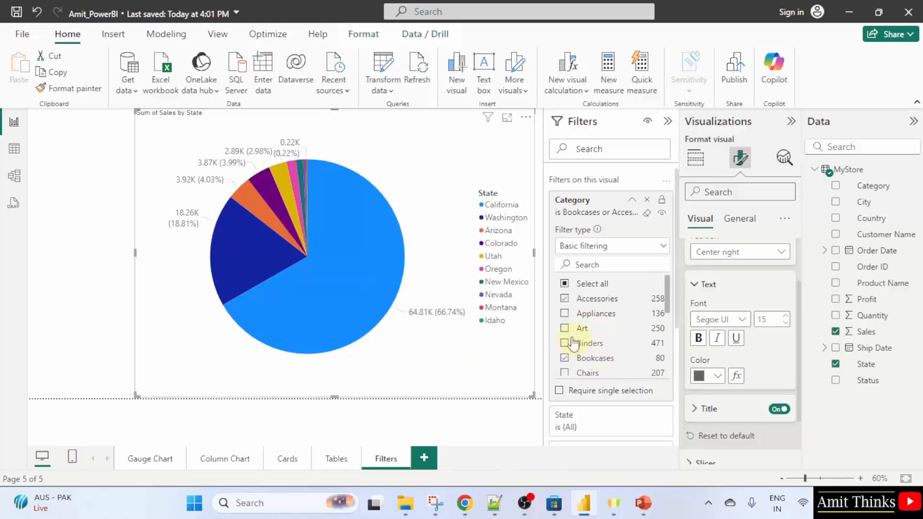
{"action": "left_click", "coordinate": [565, 358]}
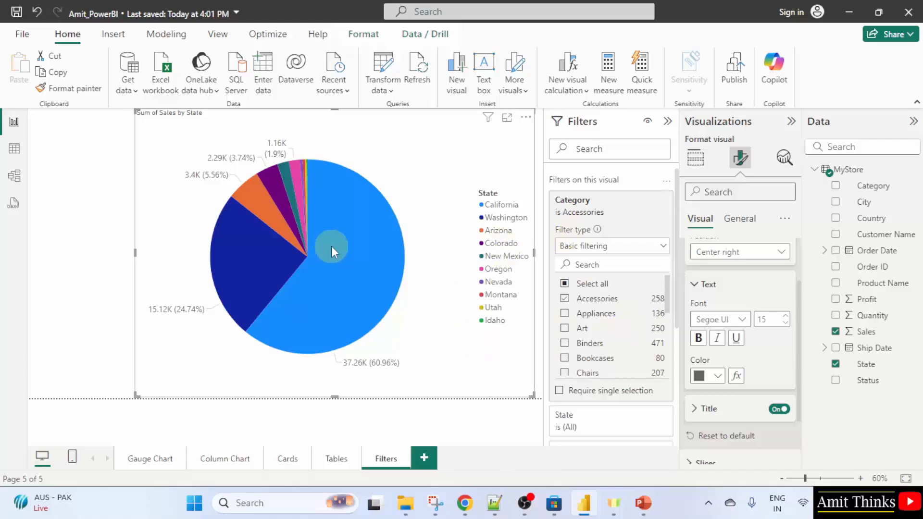
{"action": "mouse_move", "coordinate": [331, 248]}
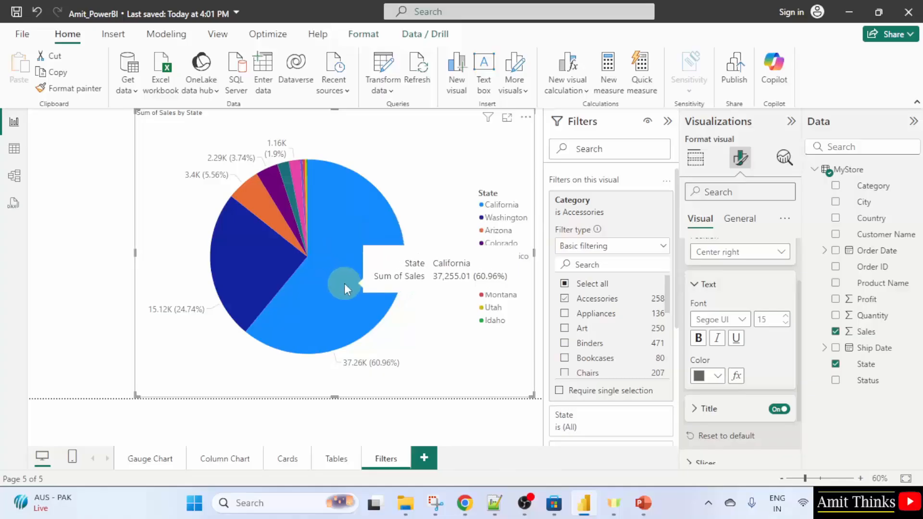
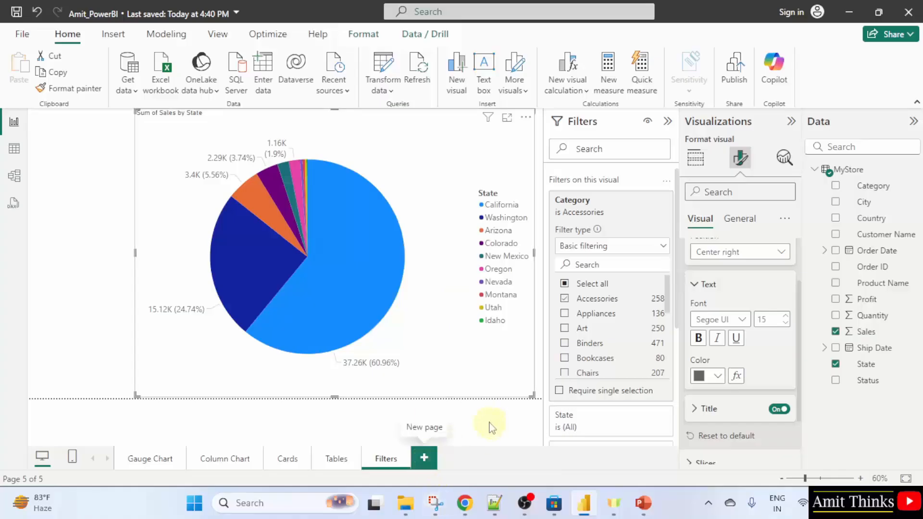
Add a new report page and rename it Slicers
{"action": "left_click", "coordinate": [425, 458]}
{"action": "double_click", "coordinate": [434, 461]}
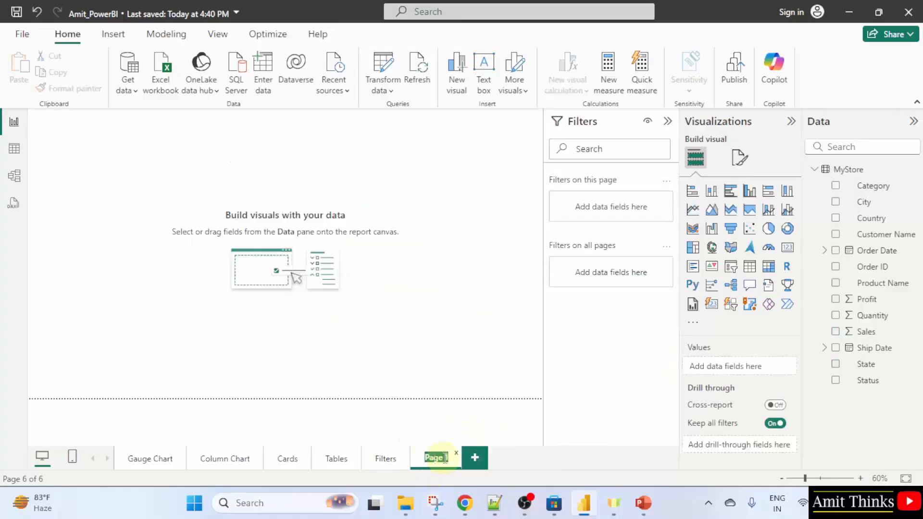
{"action": "type", "text": "Slicers"}
{"action": "left_click", "coordinate": [525, 434]}
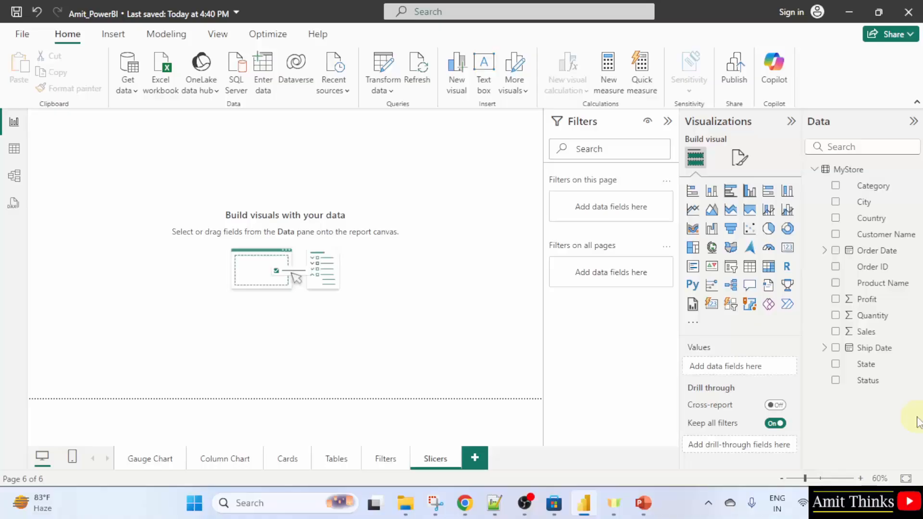
Insert a slicer visual on the Slicers page, size it on the canvas, and add the Category field to it
{"action": "left_click_drag", "start_coordinate": [679, 152], "coordinate": [656, 156]}
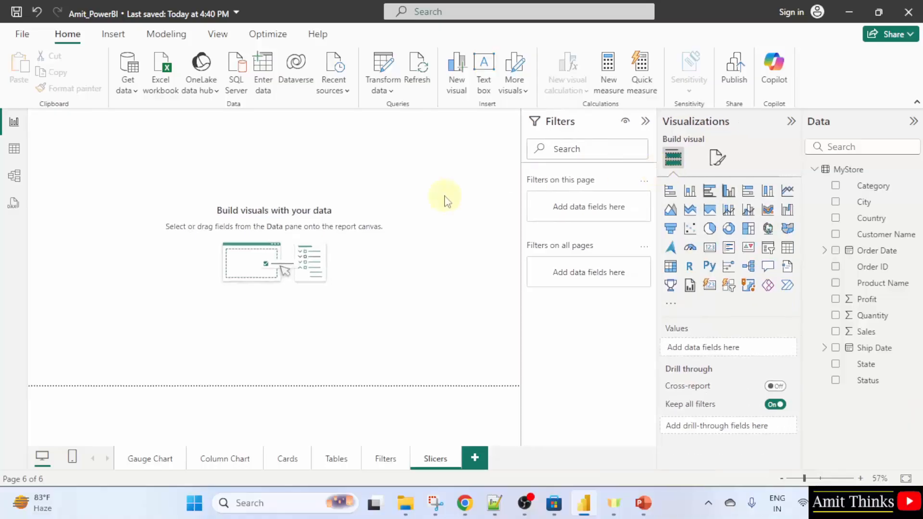
{"action": "left_click", "coordinate": [768, 248]}
{"action": "left_click_drag", "start_coordinate": [130, 179], "coordinate": [469, 367]}
{"action": "left_click_drag", "start_coordinate": [433, 310], "coordinate": [440, 283]}
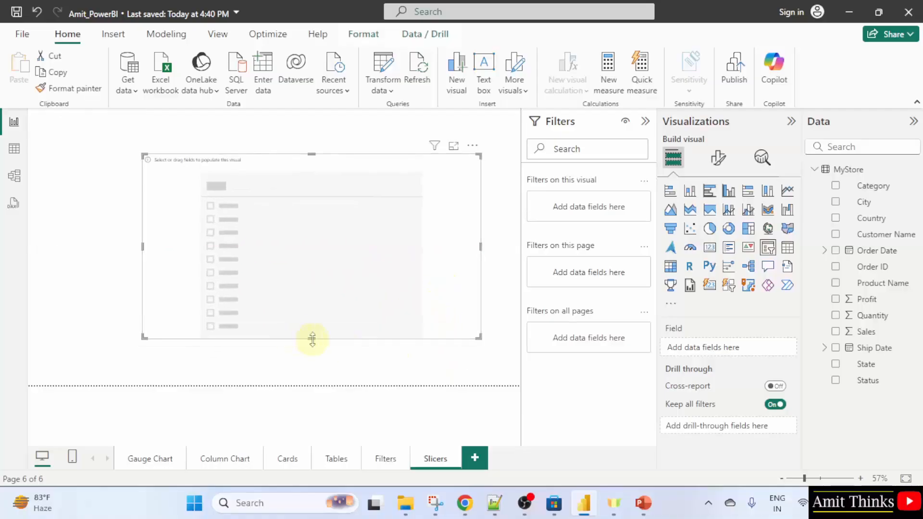
{"action": "left_click_drag", "start_coordinate": [310, 338], "coordinate": [312, 360]}
{"action": "left_click_drag", "start_coordinate": [319, 267], "coordinate": [309, 247]}
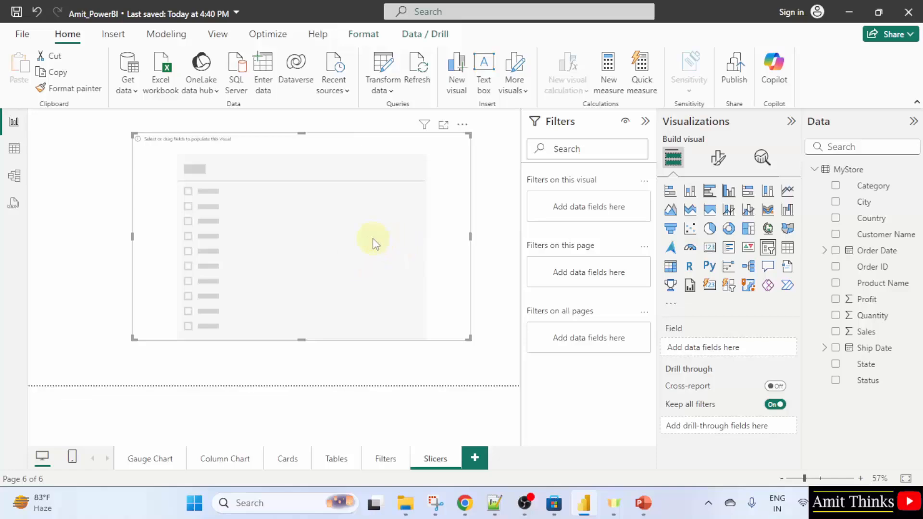
{"action": "left_click", "coordinate": [835, 186]}
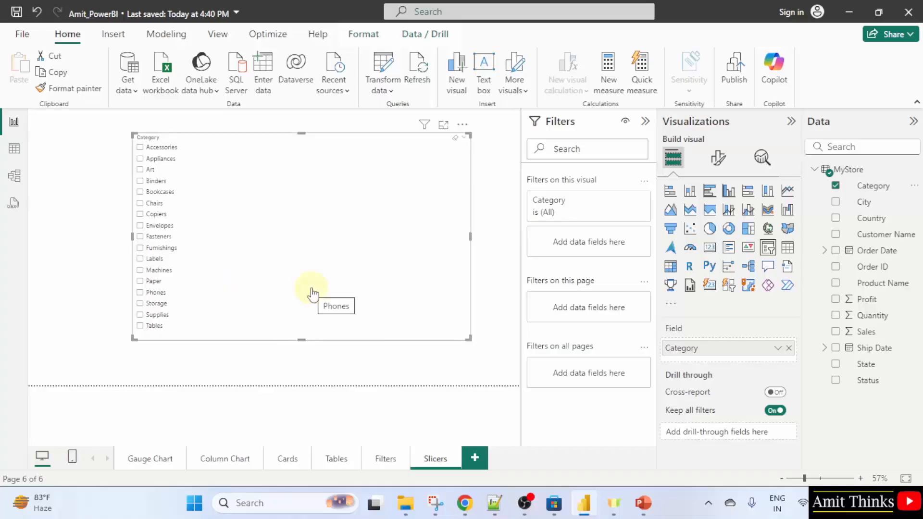
Resize the Category slicer narrower and move it towards the right of the canvas
{"action": "left_click_drag", "start_coordinate": [469, 339], "coordinate": [217, 345]}
{"action": "left_click_drag", "start_coordinate": [207, 299], "coordinate": [439, 303]}
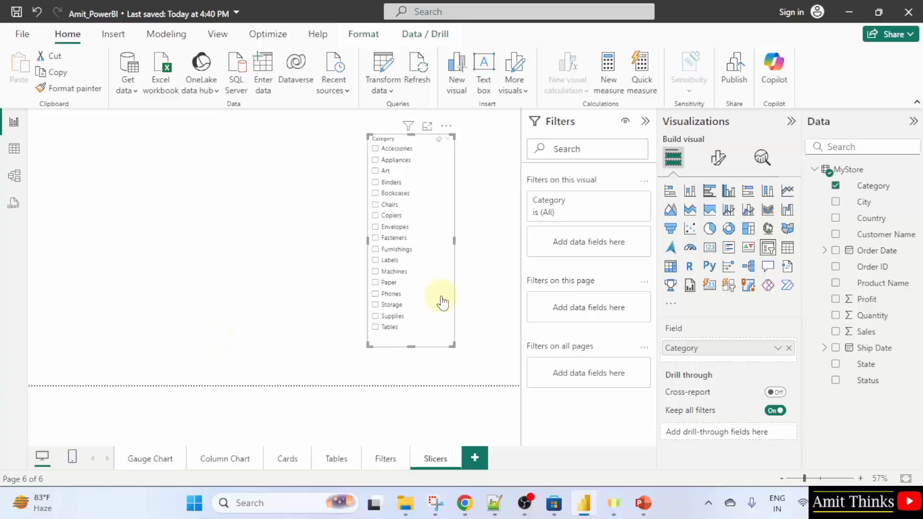
{"action": "left_click", "coordinate": [259, 279]}
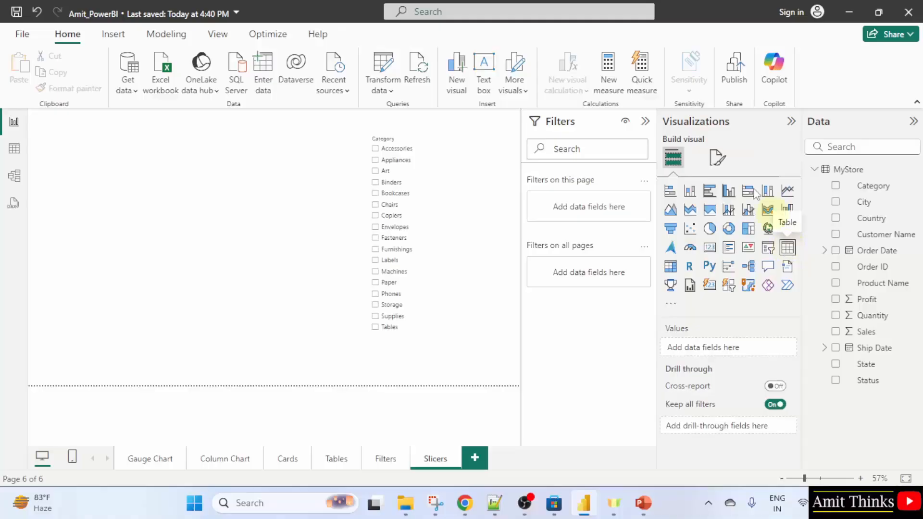
Insert a table visual, size it beside the slicer, and add the Category and Profit fields
{"action": "left_click", "coordinate": [789, 249]}
{"action": "left_click_drag", "start_coordinate": [93, 196], "coordinate": [198, 192]}
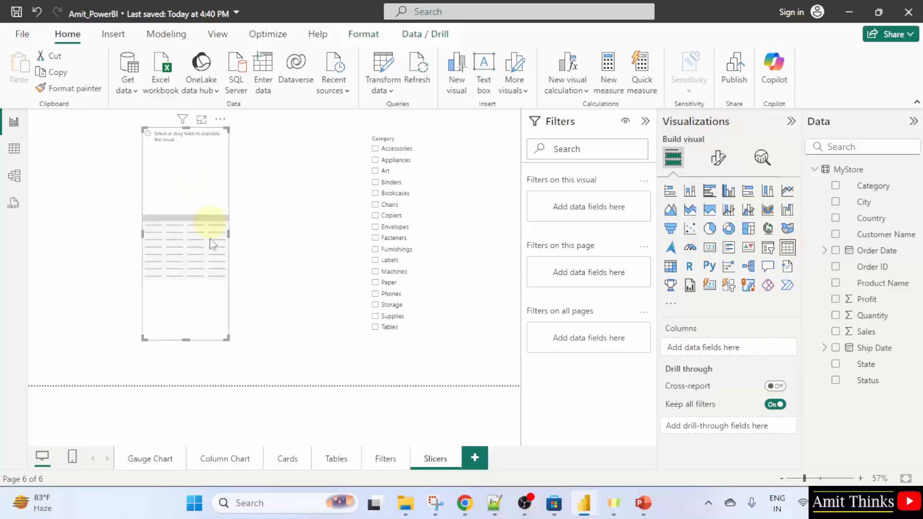
{"action": "left_click_drag", "start_coordinate": [229, 234], "coordinate": [336, 245]}
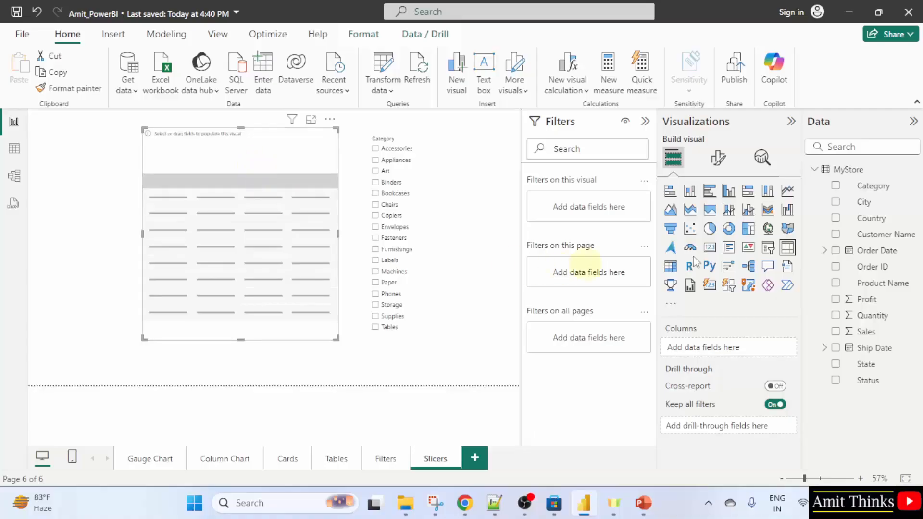
{"action": "left_click", "coordinate": [836, 187]}
{"action": "left_click", "coordinate": [836, 299]}
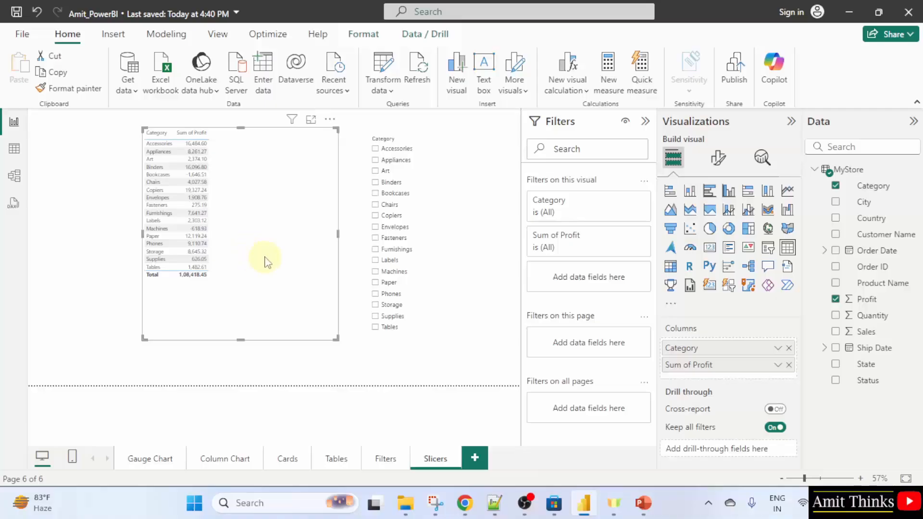
Set the table's Values font size to 17
{"action": "left_click", "coordinate": [720, 161]}
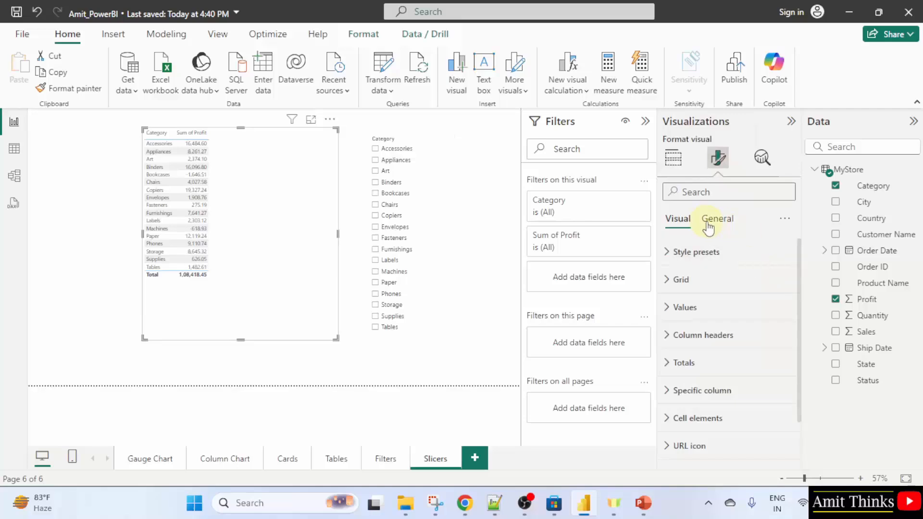
{"action": "left_click", "coordinate": [743, 254]}
{"action": "left_click", "coordinate": [743, 255]}
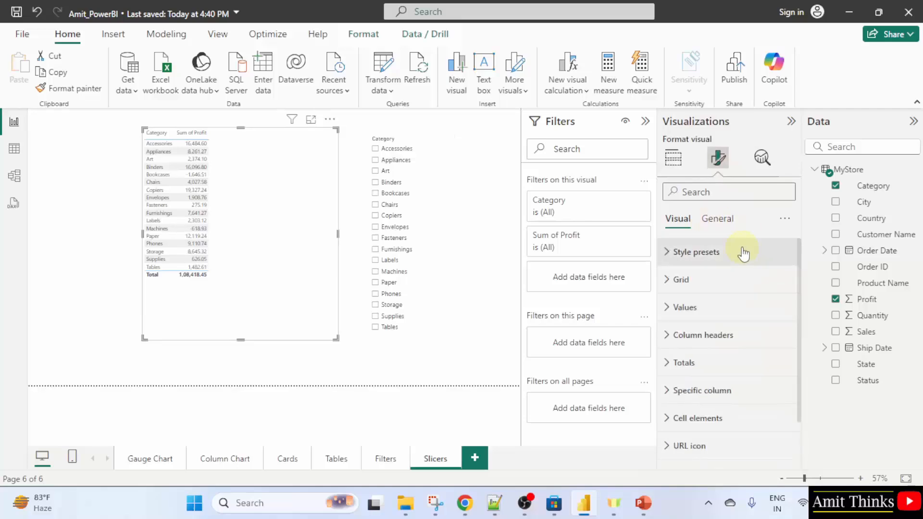
{"action": "left_click", "coordinate": [739, 308]}
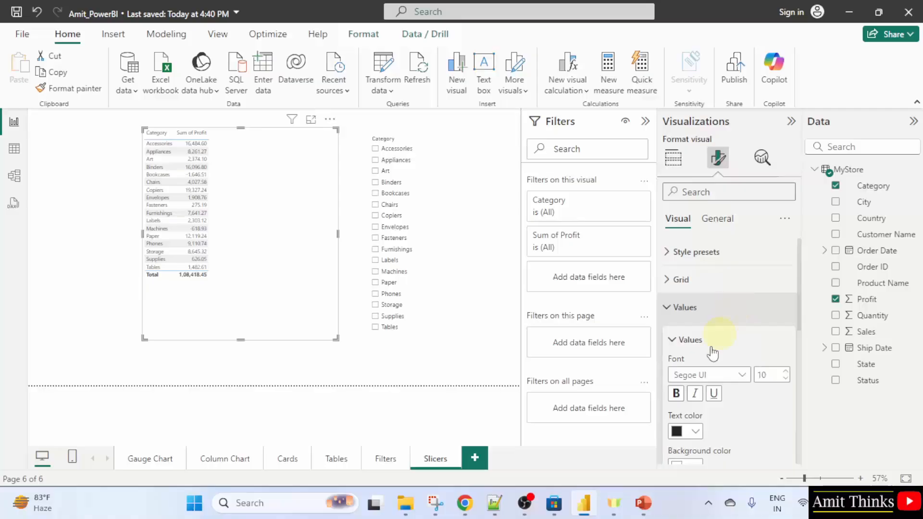
{"action": "left_click", "coordinate": [772, 375]}
{"action": "type", "text": "1"}
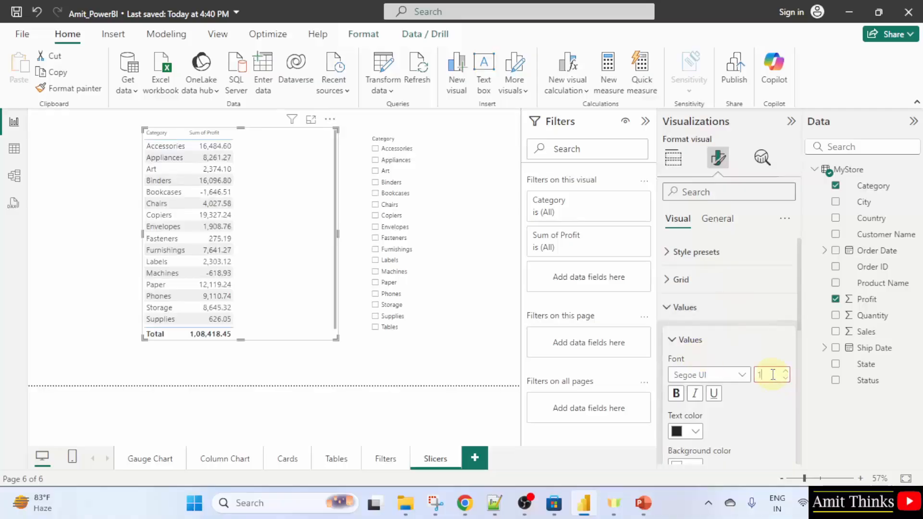
{"action": "type", "text": "57"}
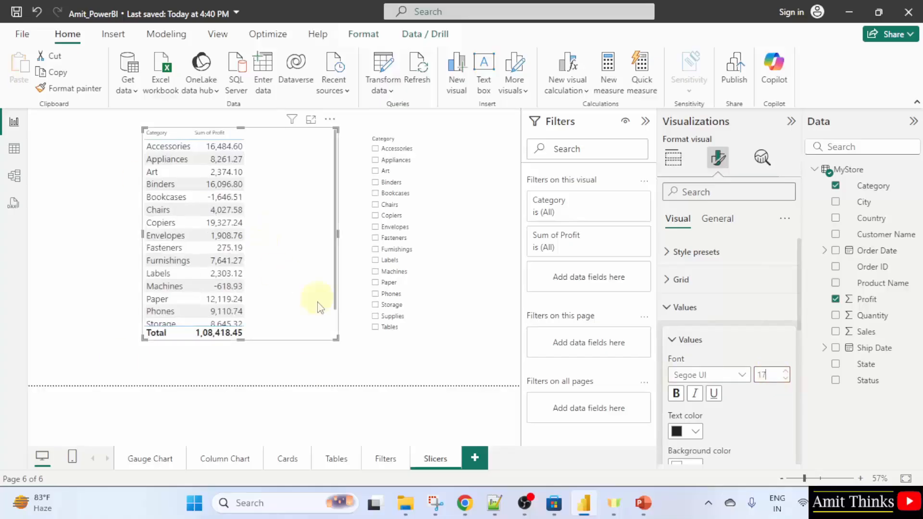
Resize the table to fit its rows and move it towards the centre of the canvas
{"action": "left_click_drag", "start_coordinate": [336, 339], "coordinate": [260, 382]}
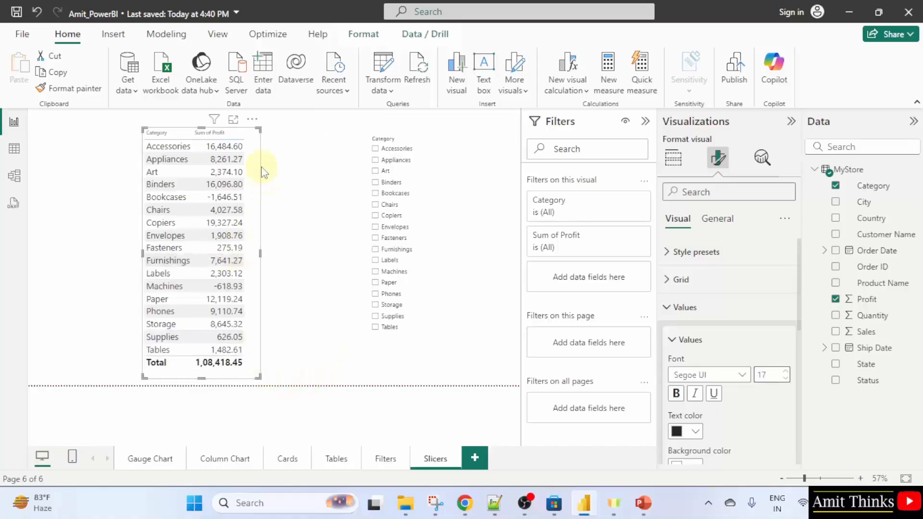
{"action": "left_click_drag", "start_coordinate": [252, 170], "coordinate": [302, 153]}
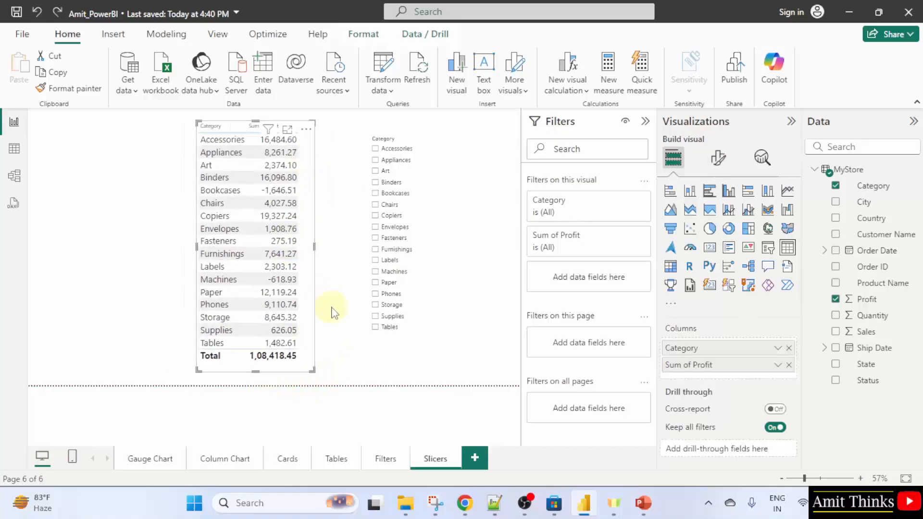
{"action": "left_click", "coordinate": [91, 270]}
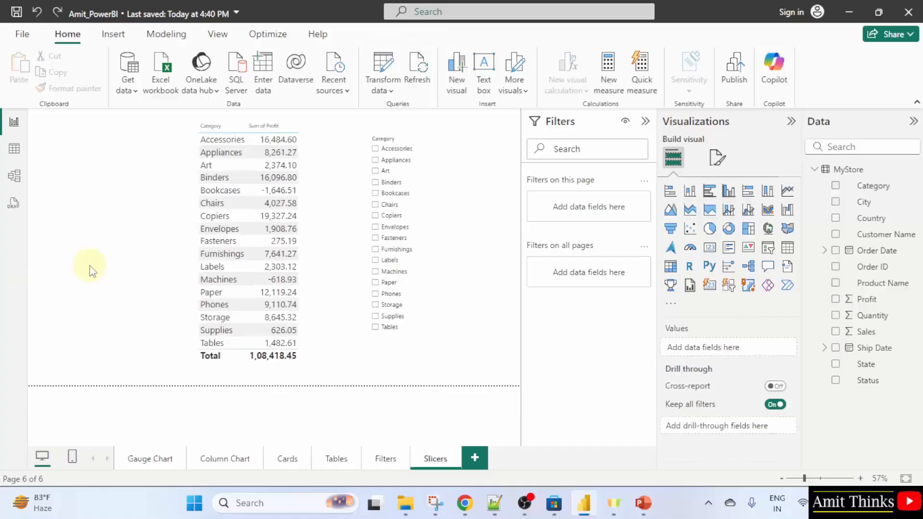
Set the table's column header font size to 17
{"action": "left_click", "coordinate": [314, 246]}
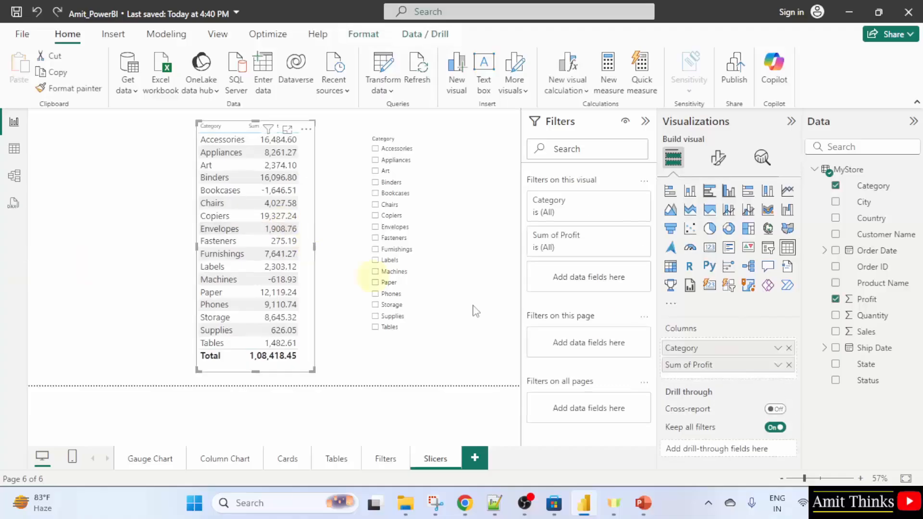
{"action": "left_click", "coordinate": [719, 159]}
{"action": "left_click", "coordinate": [765, 338]}
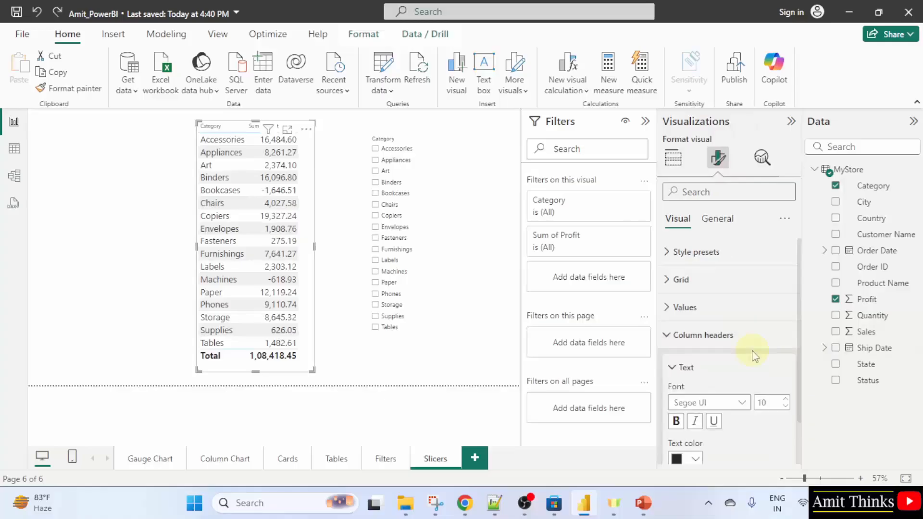
{"action": "double_click", "coordinate": [771, 405]}
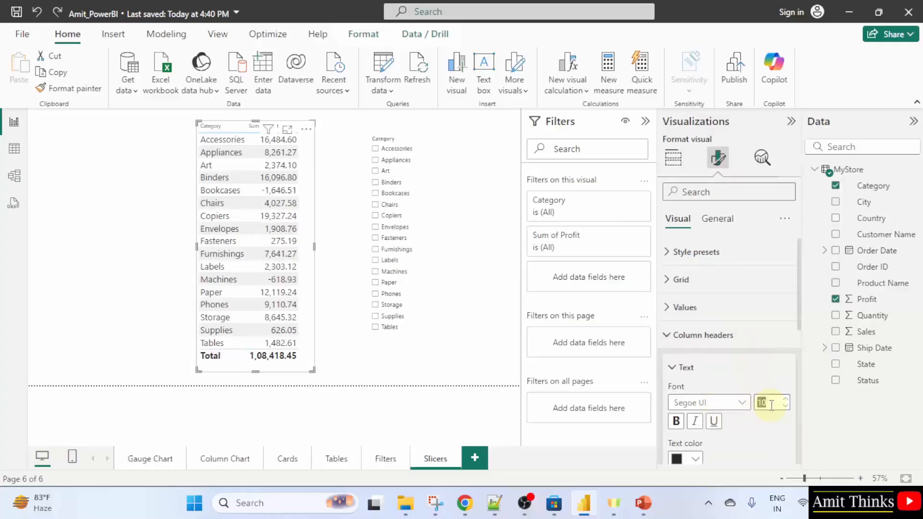
{"action": "type", "text": "14"}
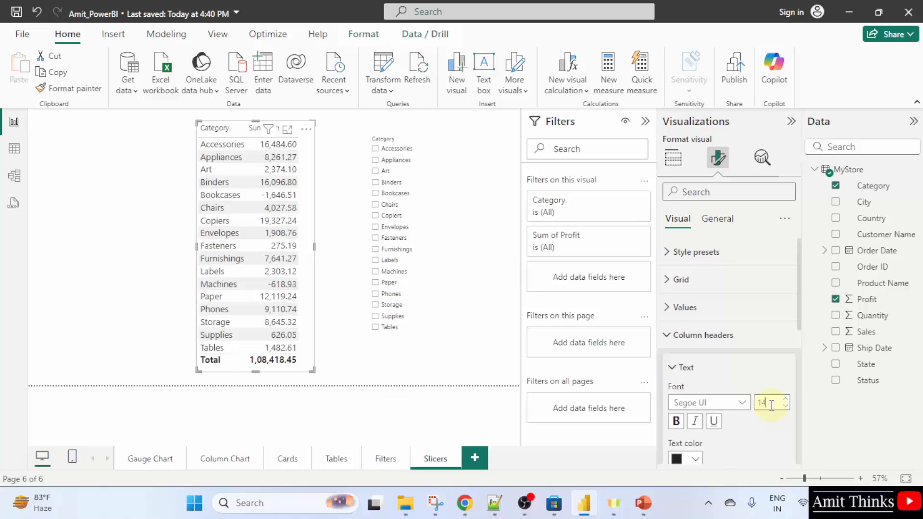
{"action": "type", "text": "7"}
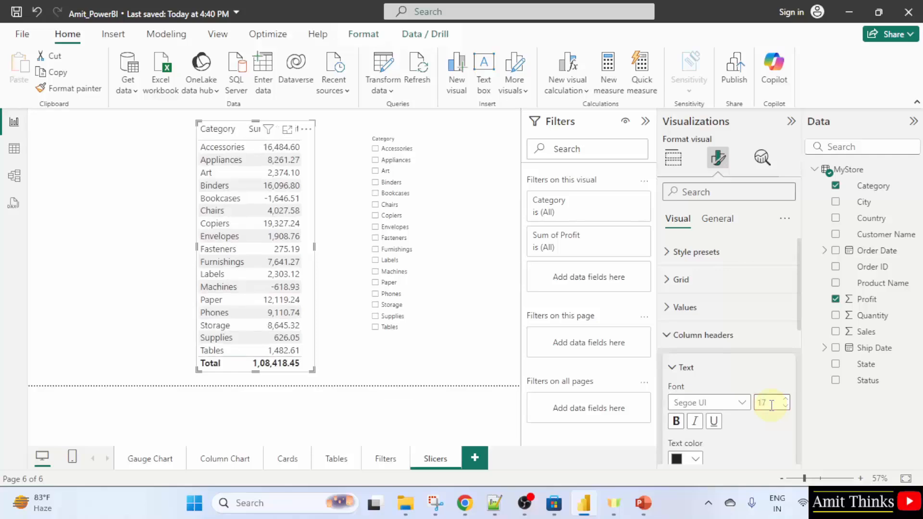
Set the table's column header background colour to black and text colour to white
{"action": "scroll", "coordinate": [738, 426], "scroll_direction": "down", "scroll_amount": 2}
{"action": "scroll", "coordinate": [750, 404], "scroll_direction": "up", "scroll_amount": 2}
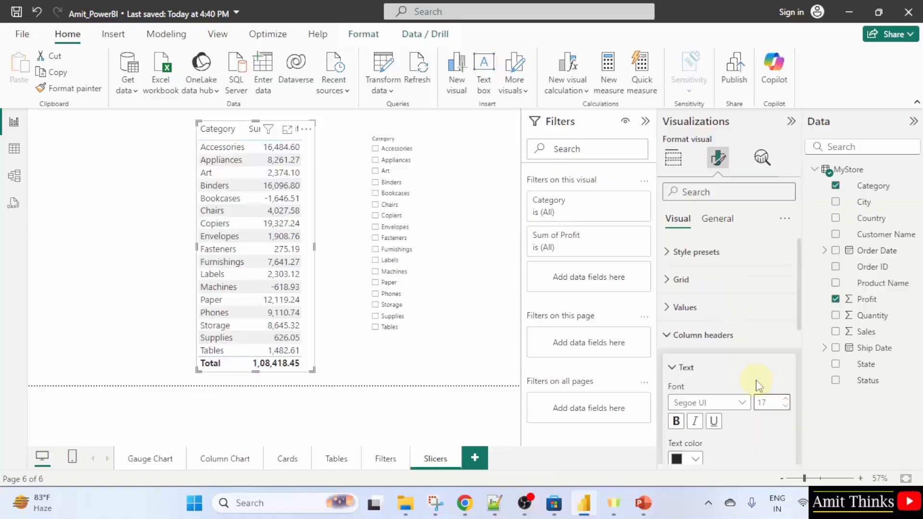
{"action": "scroll", "coordinate": [726, 372], "scroll_direction": "down", "scroll_amount": 2}
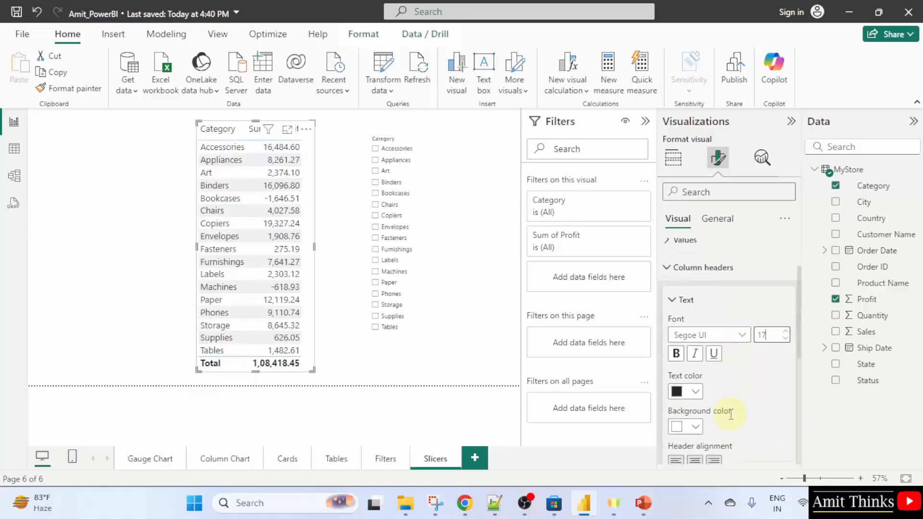
{"action": "left_click", "coordinate": [693, 427]}
{"action": "left_click", "coordinate": [705, 212]}
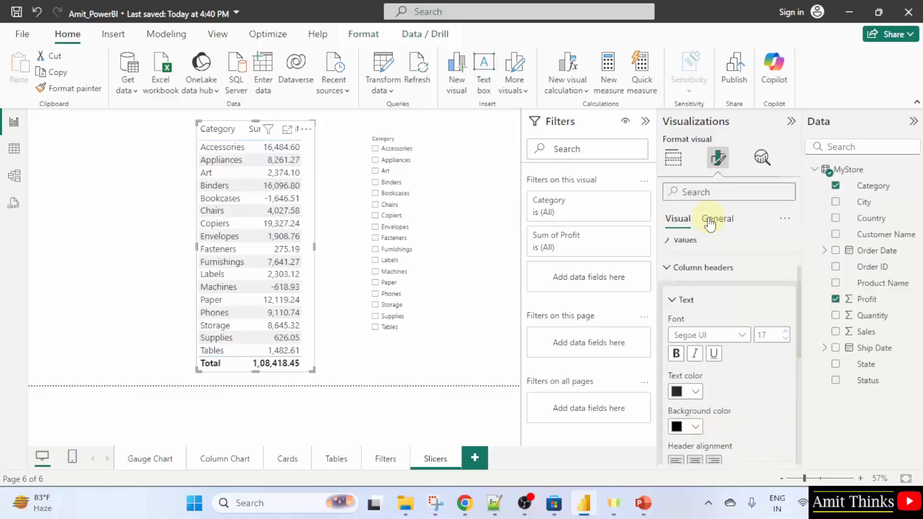
{"action": "left_click", "coordinate": [693, 391]}
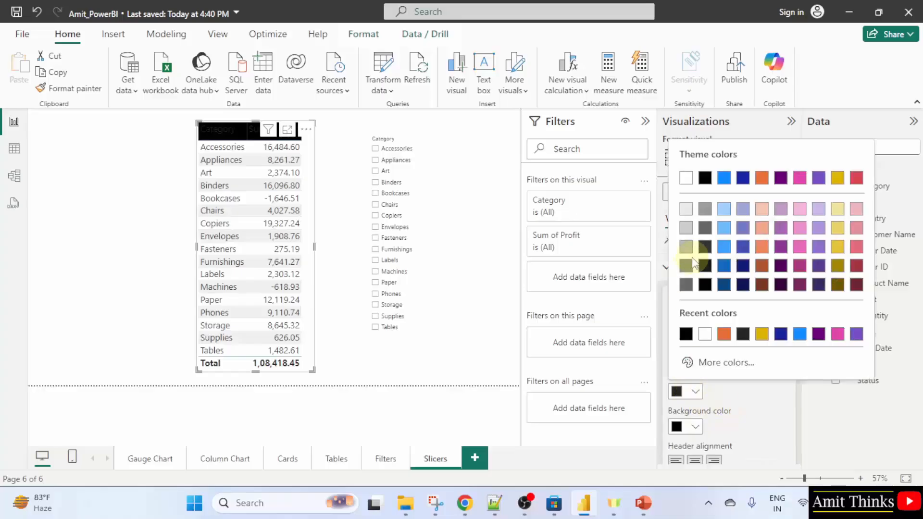
{"action": "left_click", "coordinate": [685, 179]}
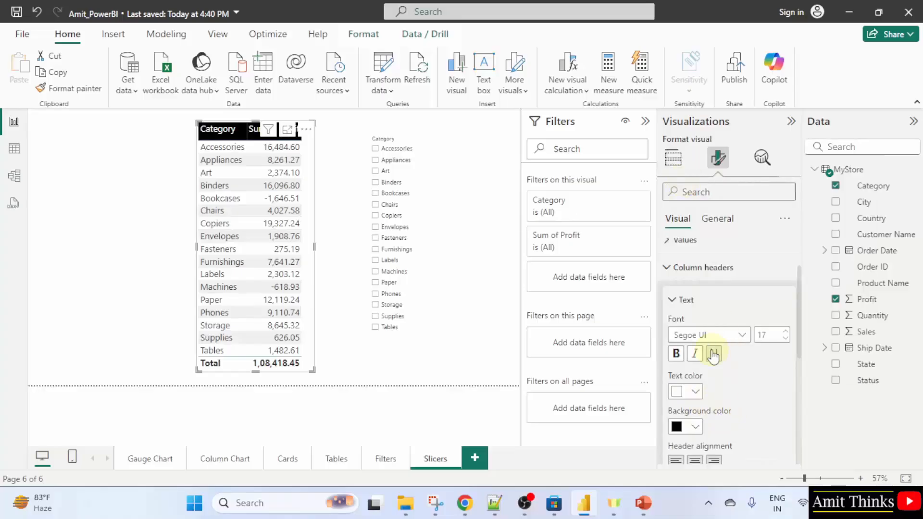
{"action": "left_click", "coordinate": [457, 375]}
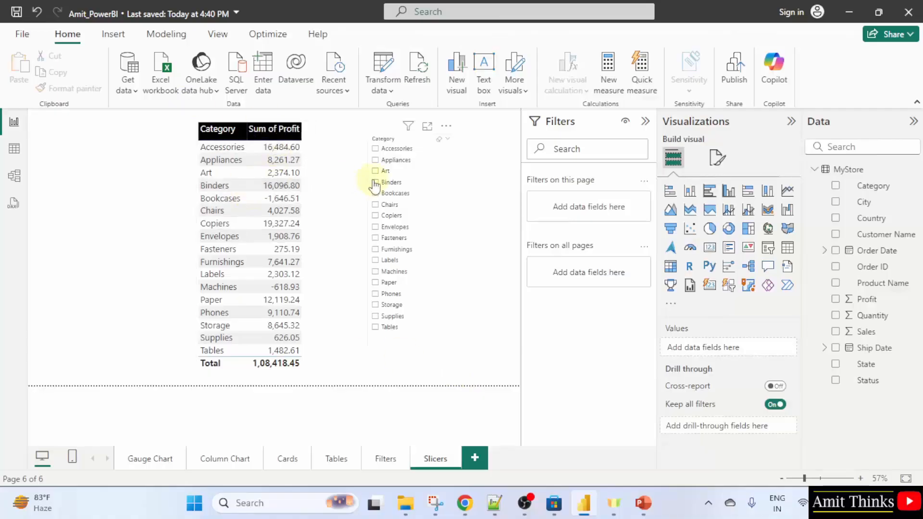
Add the State field to the slicer beneath Category
{"action": "left_click", "coordinate": [455, 264]}
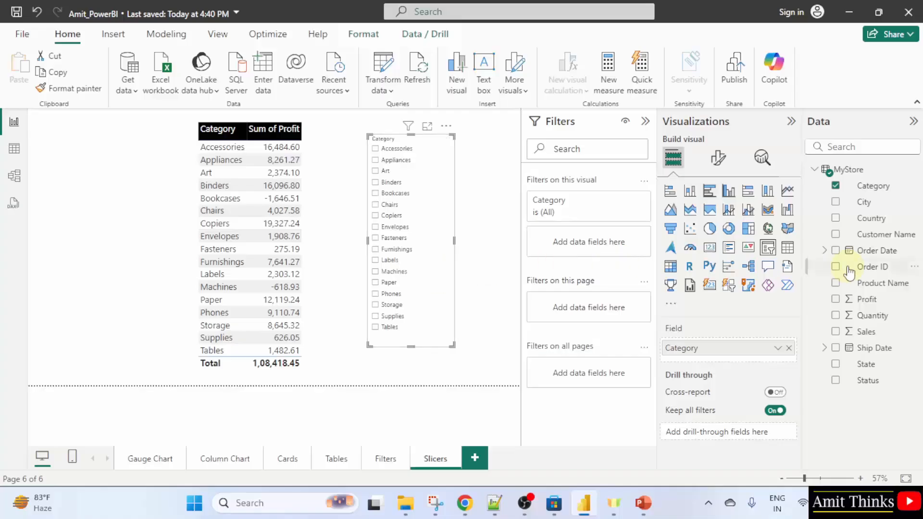
{"action": "left_click", "coordinate": [835, 364]}
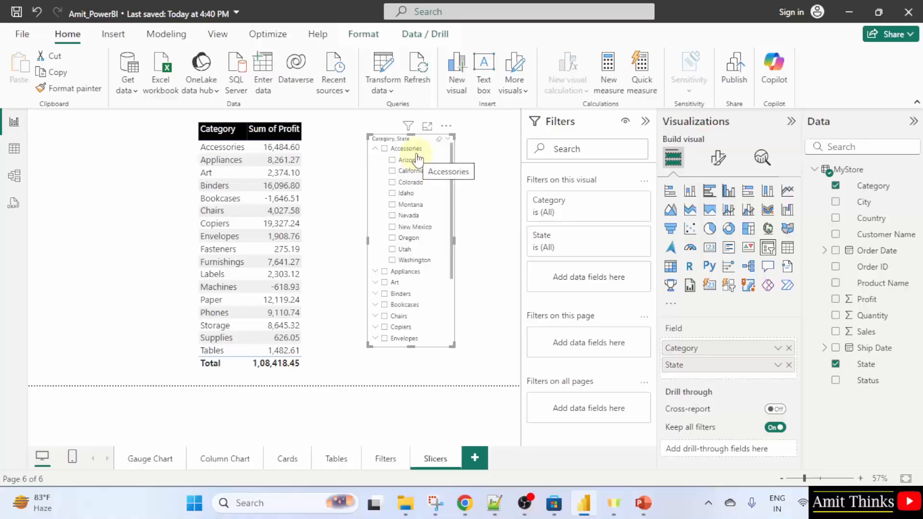
Select and clear New Mexico under Accessories in the slicer, then collapse Accessories
{"action": "left_click", "coordinate": [393, 229]}
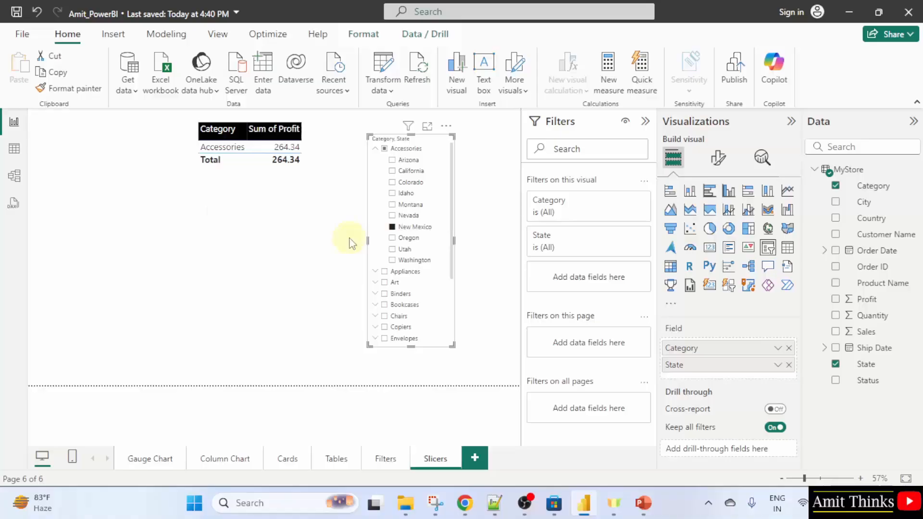
{"action": "left_click", "coordinate": [393, 228]}
{"action": "left_click", "coordinate": [375, 148]}
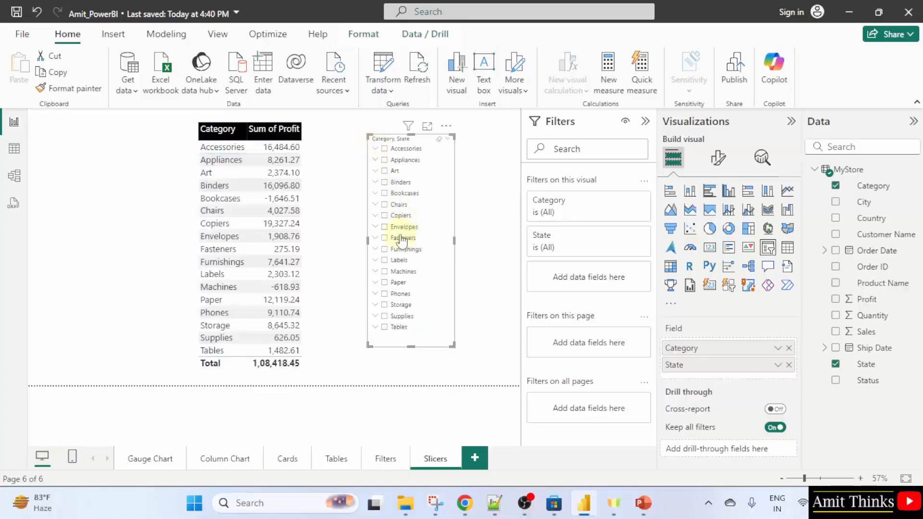
Expand Art in the slicer and select California under it
{"action": "left_click", "coordinate": [375, 172]}
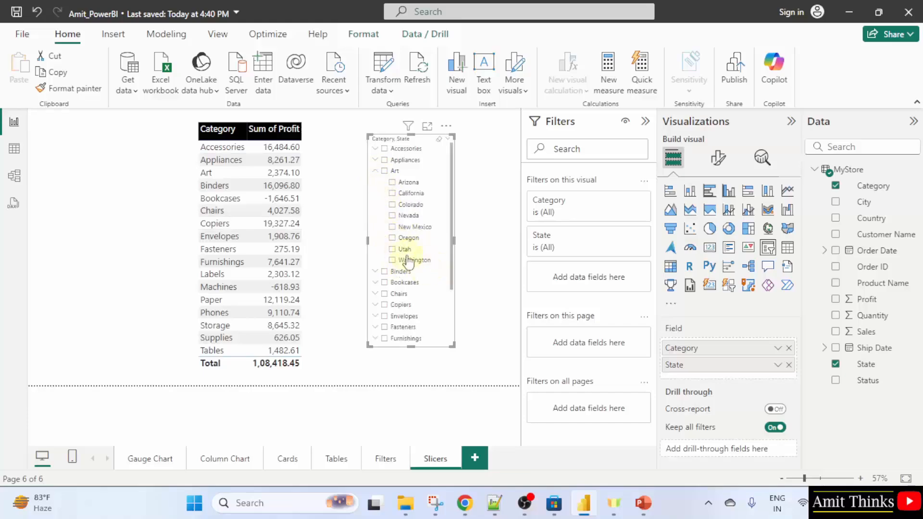
{"action": "left_click", "coordinate": [392, 228]}
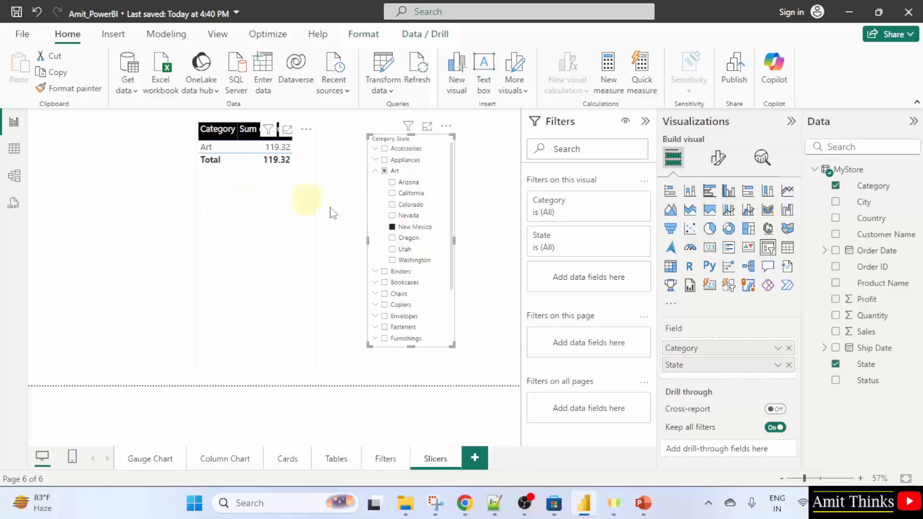
{"action": "left_click", "coordinate": [391, 228]}
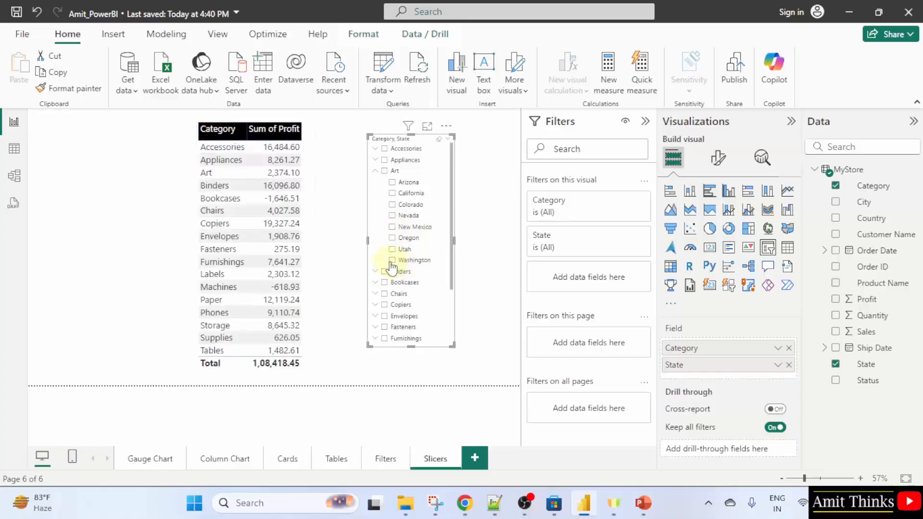
{"action": "left_click", "coordinate": [392, 193]}
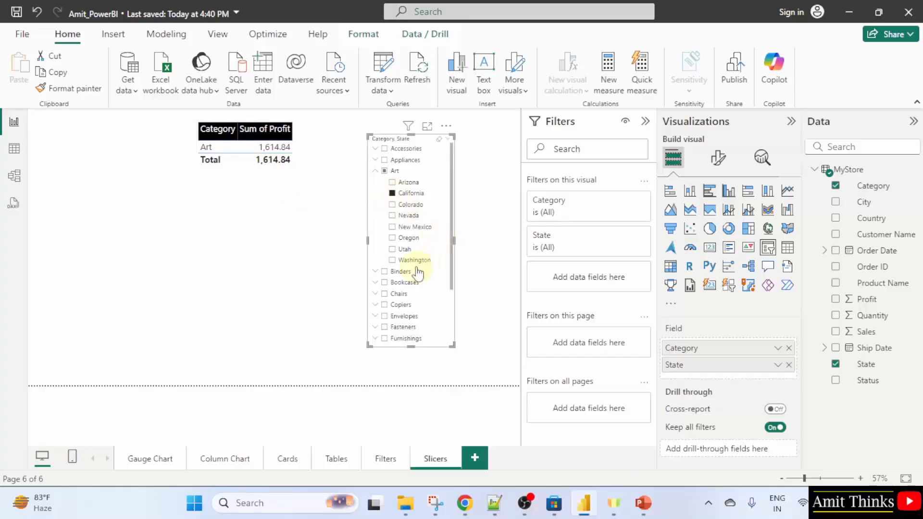
Select New Mexico, Washington and California together under Art in the slicer using multi-select
{"action": "left_click", "coordinate": [392, 193]}
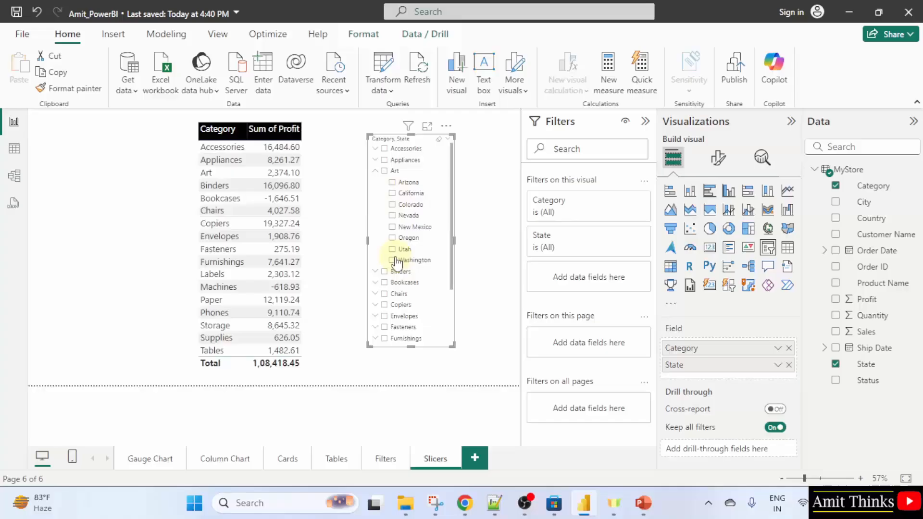
{"action": "left_click", "coordinate": [391, 227]}
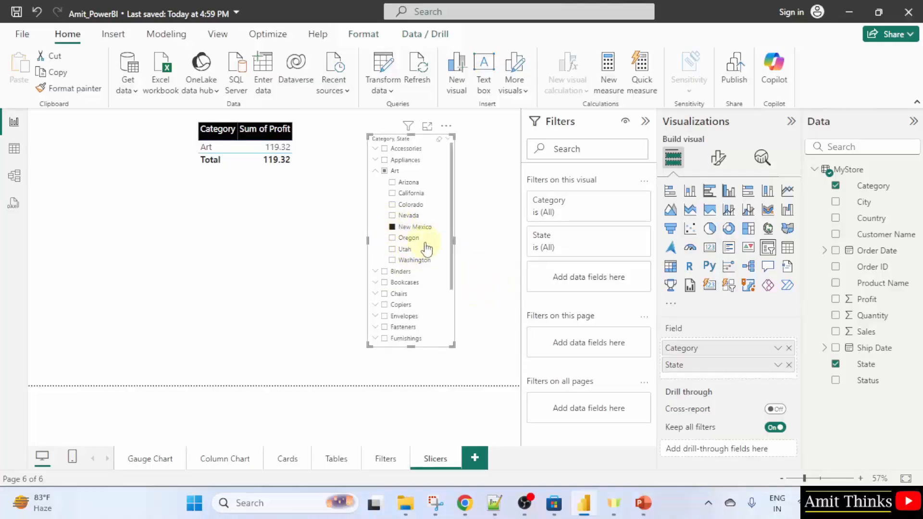
{"action": "left_click", "coordinate": [392, 260]}
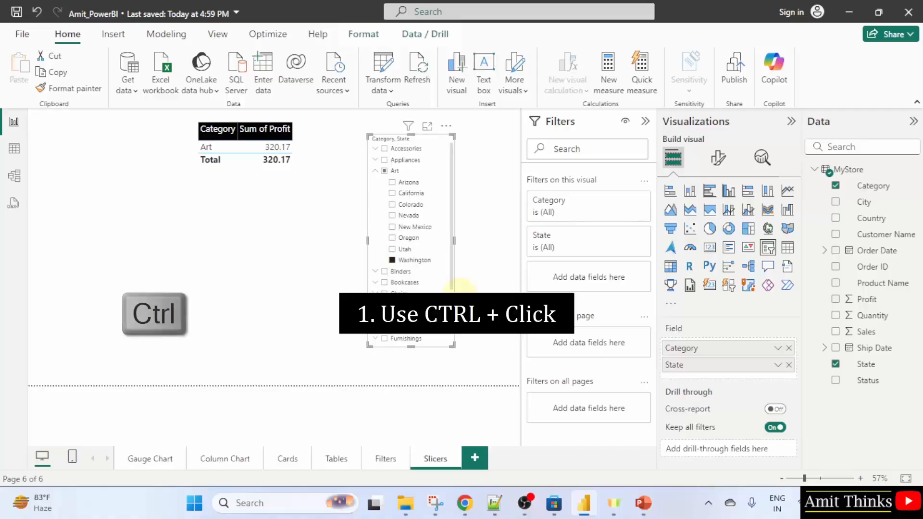
{"action": "left_click", "coordinate": [414, 226], "text": "ctrl"}
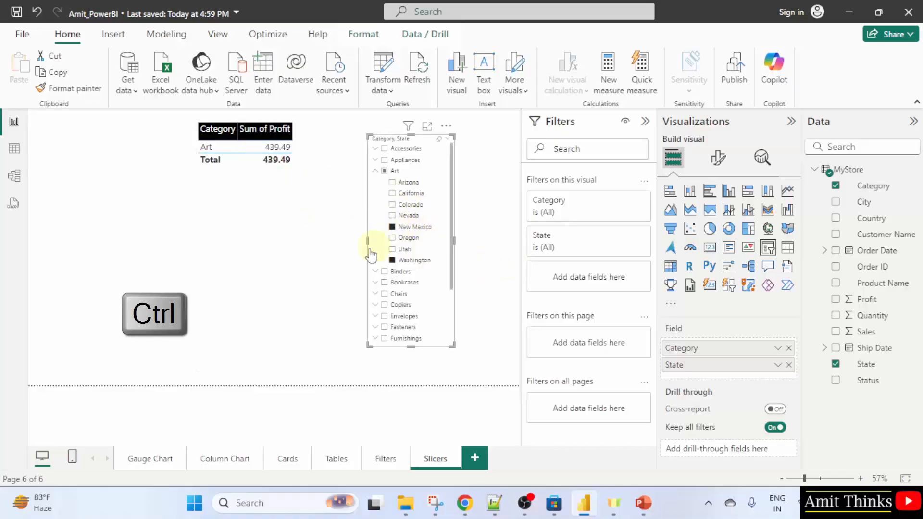
{"action": "left_click", "coordinate": [395, 194], "text": "ctrl"}
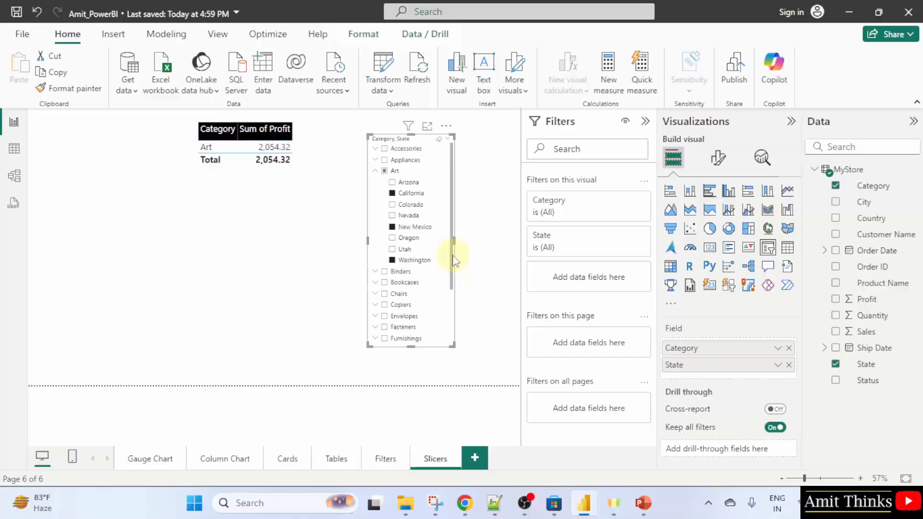
Clear the slicer selection and select only California under Art
{"action": "left_click", "coordinate": [392, 227]}
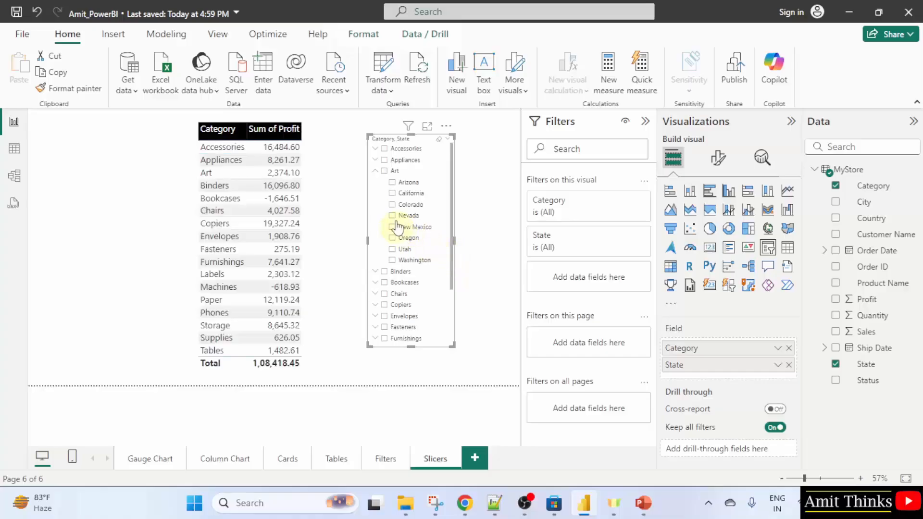
{"action": "left_click", "coordinate": [392, 192]}
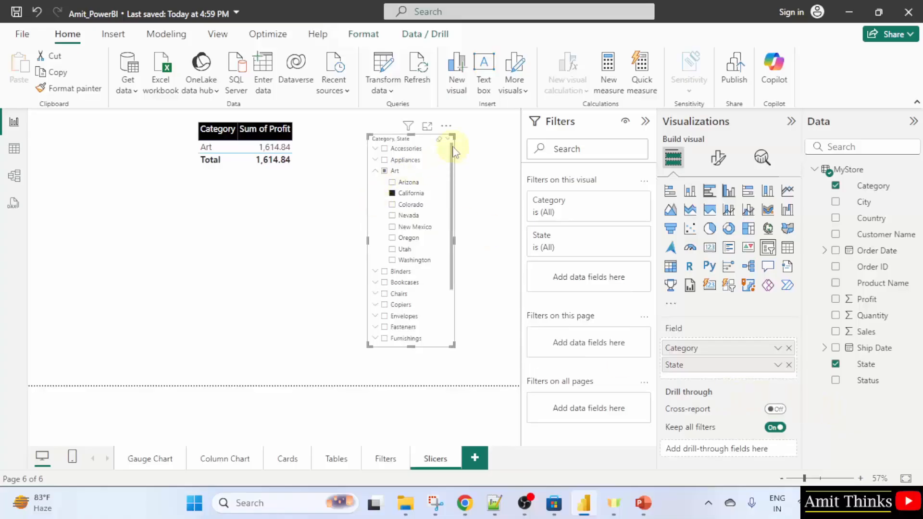
Turn off Multi-select with CTRL in the slicer's selection settings, then also check Washington and New Mexico under Art
{"action": "left_click", "coordinate": [718, 158]}
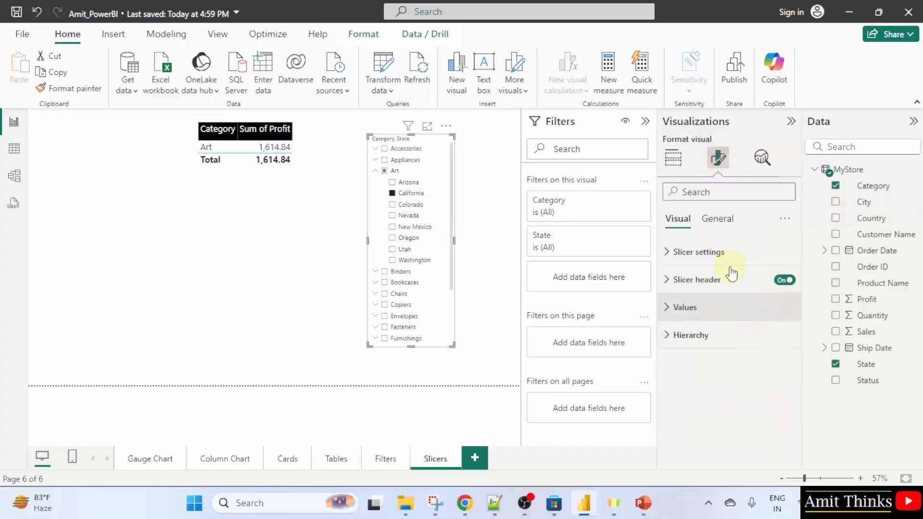
{"action": "left_click", "coordinate": [727, 256]}
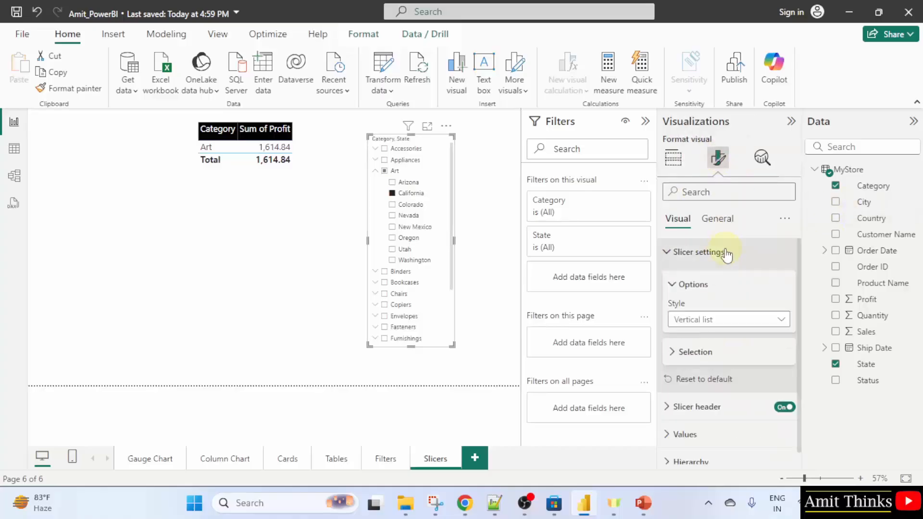
{"action": "left_click", "coordinate": [739, 356]}
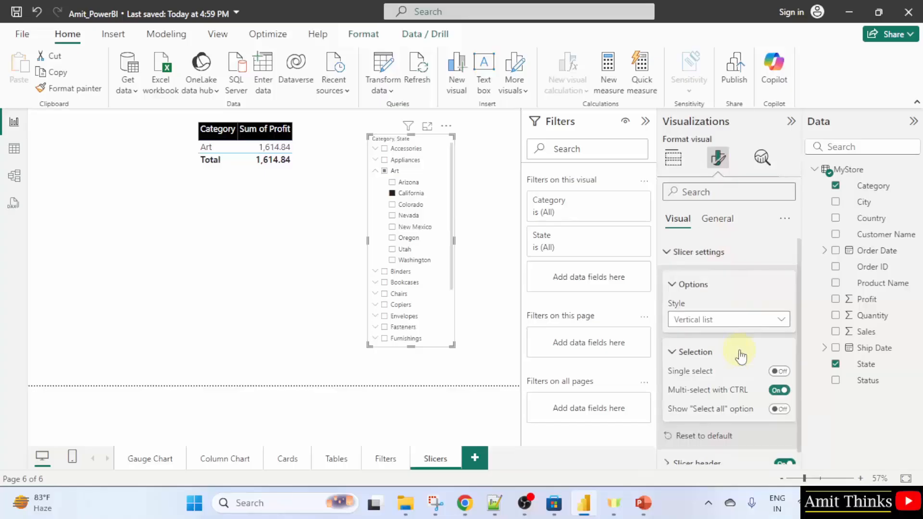
{"action": "left_click", "coordinate": [777, 391]}
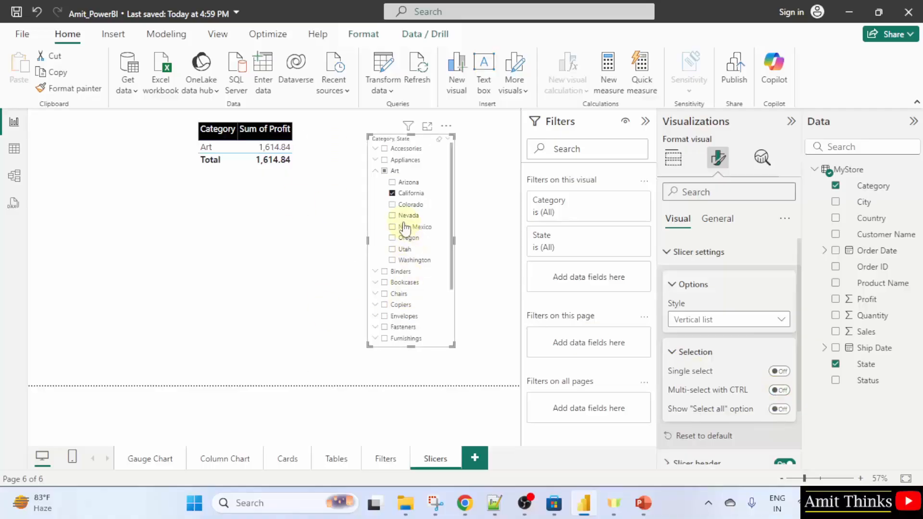
{"action": "left_click", "coordinate": [394, 260]}
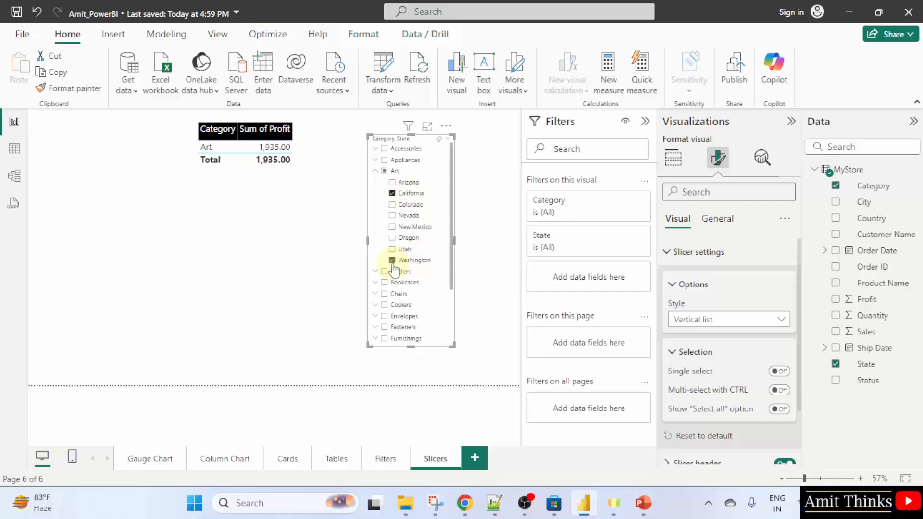
{"action": "left_click", "coordinate": [392, 228]}
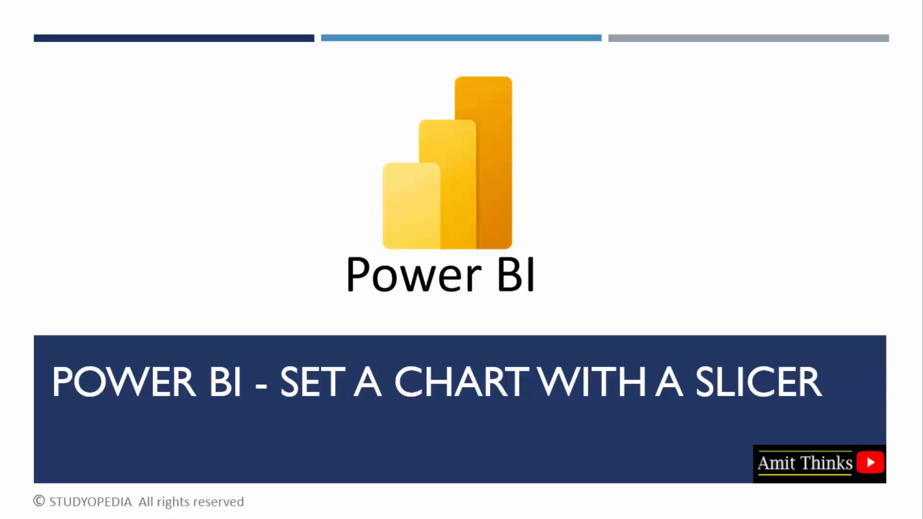
{"action": "key", "text": "Right"}
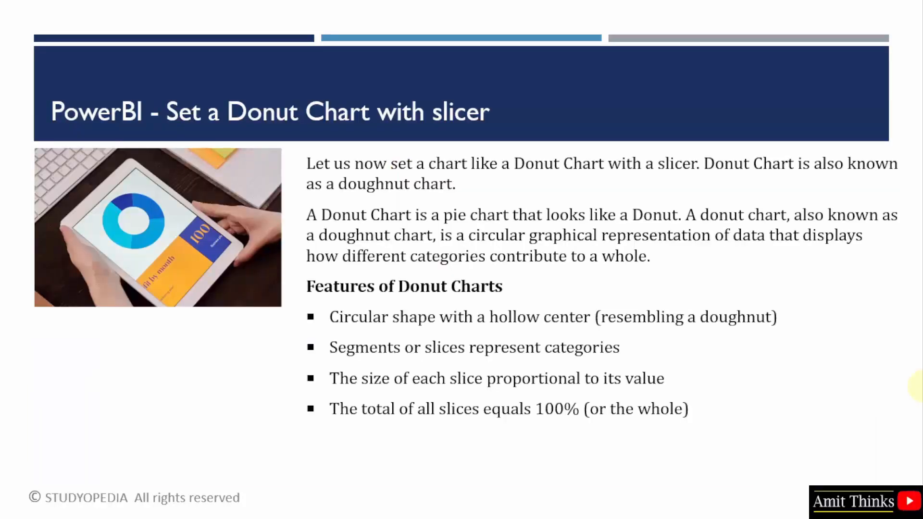
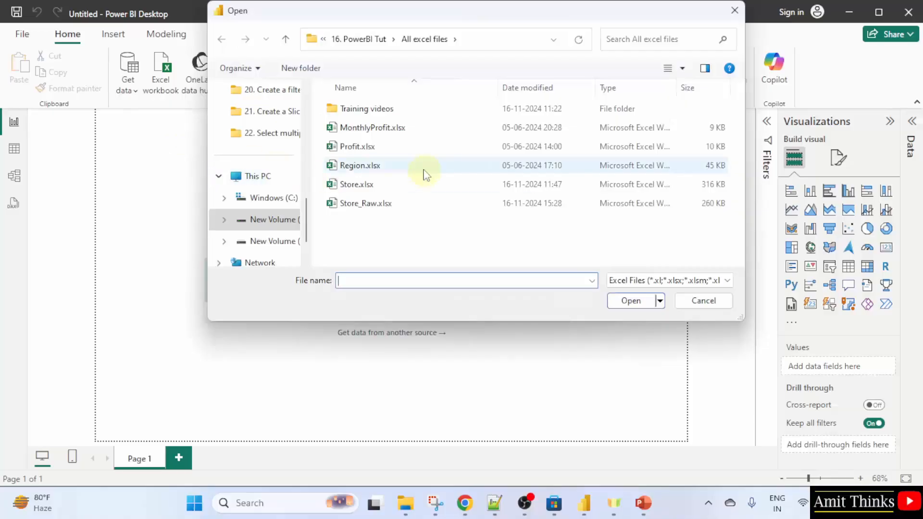
Open Store_Raw.xlsx, select its MyMart sheet and send it to Power Query for transformation
{"action": "double_click", "coordinate": [409, 204]}
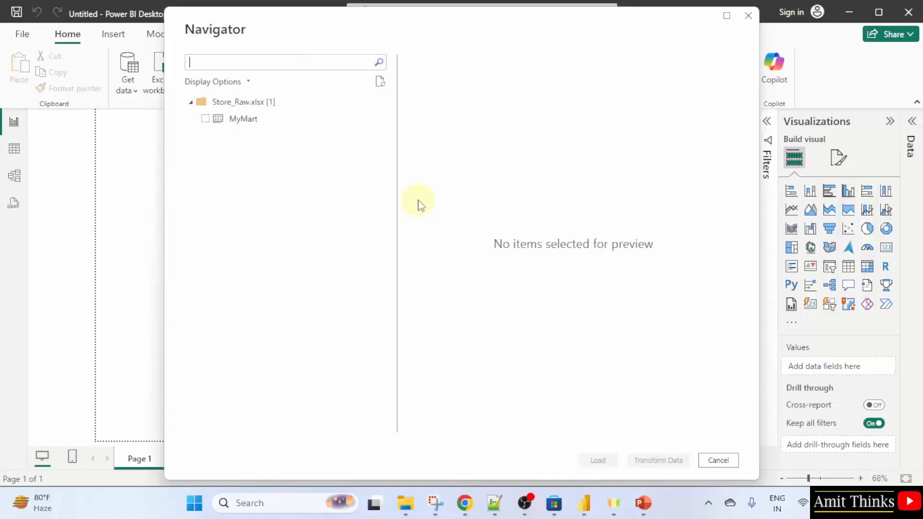
{"action": "left_click", "coordinate": [206, 119]}
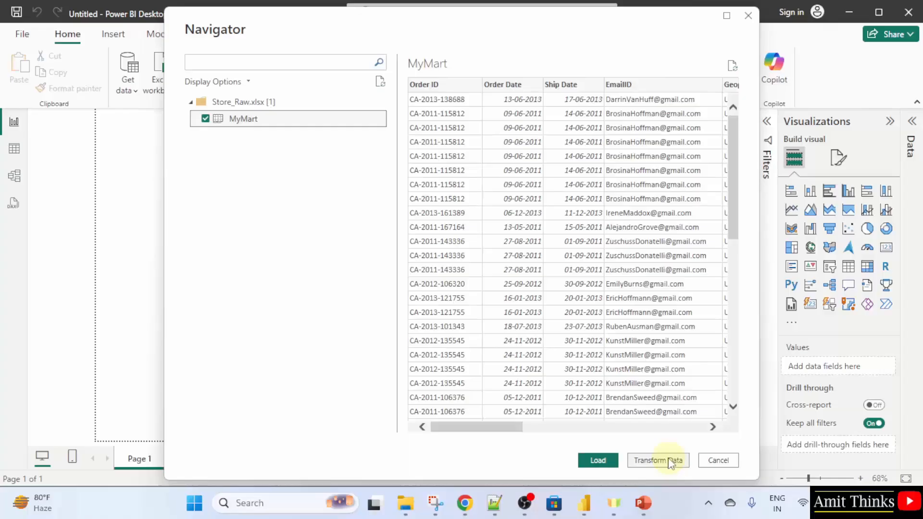
{"action": "left_click", "coordinate": [673, 462]}
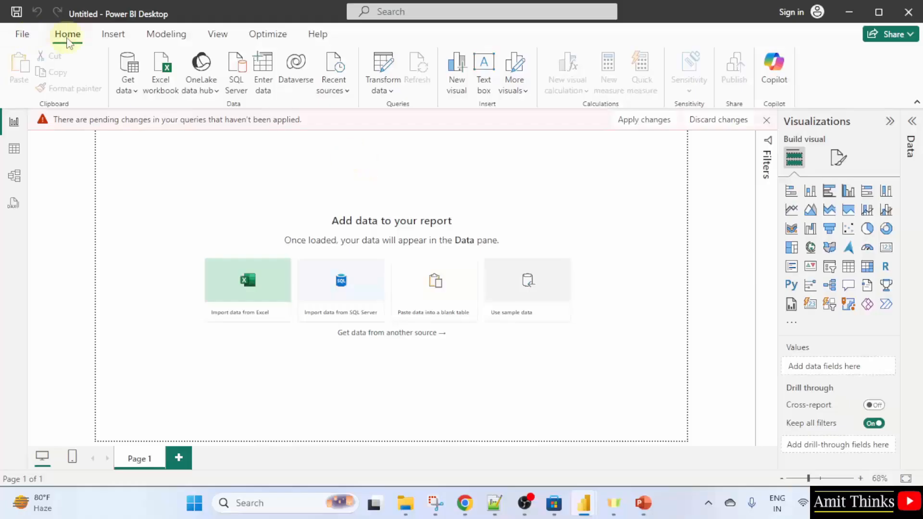
Switch to the Power Query Editor and show its Transform commands
{"action": "left_click", "coordinate": [393, 95]}
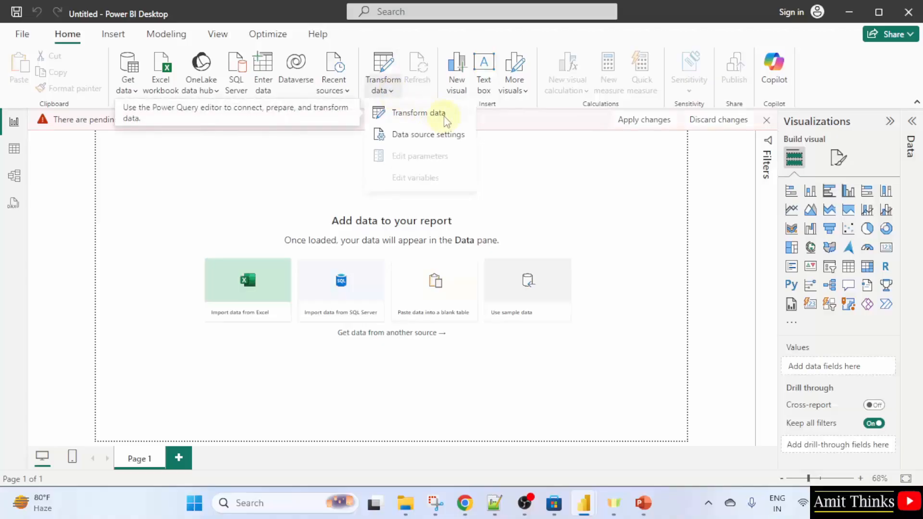
{"action": "left_click", "coordinate": [581, 181]}
{"action": "mouse_move", "coordinate": [584, 503]}
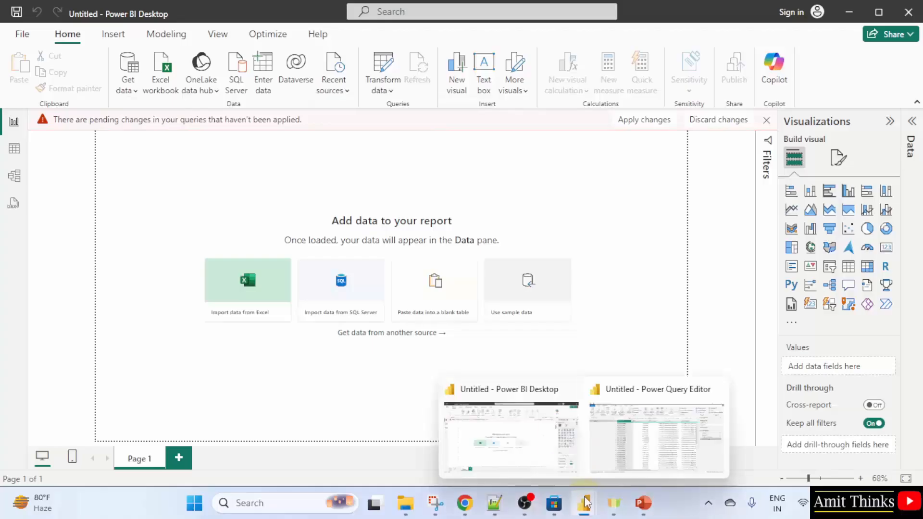
{"action": "left_click", "coordinate": [639, 470]}
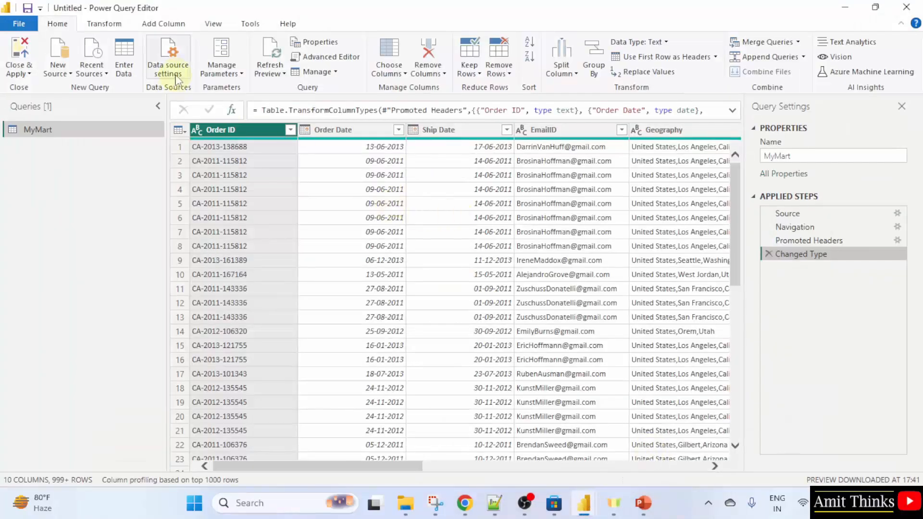
{"action": "left_click", "coordinate": [105, 24]}
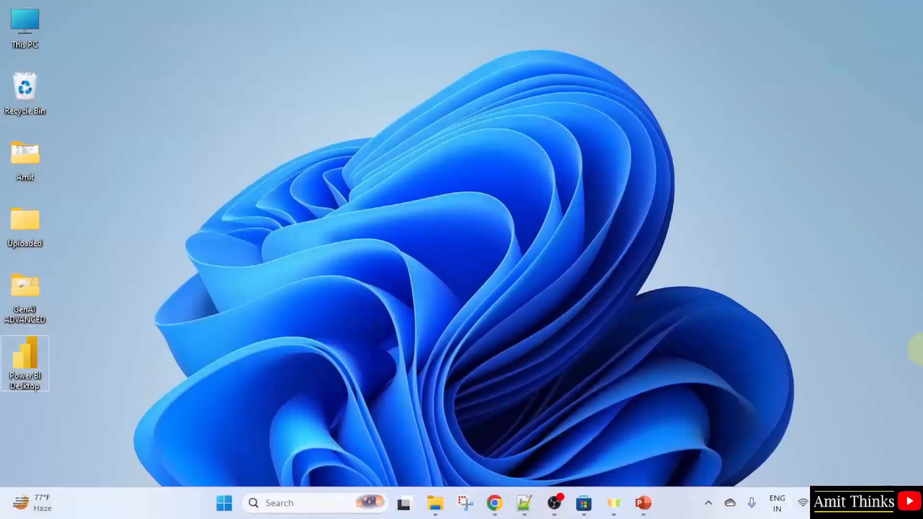
Launch Power BI Desktop from the Start search and start a blank report
{"action": "key", "text": "super"}
{"action": "type", "text": "power"}
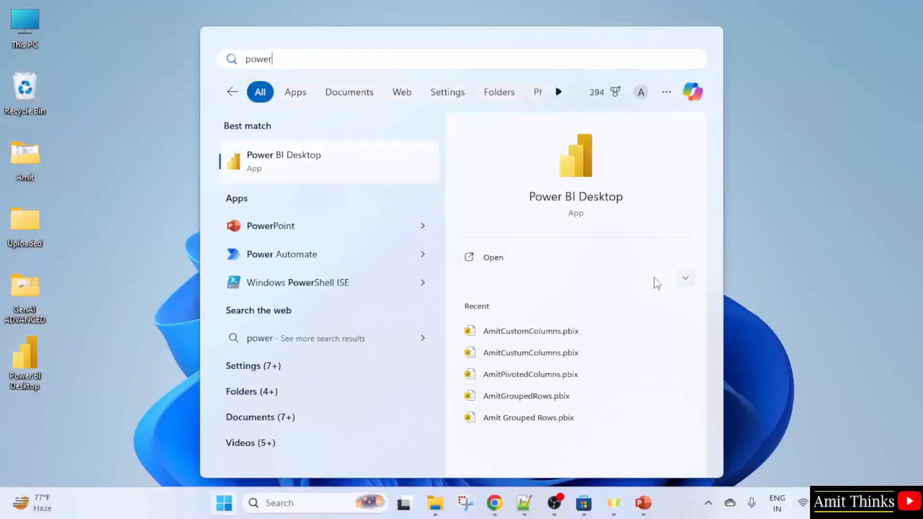
{"action": "left_click", "coordinate": [634, 259]}
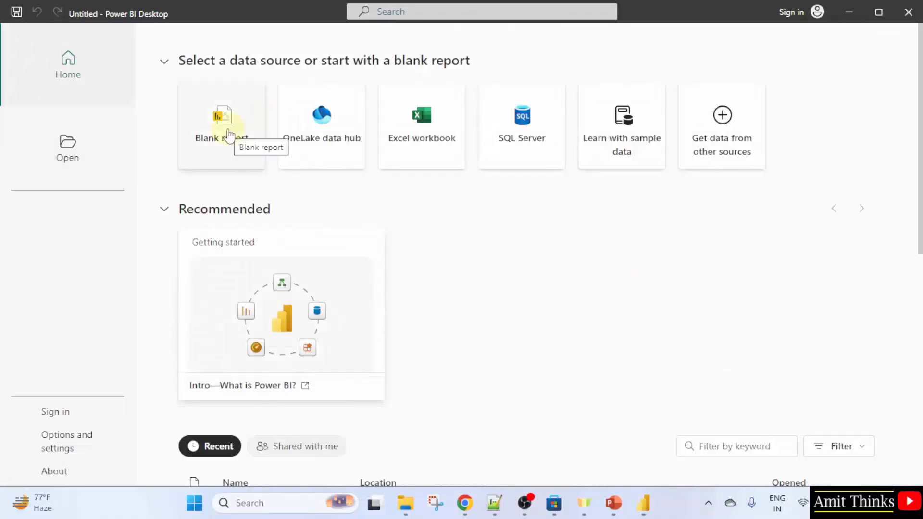
{"action": "left_click", "coordinate": [240, 155]}
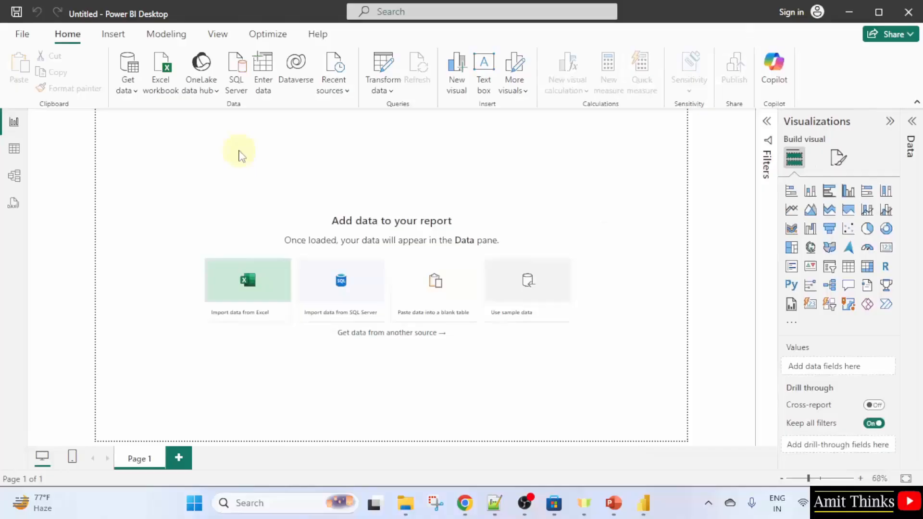
Import the Location sheet from the Region.xlsx Excel workbook and load it into the report
{"action": "left_click", "coordinate": [128, 91]}
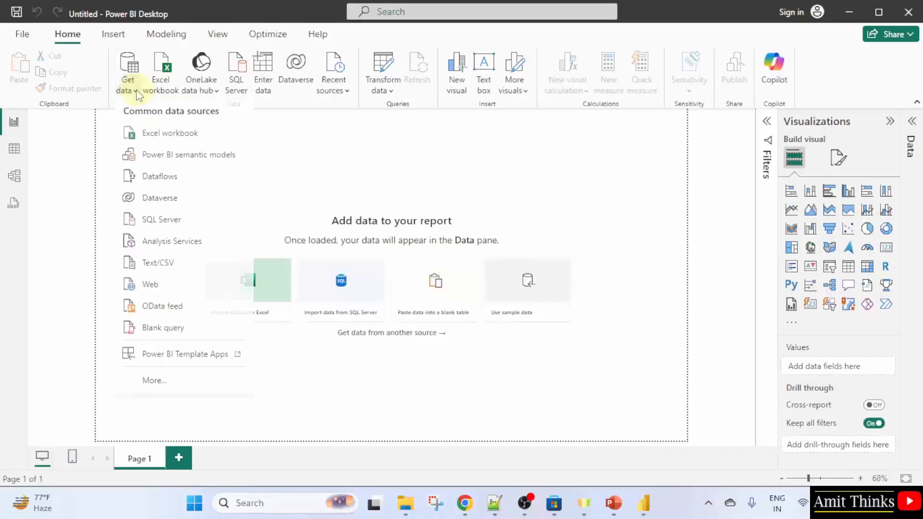
{"action": "left_click", "coordinate": [173, 134]}
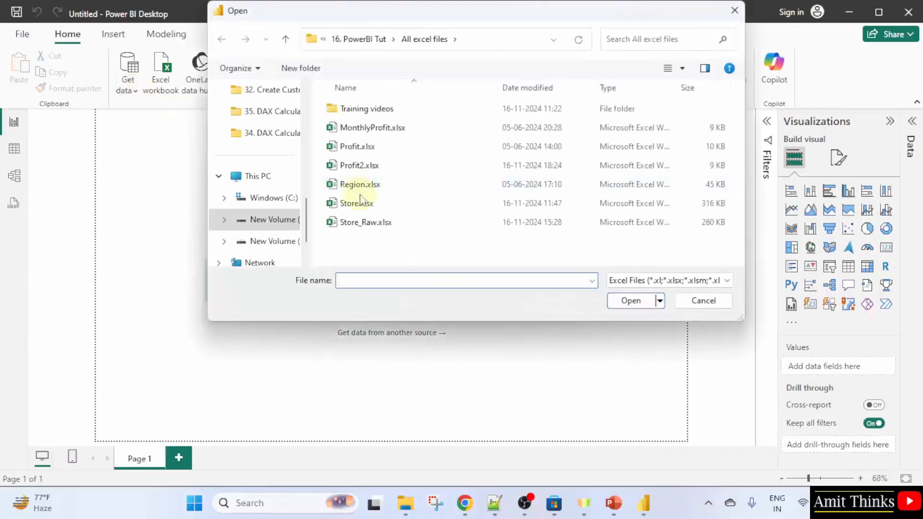
{"action": "left_click", "coordinate": [381, 189]}
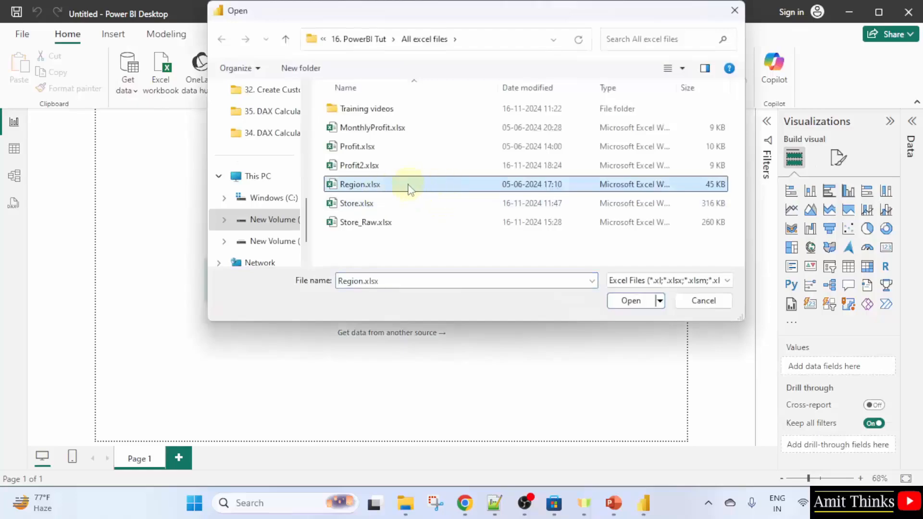
{"action": "left_click", "coordinate": [631, 301]}
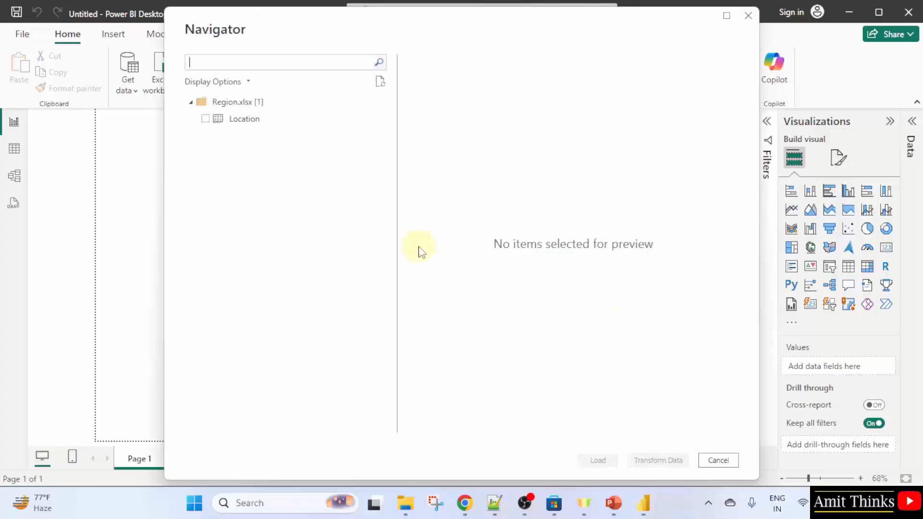
{"action": "left_click", "coordinate": [205, 119]}
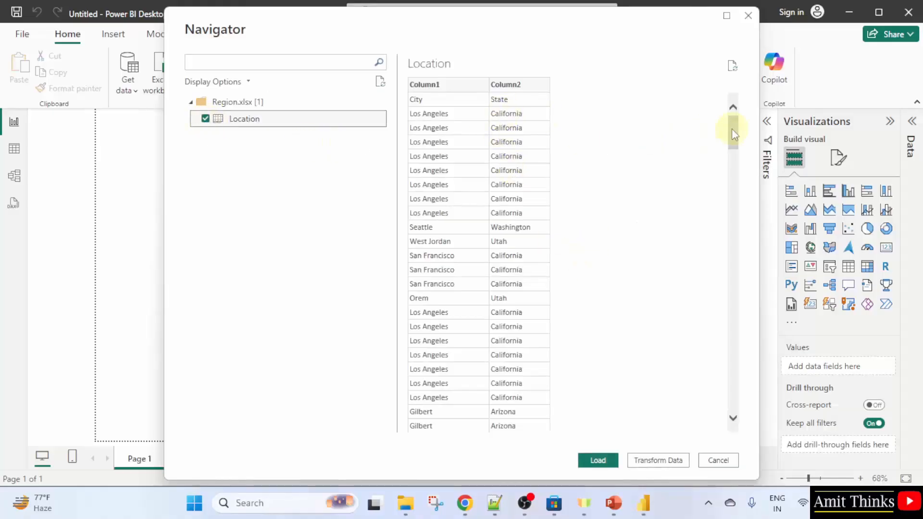
{"action": "left_click", "coordinate": [598, 461]}
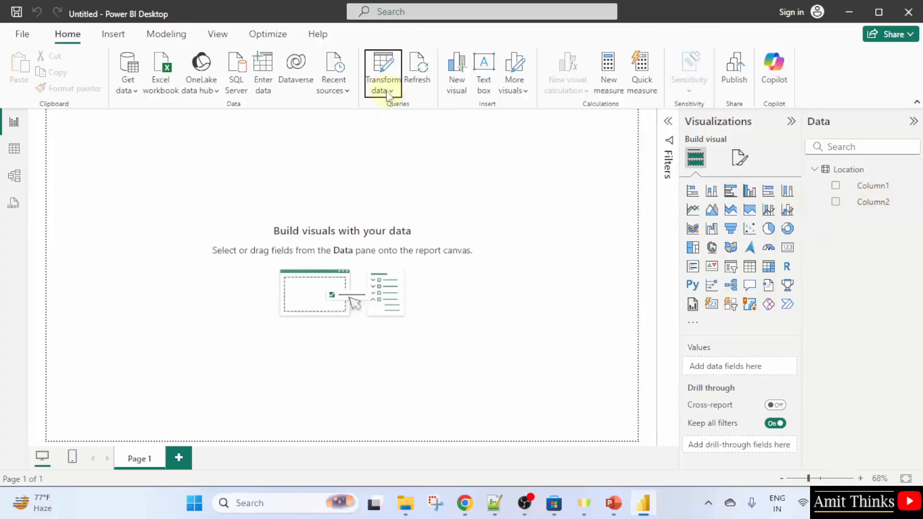
Open the Location query in Power Query and promote its first row to column headers
{"action": "left_click", "coordinate": [390, 91]}
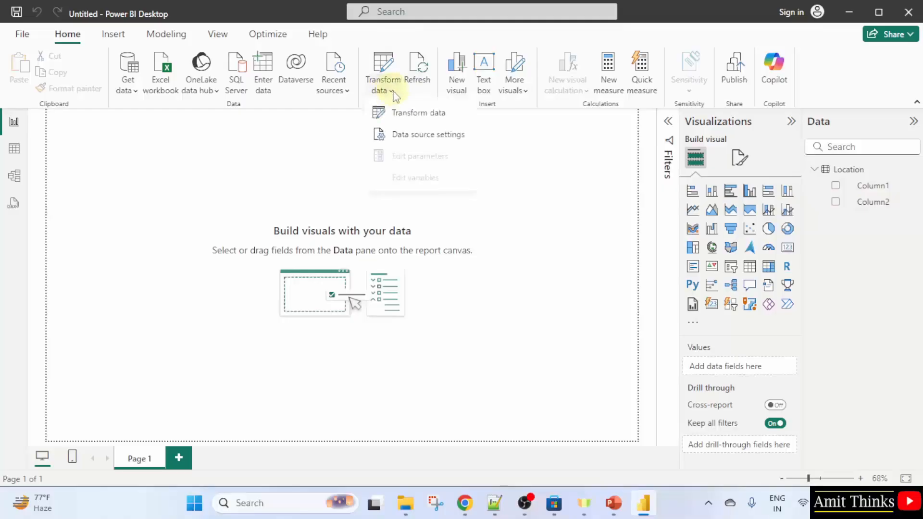
{"action": "left_click", "coordinate": [459, 115]}
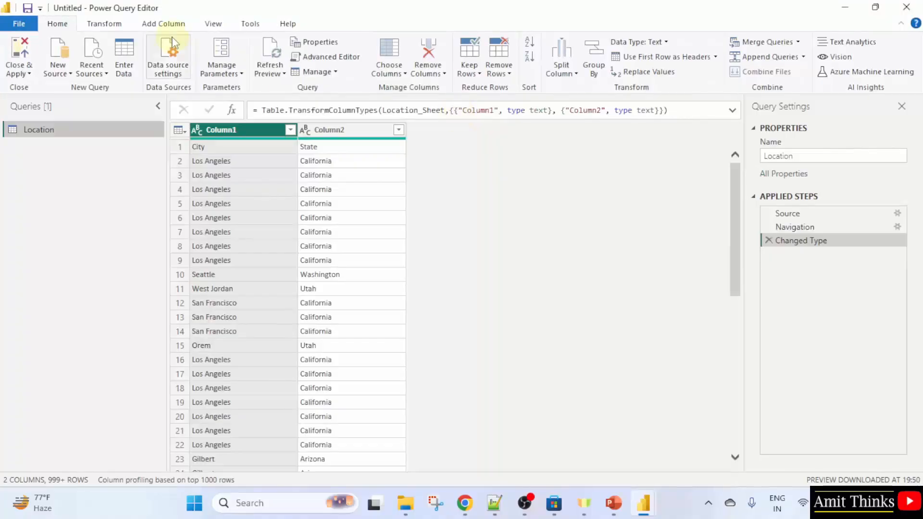
{"action": "left_click", "coordinate": [103, 25]}
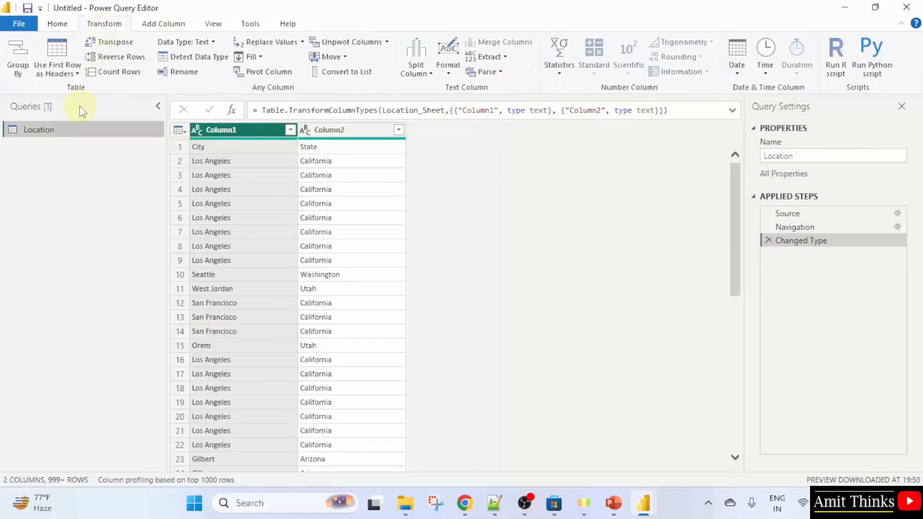
{"action": "left_click", "coordinate": [75, 76]}
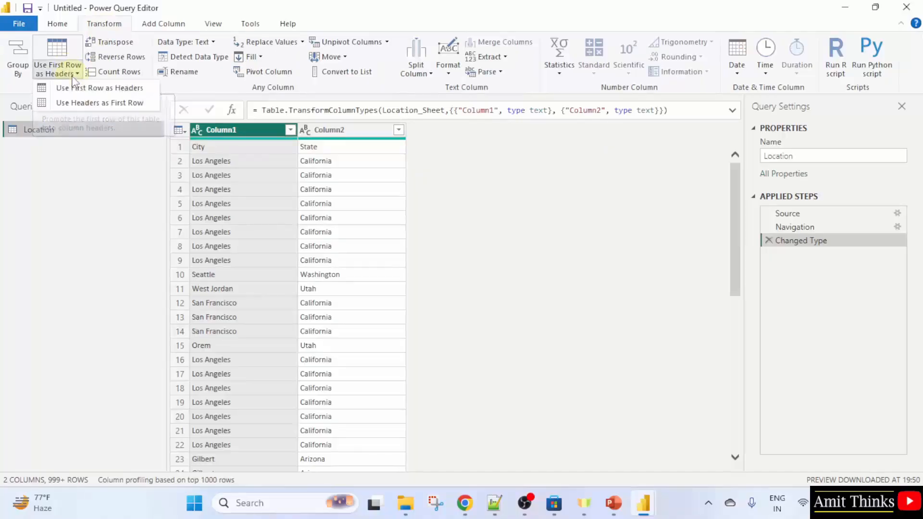
{"action": "left_click", "coordinate": [144, 90]}
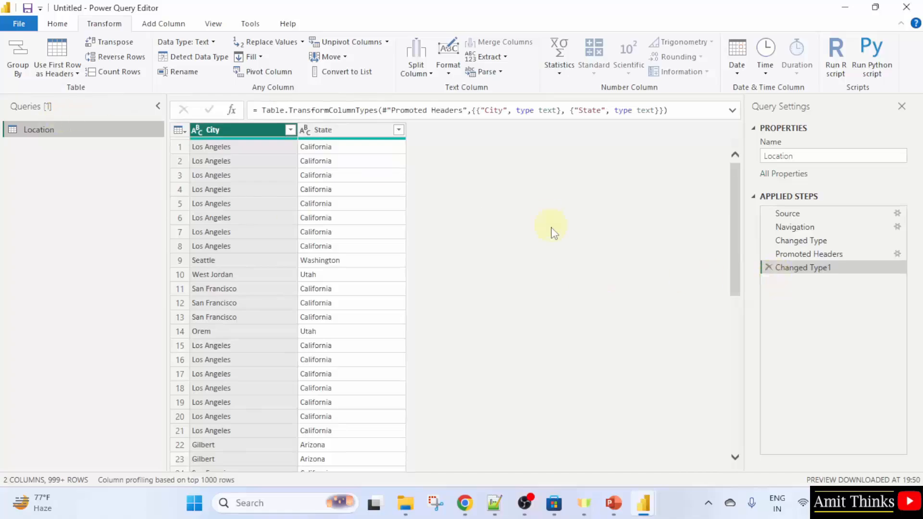
Return to the report and apply the pending query changes
{"action": "mouse_move", "coordinate": [640, 503]}
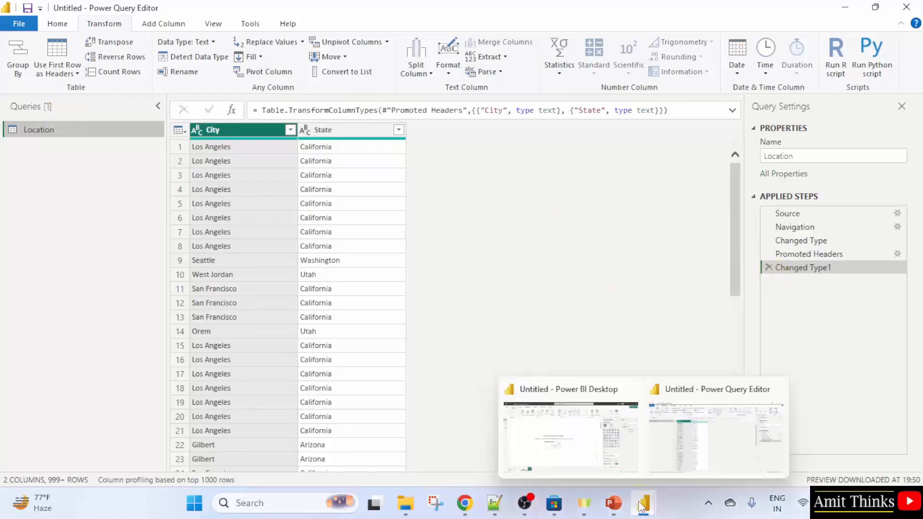
{"action": "left_click", "coordinate": [570, 423]}
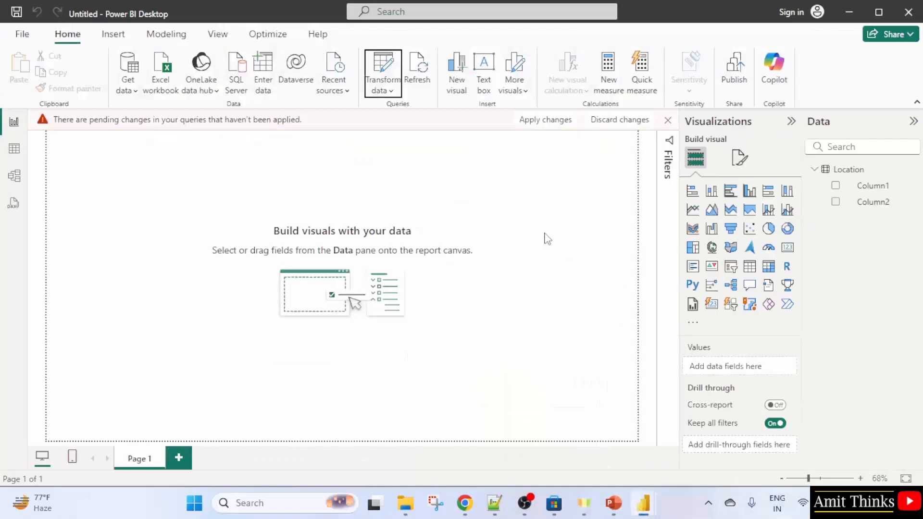
{"action": "left_click", "coordinate": [553, 126]}
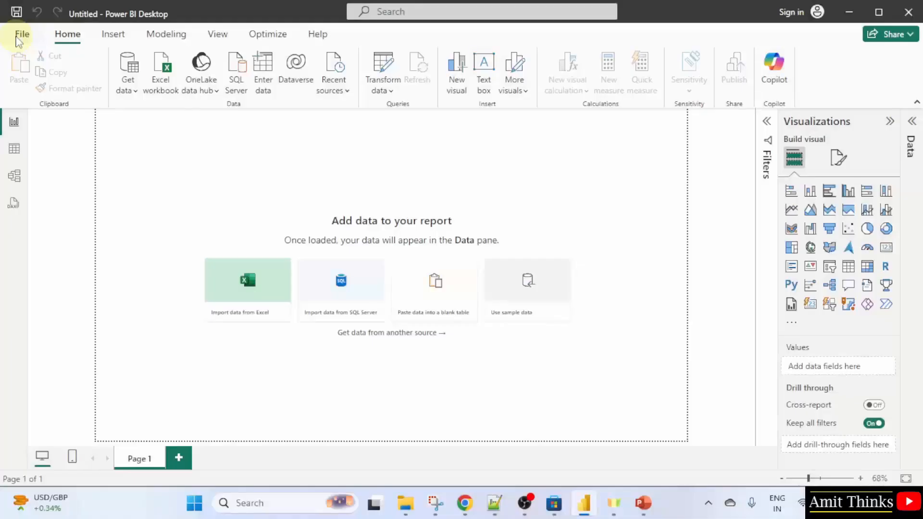
Start a new blank report and open the MyMart sheet of Store_Raw.xlsx in Power Query
{"action": "left_click", "coordinate": [20, 35]}
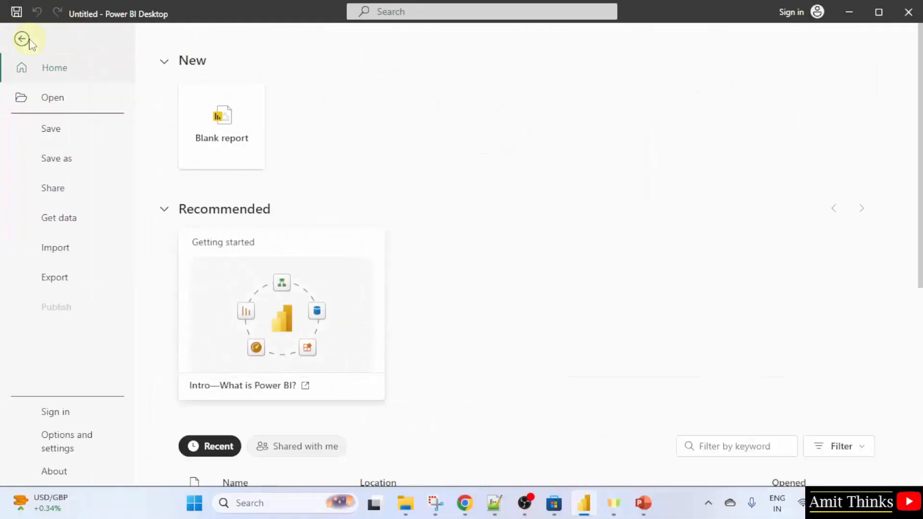
{"action": "left_click", "coordinate": [225, 160]}
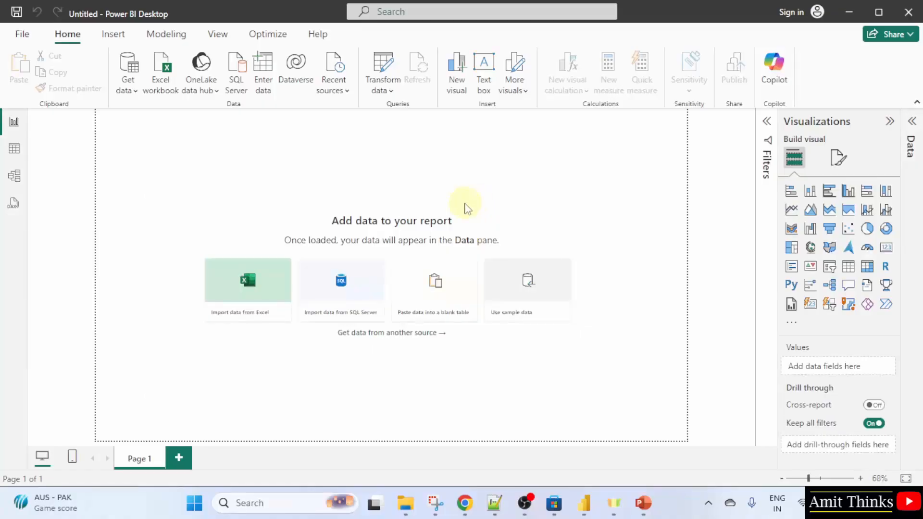
{"action": "left_click", "coordinate": [136, 97]}
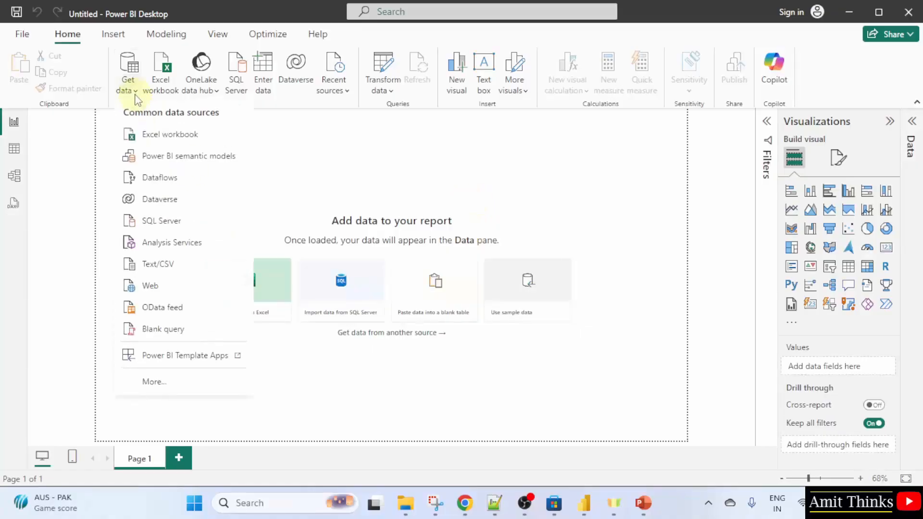
{"action": "left_click", "coordinate": [223, 141]}
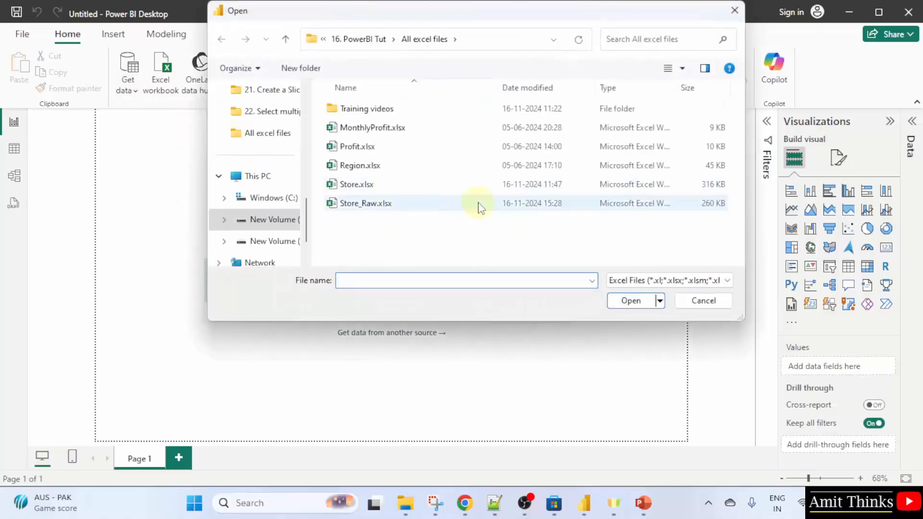
{"action": "left_click", "coordinate": [481, 204]}
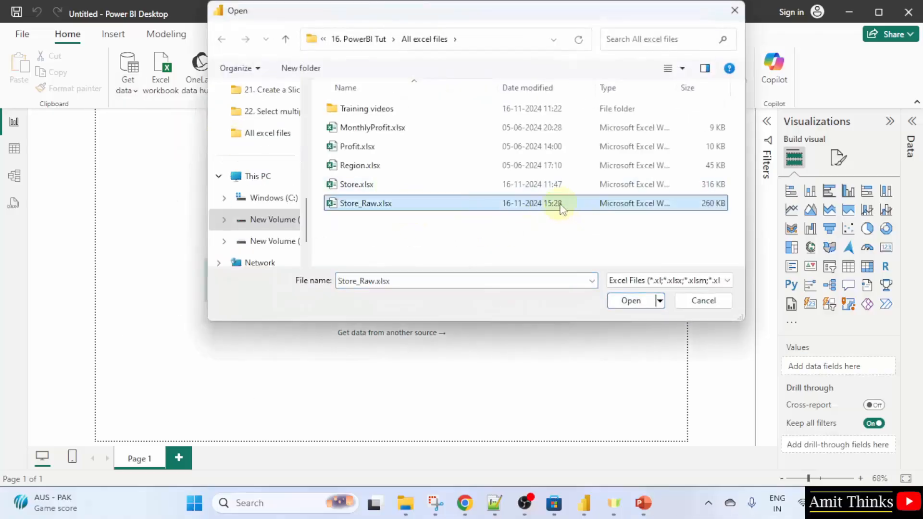
{"action": "double_click", "coordinate": [562, 207]}
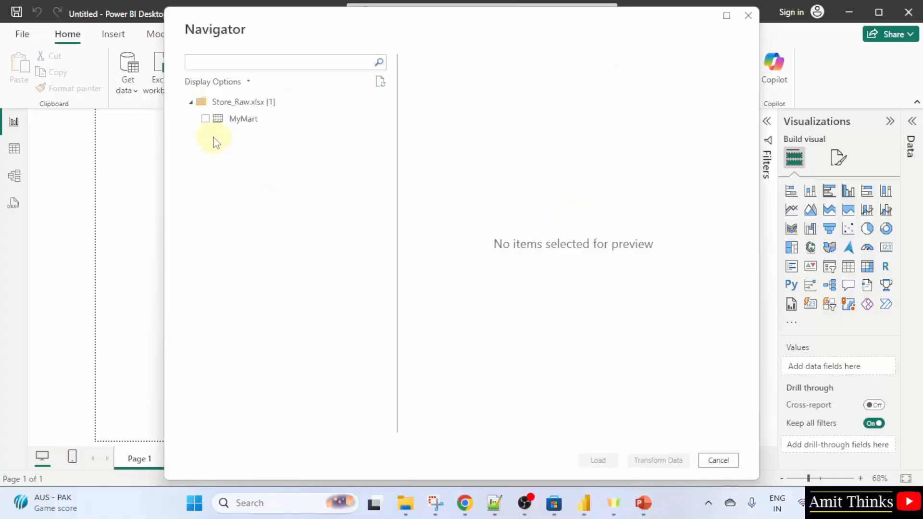
{"action": "left_click", "coordinate": [206, 119]}
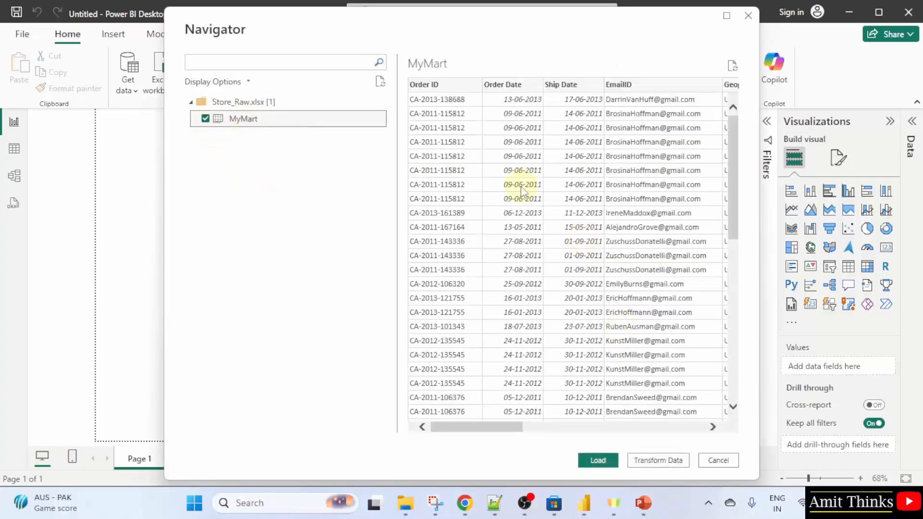
{"action": "left_click", "coordinate": [665, 462]}
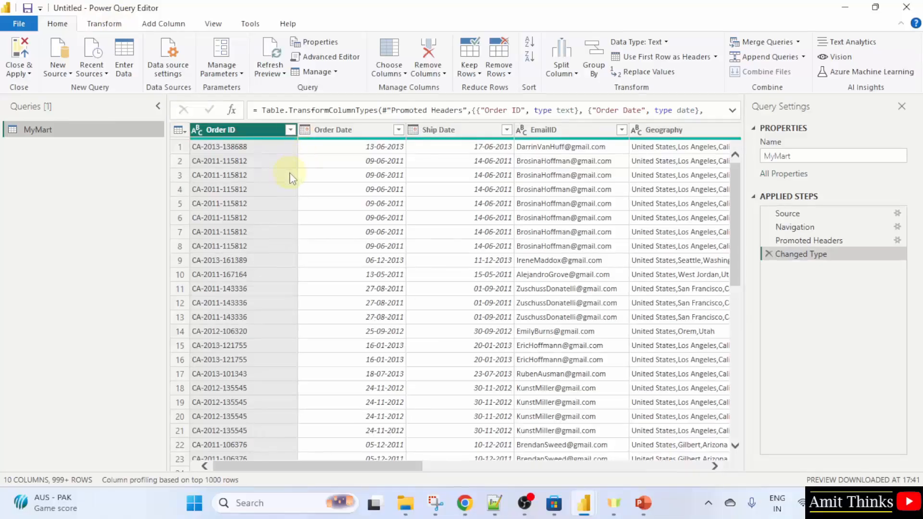
Group the MyMart rows by Category with a Count Rows operation in a new column named Count
{"action": "left_click_drag", "start_coordinate": [439, 465], "coordinate": [563, 384]}
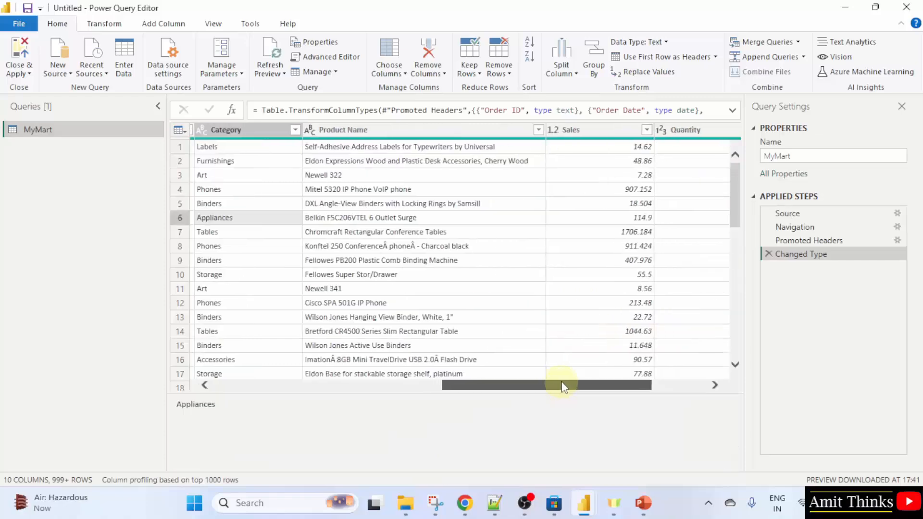
{"action": "left_click", "coordinate": [271, 131]}
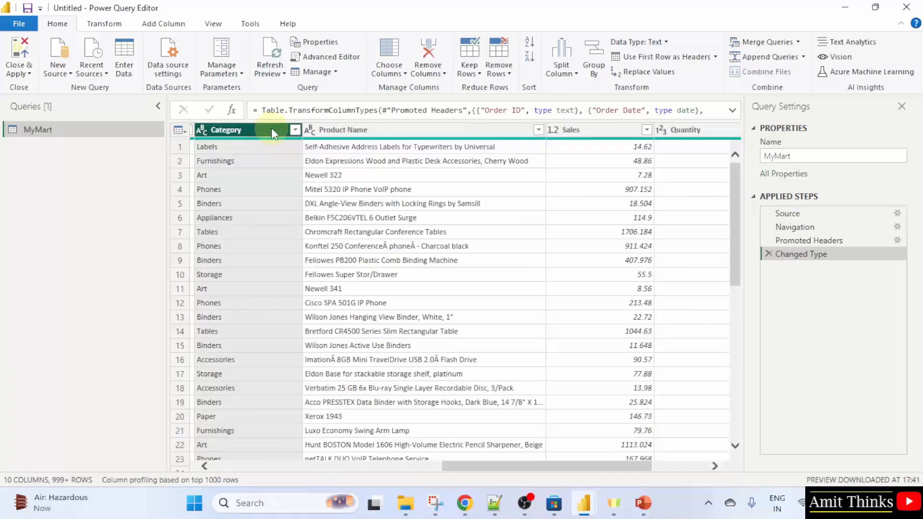
{"action": "left_click", "coordinate": [592, 83]}
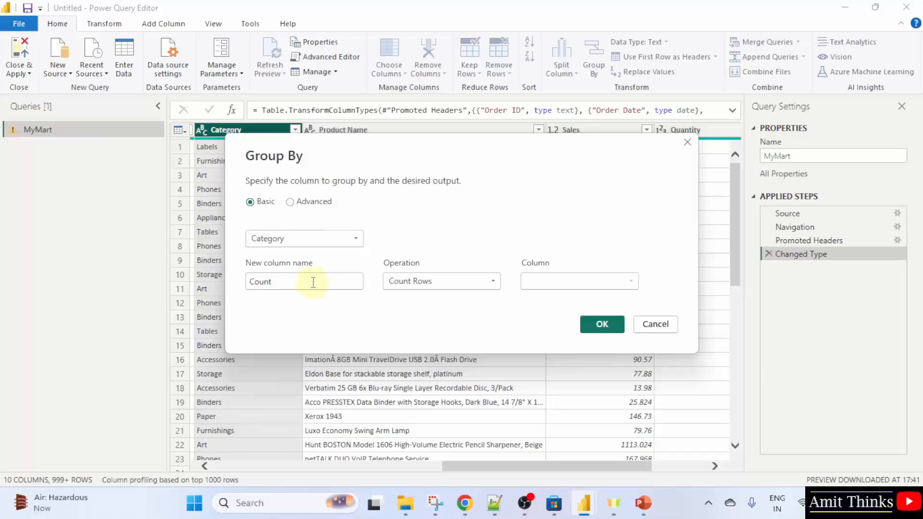
{"action": "left_click", "coordinate": [471, 285]}
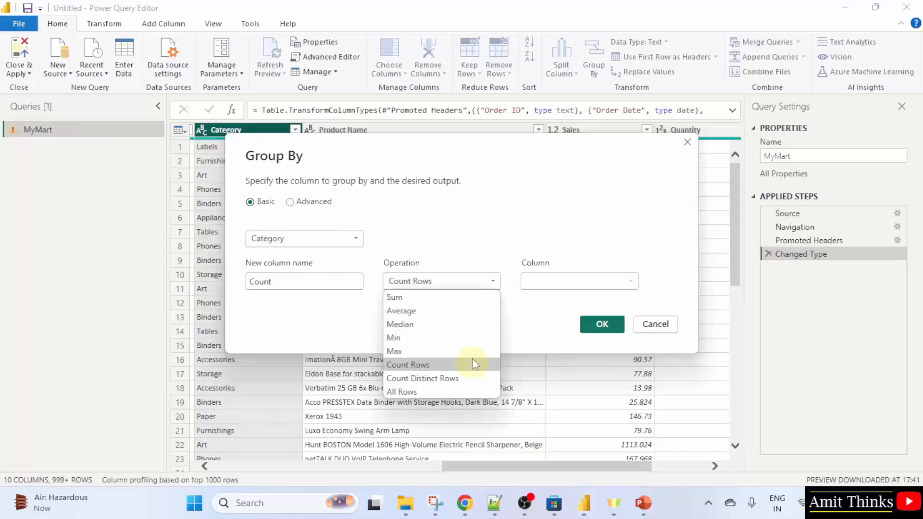
{"action": "left_click", "coordinate": [470, 287]}
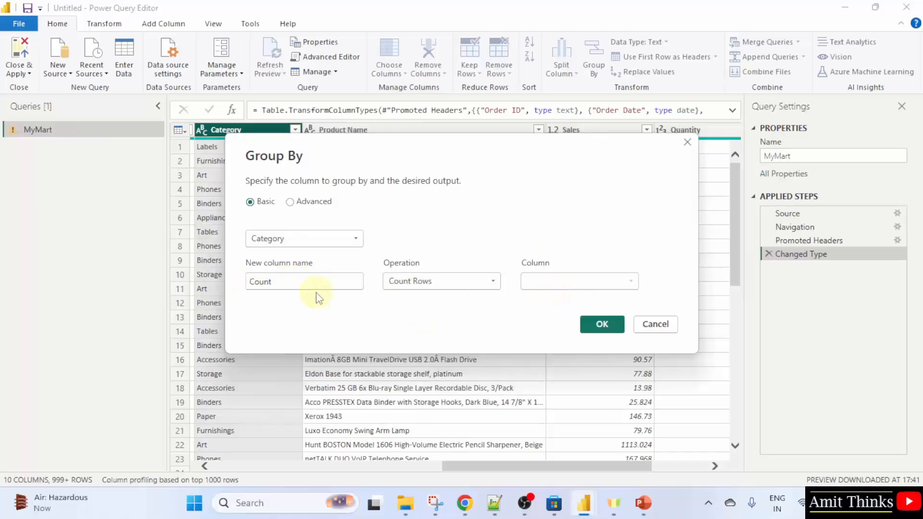
{"action": "left_click", "coordinate": [607, 326]}
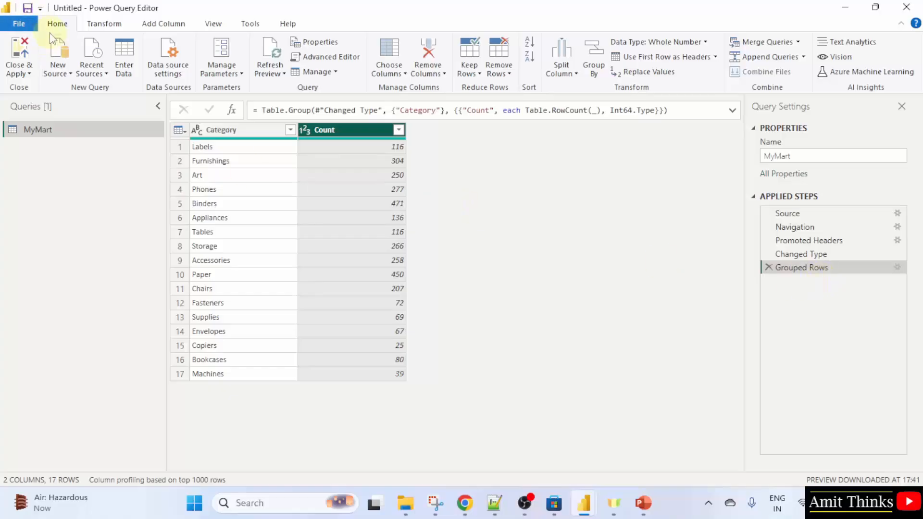
Save the report as AmitGroupedRows in Power BI file format
{"action": "left_click", "coordinate": [19, 23]}
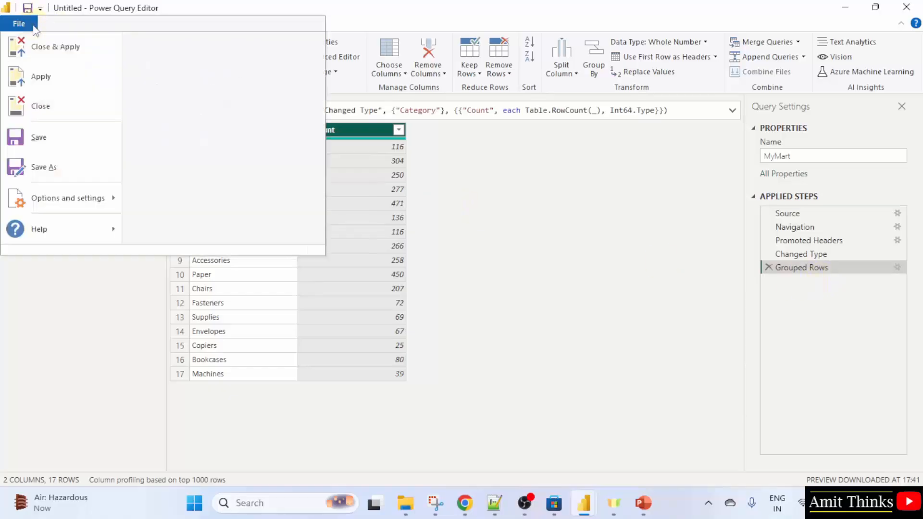
{"action": "left_click", "coordinate": [68, 167]}
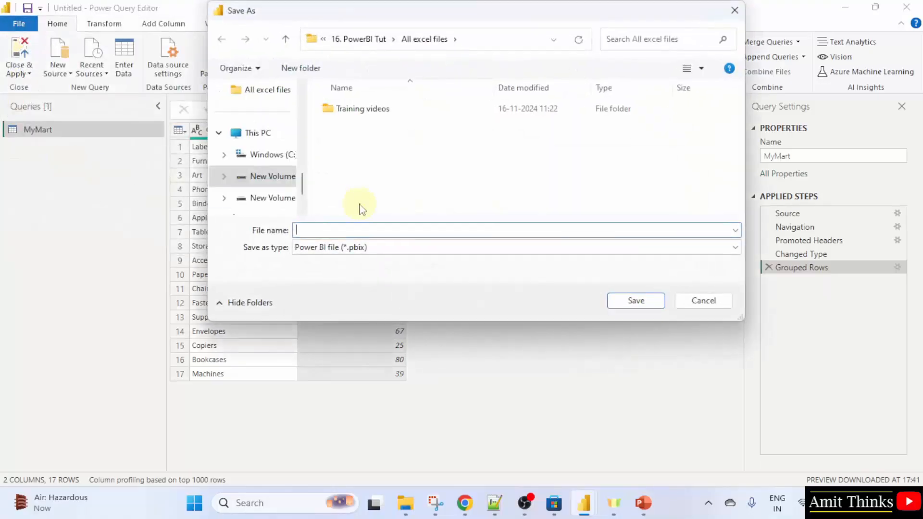
{"action": "type", "text": "AmitGr"}
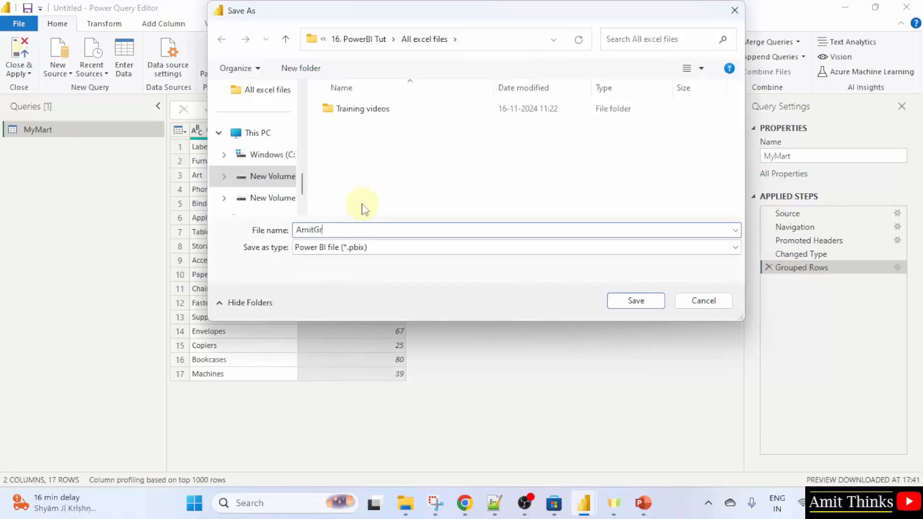
{"action": "type", "text": "oupedRows"}
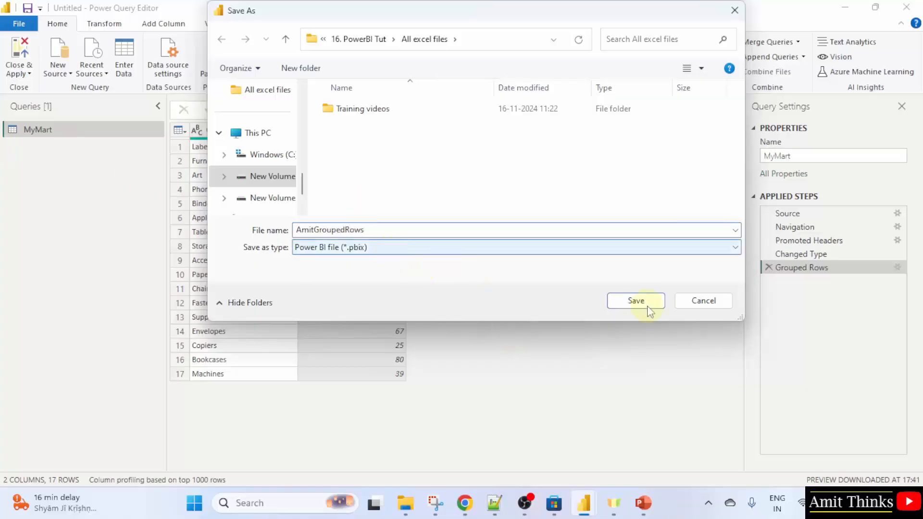
{"action": "left_click", "coordinate": [621, 301]}
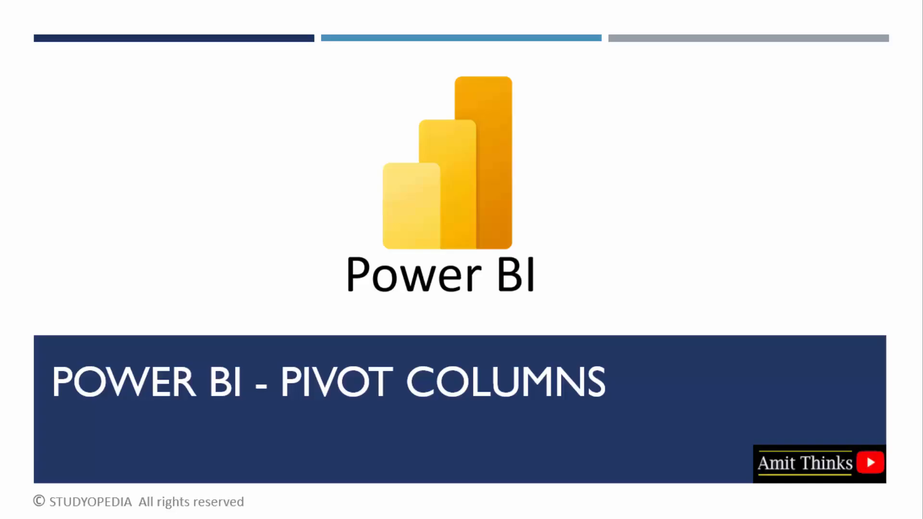
{"action": "left_click", "coordinate": [922, 270]}
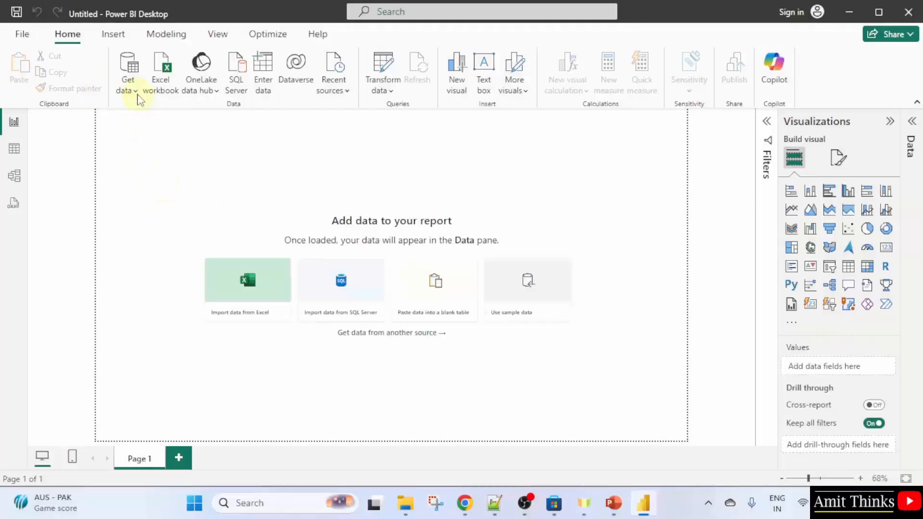
Browse for an Excel workbook to import and open Profit.xlsx in Excel to review its StoreProfit data
{"action": "left_click", "coordinate": [136, 91]}
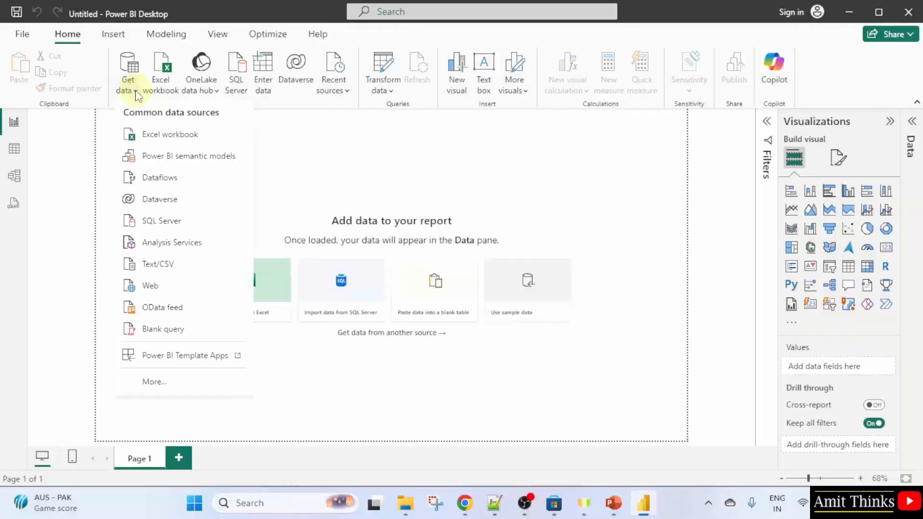
{"action": "left_click", "coordinate": [218, 139]}
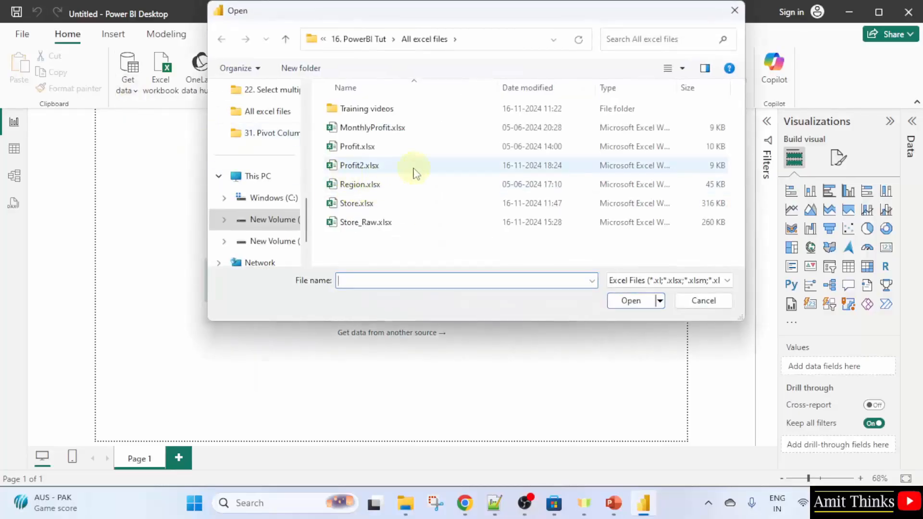
{"action": "left_click", "coordinate": [387, 148]}
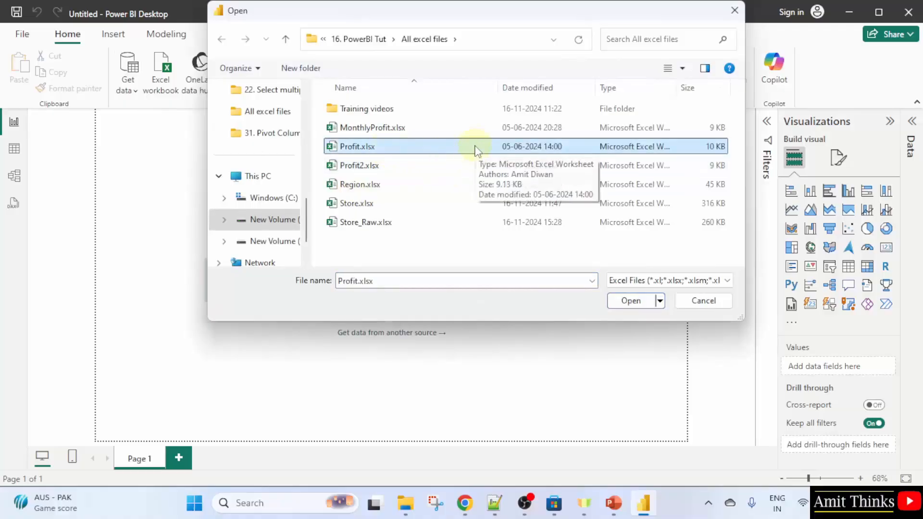
{"action": "right_click", "coordinate": [477, 147]}
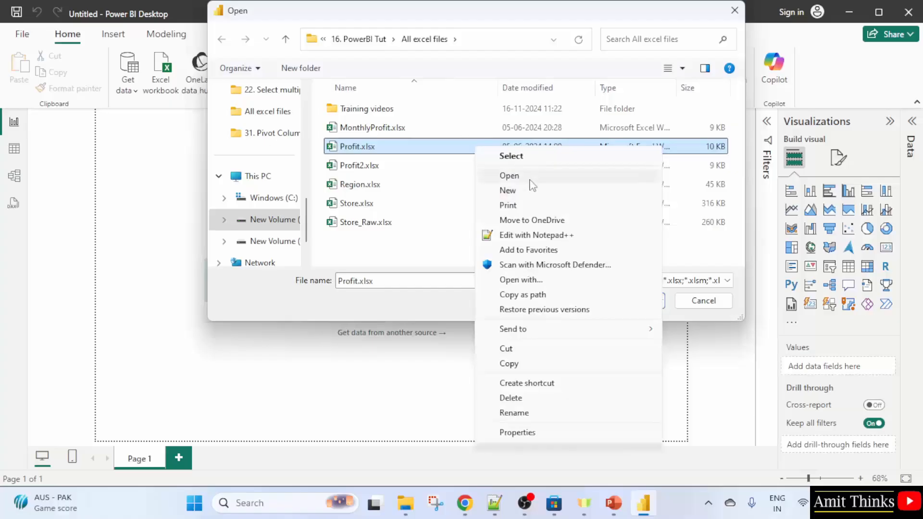
{"action": "left_click", "coordinate": [530, 178]}
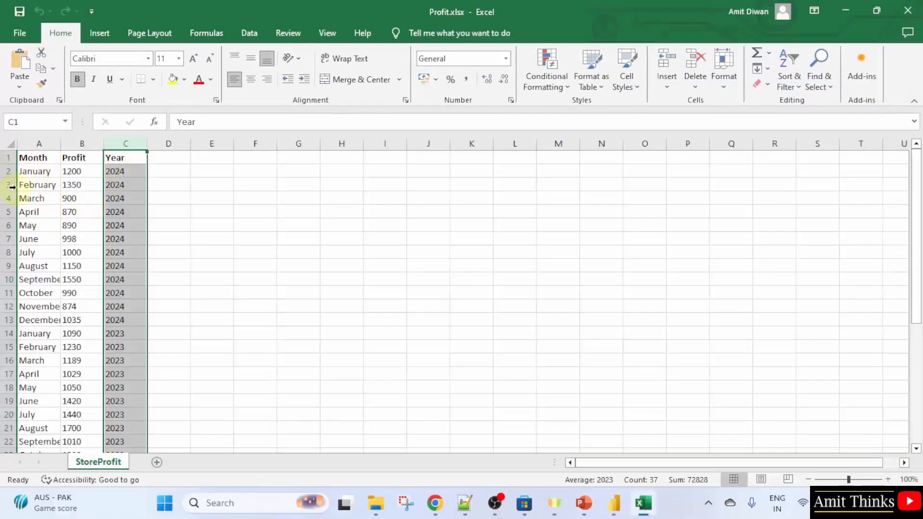
{"action": "scroll", "coordinate": [99, 319], "scroll_direction": "down", "scroll_amount": 7}
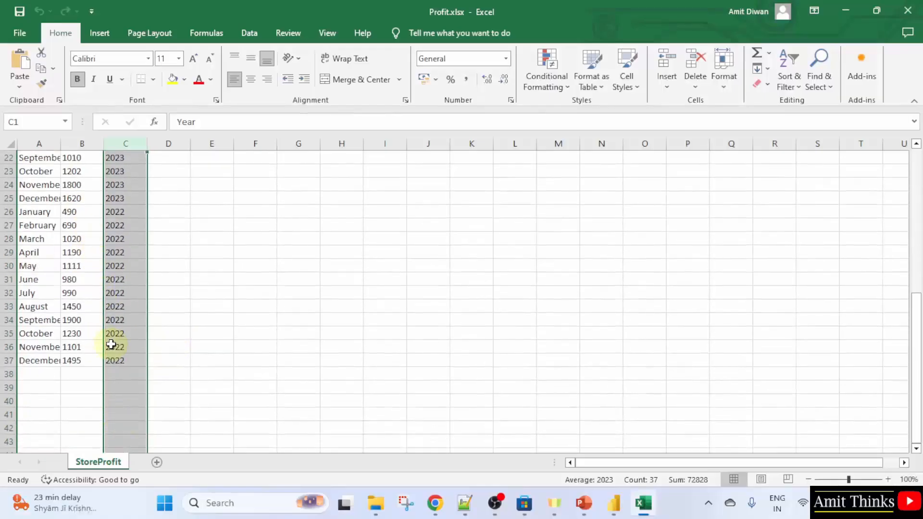
{"action": "scroll", "coordinate": [128, 337], "scroll_direction": "up", "scroll_amount": 7}
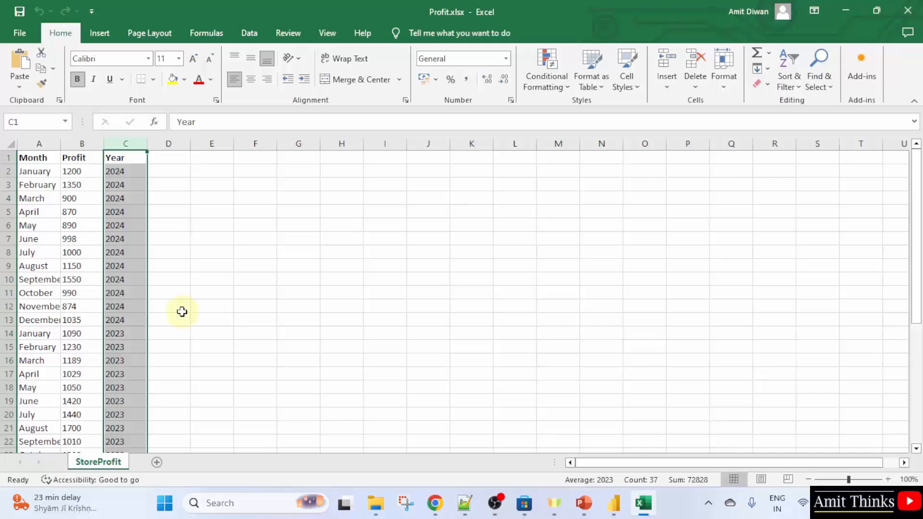
{"action": "left_click", "coordinate": [613, 503]}
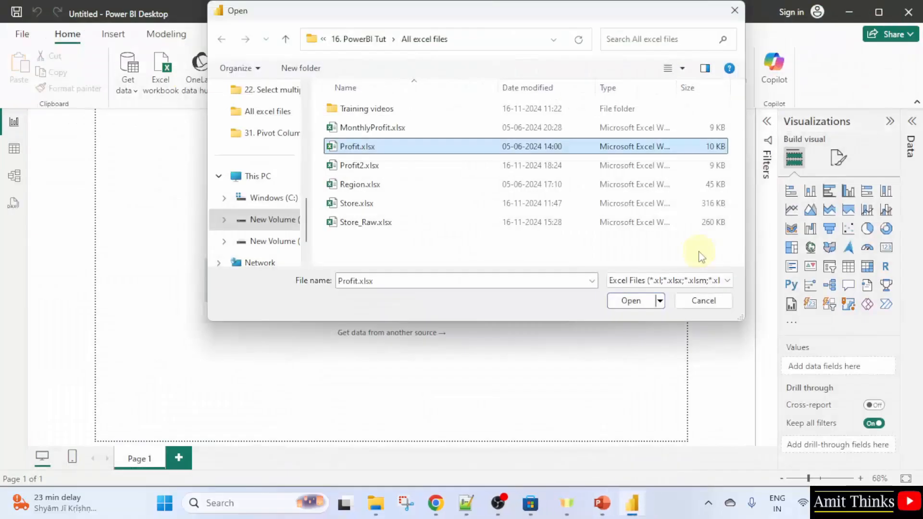
Import the StoreProfit sheet from Profit.xlsx and open it in Power Query for transformation
{"action": "double_click", "coordinate": [404, 152]}
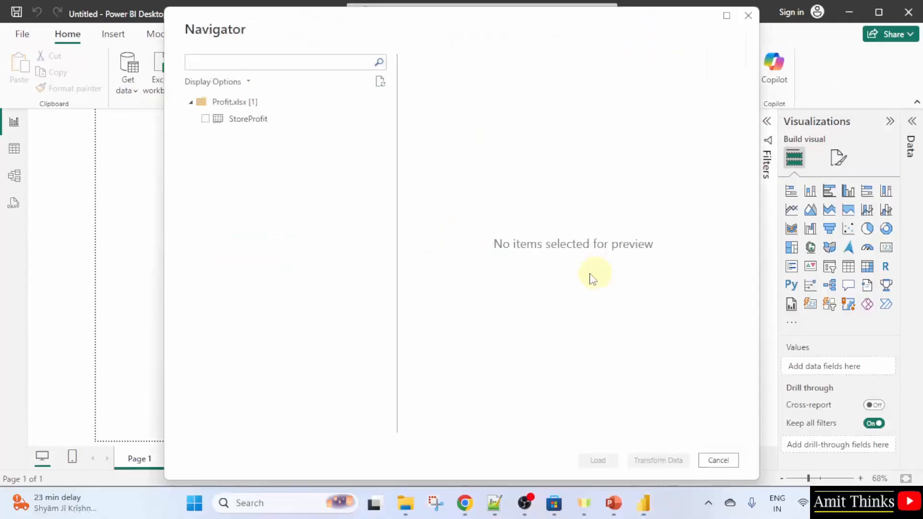
{"action": "left_click", "coordinate": [206, 119]}
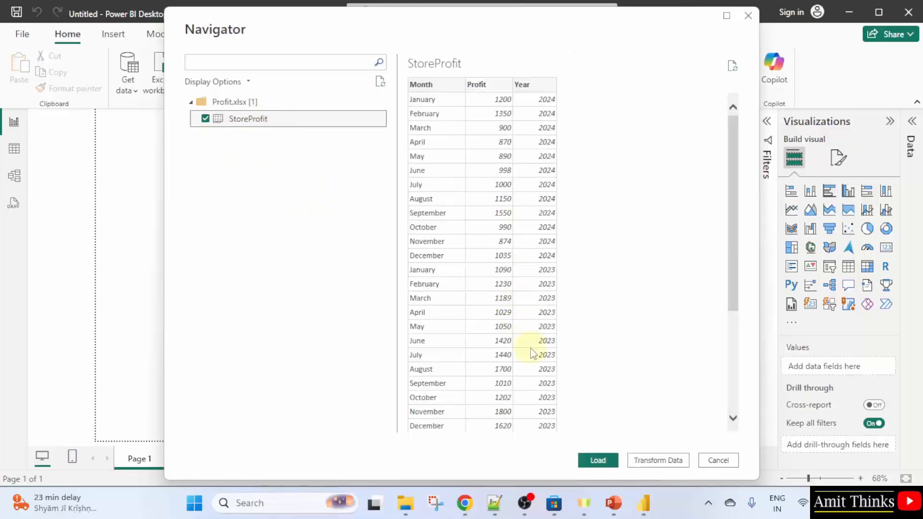
{"action": "scroll", "coordinate": [533, 353], "scroll_direction": "down", "scroll_amount": 1}
{"action": "scroll", "coordinate": [533, 354], "scroll_direction": "down", "scroll_amount": 3}
{"action": "scroll", "coordinate": [532, 351], "scroll_direction": "up", "scroll_amount": 4}
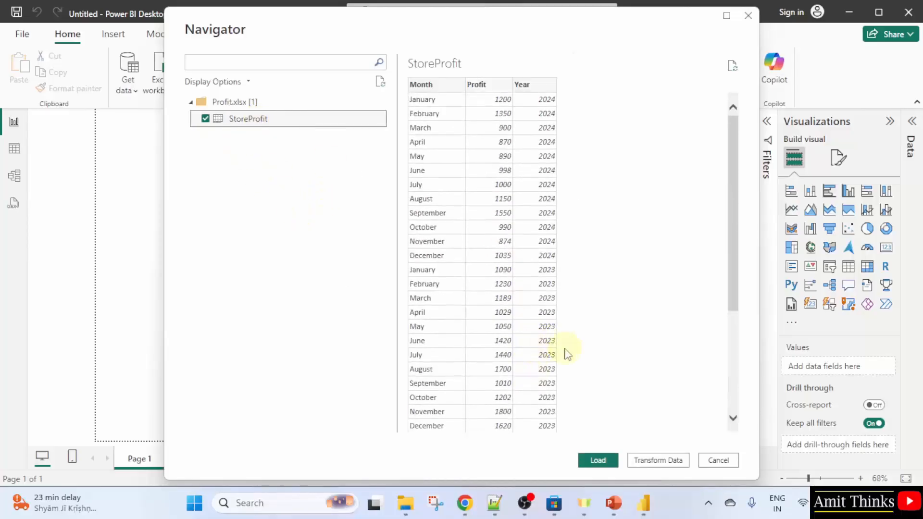
{"action": "left_click", "coordinate": [662, 465]}
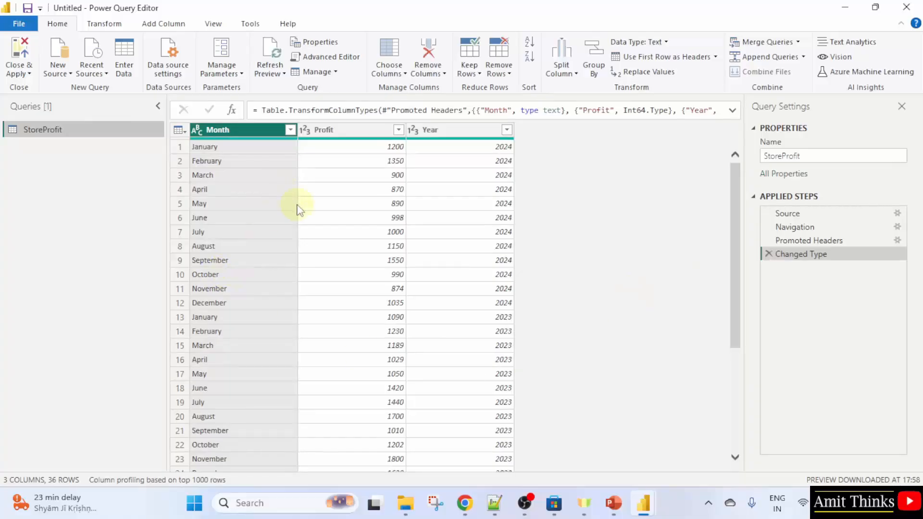
Pivot the Month column into separate columns, using Profit as the values column
{"action": "left_click", "coordinate": [318, 161]}
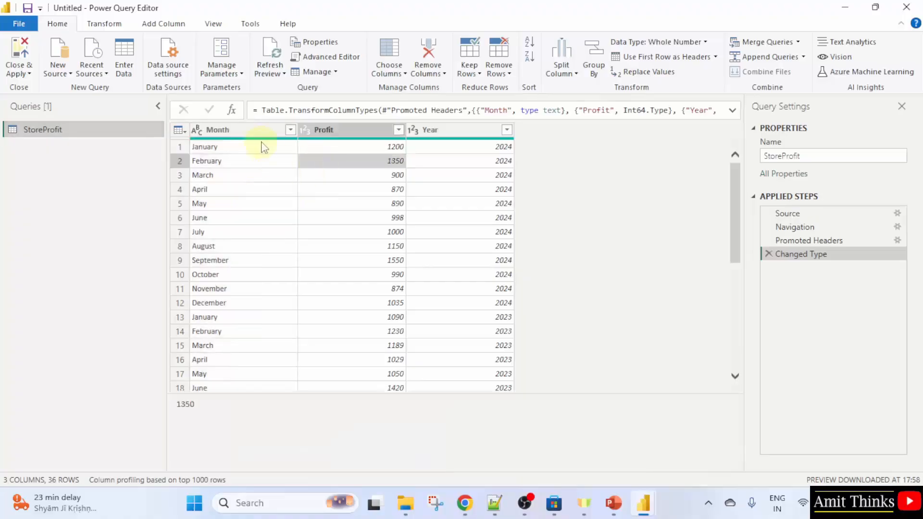
{"action": "left_click", "coordinate": [278, 134]}
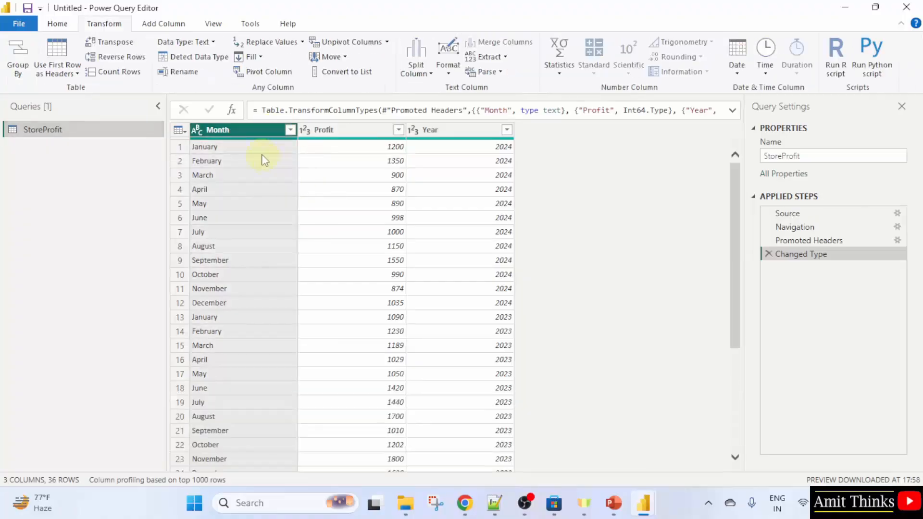
{"action": "left_click", "coordinate": [264, 75]}
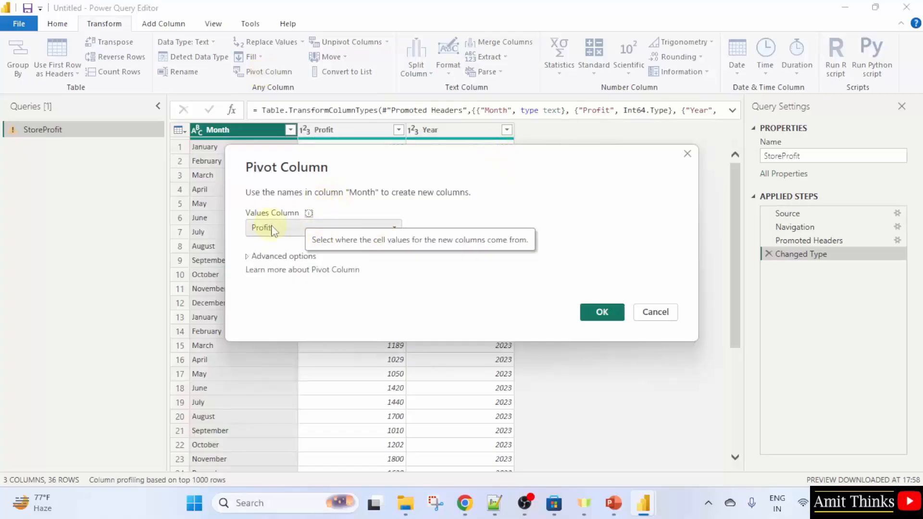
{"action": "left_click", "coordinate": [369, 229]}
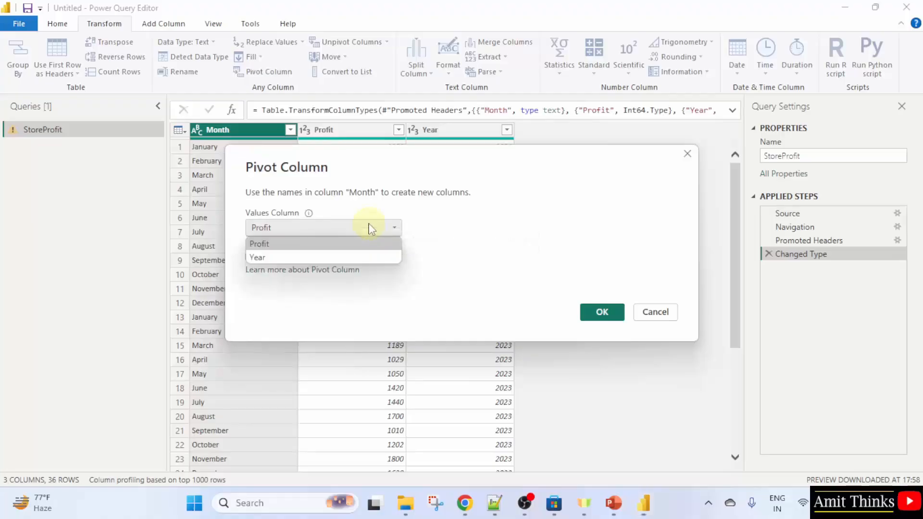
{"action": "left_click", "coordinate": [370, 229]}
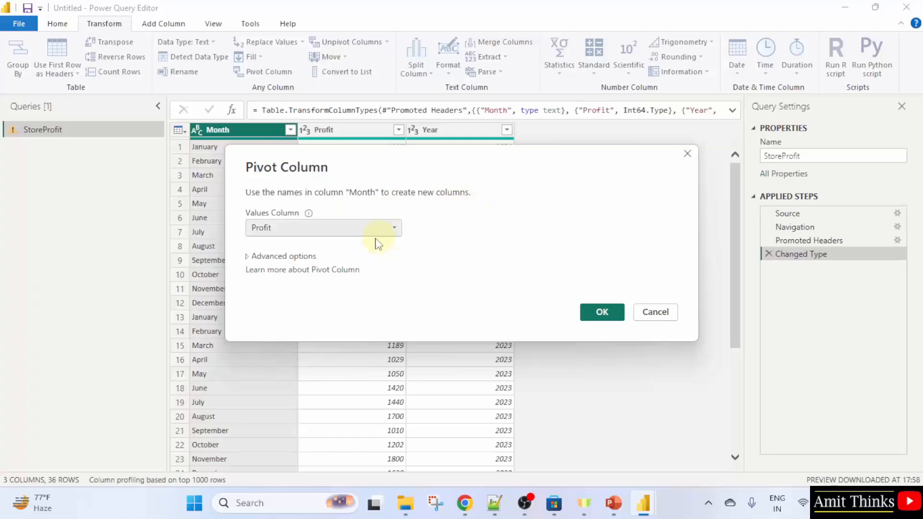
{"action": "mouse_move", "coordinate": [310, 215]}
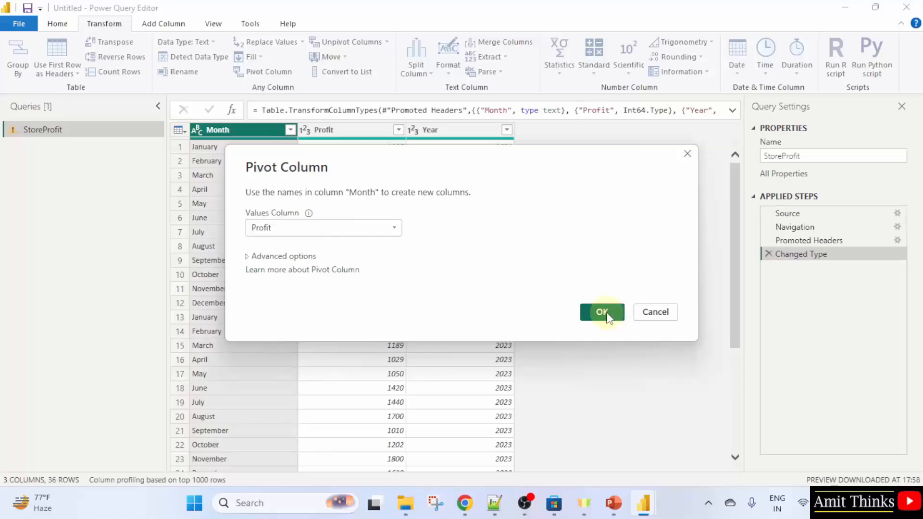
{"action": "left_click_drag", "start_coordinate": [432, 163], "coordinate": [637, 173]}
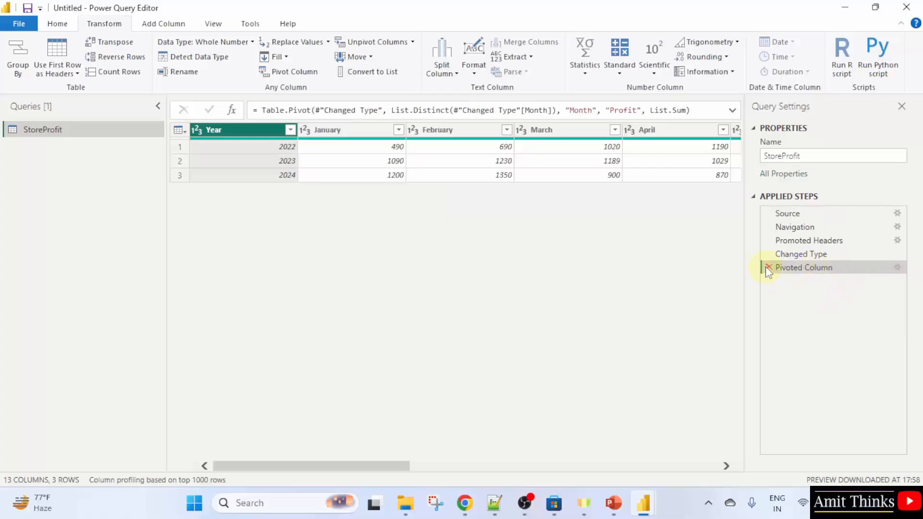
Save the report as AmitPivotedColumns in Power BI file format
{"action": "left_click", "coordinate": [18, 23]}
{"action": "left_click", "coordinate": [84, 167]}
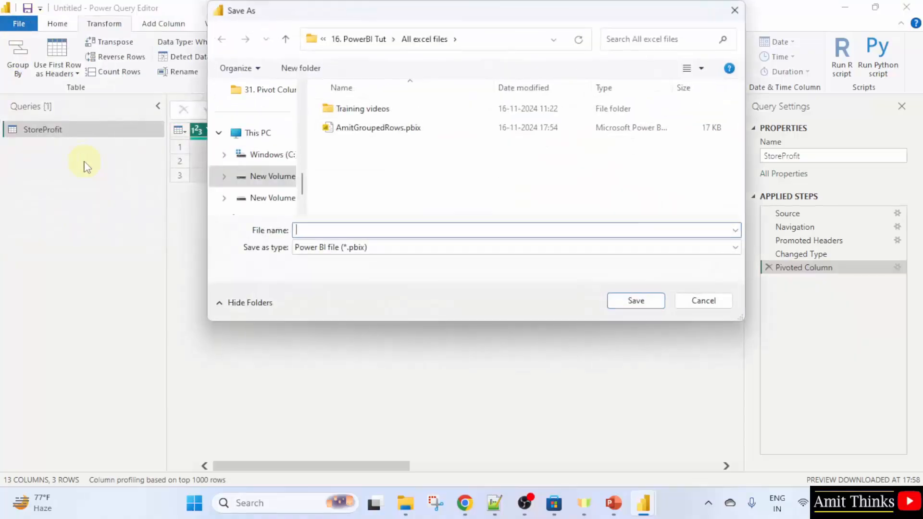
{"action": "type", "text": "Amit"}
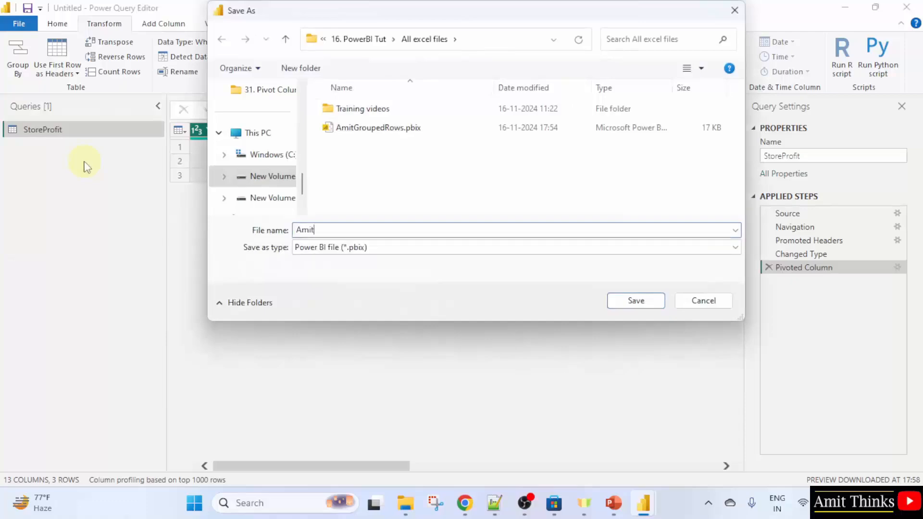
{"action": "type", "text": "PivotedColumns"}
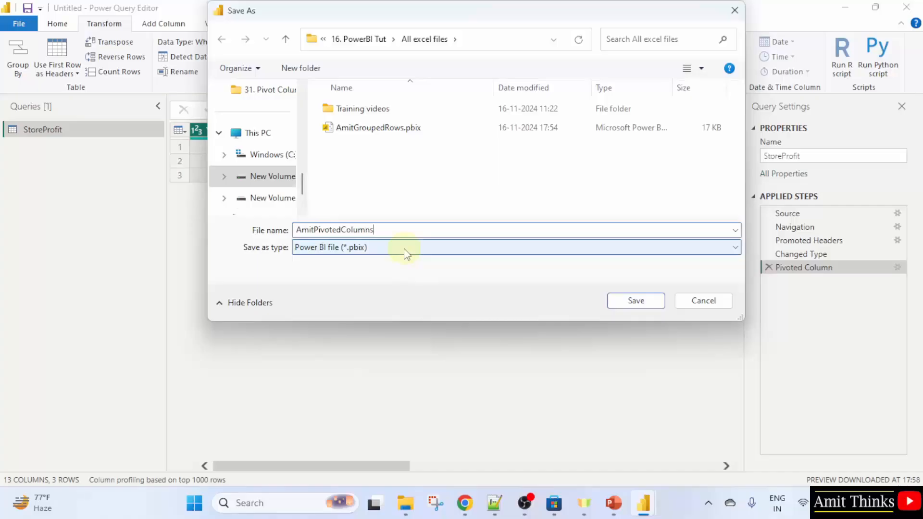
{"action": "key", "text": "Return"}
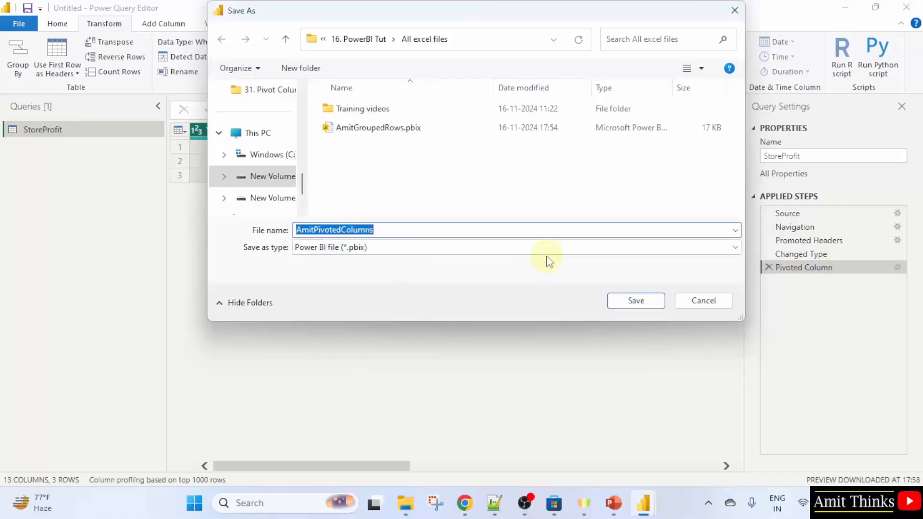
{"action": "left_click", "coordinate": [635, 301]}
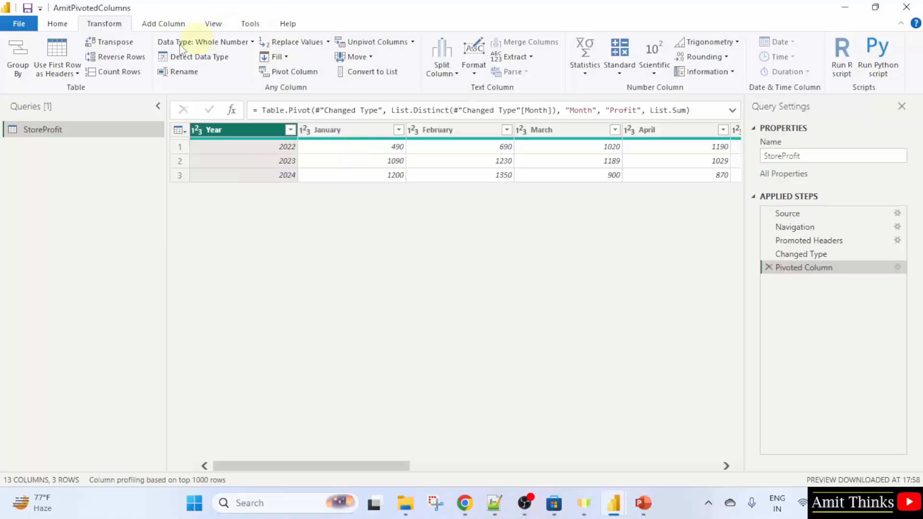
Add a custom column named ProfitQuarter1 with the formula [January]+[February]+[March] to the pivoted table
{"action": "left_click", "coordinate": [162, 27]}
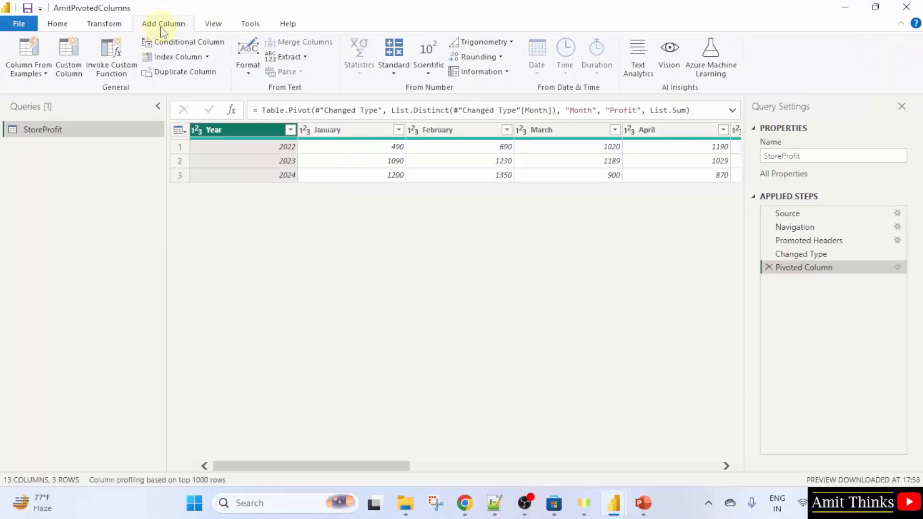
{"action": "left_click", "coordinate": [72, 77]}
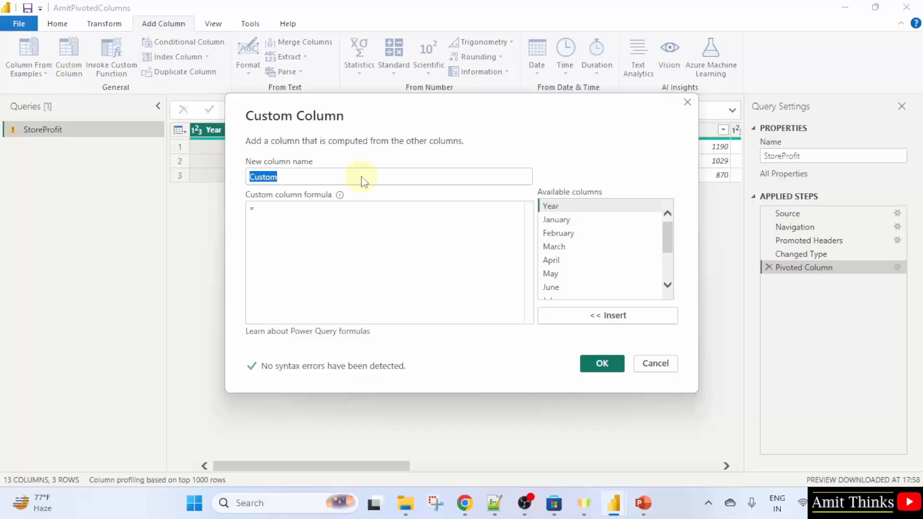
{"action": "type", "text": "Profit"}
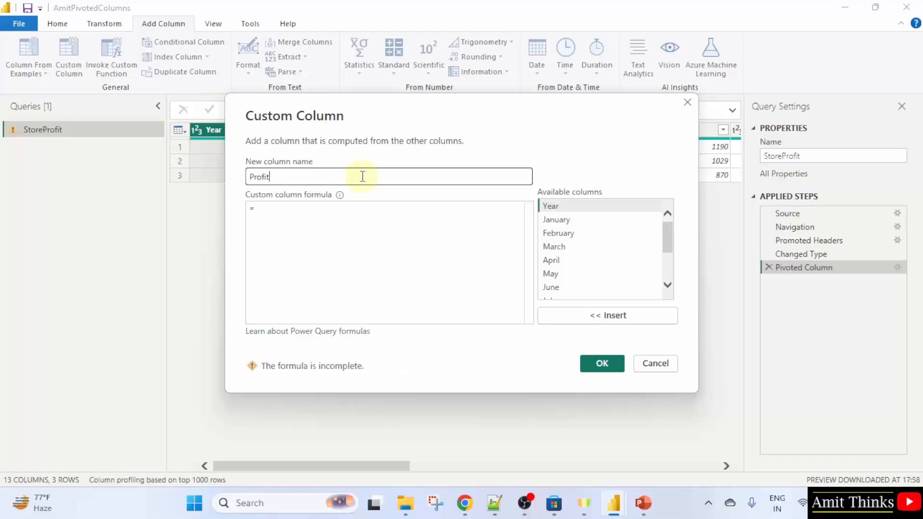
{"action": "type", "text": "Quarter1"}
{"action": "left_click", "coordinate": [570, 220]}
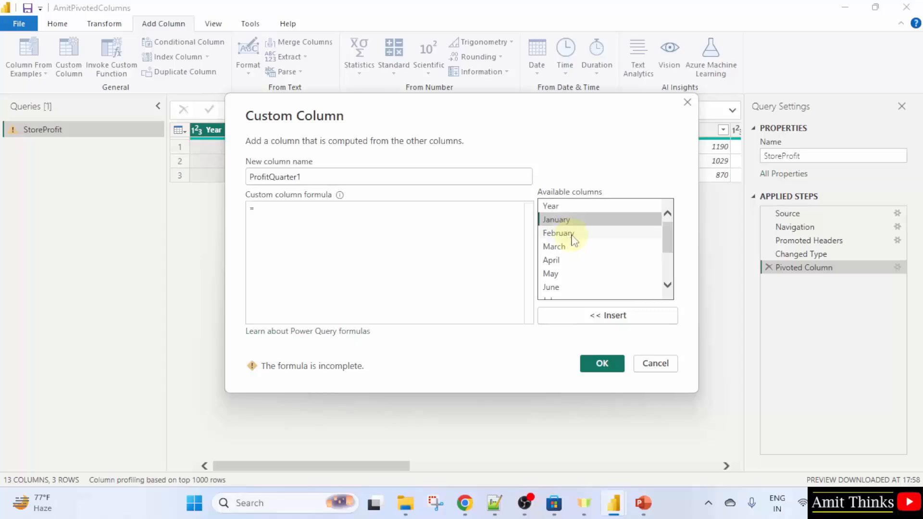
{"action": "left_click", "coordinate": [330, 206]}
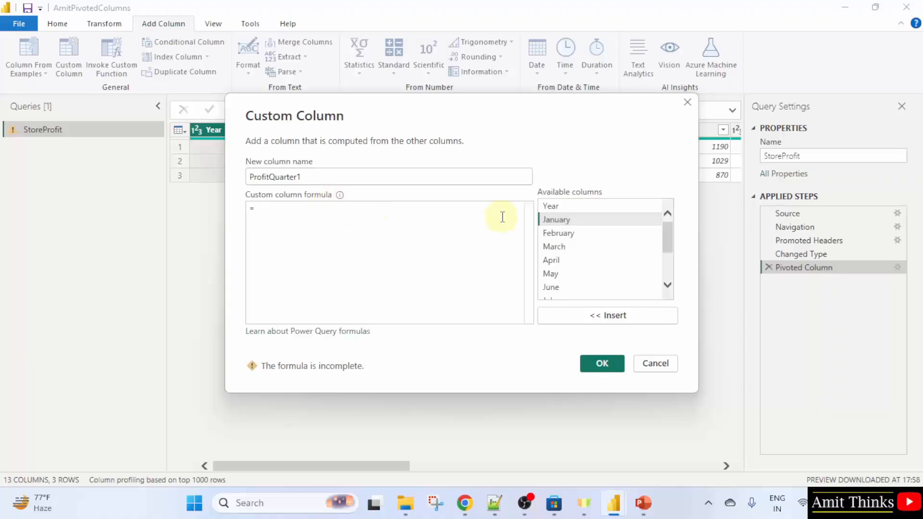
{"action": "left_click", "coordinate": [553, 219]}
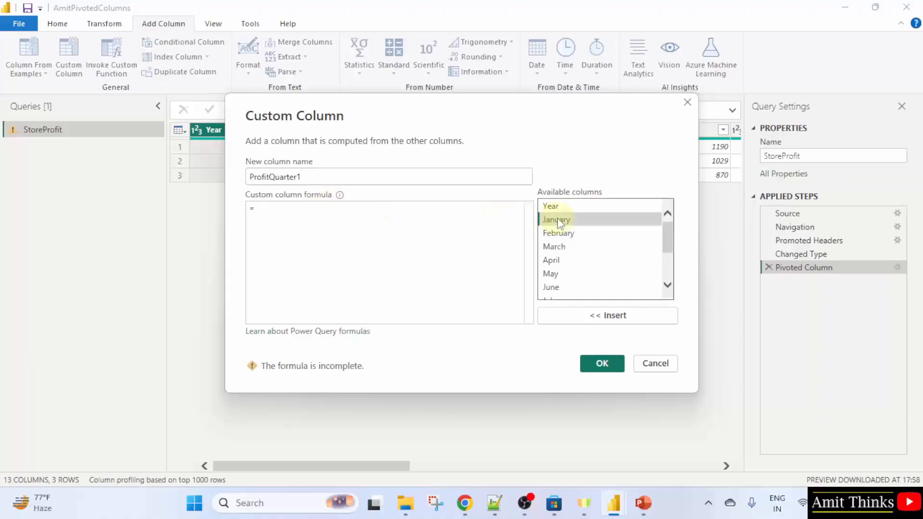
{"action": "left_click", "coordinate": [605, 316]}
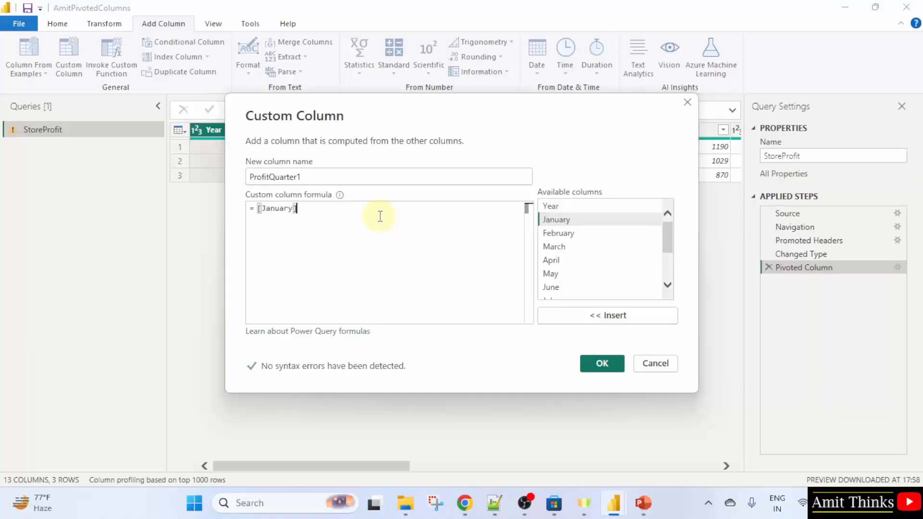
{"action": "type", "text": "+"}
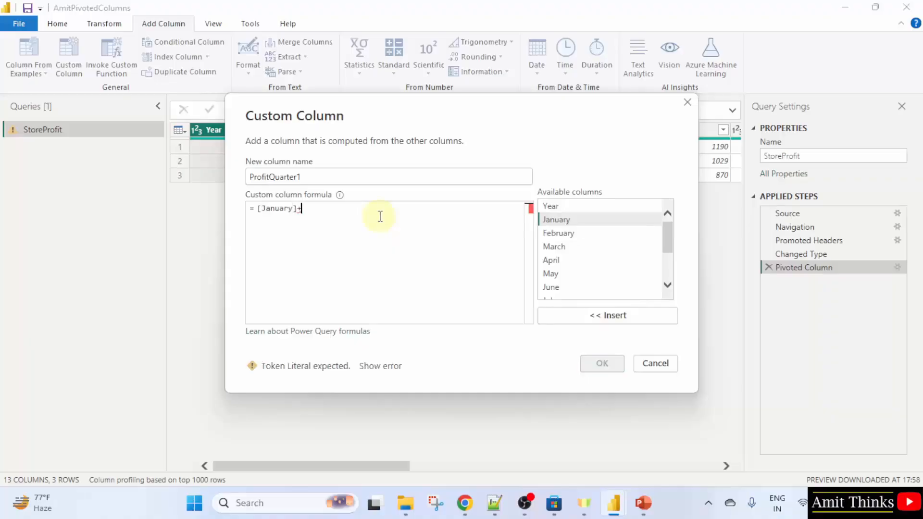
{"action": "left_click", "coordinate": [575, 233]}
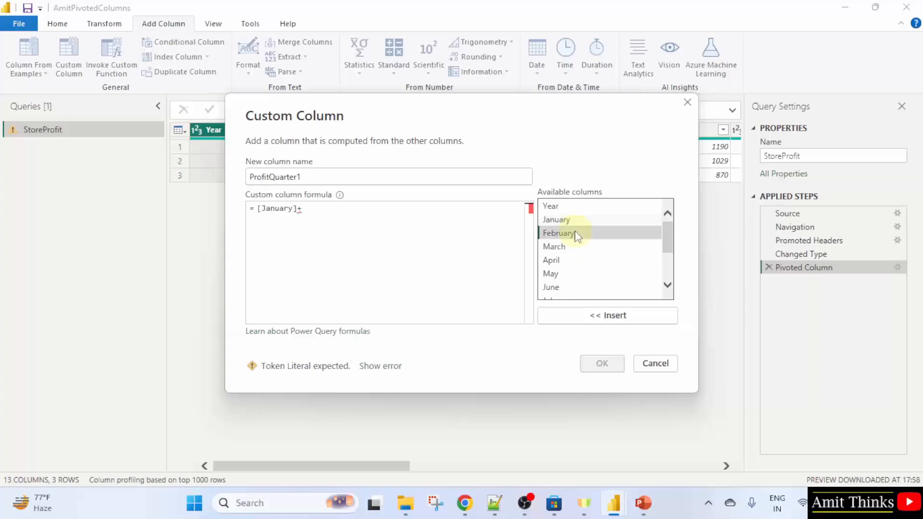
{"action": "left_click", "coordinate": [617, 316]}
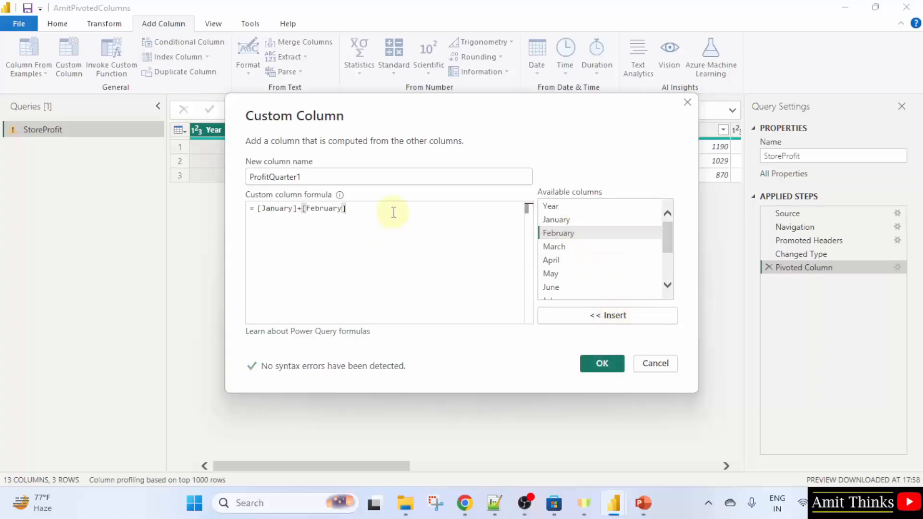
{"action": "type", "text": "+"}
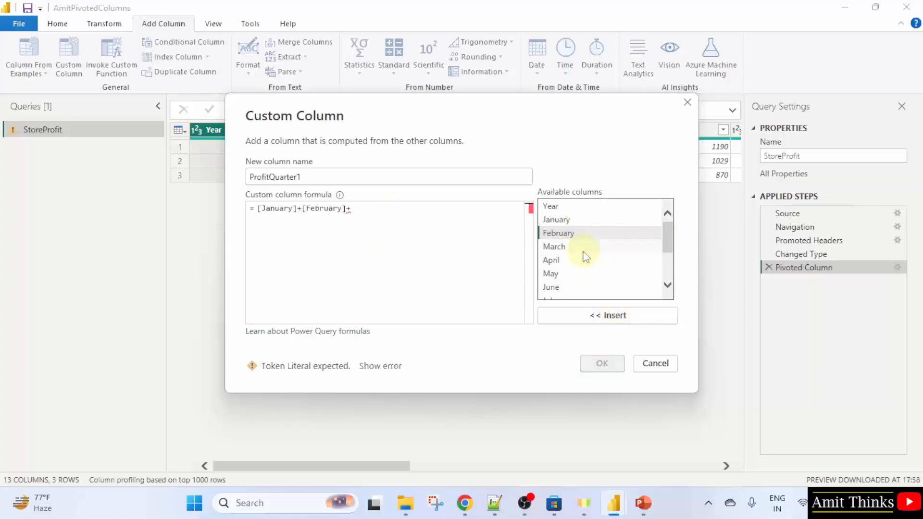
{"action": "left_click", "coordinate": [574, 247]}
{"action": "left_click", "coordinate": [607, 315]}
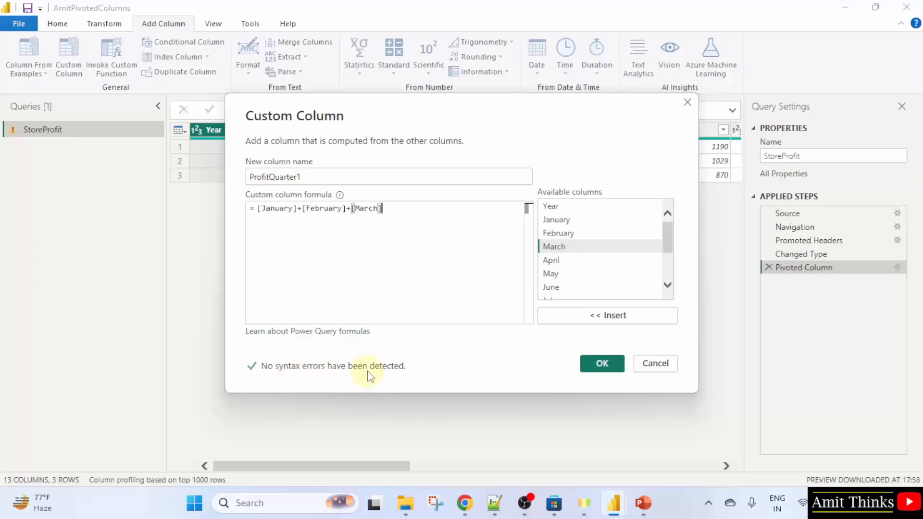
{"action": "left_click", "coordinate": [603, 366]}
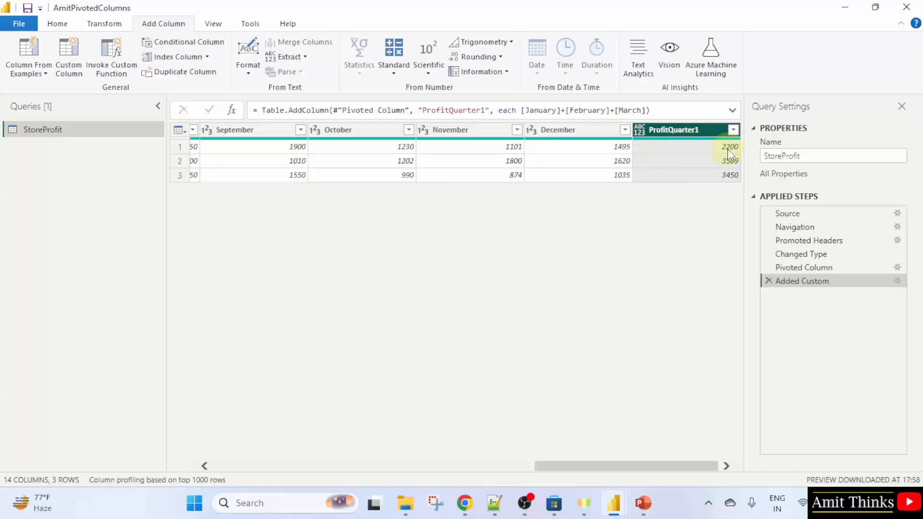
{"action": "left_click", "coordinate": [501, 466]}
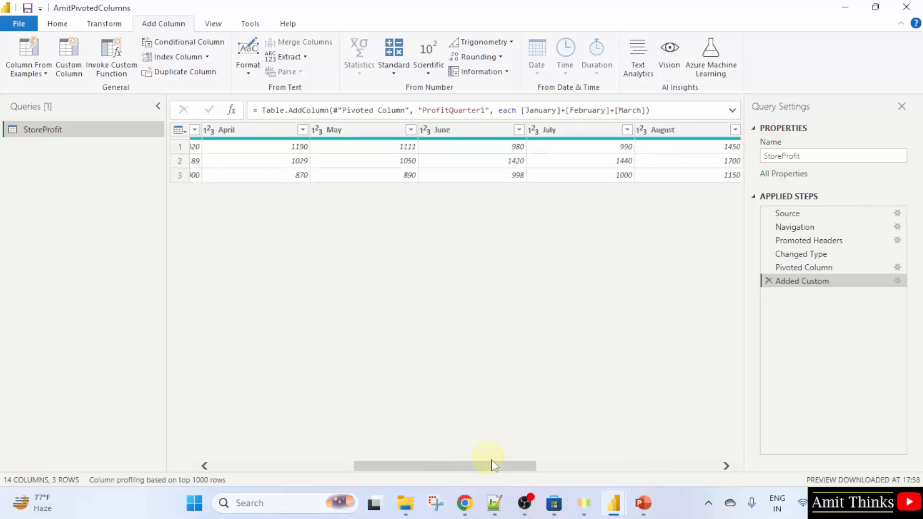
{"action": "left_click", "coordinate": [307, 466]}
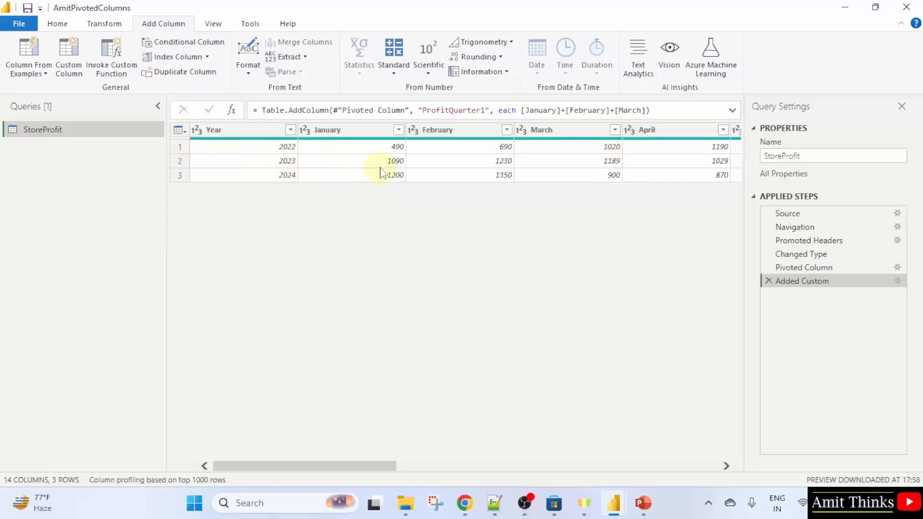
{"action": "left_click", "coordinate": [436, 466]}
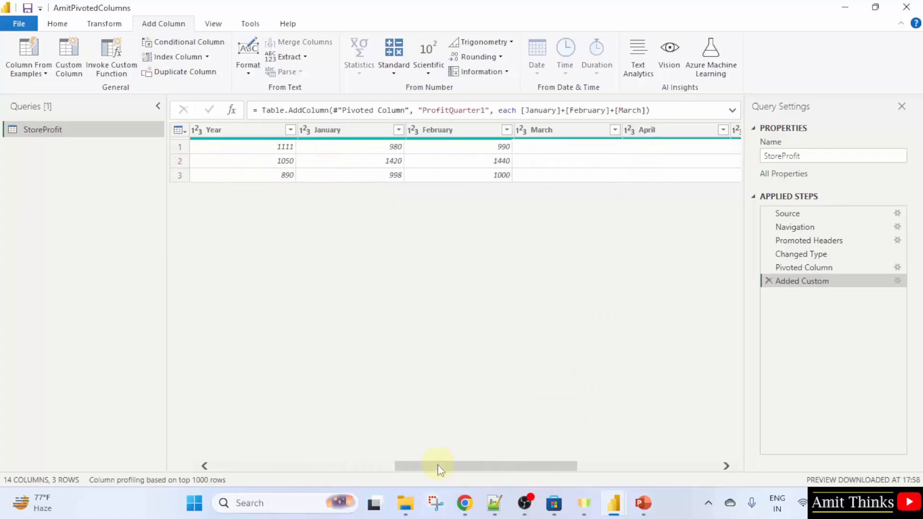
{"action": "left_click_drag", "start_coordinate": [437, 466], "coordinate": [728, 469]}
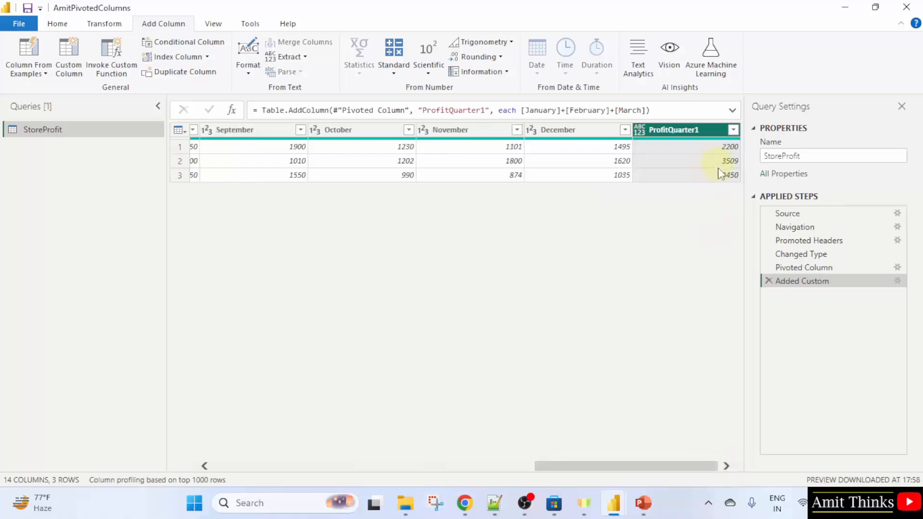
{"action": "left_click", "coordinate": [305, 467]}
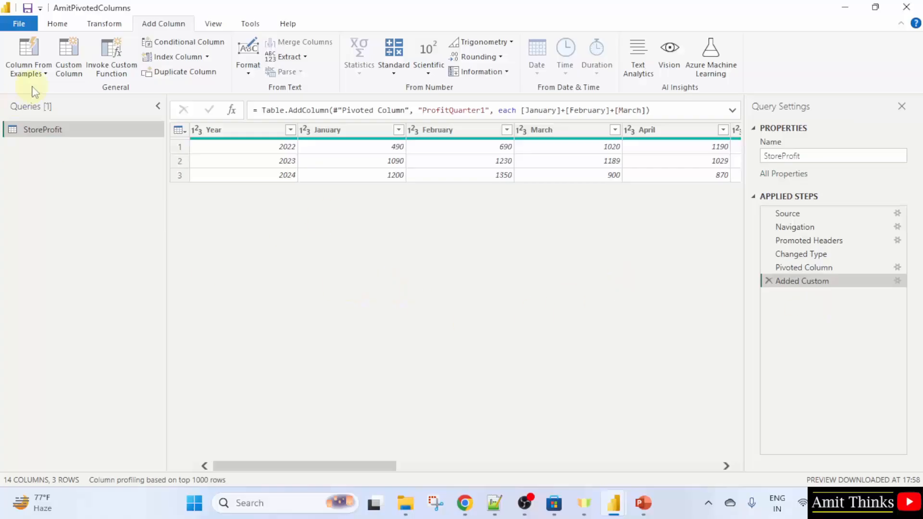
Save the report as AmitCustumColumns in Power BI file format
{"action": "left_click", "coordinate": [19, 23]}
{"action": "left_click", "coordinate": [62, 175]}
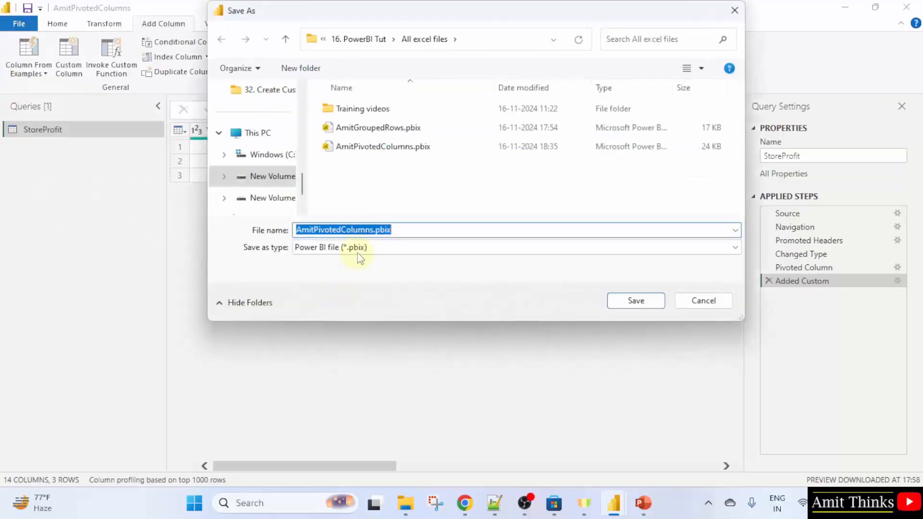
{"action": "left_click", "coordinate": [341, 229]}
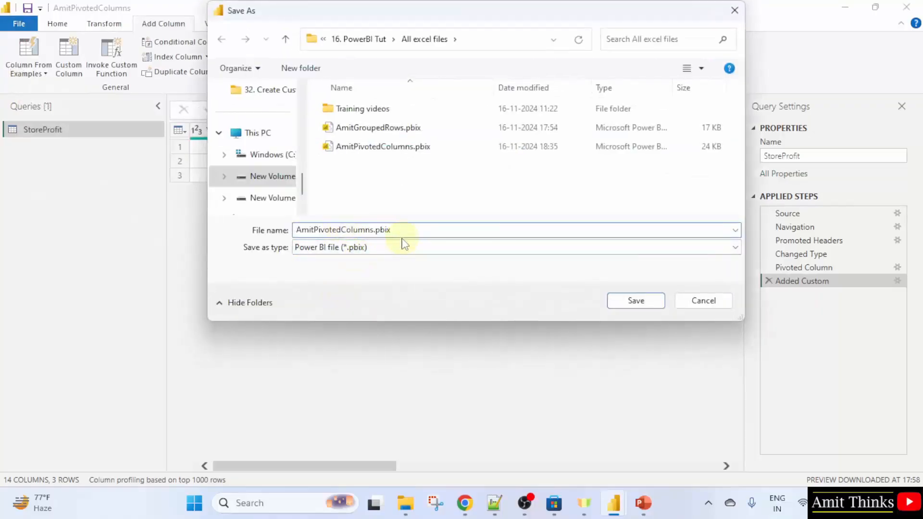
{"action": "key", "text": "BackSpace"}
{"action": "key", "text": "BackSpace"}
{"action": "key", "text": "BackSpace"}
{"action": "key", "text": "BackSpace"}
{"action": "key", "text": "BackSpace"}
{"action": "key", "text": "BackSpace"}
{"action": "key", "text": "BackSpace"}
{"action": "type", "text": "Custim"}
{"action": "key", "text": "BackSpace"}
{"action": "key", "text": "BackSpace"}
{"action": "type", "text": "um"}
{"action": "left_click", "coordinate": [639, 302]}
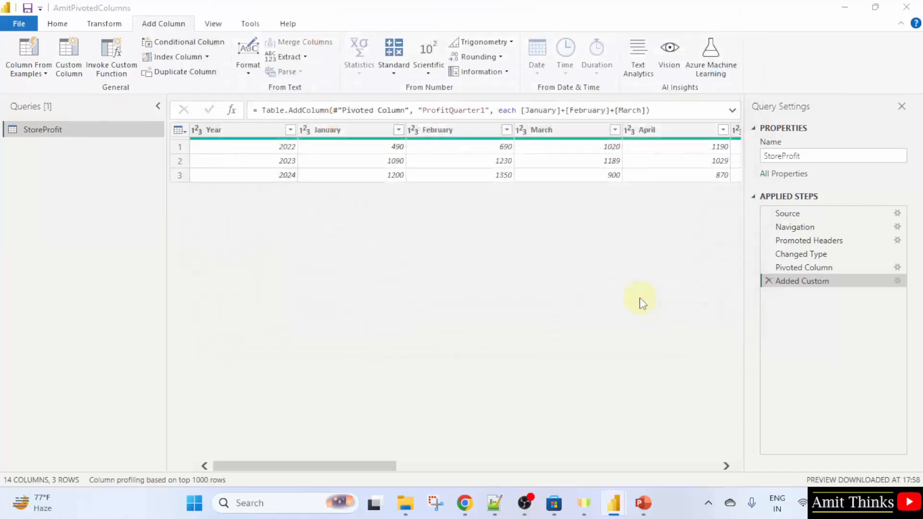
Save the report again under the corrected name AmitCustomColumns
{"action": "left_click", "coordinate": [497, 278]}
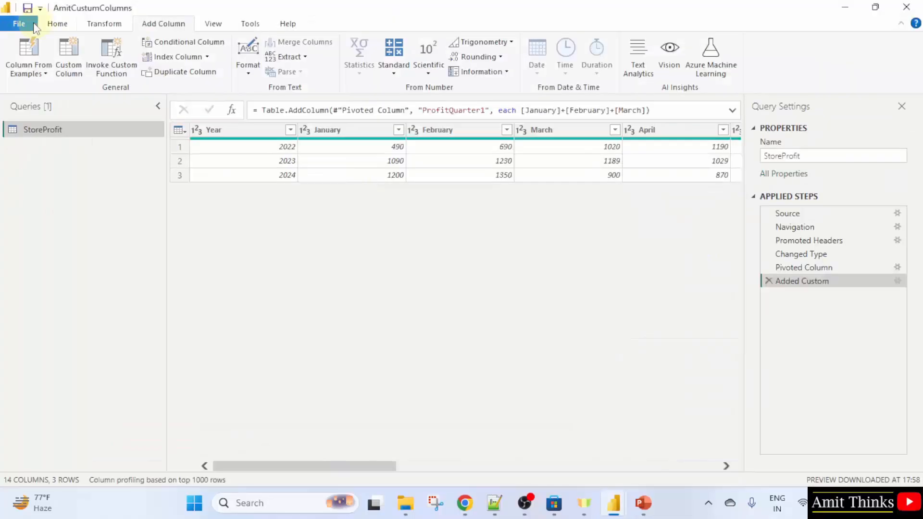
{"action": "left_click", "coordinate": [19, 24]}
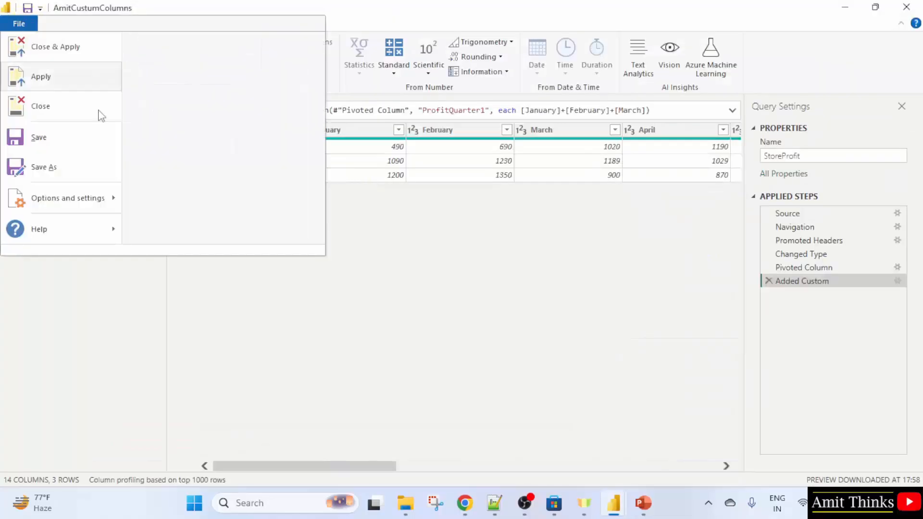
{"action": "left_click", "coordinate": [89, 159]}
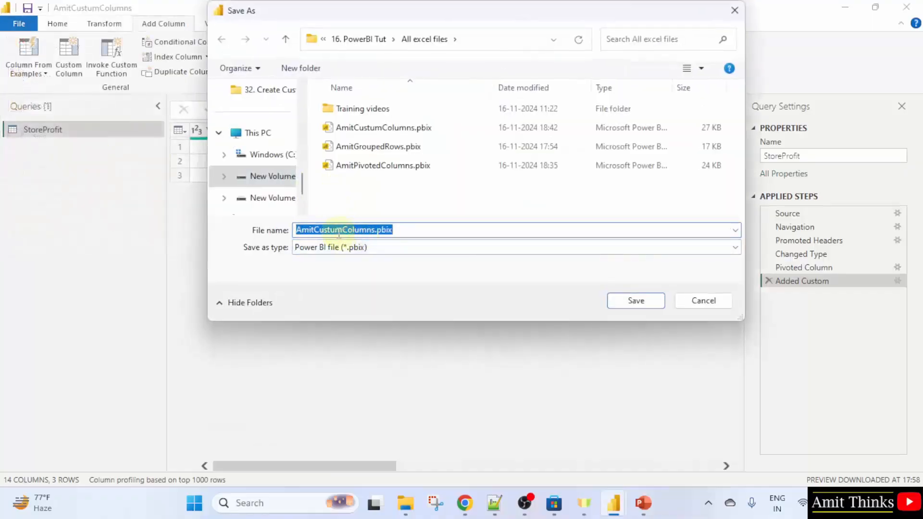
{"action": "left_click", "coordinate": [339, 230]}
{"action": "key", "text": "BackSpace"}
{"action": "type", "text": "o"}
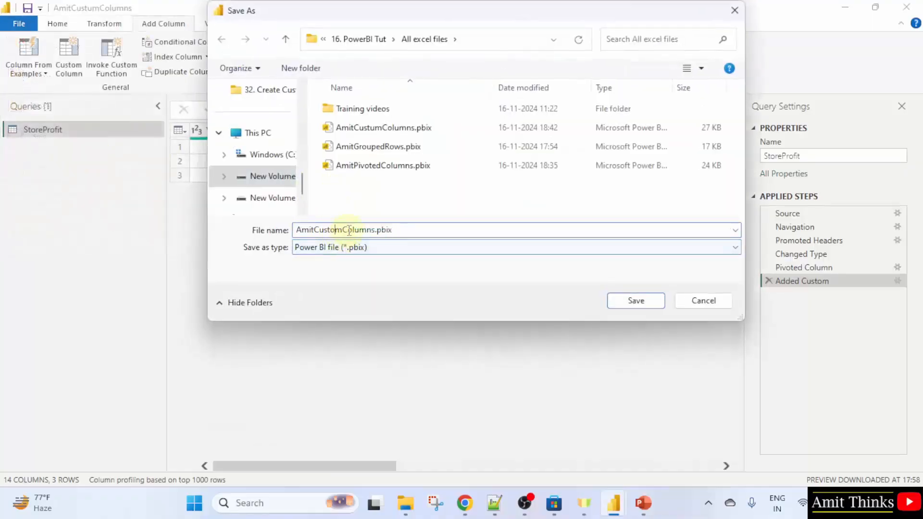
{"action": "left_click", "coordinate": [635, 301]}
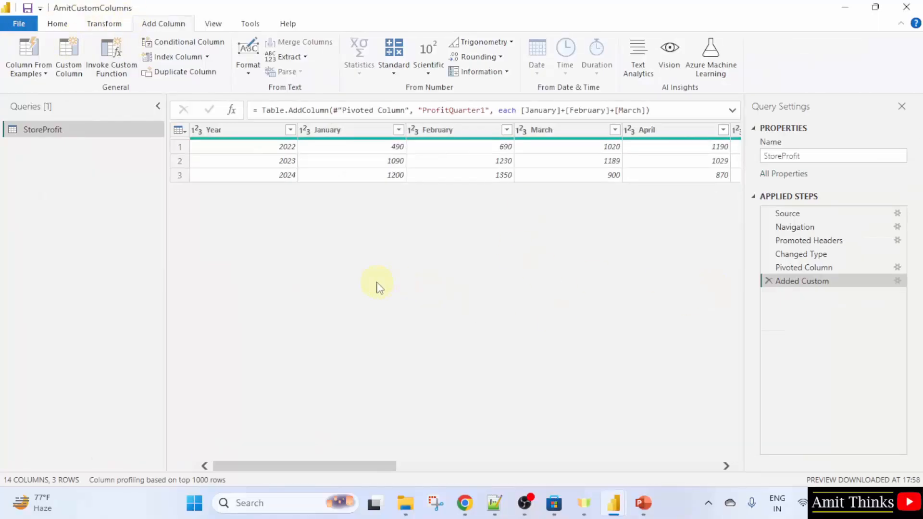
{"action": "left_click", "coordinate": [466, 470]}
{"action": "left_click_drag", "start_coordinate": [474, 470], "coordinate": [698, 394]}
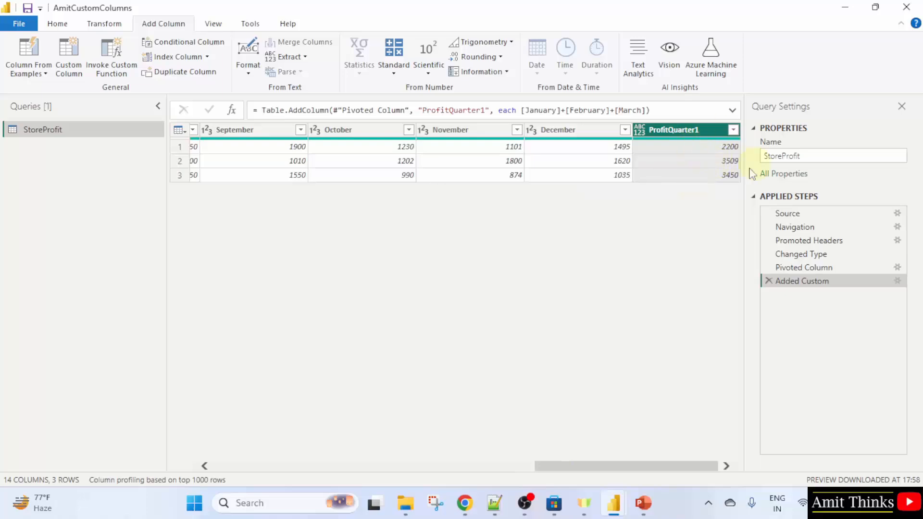
{"action": "left_click", "coordinate": [496, 467]}
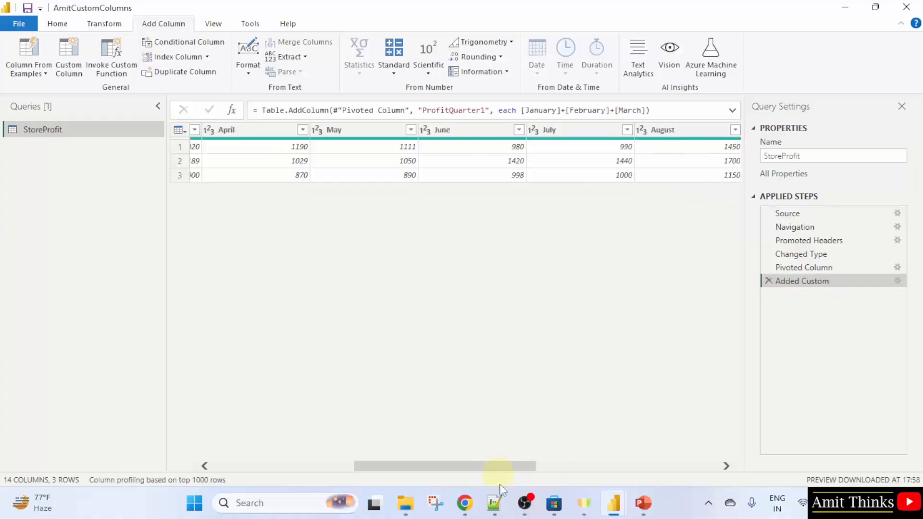
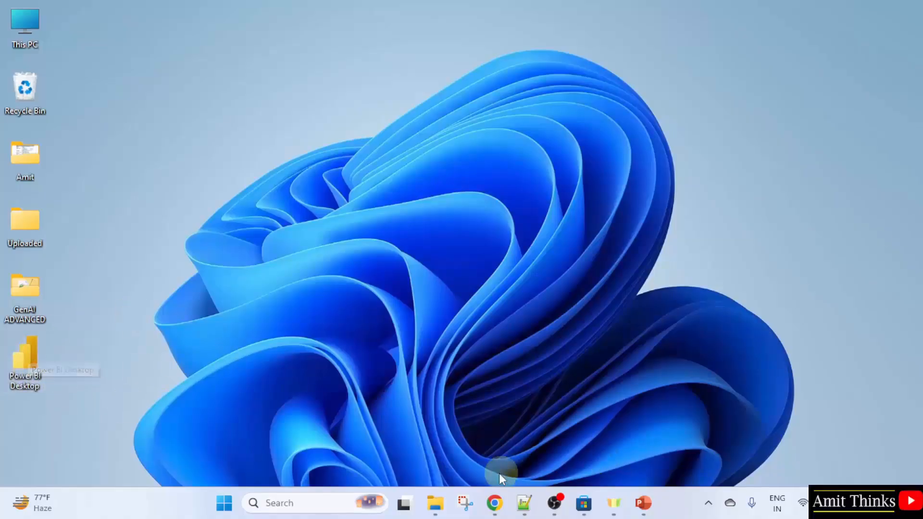
Launch Power BI Desktop from the Start menu search and start a blank report
{"action": "key", "text": "super"}
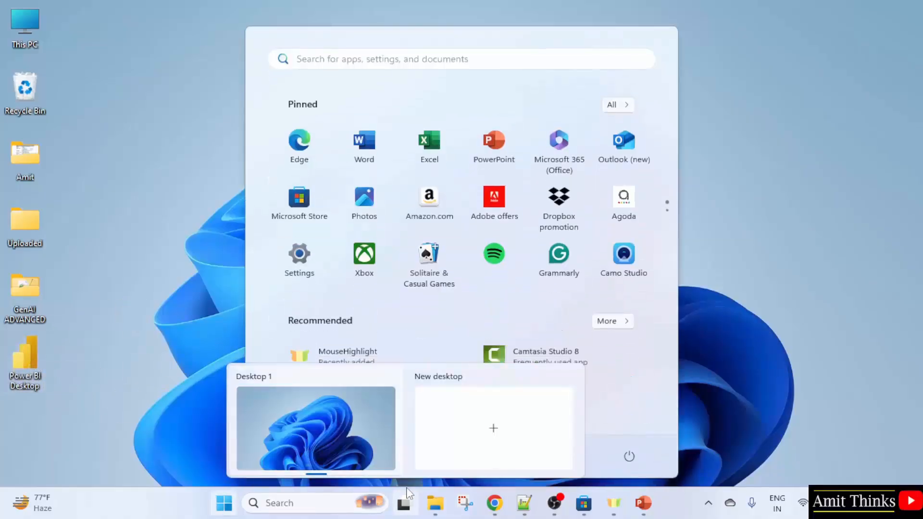
{"action": "type", "text": "power"}
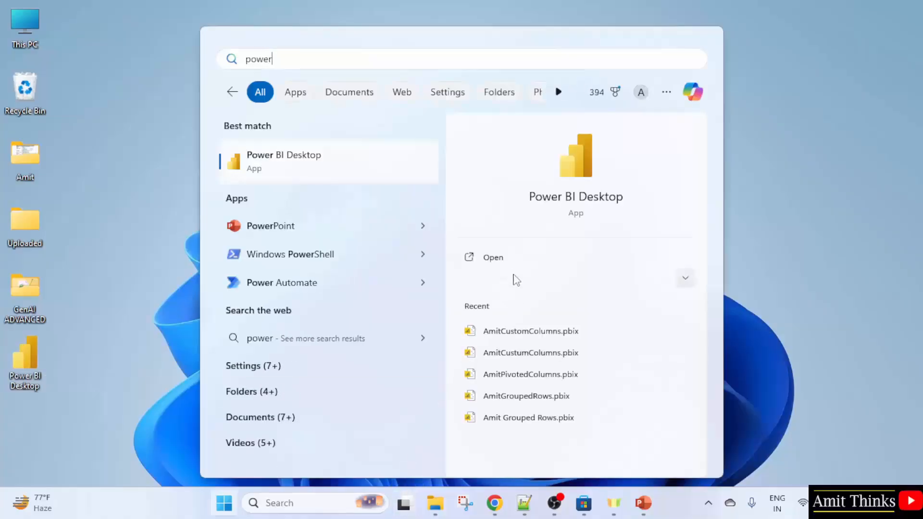
{"action": "left_click", "coordinate": [571, 259]}
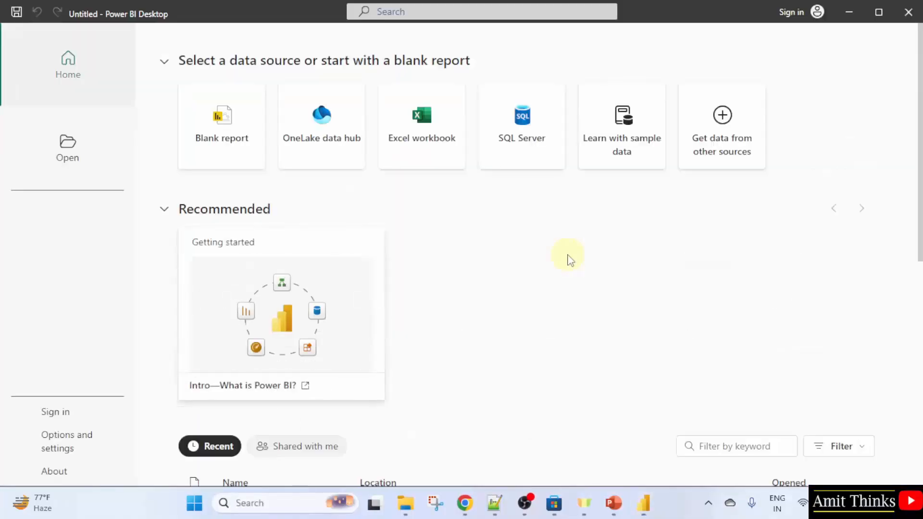
{"action": "left_click", "coordinate": [226, 141]}
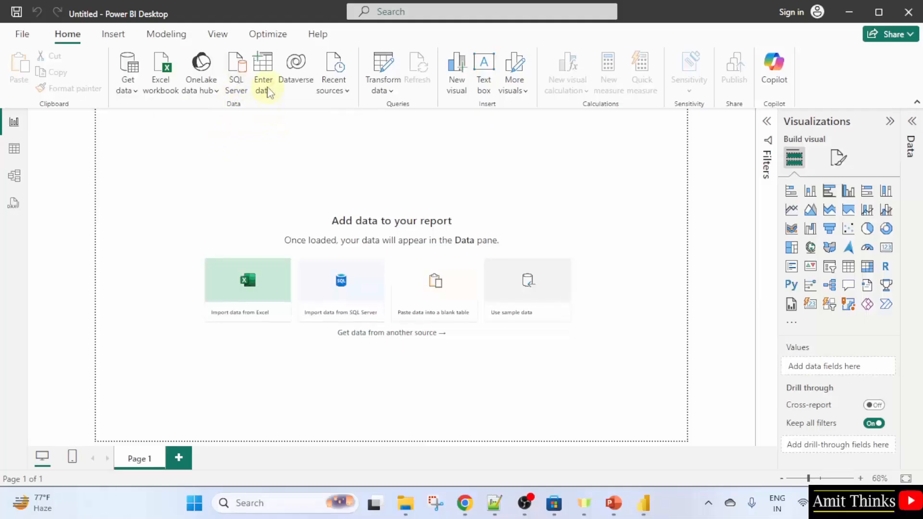
Open Enter data and name the new table's three columns Student, Subject and Marks
{"action": "left_click", "coordinate": [268, 92]}
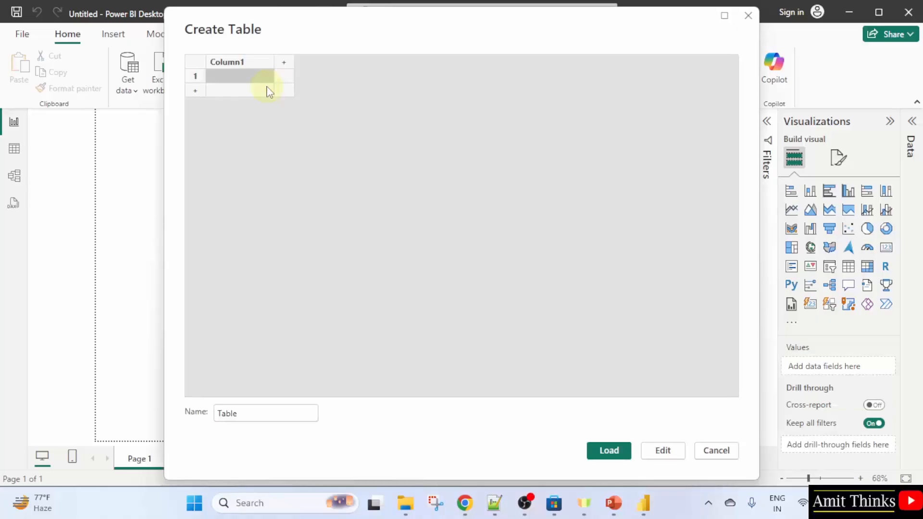
{"action": "double_click", "coordinate": [236, 64]}
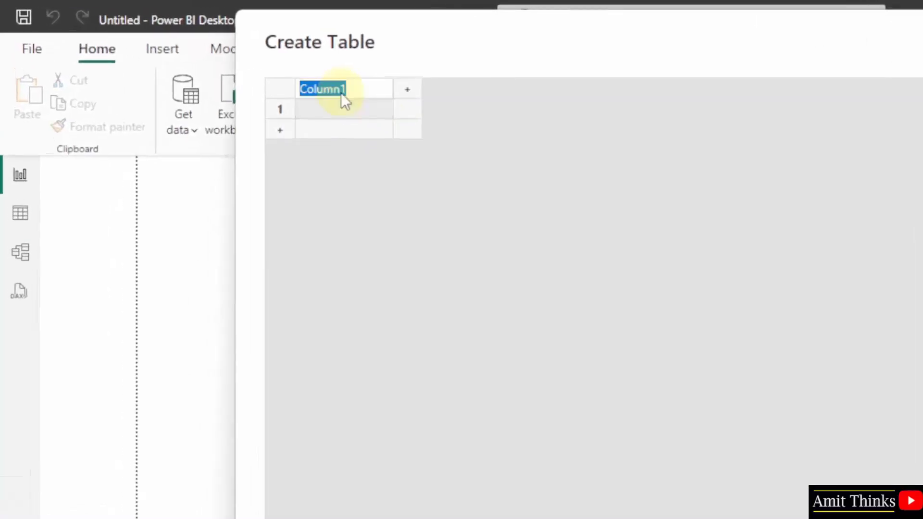
{"action": "type", "text": "Student"}
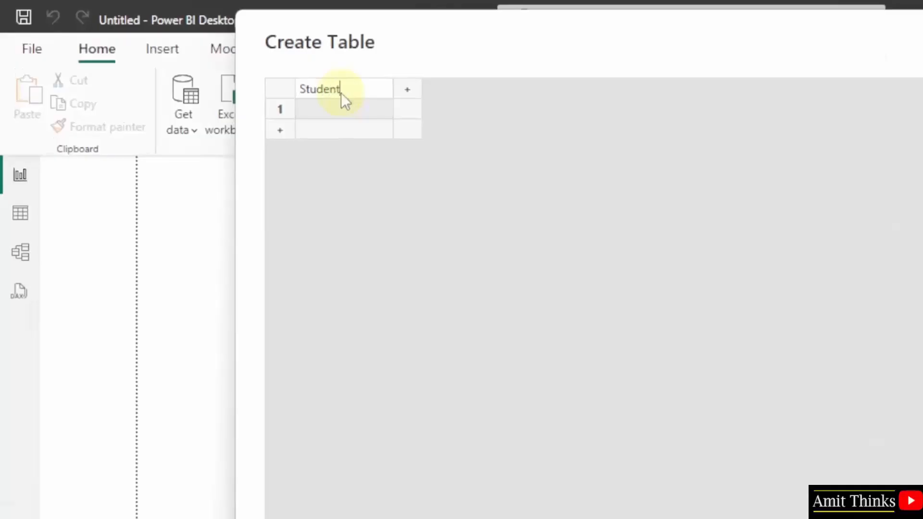
{"action": "left_click", "coordinate": [407, 90]}
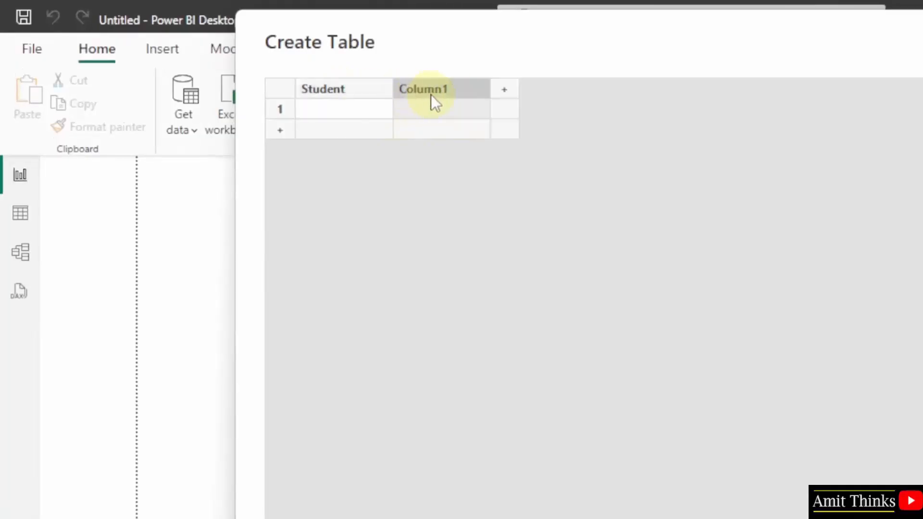
{"action": "double_click", "coordinate": [431, 94]}
{"action": "type", "text": "Subject"}
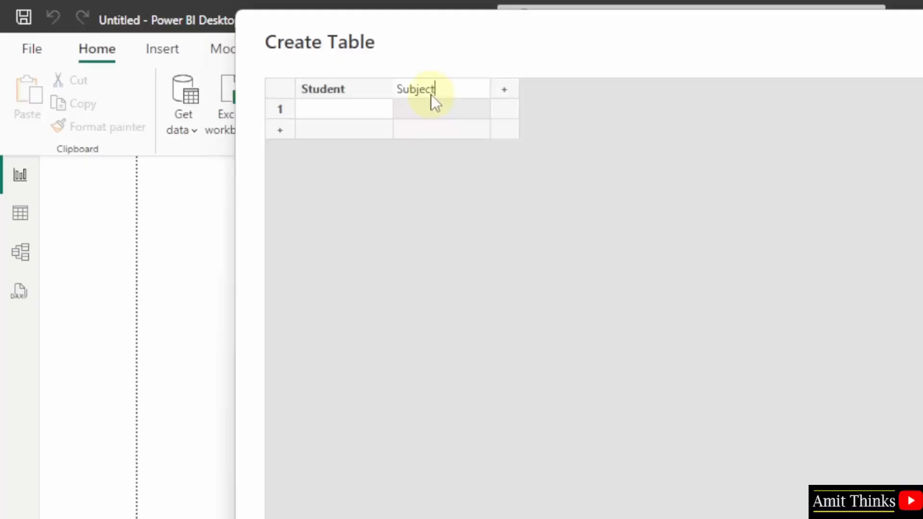
{"action": "left_click", "coordinate": [505, 89]}
{"action": "double_click", "coordinate": [504, 91]}
{"action": "type", "text": "Marks"}
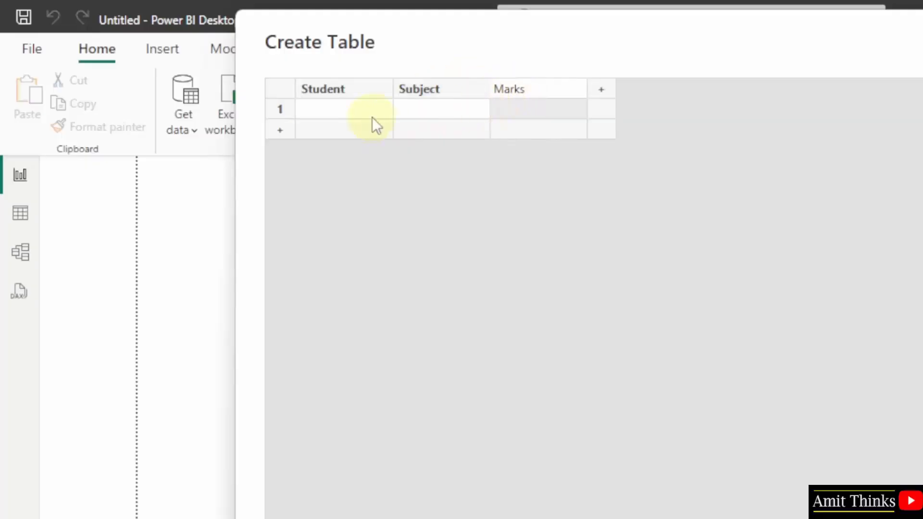
Fill four student rows with subjects Python, C, Java, C++ and marks 95, 94, 98, 96
{"action": "left_click", "coordinate": [339, 113]}
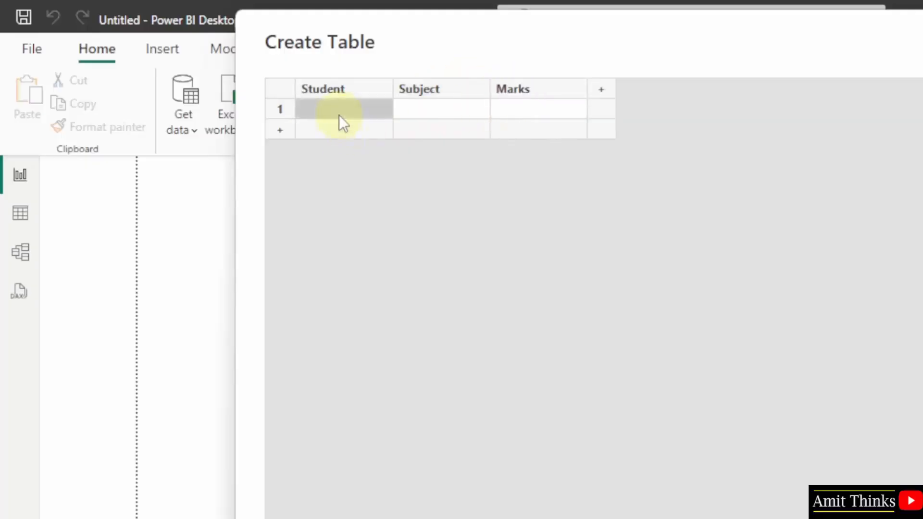
{"action": "left_click", "coordinate": [339, 111]}
{"action": "type", "text": "Amit"}
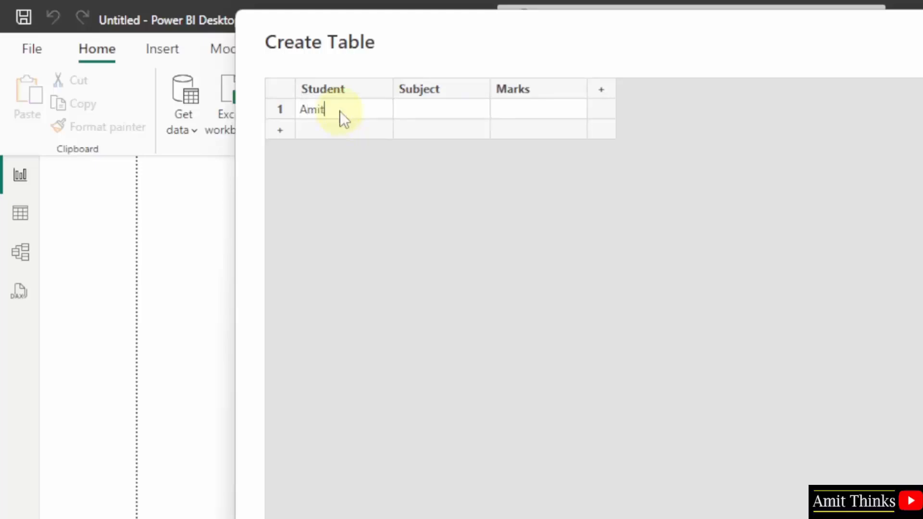
{"action": "left_click", "coordinate": [423, 103]}
{"action": "left_click", "coordinate": [422, 103]}
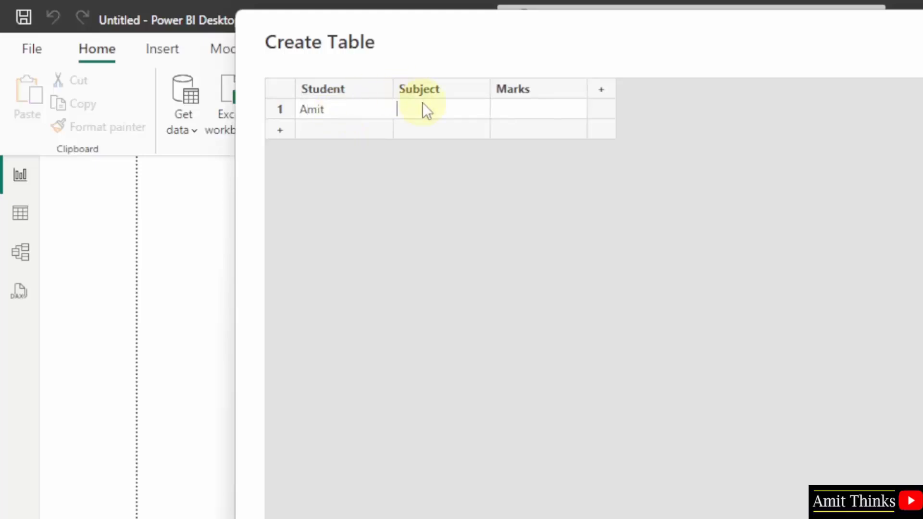
{"action": "type", "text": "Python"}
{"action": "left_click", "coordinate": [545, 114]}
{"action": "left_click", "coordinate": [544, 114]}
{"action": "type", "text": "95"}
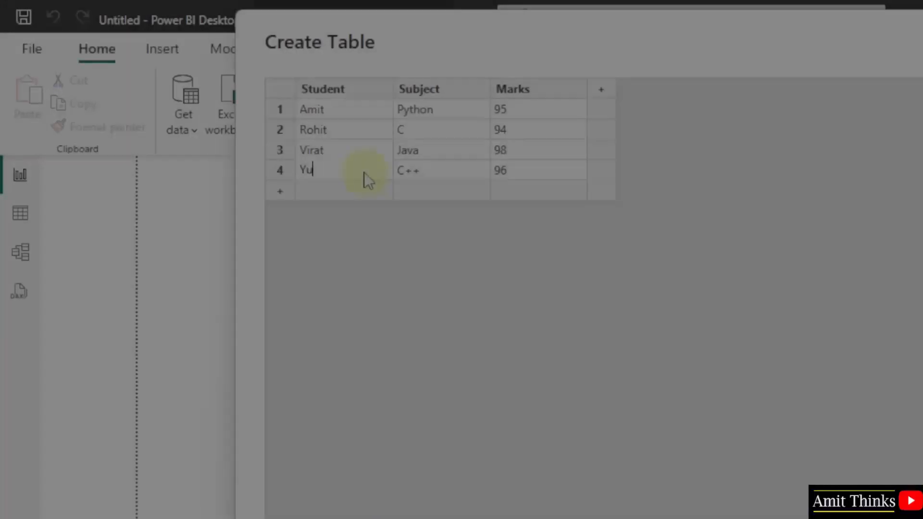
{"action": "type", "text": "vraj"}
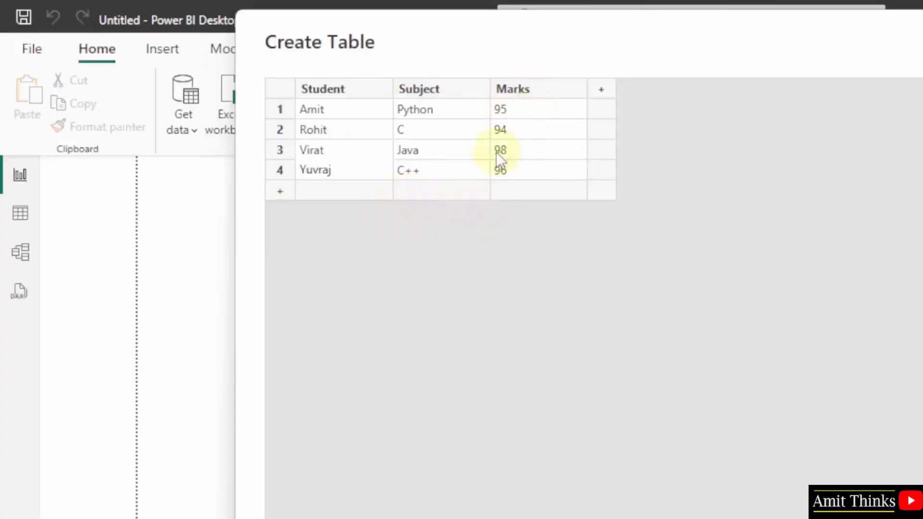
{"action": "left_click", "coordinate": [578, 232]}
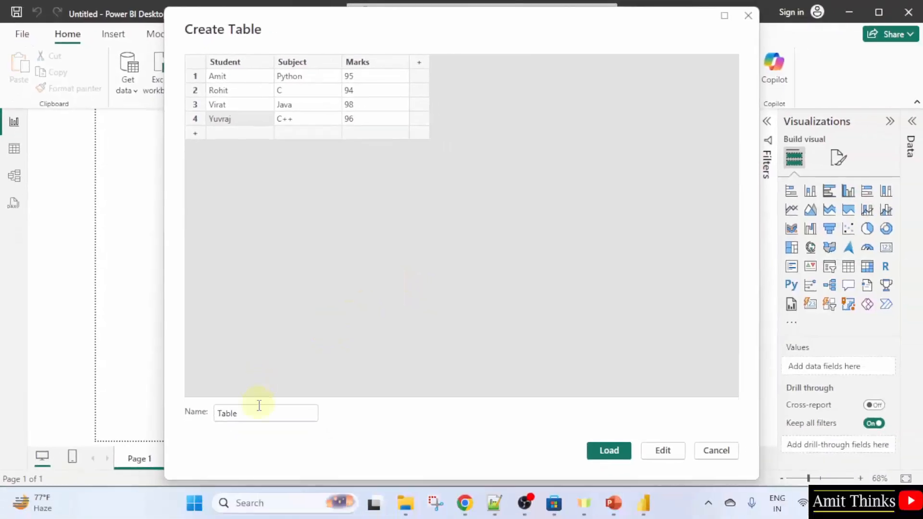
Name the table Coding Students, load it, and expand it in the Data pane to check its fields
{"action": "double_click", "coordinate": [247, 415]}
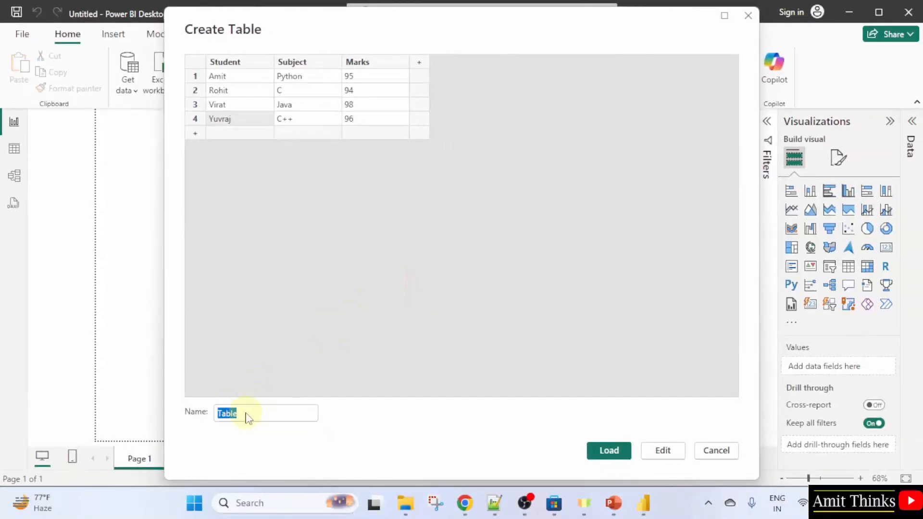
{"action": "type", "text": "Coding"}
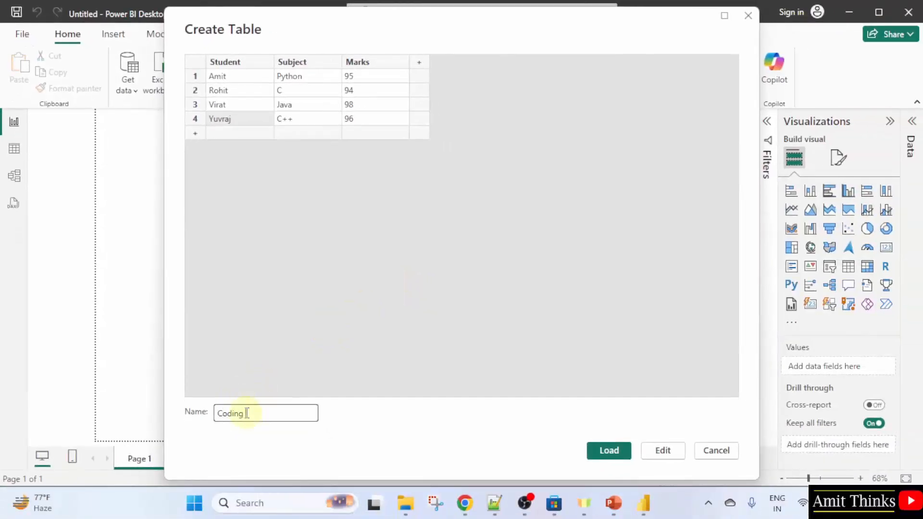
{"action": "type", "text": " Students"}
{"action": "left_click", "coordinate": [610, 449]}
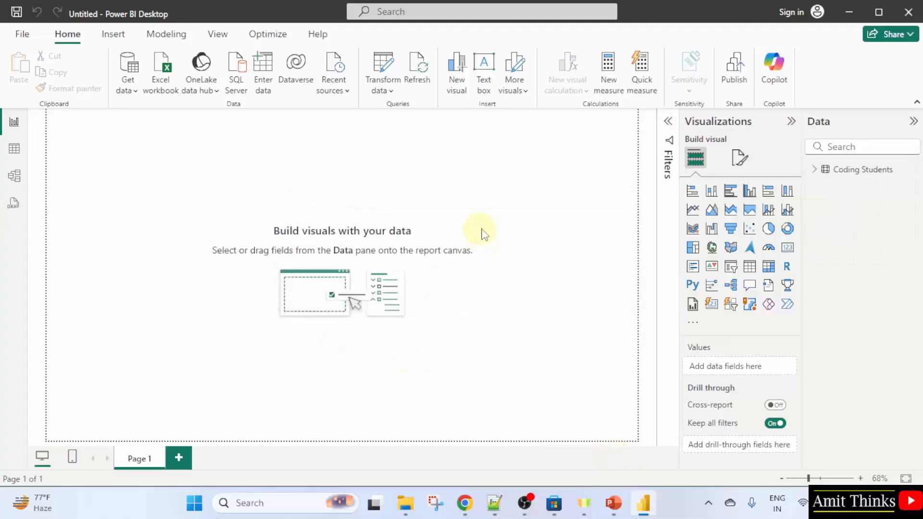
{"action": "left_click", "coordinate": [816, 170]}
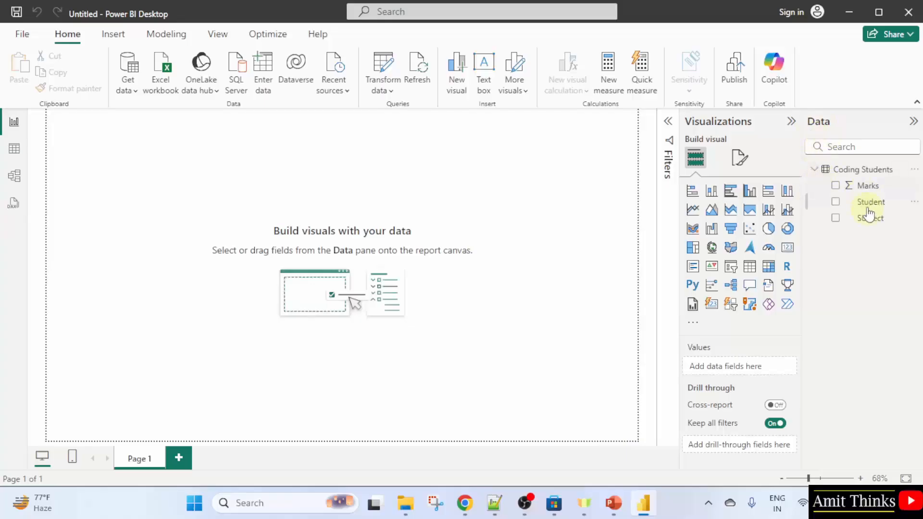
{"action": "left_click", "coordinate": [816, 169]}
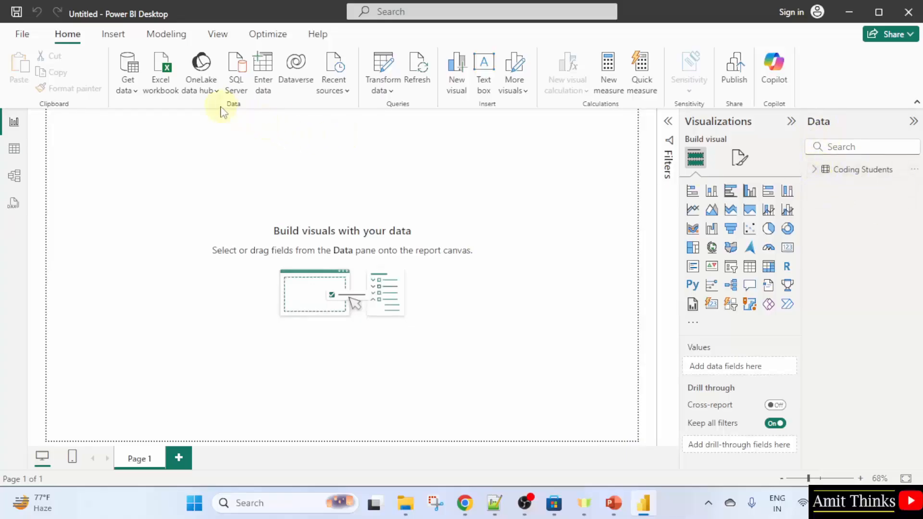
Open Enter data again and create columns Student, Subject and Marks for a second table
{"action": "left_click", "coordinate": [264, 89]}
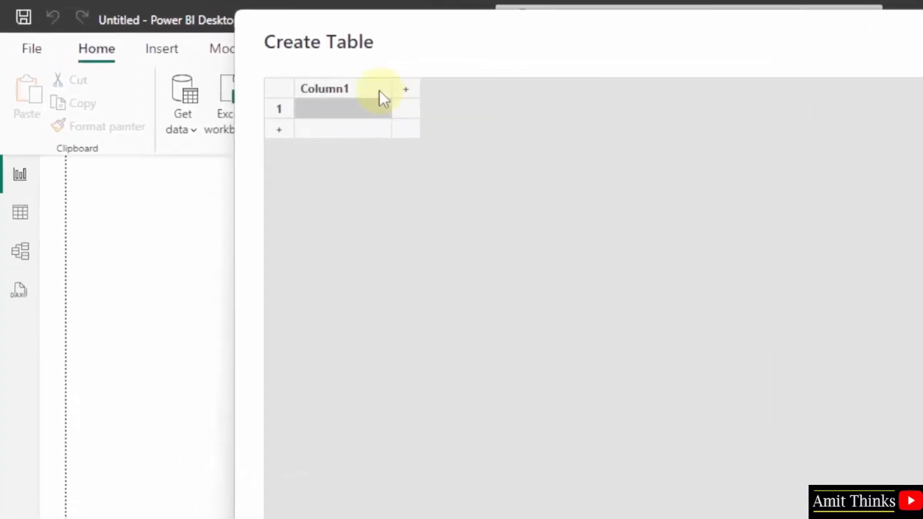
{"action": "double_click", "coordinate": [265, 63]}
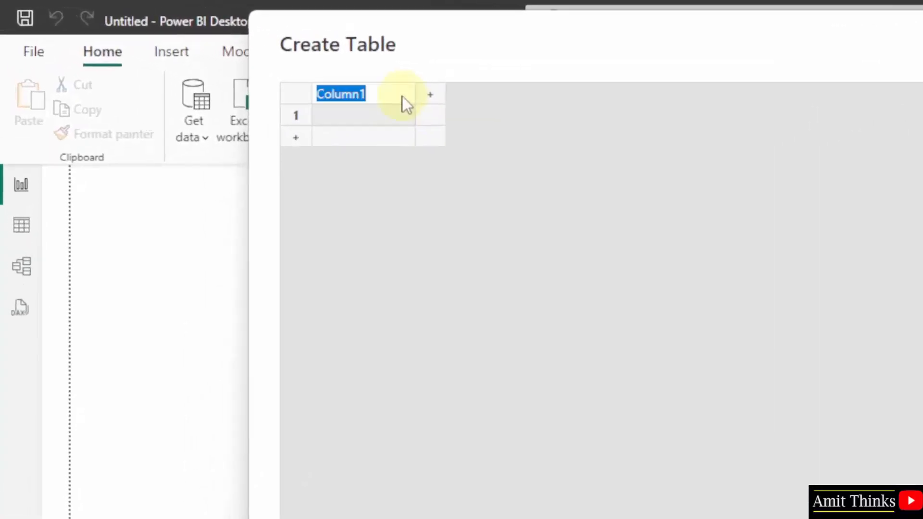
{"action": "type", "text": "Student"}
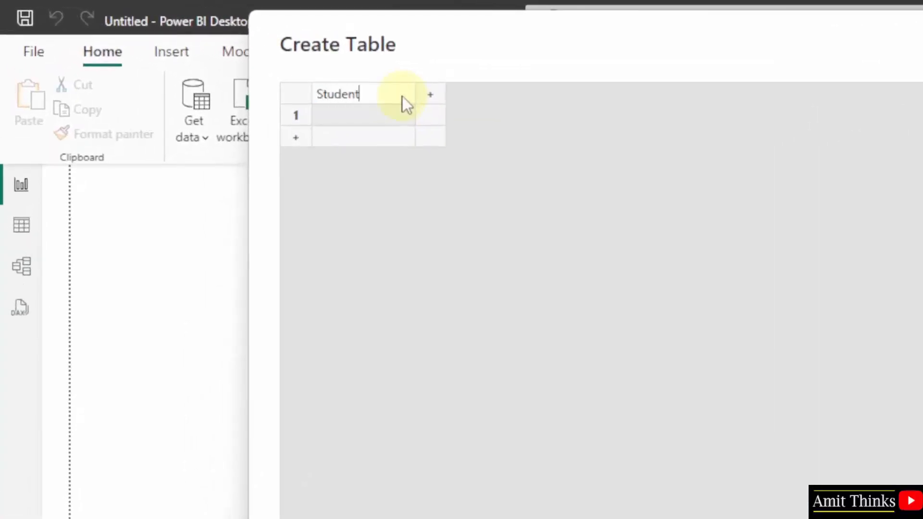
{"action": "left_click", "coordinate": [439, 94]}
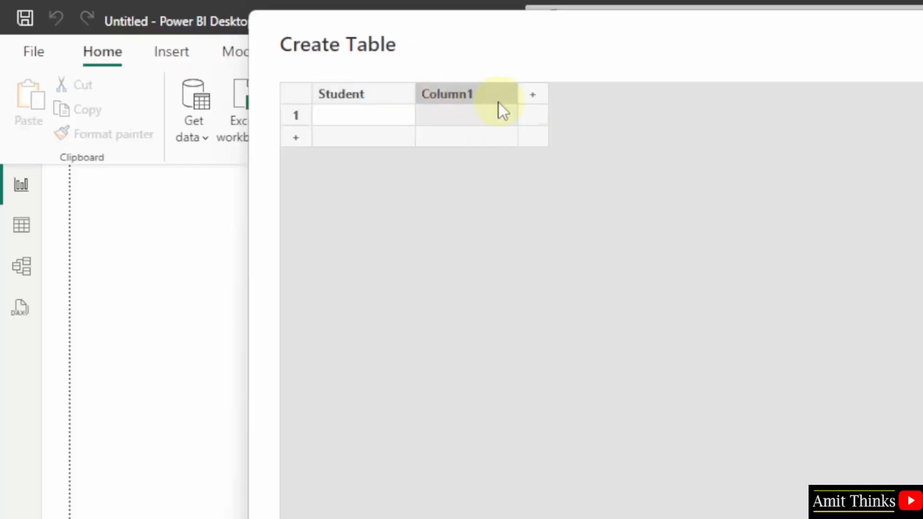
{"action": "type", "text": "Subject"}
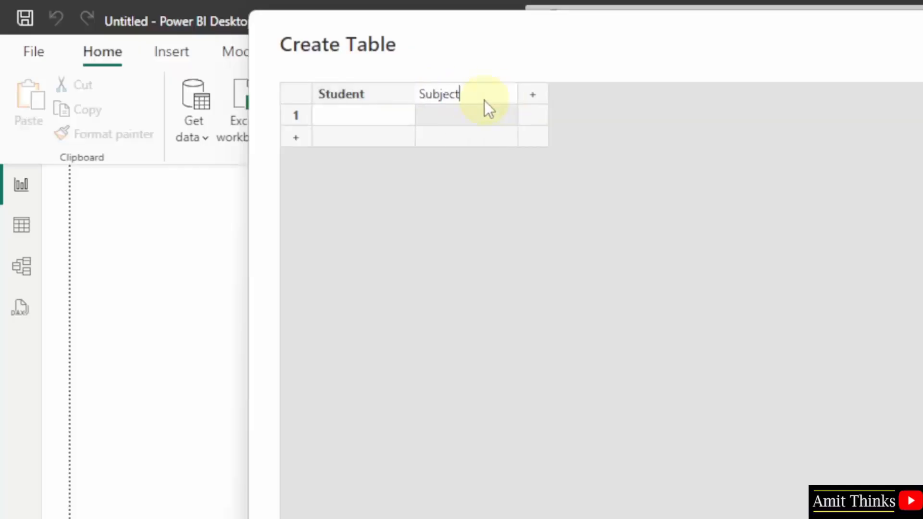
{"action": "left_click", "coordinate": [530, 95]}
{"action": "type", "text": "M"}
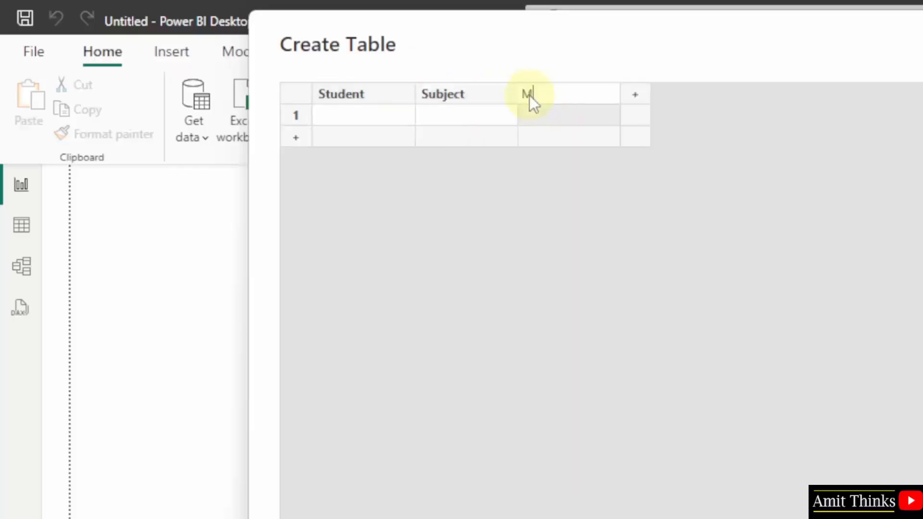
{"action": "type", "text": "arks"}
{"action": "left_click", "coordinate": [377, 115]}
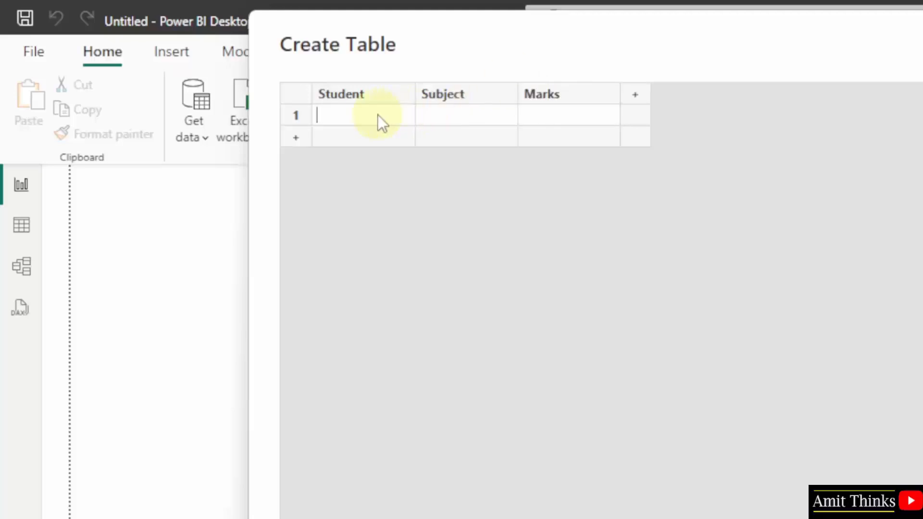
Fill three student rows with subjects Accounts, Finance, Operations and marks 97, 93, 94
{"action": "type", "text": "Steve"}
{"action": "left_click", "coordinate": [468, 114]}
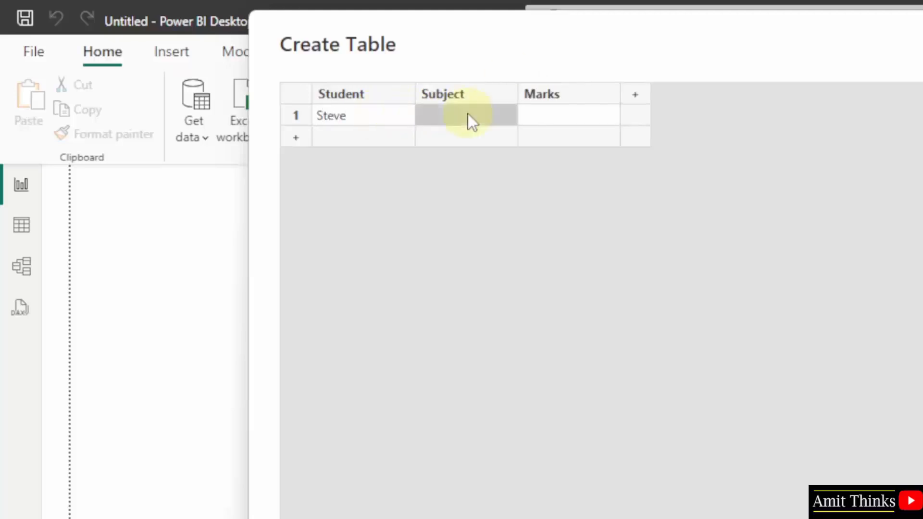
{"action": "type", "text": "Accounts"}
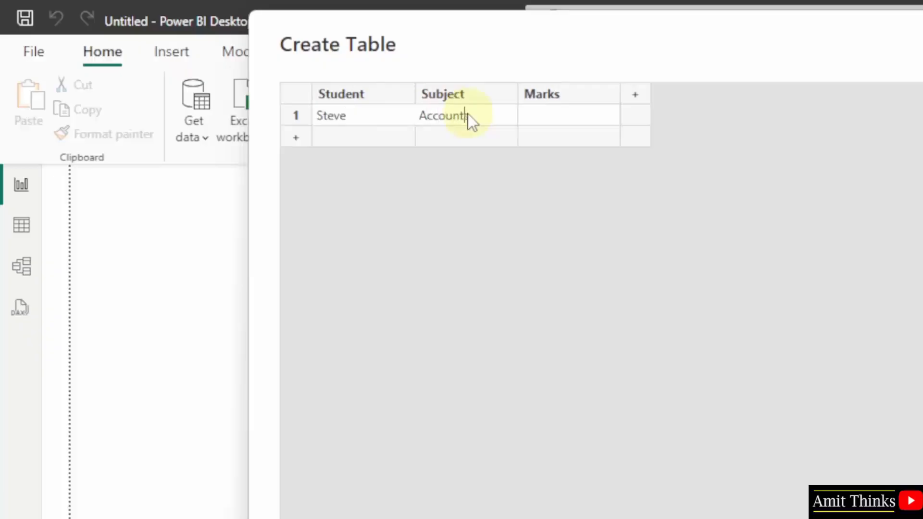
{"action": "left_click", "coordinate": [596, 124]}
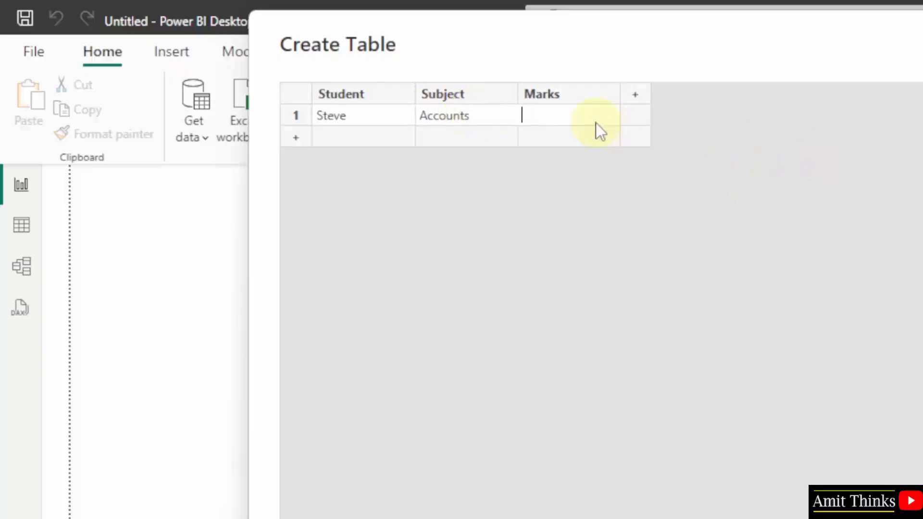
{"action": "type", "text": "97"}
{"action": "left_click", "coordinate": [554, 141]}
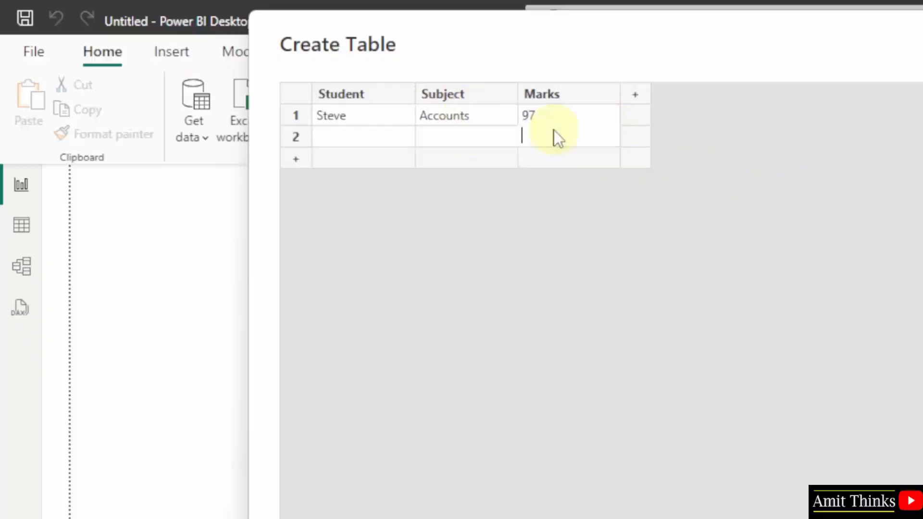
{"action": "type", "text": "9"}
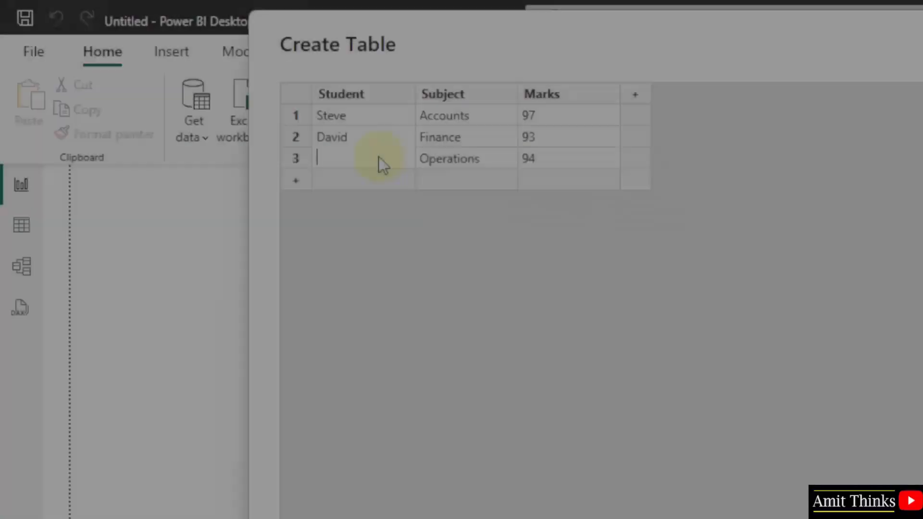
{"action": "type", "text": "Chris"}
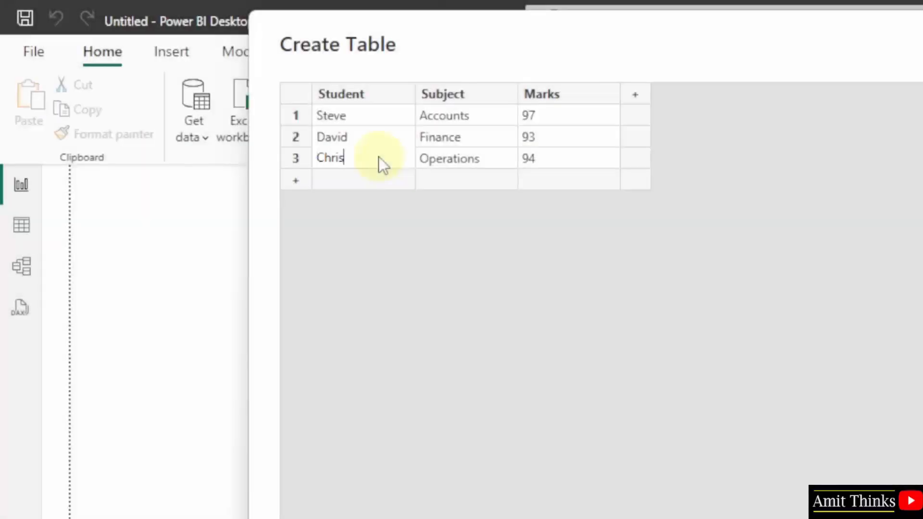
{"action": "left_click", "coordinate": [624, 244]}
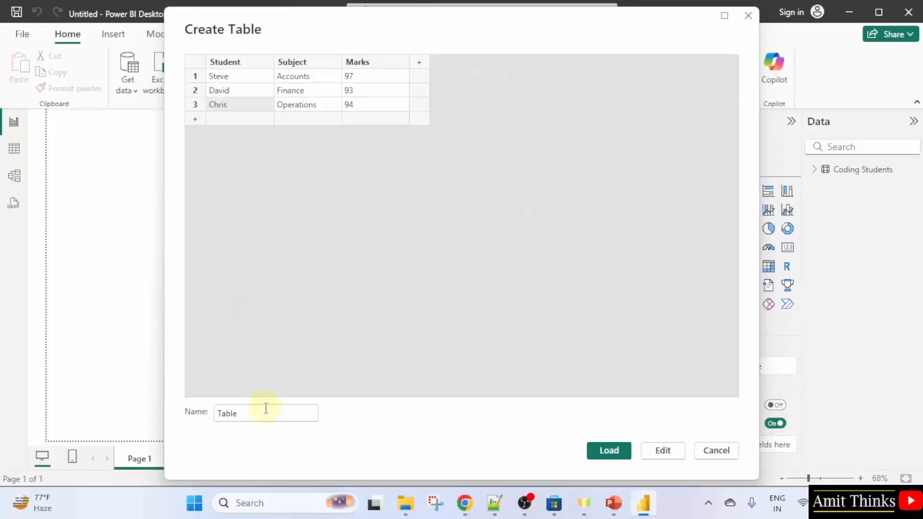
Name the second table Management Students and load it into the report
{"action": "double_click", "coordinate": [265, 414]}
{"action": "type", "text": "m"}
{"action": "key", "text": "BackSpace"}
{"action": "type", "text": "Manageme"}
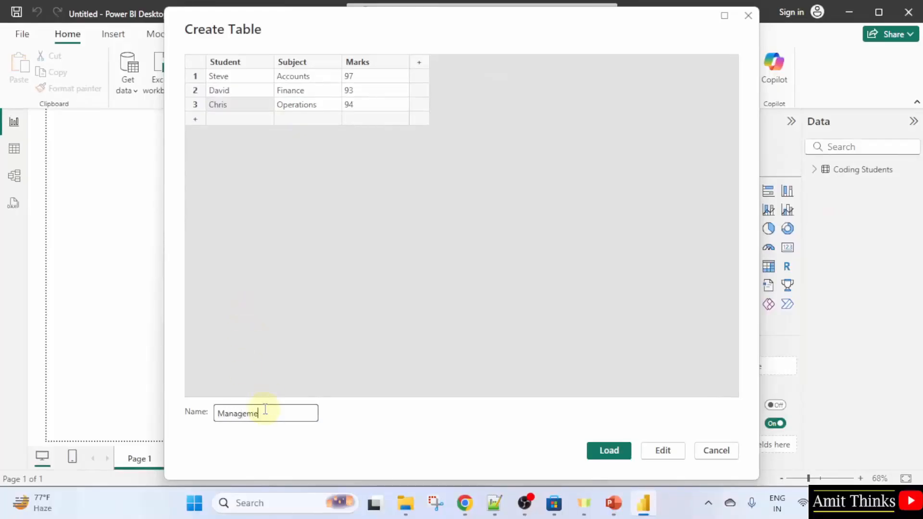
{"action": "type", "text": "nt Students"}
{"action": "left_click", "coordinate": [610, 451]}
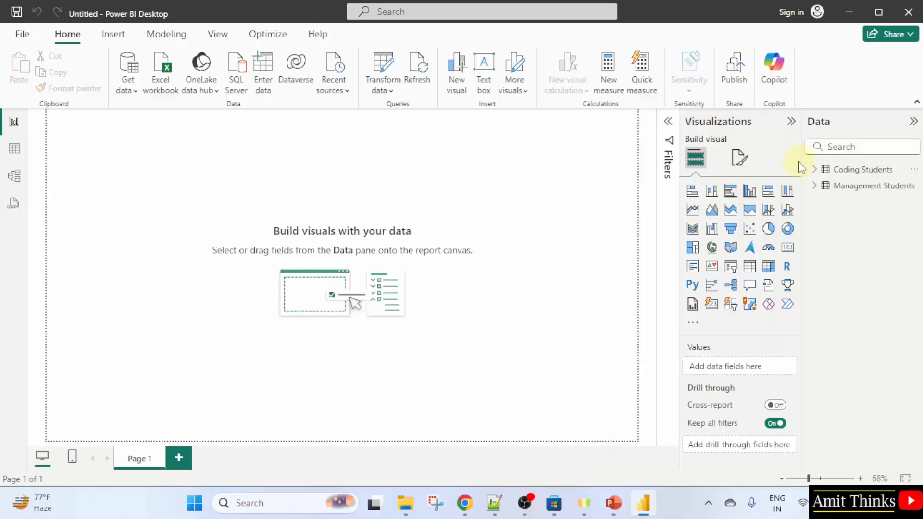
Review both tables' fields and their data in table view
{"action": "left_click", "coordinate": [814, 169]}
{"action": "left_click", "coordinate": [814, 234]}
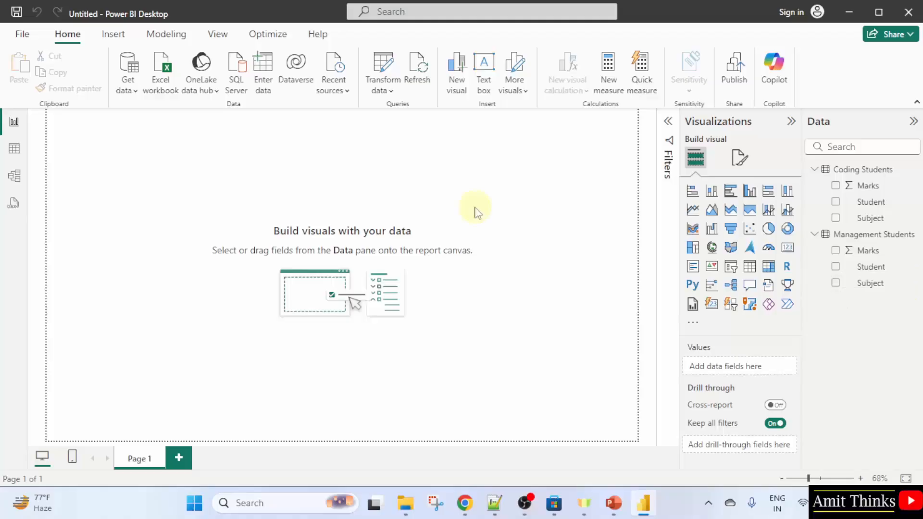
{"action": "left_click", "coordinate": [15, 149]}
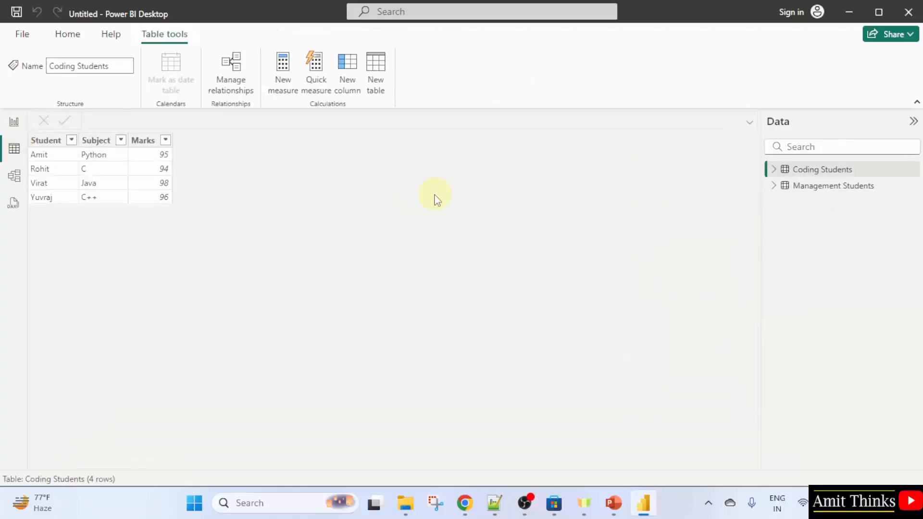
{"action": "left_click", "coordinate": [796, 186]}
{"action": "left_click", "coordinate": [799, 171]}
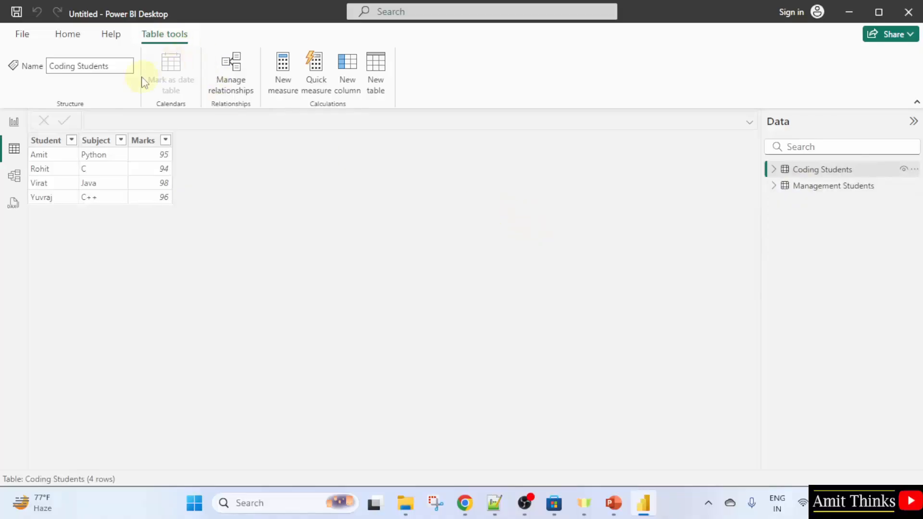
Create a new calculated table Total Students = UNION('Coding Students', 'Management Students')
{"action": "left_click", "coordinate": [386, 99]}
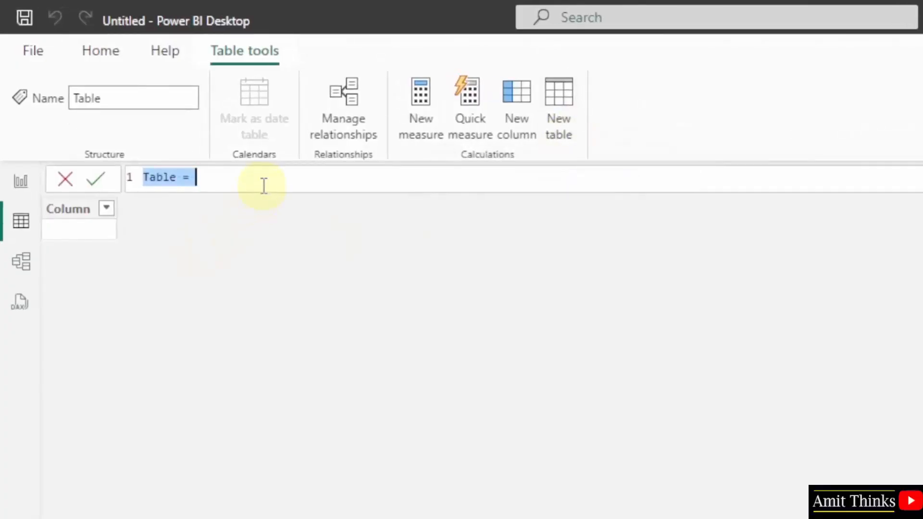
{"action": "type", "text": "Total Students "}
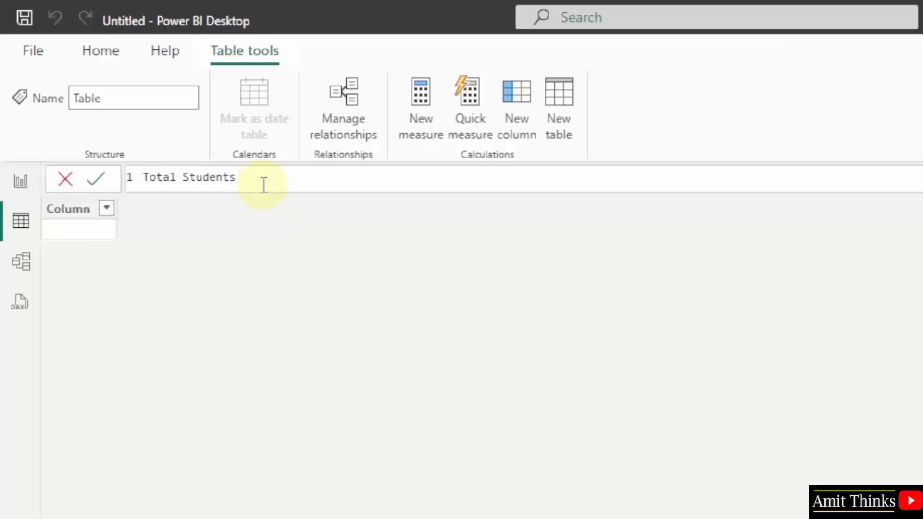
{"action": "type", "text": "= UNION"}
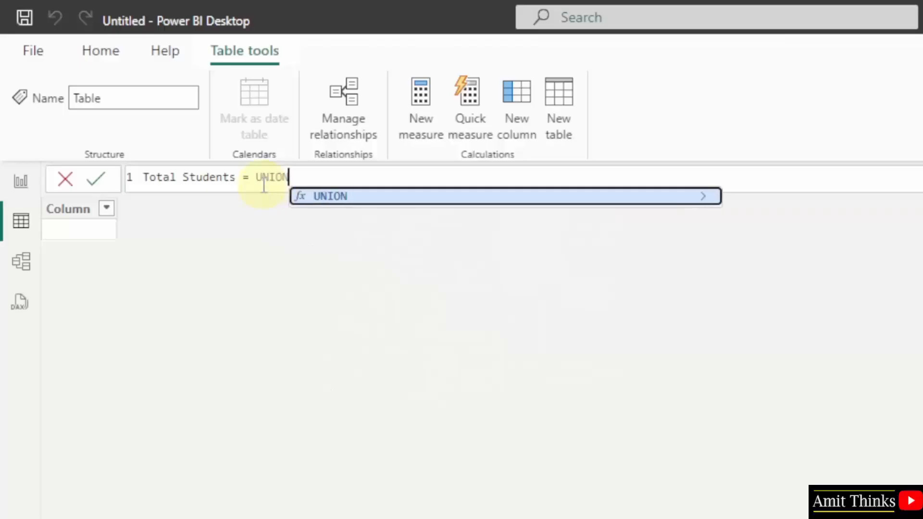
{"action": "type", "text": "("}
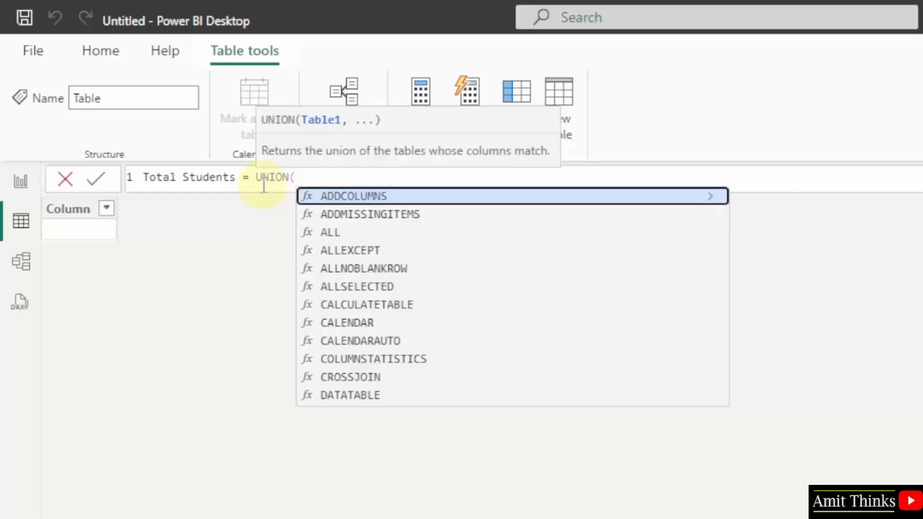
{"action": "type", "text": "'"}
{"action": "key", "text": "BackSpace"}
{"action": "type", "text": "'"}
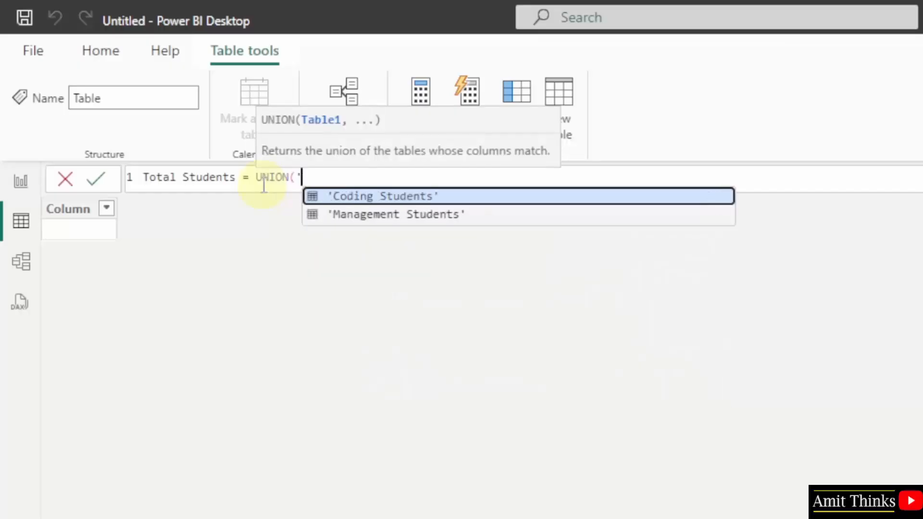
{"action": "key", "text": "Tab"}
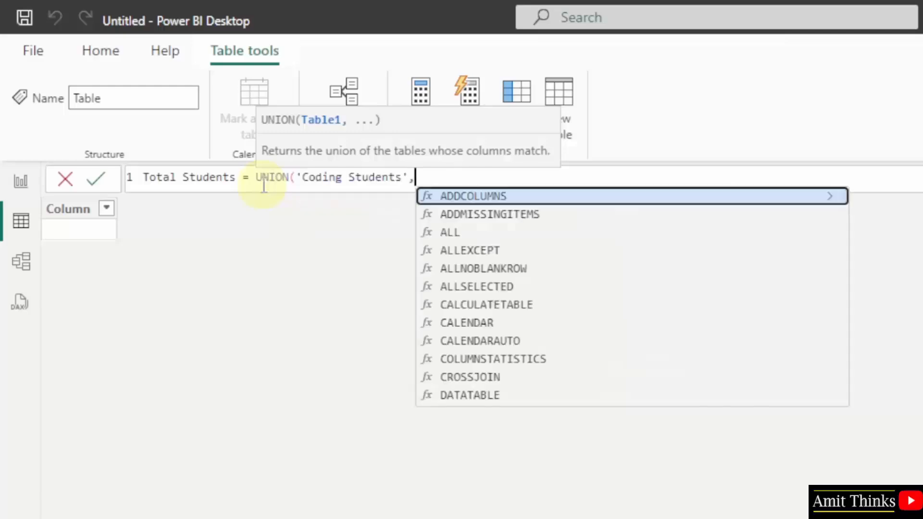
{"action": "type", "text": ", 'Management Students"}
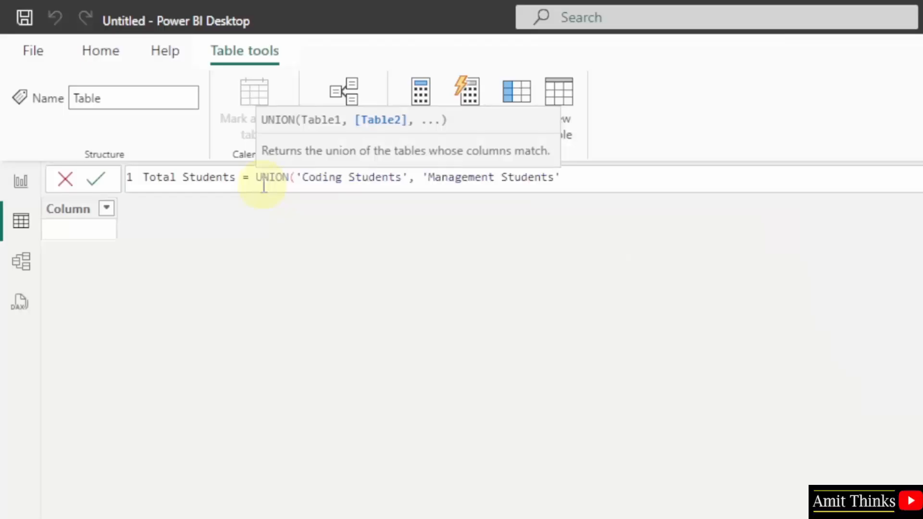
{"action": "type", "text": ")"}
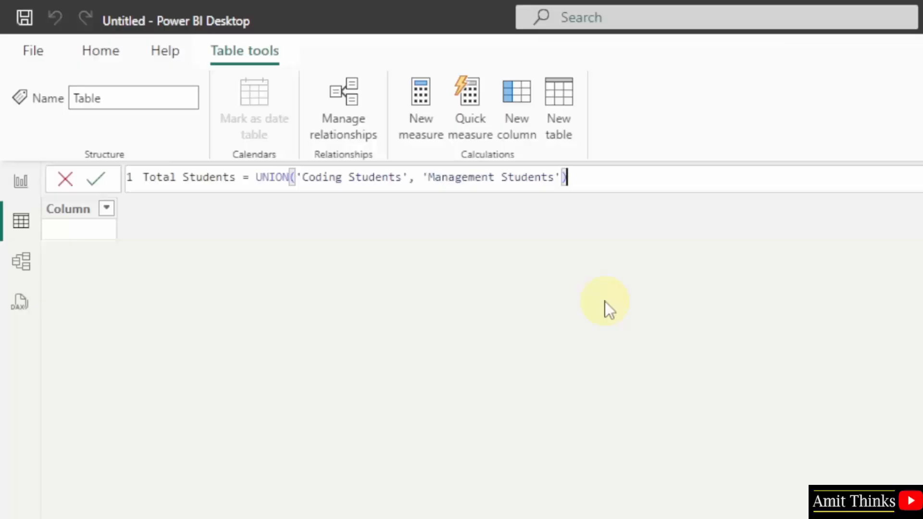
{"action": "key", "text": "Return"}
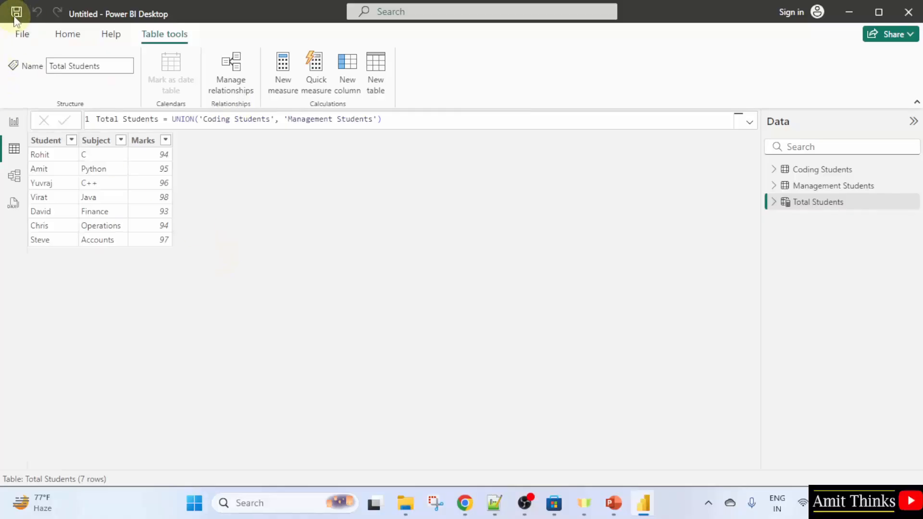
Save the report as a .pbix file named with the author's name followed by DAX CalculatedTables
{"action": "left_click", "coordinate": [16, 12]}
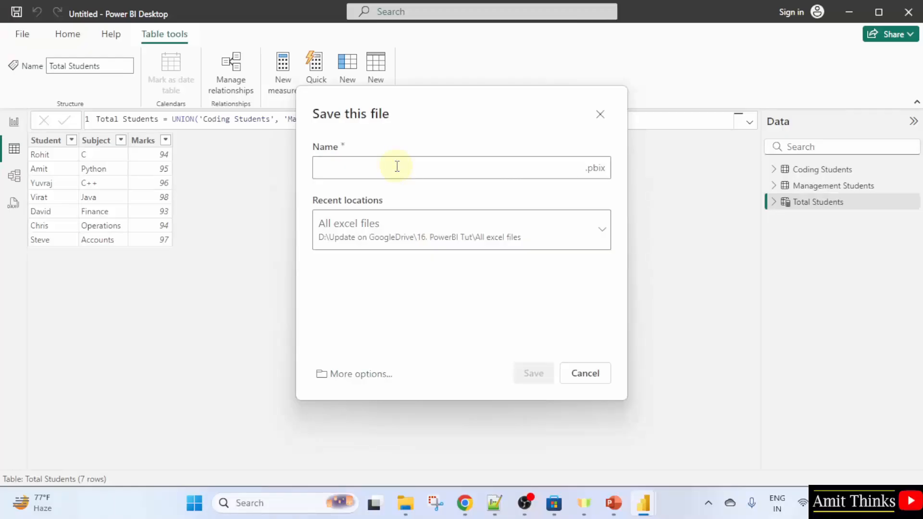
{"action": "type", "text": "Amit DAX Clcu"}
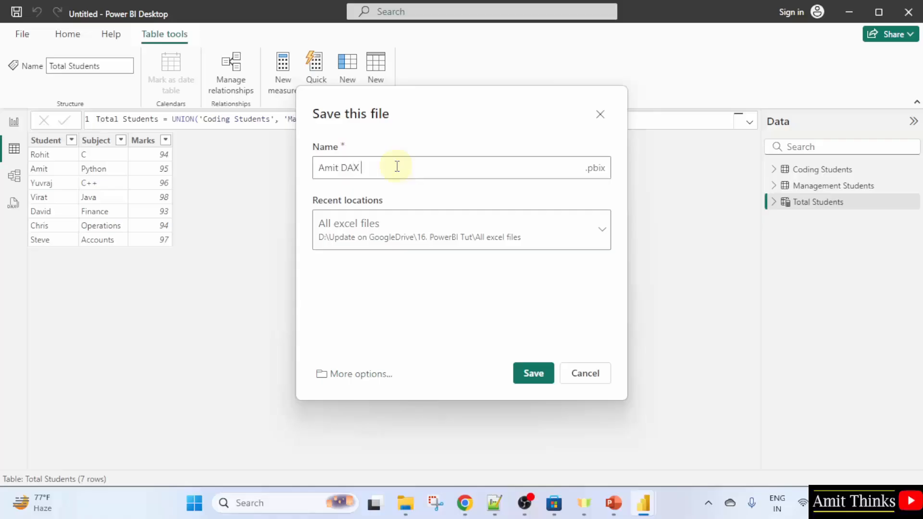
{"action": "key", "text": "BackSpace"}
{"action": "key", "text": "BackSpace"}
{"action": "key", "text": "BackSpace"}
{"action": "type", "text": "alculatedTables"}
{"action": "key", "text": "ctrl+a"}
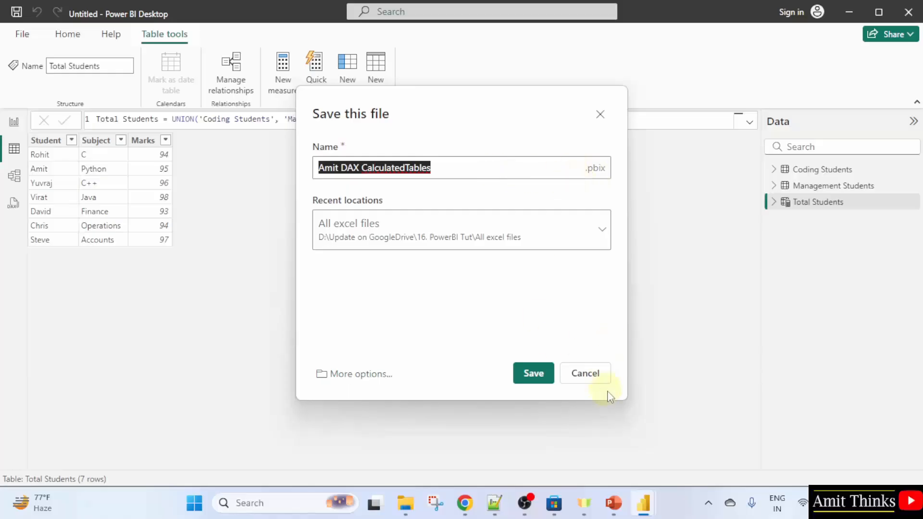
{"action": "left_click", "coordinate": [533, 375]}
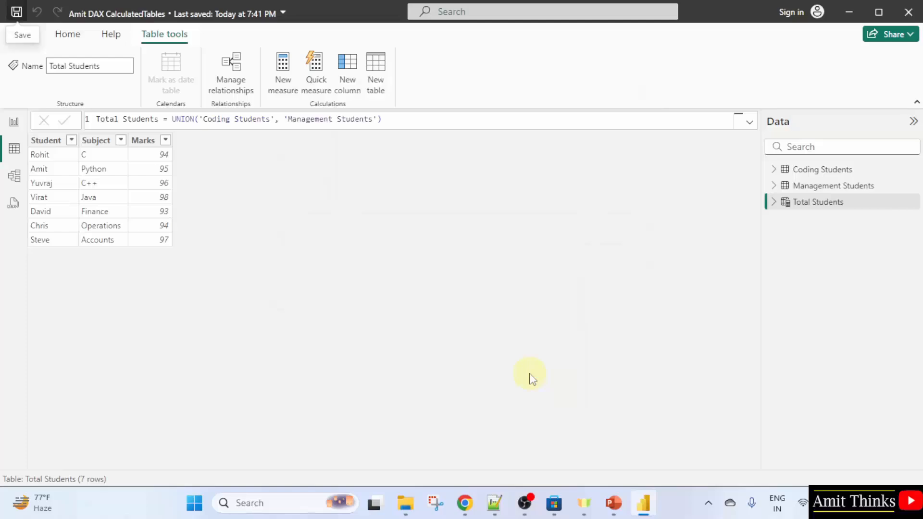
Expand all three tables in the data pane to compare their fields
{"action": "left_click", "coordinate": [775, 202]}
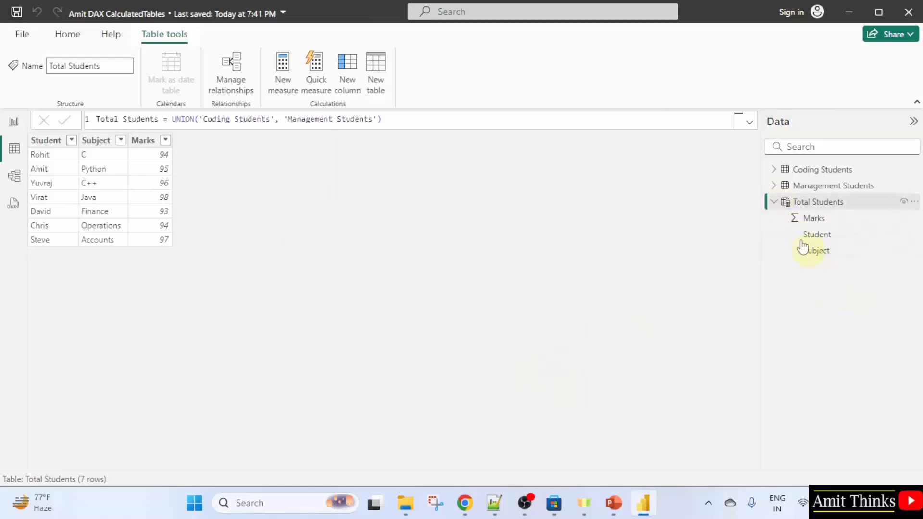
{"action": "left_click", "coordinate": [774, 185]}
{"action": "left_click", "coordinate": [774, 170]}
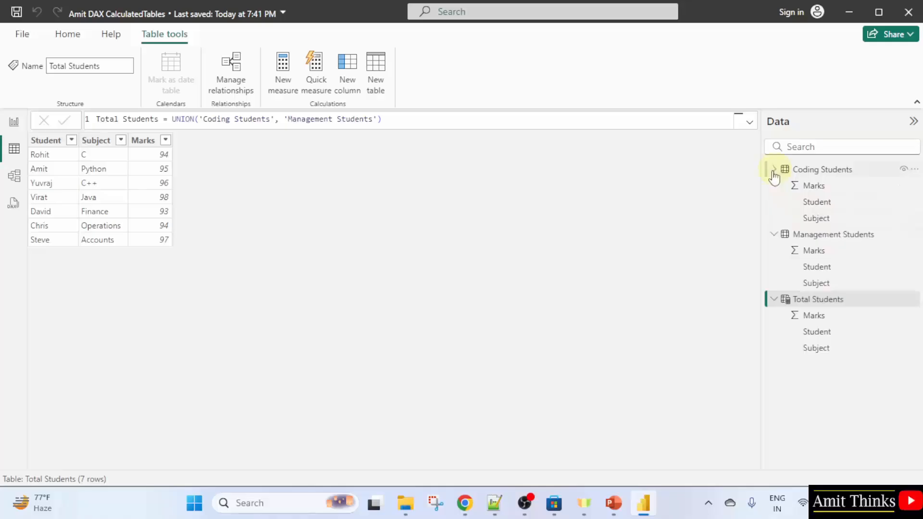
{"action": "left_click", "coordinate": [826, 300]}
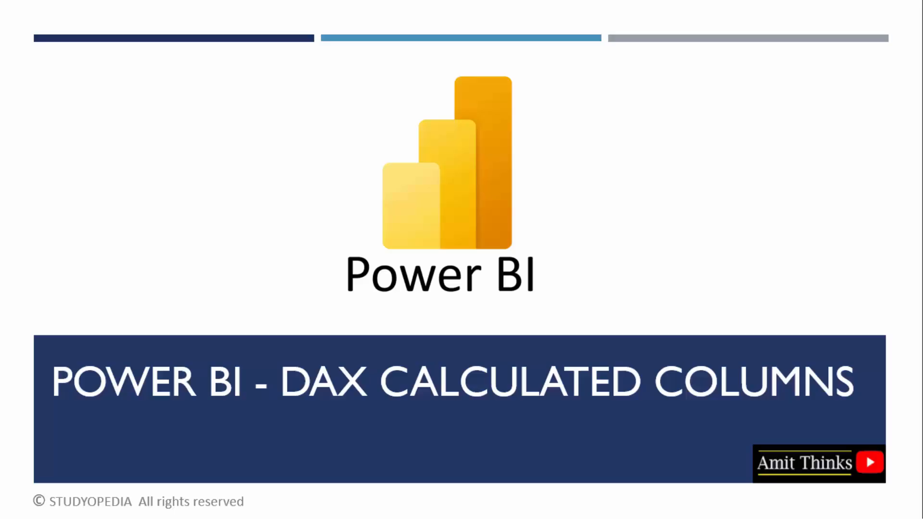
{"action": "key", "text": "Right"}
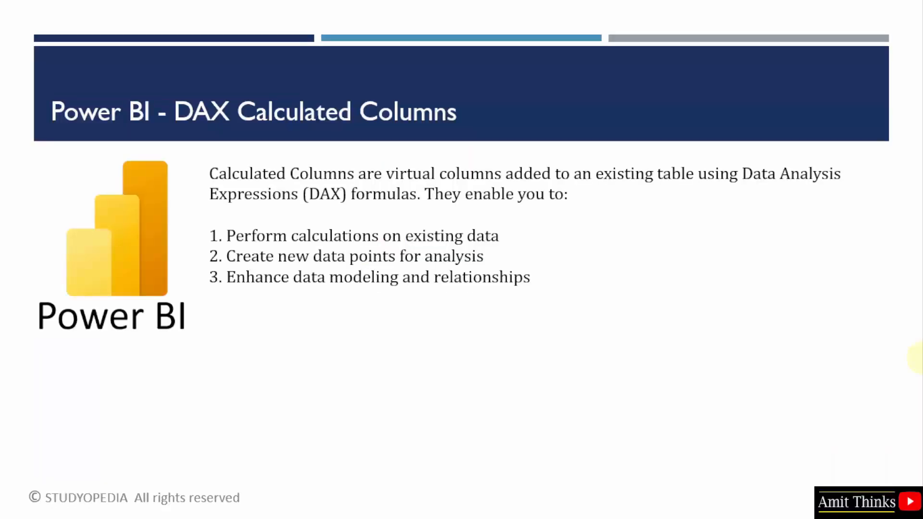
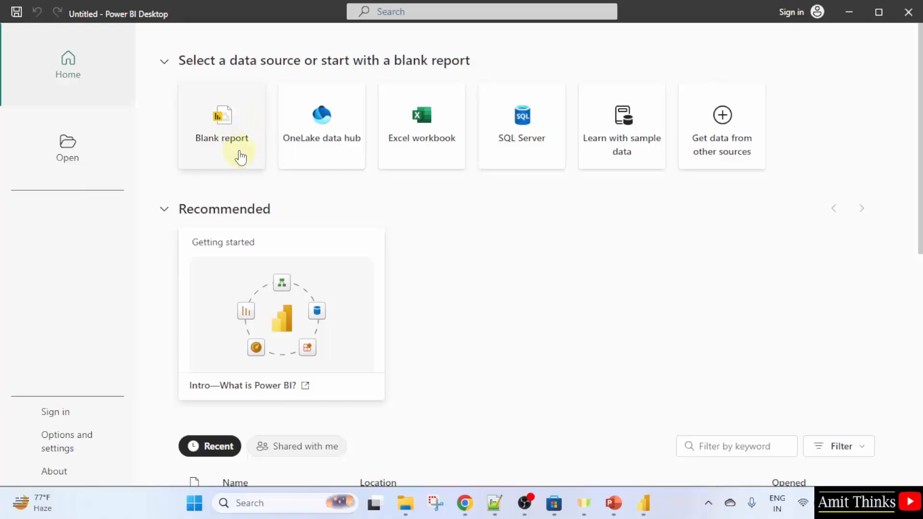
Start a blank report and load the Location sheet from the Region.xlsx Excel workbook
{"action": "left_click", "coordinate": [240, 157]}
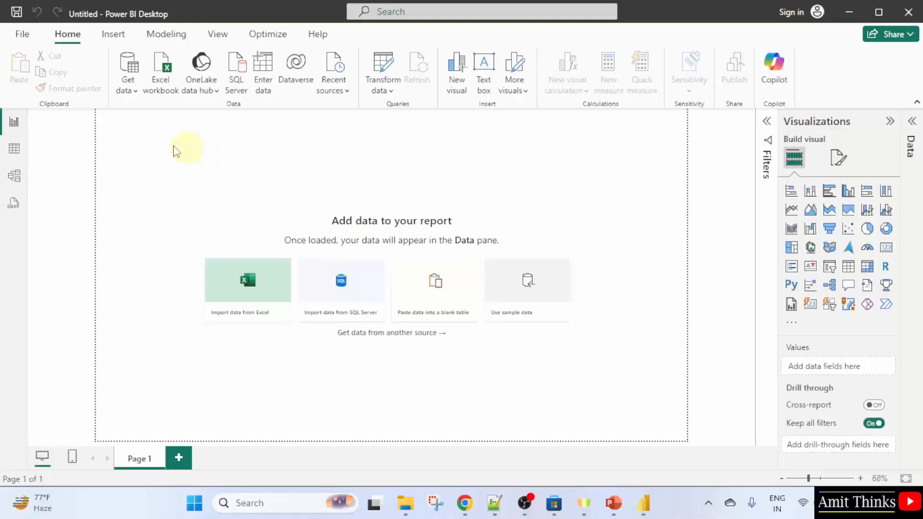
{"action": "left_click", "coordinate": [128, 89]}
{"action": "left_click", "coordinate": [175, 132]}
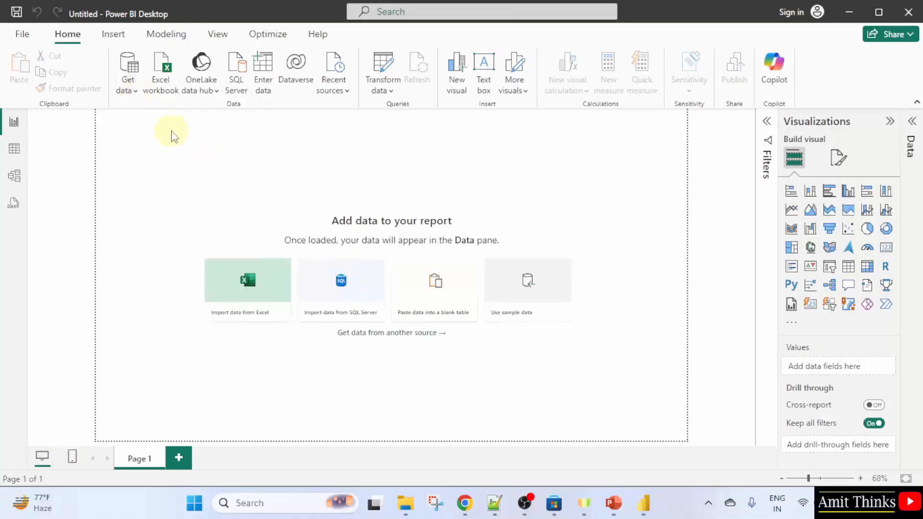
{"action": "left_click", "coordinate": [385, 186]}
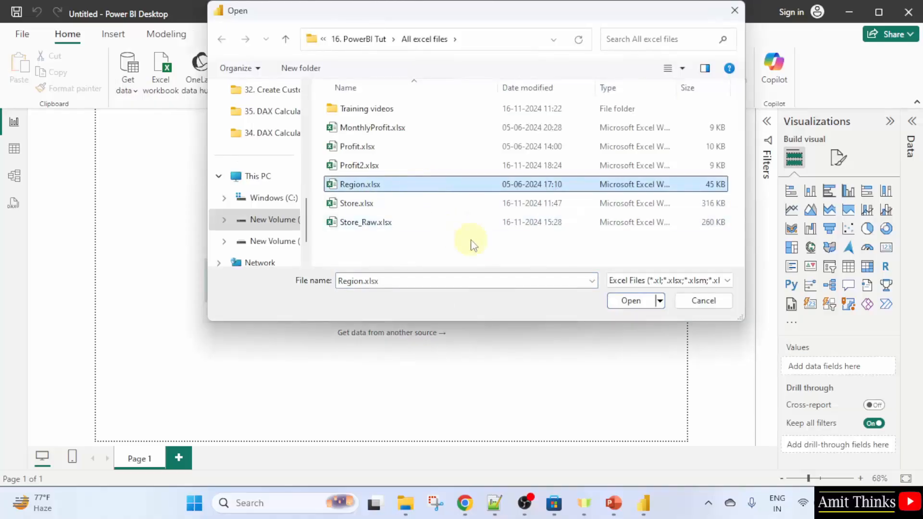
{"action": "left_click", "coordinate": [645, 303]}
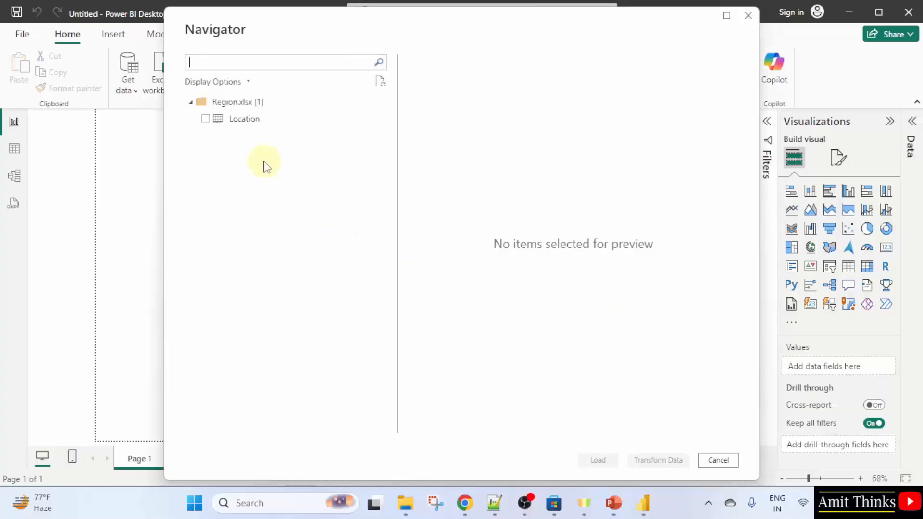
{"action": "left_click", "coordinate": [205, 119]}
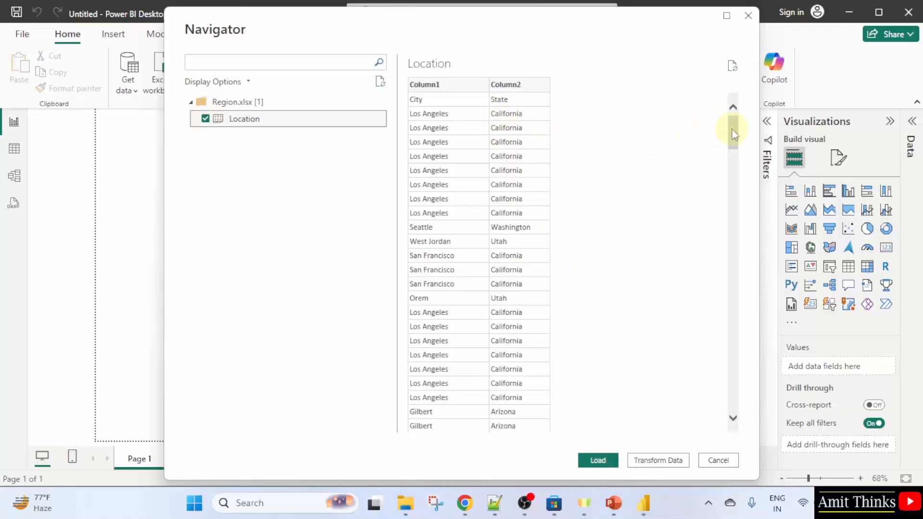
{"action": "left_click", "coordinate": [605, 464]}
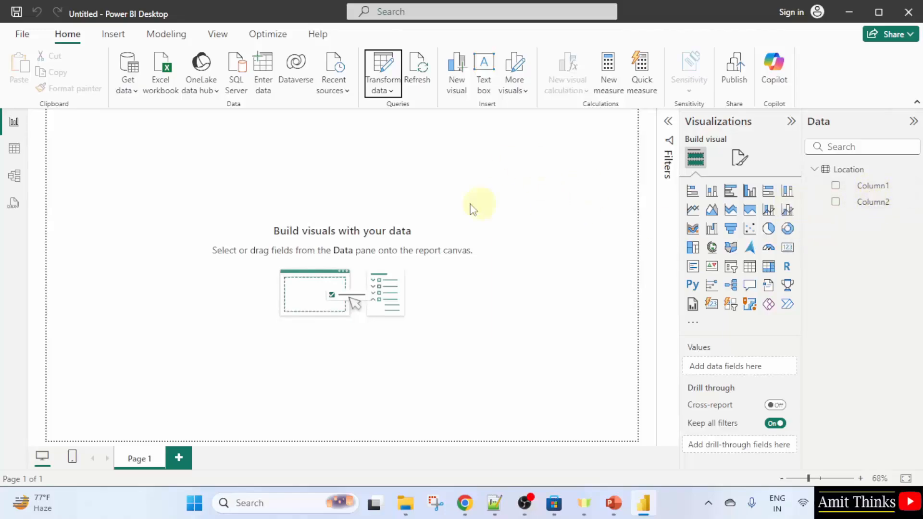
Open the Power Query editor and promote the first row of the Location query to headers
{"action": "left_click", "coordinate": [392, 93]}
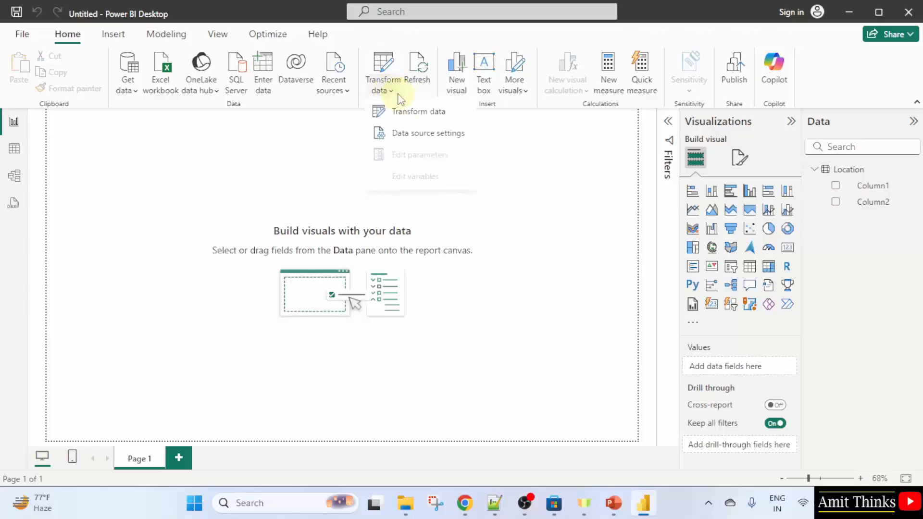
{"action": "left_click", "coordinate": [461, 118]}
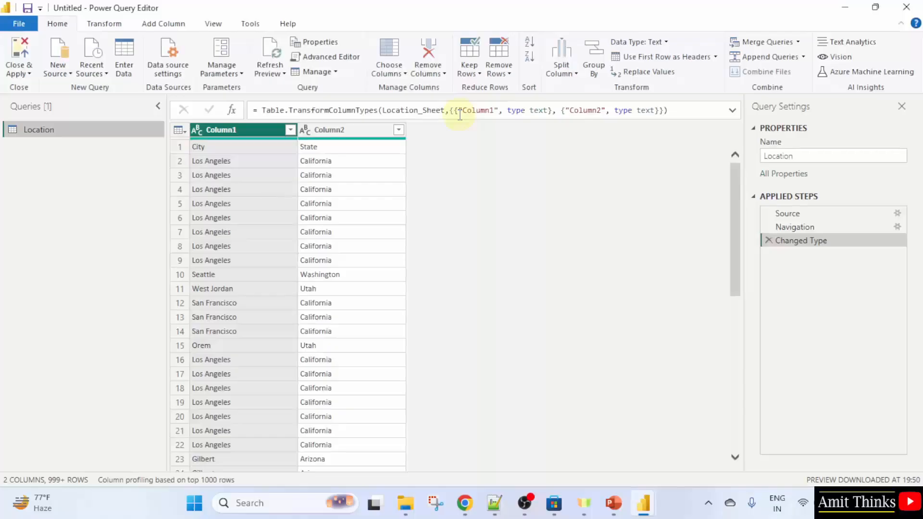
{"action": "left_click", "coordinate": [104, 24]}
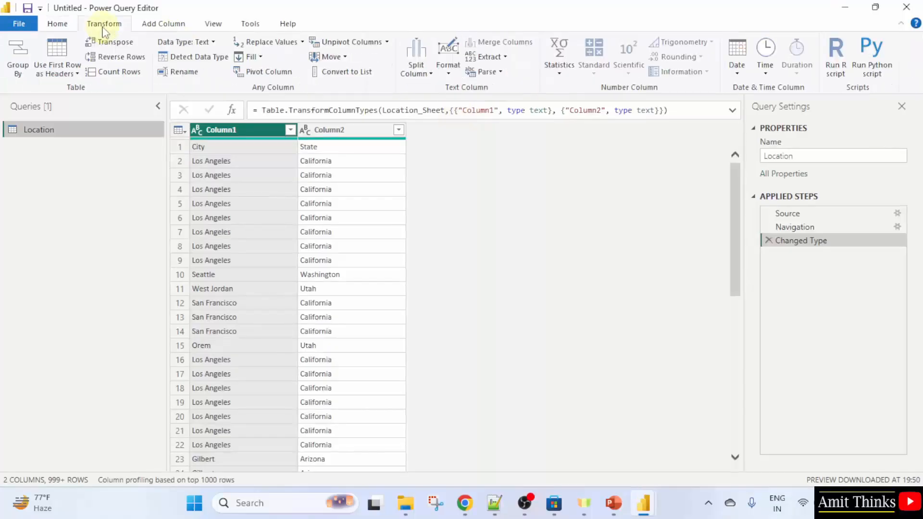
{"action": "left_click", "coordinate": [73, 76]}
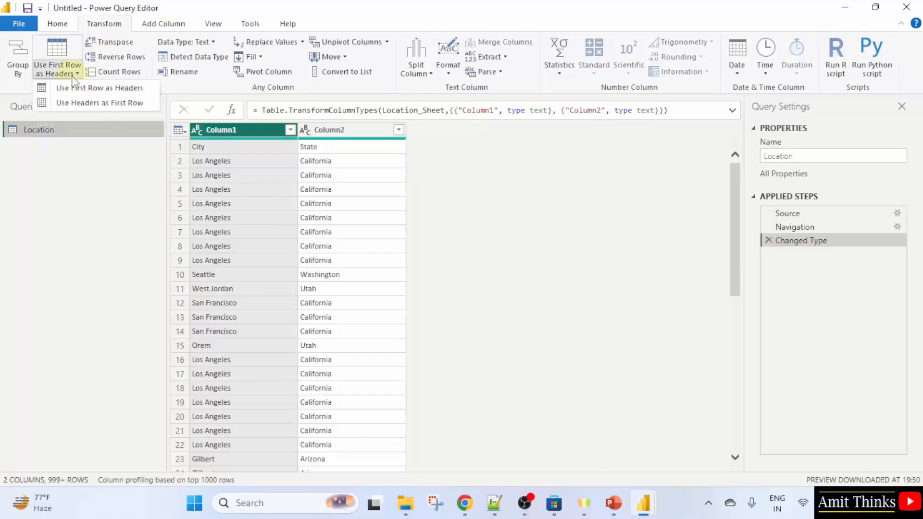
{"action": "left_click", "coordinate": [146, 92]}
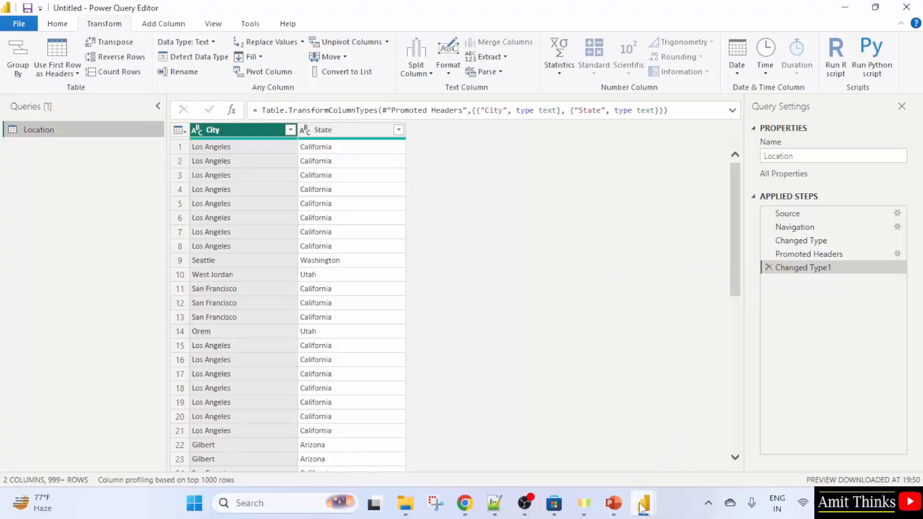
Return to the report and apply the pending query changes
{"action": "mouse_move", "coordinate": [643, 503]}
{"action": "left_click", "coordinate": [605, 449]}
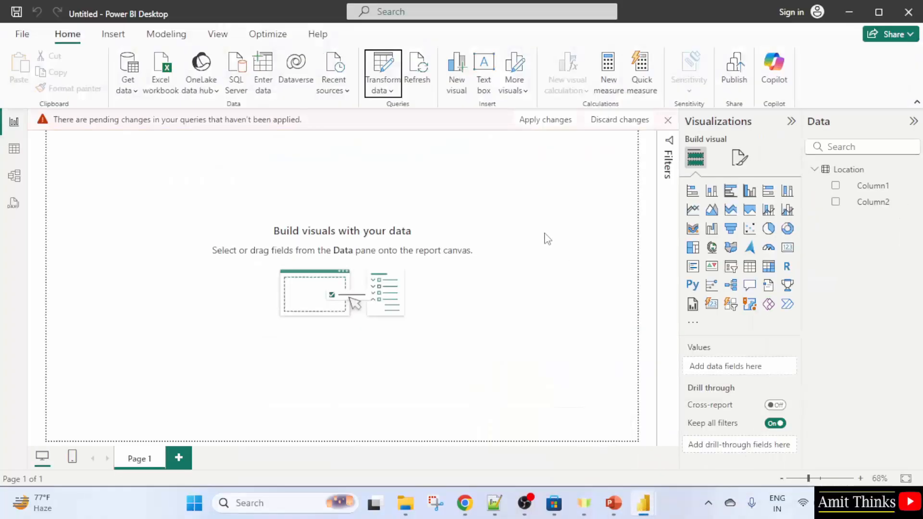
{"action": "left_click", "coordinate": [554, 124]}
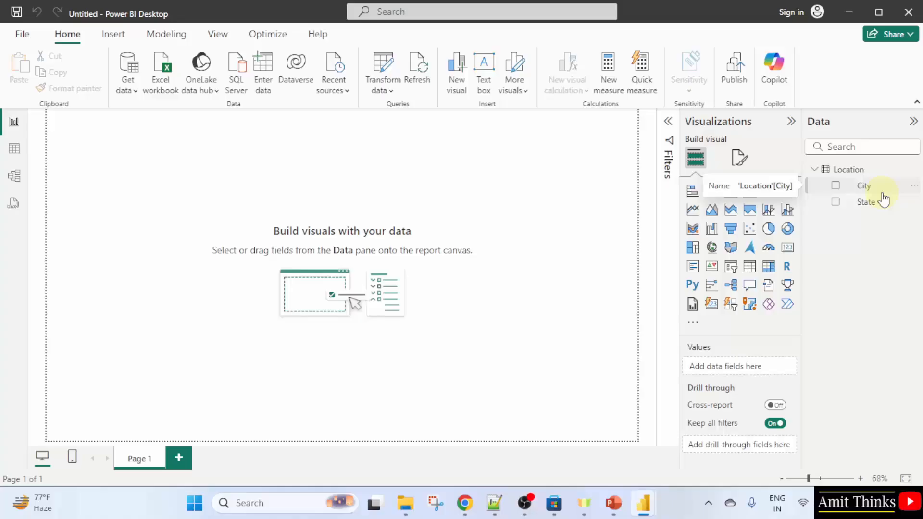
Add a new calculated column to Location with the formula Column = [City]& "," & [State]
{"action": "right_click", "coordinate": [860, 175]}
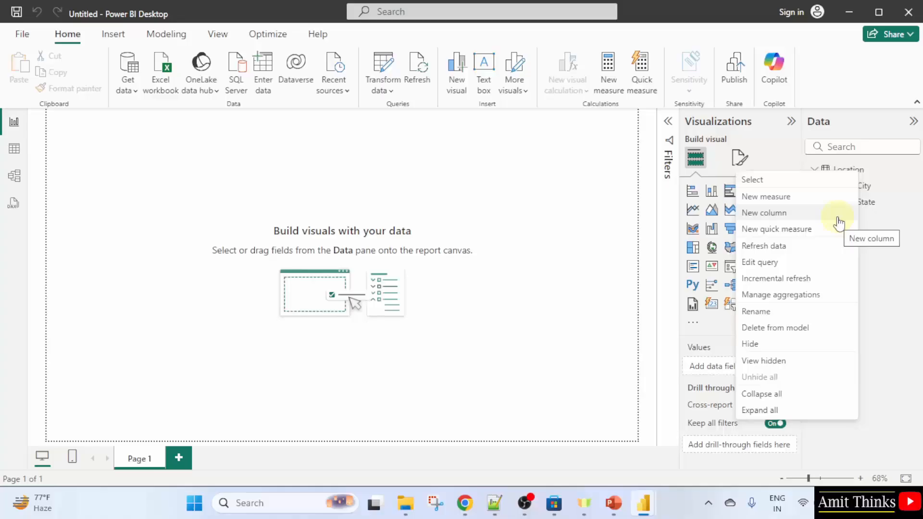
{"action": "left_click", "coordinate": [809, 215]}
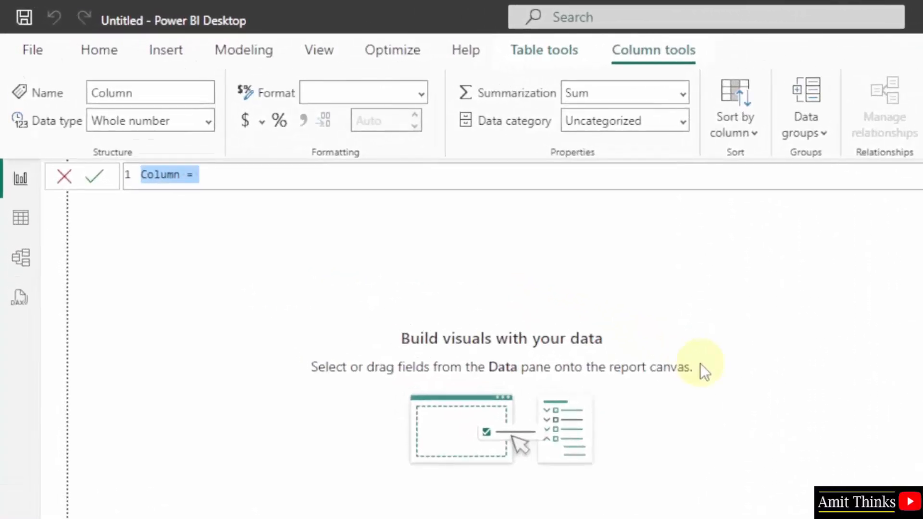
{"action": "key", "text": "Right"}
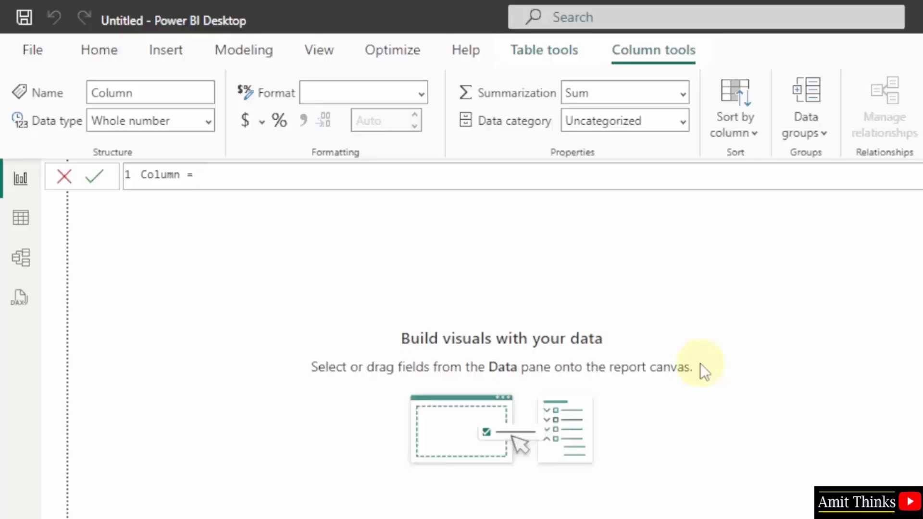
{"action": "type", "text": "["}
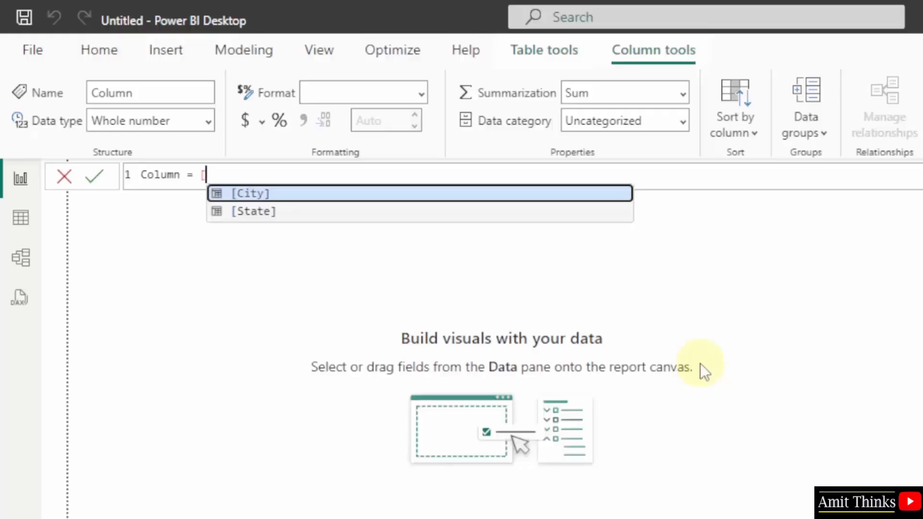
{"action": "key", "text": "Tab"}
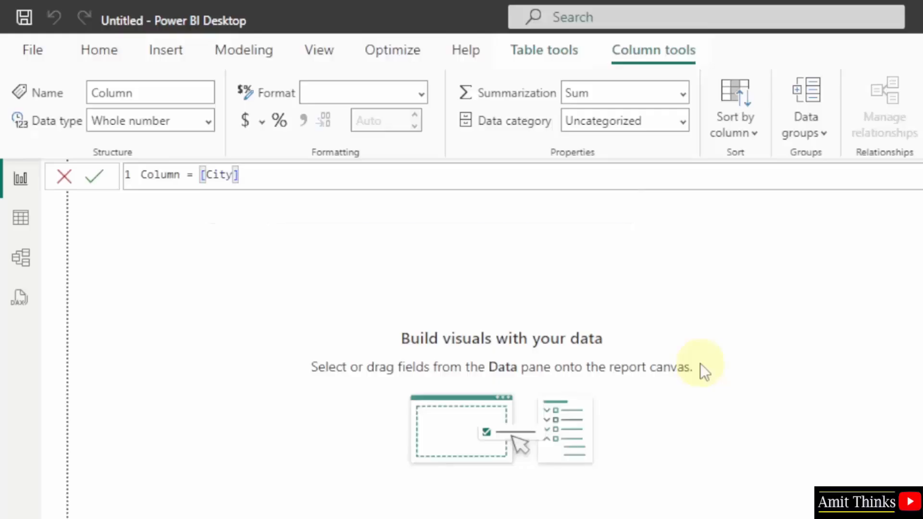
{"action": "type", "text": "& \",\" & ["}
{"action": "key", "text": "Down"}
{"action": "key", "text": "Tab"}
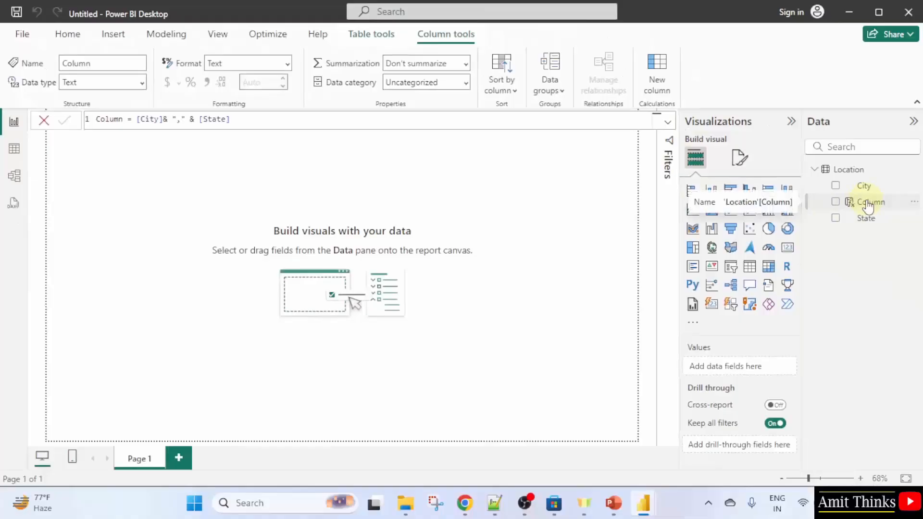
Rename the new calculated column to CityState
{"action": "right_click", "coordinate": [868, 204]}
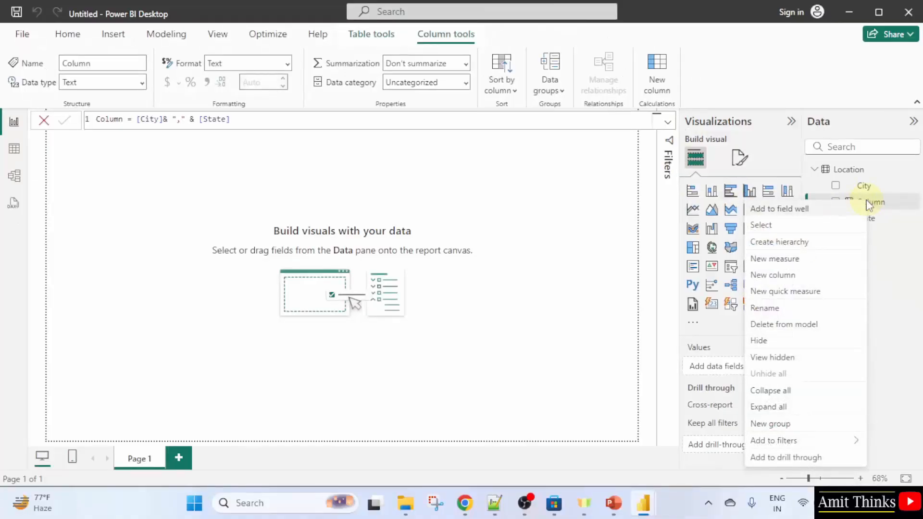
{"action": "left_click", "coordinate": [818, 310]}
{"action": "type", "text": "CityStat"}
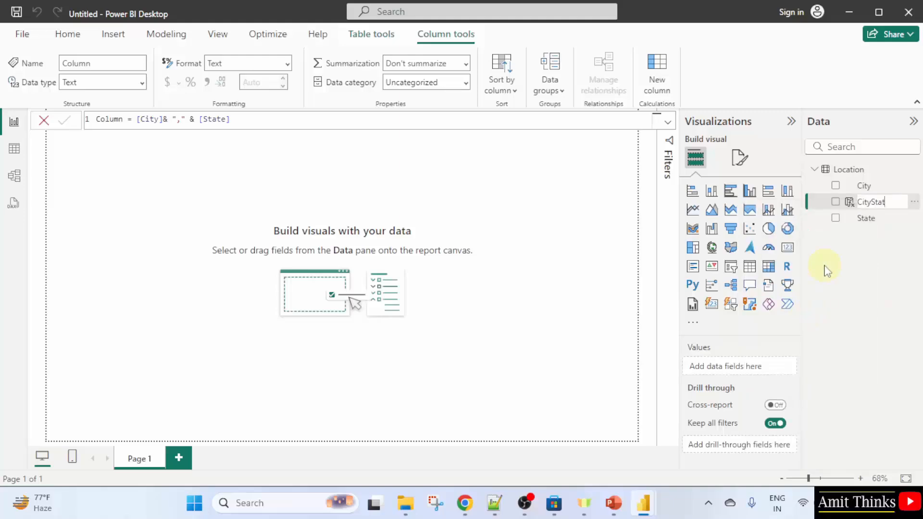
{"action": "type", "text": "e"}
{"action": "key", "text": "Return"}
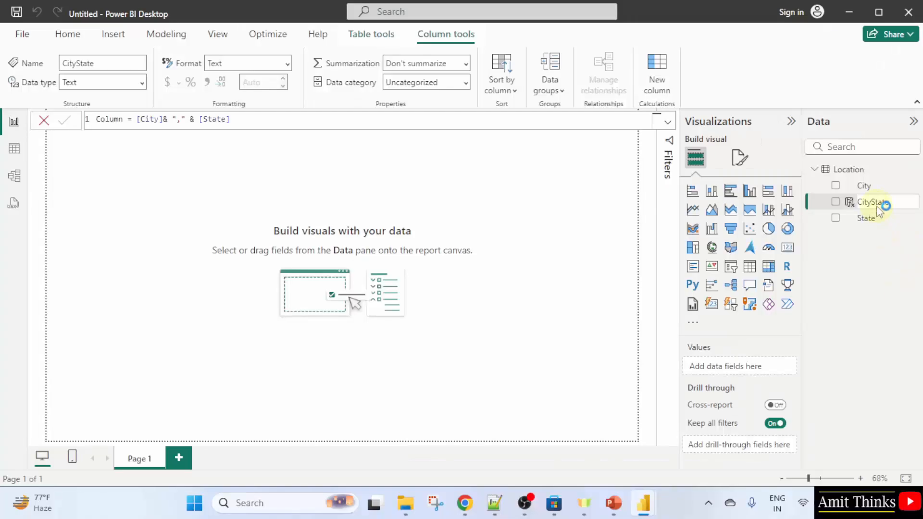
Add a table visual to the canvas showing the CityState field and resize it into a narrow column
{"action": "left_click", "coordinate": [95, 193]}
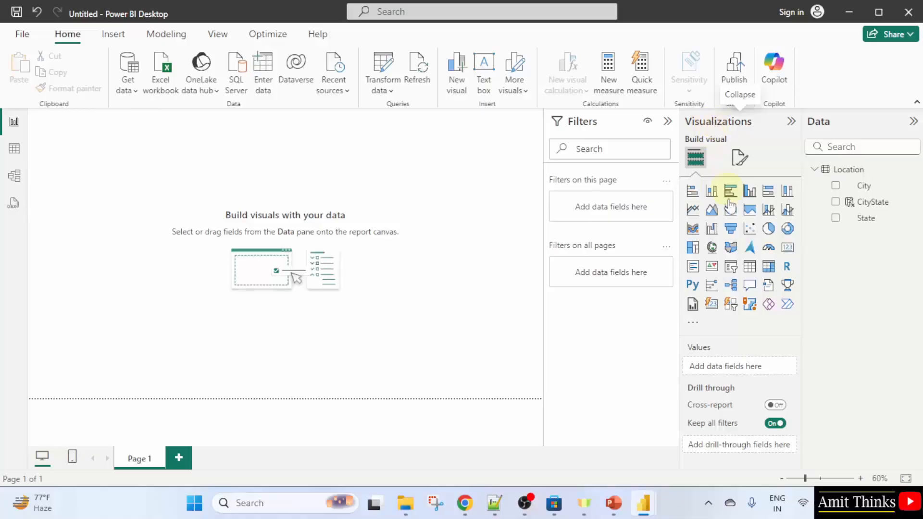
{"action": "left_click", "coordinate": [750, 266]}
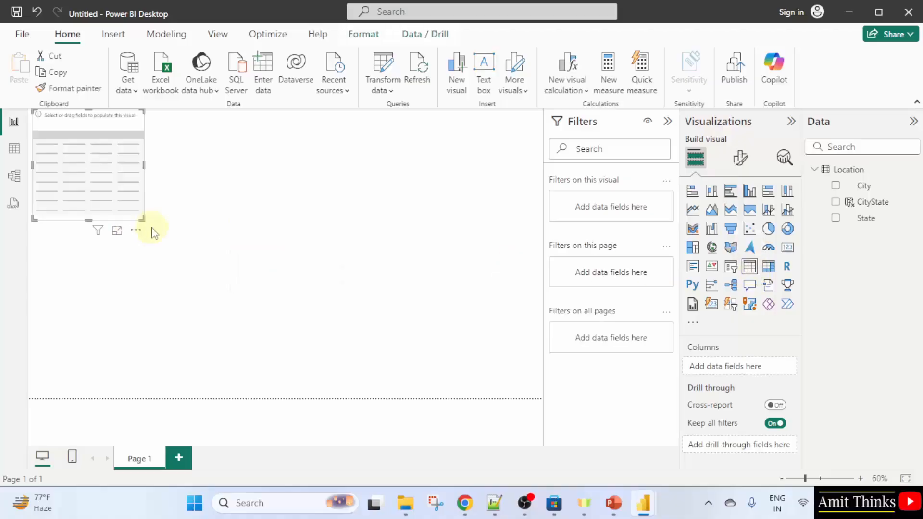
{"action": "left_click_drag", "start_coordinate": [144, 221], "coordinate": [254, 281]}
{"action": "left_click_drag", "start_coordinate": [202, 222], "coordinate": [356, 270]}
{"action": "left_click", "coordinate": [836, 203]}
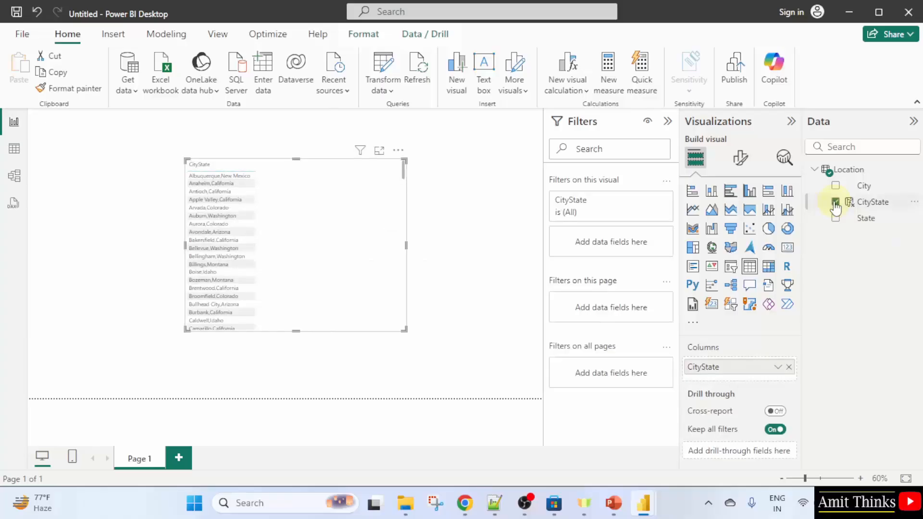
{"action": "left_click_drag", "start_coordinate": [406, 330], "coordinate": [510, 380]}
{"action": "left_click_drag", "start_coordinate": [406, 259], "coordinate": [412, 227]}
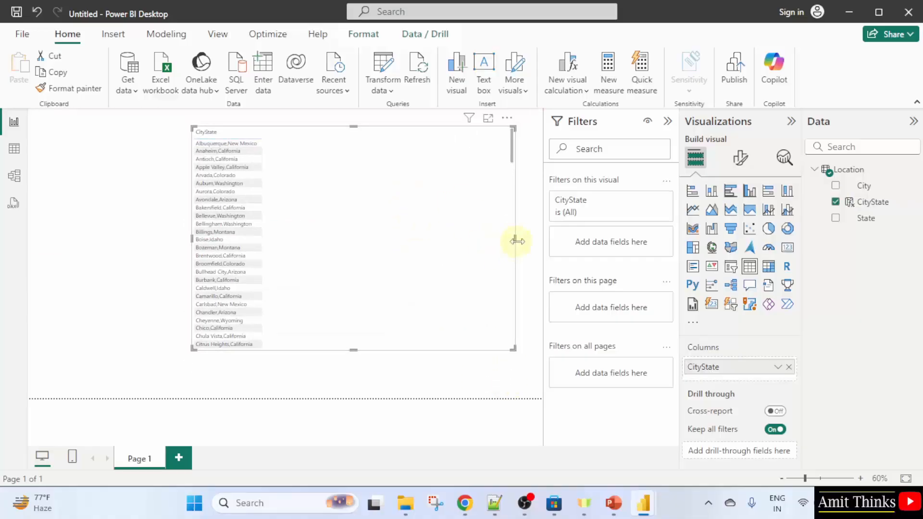
{"action": "left_click_drag", "start_coordinate": [514, 239], "coordinate": [274, 252]}
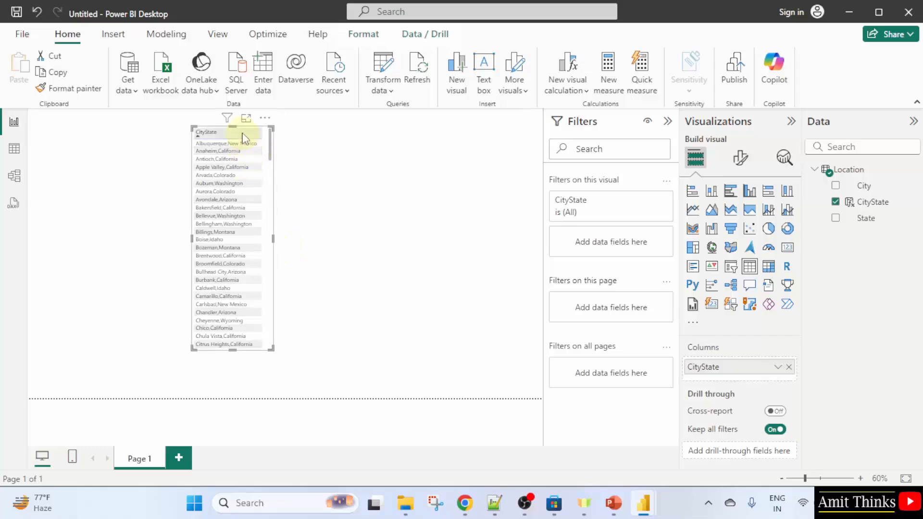
Set the table's values font size to 13 and enlarge the visual slightly
{"action": "left_click", "coordinate": [739, 157]}
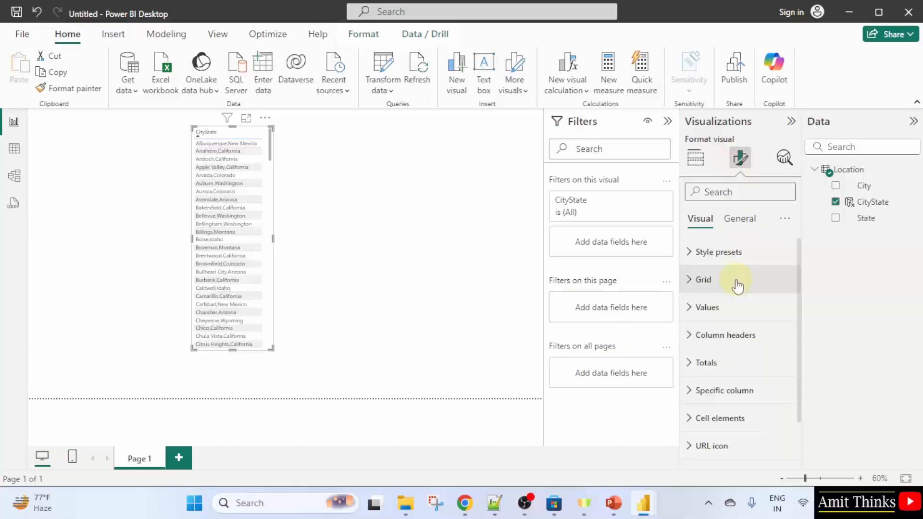
{"action": "left_click", "coordinate": [750, 321]}
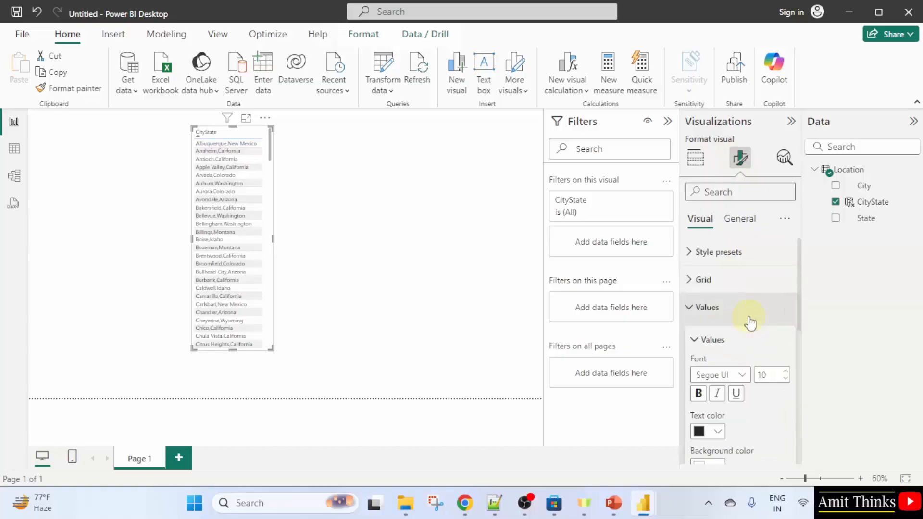
{"action": "scroll", "coordinate": [757, 315], "scroll_direction": "down", "scroll_amount": 2}
{"action": "left_click", "coordinate": [763, 308]}
{"action": "type", "text": "1"}
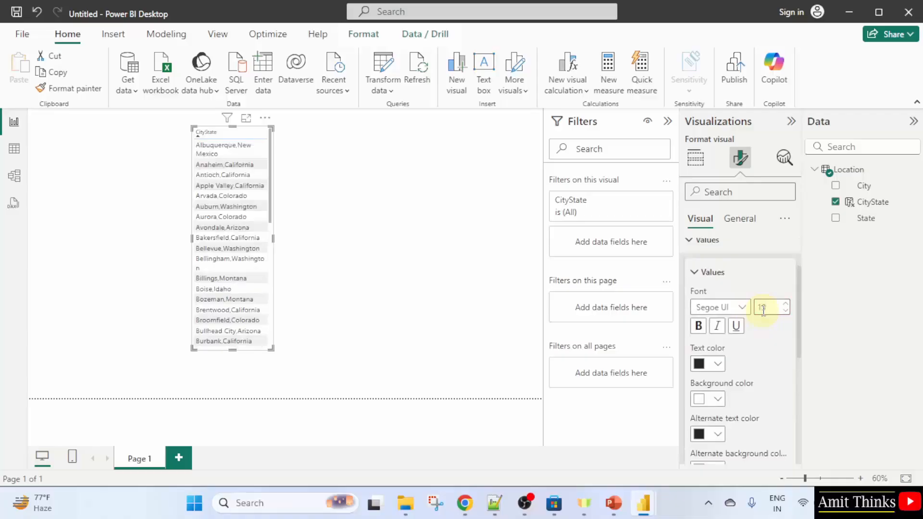
{"action": "left_click_drag", "start_coordinate": [274, 353], "coordinate": [294, 386]}
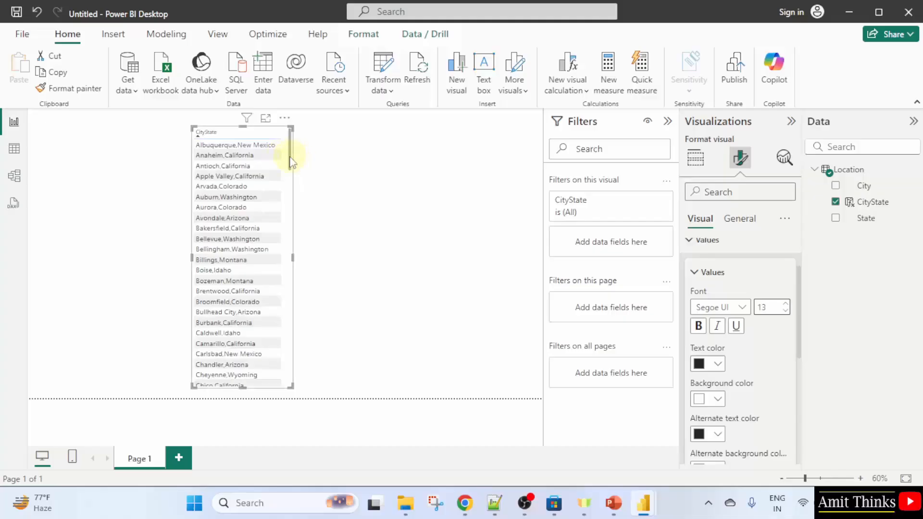
{"action": "mouse_move", "coordinate": [291, 145]}
{"action": "left_mouse_down"}
{"action": "mouse_move", "coordinate": [298, 299]}
{"action": "mouse_move", "coordinate": [302, 156]}
{"action": "left_mouse_up"}
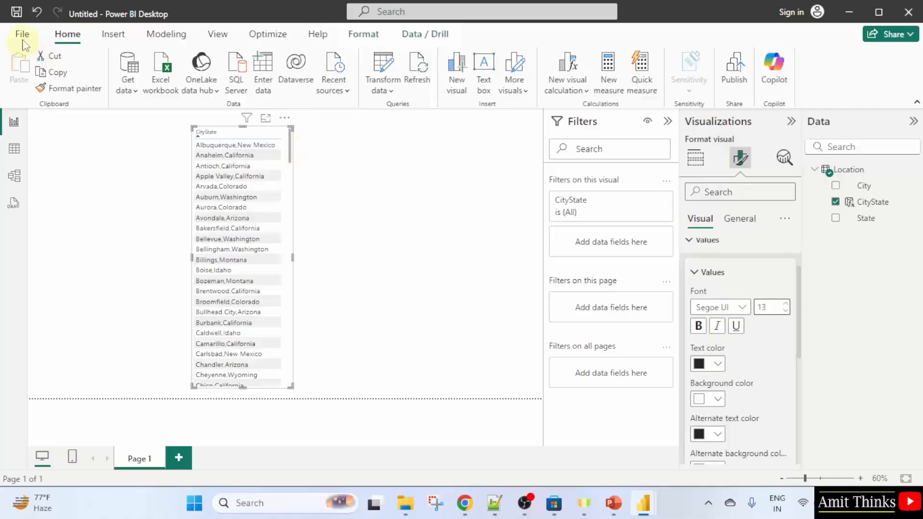
Save the report as a .pbix file named with the author's name followed by DAX Calculated Columns
{"action": "left_click", "coordinate": [17, 12]}
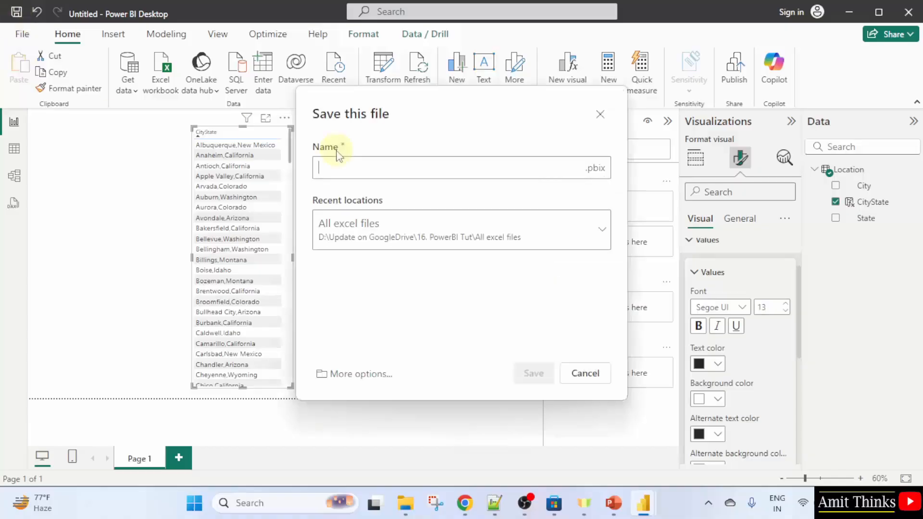
{"action": "type", "text": "Amit"}
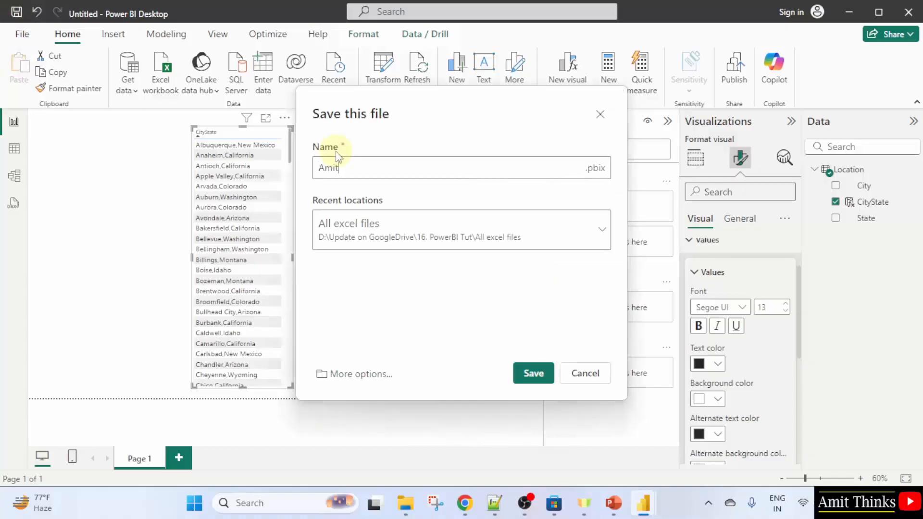
{"action": "type", "text": " DAX Cac"}
{"action": "key", "text": "BackSpace"}
{"action": "type", "text": "lculated Columns"}
{"action": "left_click_drag", "start_coordinate": [472, 165], "coordinate": [305, 169]}
{"action": "left_click", "coordinate": [533, 373]}
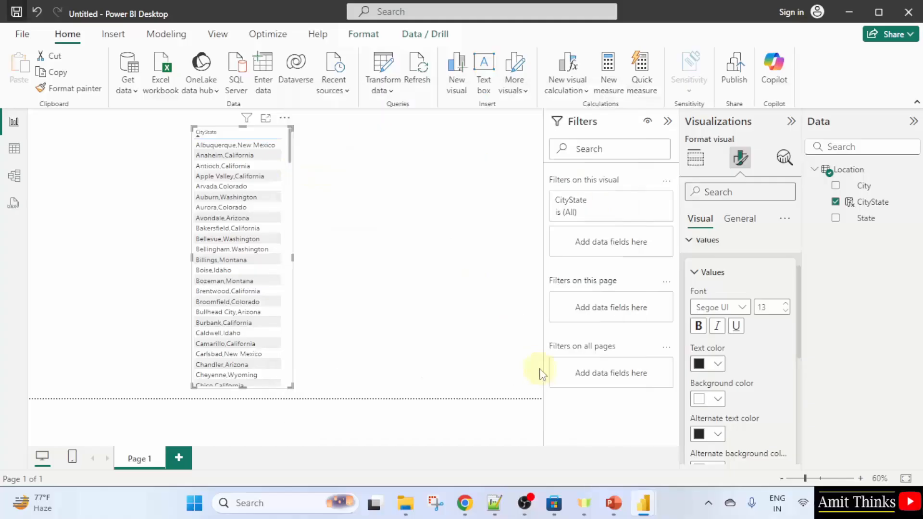
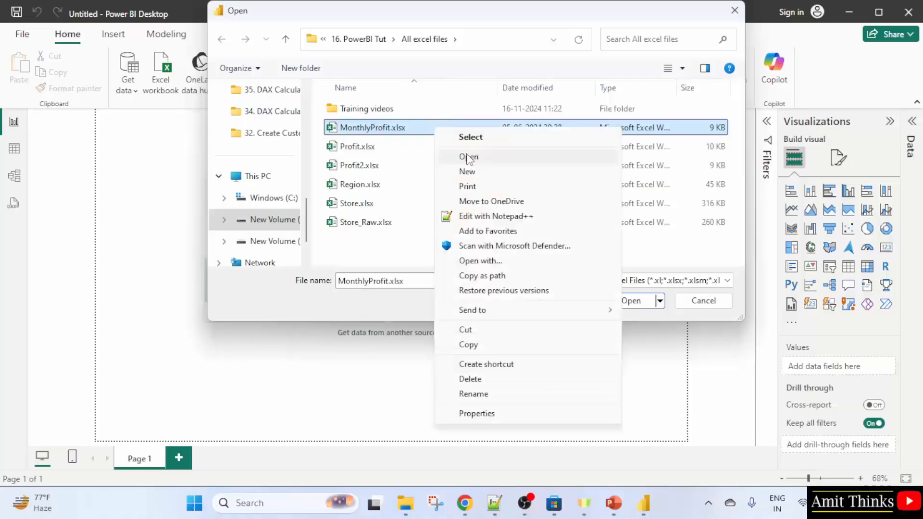
Preview MonthlyProfit.xlsx in Excel, close it, then load its ProfitByMonth sheet into the report
{"action": "left_click", "coordinate": [469, 154]}
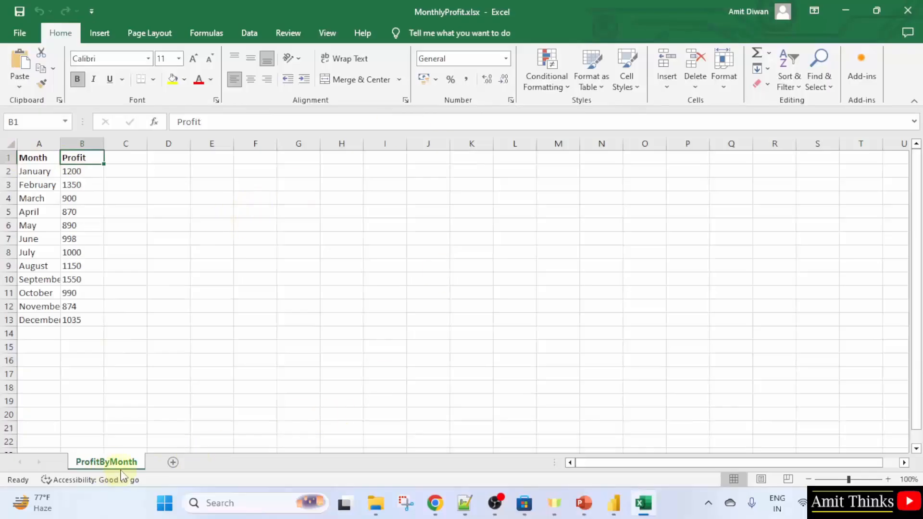
{"action": "left_click", "coordinate": [907, 10]}
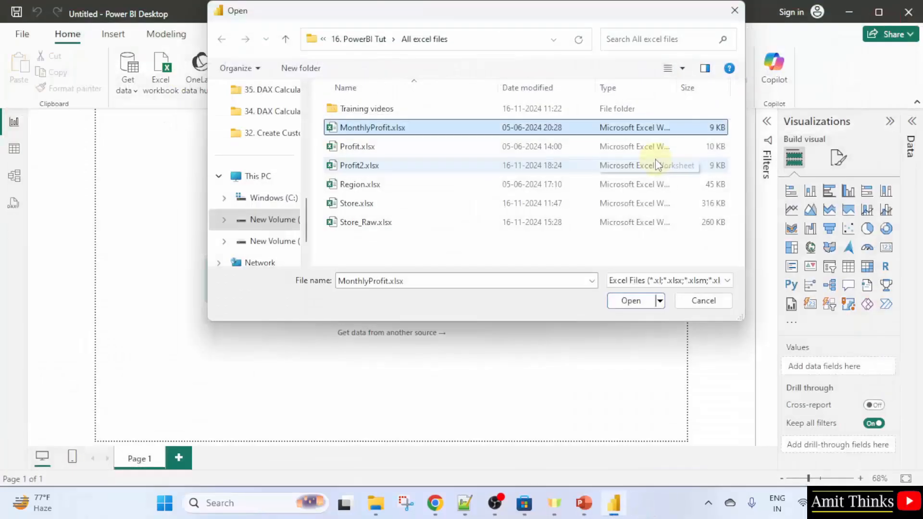
{"action": "left_click", "coordinate": [629, 301]}
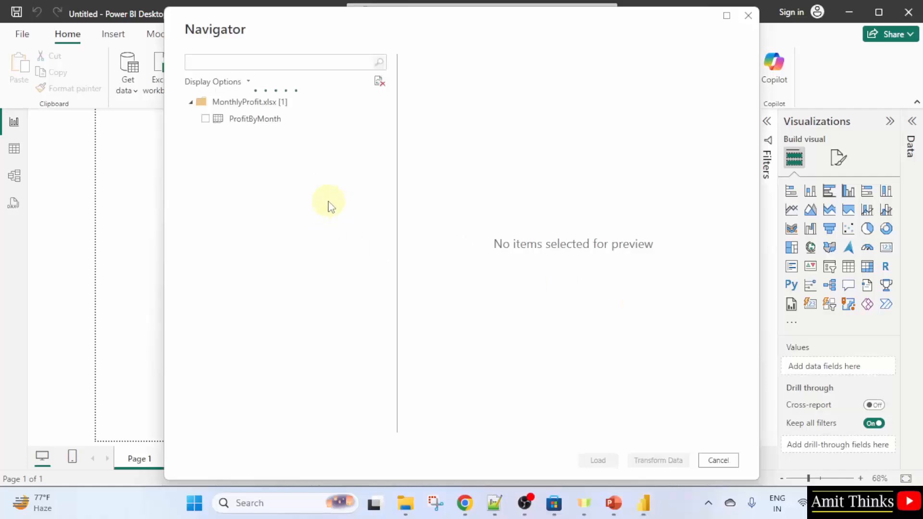
{"action": "left_click", "coordinate": [206, 119]}
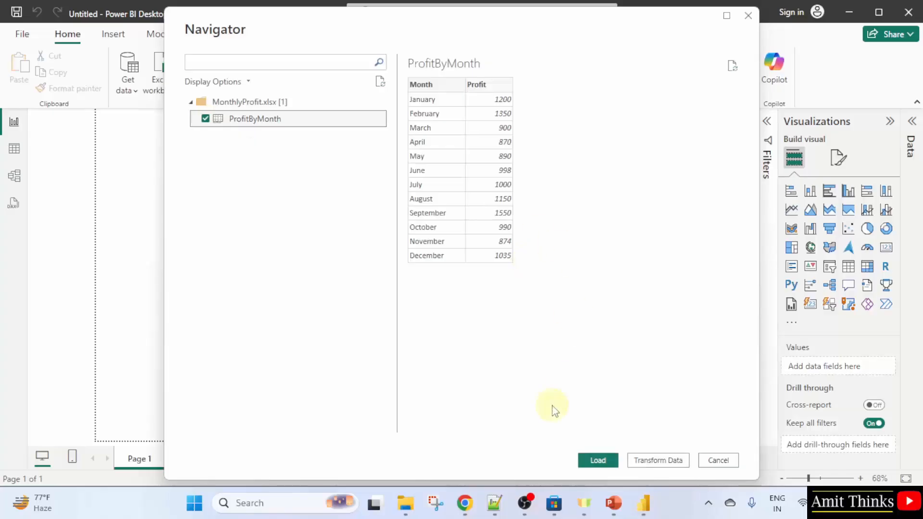
{"action": "left_click", "coordinate": [595, 462]}
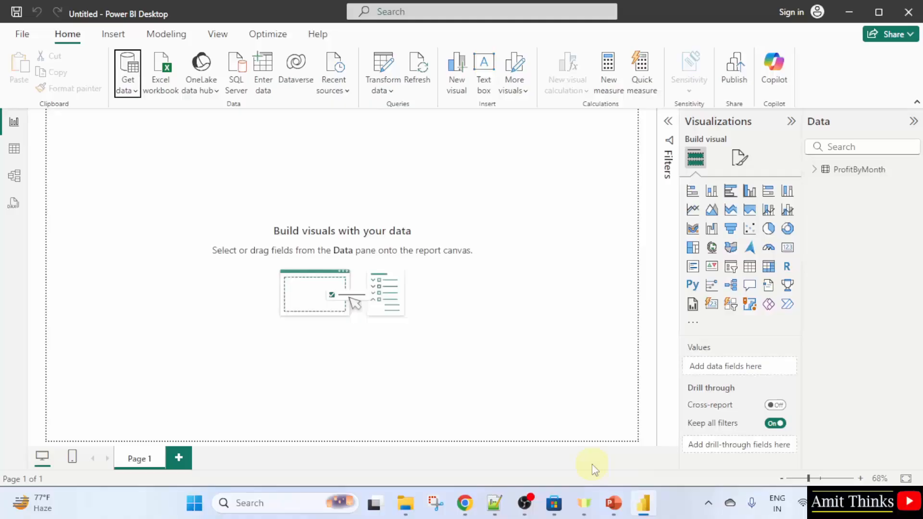
Add a table visual showing the Month and Profit fields and resize it into a narrow column
{"action": "left_click", "coordinate": [814, 169]}
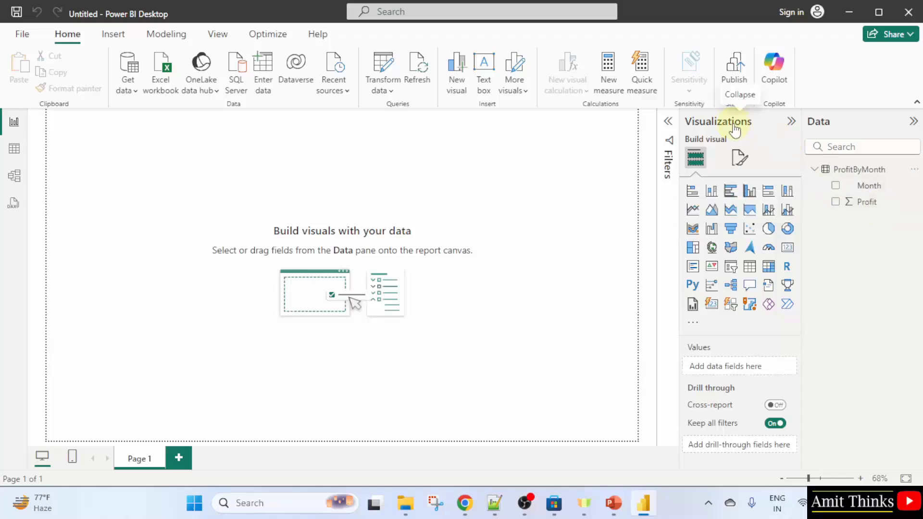
{"action": "left_click", "coordinate": [756, 273]}
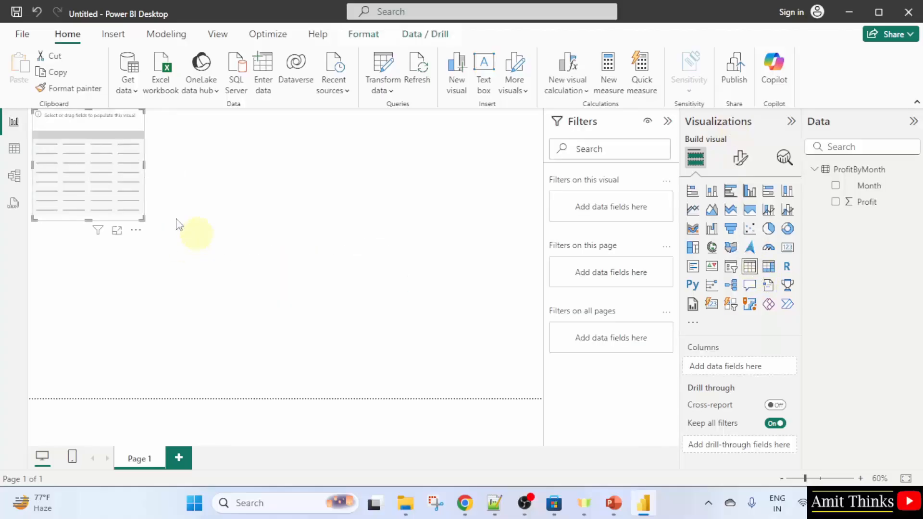
{"action": "left_click_drag", "start_coordinate": [233, 274], "coordinate": [351, 349]}
{"action": "left_click_drag", "start_coordinate": [309, 289], "coordinate": [384, 275]}
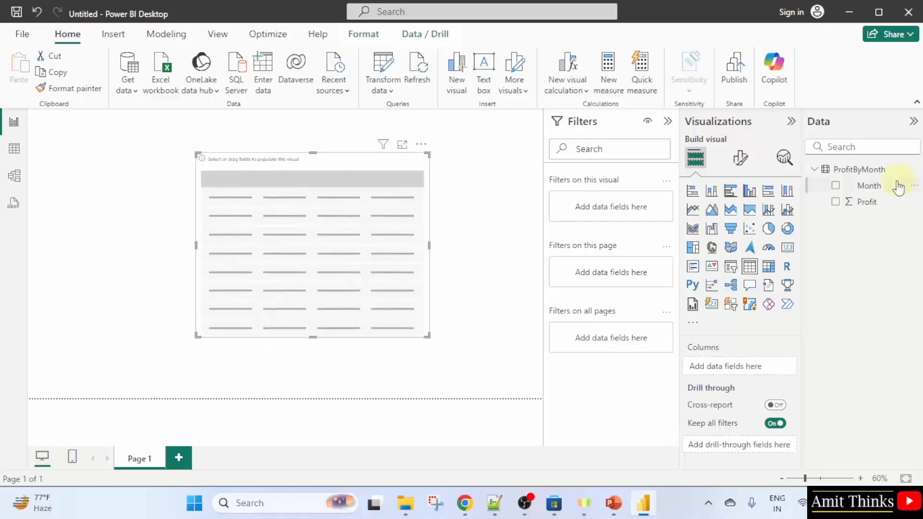
{"action": "left_click", "coordinate": [836, 185]}
{"action": "left_click", "coordinate": [837, 202]}
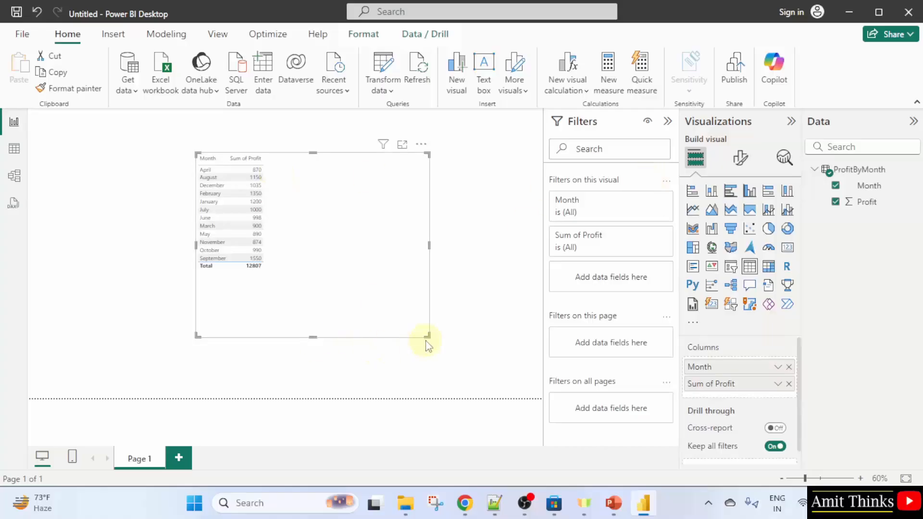
{"action": "left_click_drag", "start_coordinate": [426, 335], "coordinate": [266, 273]}
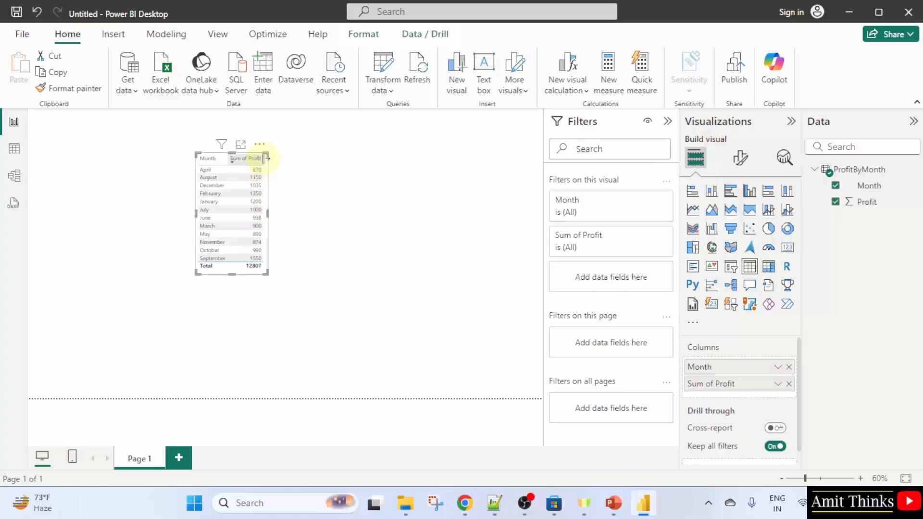
Set the table's values font size to 15 and enlarge the visual to fit
{"action": "left_click", "coordinate": [741, 159]}
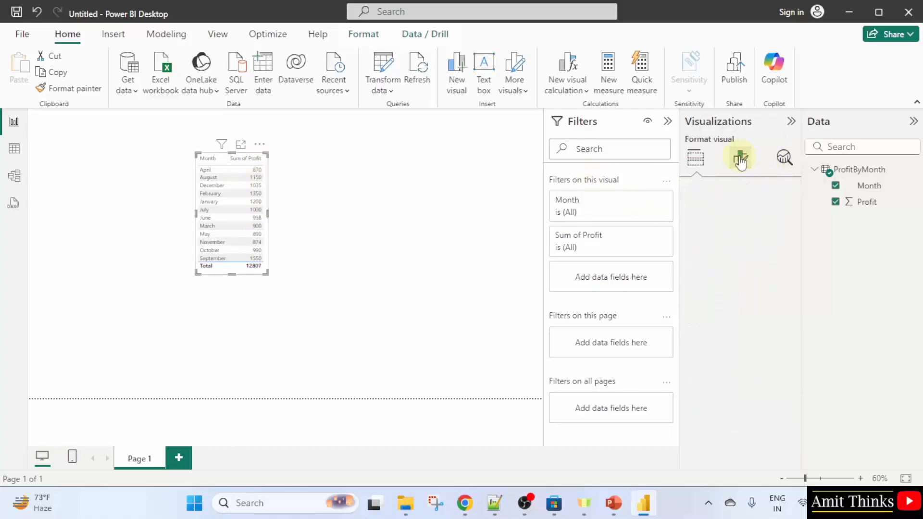
{"action": "left_click", "coordinate": [730, 307]}
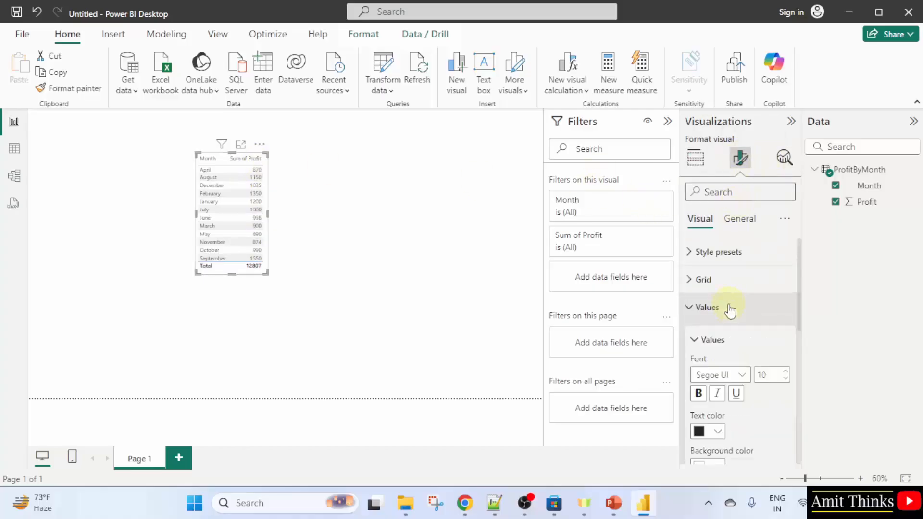
{"action": "left_click", "coordinate": [766, 375]}
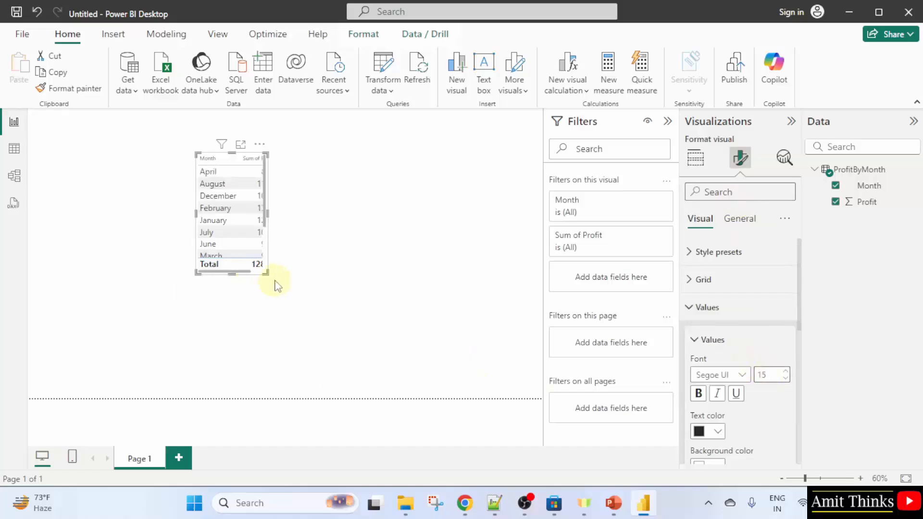
{"action": "left_click_drag", "start_coordinate": [266, 272], "coordinate": [291, 330]}
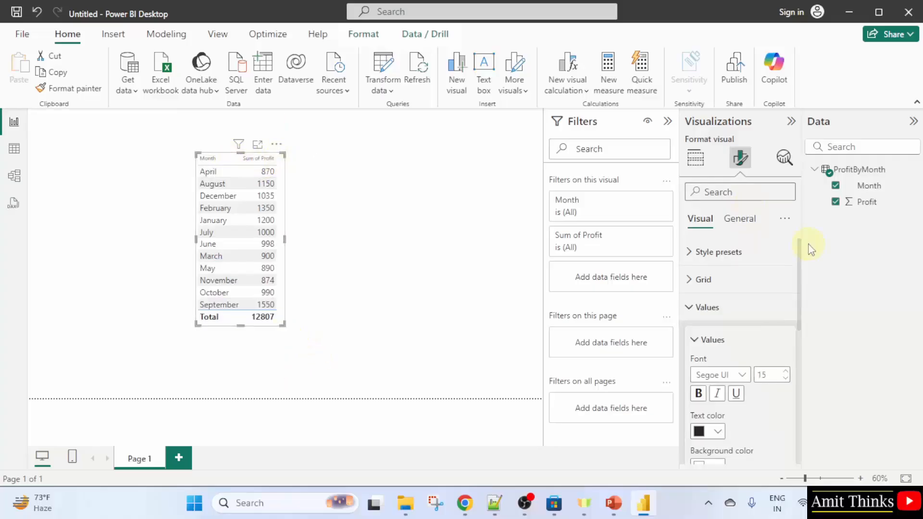
Apply the Bold header style preset to the table and lengthen the visual slightly
{"action": "left_click", "coordinate": [738, 255]}
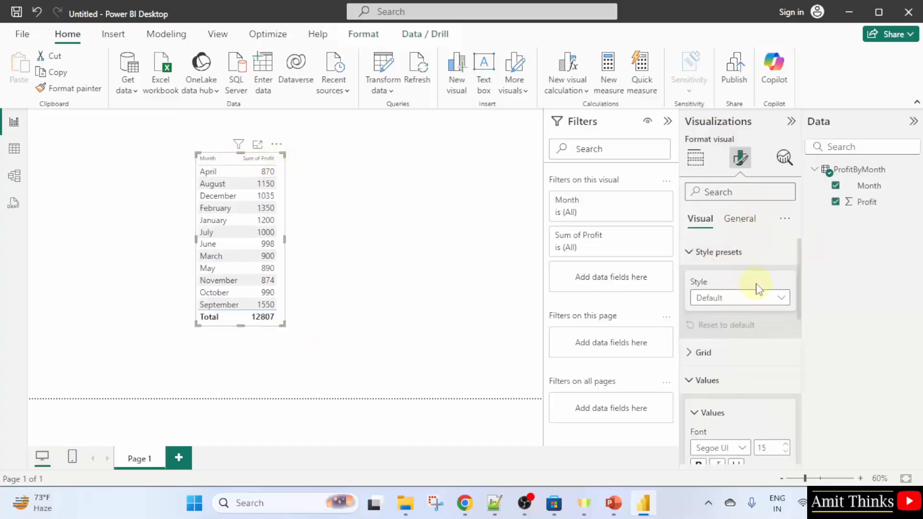
{"action": "left_click", "coordinate": [764, 299]}
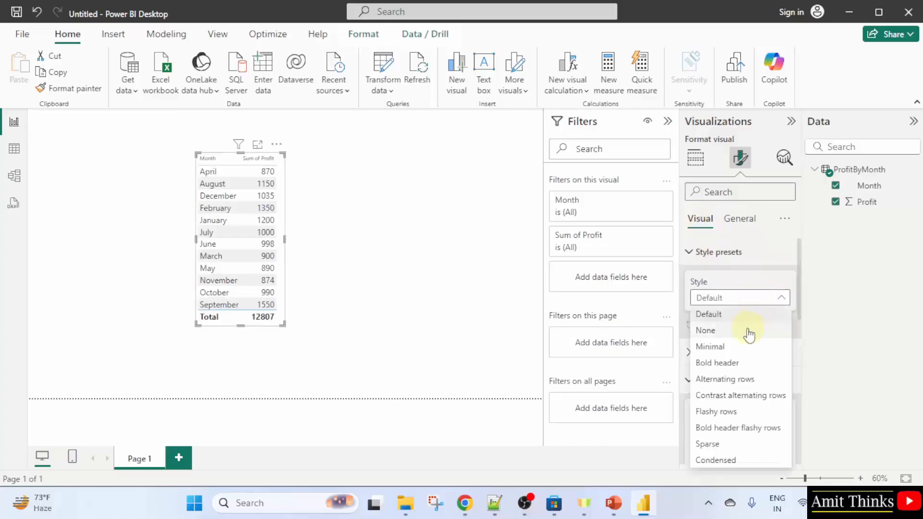
{"action": "left_click", "coordinate": [743, 364]}
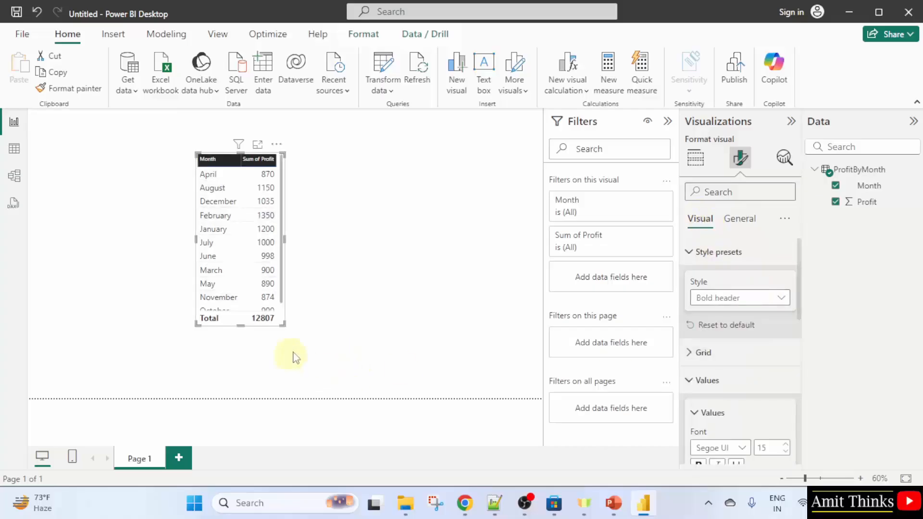
{"action": "left_click_drag", "start_coordinate": [286, 331], "coordinate": [281, 349]}
{"action": "left_click", "coordinate": [326, 213]}
Set the table's values font size to 17 and sort the rows by Month in descending order
{"action": "left_click", "coordinate": [226, 160]}
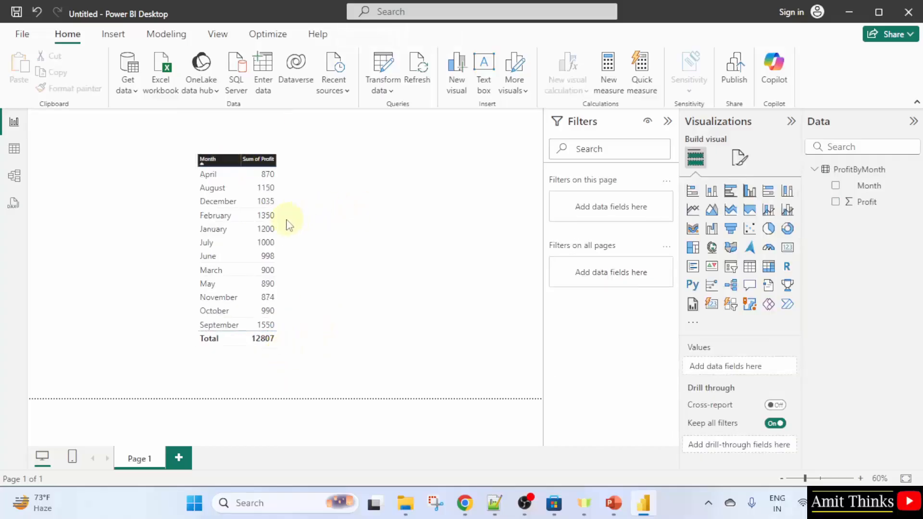
{"action": "left_click", "coordinate": [285, 226]}
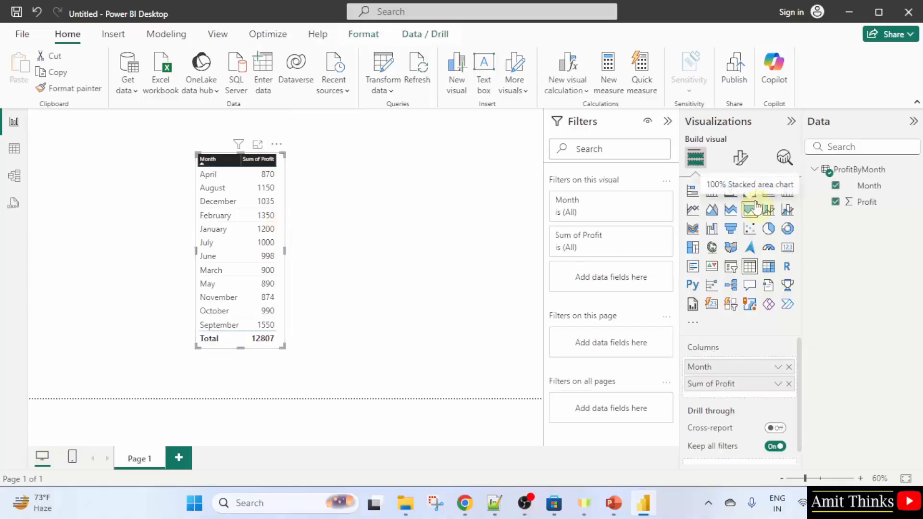
{"action": "left_click", "coordinate": [739, 160]}
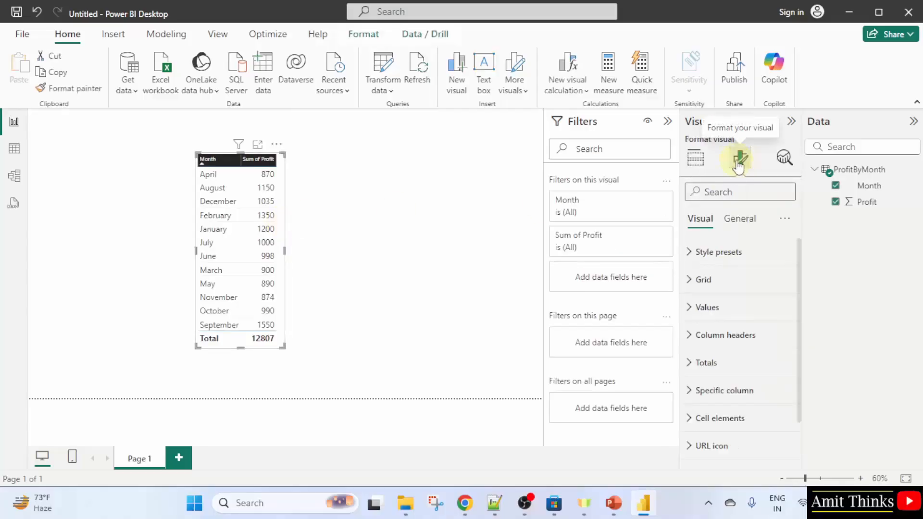
{"action": "left_click", "coordinate": [731, 308]}
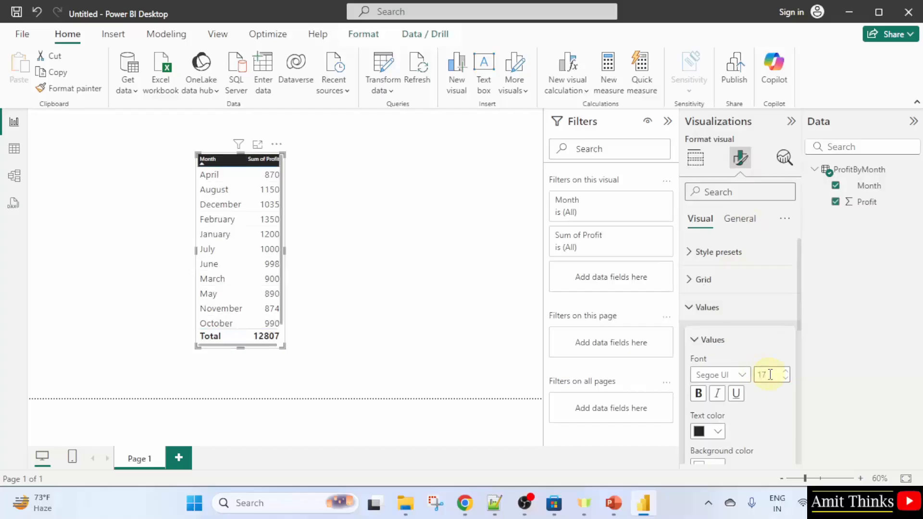
{"action": "left_click_drag", "start_coordinate": [284, 348], "coordinate": [289, 346]}
{"action": "left_click", "coordinate": [226, 159]}
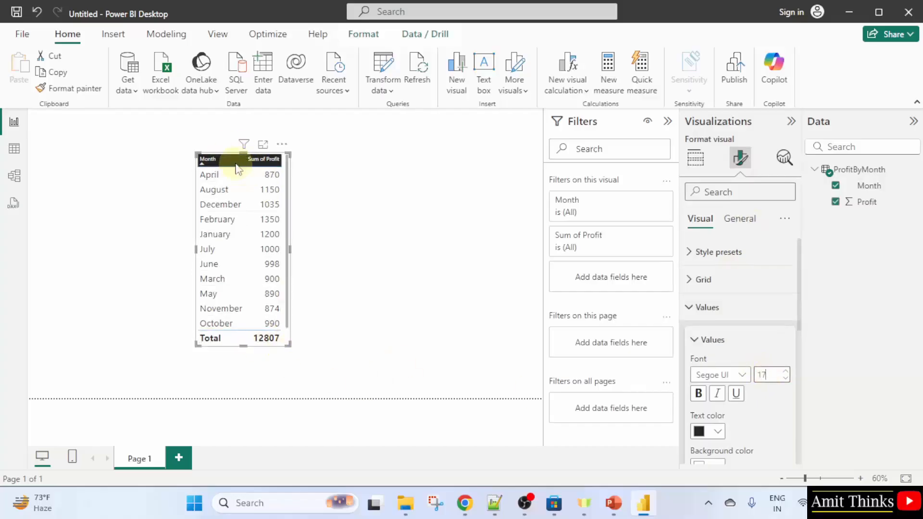
Set the table's column header font size to 17 and enlarge the table visual
{"action": "left_click", "coordinate": [695, 310]}
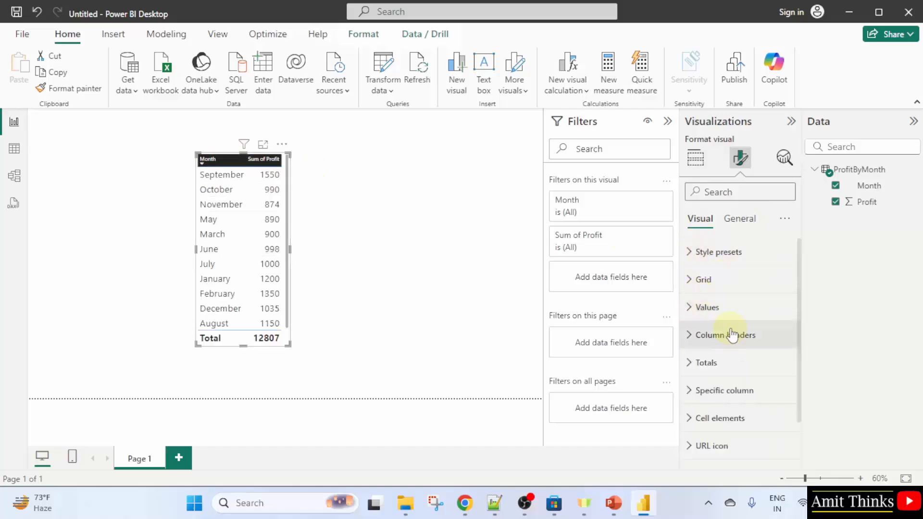
{"action": "left_click", "coordinate": [744, 337]}
{"action": "left_click", "coordinate": [767, 407]}
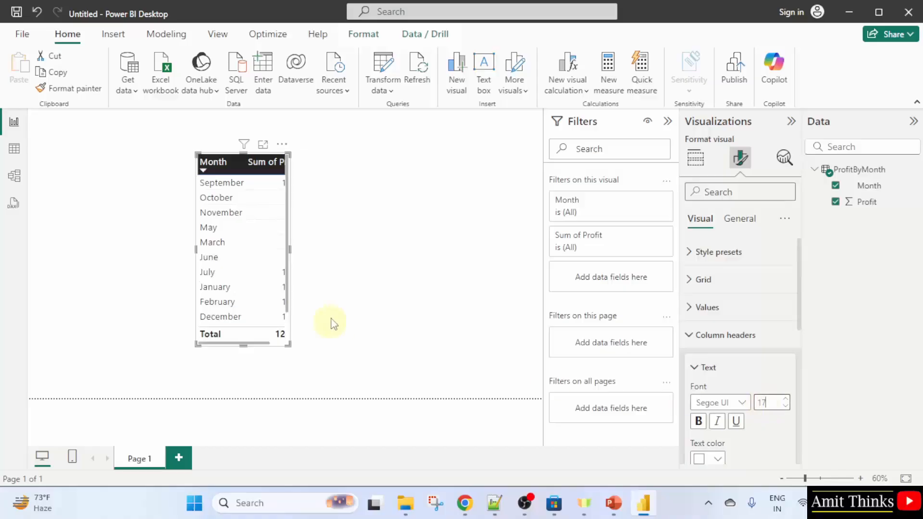
{"action": "left_click_drag", "start_coordinate": [292, 346], "coordinate": [309, 371]}
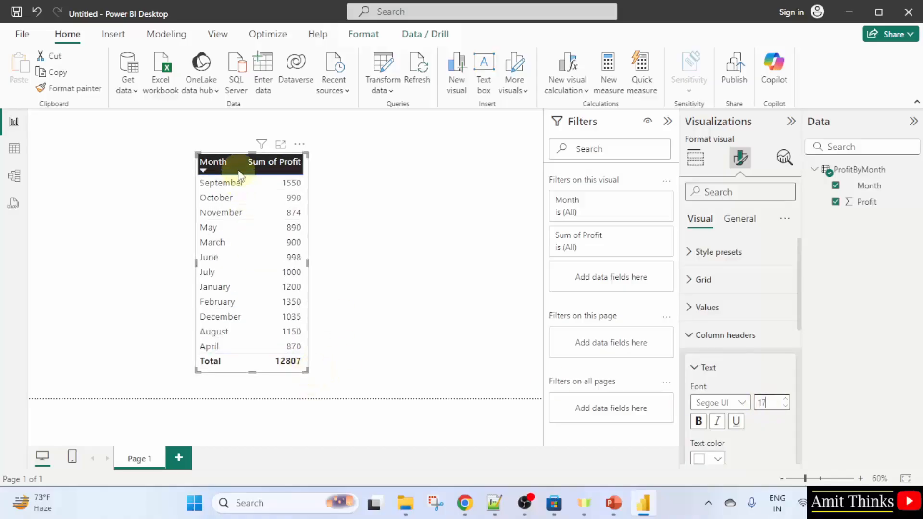
{"action": "left_click", "coordinate": [286, 163]}
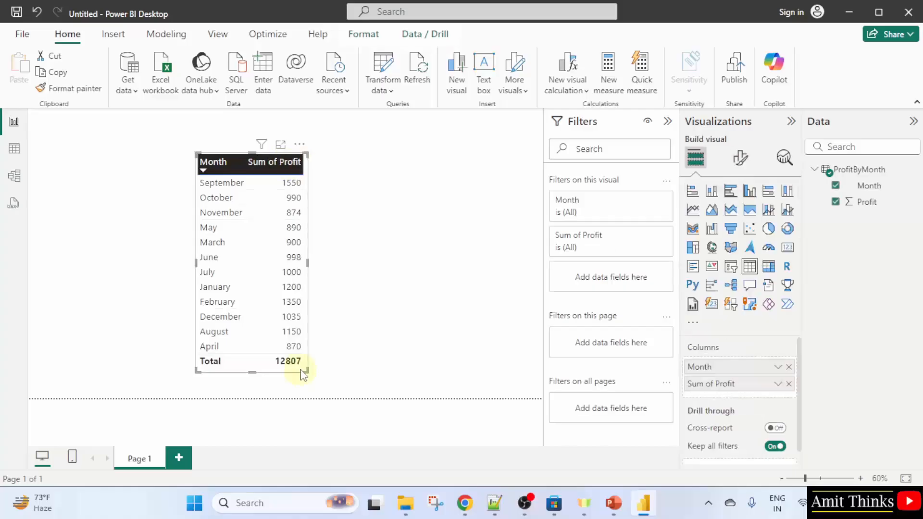
{"action": "left_click_drag", "start_coordinate": [302, 374], "coordinate": [468, 360]}
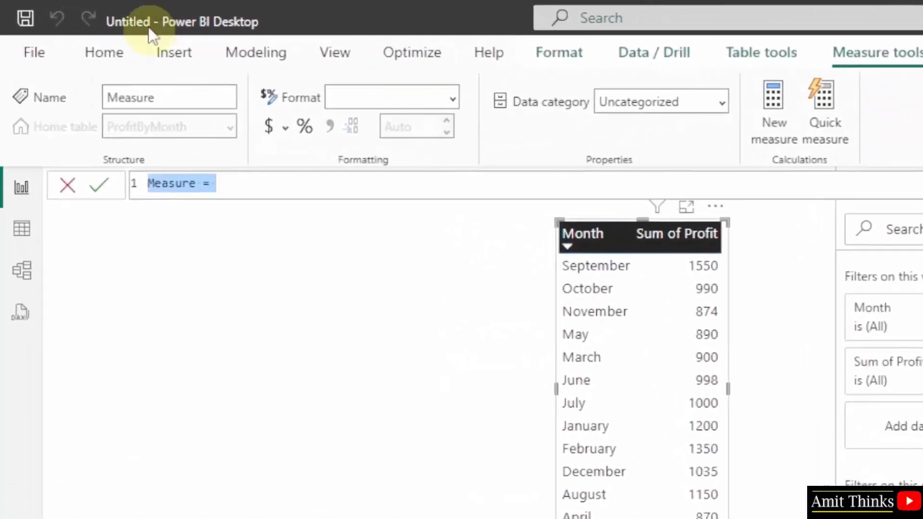
Rename the new measure to Projected Profit in the formula bar
{"action": "left_click", "coordinate": [202, 188]}
{"action": "left_click_drag", "start_coordinate": [200, 189], "coordinate": [151, 190]}
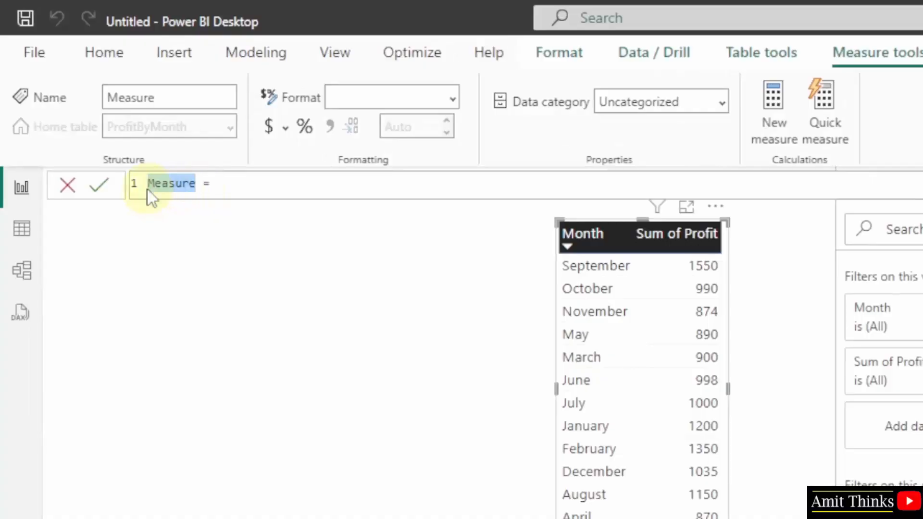
{"action": "type", "text": "Prof"}
{"action": "type", "text": "ected Profit"}
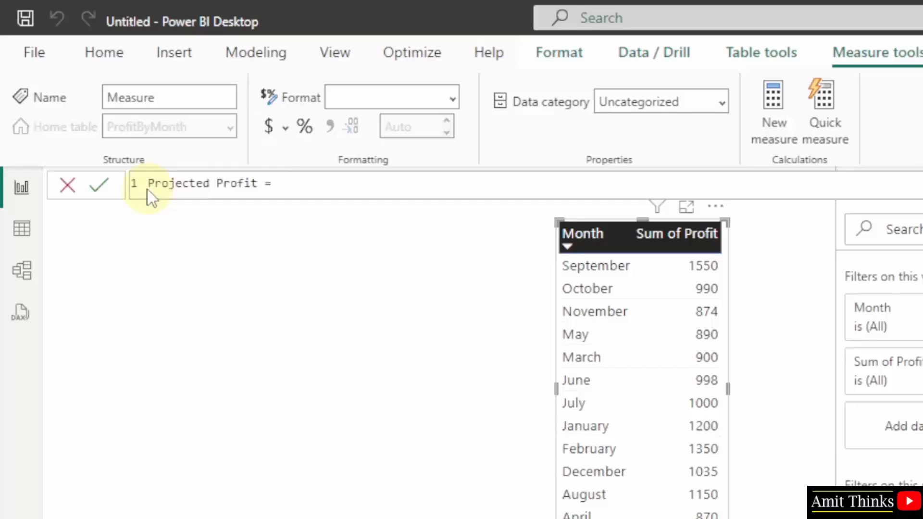
Define the measure formula as SUM(ProfitByMonth[Profit])*2 and commit it
{"action": "type", "text": "SUM"}
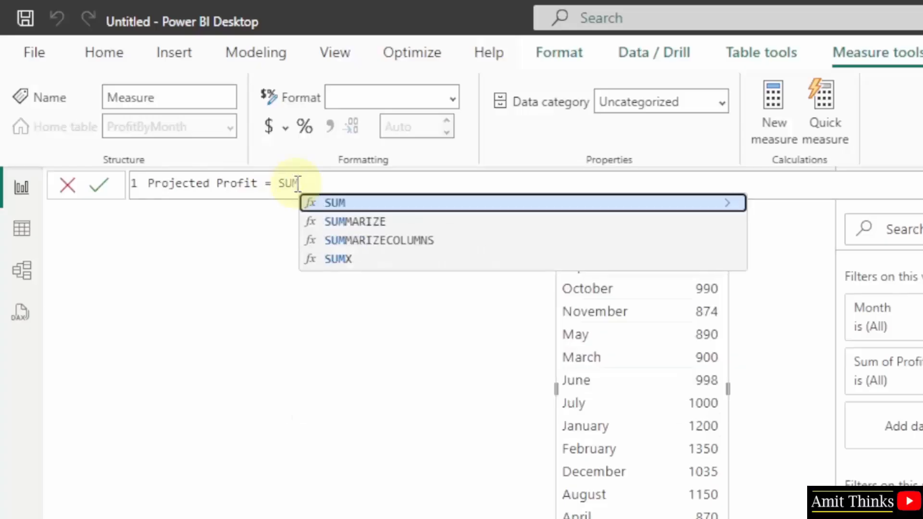
{"action": "type", "text": "("}
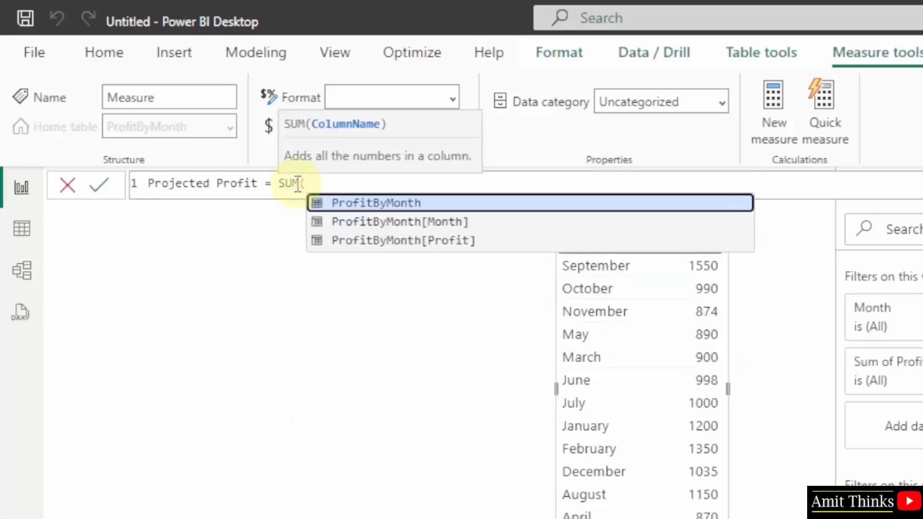
{"action": "type", "text": "Profit"}
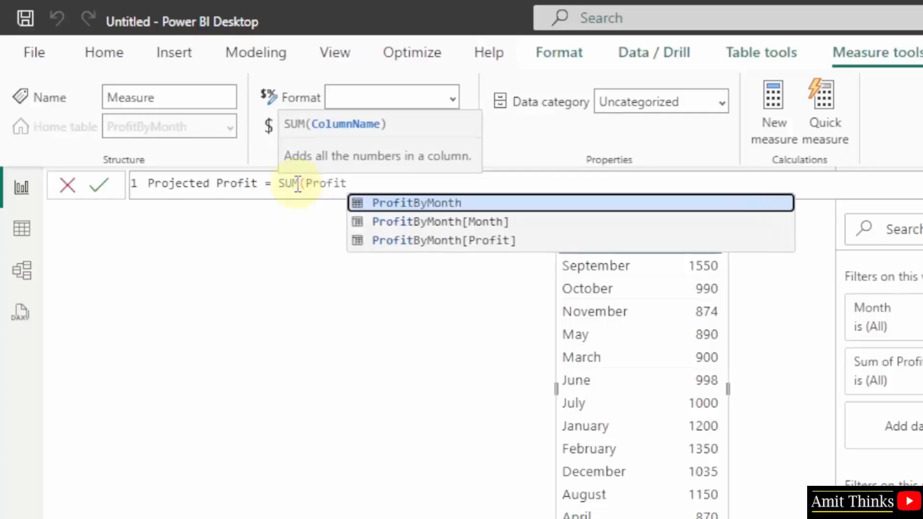
{"action": "key", "text": "Down"}
{"action": "key", "text": "Down"}
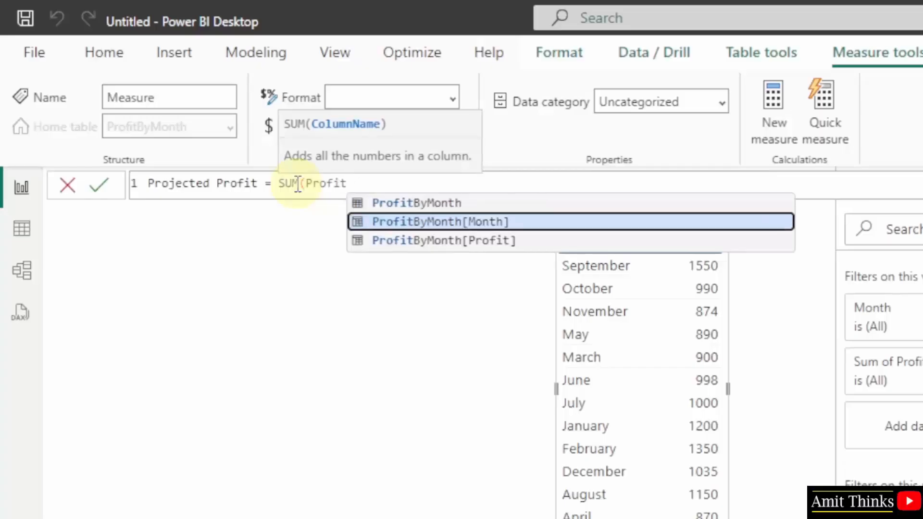
{"action": "key", "text": "Tab"}
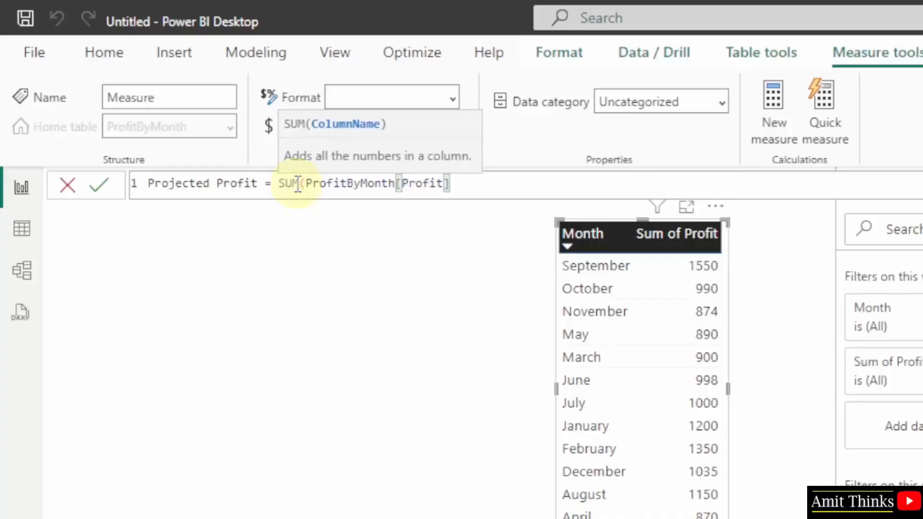
{"action": "type", "text": ")"}
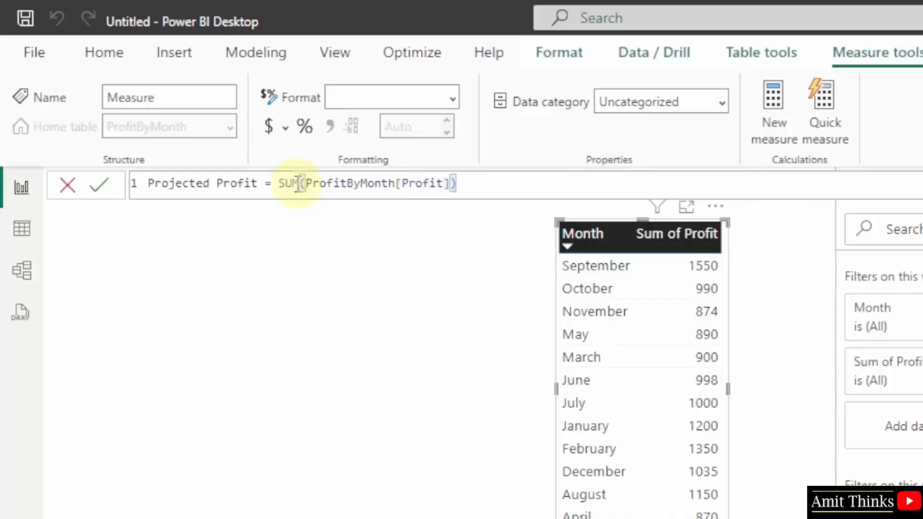
{"action": "type", "text": "*2"}
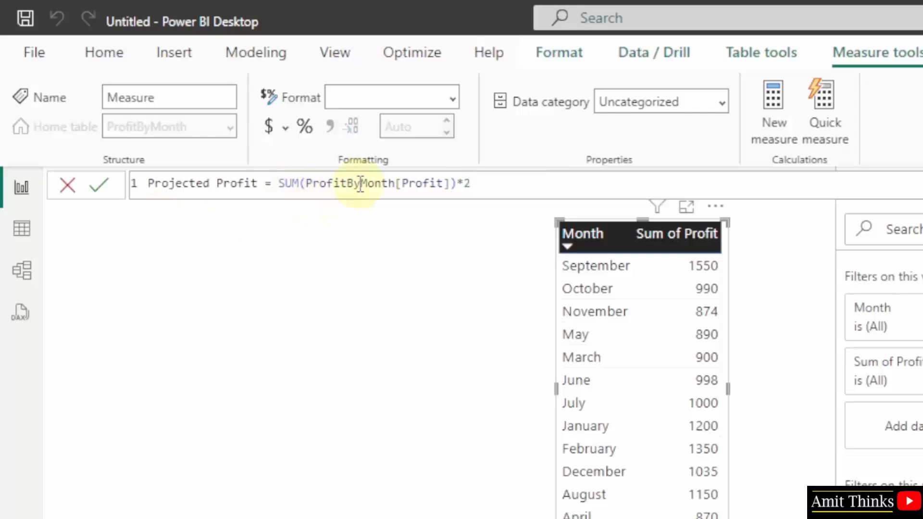
{"action": "double_click", "coordinate": [422, 184]}
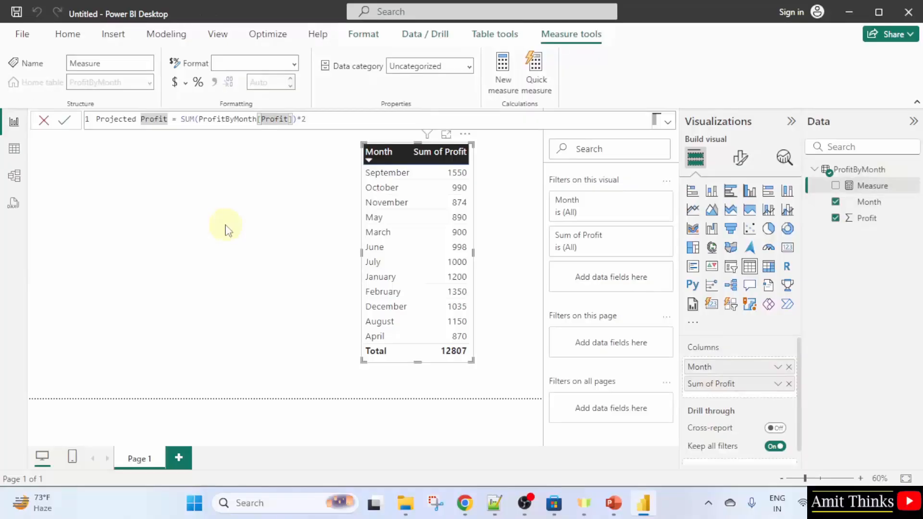
{"action": "key", "text": "Return"}
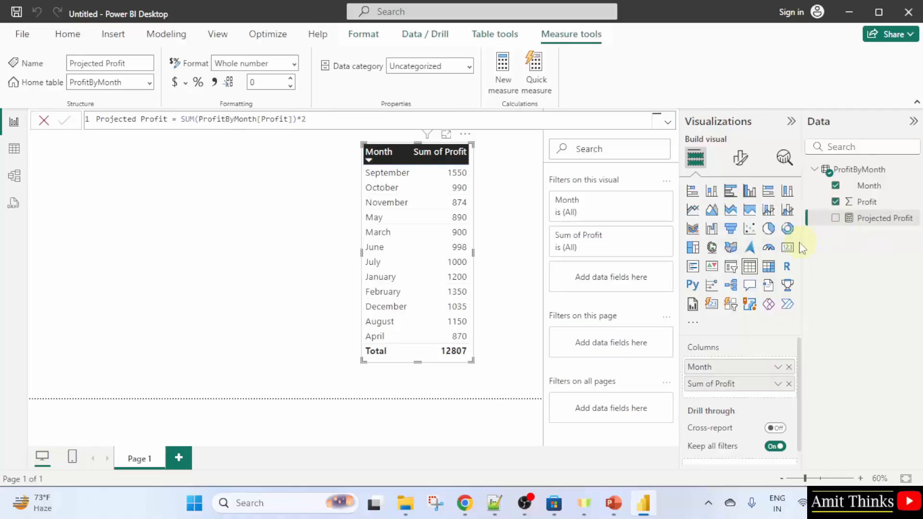
Add the Projected Profit measure as a column to the table visual, then deselect it
{"action": "left_click", "coordinate": [835, 220]}
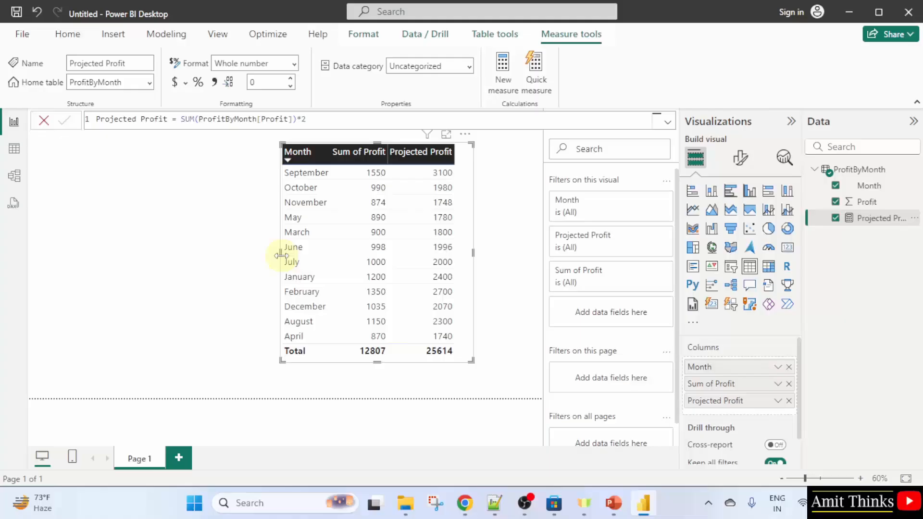
{"action": "left_click", "coordinate": [508, 197]}
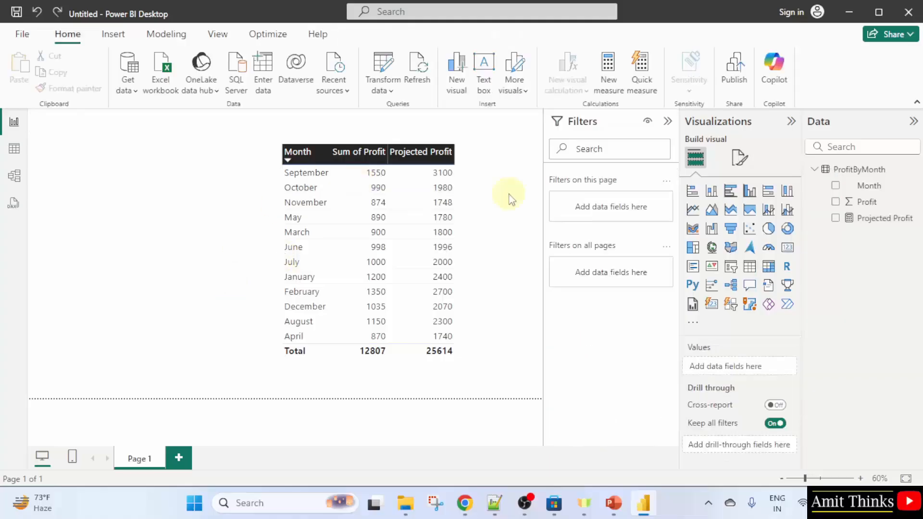
Insert a clustered column chart showing Month, Profit and Projected Profit
{"action": "left_click", "coordinate": [749, 192]}
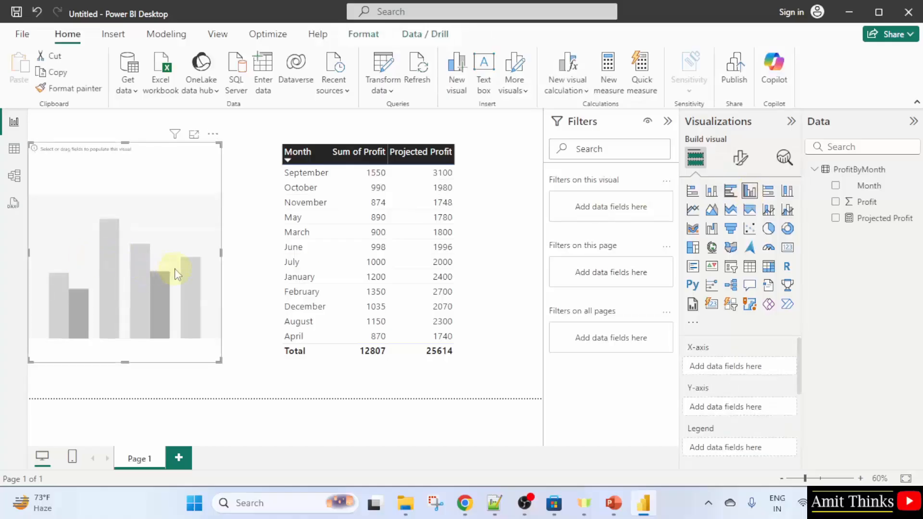
{"action": "left_click", "coordinate": [839, 187]}
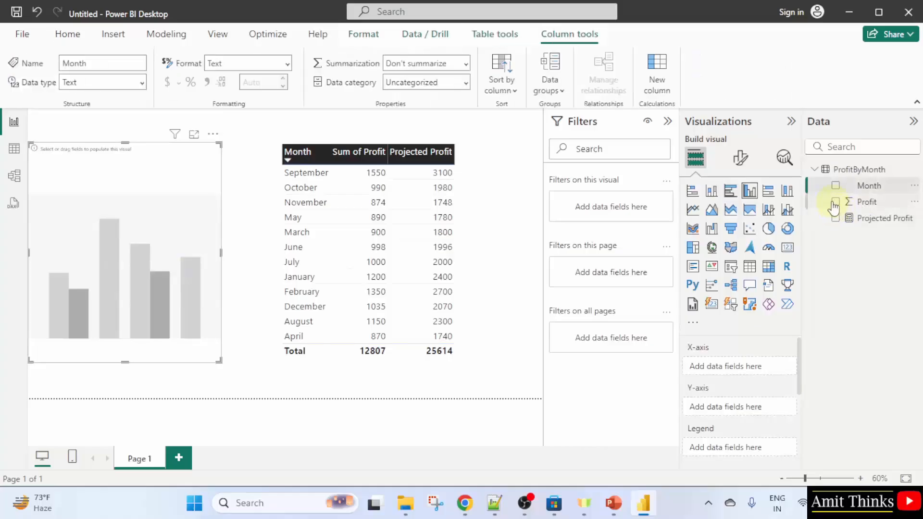
{"action": "left_click", "coordinate": [836, 202]}
{"action": "left_click", "coordinate": [836, 186]}
{"action": "left_click_drag", "start_coordinate": [841, 219], "coordinate": [95, 244]}
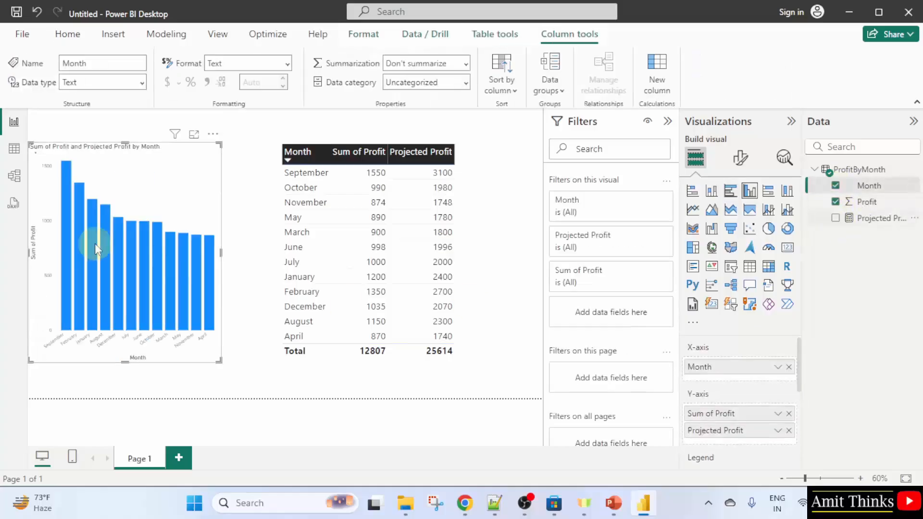
Widen the column chart and move the table to the right so both visuals sit side by side
{"action": "left_click_drag", "start_coordinate": [221, 253], "coordinate": [274, 261]}
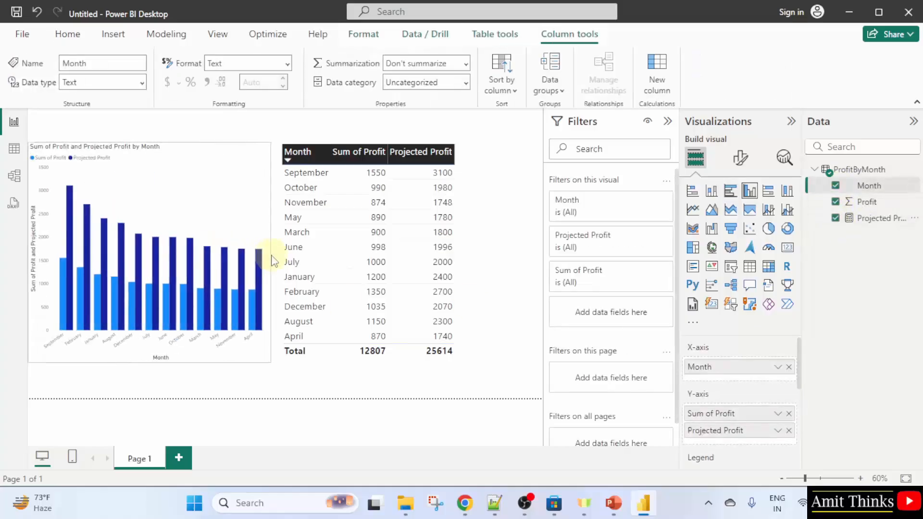
{"action": "left_click", "coordinate": [476, 277]}
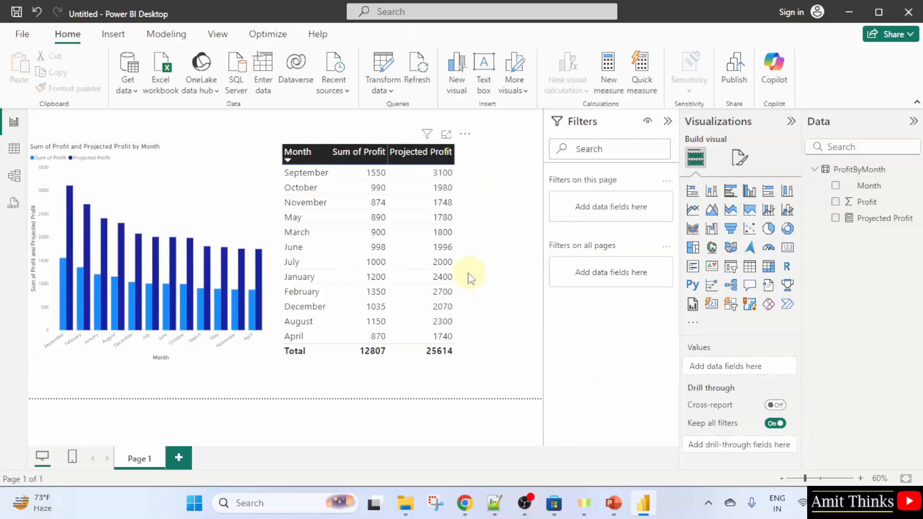
{"action": "left_click", "coordinate": [470, 278]}
{"action": "left_click_drag", "start_coordinate": [472, 271], "coordinate": [524, 273]}
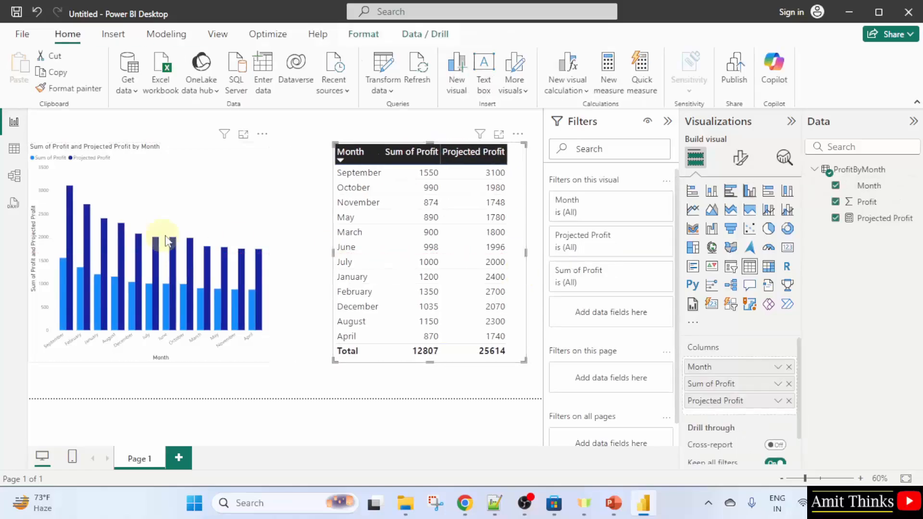
{"action": "left_click", "coordinate": [249, 250]}
{"action": "left_click_drag", "start_coordinate": [268, 361], "coordinate": [330, 362]}
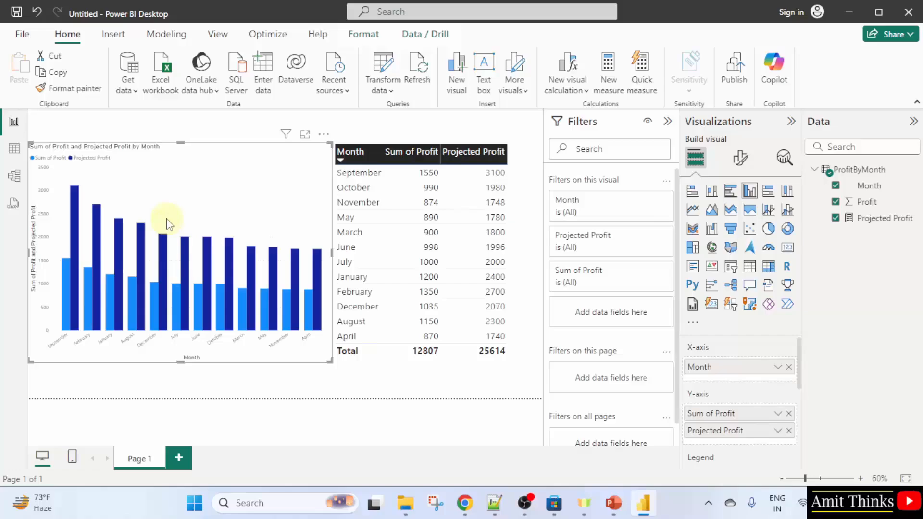
Save the report as AMIT DAX Measure.pbix
{"action": "left_click", "coordinate": [17, 13]}
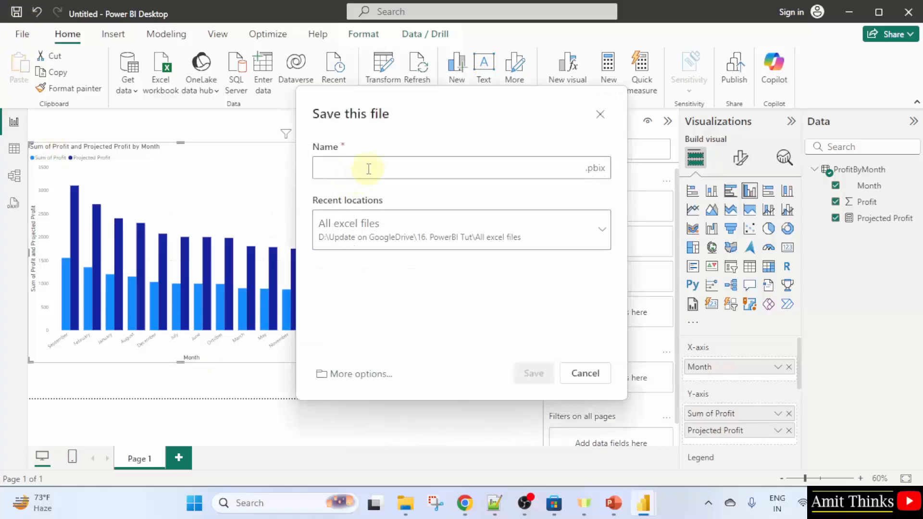
{"action": "type", "text": "AMIT DA"}
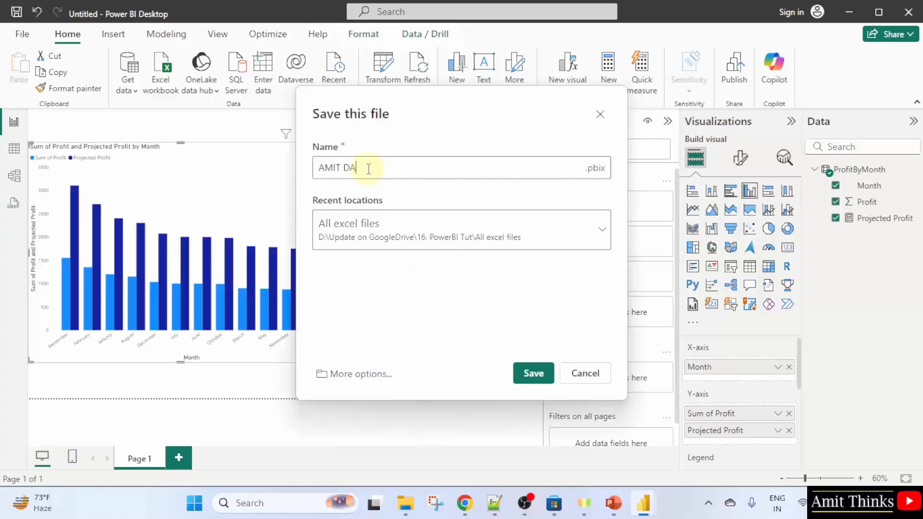
{"action": "type", "text": "X Measure"}
{"action": "key", "text": "ctrl+a"}
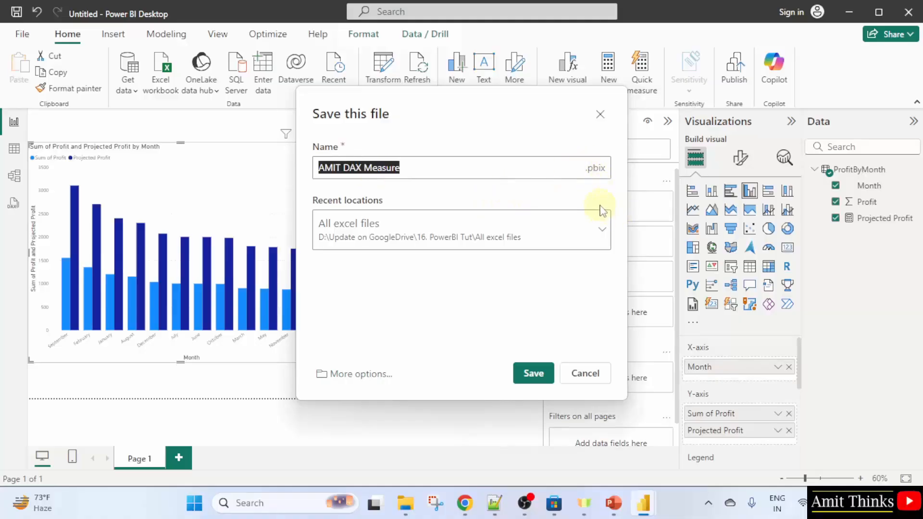
{"action": "left_click", "coordinate": [533, 374]}
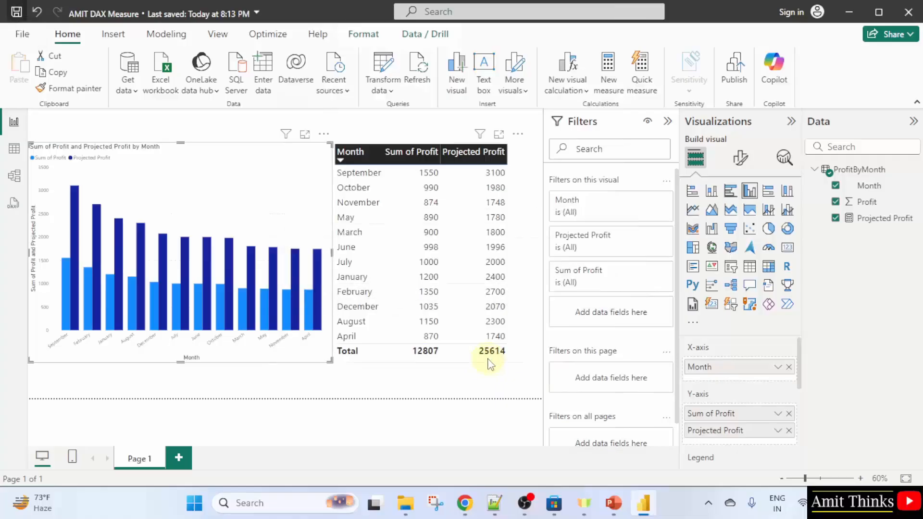
{"action": "left_click", "coordinate": [501, 412]}
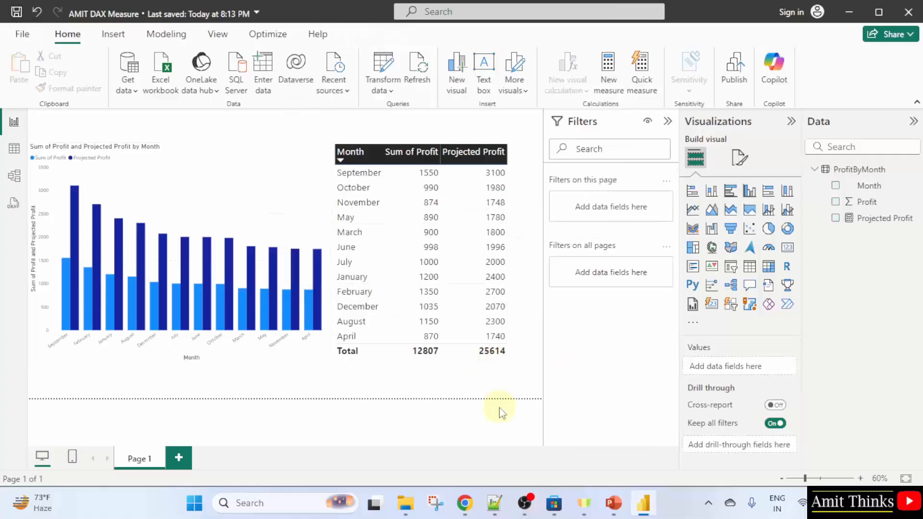
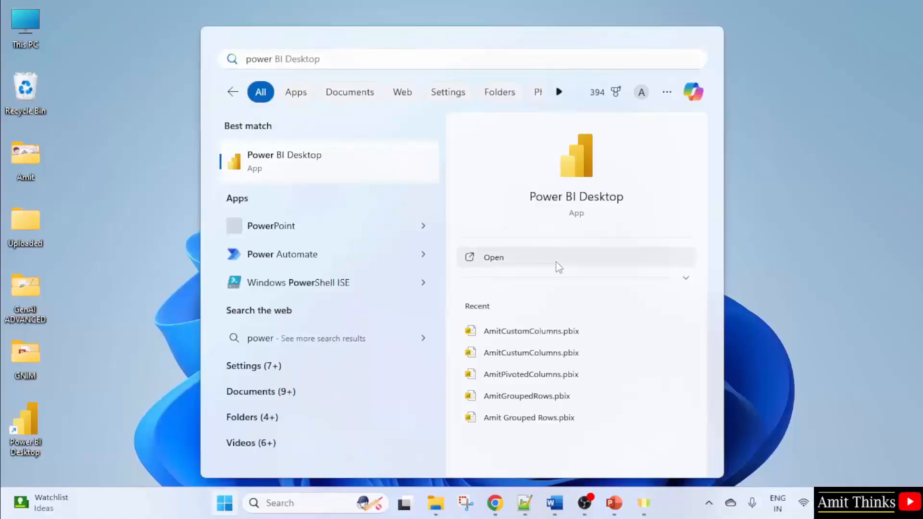
Launch Power BI Desktop, maximise its window and open the recent report Amit_PowerBI.pbix
{"action": "left_click", "coordinate": [556, 263]}
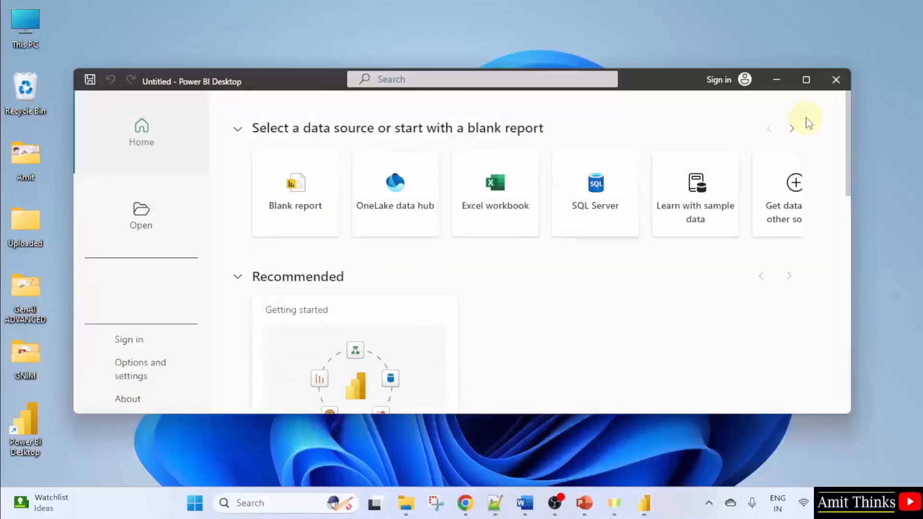
{"action": "left_click", "coordinate": [807, 79]}
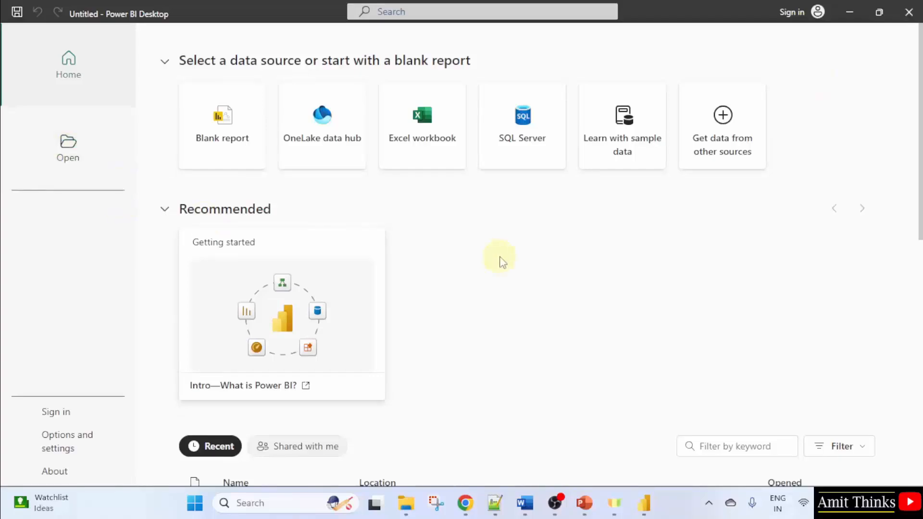
{"action": "scroll", "coordinate": [499, 259], "scroll_direction": "down", "scroll_amount": 6}
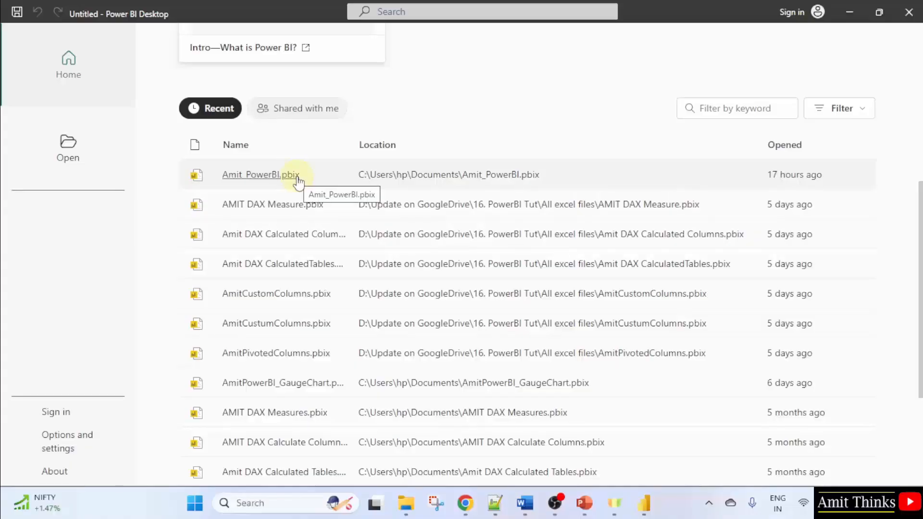
{"action": "left_click", "coordinate": [260, 175]}
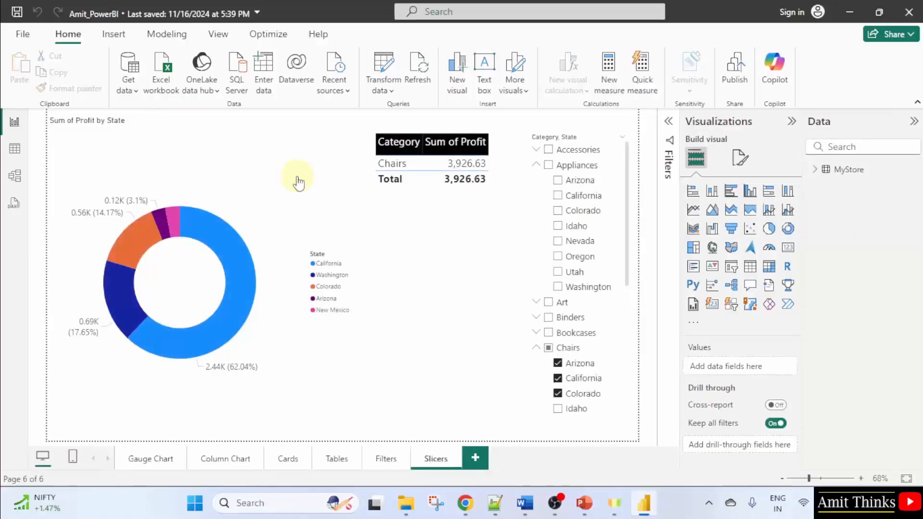
Browse the report's Column Chart and Slicers pages
{"action": "left_click", "coordinate": [167, 464]}
{"action": "left_click", "coordinate": [242, 463]}
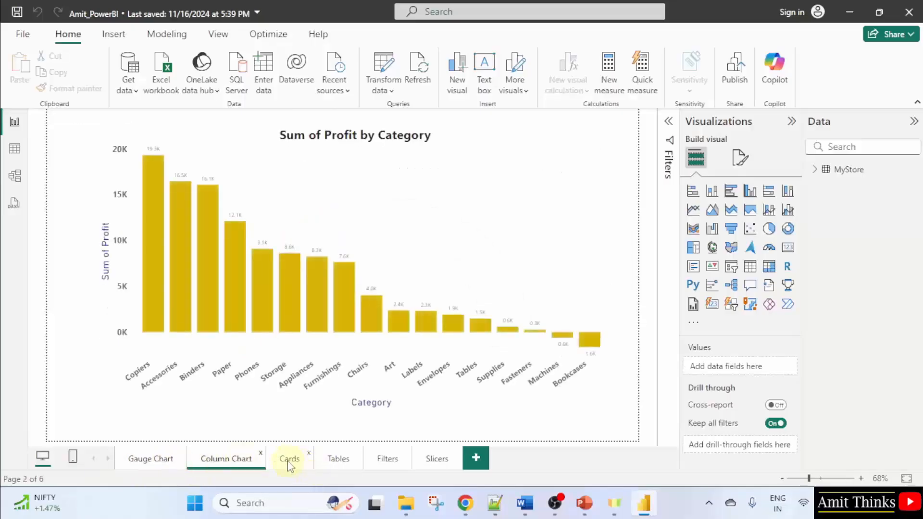
{"action": "left_click", "coordinate": [425, 465]}
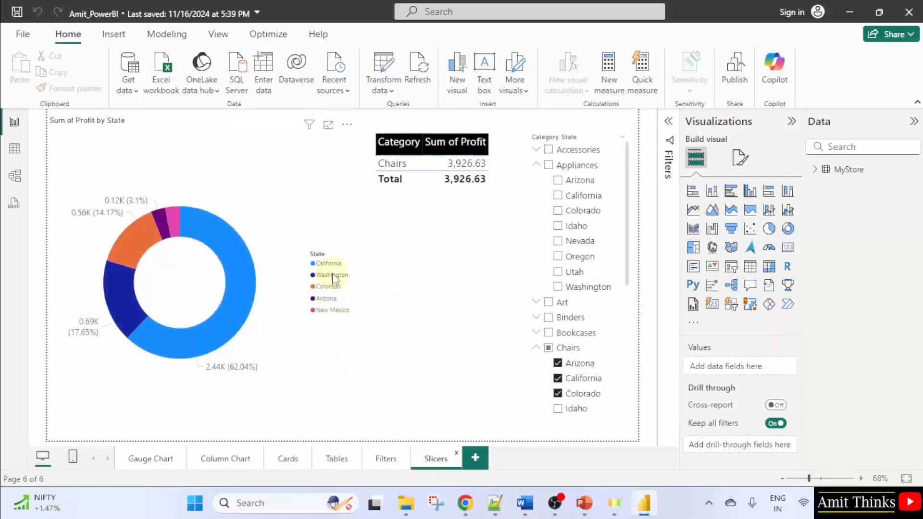
Collapse the expanded Appliances and Chairs groups in the category slicer on the Slicers page
{"action": "left_click", "coordinate": [498, 172]}
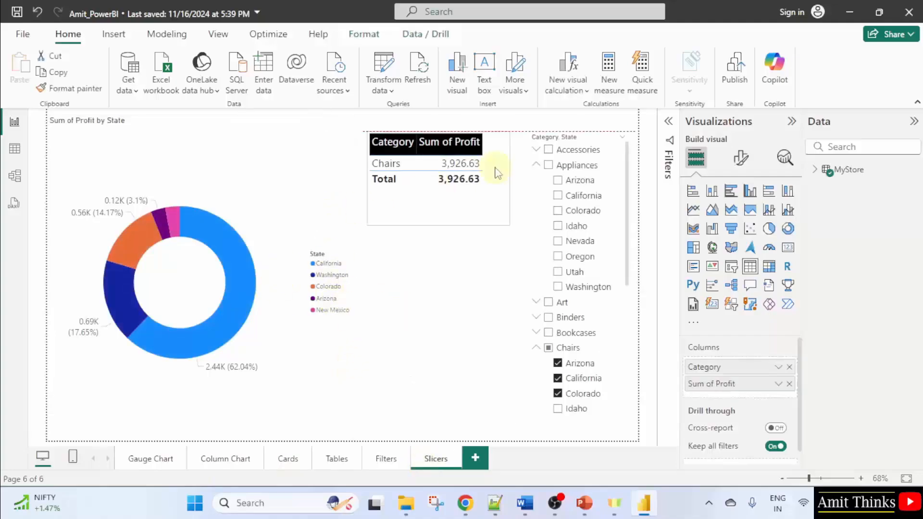
{"action": "left_click", "coordinate": [536, 165]}
{"action": "left_click", "coordinate": [536, 227]}
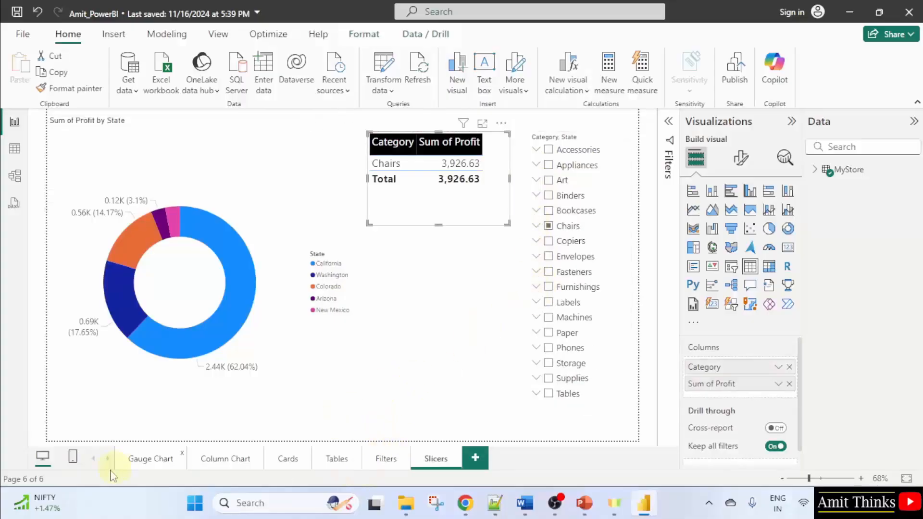
Add a new report page, rename it Summary and move it to the first position among the page tabs
{"action": "left_click", "coordinate": [479, 460]}
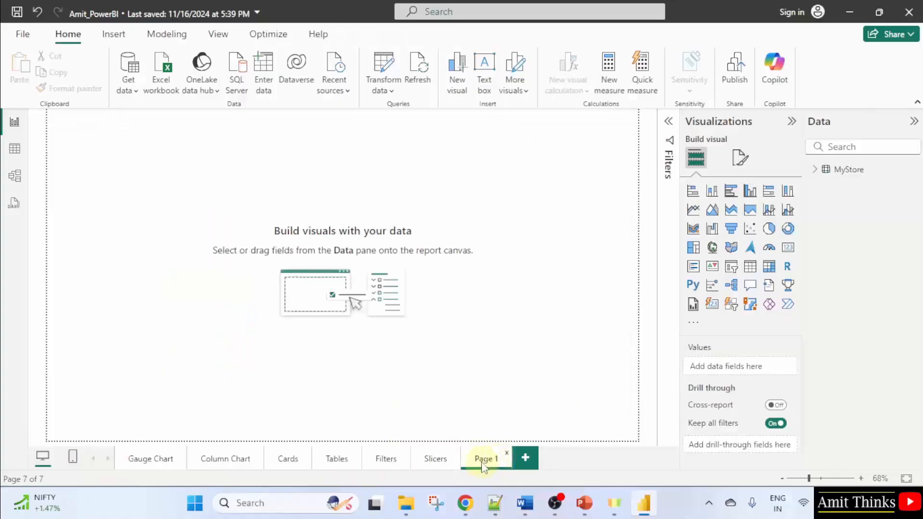
{"action": "double_click", "coordinate": [485, 459]}
{"action": "type", "text": "Summ"}
{"action": "left_click", "coordinate": [559, 465]}
{"action": "left_click_drag", "start_coordinate": [495, 463], "coordinate": [151, 465]}
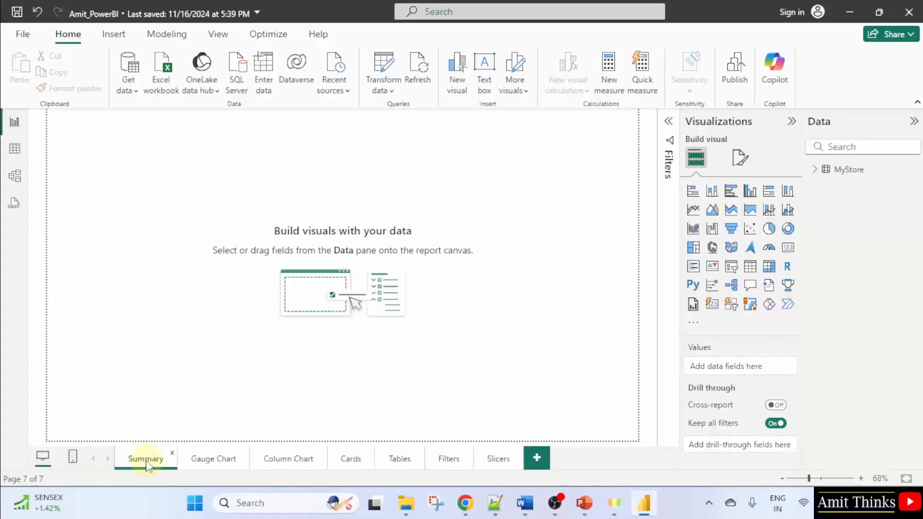
{"action": "double_click", "coordinate": [147, 463]}
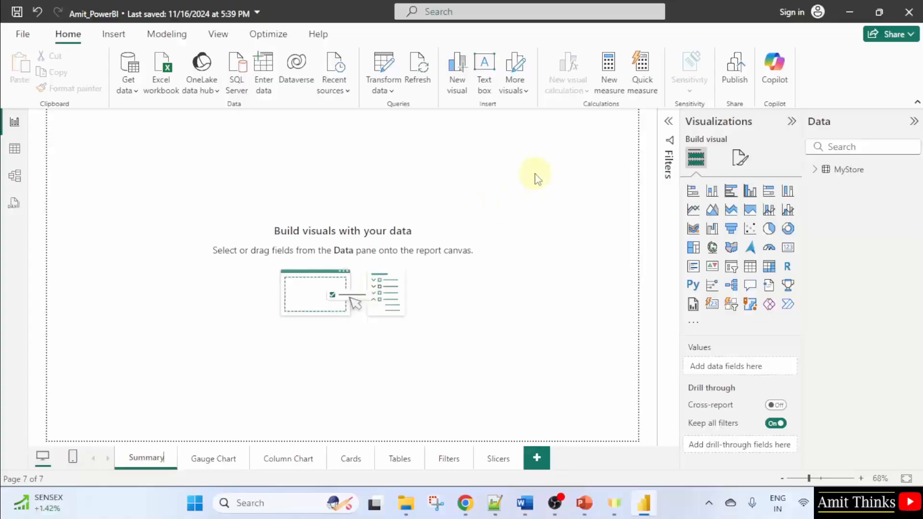
{"action": "key", "text": "Return"}
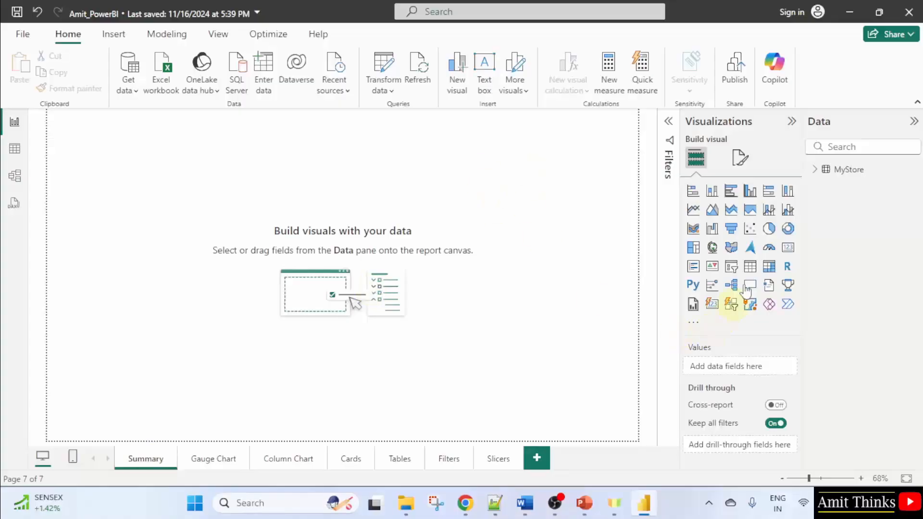
Open the page formatting options and examine the page information and canvas settings
{"action": "left_click", "coordinate": [745, 161]}
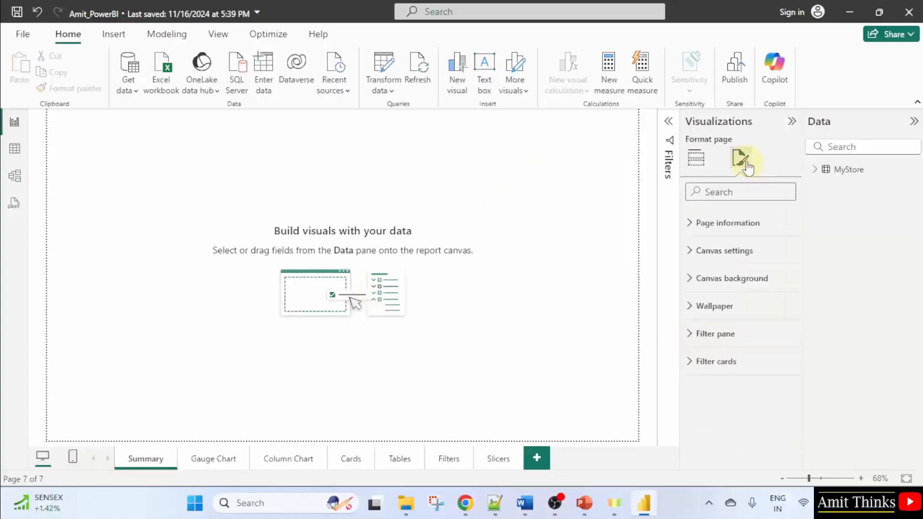
{"action": "left_click", "coordinate": [756, 223]}
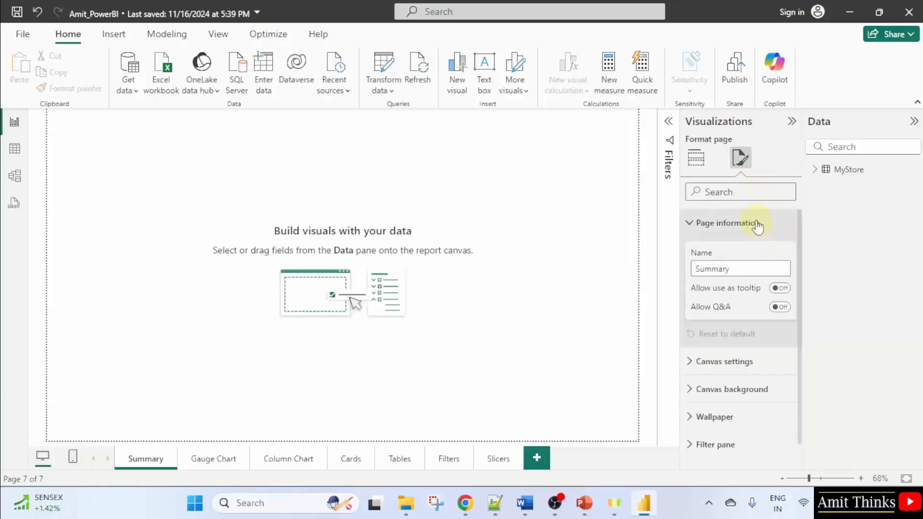
{"action": "left_click", "coordinate": [754, 269]}
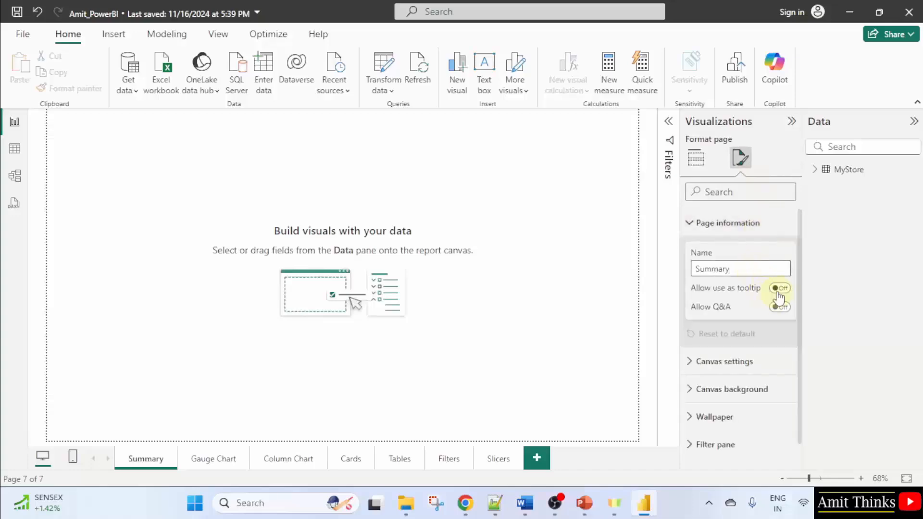
{"action": "left_click", "coordinate": [750, 362]}
{"action": "scroll", "coordinate": [752, 361], "scroll_direction": "down", "scroll_amount": 2}
{"action": "scroll", "coordinate": [753, 361], "scroll_direction": "down", "scroll_amount": 4}
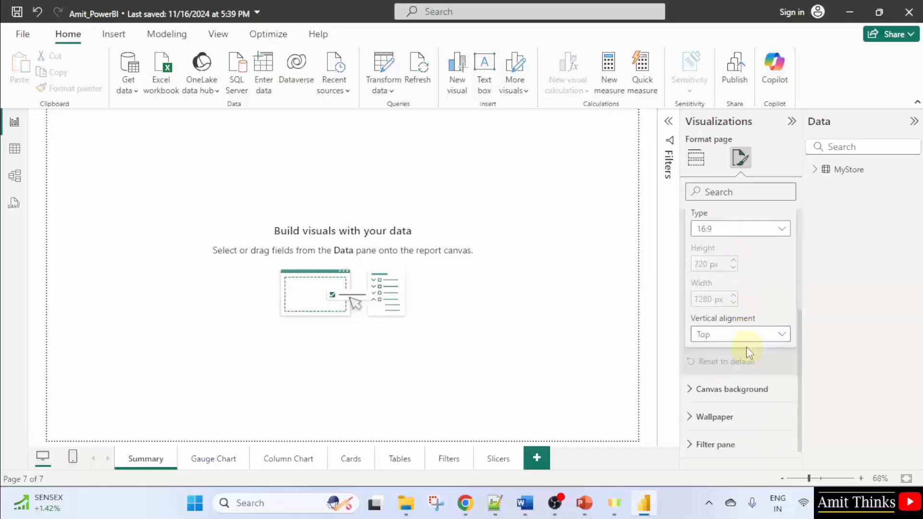
Set the Summary page's canvas background to a light grey colour with 0% transparency
{"action": "left_click", "coordinate": [736, 367]}
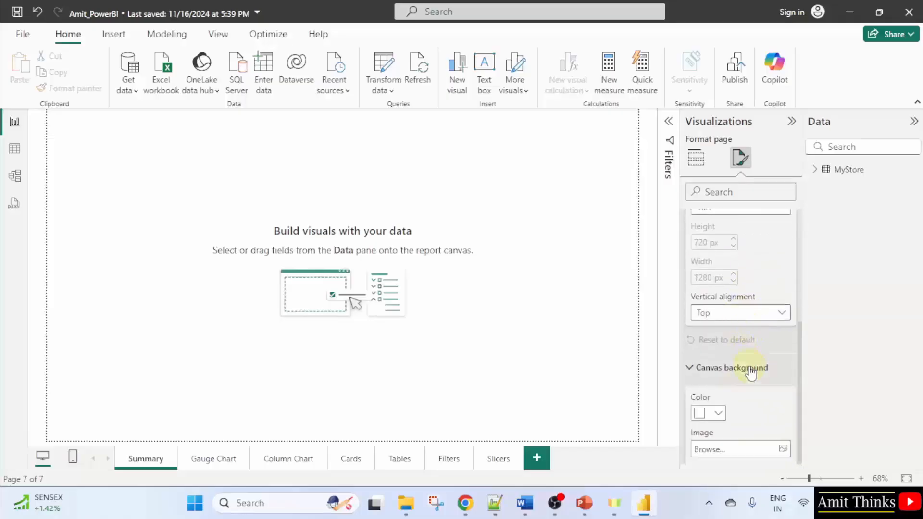
{"action": "scroll", "coordinate": [752, 356], "scroll_direction": "down", "scroll_amount": 3}
{"action": "left_click", "coordinate": [719, 279]}
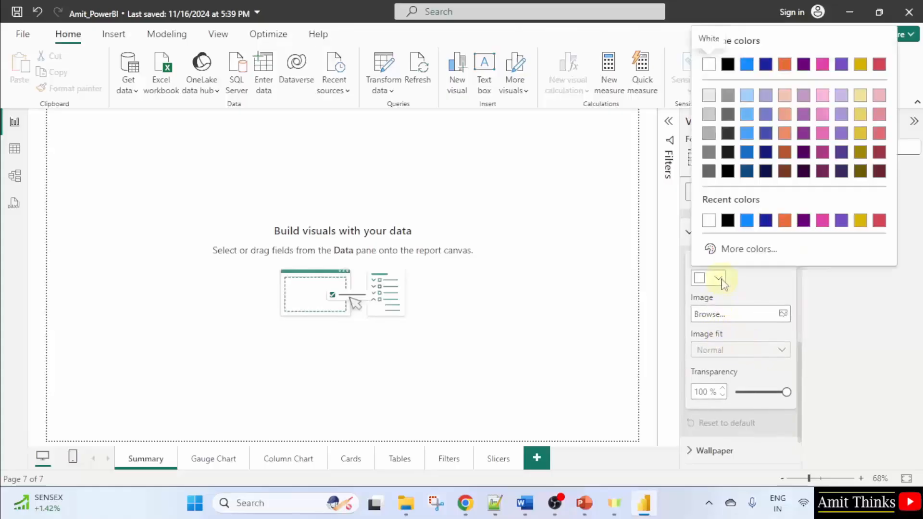
{"action": "left_click", "coordinate": [748, 97]}
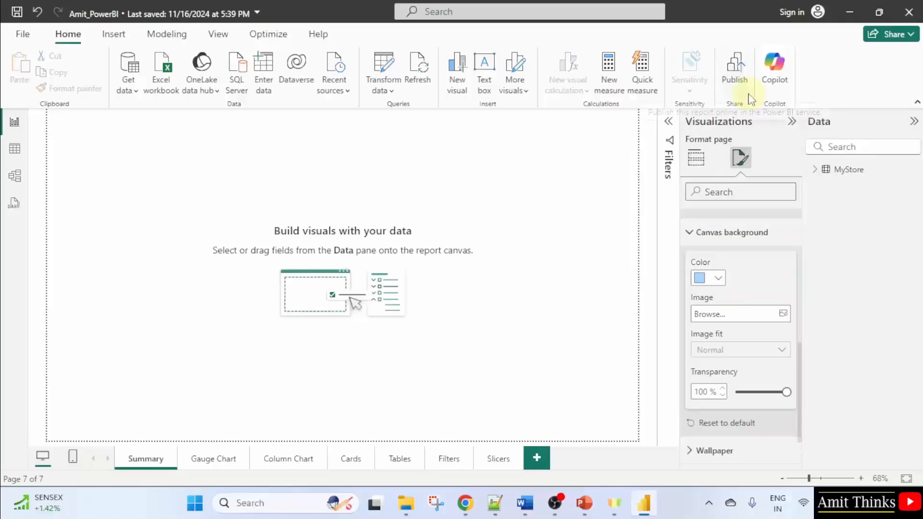
{"action": "left_click_drag", "start_coordinate": [786, 392], "coordinate": [716, 392]}
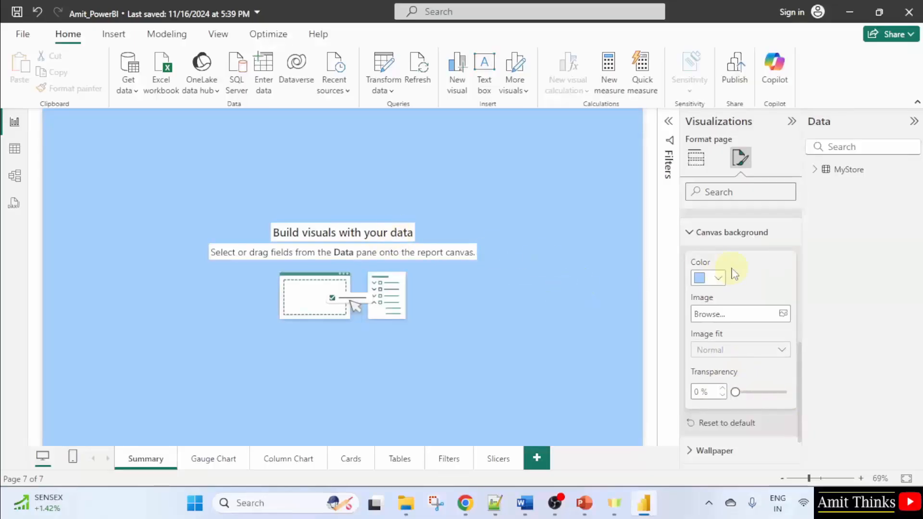
{"action": "left_click", "coordinate": [719, 279]}
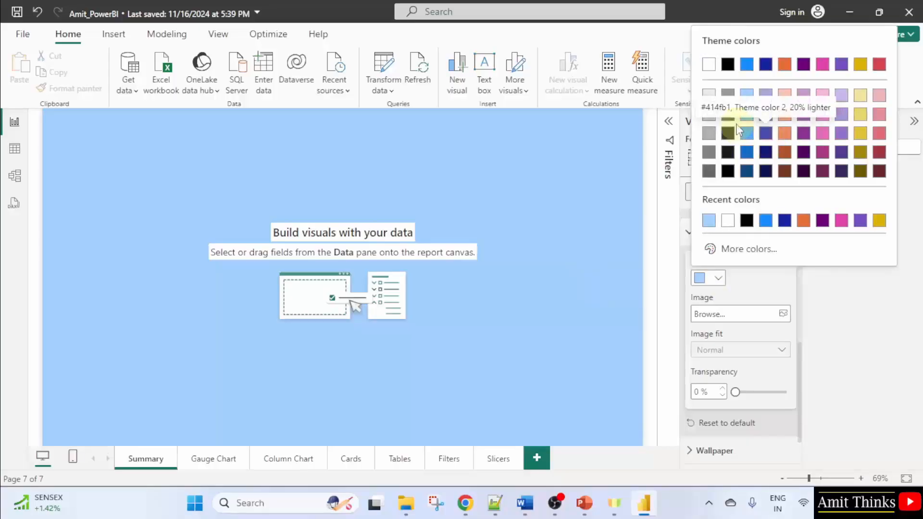
{"action": "left_click", "coordinate": [709, 96]}
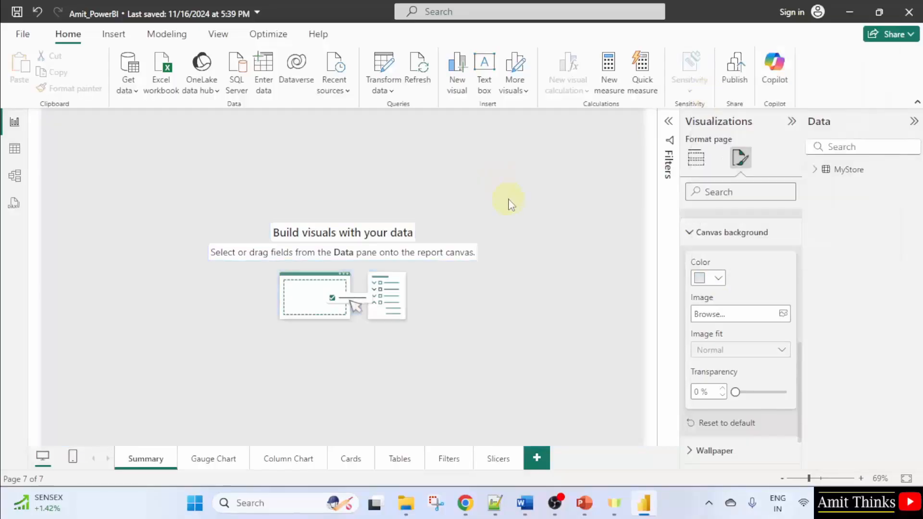
Insert a text box stretched across the top of the page and enter the title My Supermart Report
{"action": "scroll", "coordinate": [759, 370], "scroll_direction": "up", "scroll_amount": 5}
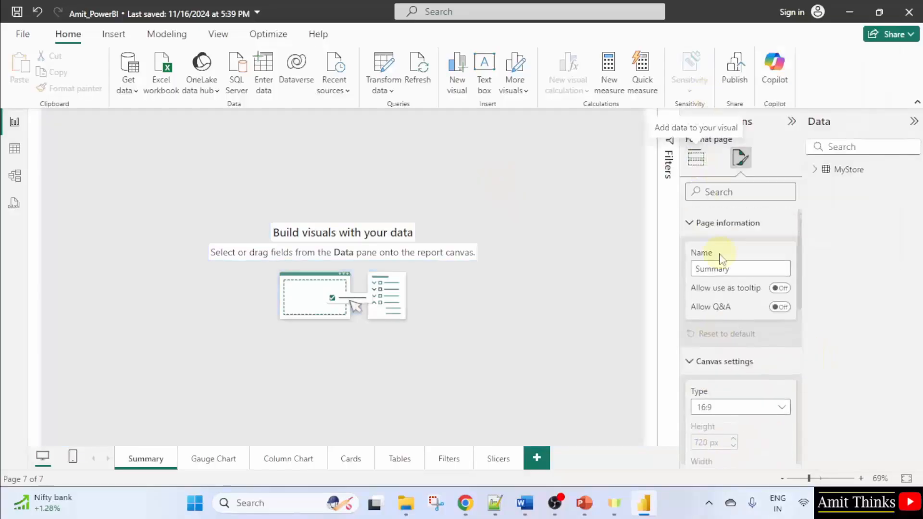
{"action": "left_click", "coordinate": [697, 158]}
{"action": "left_click", "coordinate": [485, 79]}
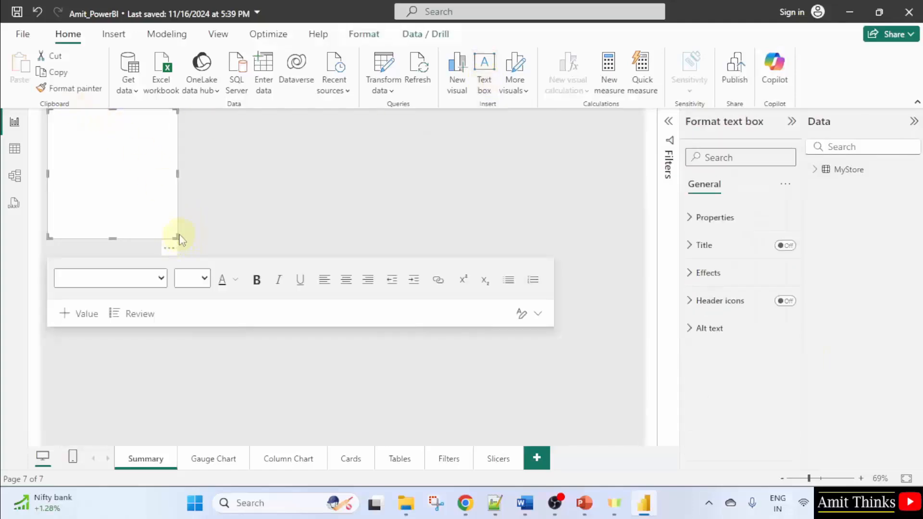
{"action": "left_click_drag", "start_coordinate": [177, 241], "coordinate": [651, 152]}
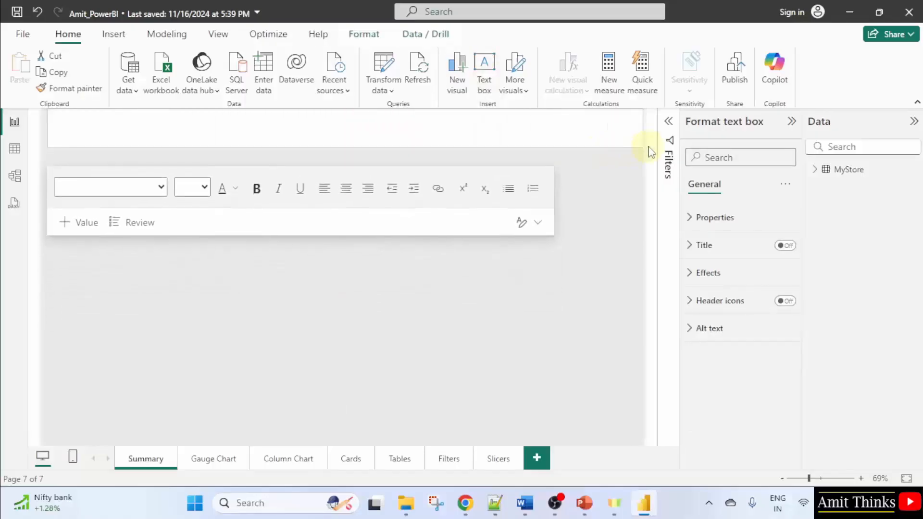
{"action": "left_click", "coordinate": [418, 128]}
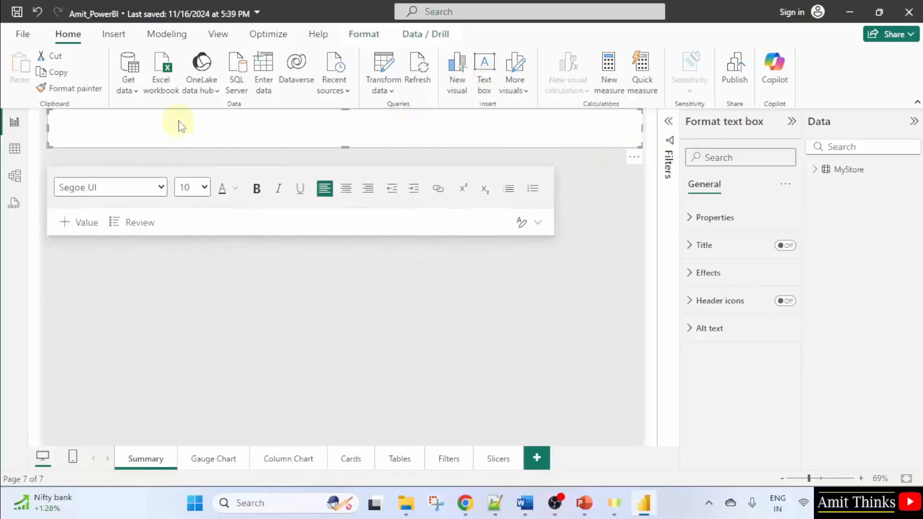
{"action": "type", "text": "My Supermart Report"}
Select the title text and set its font size to 40
{"action": "right_click", "coordinate": [83, 116]}
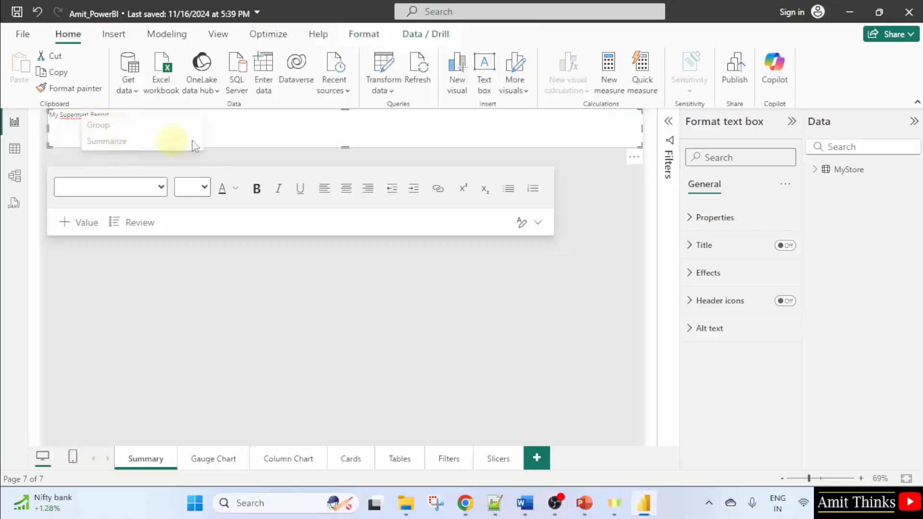
{"action": "left_click", "coordinate": [277, 132]}
{"action": "left_click_drag", "start_coordinate": [119, 114], "coordinate": [48, 115]}
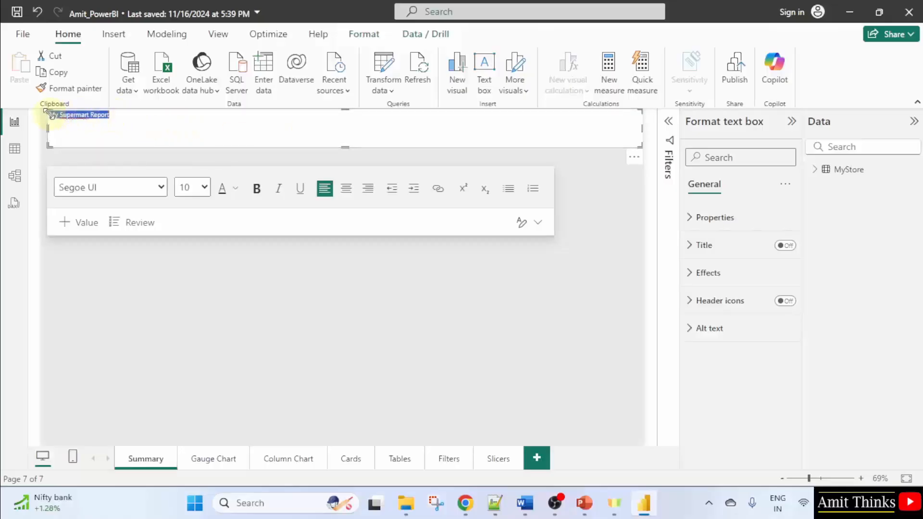
{"action": "left_click", "coordinate": [204, 188]}
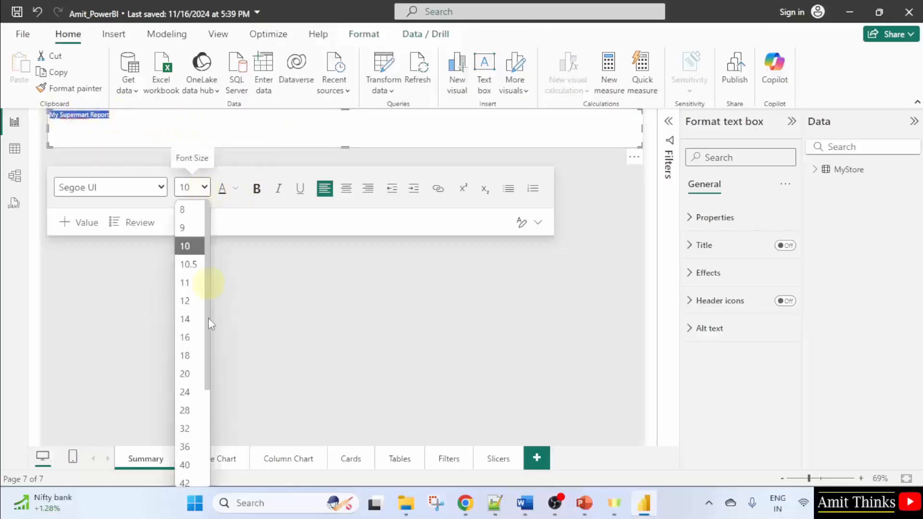
{"action": "left_click", "coordinate": [192, 463]}
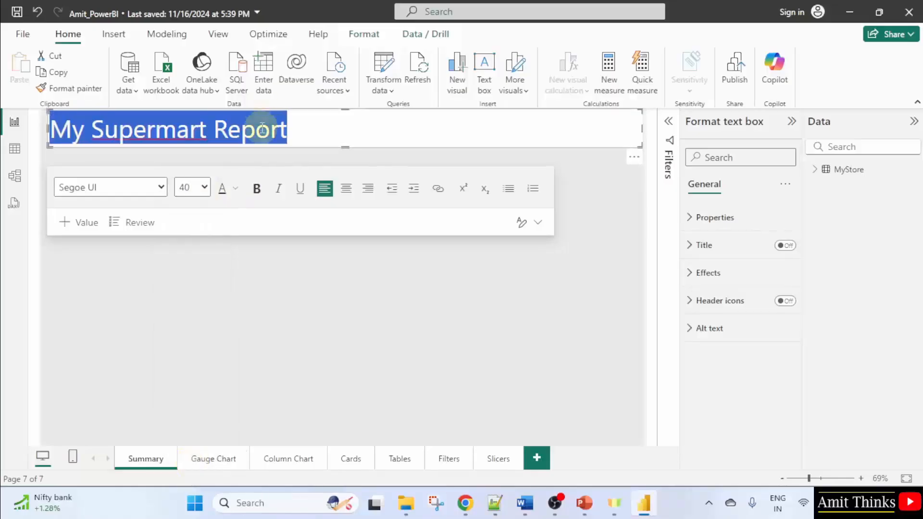
Change the title text to My Store Report
{"action": "left_click_drag", "start_coordinate": [307, 136], "coordinate": [67, 130]}
{"action": "left_click", "coordinate": [210, 130]}
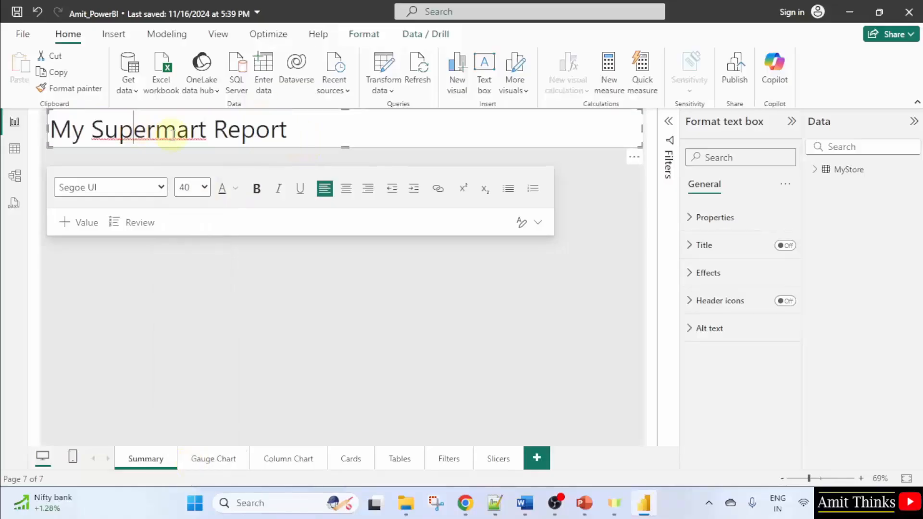
{"action": "key", "text": "BackSpace"}
{"action": "key", "text": "BackSpace"}
{"action": "key", "text": "BackSpace"}
{"action": "key", "text": "BackSpace"}
{"action": "key", "text": "BackSpace"}
{"action": "key", "text": "BackSpace"}
{"action": "key", "text": "BackSpace"}
{"action": "key", "text": "BackSpace"}
{"action": "key", "text": "BackSpace"}
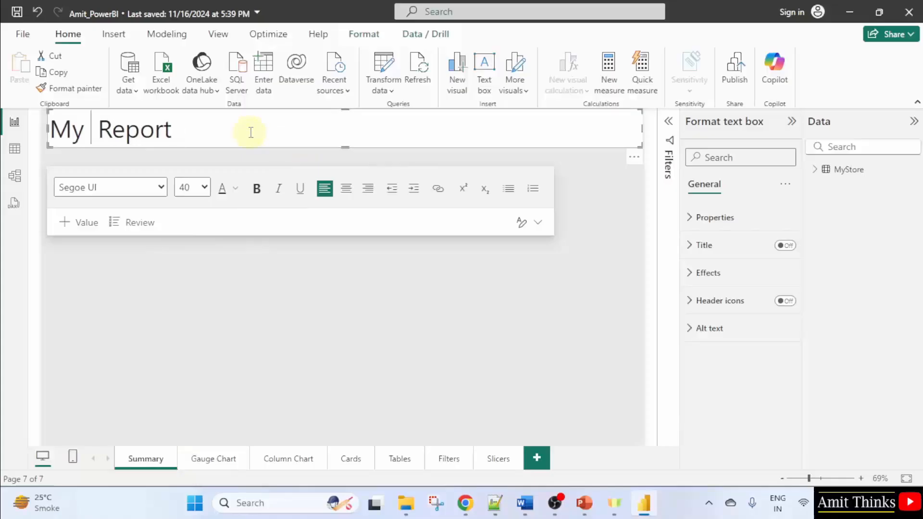
{"action": "type", "text": "Store"}
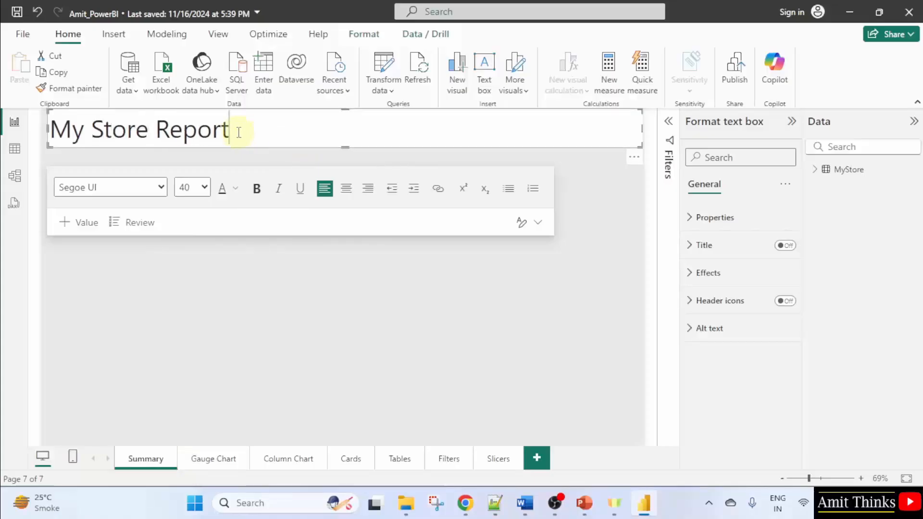
Center-align the My Store Report title within the text box
{"action": "triple_click", "coordinate": [238, 133]}
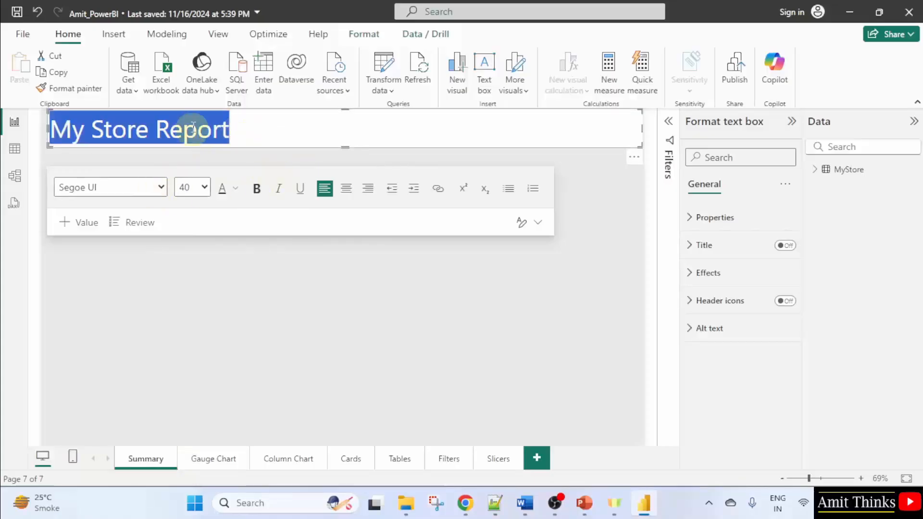
{"action": "left_click", "coordinate": [346, 189]}
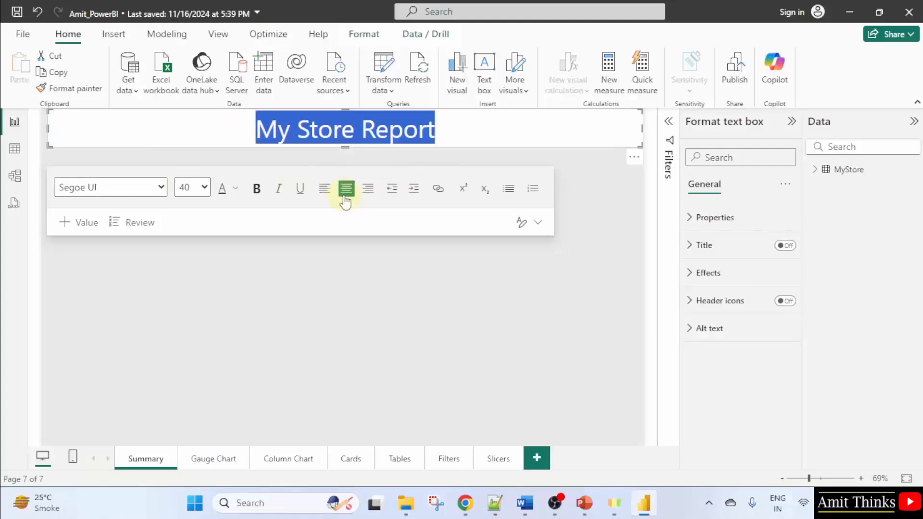
{"action": "left_click", "coordinate": [564, 161]}
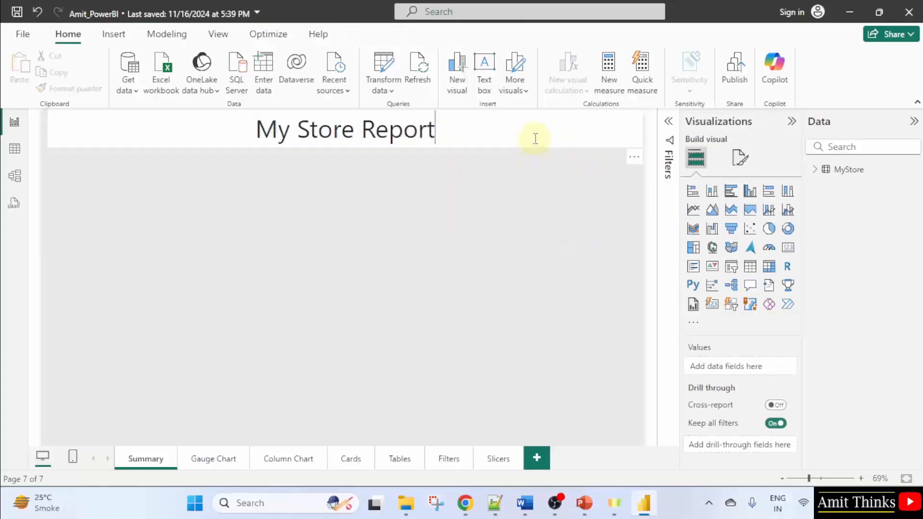
{"action": "left_click", "coordinate": [535, 139]}
{"action": "left_click", "coordinate": [613, 233]}
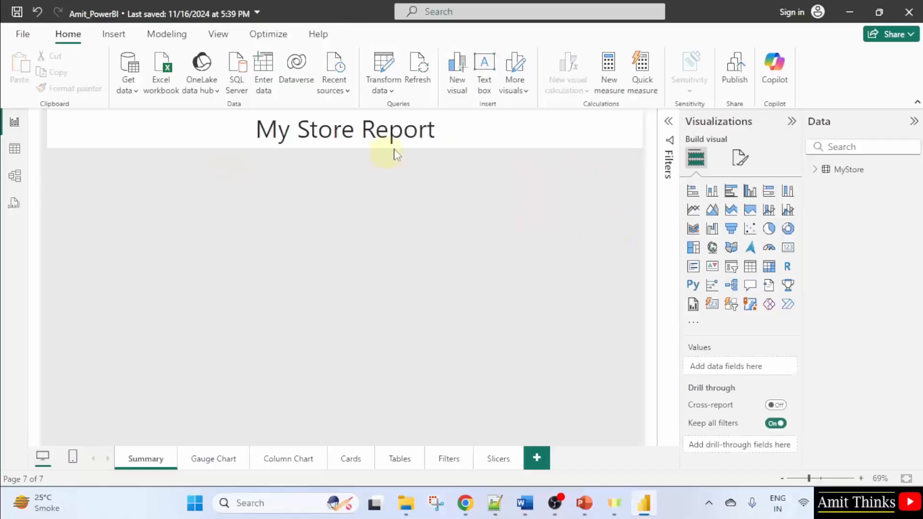
{"action": "left_click", "coordinate": [465, 140]}
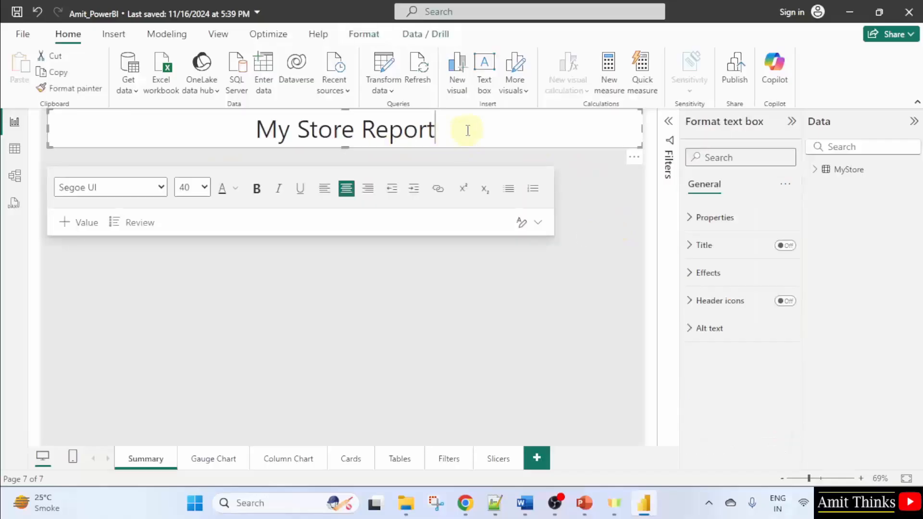
Insert a second text box below the title and resize it to about 590 wide by 465 high on the page's left side
{"action": "left_click", "coordinate": [491, 89]}
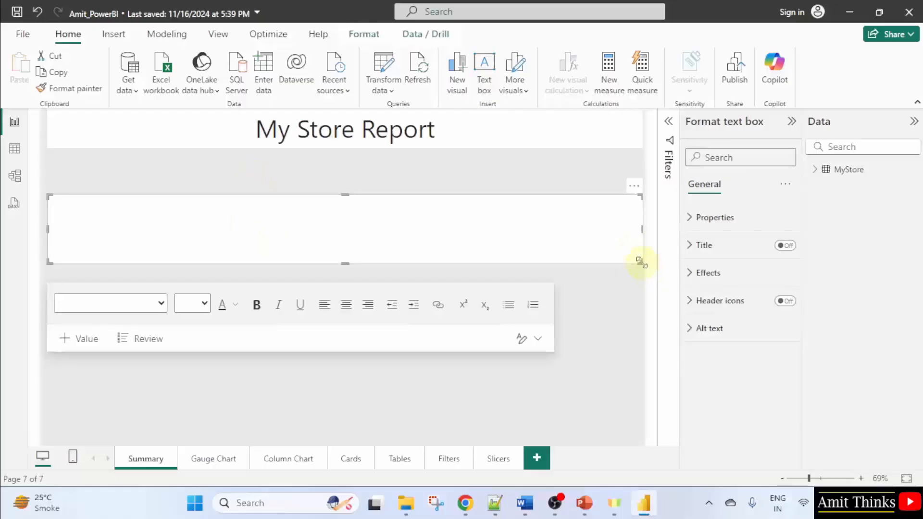
{"action": "left_click_drag", "start_coordinate": [640, 262], "coordinate": [324, 358]}
{"action": "left_click", "coordinate": [239, 269]}
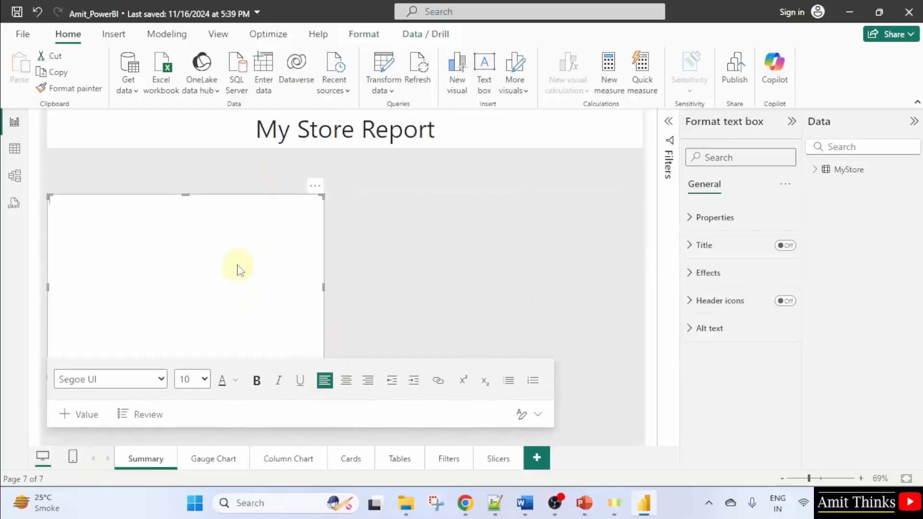
{"action": "left_click_drag", "start_coordinate": [192, 195], "coordinate": [189, 162]}
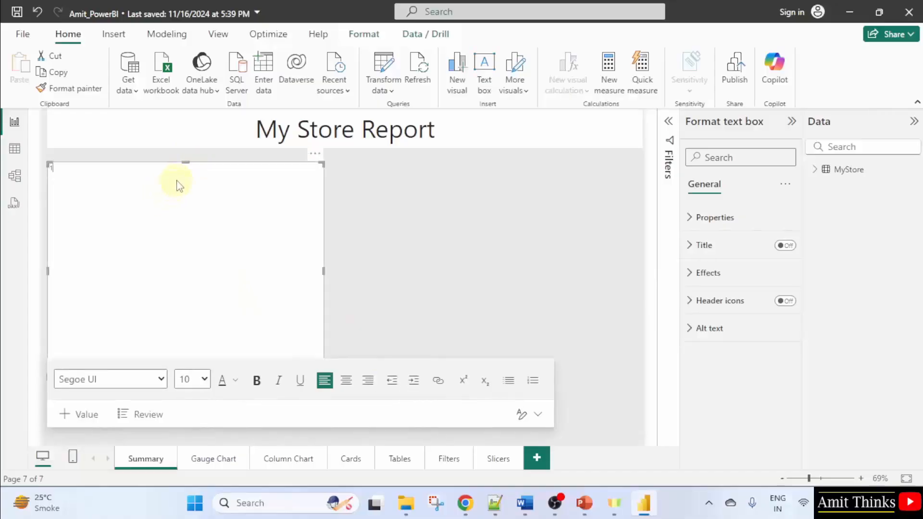
Set the new text box's font size to 32 and enter Gauge Chart and COlumn Chart on separate lines
{"action": "left_click", "coordinate": [191, 379]}
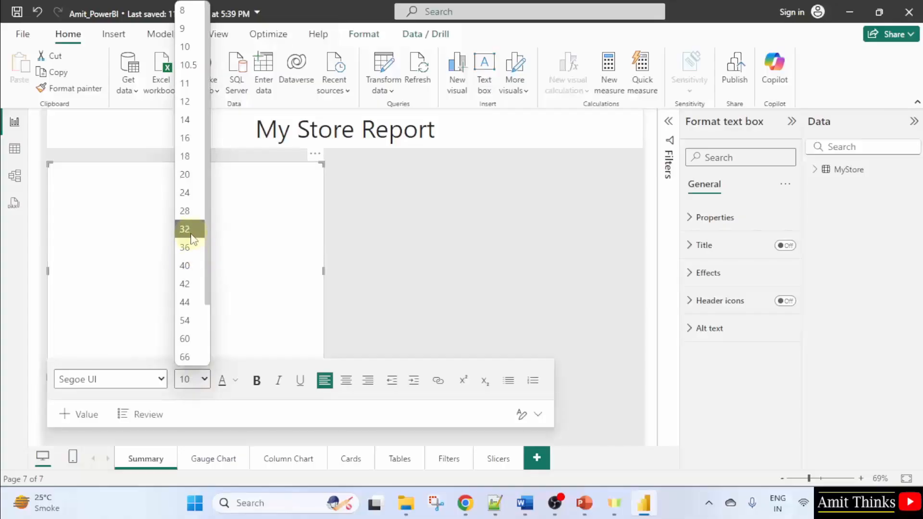
{"action": "left_click", "coordinate": [187, 229]}
{"action": "type", "text": "Gaug"}
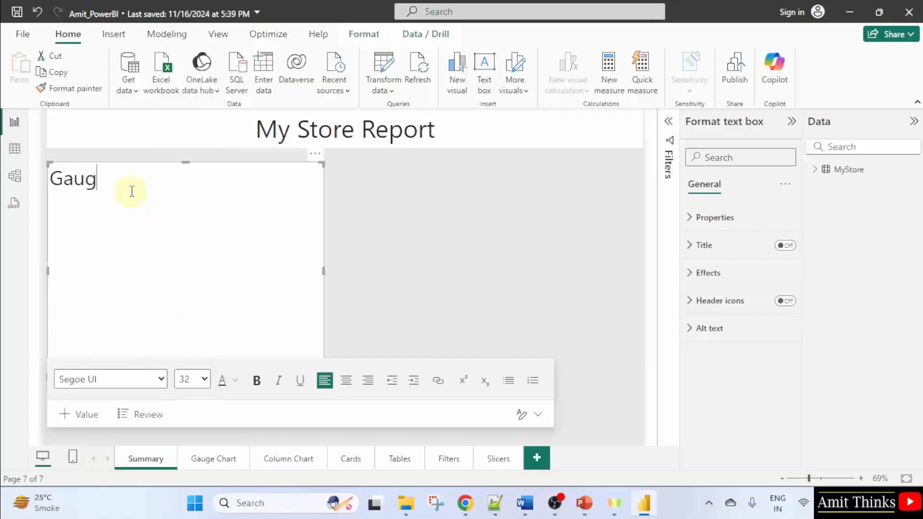
{"action": "type", "text": "e Chart"}
{"action": "key", "text": "Return"}
{"action": "type", "text": "COlum"}
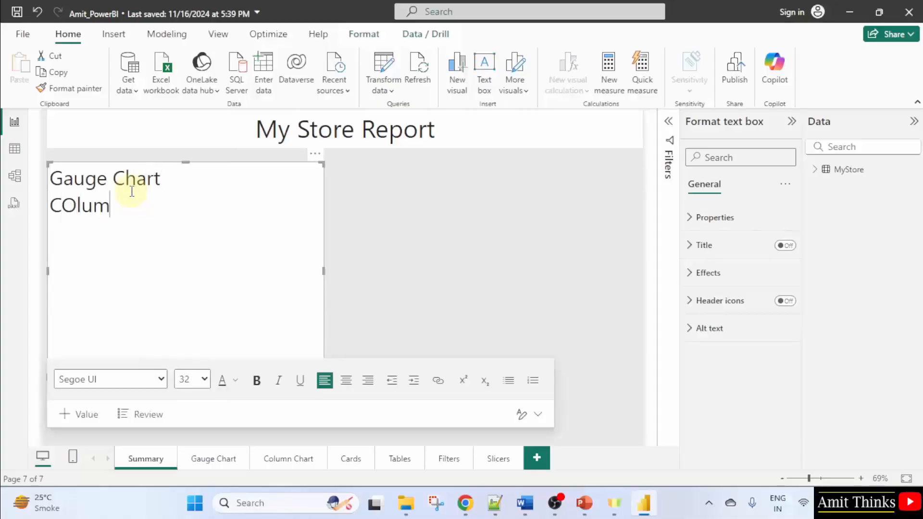
{"action": "type", "text": "n Chart"}
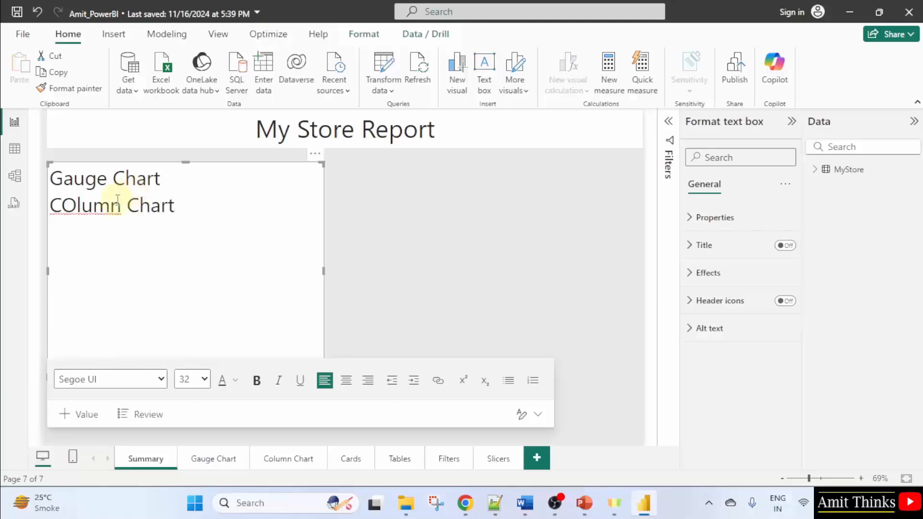
Correct the second line to Column Chart and add Cards, Tables, Filters and Slicers as further lines
{"action": "left_click", "coordinate": [63, 206]}
{"action": "key", "text": "Delete"}
{"action": "type", "text": "o"}
{"action": "key", "text": "End"}
{"action": "key", "text": "Return"}
{"action": "type", "text": "Cards"}
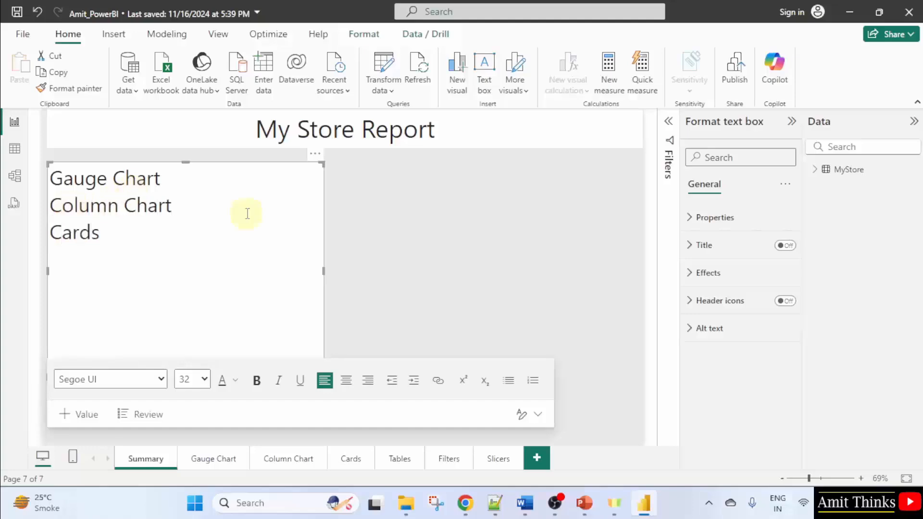
{"action": "key", "text": "Return"}
{"action": "type", "text": "Tables "}
{"action": "type", "text": "Fi"}
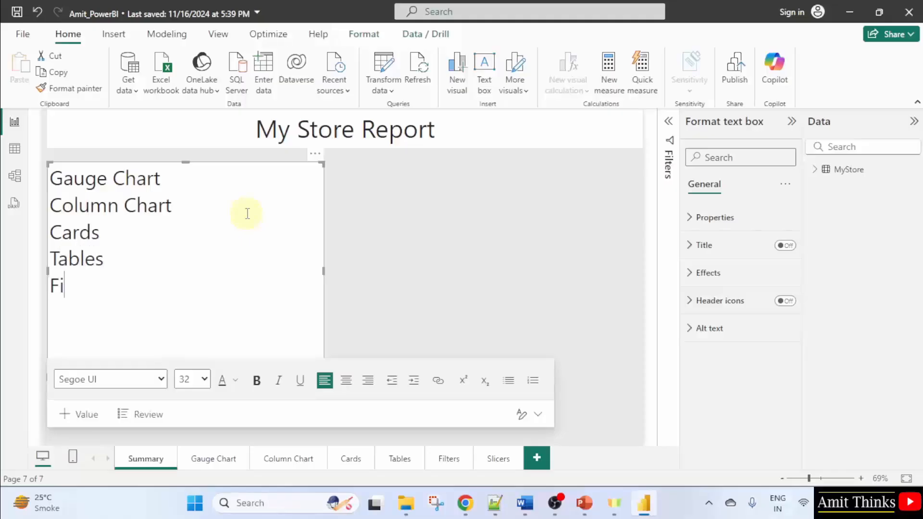
{"action": "type", "text": "lters "}
{"action": "type", "text": "Slicers"}
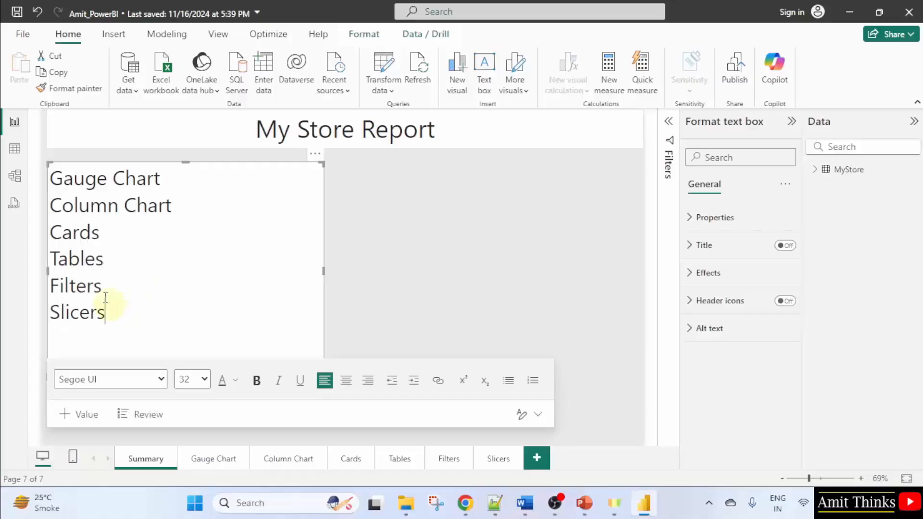
Give the page-list text box a light blue background colour
{"action": "left_click_drag", "start_coordinate": [111, 311], "coordinate": [48, 168]}
{"action": "left_click", "coordinate": [197, 290]}
{"action": "left_click", "coordinate": [419, 202]}
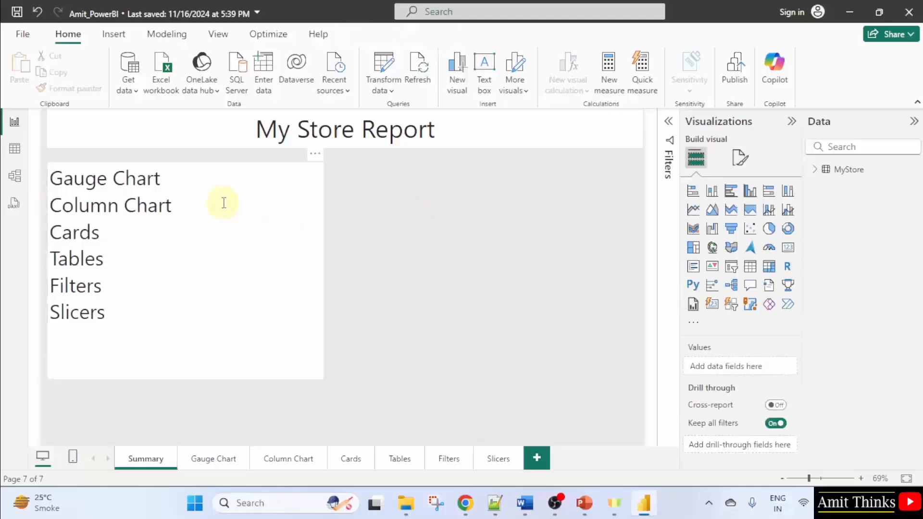
{"action": "left_click", "coordinate": [241, 189]}
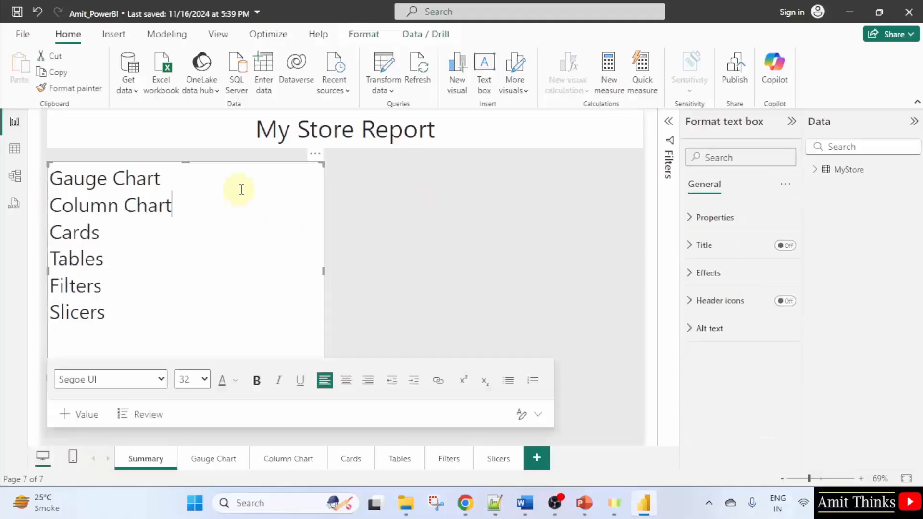
{"action": "left_click", "coordinate": [718, 220]}
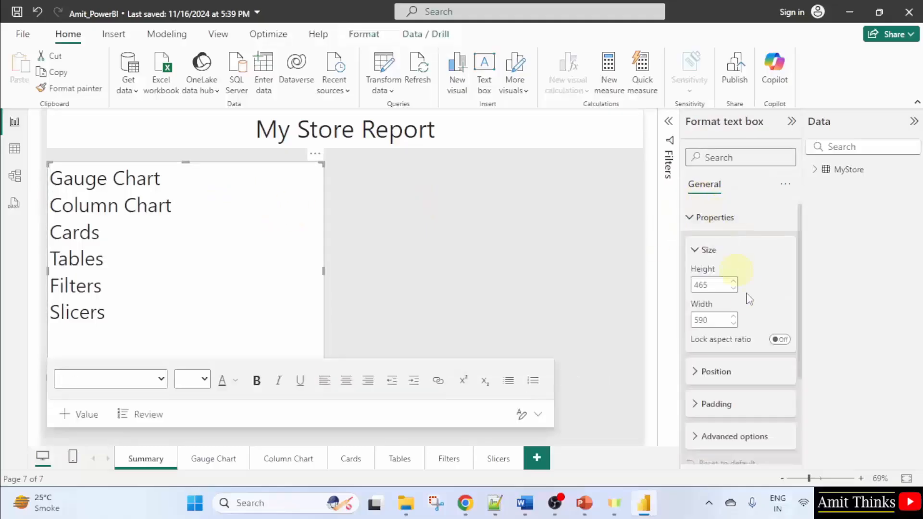
{"action": "scroll", "coordinate": [750, 352], "scroll_direction": "down", "scroll_amount": 2}
{"action": "left_click", "coordinate": [737, 318]}
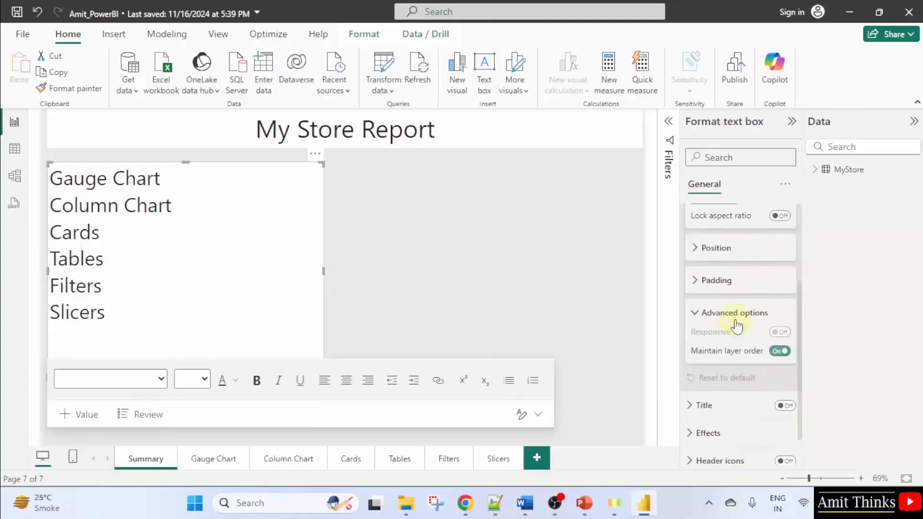
{"action": "left_click", "coordinate": [739, 320]}
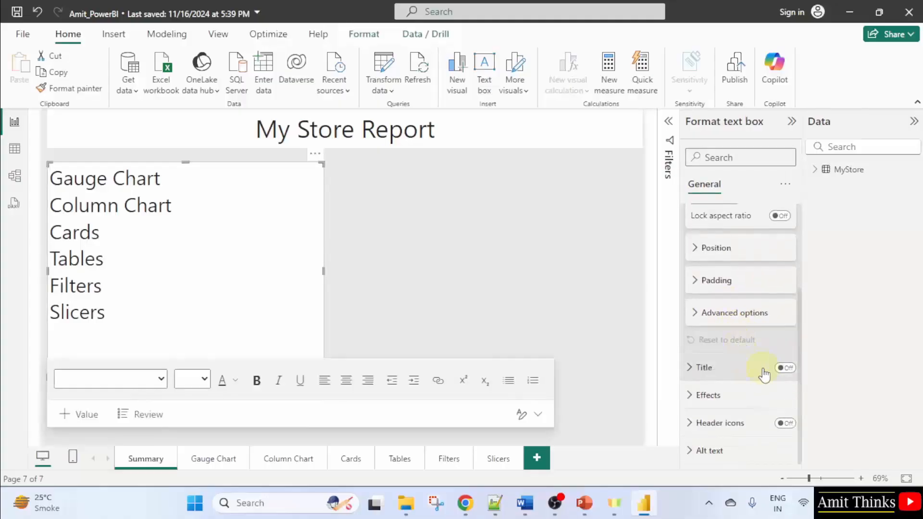
{"action": "left_click", "coordinate": [734, 393]}
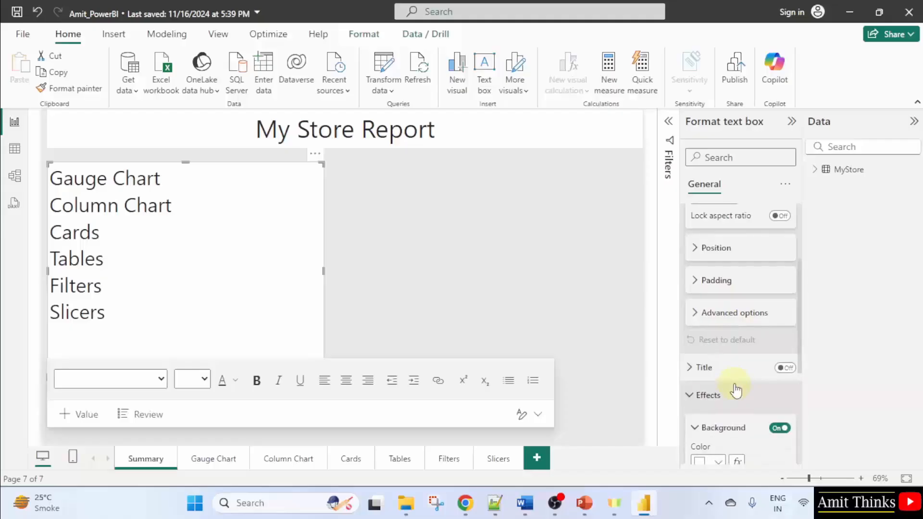
{"action": "scroll", "coordinate": [733, 391], "scroll_direction": "down", "scroll_amount": 3}
{"action": "left_click", "coordinate": [719, 328]}
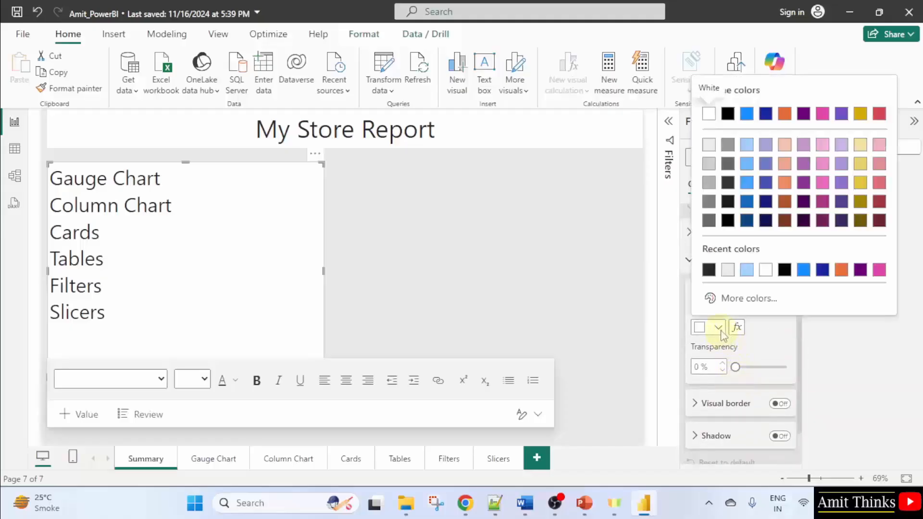
{"action": "left_click", "coordinate": [747, 145]}
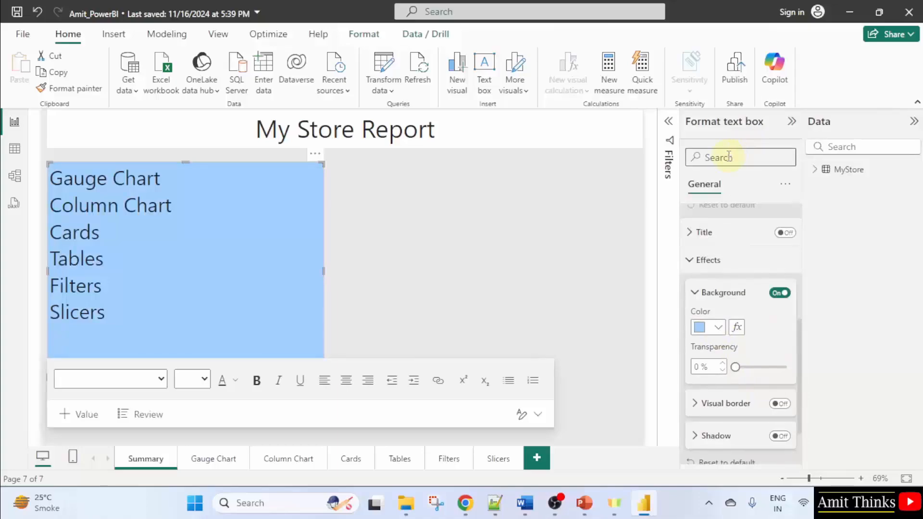
{"action": "mouse_move", "coordinate": [737, 367]}
{"action": "left_mouse_down"}
{"action": "mouse_move", "coordinate": [783, 367]}
{"action": "mouse_move", "coordinate": [728, 370]}
{"action": "left_mouse_up"}
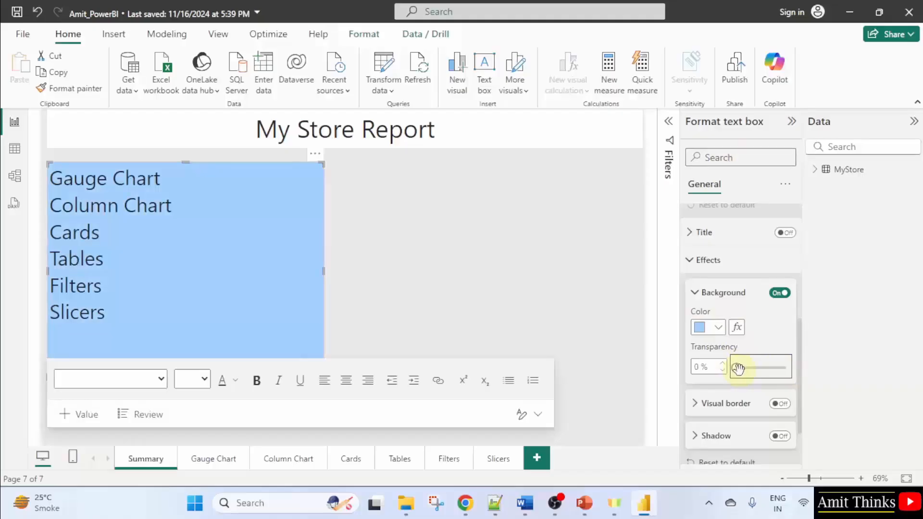
{"action": "scroll", "coordinate": [738, 374], "scroll_direction": "down", "scroll_amount": 2}
{"action": "scroll", "coordinate": [747, 390], "scroll_direction": "down", "scroll_amount": 2}
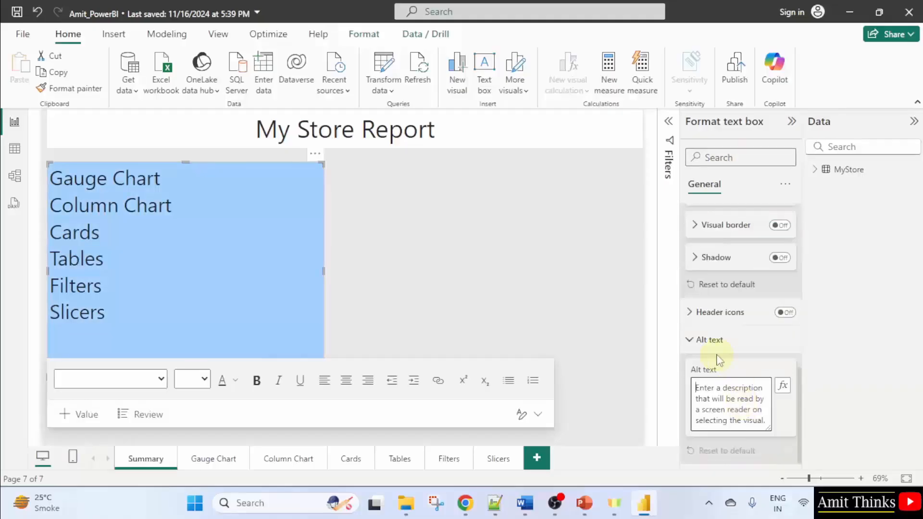
{"action": "scroll", "coordinate": [750, 366], "scroll_direction": "up", "scroll_amount": 5}
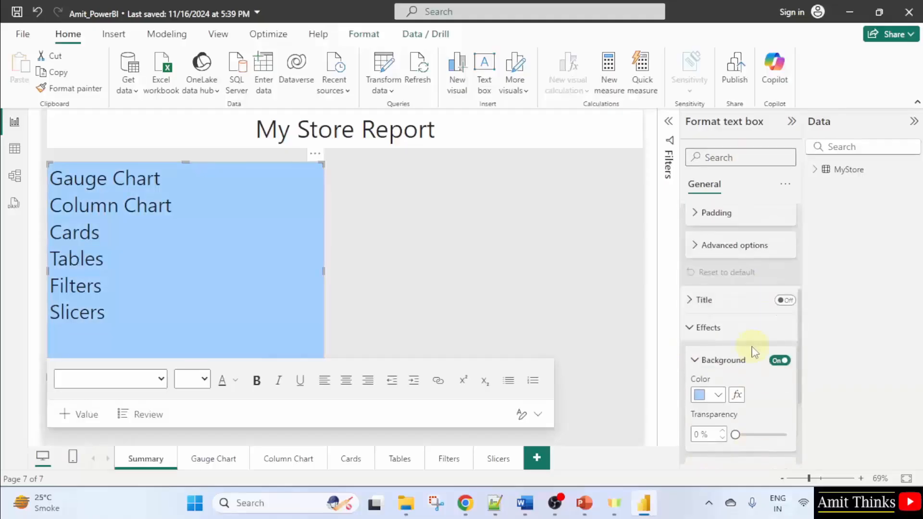
{"action": "scroll", "coordinate": [753, 353], "scroll_direction": "up", "scroll_amount": 5}
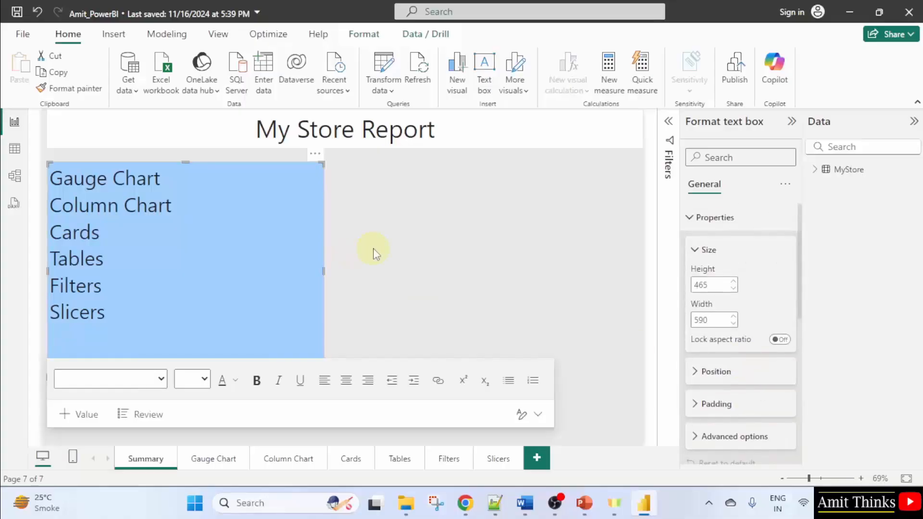
{"action": "left_click", "coordinate": [376, 254]}
{"action": "left_click", "coordinate": [140, 328]}
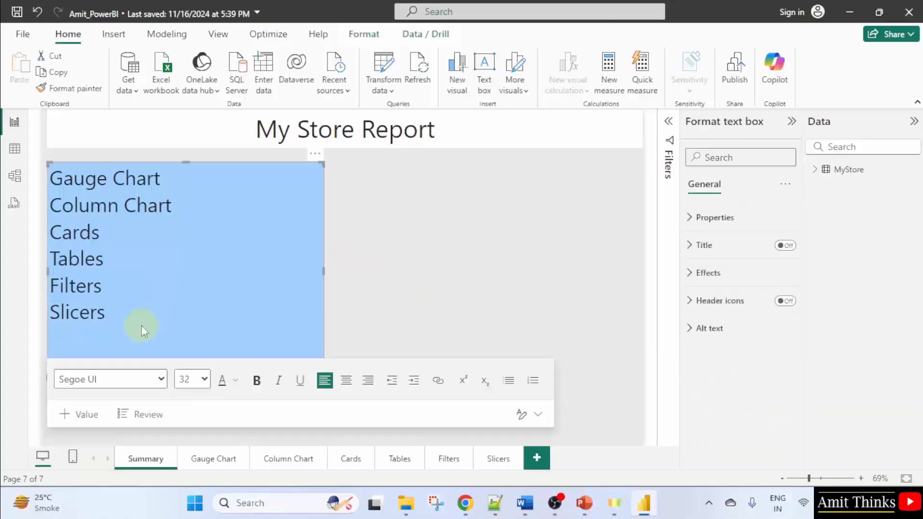
{"action": "left_click", "coordinate": [406, 224]}
Give the My Store Report title text box a dark blue background colour
{"action": "left_click", "coordinate": [510, 132]}
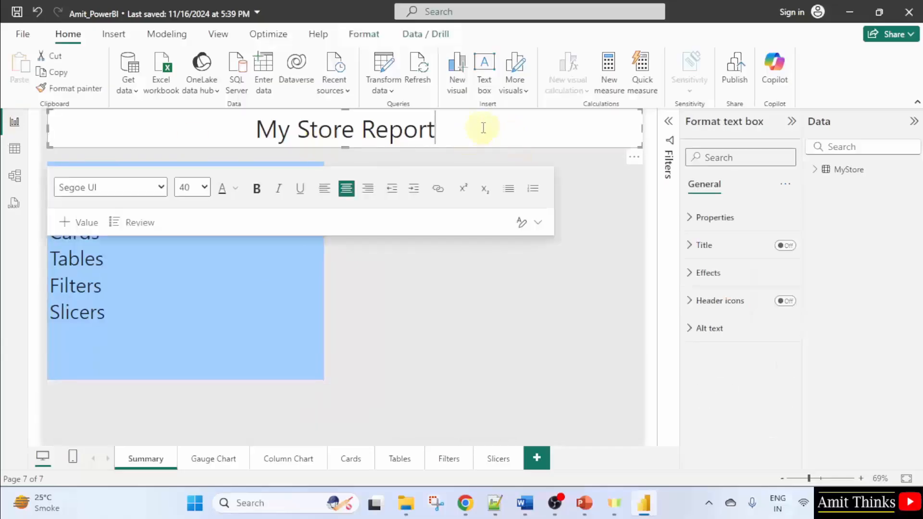
{"action": "left_click", "coordinate": [708, 272]}
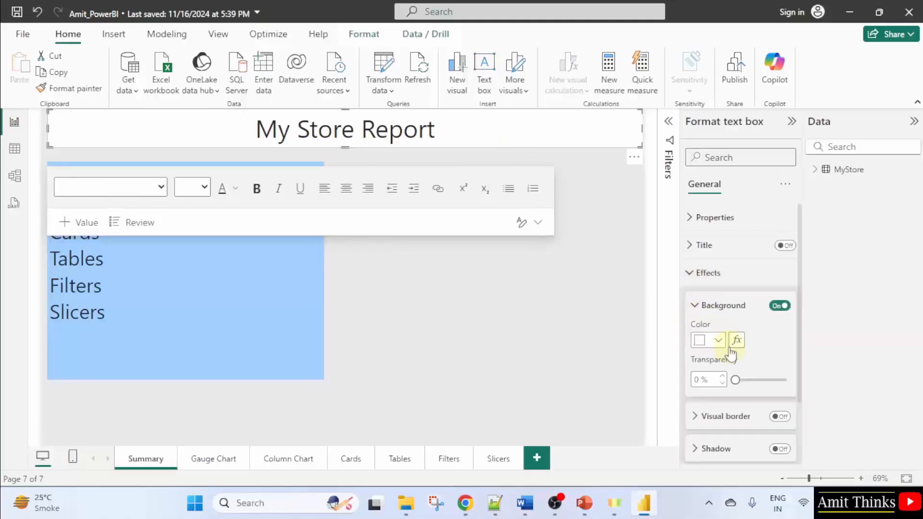
{"action": "left_click", "coordinate": [706, 339]}
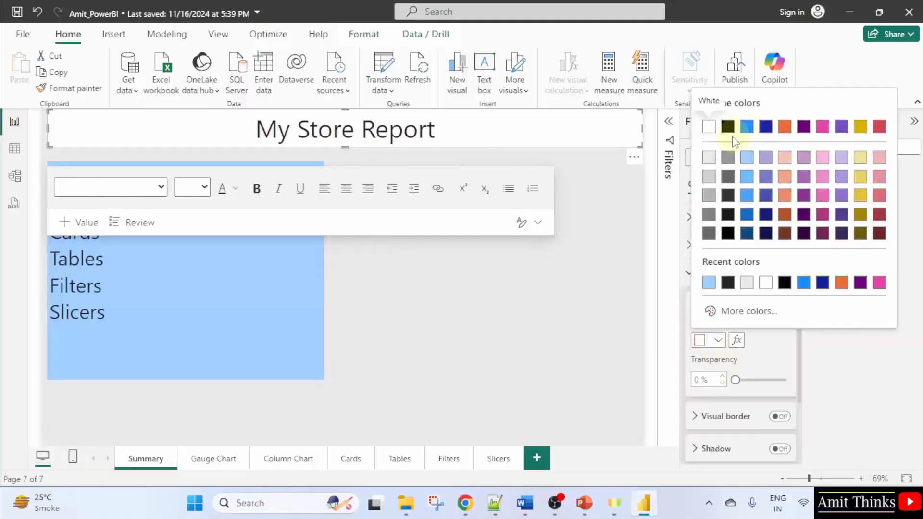
{"action": "left_click", "coordinate": [769, 134]}
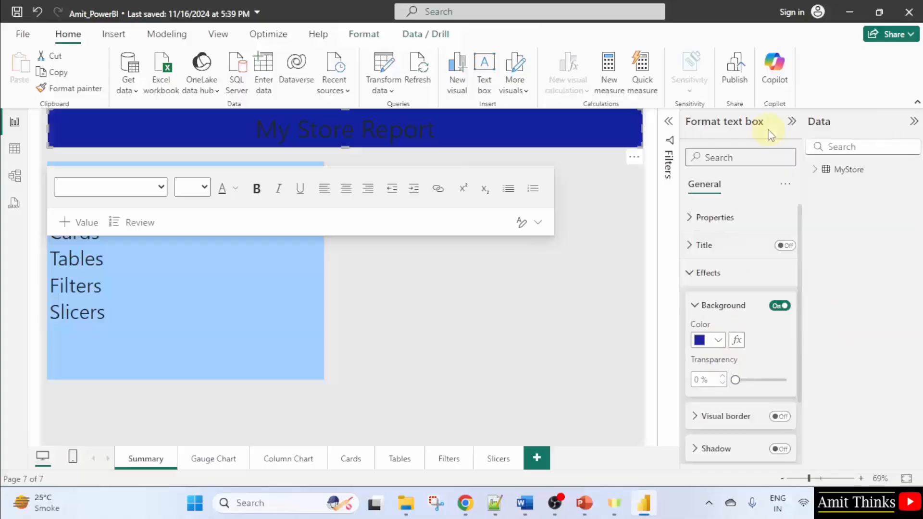
Set the title text's font colour to white
{"action": "triple_click", "coordinate": [385, 133]}
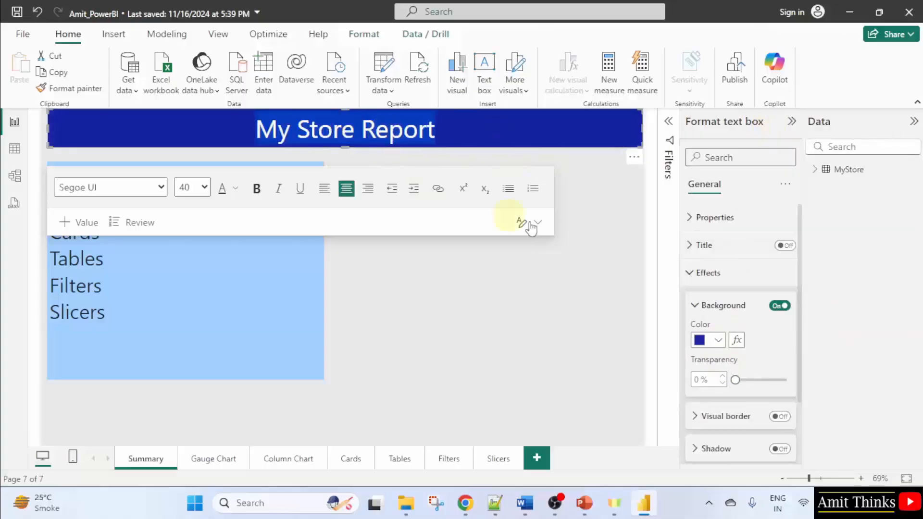
{"action": "left_click", "coordinate": [235, 189]}
{"action": "left_click", "coordinate": [250, 235]}
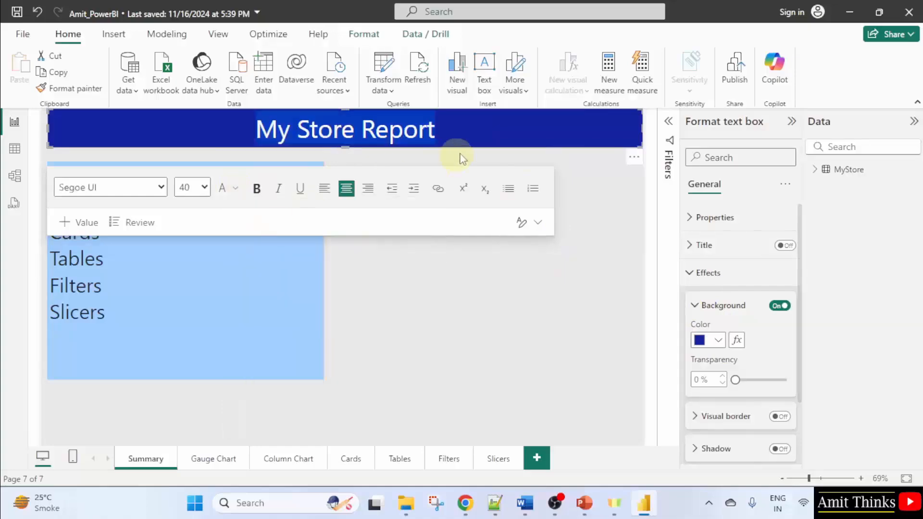
{"action": "left_click", "coordinate": [494, 297]}
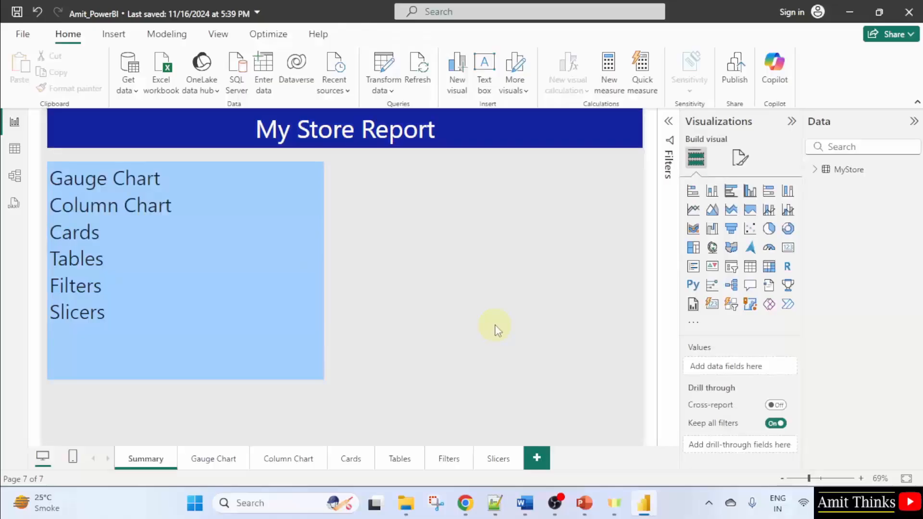
Browse through the report pages whose names are listed, then return to the Summary page
{"action": "left_click", "coordinate": [212, 469]}
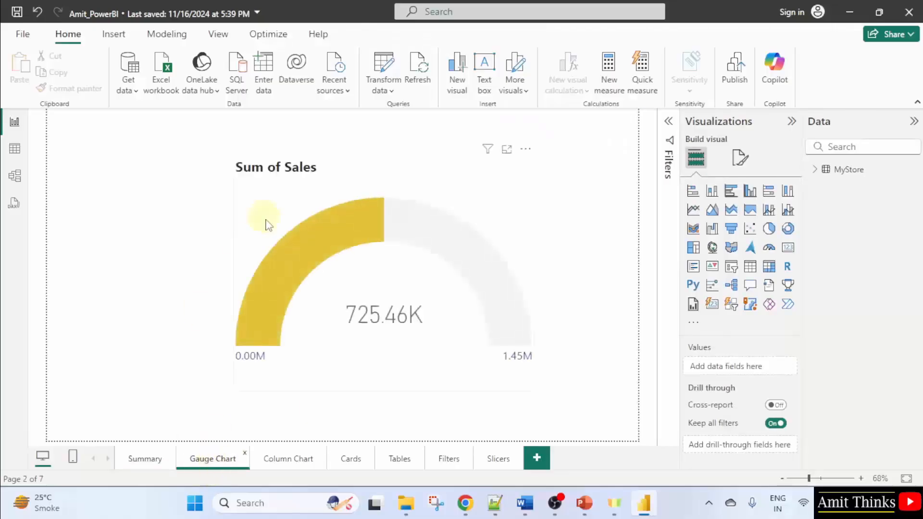
{"action": "left_click", "coordinate": [448, 461]}
{"action": "left_click", "coordinate": [498, 461]}
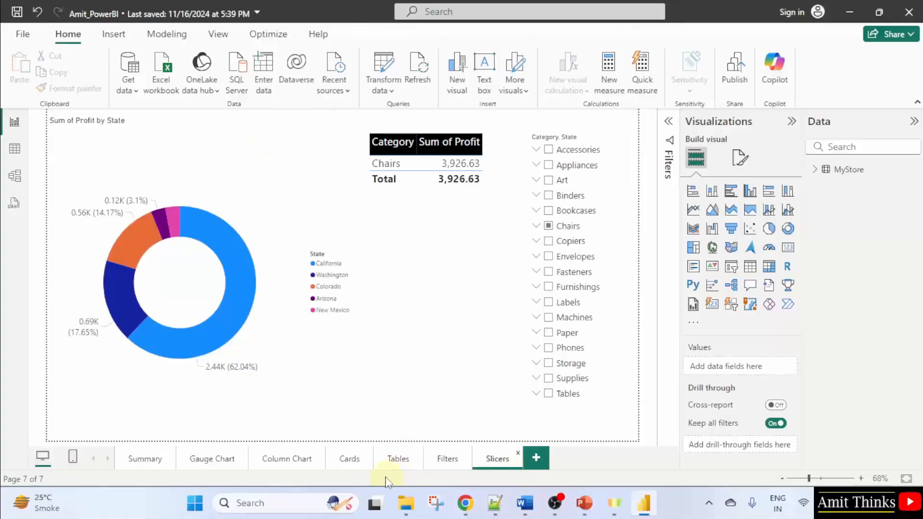
{"action": "left_click", "coordinate": [398, 461]}
{"action": "left_click", "coordinate": [350, 461]}
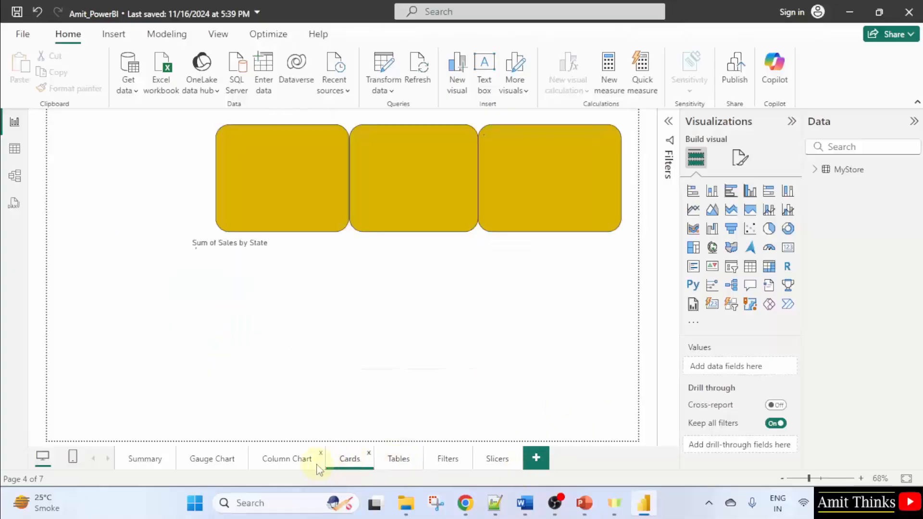
{"action": "left_click", "coordinate": [290, 462]}
{"action": "left_click", "coordinate": [206, 463]}
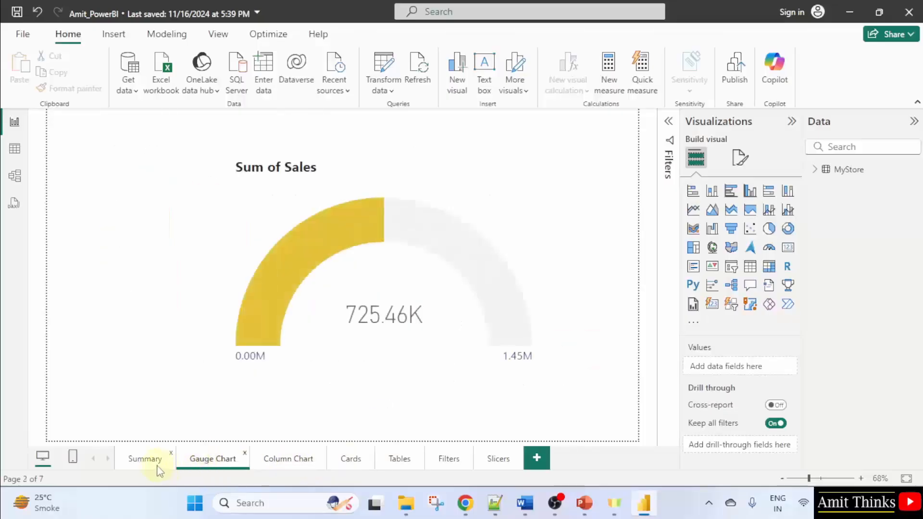
{"action": "left_click", "coordinate": [150, 463]}
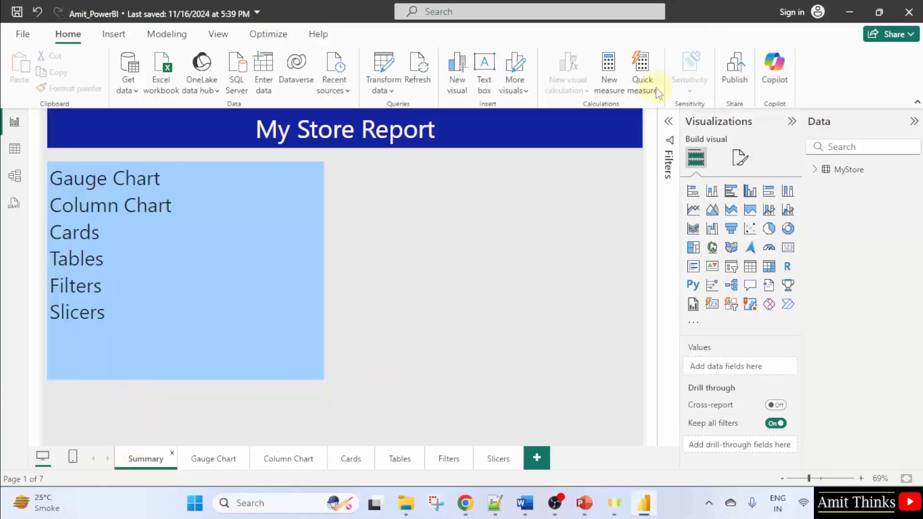
Start publishing the report to the Power BI service and save the pending changes
{"action": "left_click", "coordinate": [739, 82]}
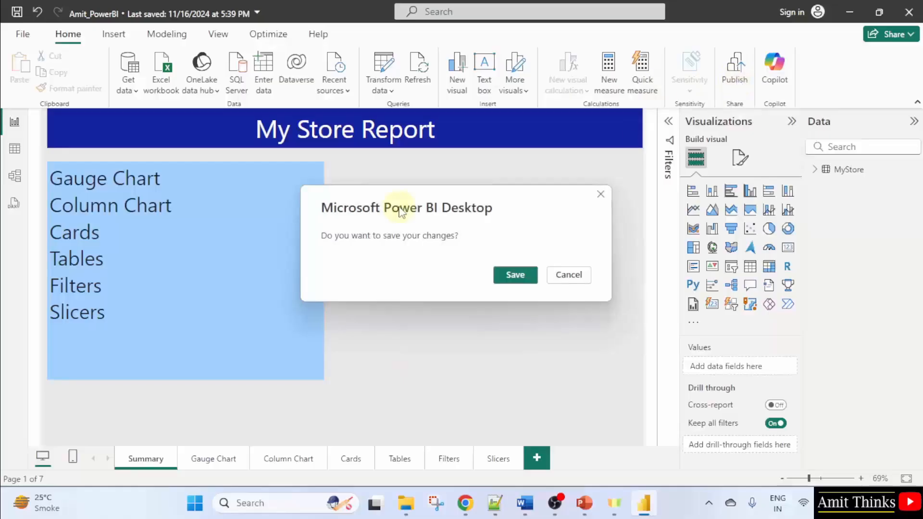
{"action": "left_click", "coordinate": [516, 276]}
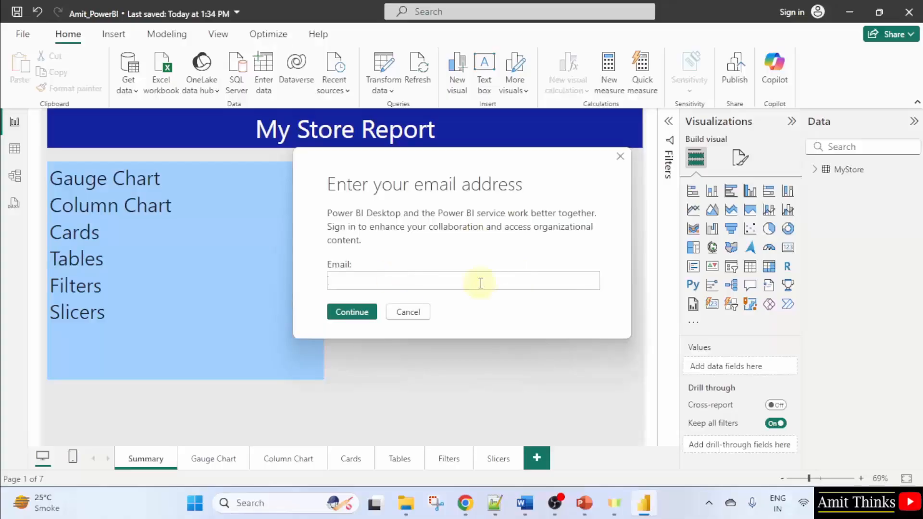
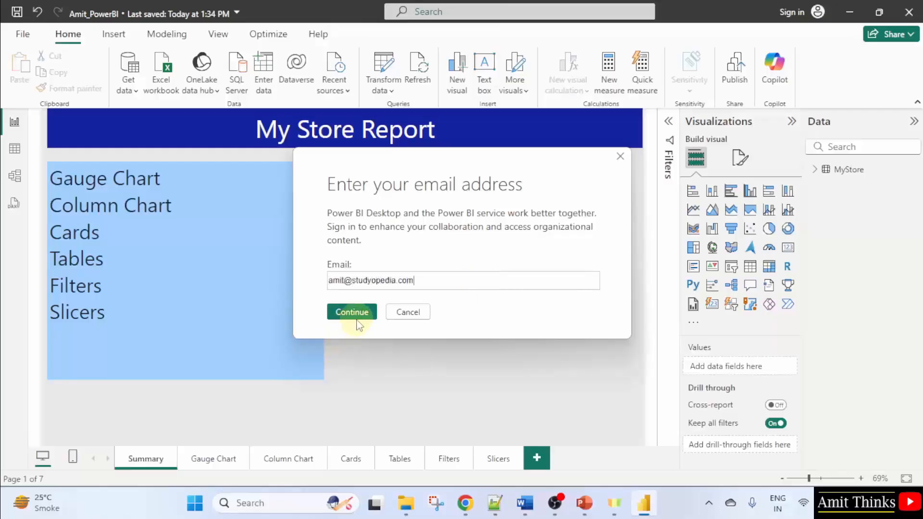
Enter the account e-mail address in the sign-in prompt and continue
{"action": "left_click", "coordinate": [357, 319]}
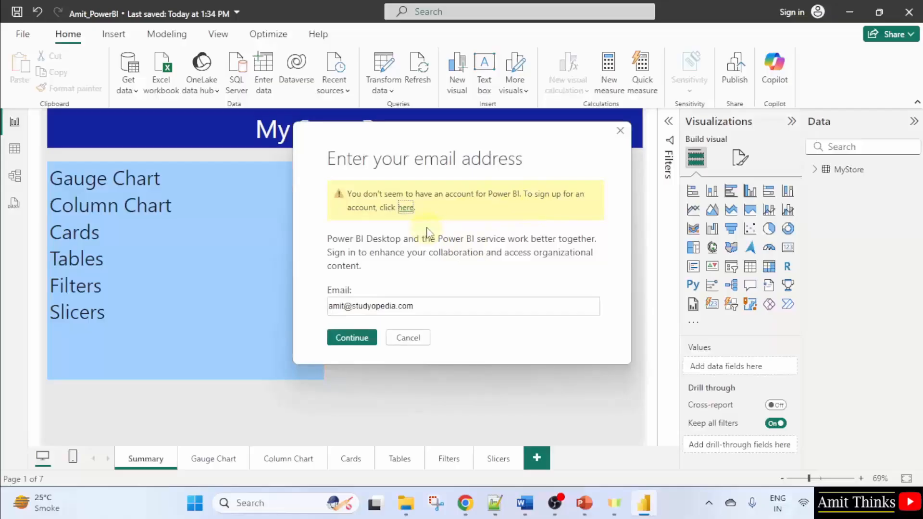
Open the sign-up link in the browser and state that the e-mail comes from an organization
{"action": "left_click", "coordinate": [405, 208]}
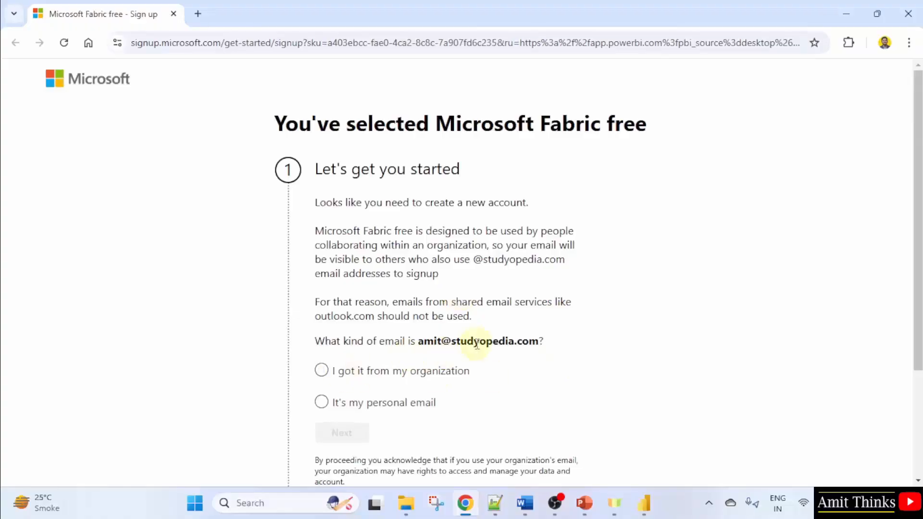
{"action": "left_click", "coordinate": [323, 376]}
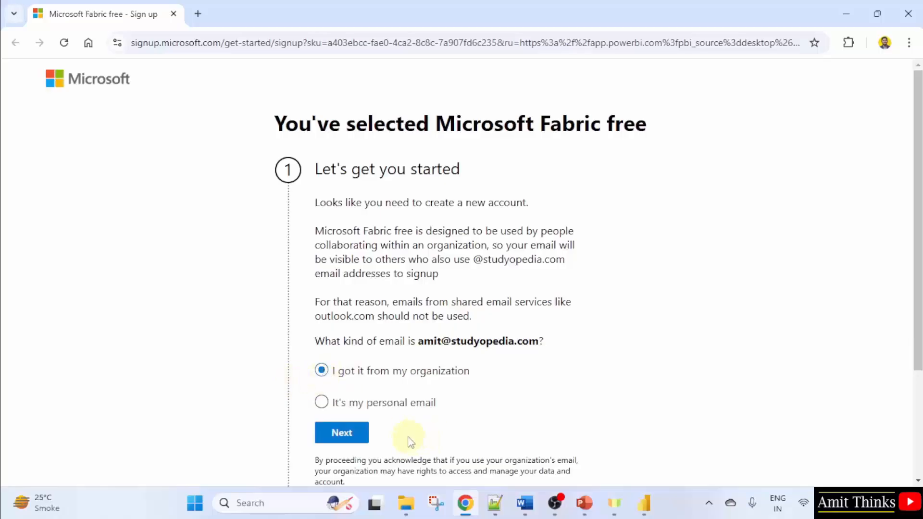
{"action": "left_click", "coordinate": [351, 436]}
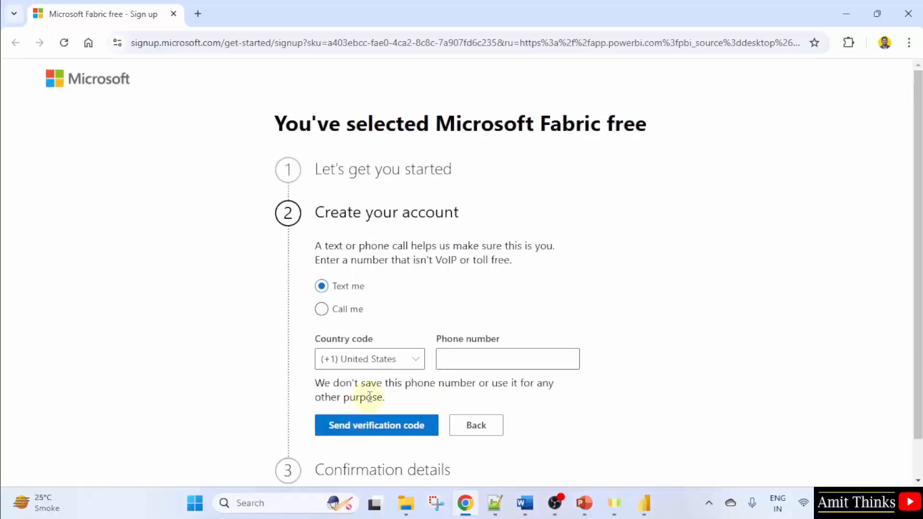
Choose the (+91) India country code, enter the phone number, and request a text verification code
{"action": "left_click", "coordinate": [406, 370]}
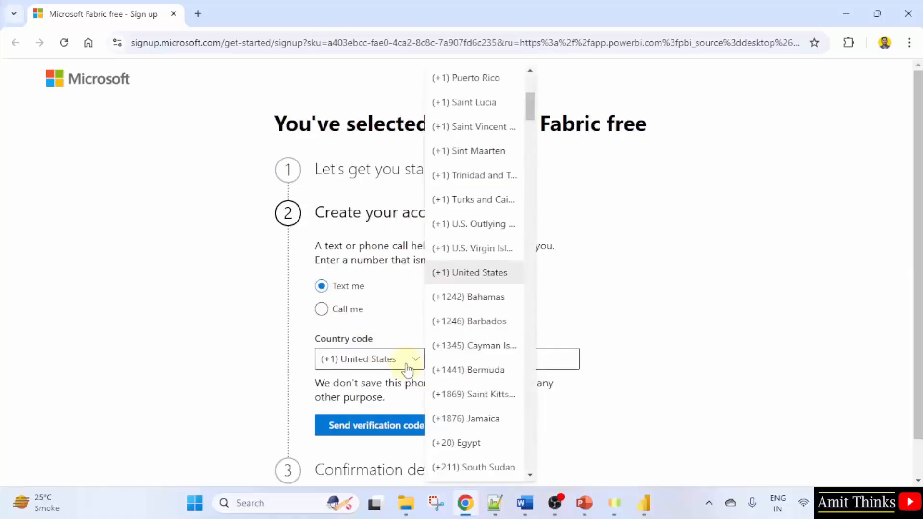
{"action": "scroll", "coordinate": [464, 351], "scroll_direction": "down", "scroll_amount": 10}
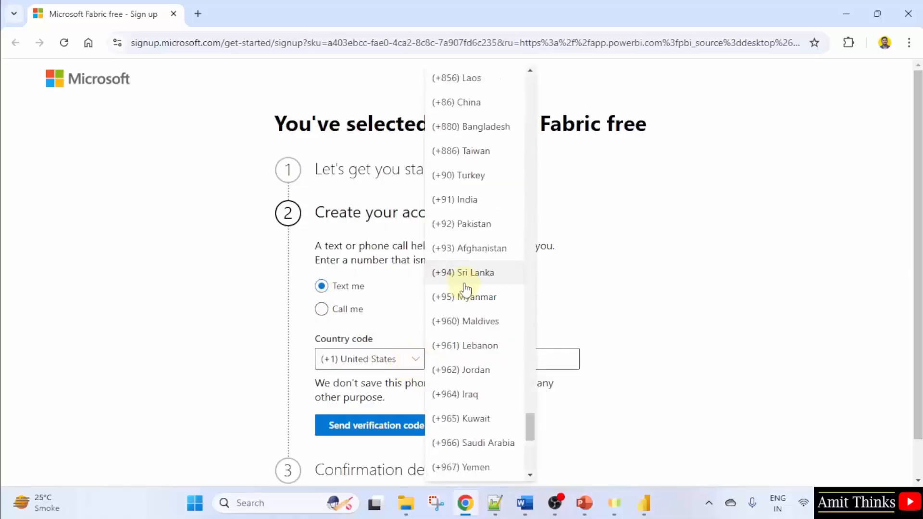
{"action": "left_click", "coordinate": [505, 209]}
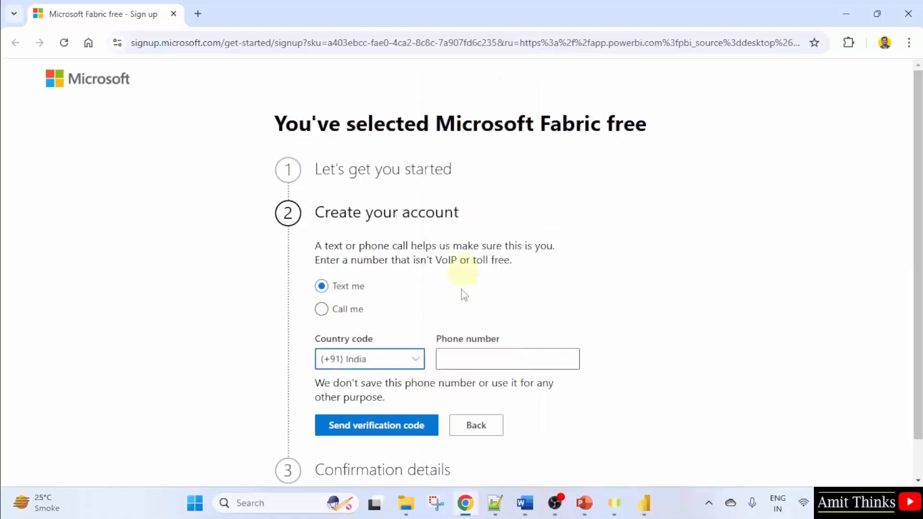
{"action": "left_click", "coordinate": [499, 356]}
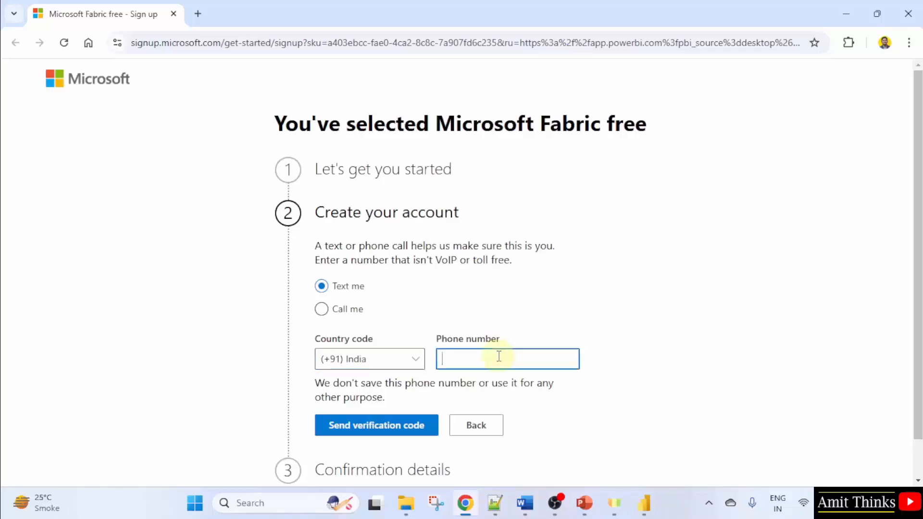
{"action": "type", "text": "99"}
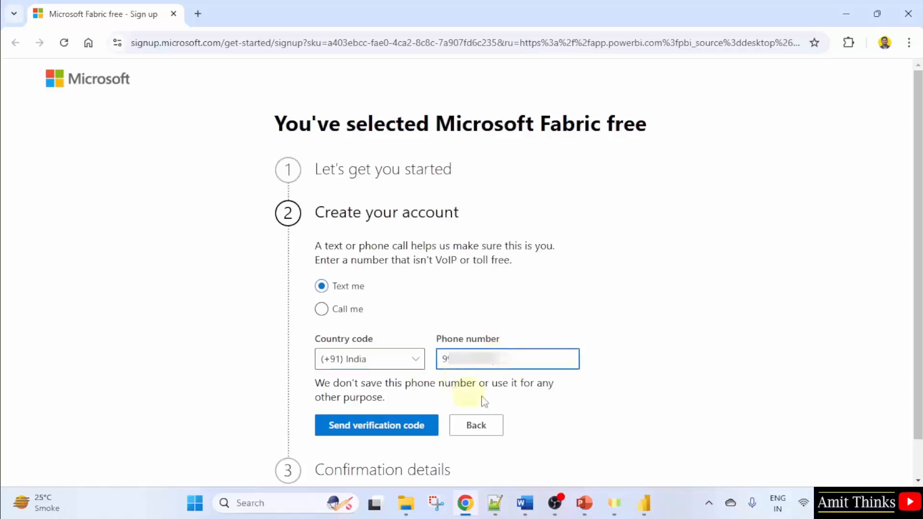
{"action": "left_click", "coordinate": [435, 388]}
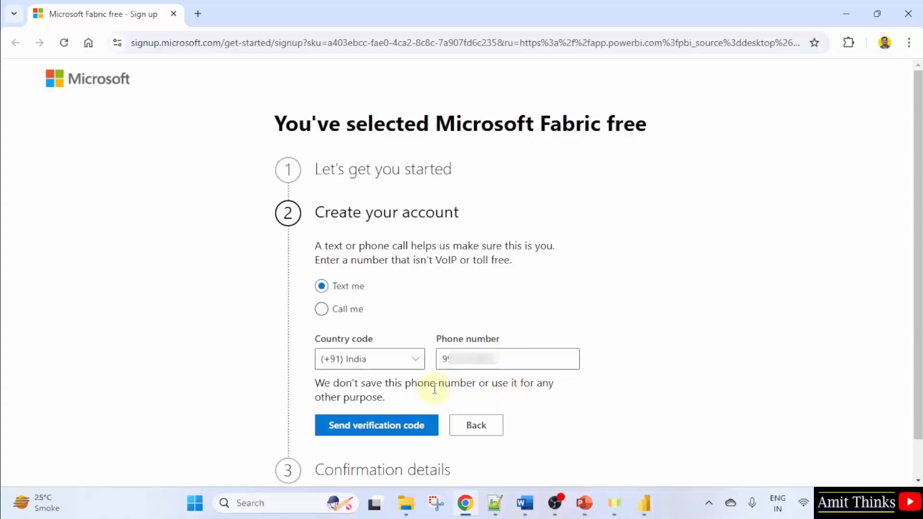
{"action": "left_click", "coordinate": [403, 435]}
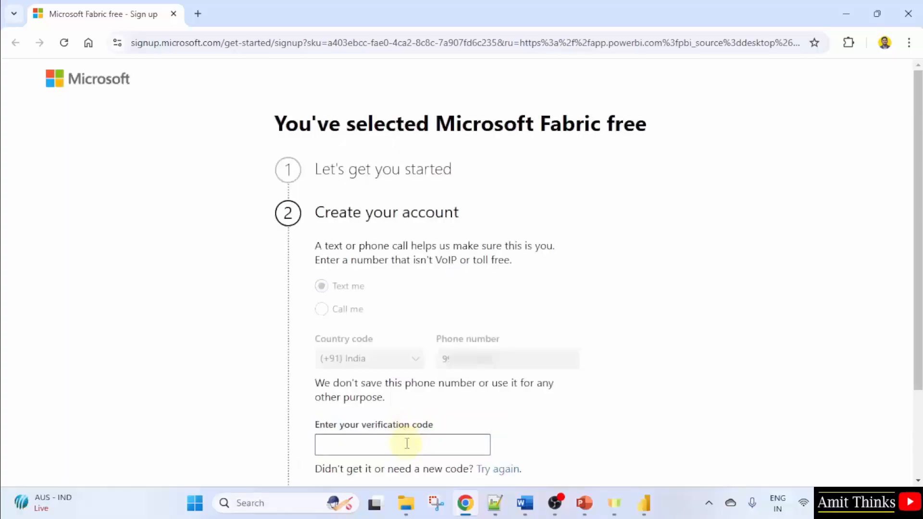
Enter the texted verification code and verify it
{"action": "left_click", "coordinate": [407, 443]}
{"action": "type", "text": "7"}
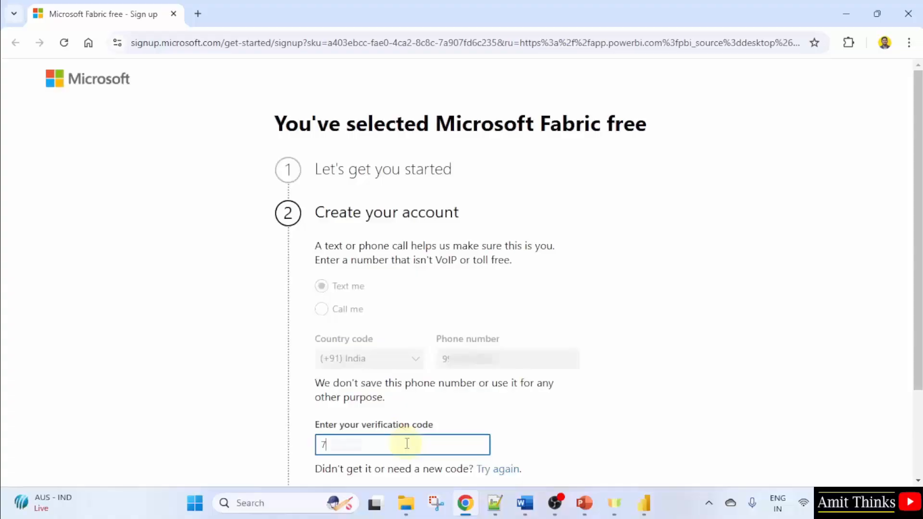
{"action": "type", "text": "3"}
{"action": "scroll", "coordinate": [410, 443], "scroll_direction": "down", "scroll_amount": 2}
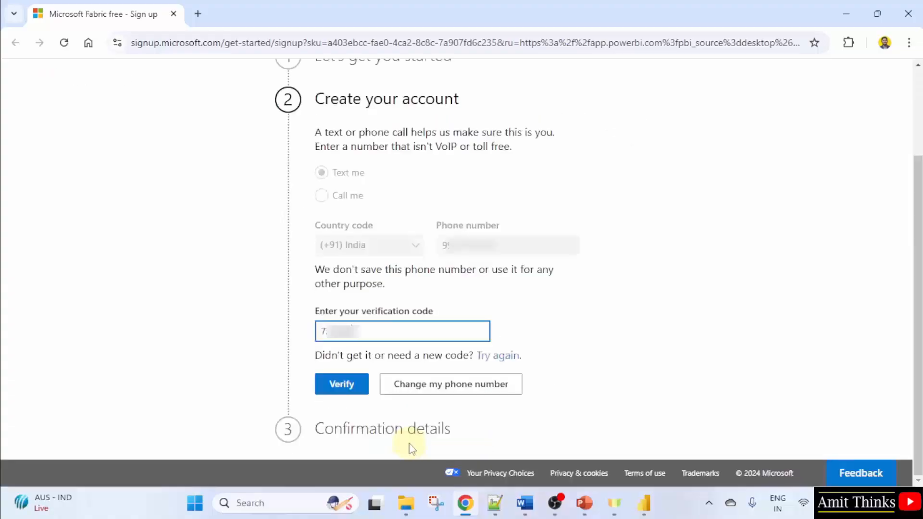
{"action": "left_click", "coordinate": [355, 394]}
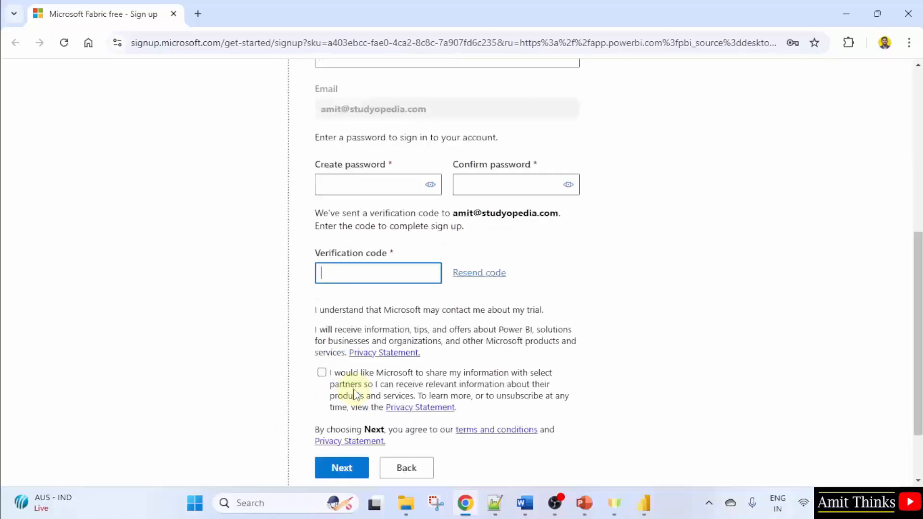
Create and confirm the account password, enter the e-mailed verification code, tick the partner-sharing option, and submit the form
{"action": "type", "text": "••••••"}
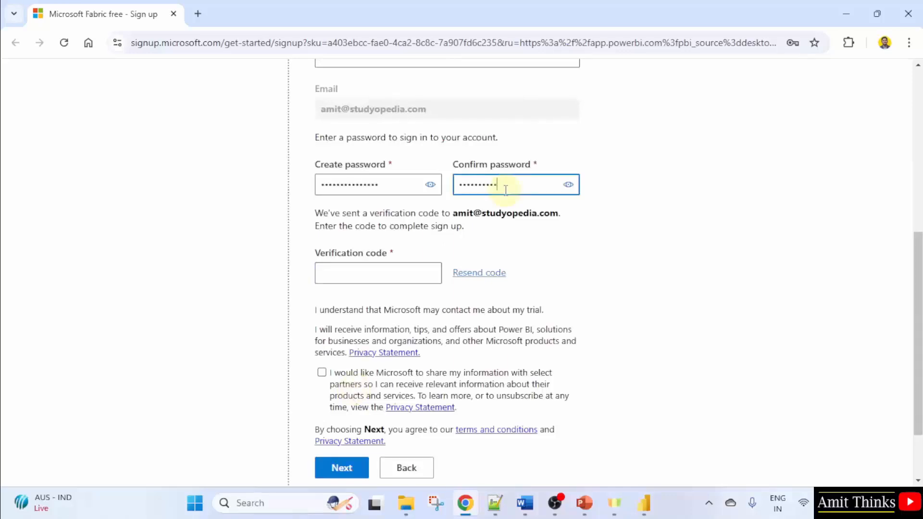
{"action": "type", "text": "•••"}
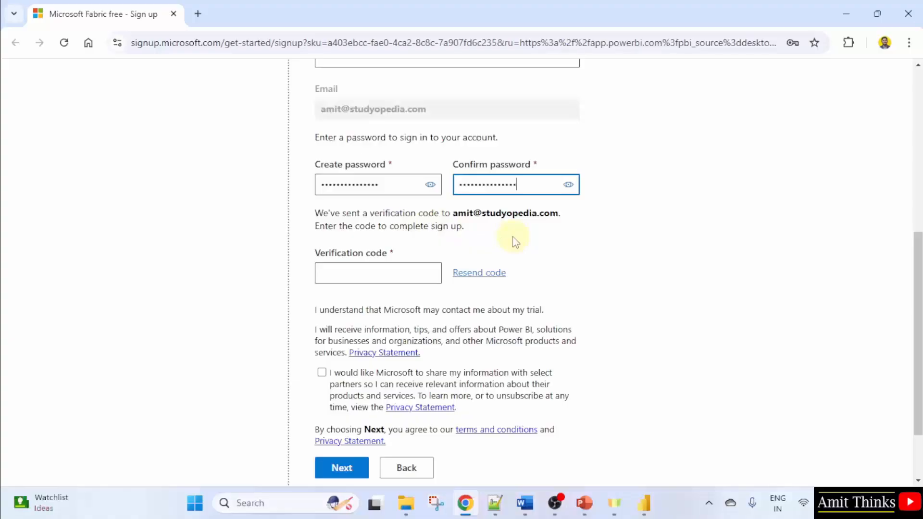
{"action": "left_click", "coordinate": [378, 270]}
{"action": "type", "text": "5"}
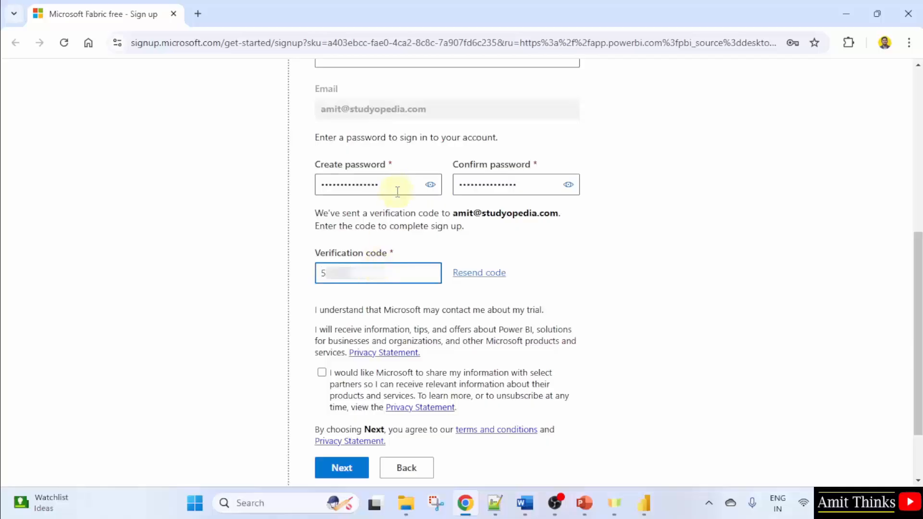
{"action": "left_click", "coordinate": [322, 374]}
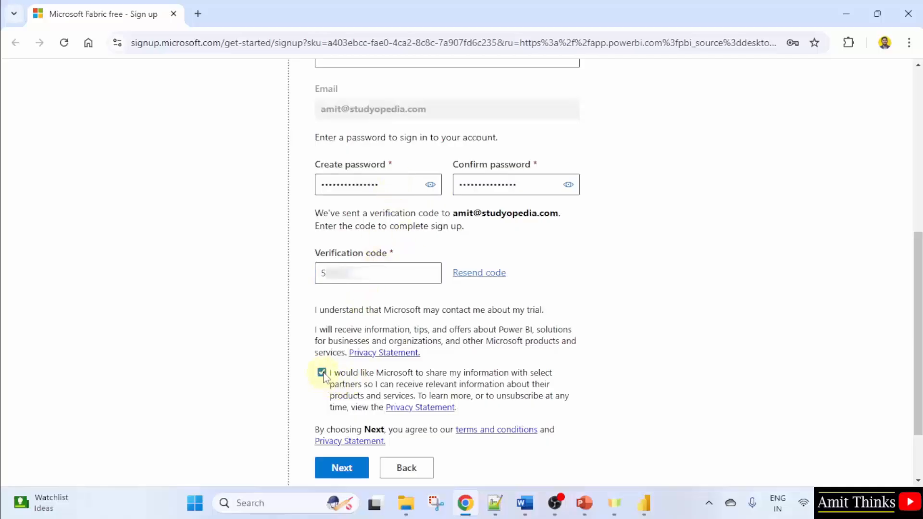
{"action": "left_click", "coordinate": [353, 473]}
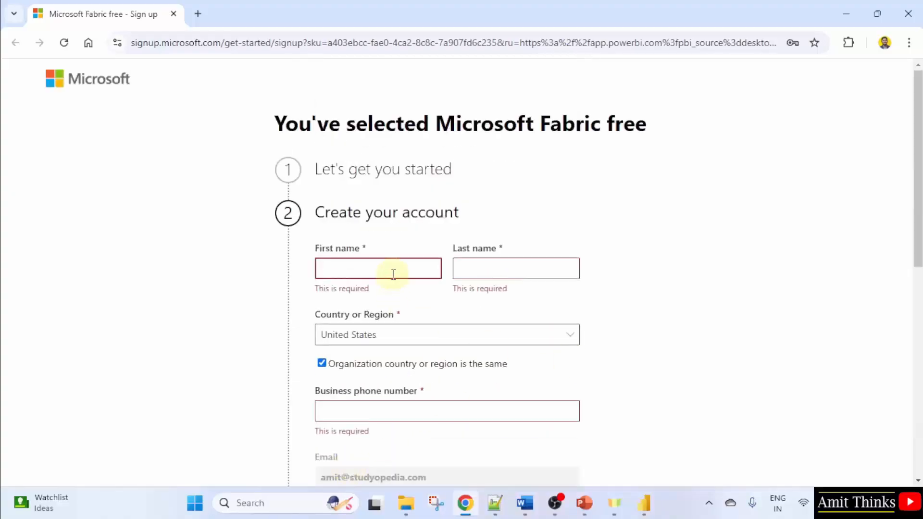
Fill in the first and last name fields and set the country or region to India
{"action": "left_click", "coordinate": [393, 274]}
{"action": "type", "text": "Amit"}
{"action": "key", "text": "Tab"}
{"action": "type", "text": "Diwan"}
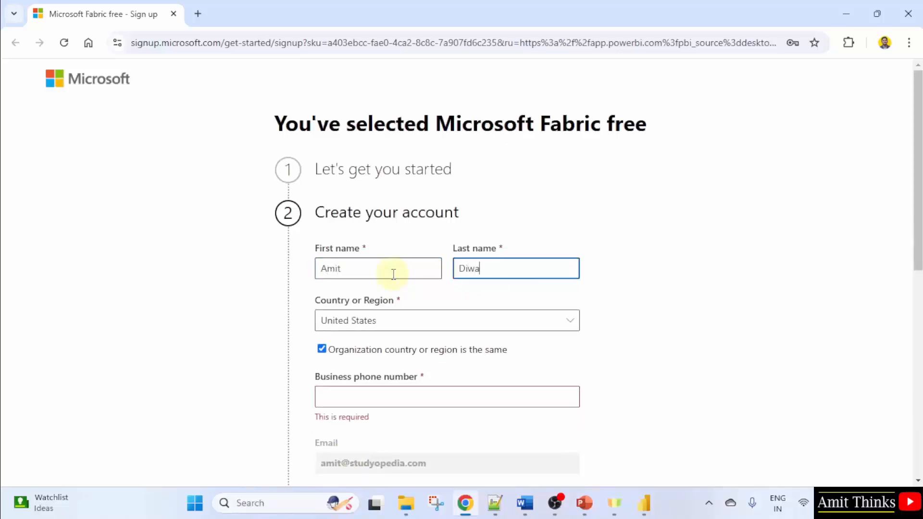
{"action": "key", "text": "Tab"}
{"action": "key", "text": "n"}
{"action": "key", "text": "a"}
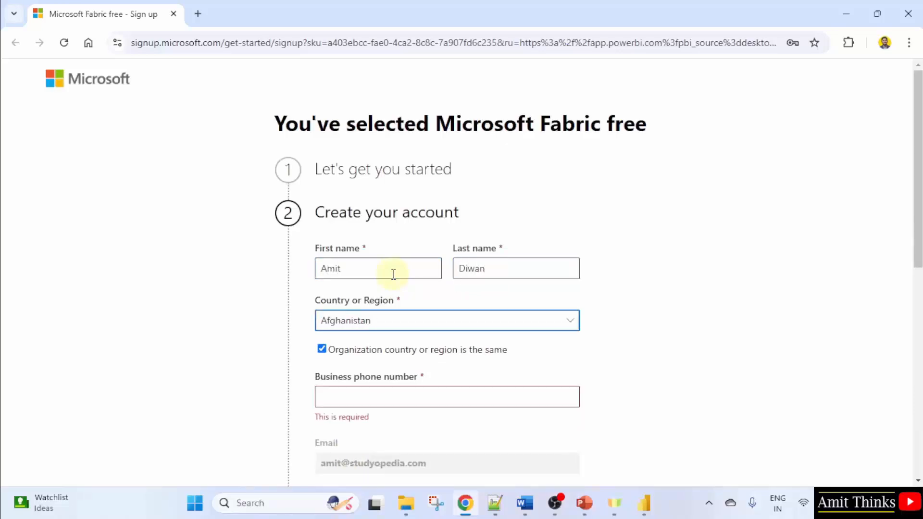
{"action": "left_click", "coordinate": [378, 322]}
{"action": "scroll", "coordinate": [692, 295], "scroll_direction": "down", "scroll_amount": 20}
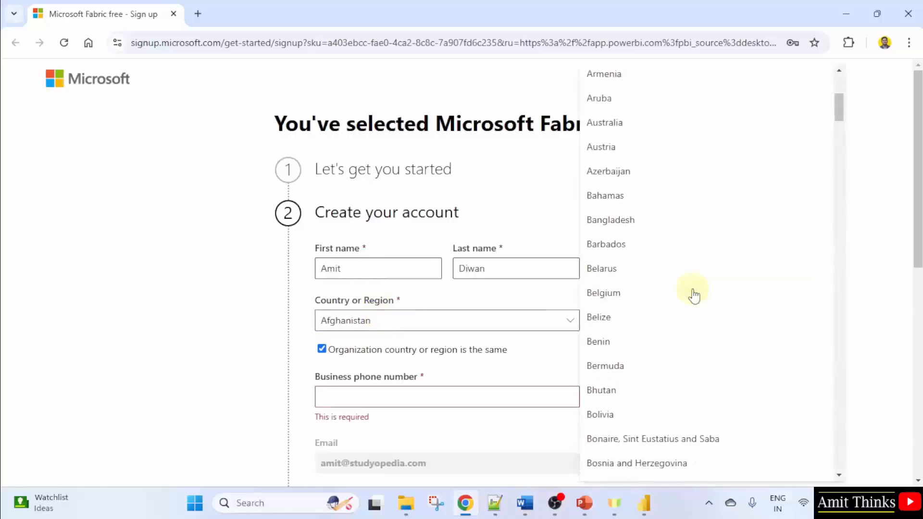
{"action": "left_click", "coordinate": [619, 188]}
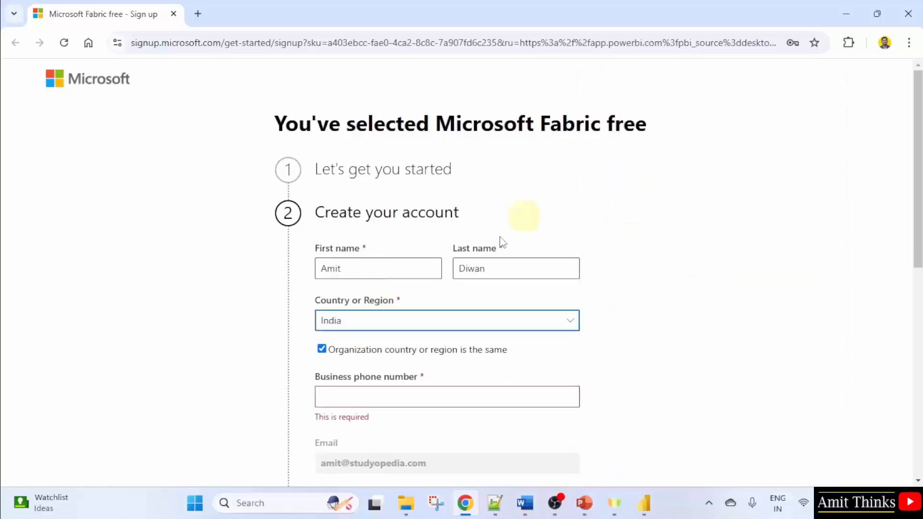
Enter the business phone number, tick the partner-sharing consent, and submit the sign-up form
{"action": "left_click", "coordinate": [401, 393]}
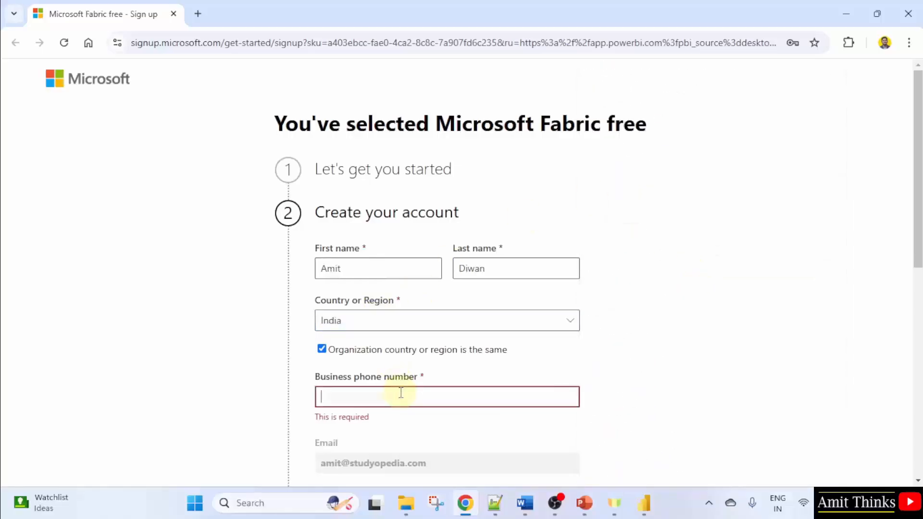
{"action": "type", "text": "9???"}
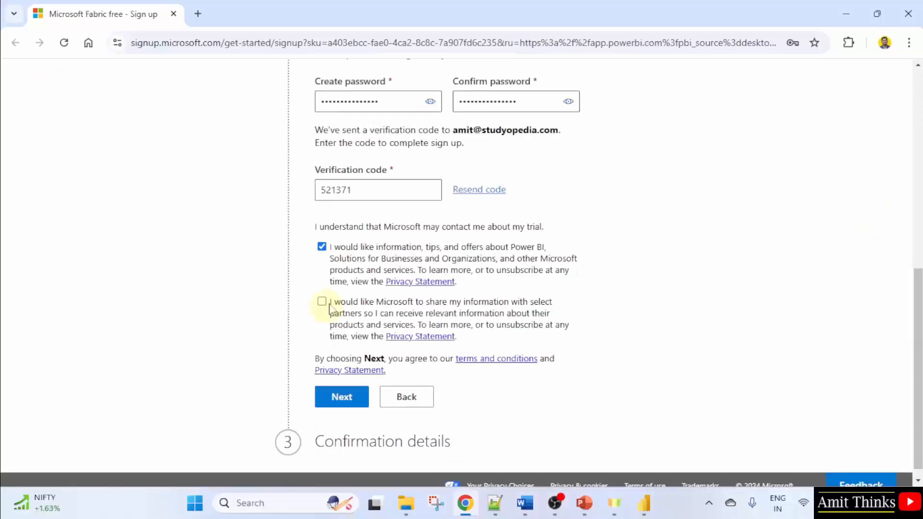
{"action": "left_click", "coordinate": [322, 301]}
{"action": "left_click", "coordinate": [342, 398]}
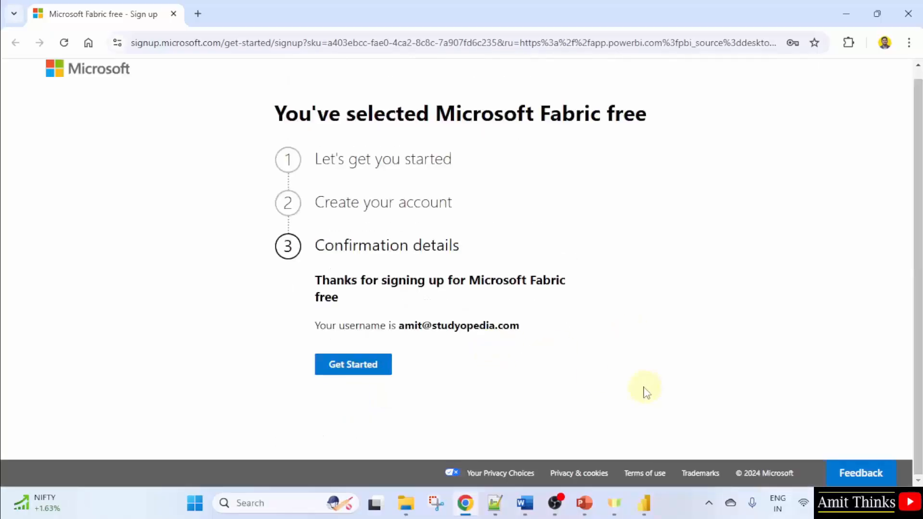
Get started in the Power BI service, open My workspace, and dismiss the task flows introduction
{"action": "left_click", "coordinate": [349, 372]}
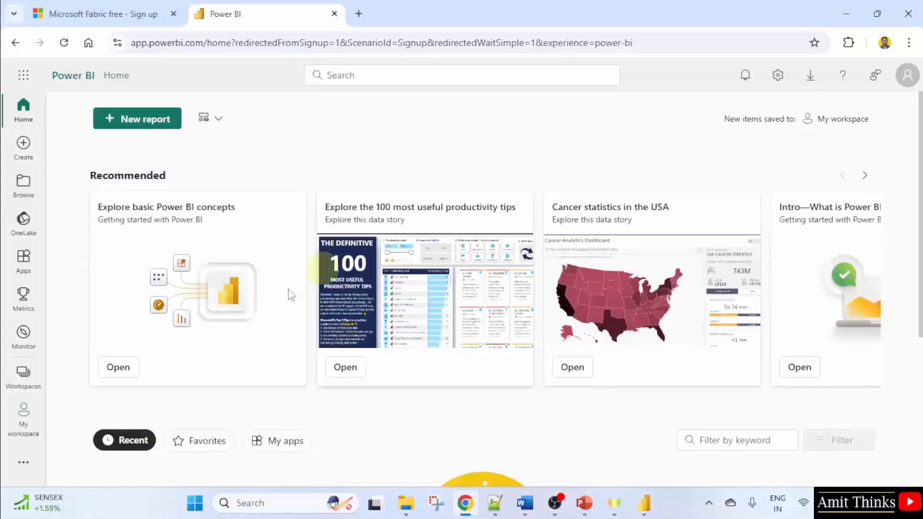
{"action": "left_click", "coordinate": [24, 380]}
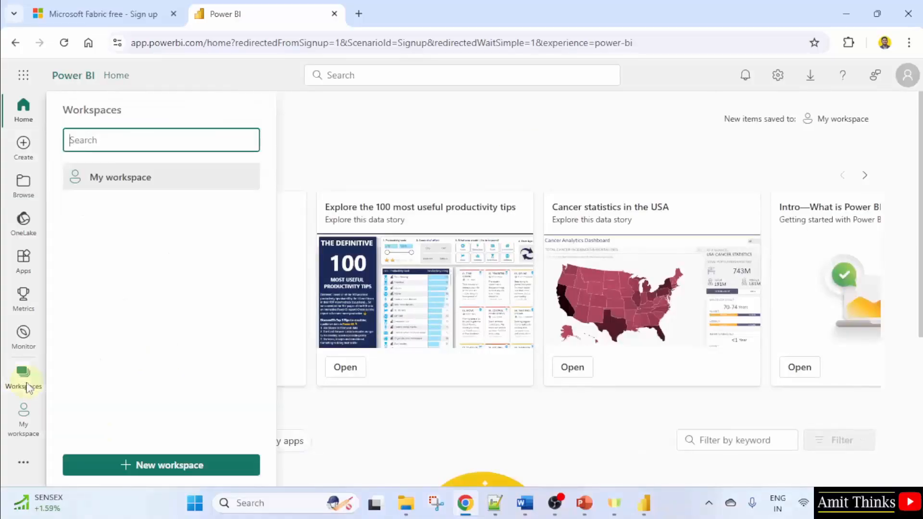
{"action": "left_click", "coordinate": [151, 183]}
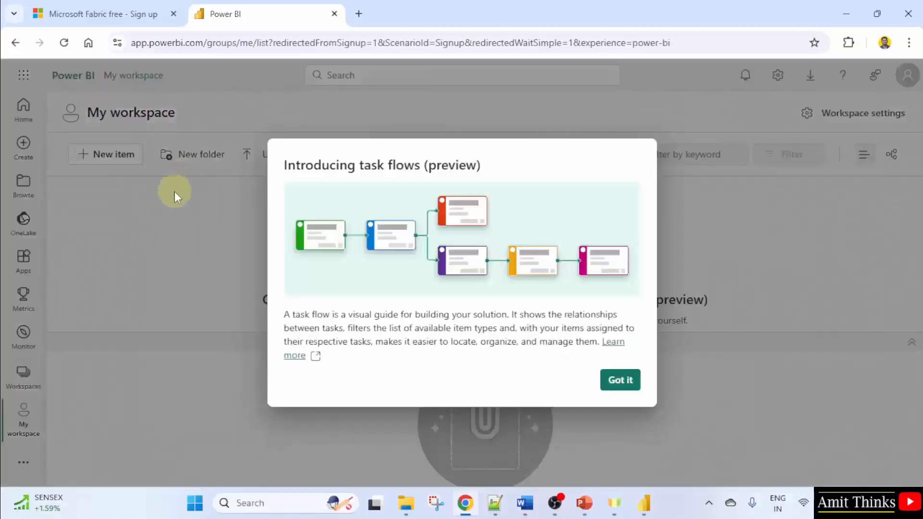
{"action": "left_click", "coordinate": [620, 380]}
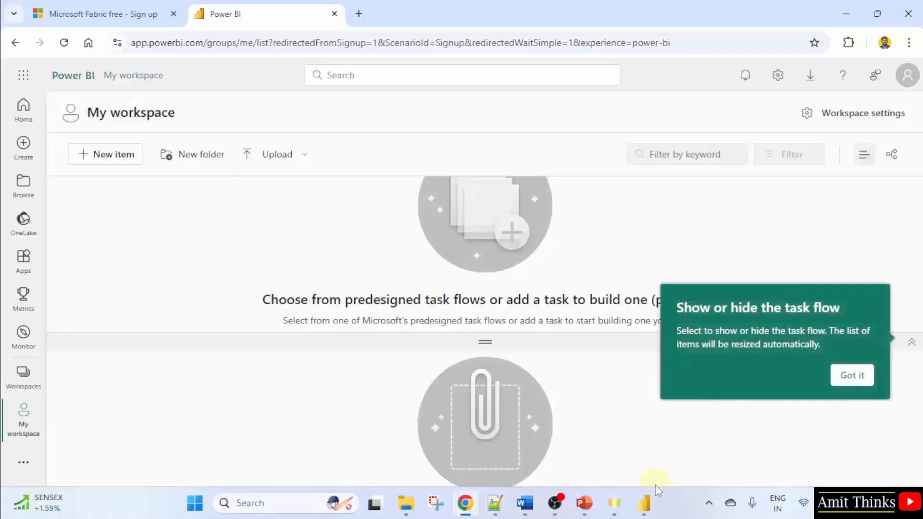
Switch back to Power BI Desktop and continue the e-mail sign-in prompt
{"action": "left_click", "coordinate": [644, 503]}
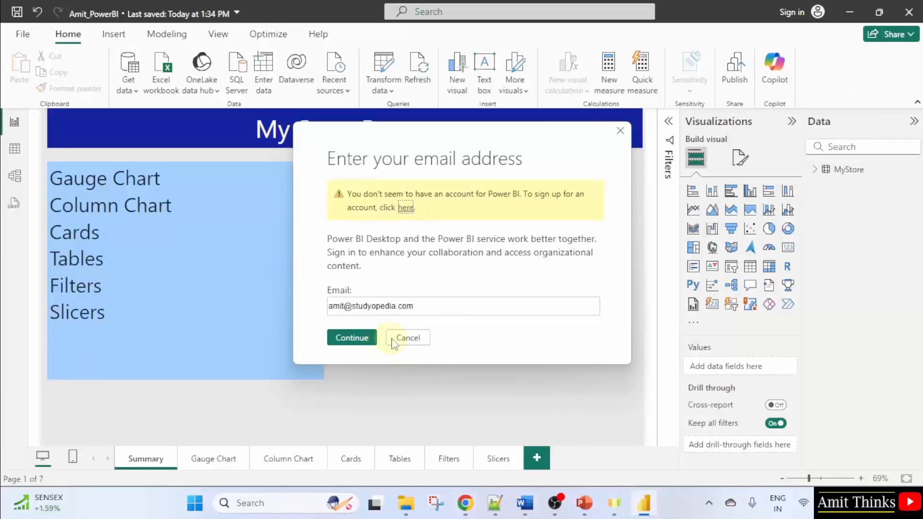
{"action": "left_click", "coordinate": [360, 341]}
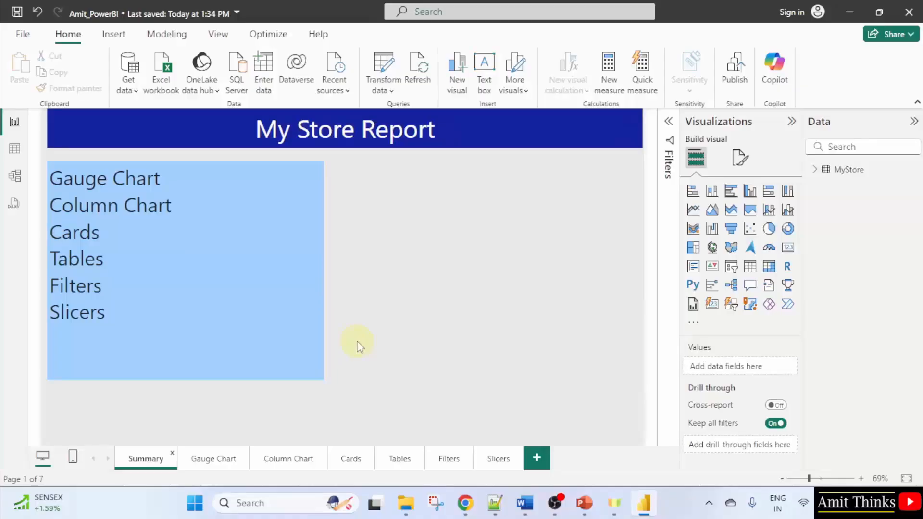
Publish the report and sign in to Microsoft with the account e-mail address
{"action": "left_click", "coordinate": [736, 83]}
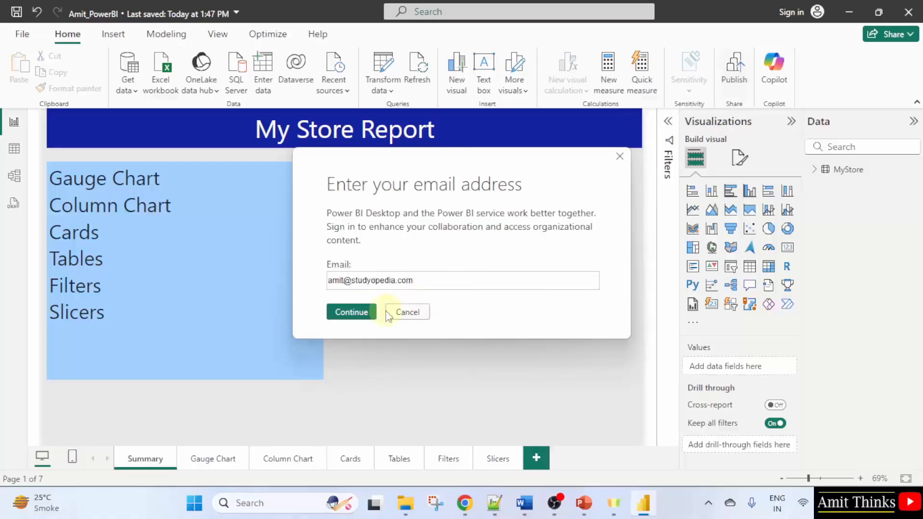
{"action": "left_click", "coordinate": [350, 313]}
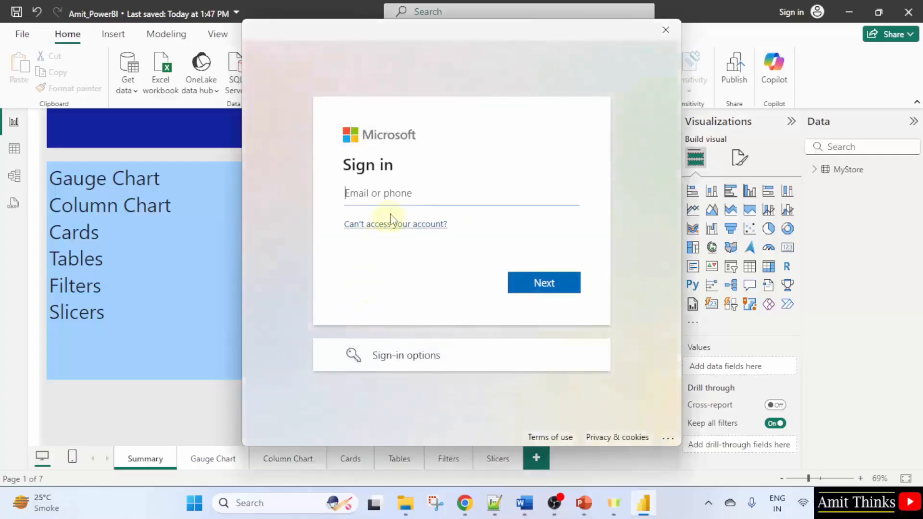
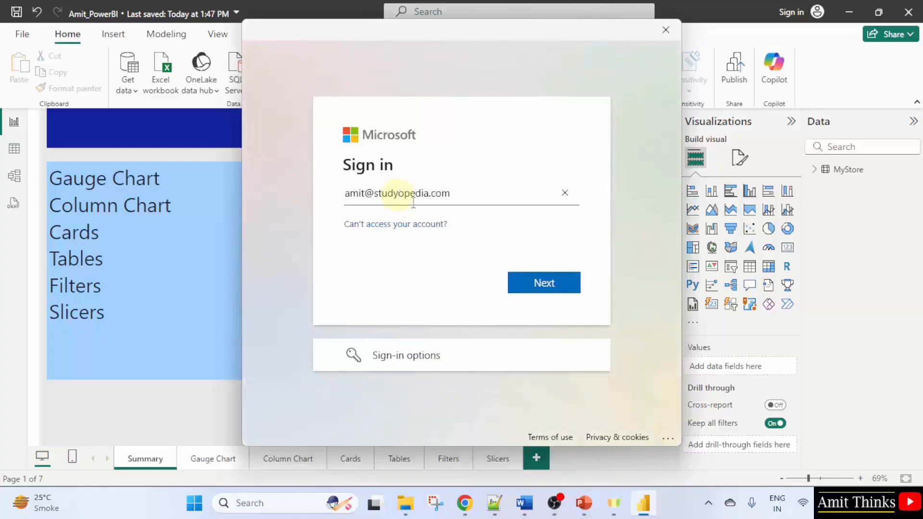
{"action": "left_click", "coordinate": [542, 282]}
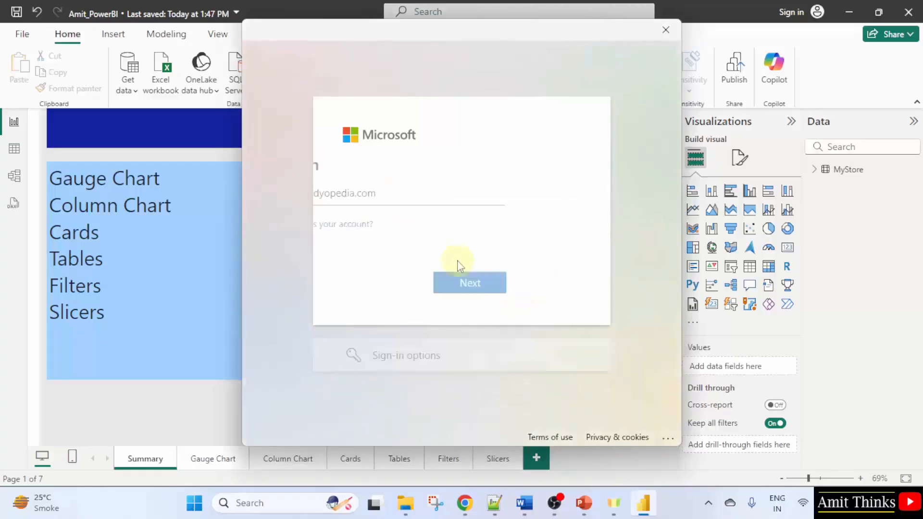
Enter the account password, sign in, and accept staying signed in on this device
{"action": "type", "text": "********"}
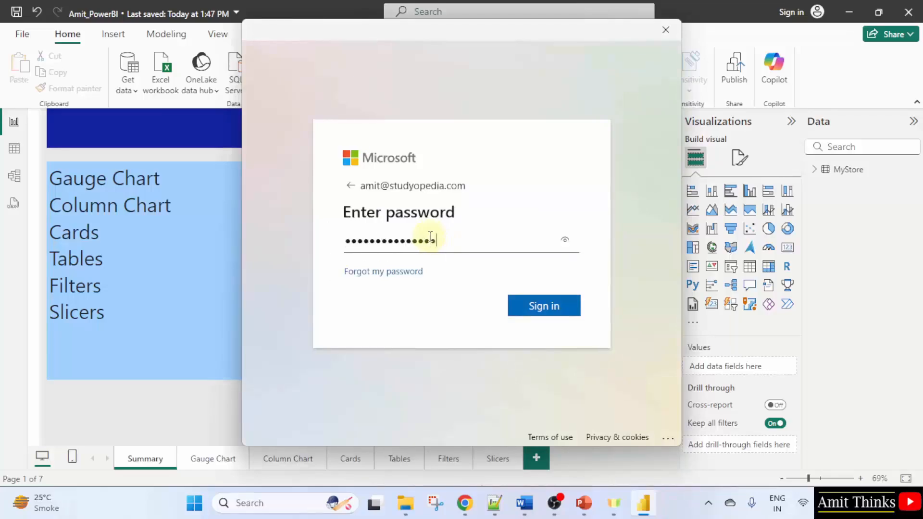
{"action": "left_click", "coordinate": [538, 313]}
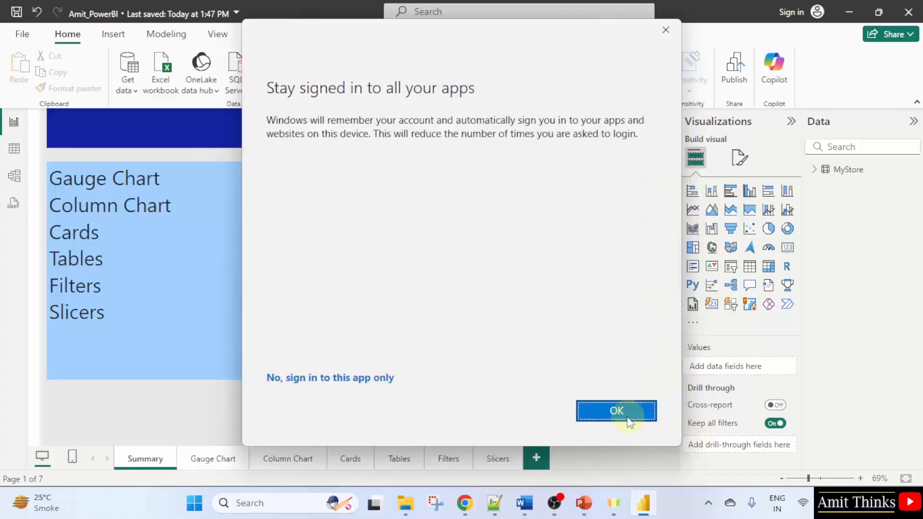
{"action": "left_click", "coordinate": [627, 416]}
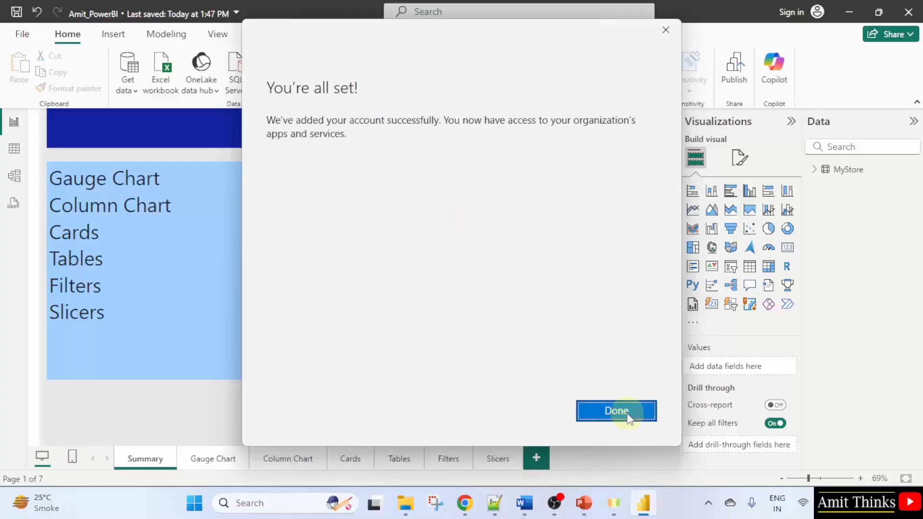
{"action": "left_click", "coordinate": [616, 412]}
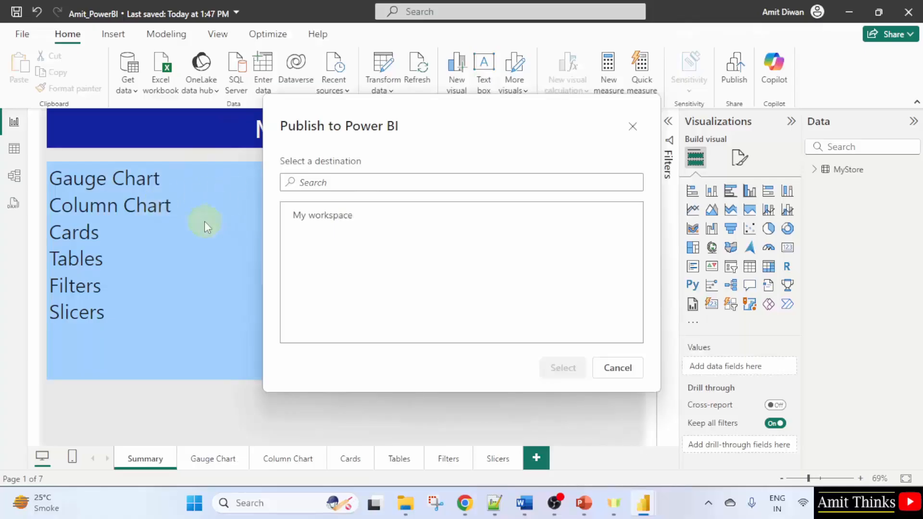
Publish the report to My workspace
{"action": "left_click", "coordinate": [372, 221]}
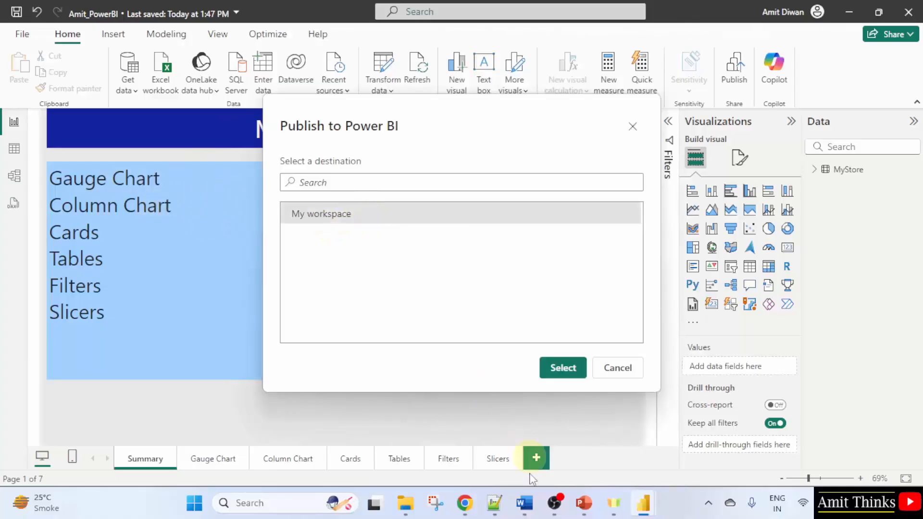
{"action": "left_click", "coordinate": [464, 503]}
{"action": "left_click", "coordinate": [852, 376]}
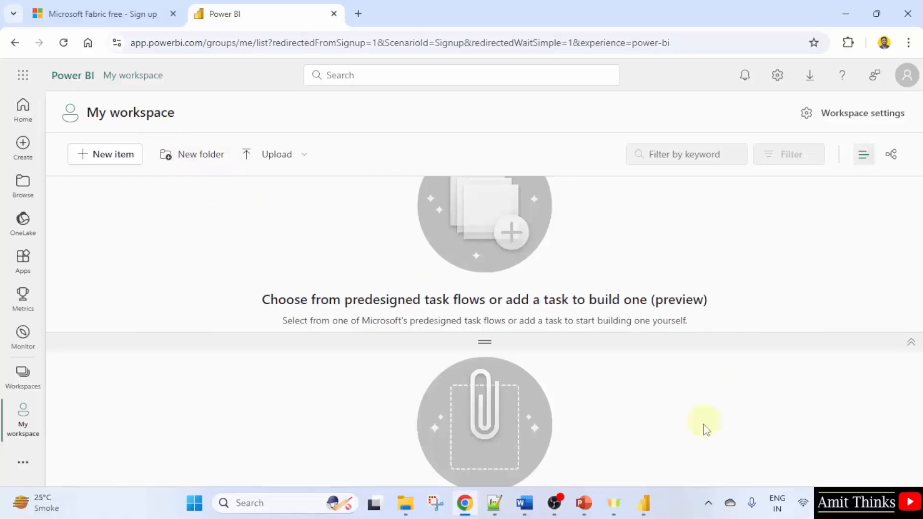
{"action": "left_click", "coordinate": [845, 12]}
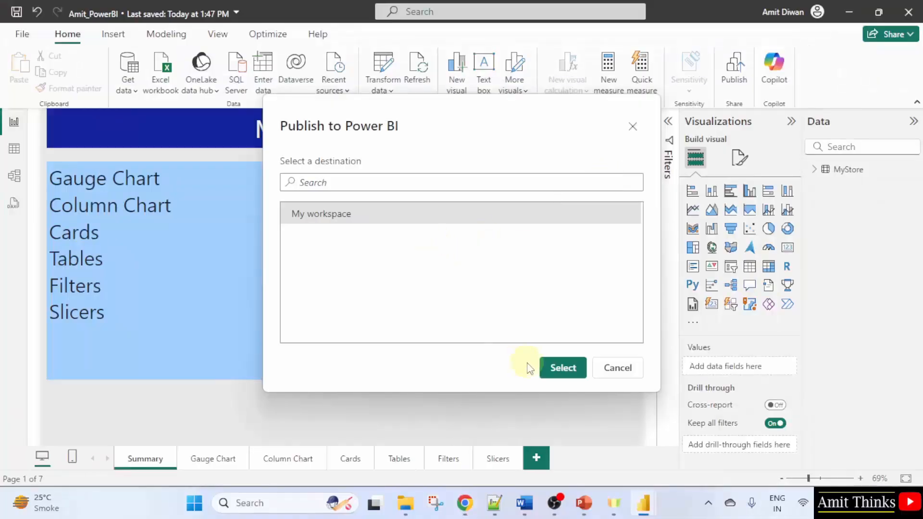
{"action": "left_click", "coordinate": [559, 370]}
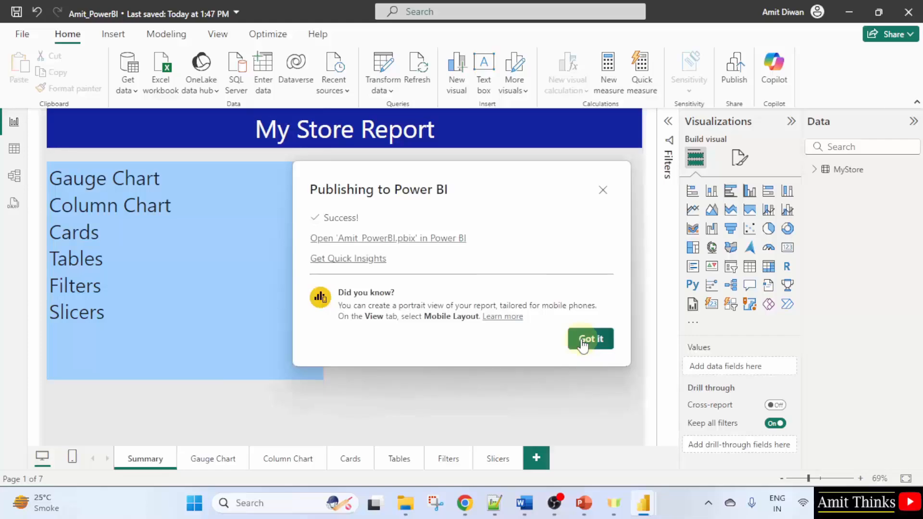
Open the published report in the Power BI service and dismiss the Copilot tip
{"action": "left_click", "coordinate": [448, 247]}
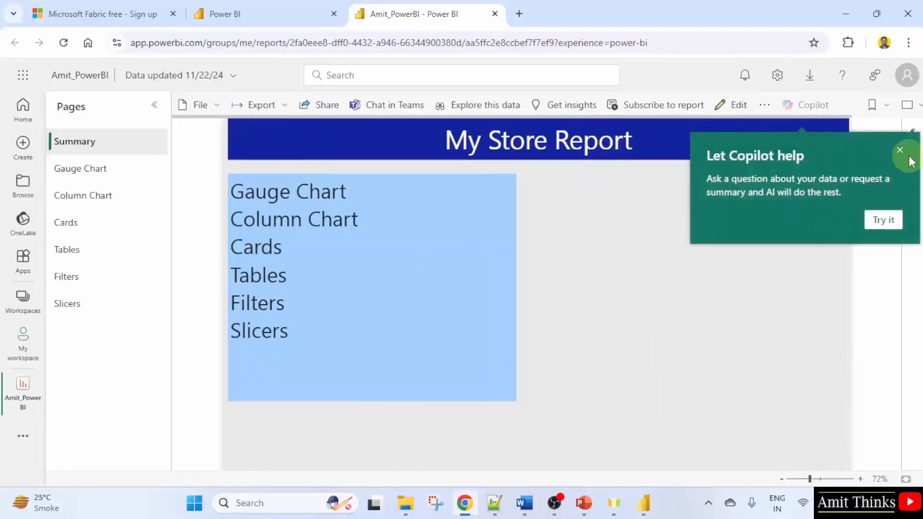
{"action": "left_click", "coordinate": [898, 153]}
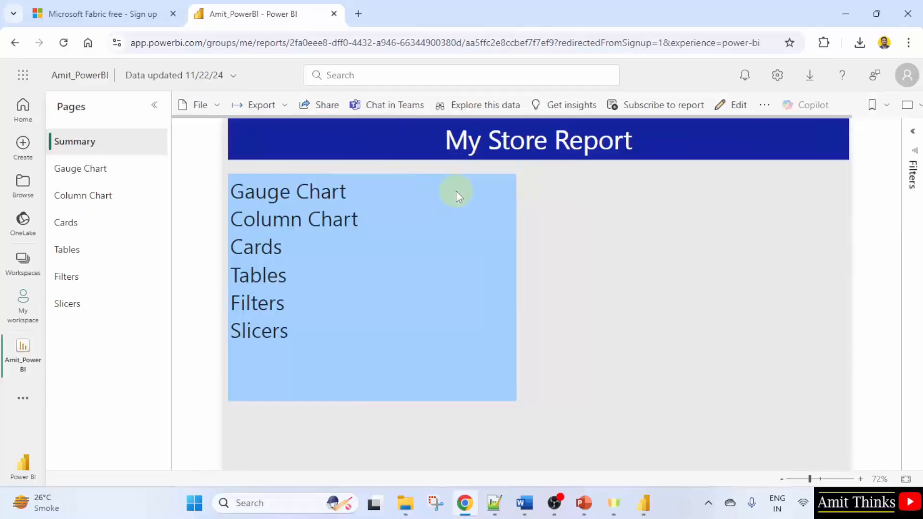
{"action": "left_click", "coordinate": [643, 503]}
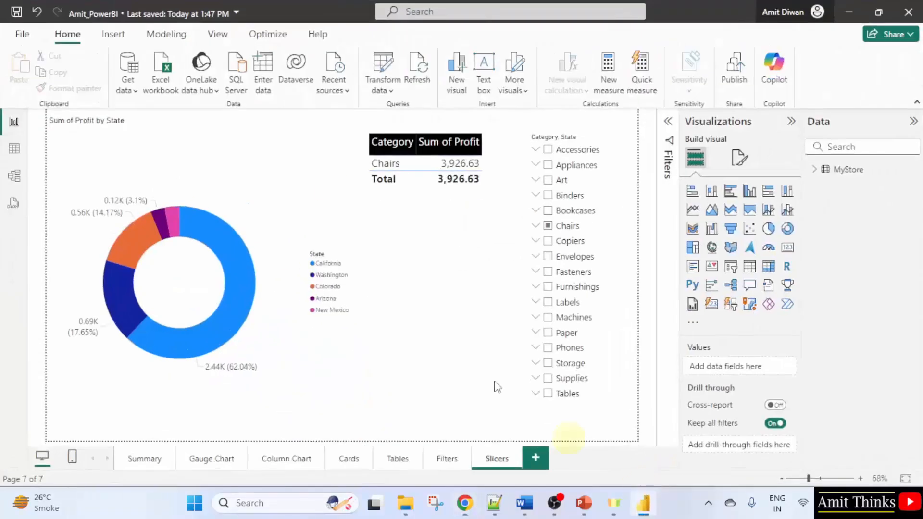
{"action": "left_click", "coordinate": [144, 460]}
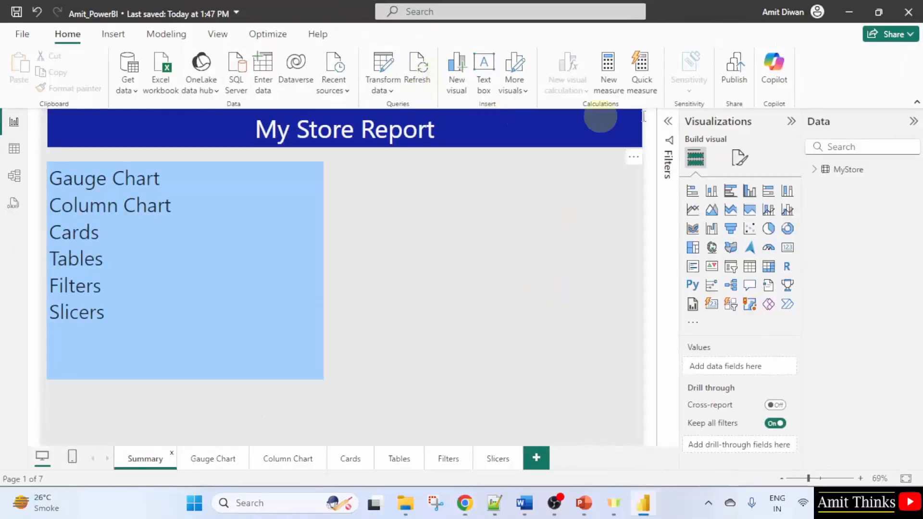
{"action": "left_click", "coordinate": [847, 12]}
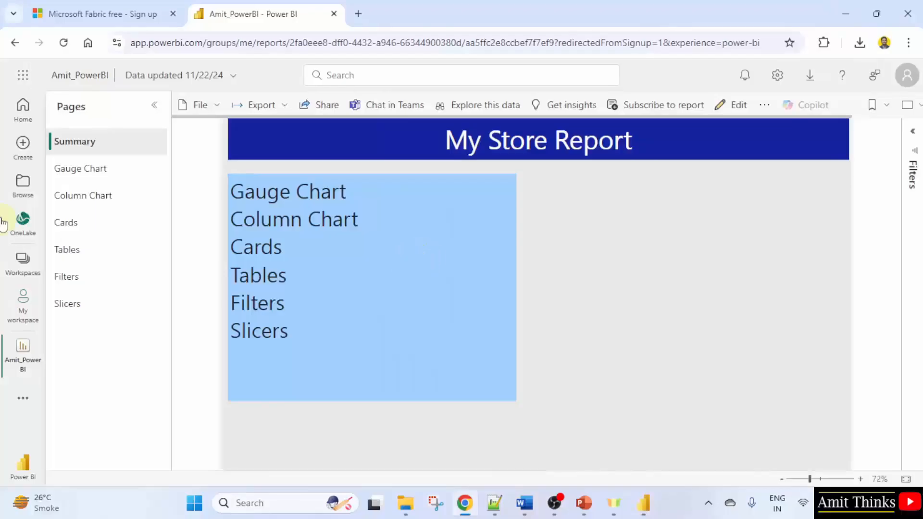
Open the Slicers page, dismiss the tip, and tick and expand the Accessories category in the slicer
{"action": "left_click", "coordinate": [111, 316]}
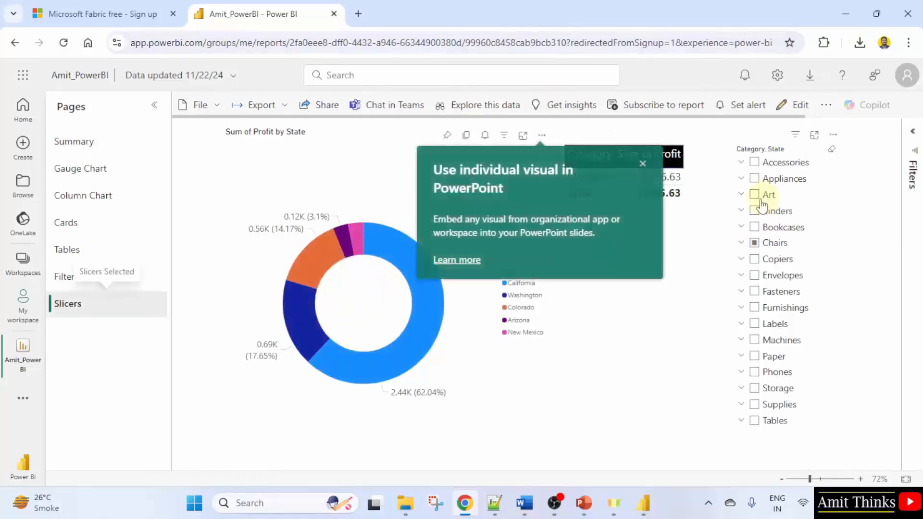
{"action": "left_click", "coordinate": [643, 164]}
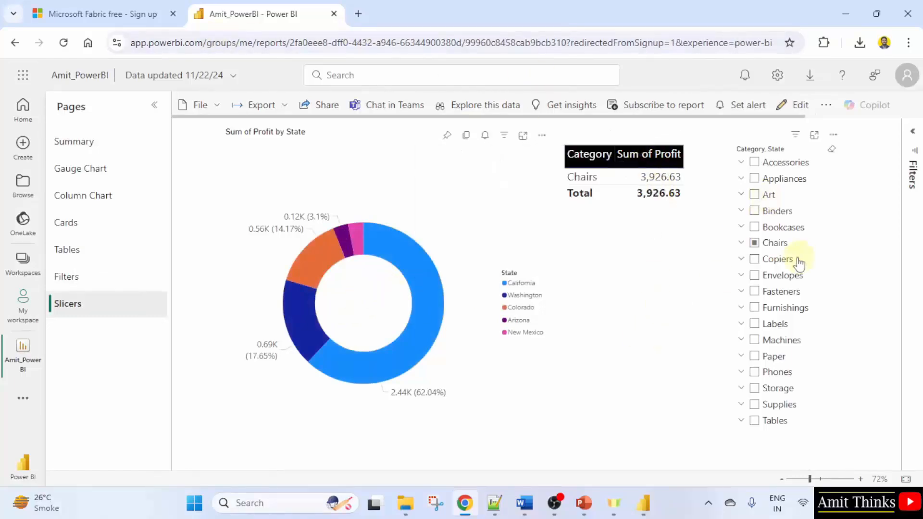
{"action": "left_click", "coordinate": [756, 164]}
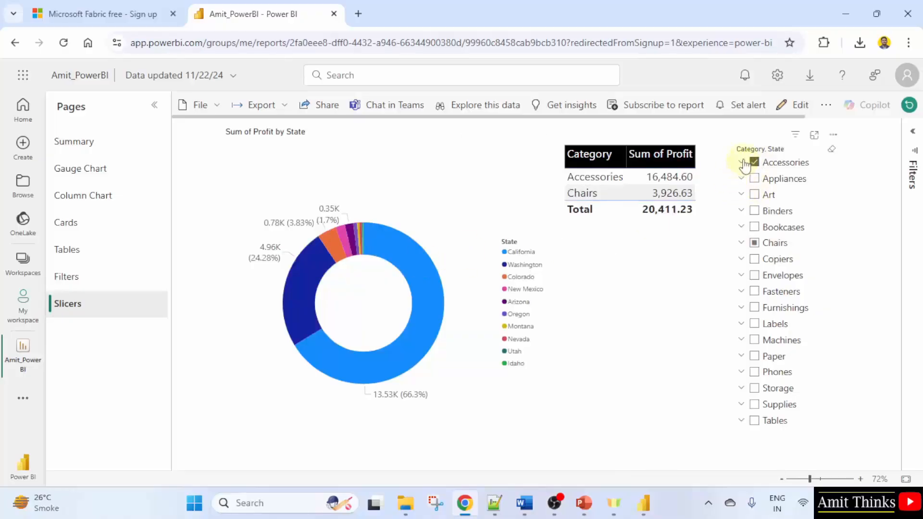
{"action": "left_click", "coordinate": [742, 163]}
Restrict Accessories in the slicer to Arizona, Idaho, Montana, Utah and Washington
{"action": "left_click", "coordinate": [764, 179]}
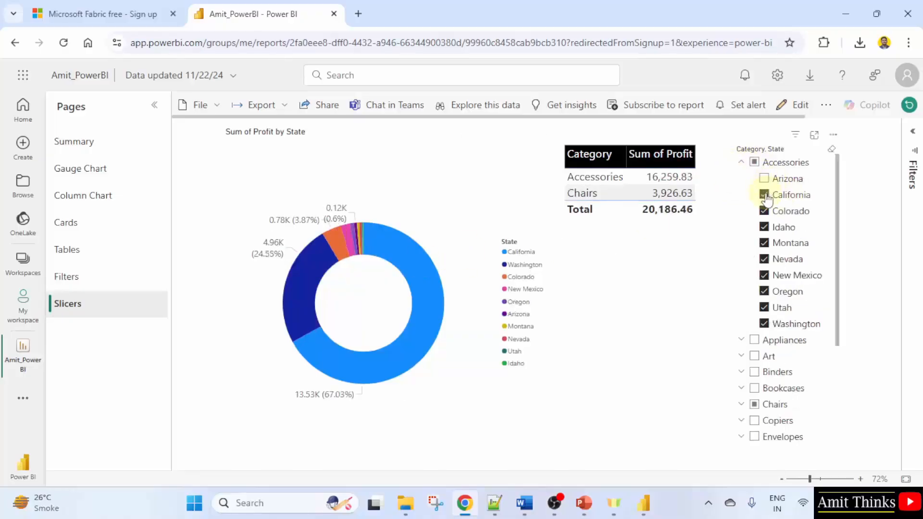
{"action": "left_click", "coordinate": [765, 195]}
{"action": "left_click", "coordinate": [765, 212]}
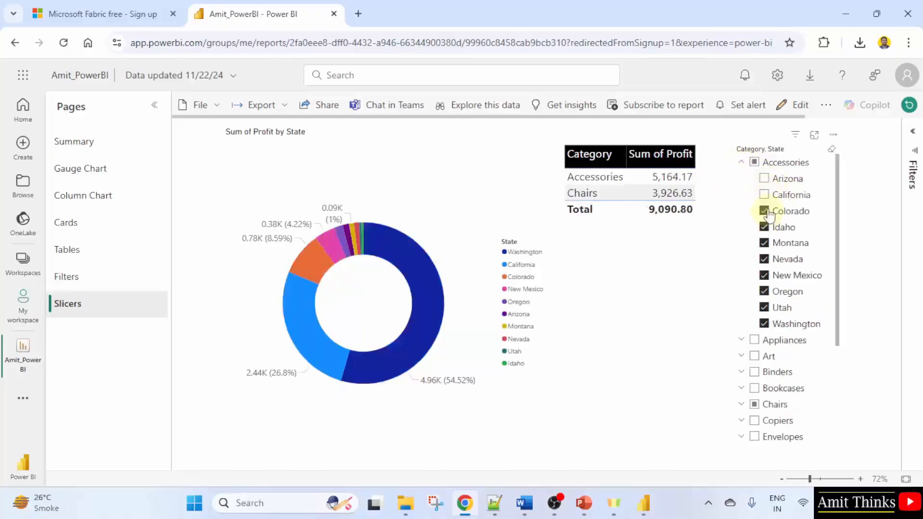
{"action": "left_click", "coordinate": [765, 291]}
{"action": "left_click", "coordinate": [765, 275]}
{"action": "left_click", "coordinate": [765, 259]}
{"action": "left_click", "coordinate": [765, 179]}
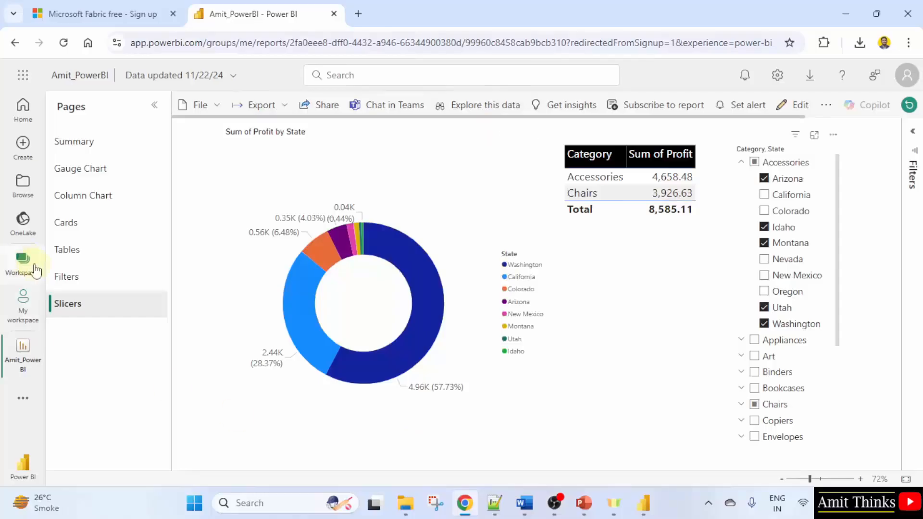
Browse the Filters and Tables pages and sort the Profit by Category table by Sum of Profit
{"action": "left_click", "coordinate": [65, 277]}
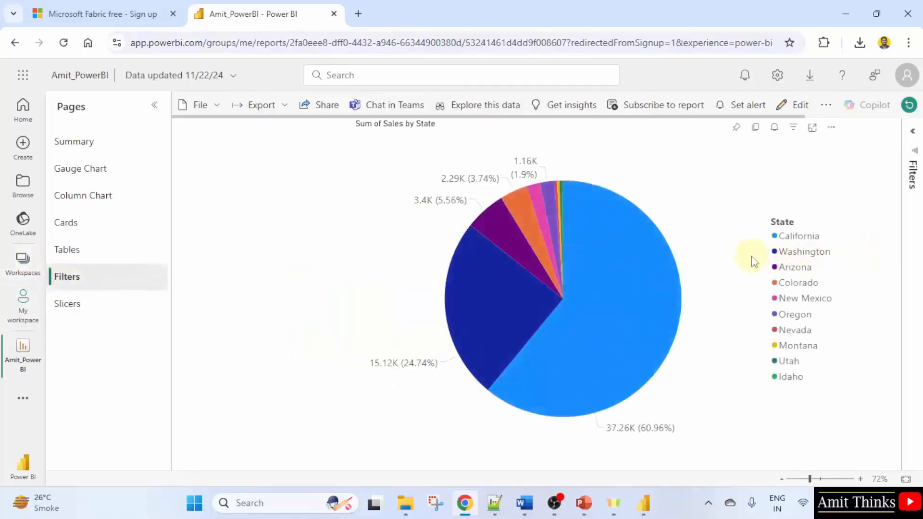
{"action": "left_click", "coordinate": [102, 308]}
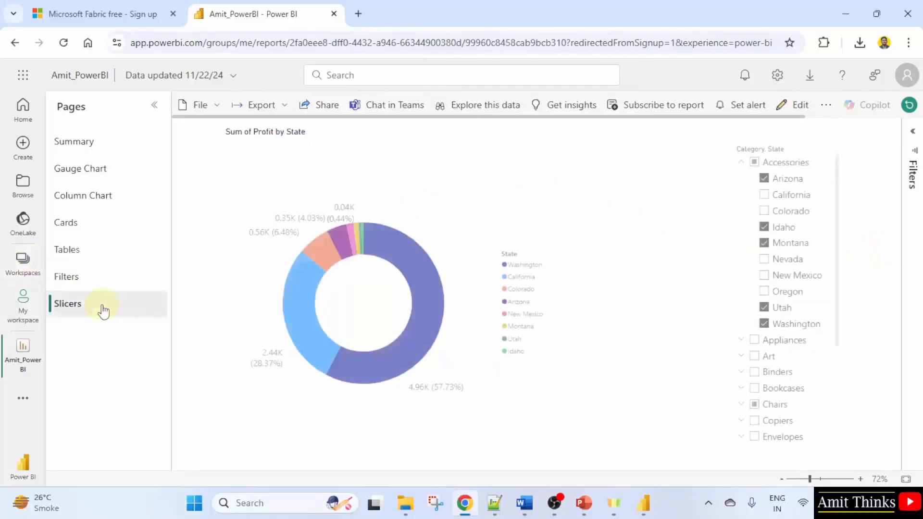
{"action": "left_click", "coordinate": [62, 249]}
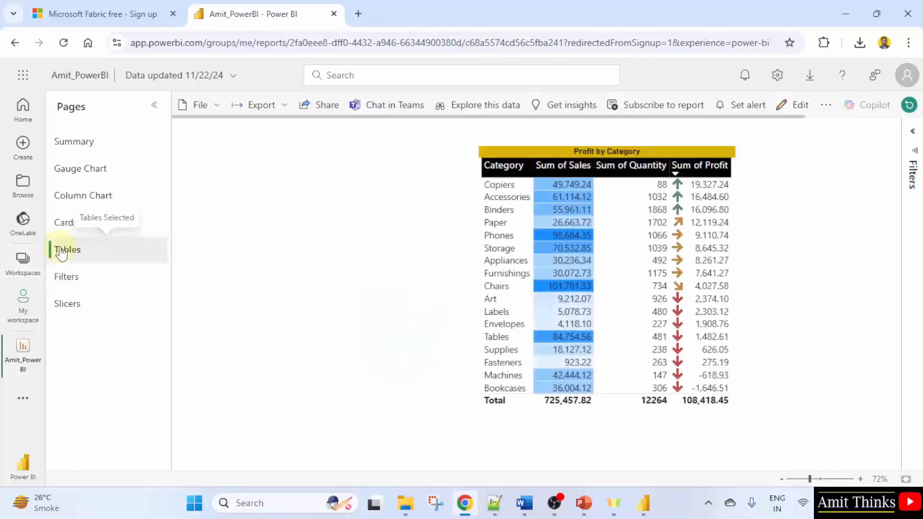
{"action": "left_click", "coordinate": [685, 169]}
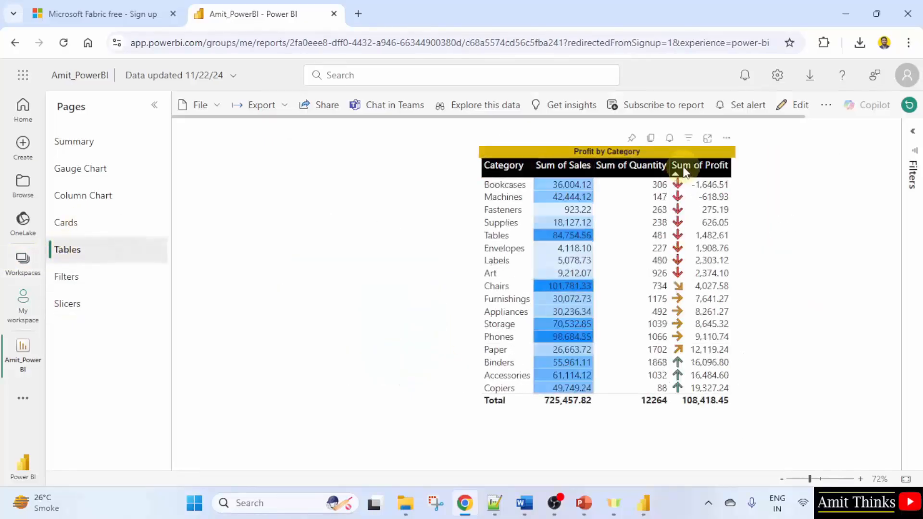
{"action": "left_click", "coordinate": [625, 174]}
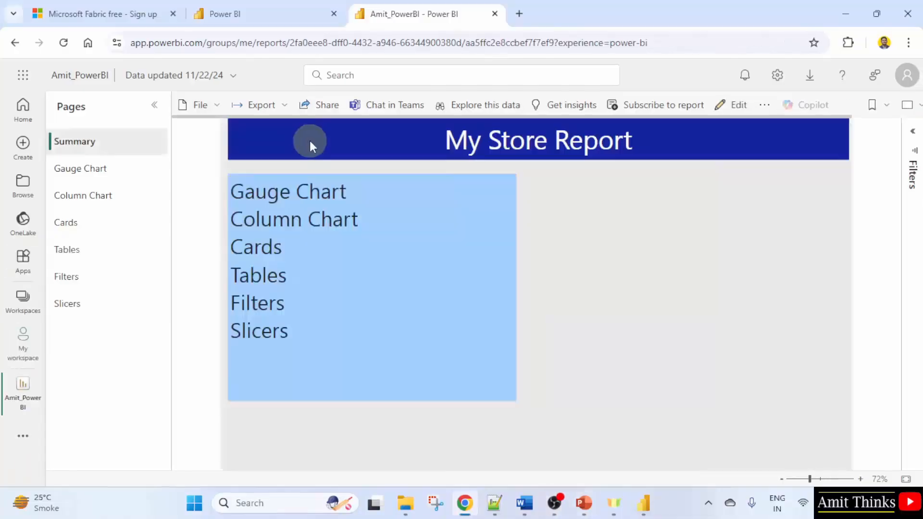
Export the report to PDF with current values
{"action": "left_click", "coordinate": [285, 105]}
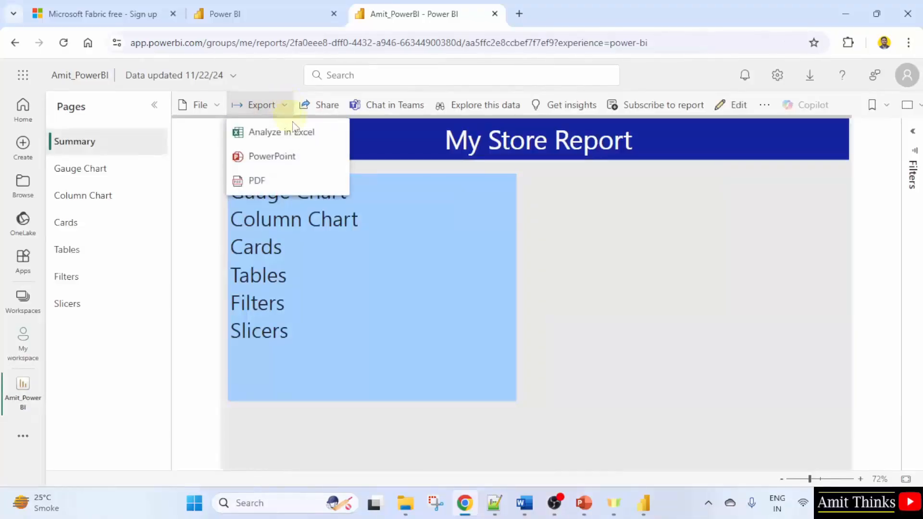
{"action": "left_click", "coordinate": [322, 186]}
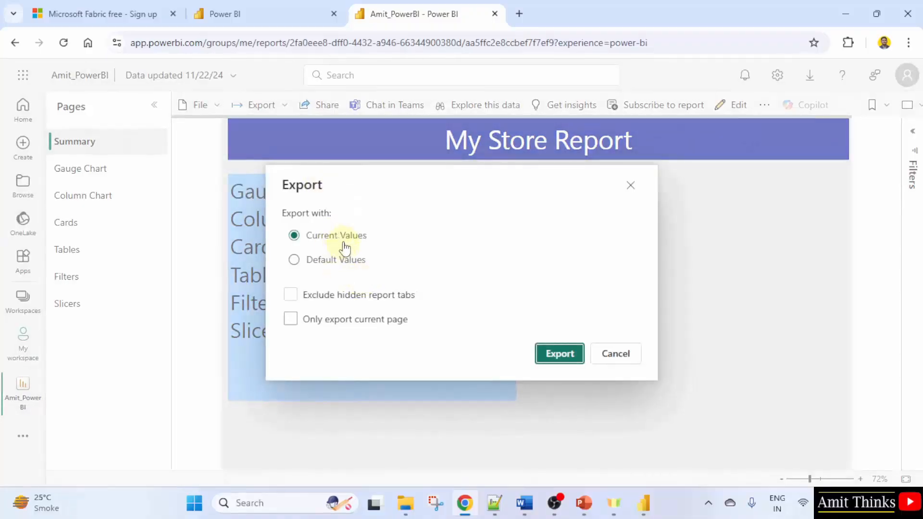
{"action": "left_click", "coordinate": [560, 354]}
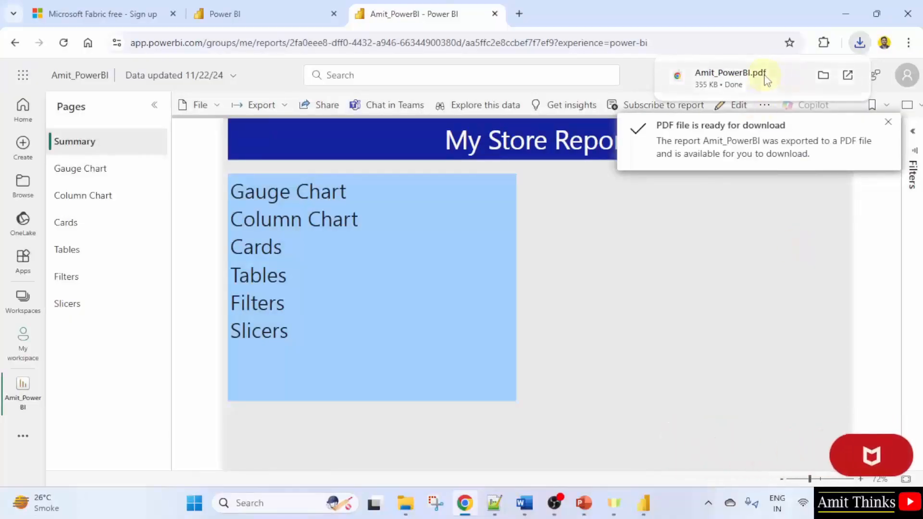
Open the downloaded Amit_PowerBI.pdf and view its second page
{"action": "left_click", "coordinate": [858, 43]}
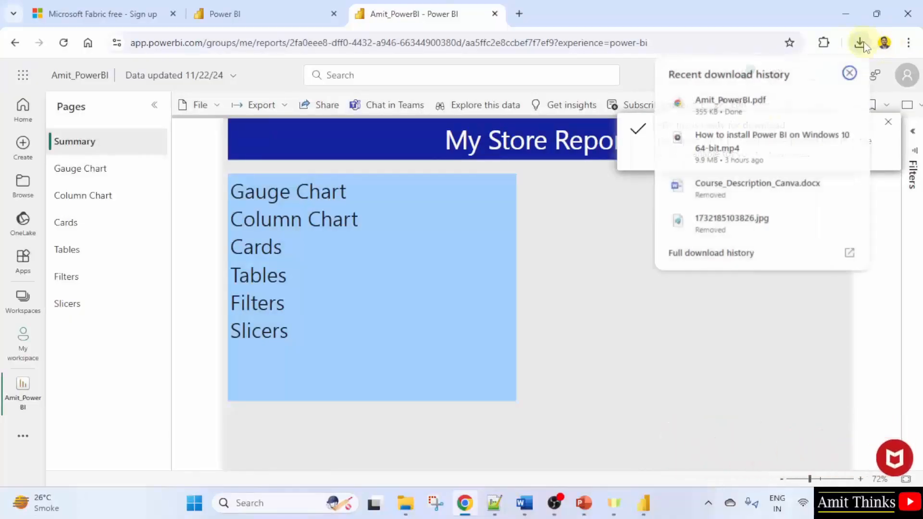
{"action": "left_click", "coordinate": [752, 110]}
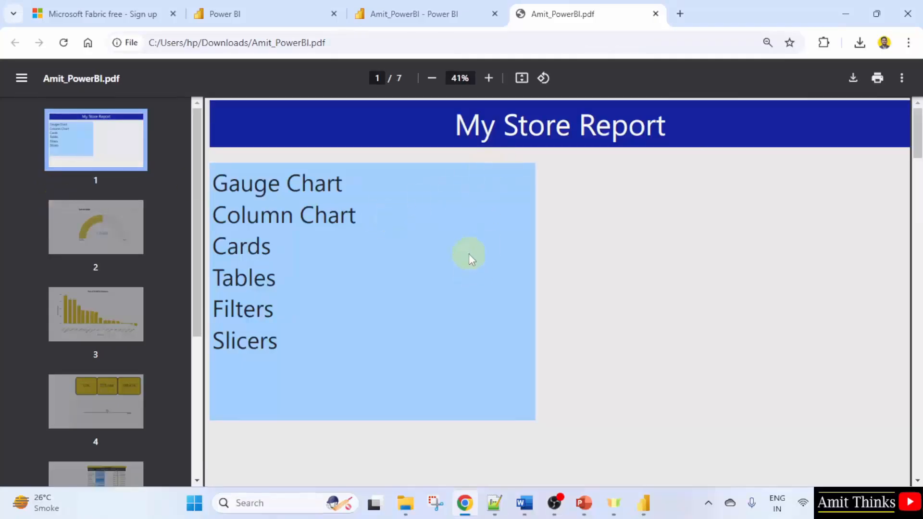
{"action": "left_click", "coordinate": [74, 260]}
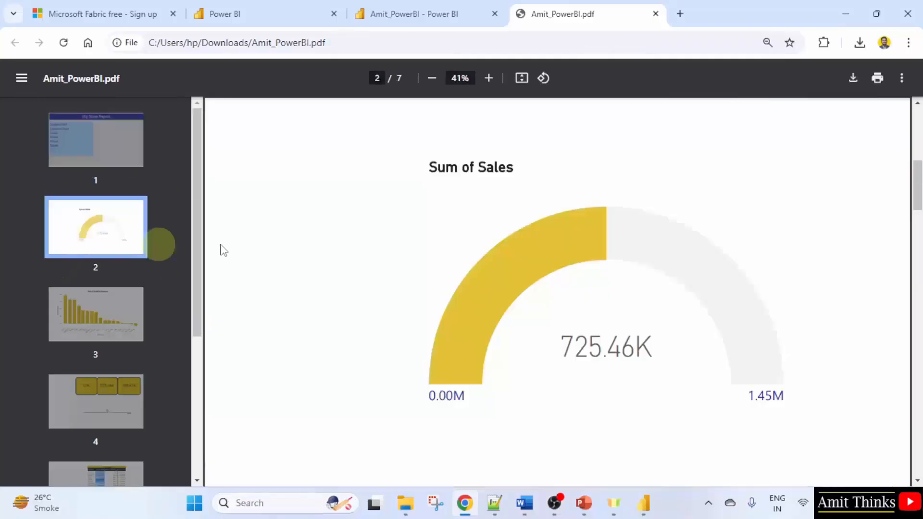
Browse the remaining pages of the exported PDF, from the column chart to the slicer page
{"action": "left_click", "coordinate": [64, 350]}
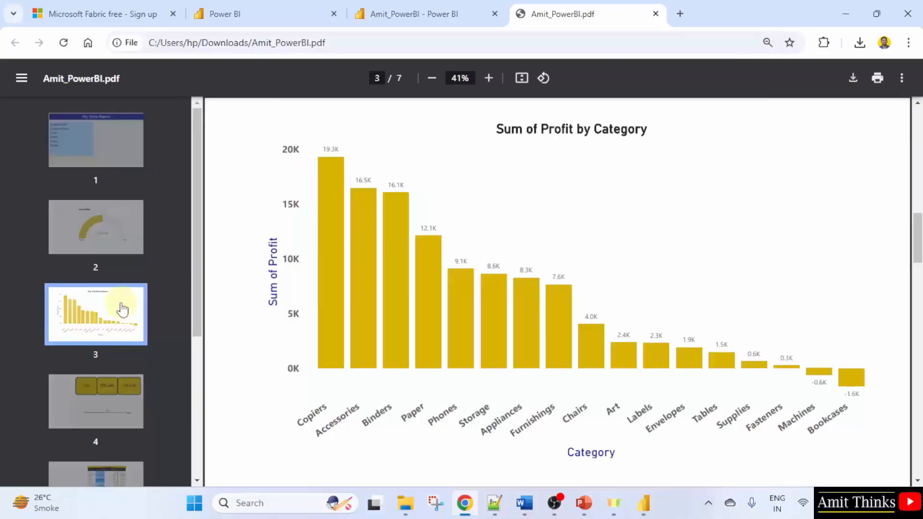
{"action": "scroll", "coordinate": [130, 383], "scroll_direction": "down", "scroll_amount": 5}
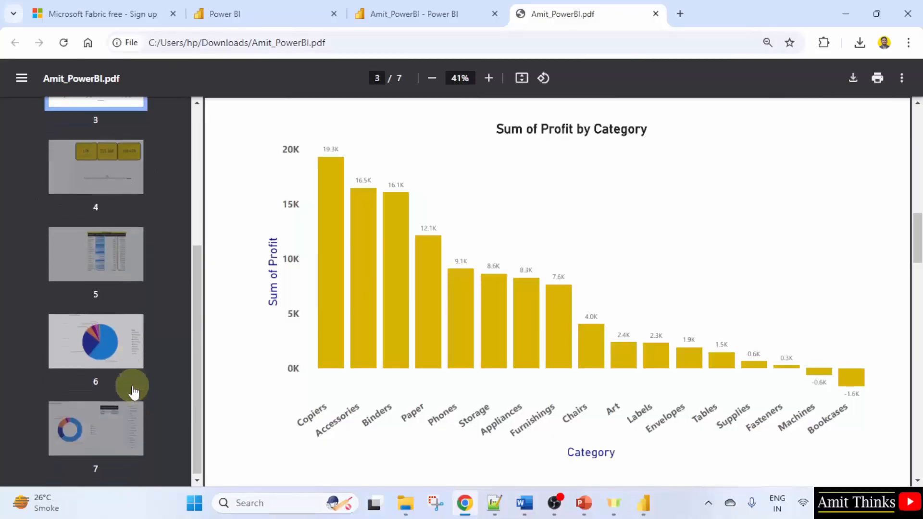
{"action": "scroll", "coordinate": [130, 389], "scroll_direction": "up", "scroll_amount": 5}
{"action": "scroll", "coordinate": [133, 392], "scroll_direction": "down", "scroll_amount": 5}
{"action": "left_click", "coordinate": [119, 442]}
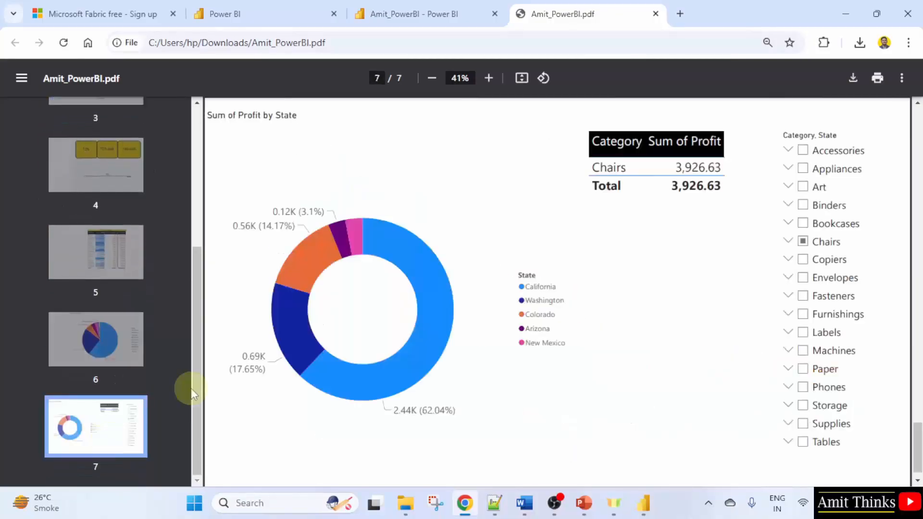
{"action": "scroll", "coordinate": [550, 386], "scroll_direction": "up", "scroll_amount": 2}
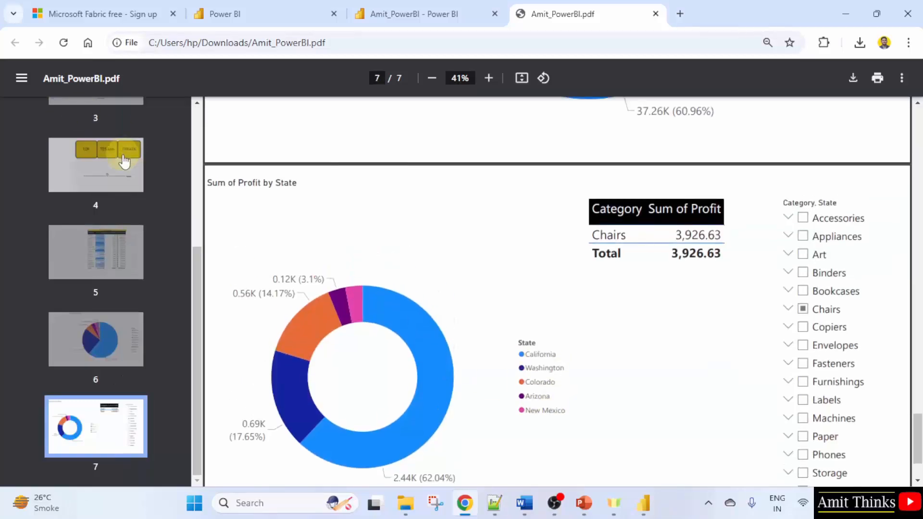
{"action": "scroll", "coordinate": [128, 159], "scroll_direction": "up", "scroll_amount": 2}
Close the PDF tab, return to the report in the service and review the export notification
{"action": "left_click", "coordinate": [431, 8]}
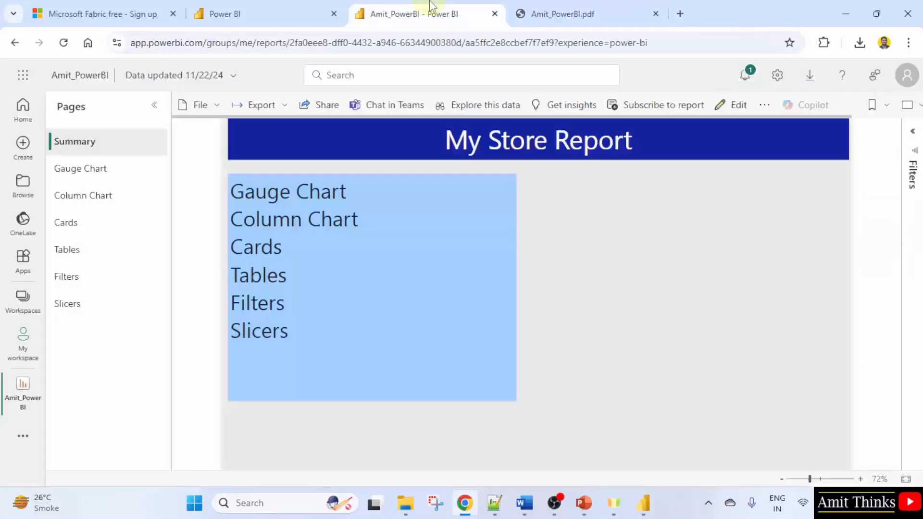
{"action": "left_click", "coordinate": [656, 13]}
{"action": "left_click", "coordinate": [285, 110]}
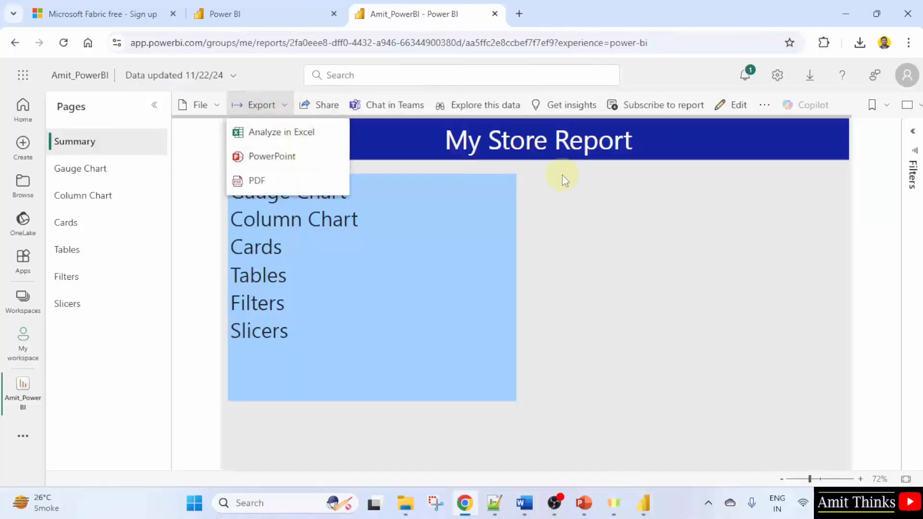
{"action": "left_click", "coordinate": [681, 261]}
{"action": "left_click", "coordinate": [746, 75]}
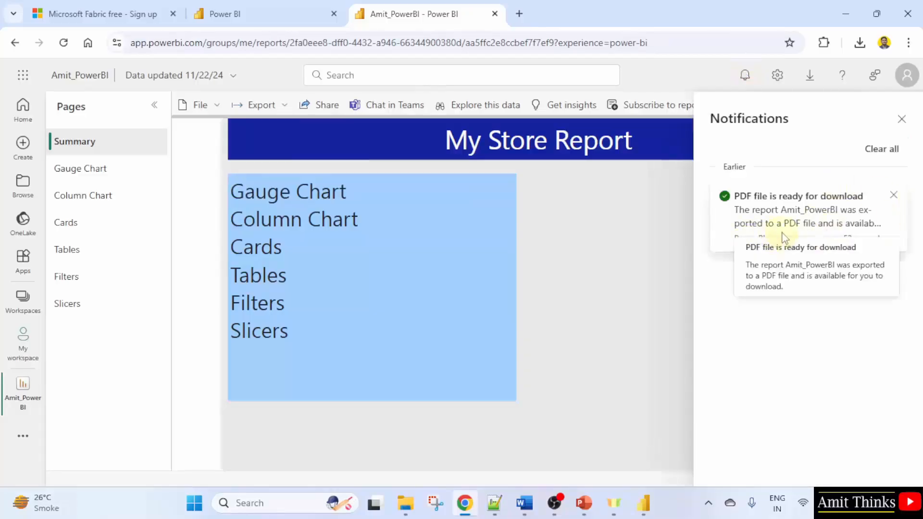
{"action": "left_click", "coordinate": [595, 220]}
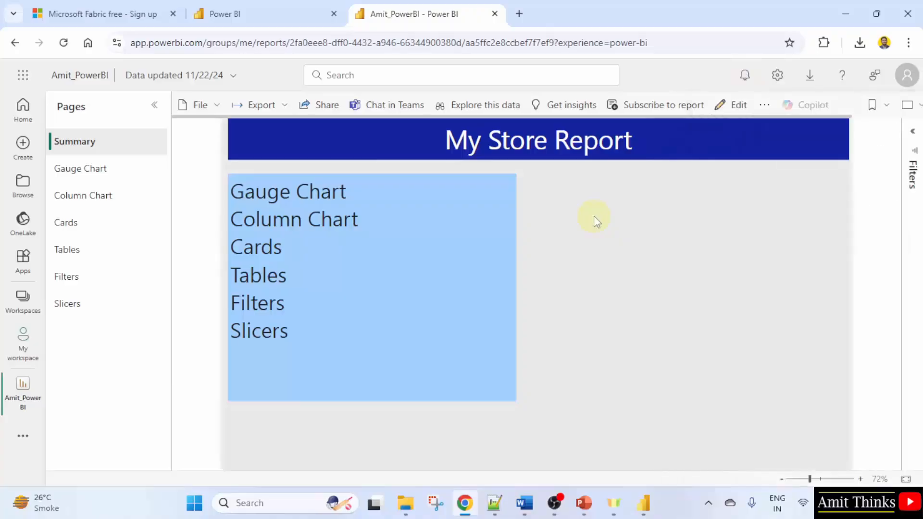
Open My workspace and glance at the workspaces list
{"action": "left_click", "coordinate": [23, 353]}
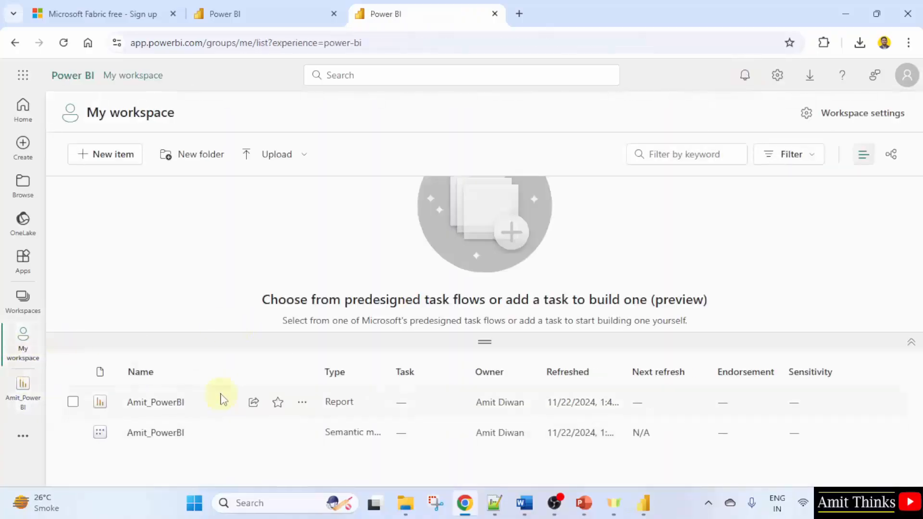
{"action": "left_click", "coordinate": [23, 298]}
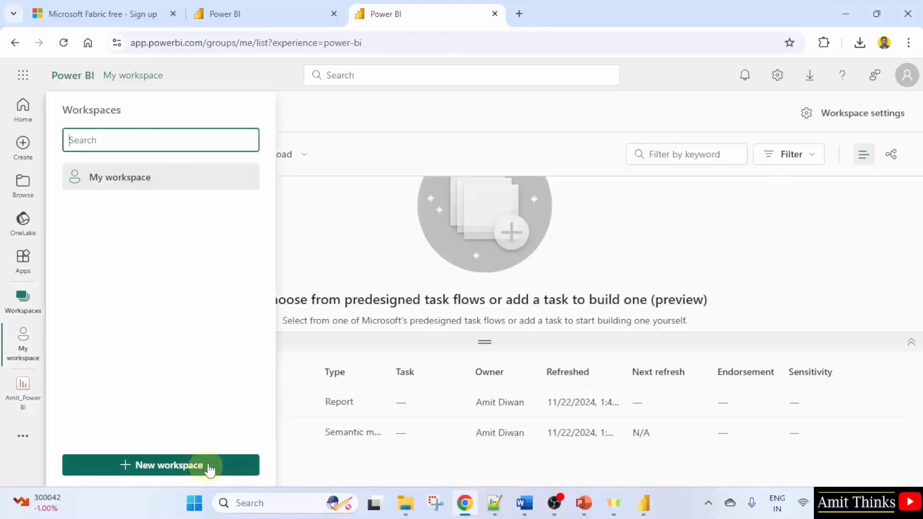
{"action": "left_click", "coordinate": [545, 116]}
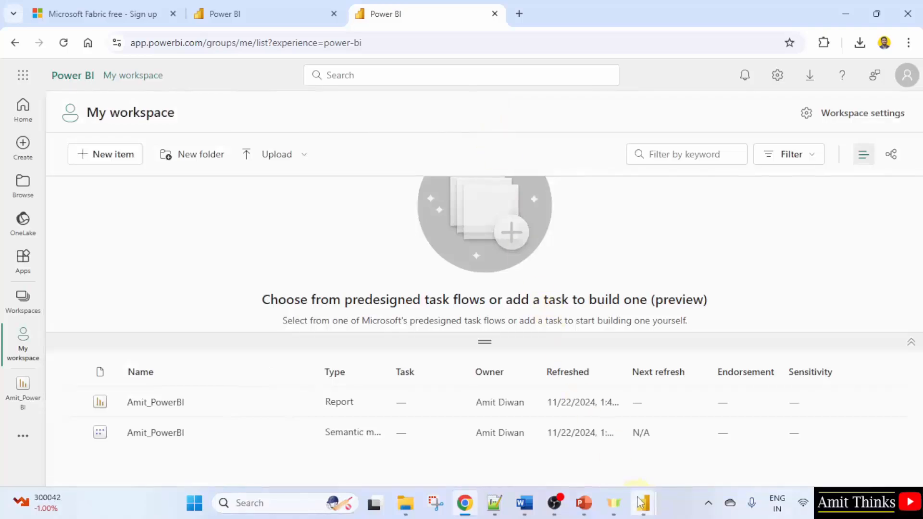
Switch to Power BI Desktop, dismiss the publishing success dialog and browse the report pages
{"action": "mouse_move", "coordinate": [640, 503]}
{"action": "left_click", "coordinate": [573, 414]}
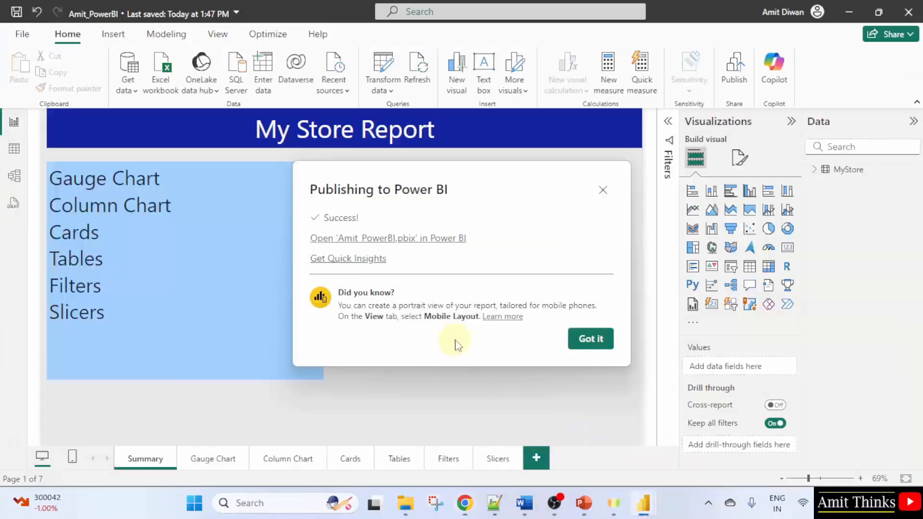
{"action": "left_click", "coordinate": [590, 339]}
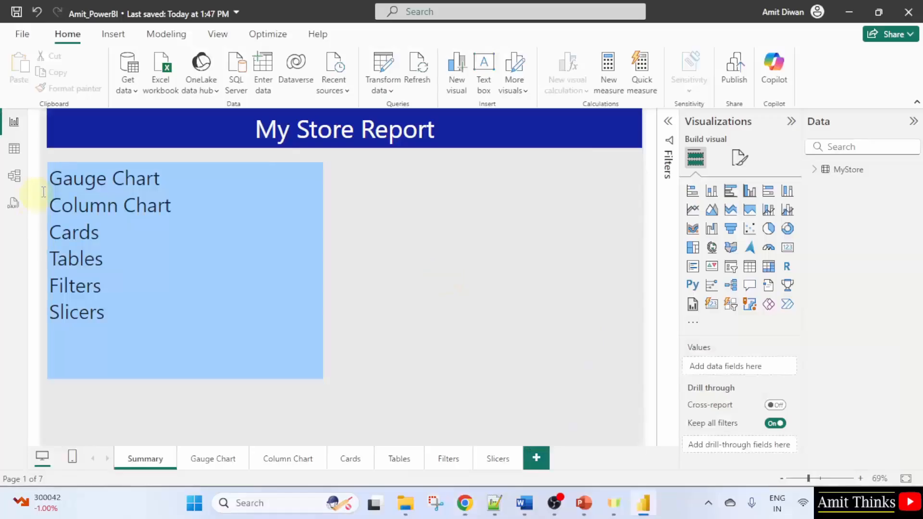
{"action": "left_click", "coordinate": [203, 457]}
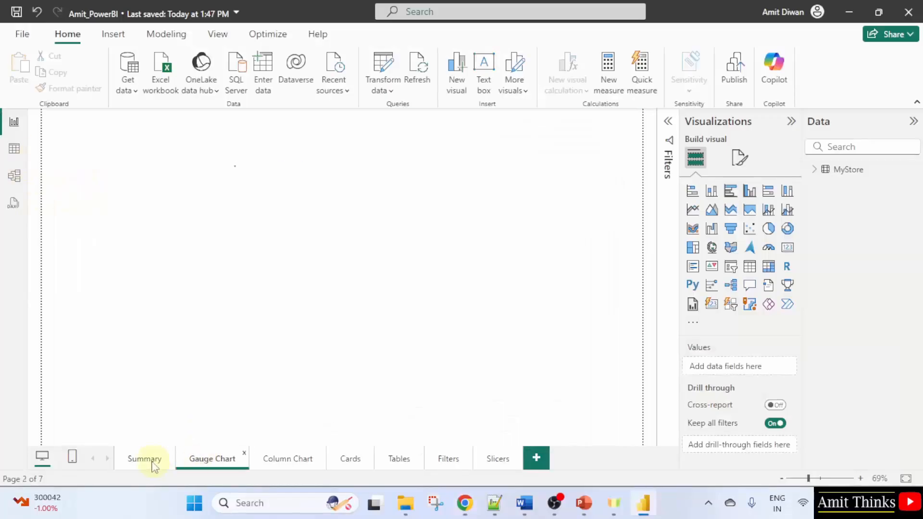
{"action": "left_click", "coordinate": [148, 462]}
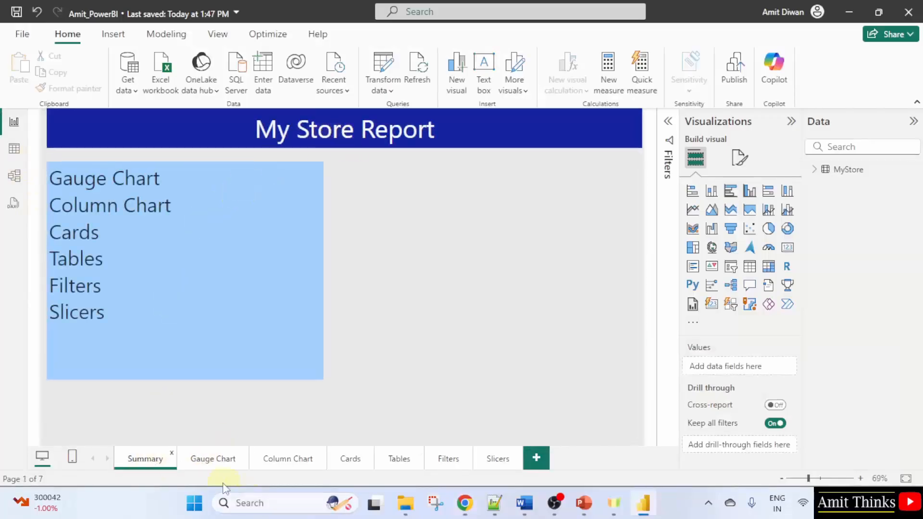
{"action": "left_click", "coordinate": [217, 461]}
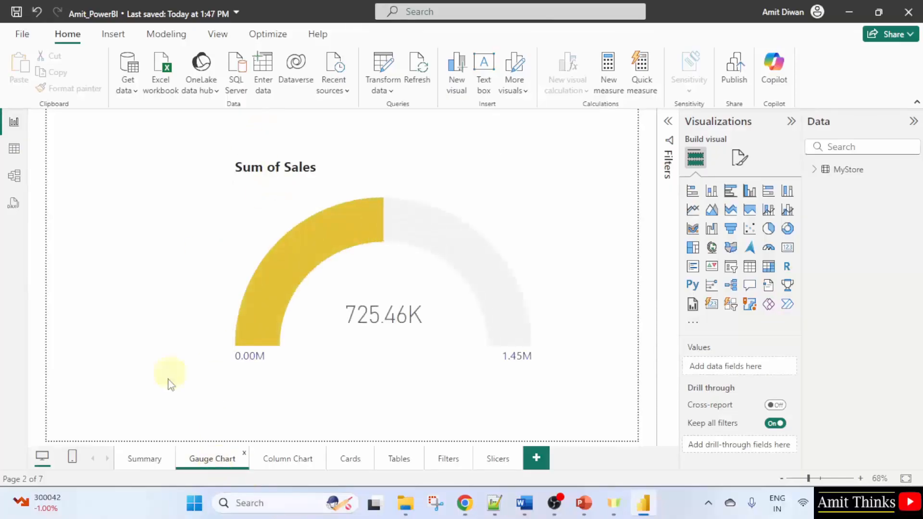
{"action": "left_click", "coordinate": [495, 457]}
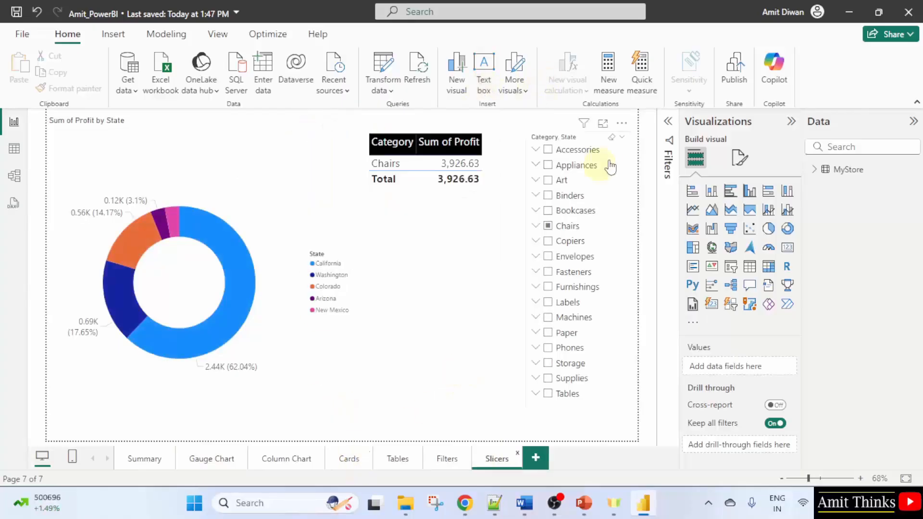
Open the Power BI service in the browser from the account menu
{"action": "left_click", "coordinate": [788, 12]}
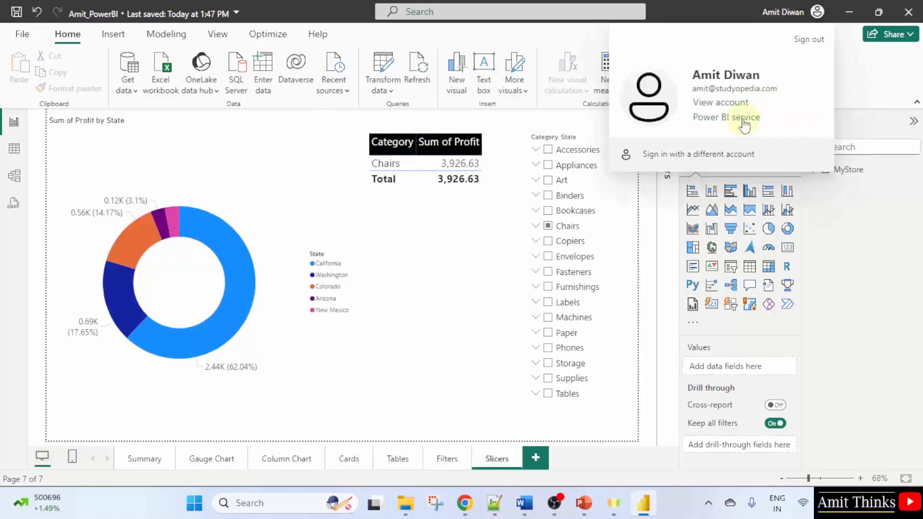
{"action": "left_click", "coordinate": [812, 12]}
{"action": "left_click", "coordinate": [813, 13]}
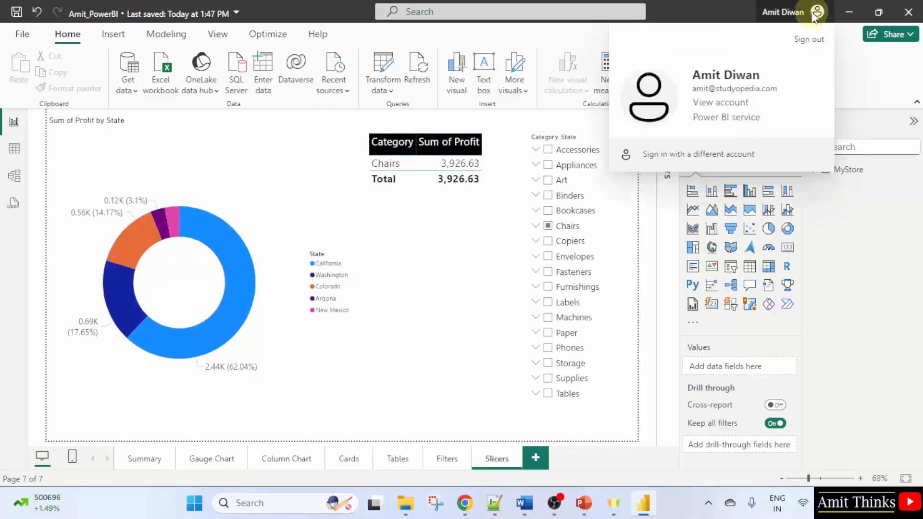
{"action": "left_click", "coordinate": [756, 122]}
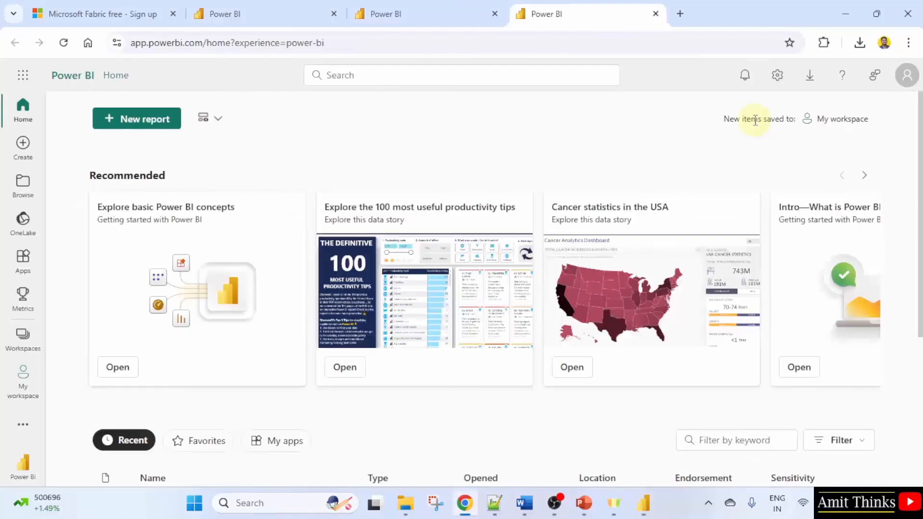
{"action": "scroll", "coordinate": [366, 290], "scroll_direction": "down", "scroll_amount": 4}
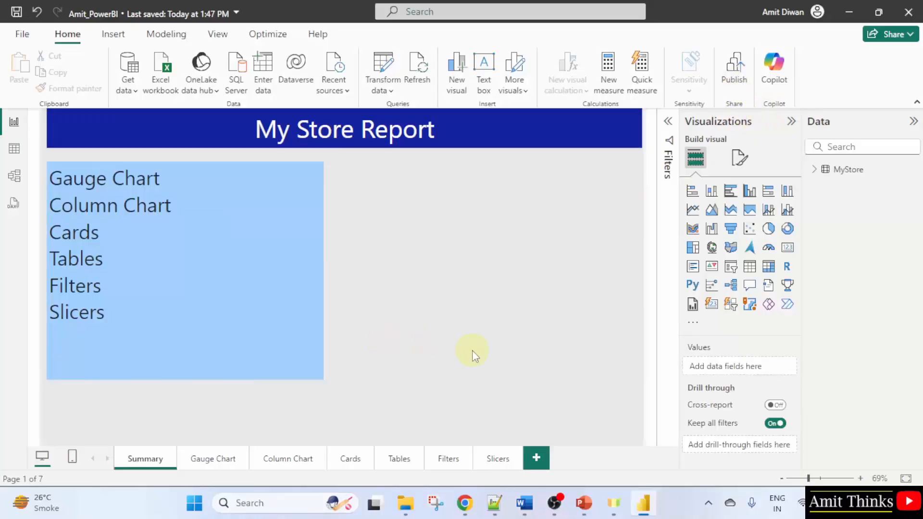
On the Slicers page, pin the Sum of Profit by State donut chart to a new dashboard named My Dashboard
{"action": "left_click", "coordinate": [464, 503]}
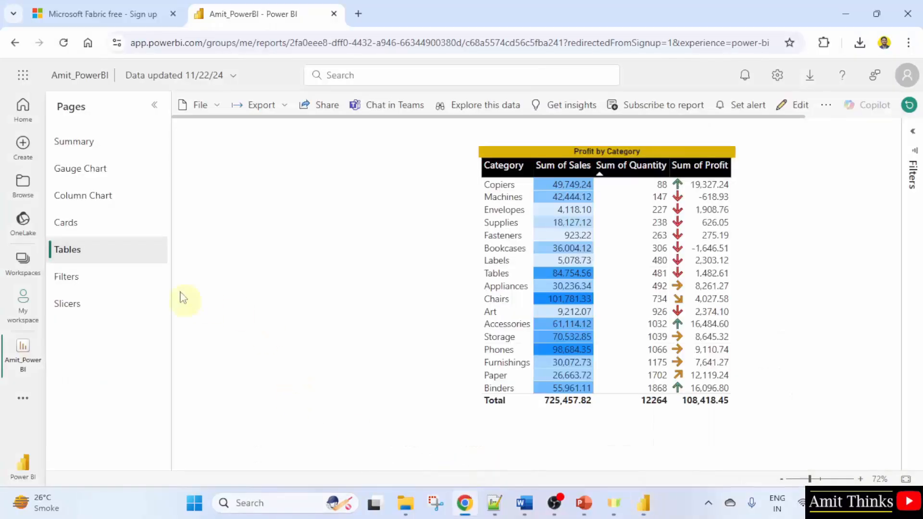
{"action": "left_click", "coordinate": [103, 141]}
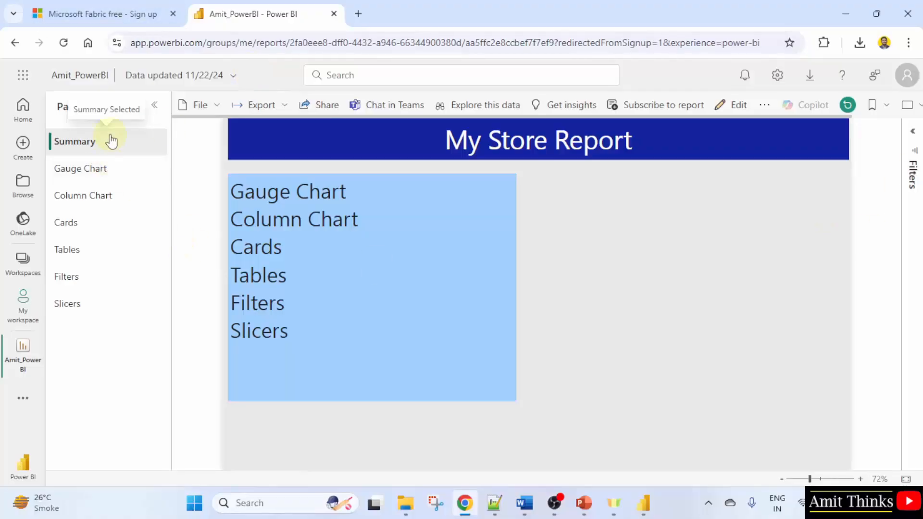
{"action": "left_click", "coordinate": [86, 308]}
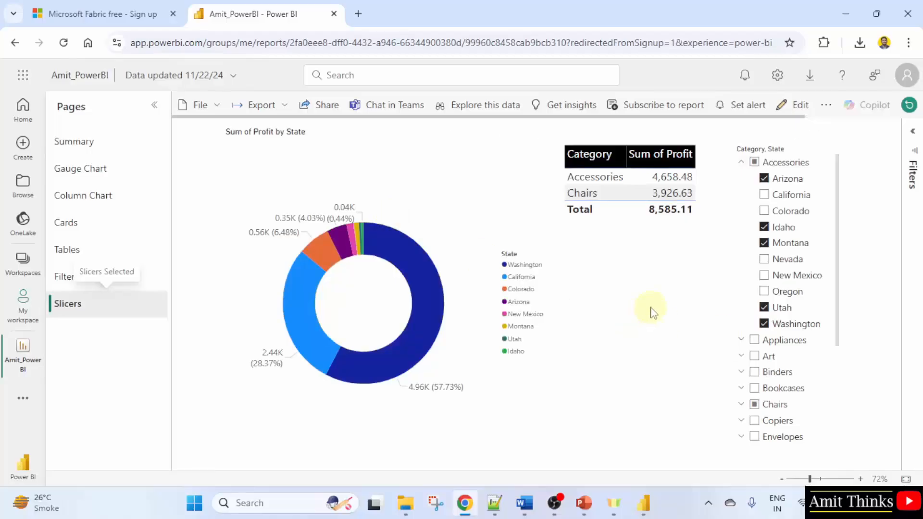
{"action": "left_click", "coordinate": [401, 252]}
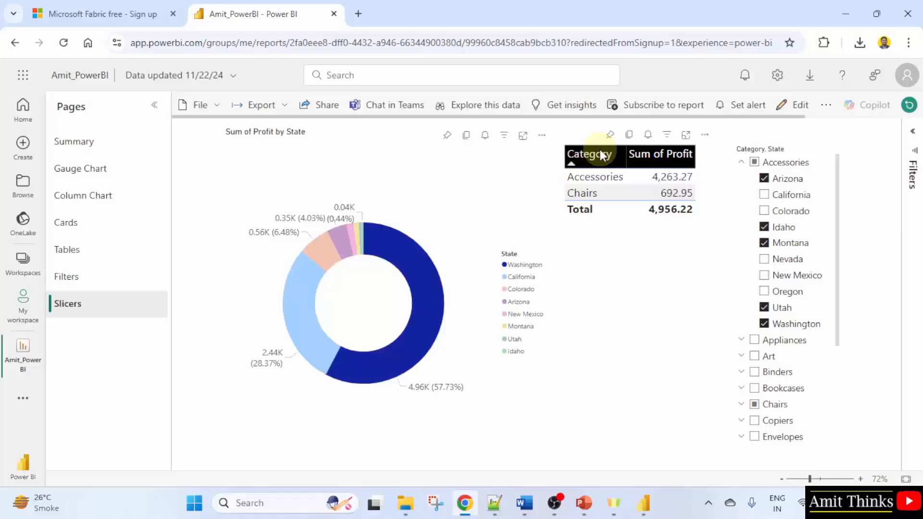
{"action": "left_click", "coordinate": [913, 133]}
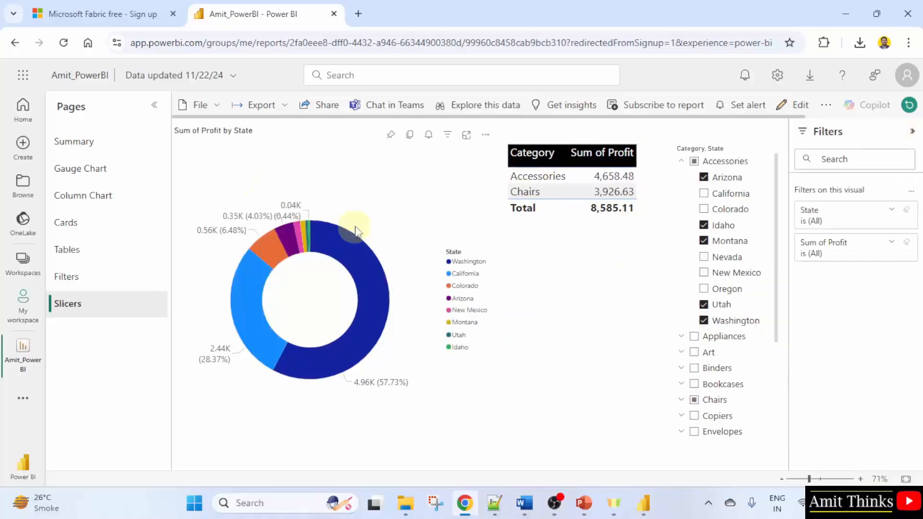
{"action": "left_click", "coordinate": [392, 136]}
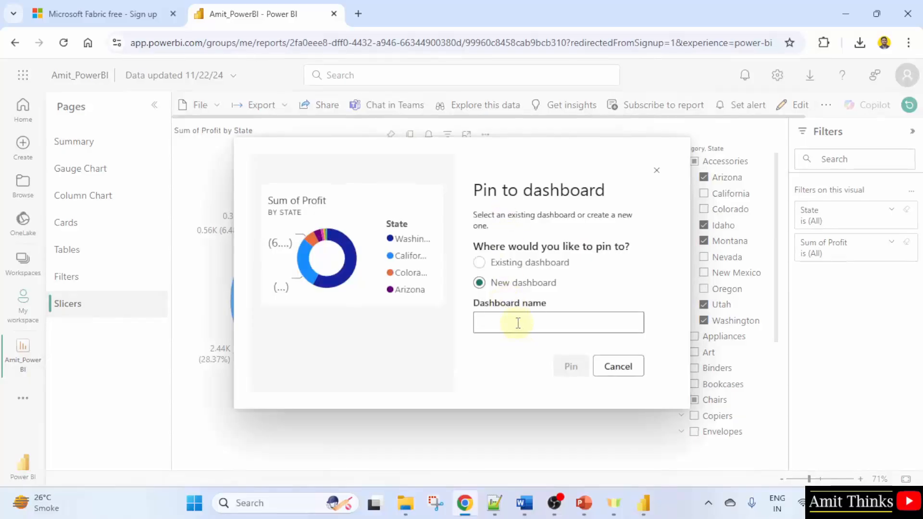
{"action": "type", "text": "My "}
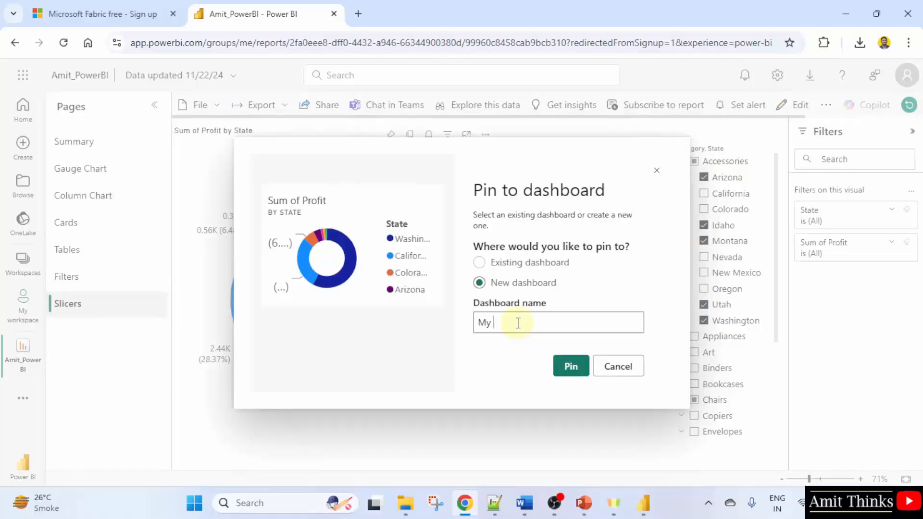
{"action": "type", "text": "Dashboard"}
{"action": "left_click", "coordinate": [579, 369]}
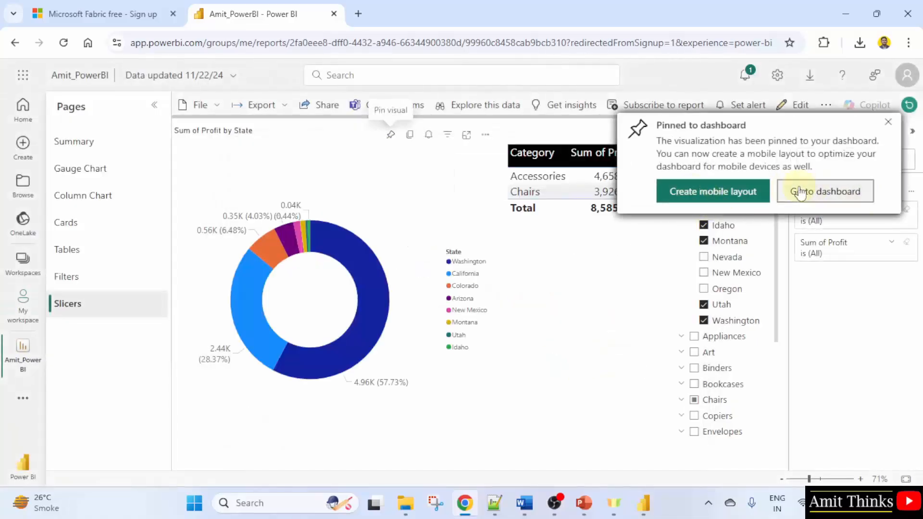
Open the new dashboard, then go back to the Amit_PowerBI report
{"action": "left_click", "coordinate": [826, 192]}
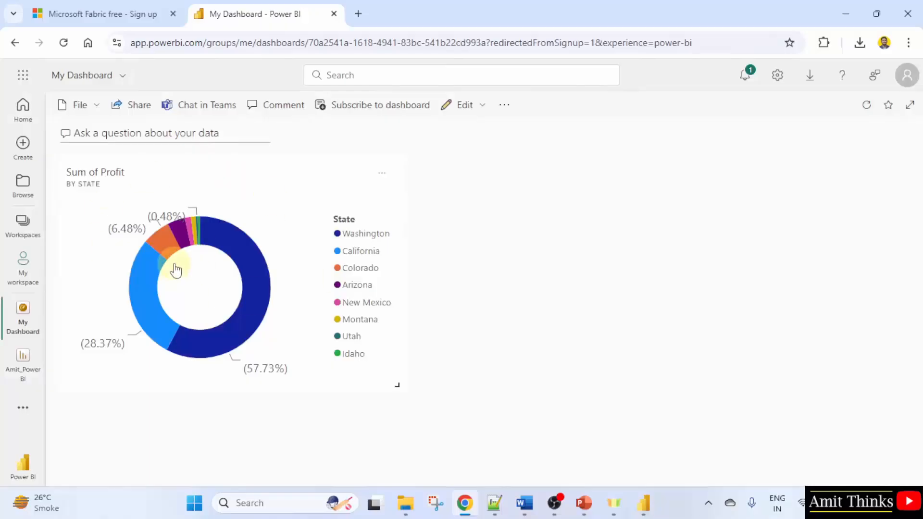
{"action": "mouse_move", "coordinate": [250, 278]}
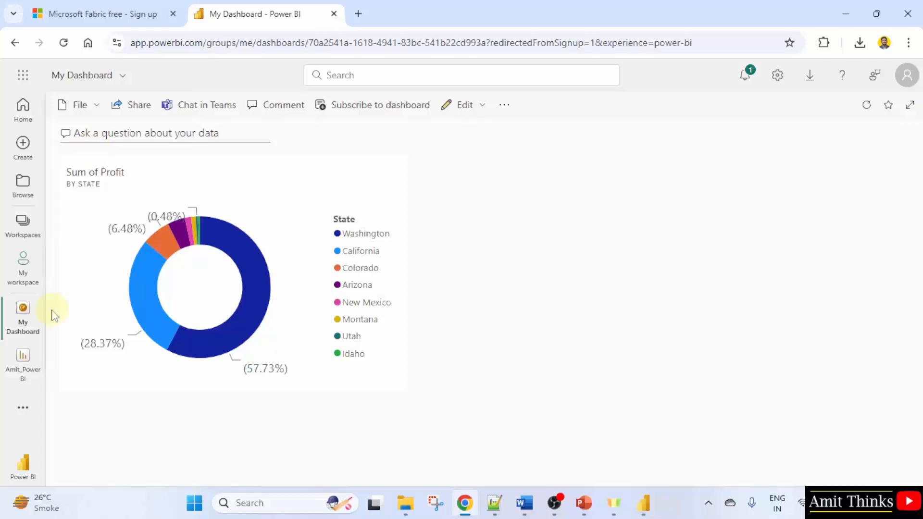
{"action": "left_click", "coordinate": [28, 385]}
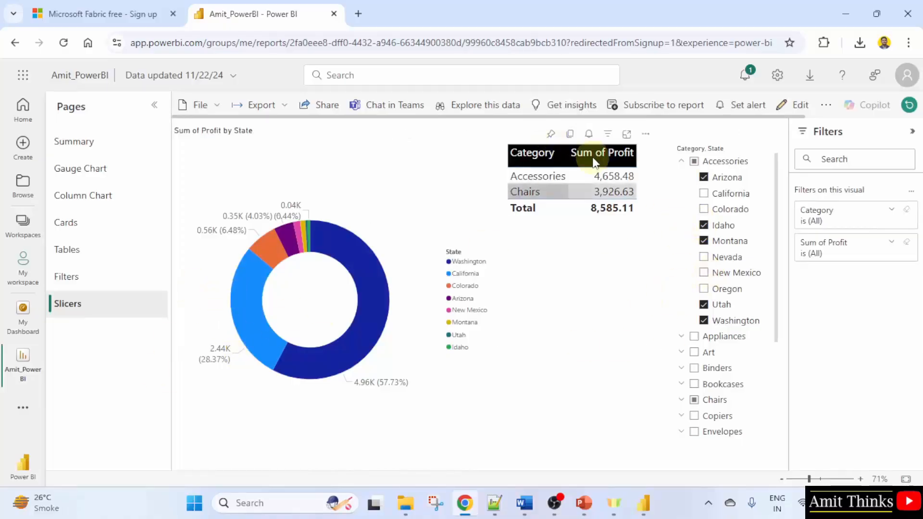
Pin the Category and Sum of Profit table to the existing My Dashboard, then open that dashboard
{"action": "left_click", "coordinate": [554, 161]}
{"action": "left_click", "coordinate": [551, 135]}
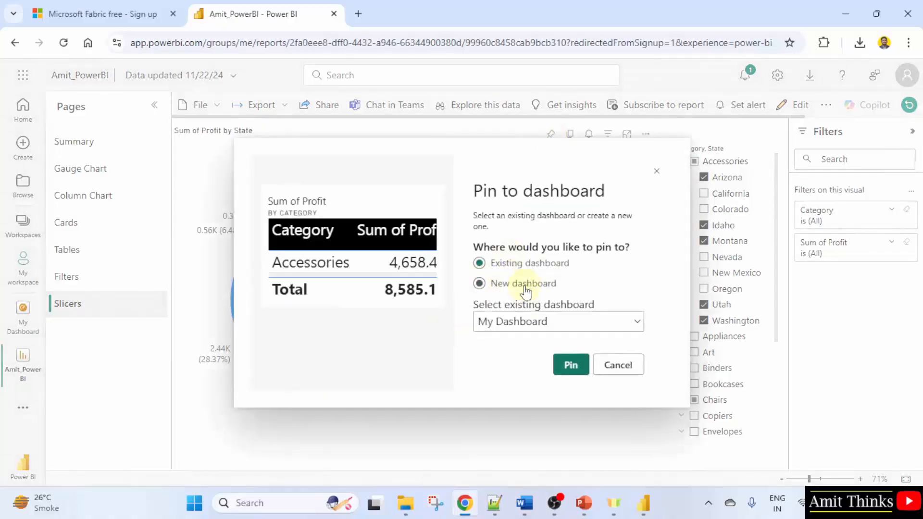
{"action": "left_click", "coordinate": [571, 366]}
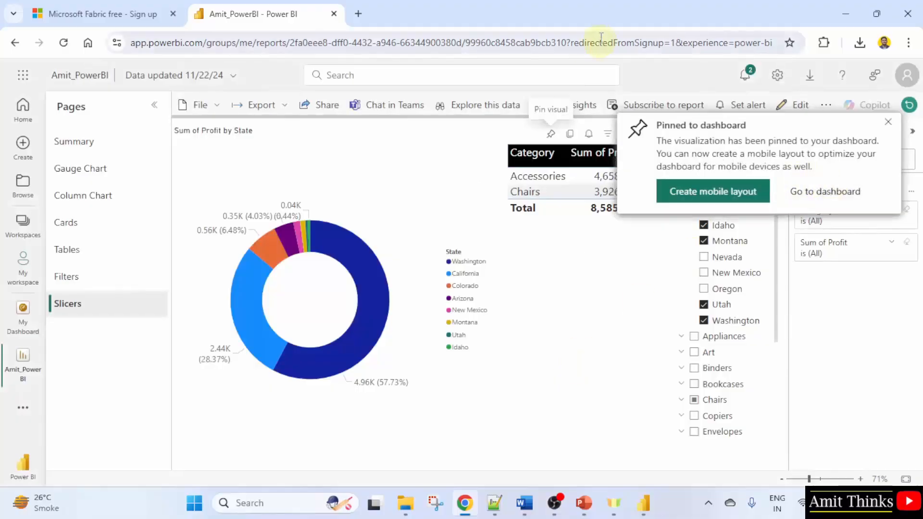
{"action": "left_click", "coordinate": [888, 122]}
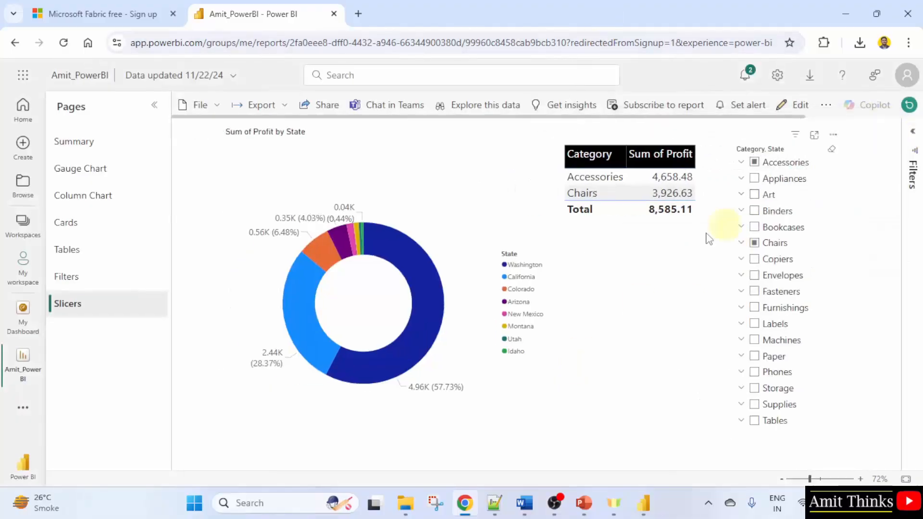
{"action": "left_click", "coordinate": [76, 277]}
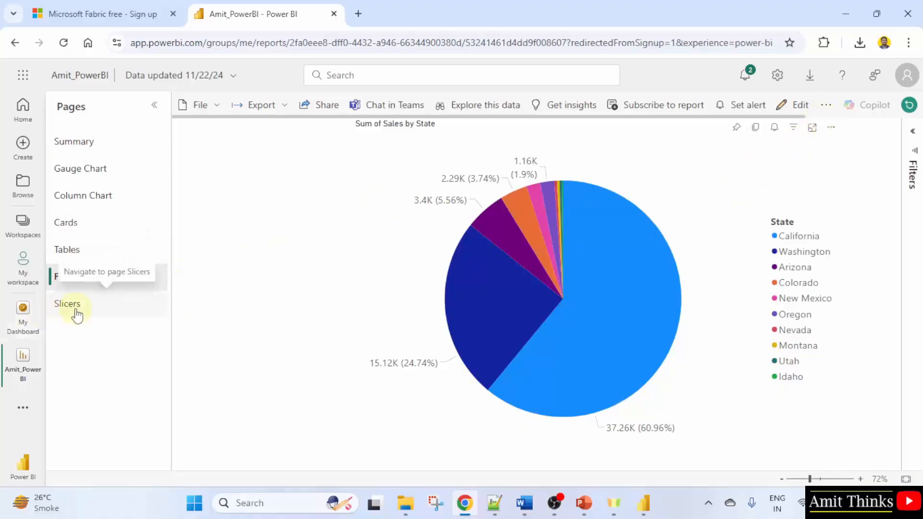
{"action": "left_click", "coordinate": [20, 330]}
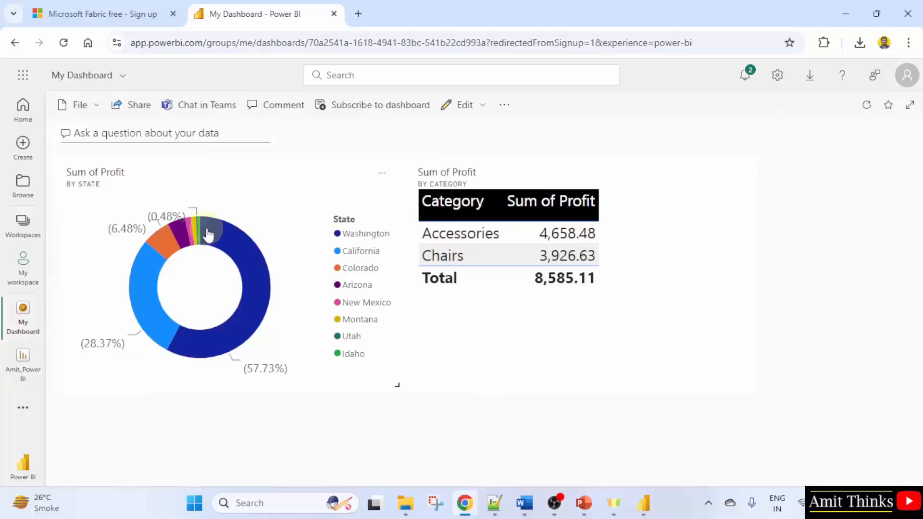
Open the report from the dashboard's donut chart tile, then return to My Dashboard
{"action": "mouse_move", "coordinate": [222, 246]}
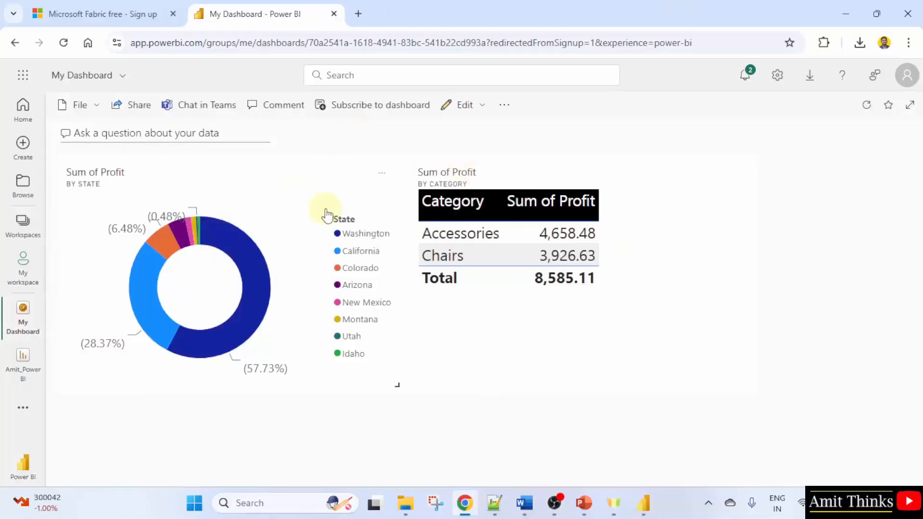
{"action": "left_click", "coordinate": [334, 183]}
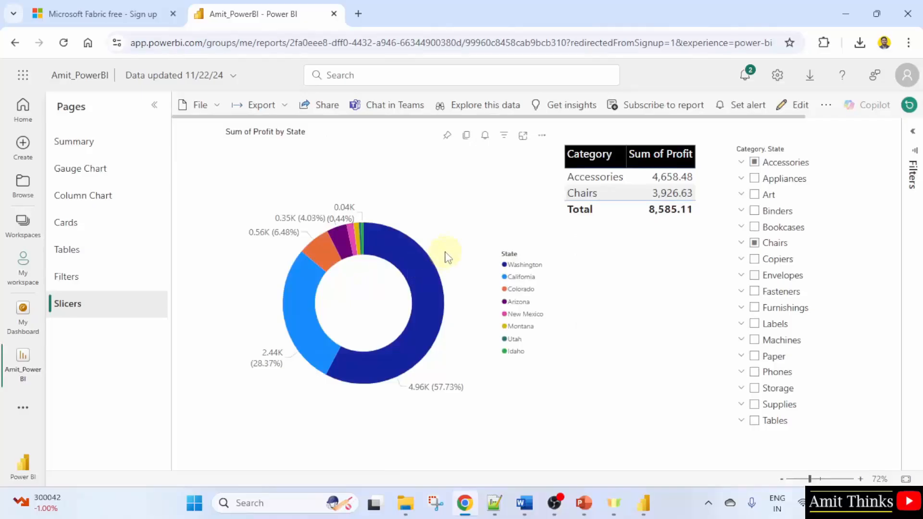
{"action": "left_click", "coordinate": [23, 331]}
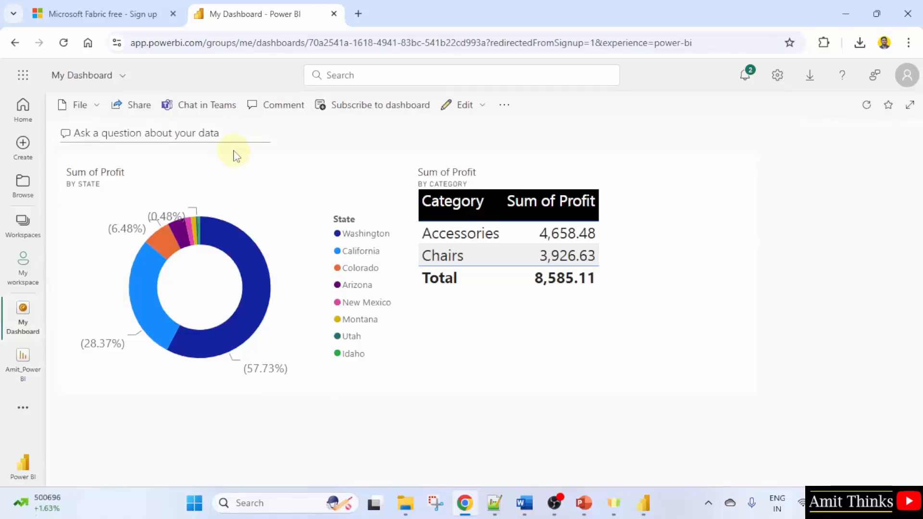
Open My workspace and filter its items to show only the Dashboard type
{"action": "left_click", "coordinate": [29, 274]}
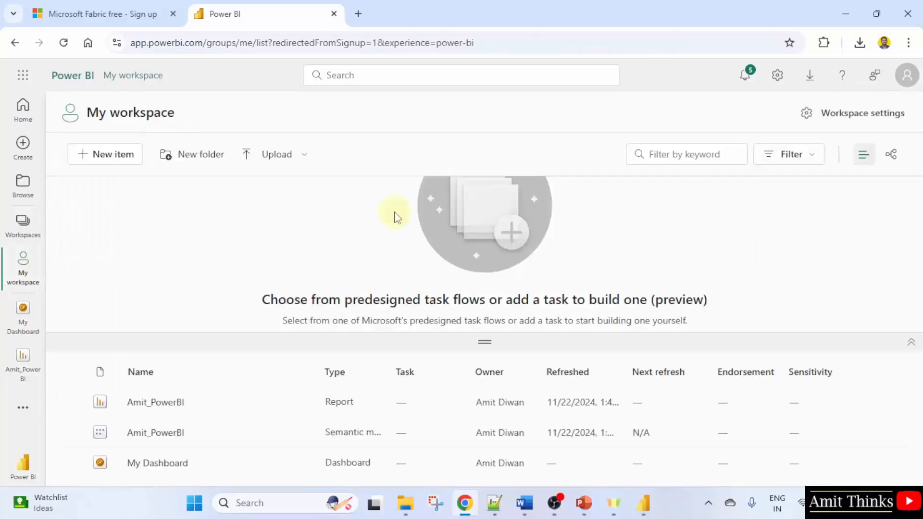
{"action": "left_click", "coordinate": [814, 162]}
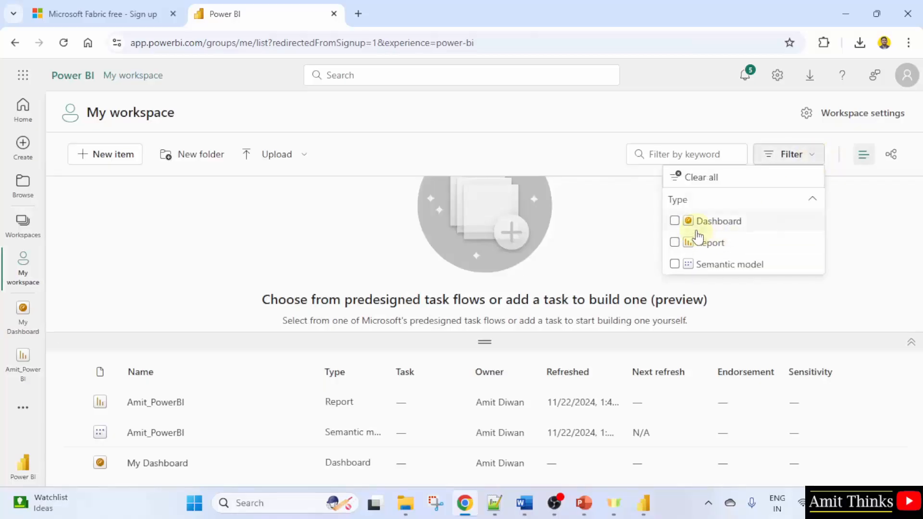
{"action": "left_click", "coordinate": [578, 246]}
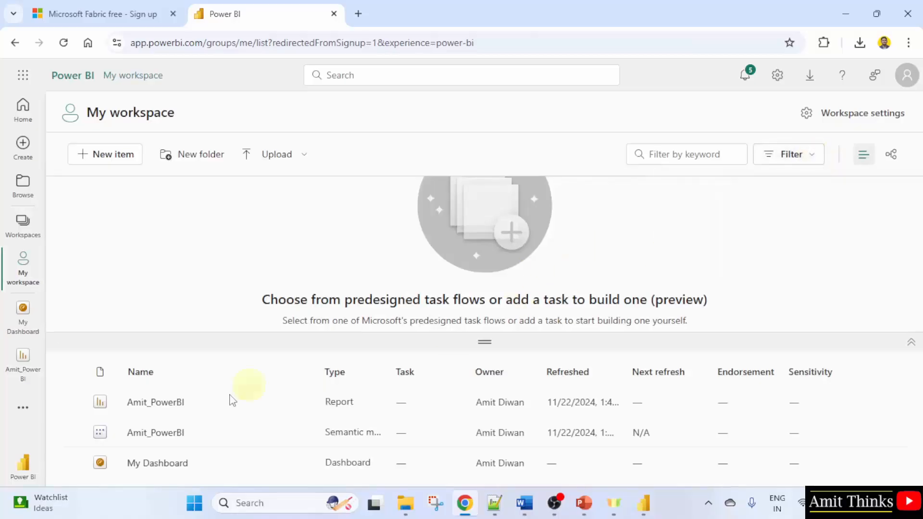
{"action": "left_click", "coordinate": [791, 159]}
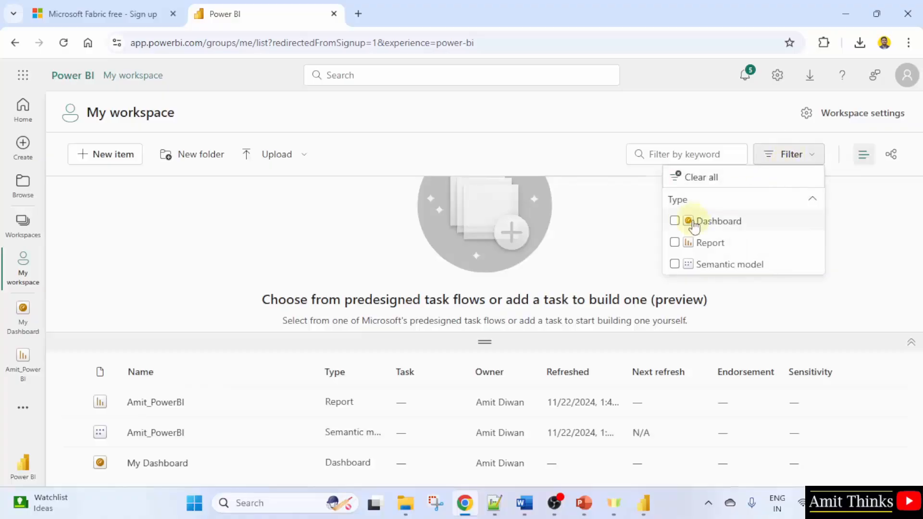
{"action": "left_click", "coordinate": [675, 221]}
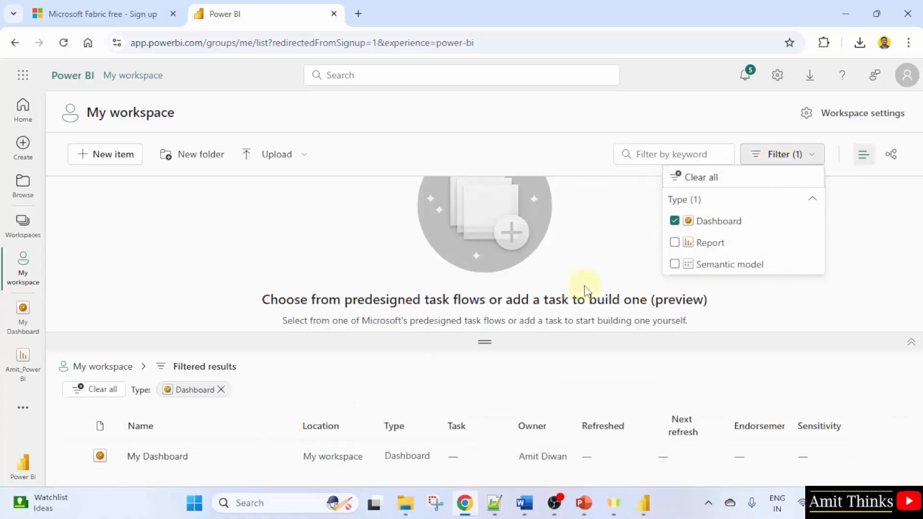
{"action": "left_click", "coordinate": [636, 261]}
{"action": "left_click", "coordinate": [180, 458]}
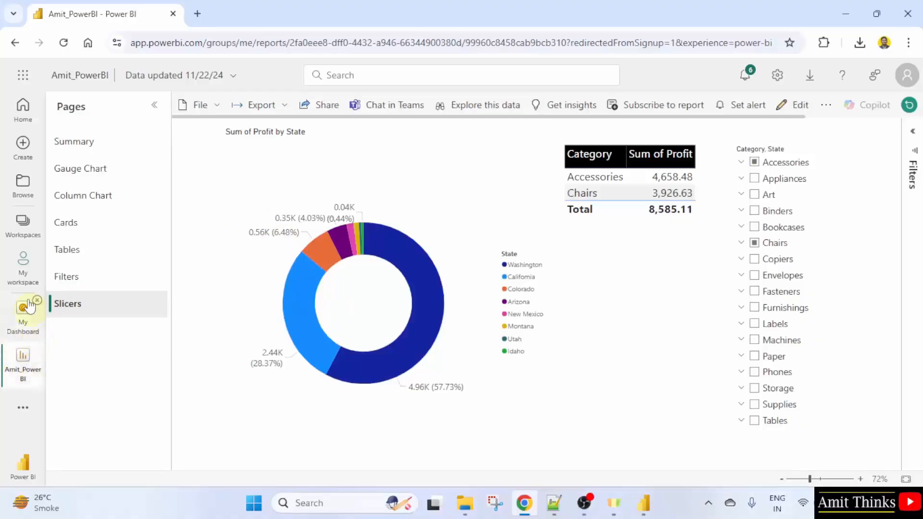
Open the Amit_PowerBI report from My workspace and view its Gauge Chart and Summary pages
{"action": "left_click", "coordinate": [25, 278]}
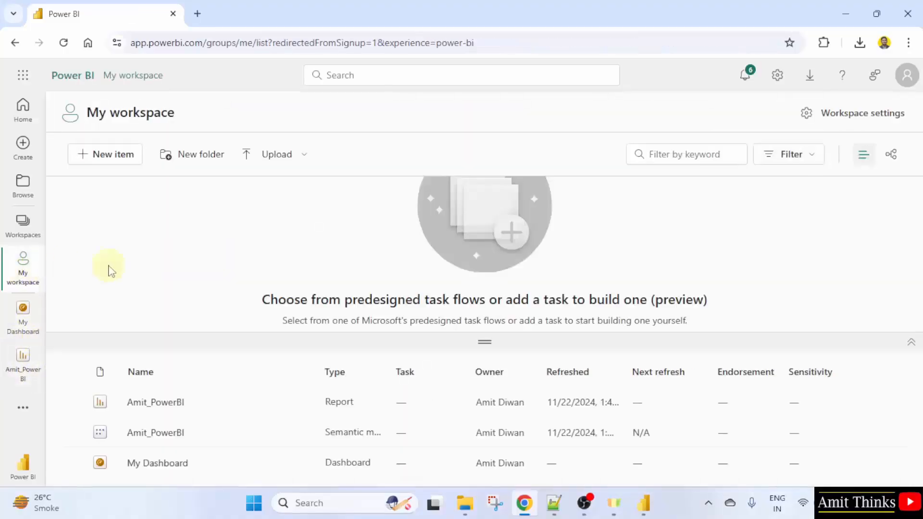
{"action": "left_click", "coordinate": [180, 404]}
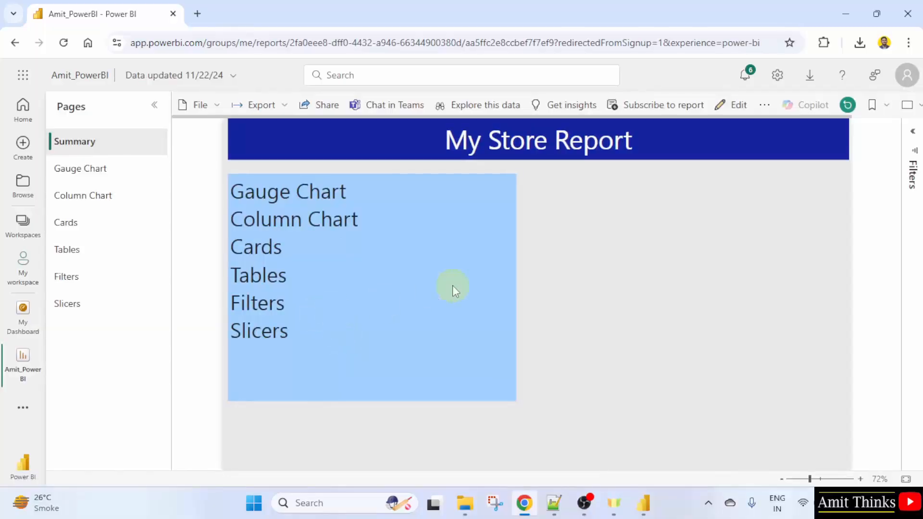
{"action": "left_click", "coordinate": [92, 168]}
{"action": "left_click", "coordinate": [98, 143]}
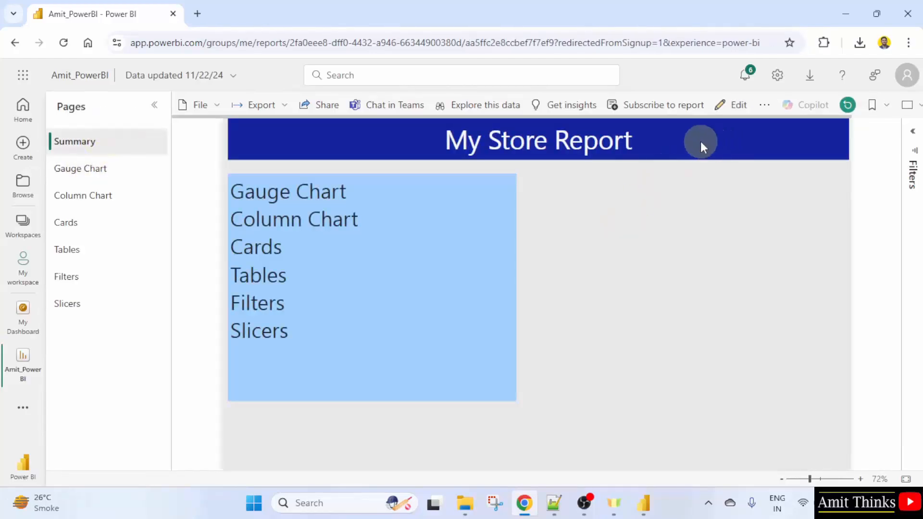
Start the 60-day free trial of paid Power BI features offered when subscribing to the report
{"action": "left_click", "coordinate": [686, 106]}
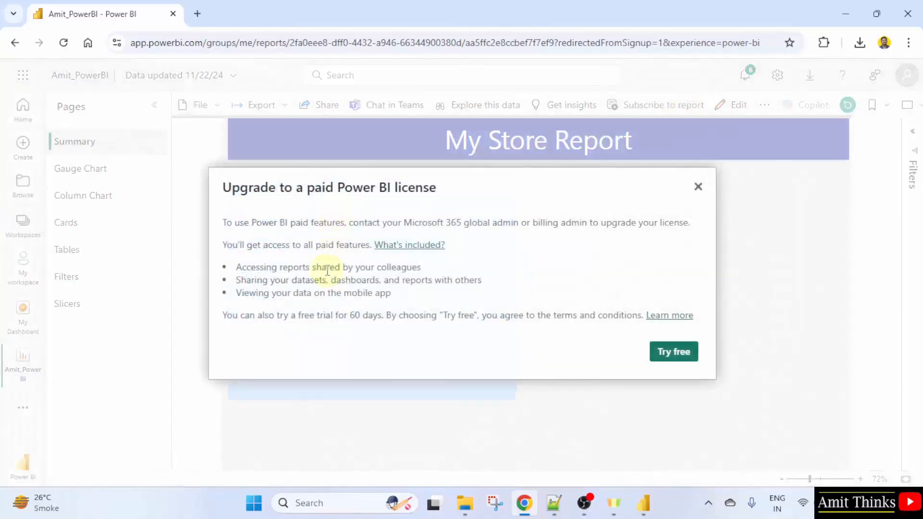
{"action": "left_click_drag", "start_coordinate": [237, 269], "coordinate": [423, 267]}
{"action": "left_click", "coordinate": [383, 282]}
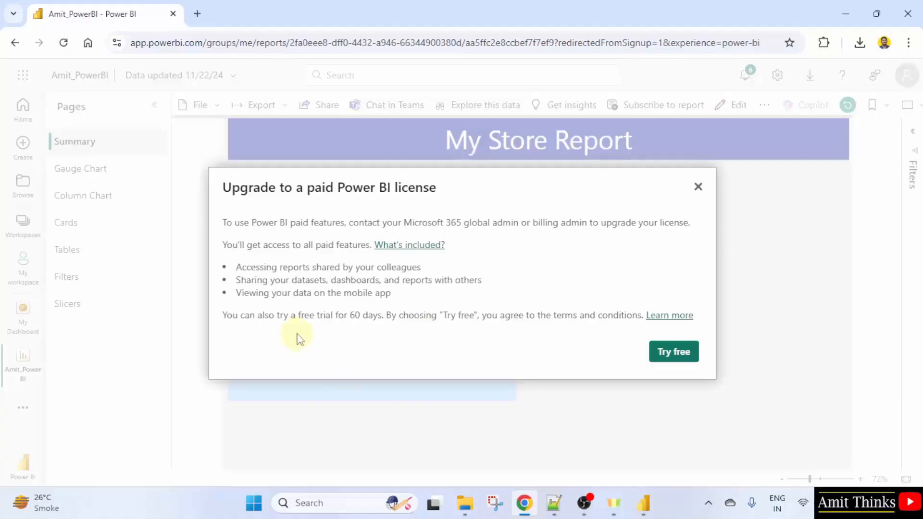
{"action": "left_click_drag", "start_coordinate": [305, 316], "coordinate": [413, 319]}
{"action": "left_click", "coordinate": [414, 319]}
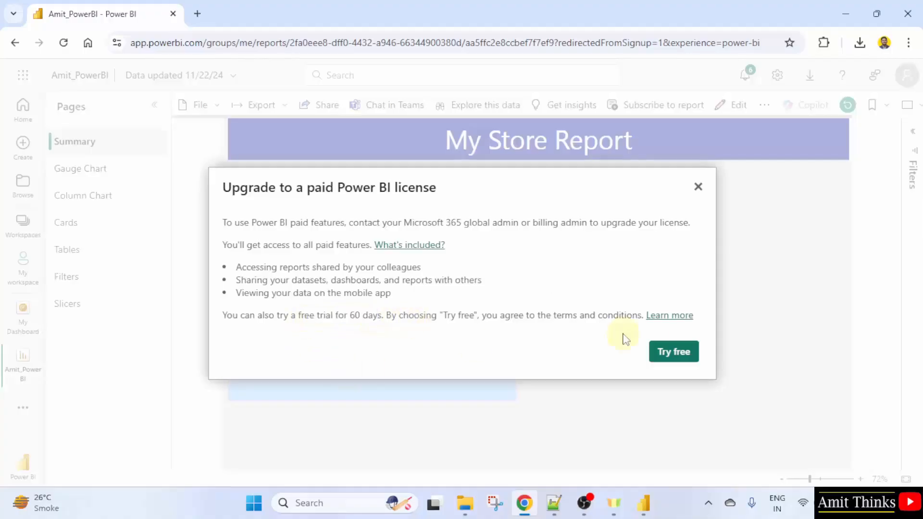
{"action": "left_click", "coordinate": [694, 358]}
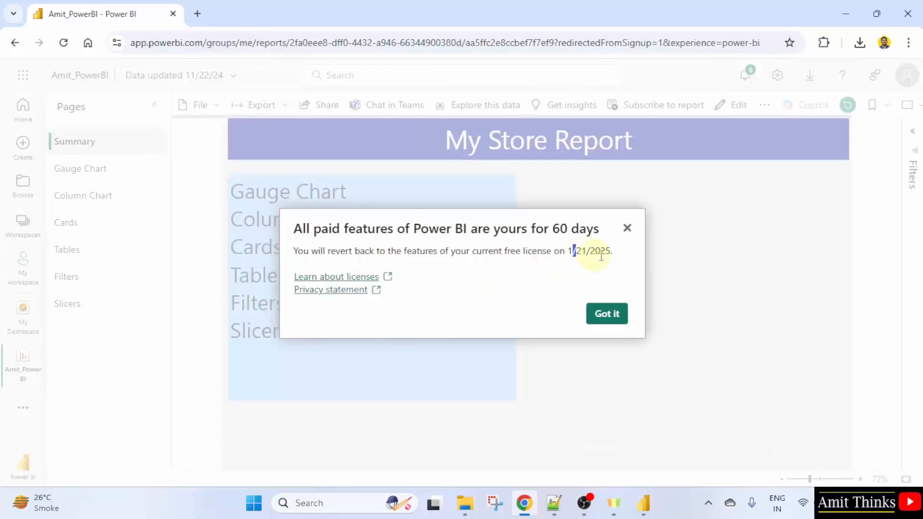
{"action": "left_click_drag", "start_coordinate": [571, 250], "coordinate": [614, 254]}
{"action": "left_click", "coordinate": [582, 276]}
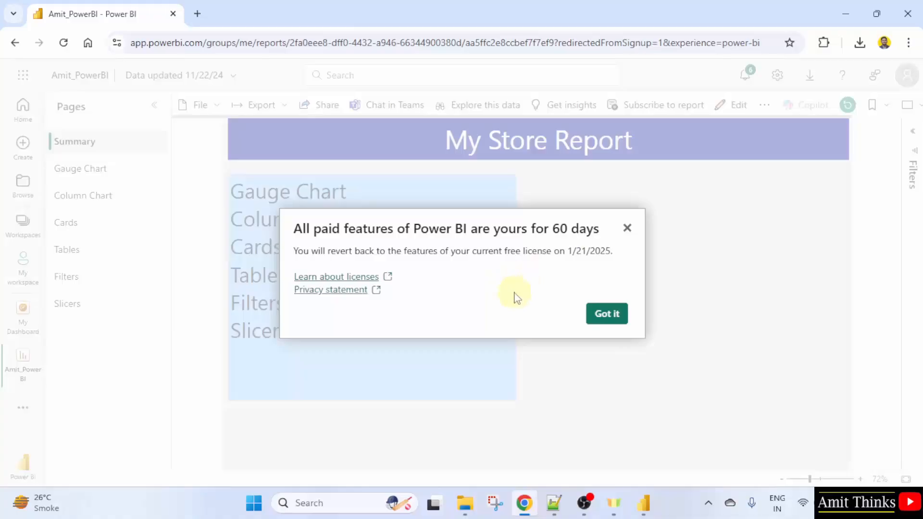
{"action": "left_click", "coordinate": [616, 316]}
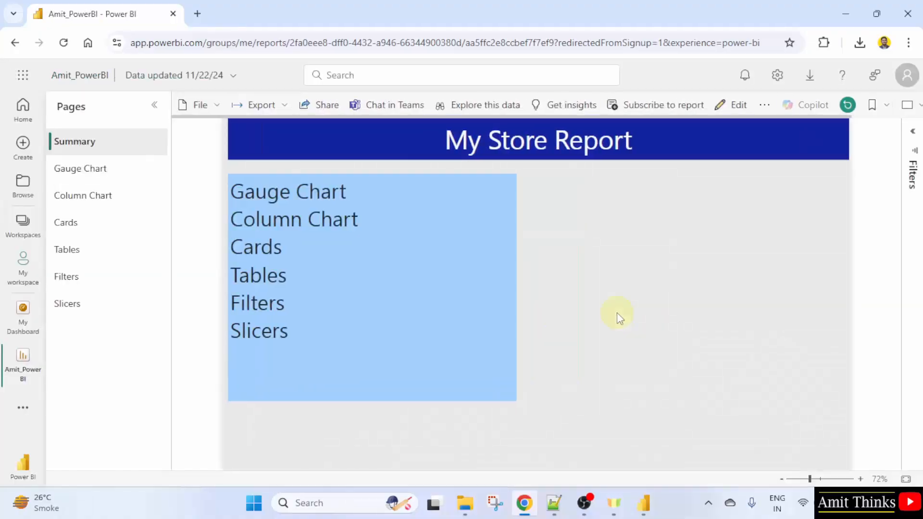
Create a new subscription for the report and name it Weekly Report
{"action": "left_click", "coordinate": [667, 107]}
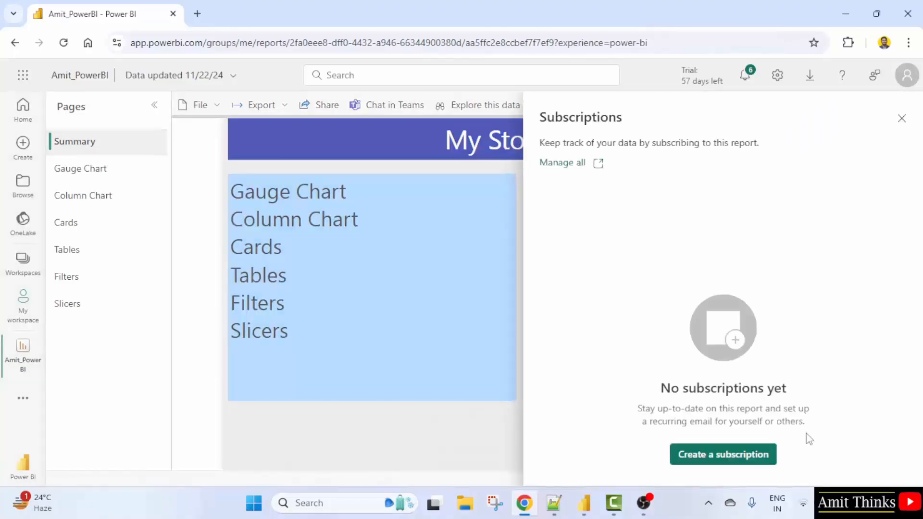
{"action": "left_click", "coordinate": [769, 460]}
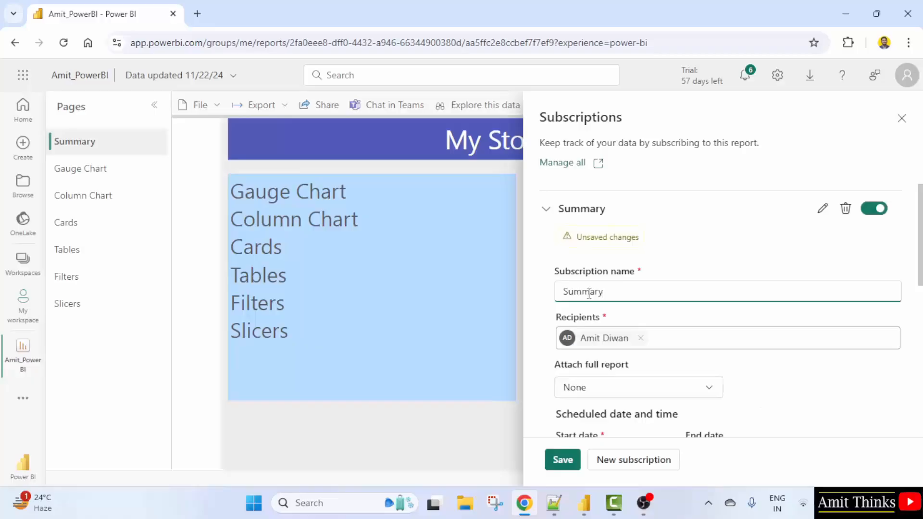
{"action": "key", "text": "BackSpace"}
{"action": "key", "text": "BackSpace"}
{"action": "key", "text": "BackSpace"}
{"action": "key", "text": "BackSpace"}
{"action": "key", "text": "BackSpace"}
{"action": "key", "text": "BackSpace"}
{"action": "key", "text": "BackSpace"}
{"action": "type", "text": "R"}
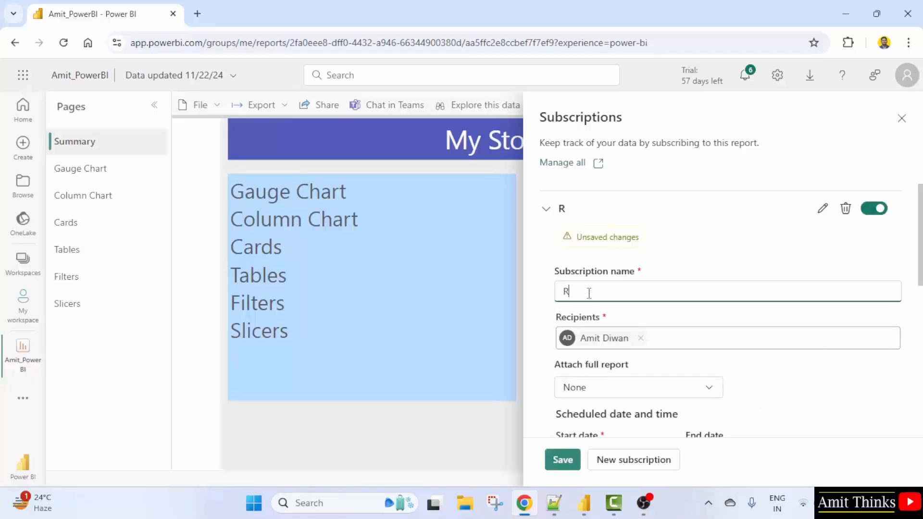
{"action": "type", "text": "eport"}
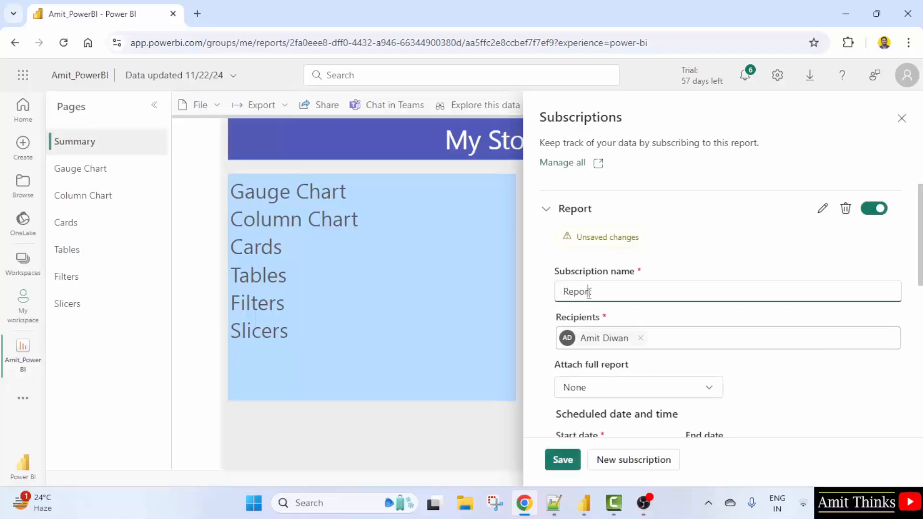
{"action": "type", "text": "Weekly"}
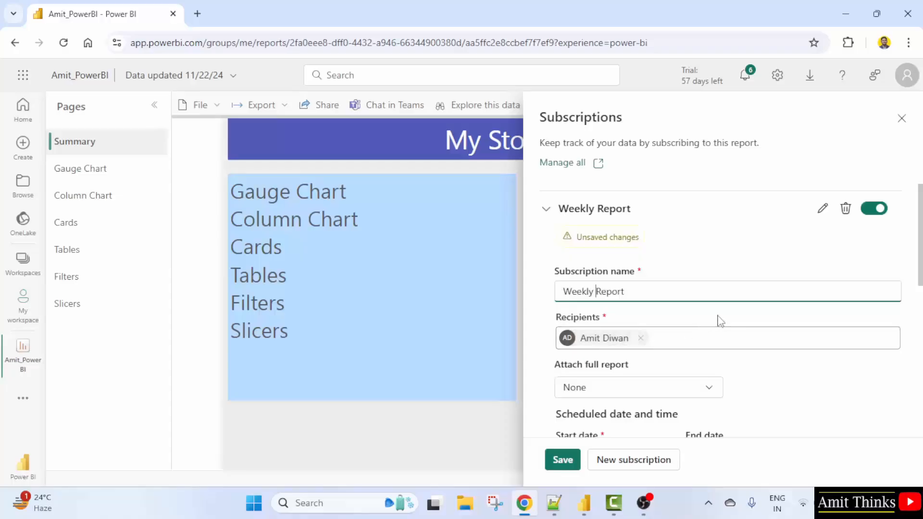
Check the full-report attachment options, then set the subscription to repeat weekly on Mondays
{"action": "scroll", "coordinate": [728, 319], "scroll_direction": "down", "scroll_amount": 2}
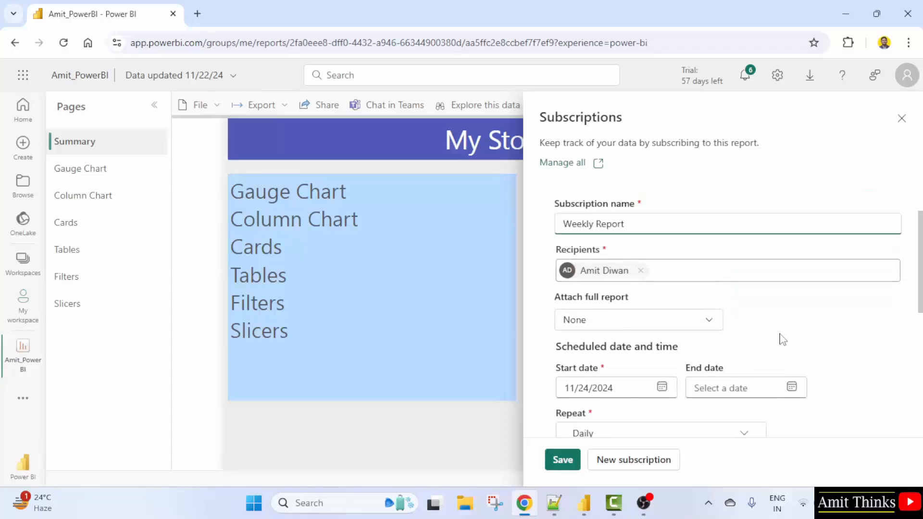
{"action": "left_click", "coordinate": [709, 321]}
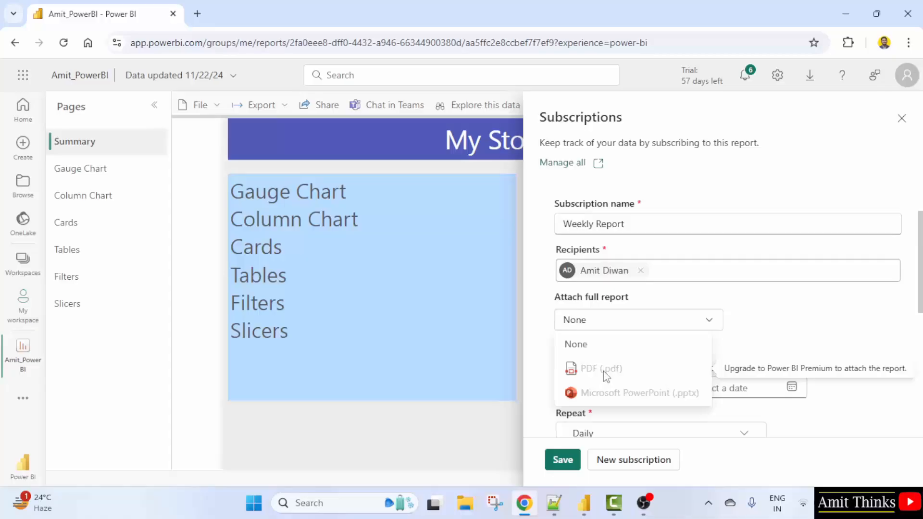
{"action": "scroll", "coordinate": [762, 319], "scroll_direction": "down", "scroll_amount": 3}
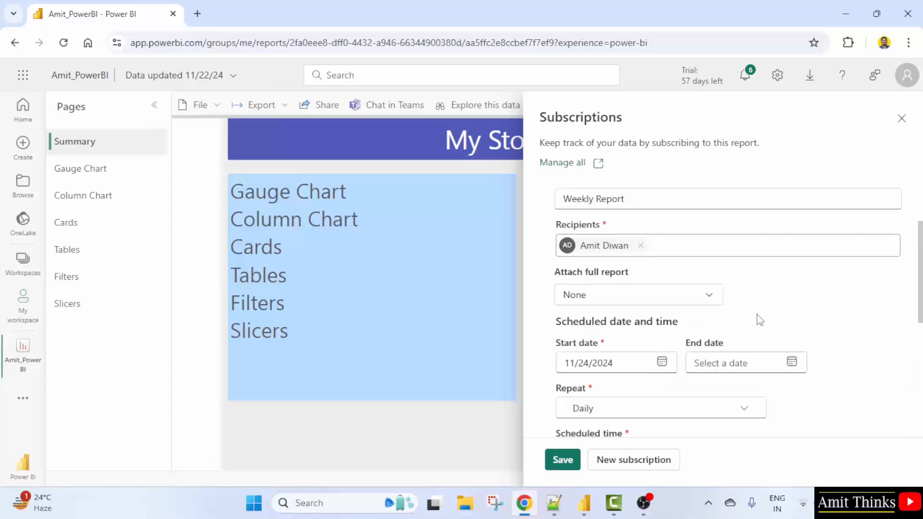
{"action": "left_click", "coordinate": [630, 300]}
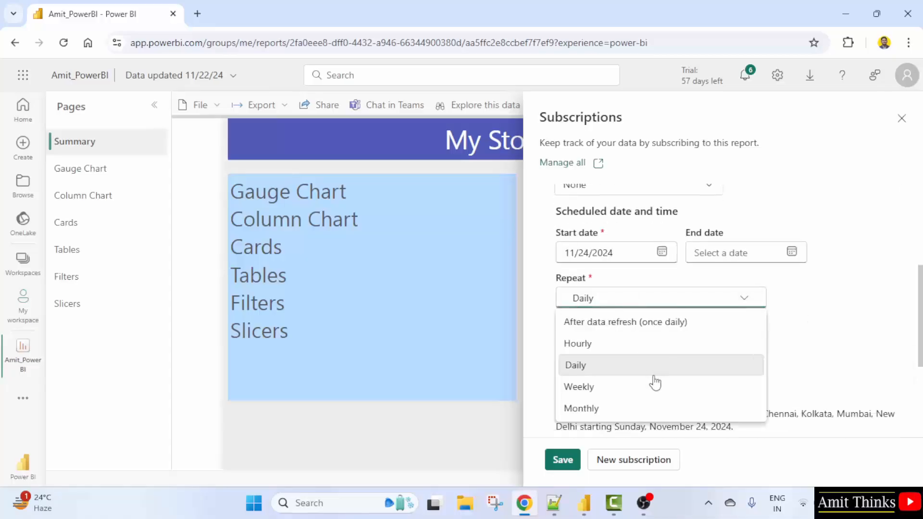
{"action": "left_click", "coordinate": [654, 393]}
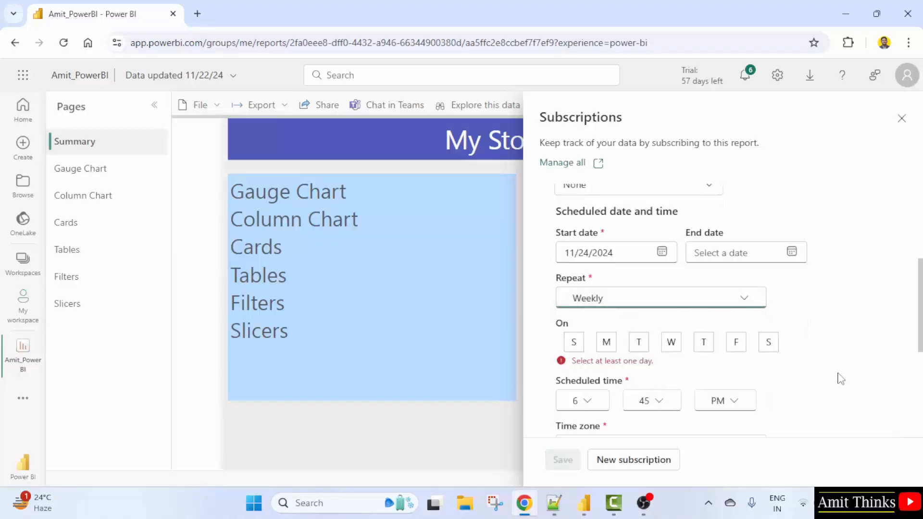
{"action": "left_click", "coordinate": [607, 345]}
Set the subscription's scheduled time to 10:00 AM
{"action": "scroll", "coordinate": [816, 349], "scroll_direction": "down", "scroll_amount": 1}
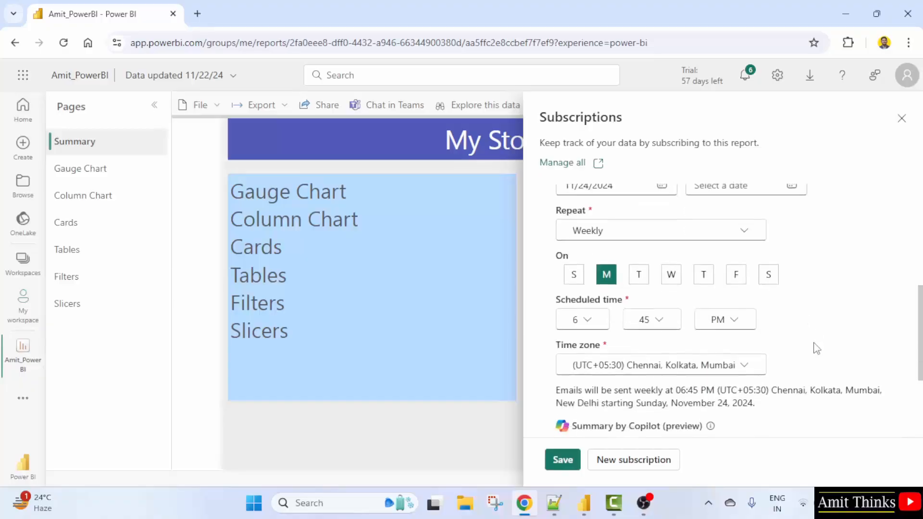
{"action": "left_click", "coordinate": [592, 327]}
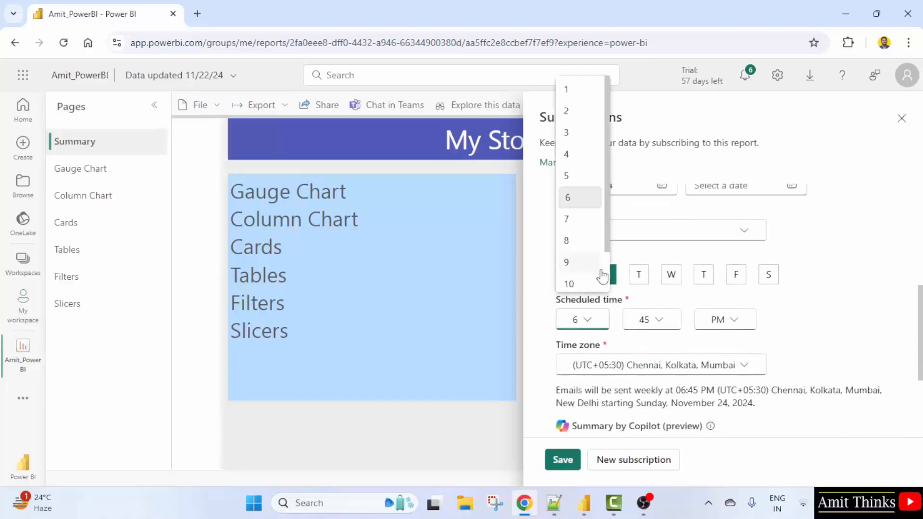
{"action": "scroll", "coordinate": [592, 250], "scroll_direction": "down", "scroll_amount": 1}
{"action": "left_click", "coordinate": [583, 232]}
{"action": "left_click", "coordinate": [675, 323]}
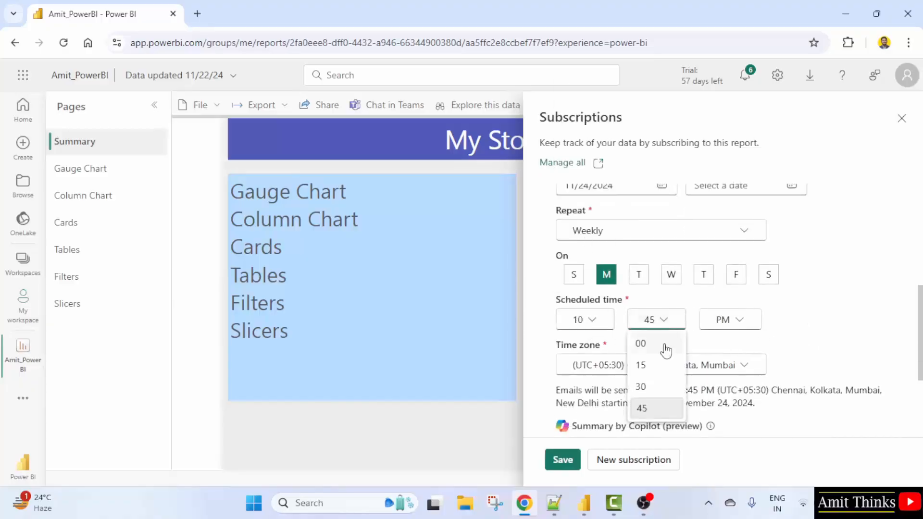
{"action": "left_click", "coordinate": [666, 343]}
{"action": "left_click", "coordinate": [726, 323]}
{"action": "left_click", "coordinate": [717, 344]}
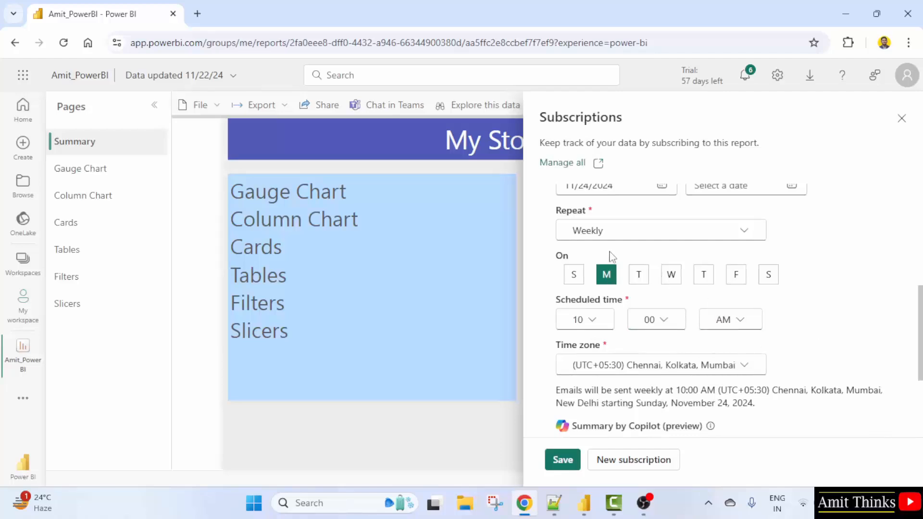
Check the subscription's time zone and expand the More options section
{"action": "scroll", "coordinate": [787, 343], "scroll_direction": "down", "scroll_amount": 2}
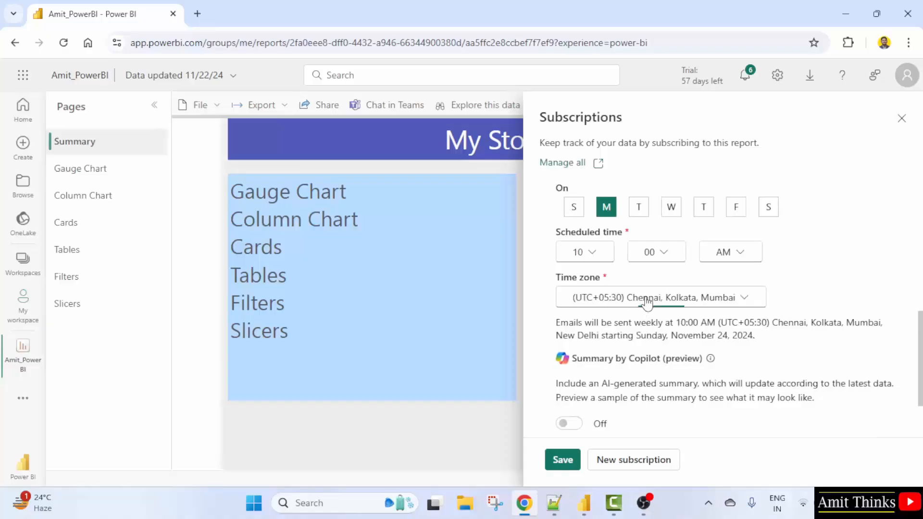
{"action": "left_click", "coordinate": [643, 299]}
{"action": "left_click", "coordinate": [799, 286]}
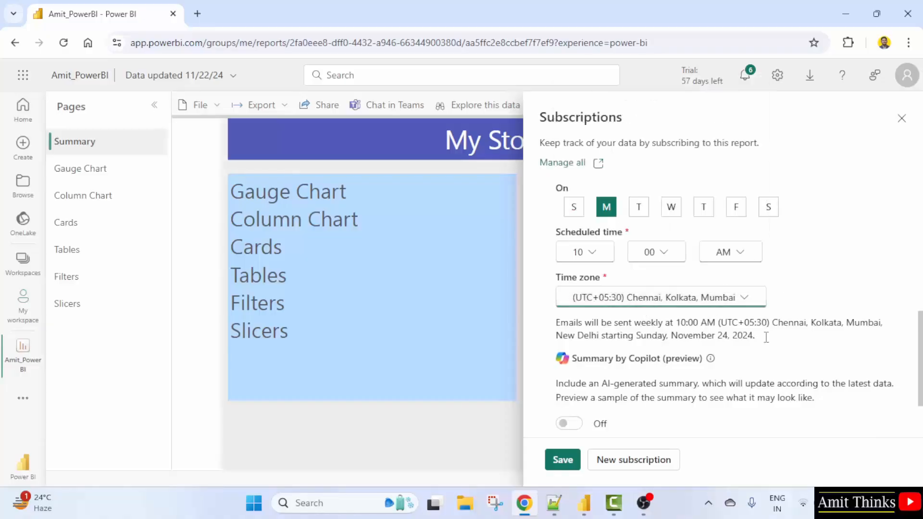
{"action": "scroll", "coordinate": [747, 373], "scroll_direction": "down", "scroll_amount": 2}
{"action": "left_click", "coordinate": [563, 373]}
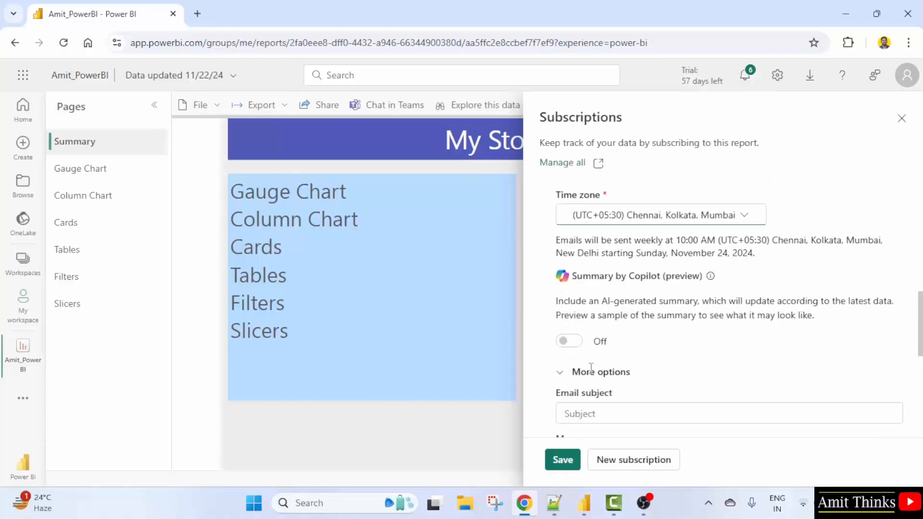
Set the subscription's email subject to Weekly Report (Sales)
{"action": "scroll", "coordinate": [648, 373], "scroll_direction": "down", "scroll_amount": 2}
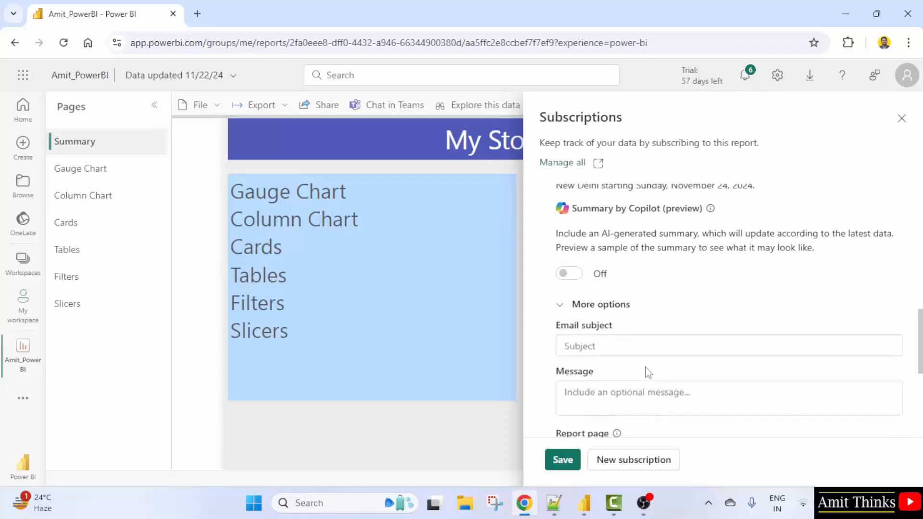
{"action": "left_click", "coordinate": [615, 346]}
{"action": "type", "text": "Weekly Report (Sales"}
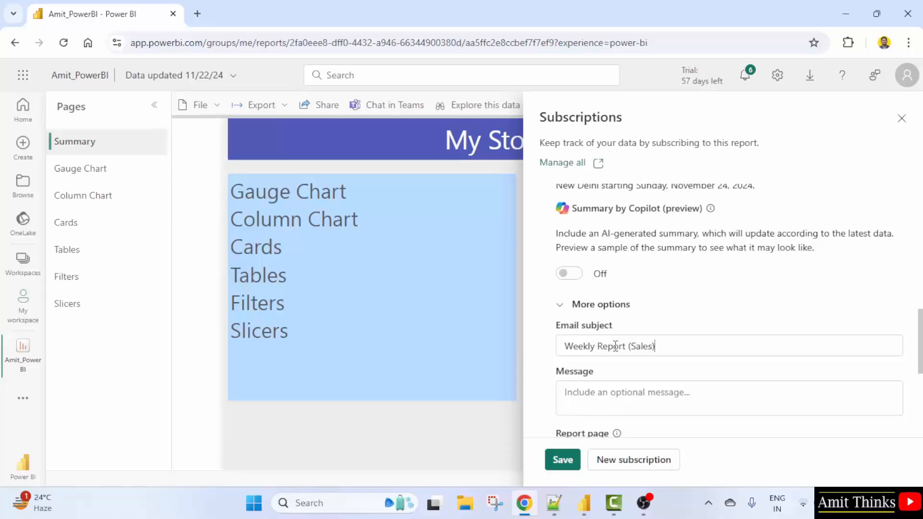
Write the subscription message "Dear All," followed by "Attached is the weekly sales report." on a new line
{"action": "scroll", "coordinate": [625, 336], "scroll_direction": "down", "scroll_amount": 1}
{"action": "left_click", "coordinate": [647, 318]}
{"action": "type", "text": "Dear"}
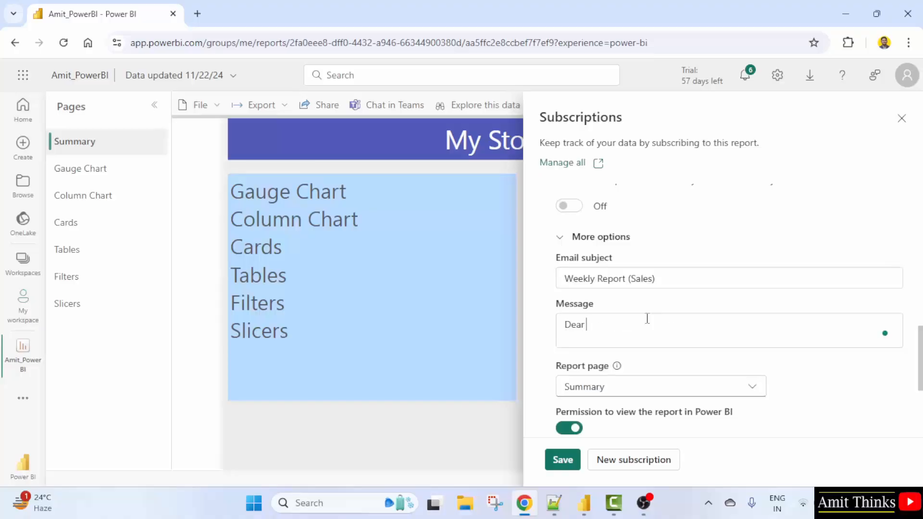
{"action": "type", "text": " All,"}
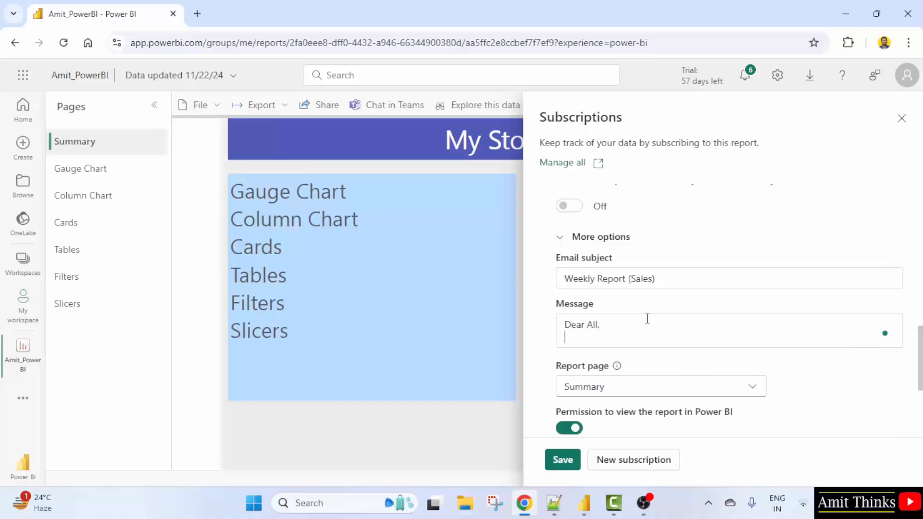
{"action": "key", "text": "Return"}
{"action": "type", "text": "ATtach"}
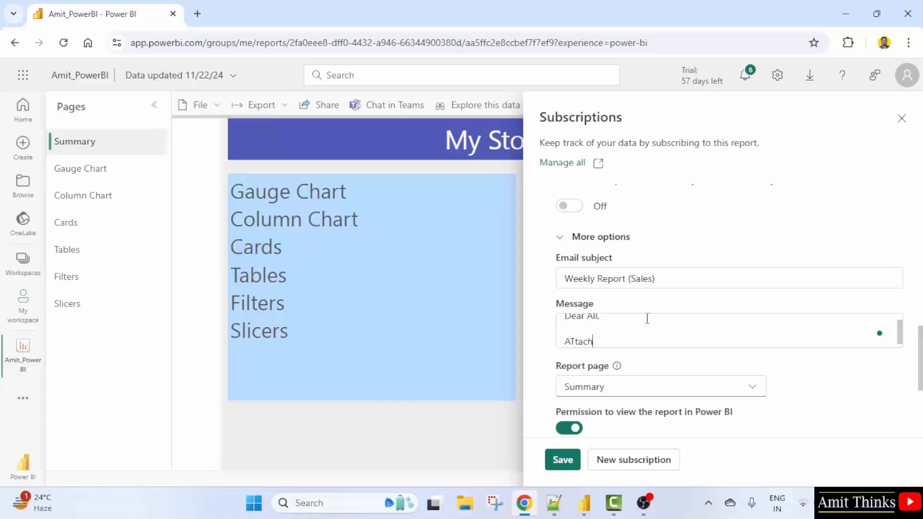
{"action": "type", "text": "tta"}
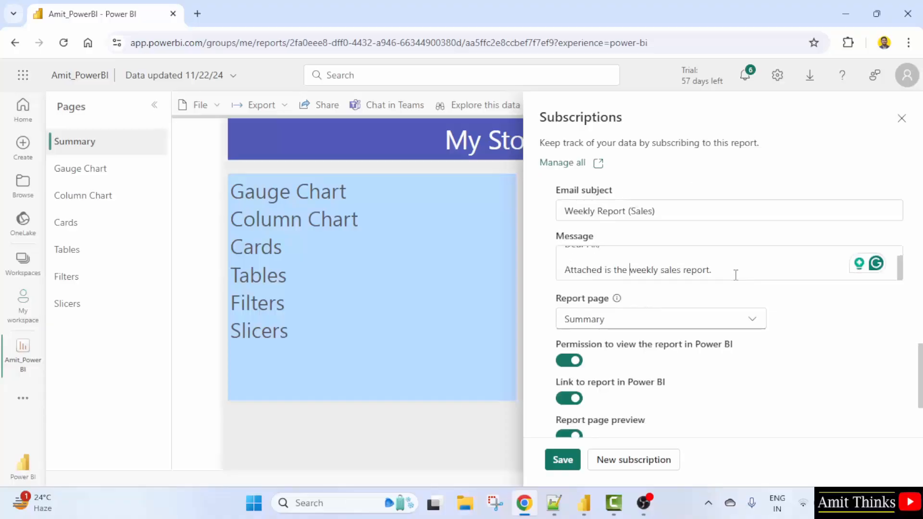
Set the subscription's report page to Slicers and save the subscription
{"action": "scroll", "coordinate": [736, 276], "scroll_direction": "up", "scroll_amount": 1}
{"action": "scroll", "coordinate": [738, 271], "scroll_direction": "down", "scroll_amount": 1}
{"action": "left_click", "coordinate": [736, 323]}
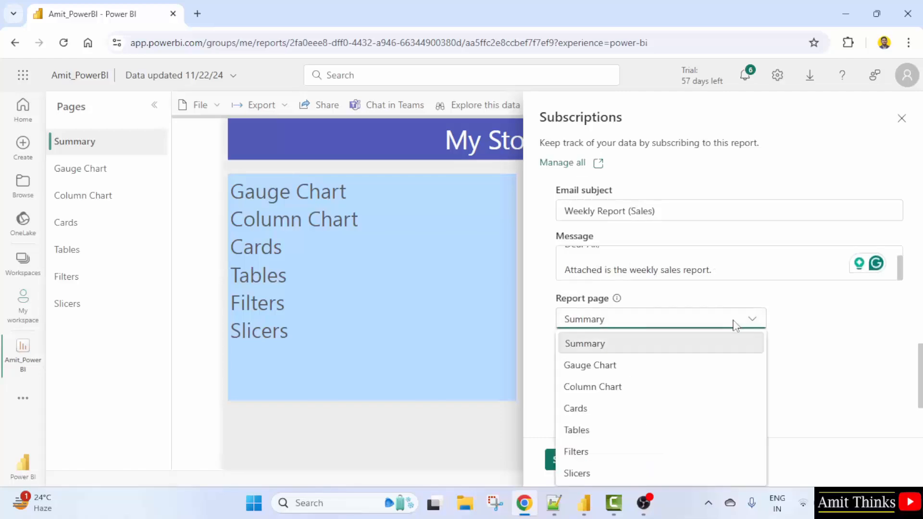
{"action": "left_click", "coordinate": [602, 475]}
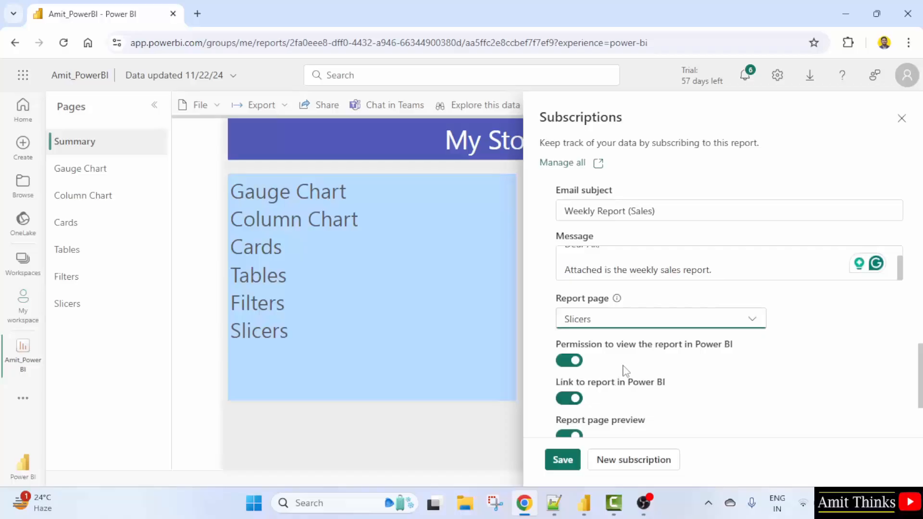
{"action": "scroll", "coordinate": [626, 368], "scroll_direction": "down", "scroll_amount": 2}
{"action": "scroll", "coordinate": [631, 348], "scroll_direction": "down", "scroll_amount": 1}
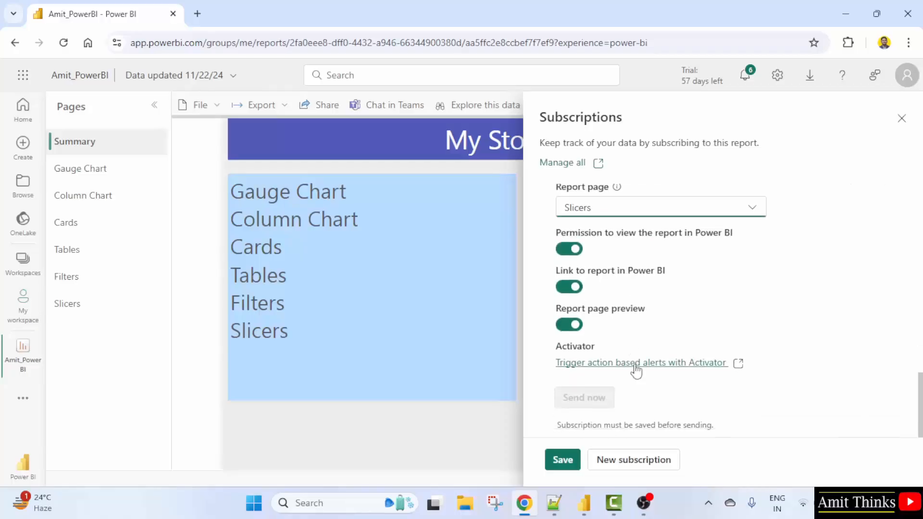
{"action": "left_click", "coordinate": [561, 460]}
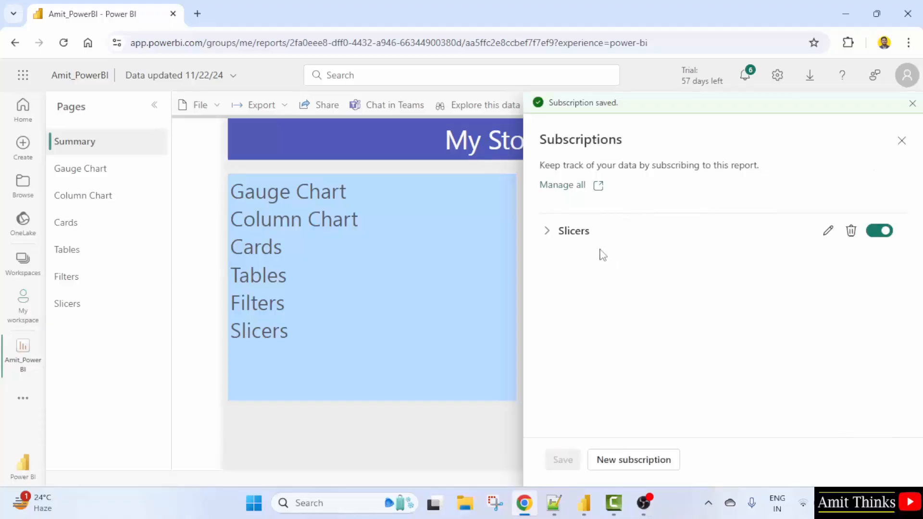
Open the saved Slicers subscription to review its settings, then collapse it
{"action": "left_click", "coordinate": [828, 232]}
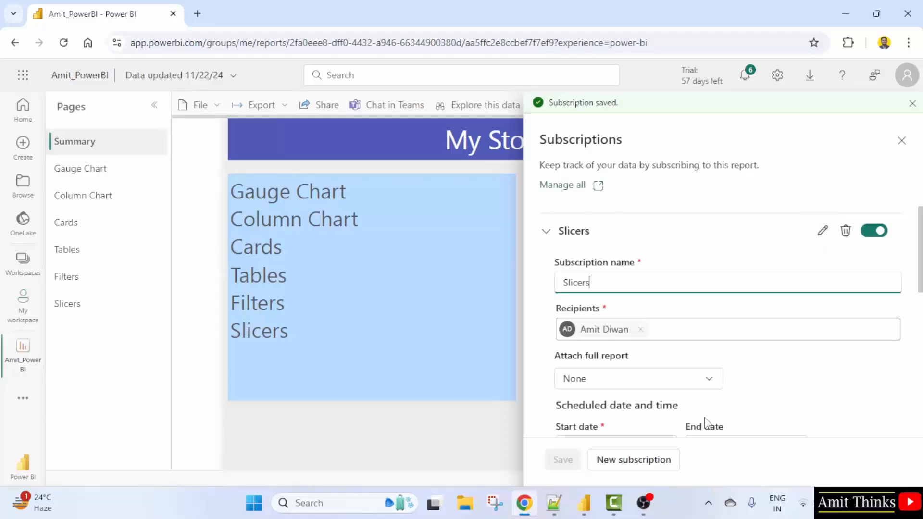
{"action": "scroll", "coordinate": [654, 392], "scroll_direction": "down", "scroll_amount": 7}
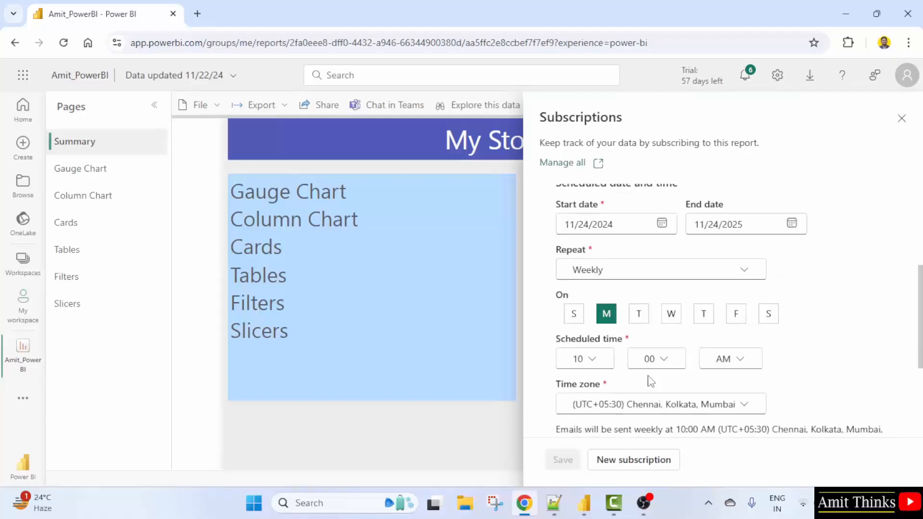
{"action": "scroll", "coordinate": [652, 382], "scroll_direction": "up", "scroll_amount": 7}
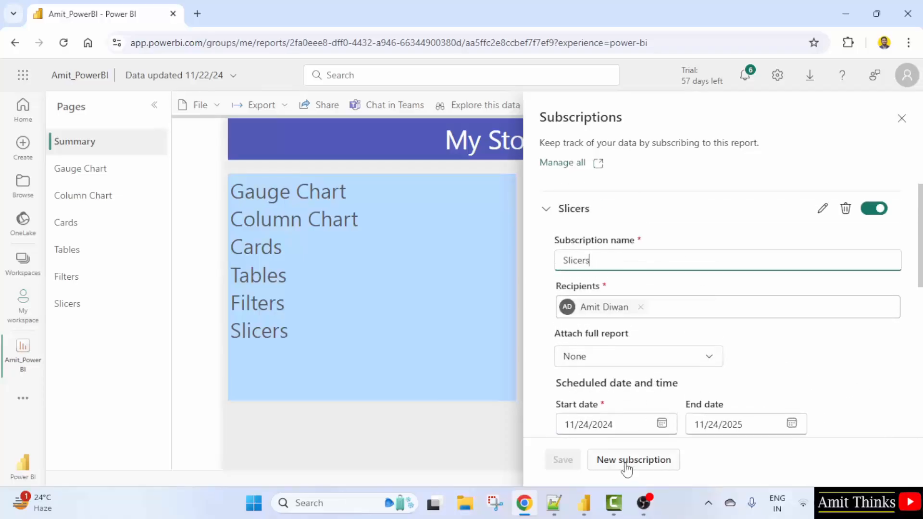
{"action": "left_click", "coordinate": [546, 208]}
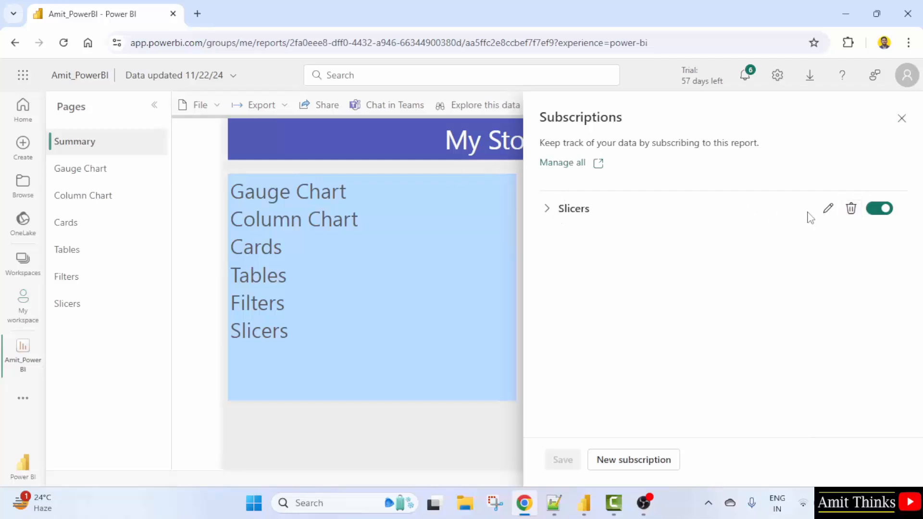
Start a new subscription, expand More options, and set its email subject to Daily Reports
{"action": "left_click", "coordinate": [635, 460]}
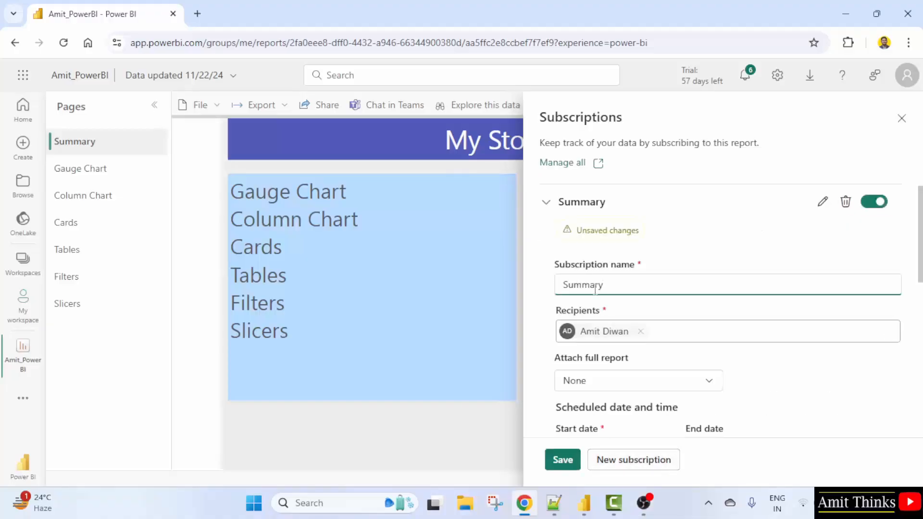
{"action": "double_click", "coordinate": [596, 288]}
{"action": "left_click", "coordinate": [613, 284]}
{"action": "scroll", "coordinate": [651, 391], "scroll_direction": "down", "scroll_amount": 3}
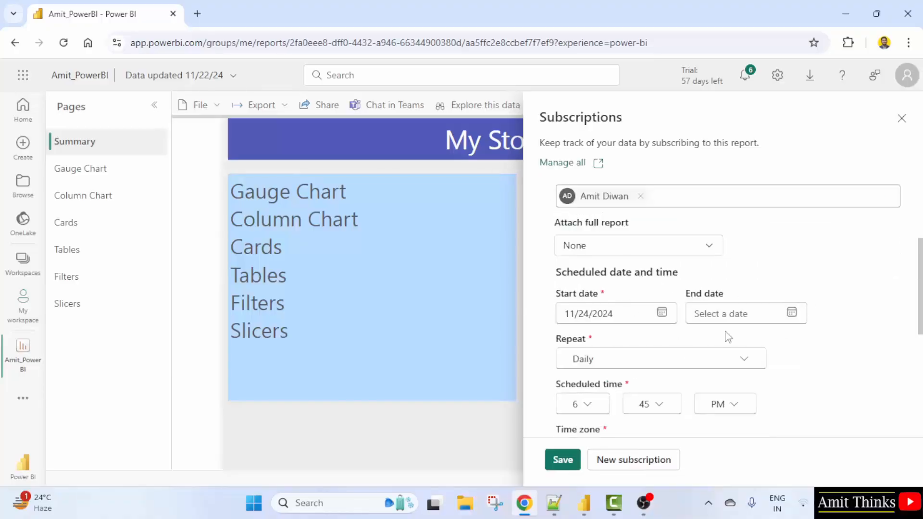
{"action": "scroll", "coordinate": [654, 340], "scroll_direction": "down", "scroll_amount": 2}
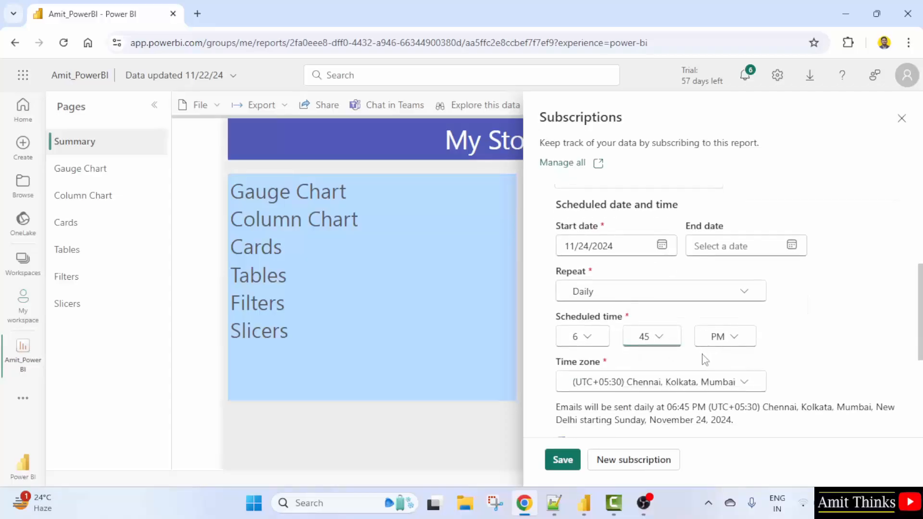
{"action": "scroll", "coordinate": [704, 360], "scroll_direction": "down", "scroll_amount": 2}
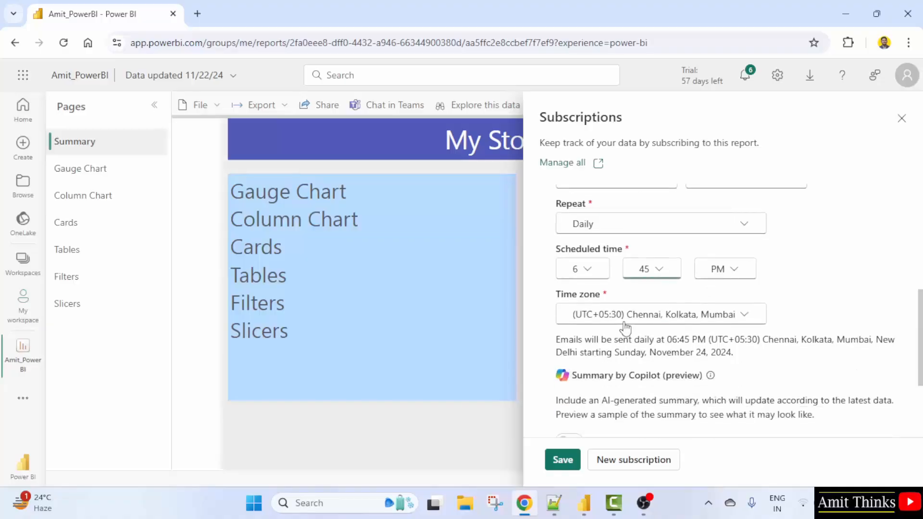
{"action": "scroll", "coordinate": [625, 328], "scroll_direction": "down", "scroll_amount": 4}
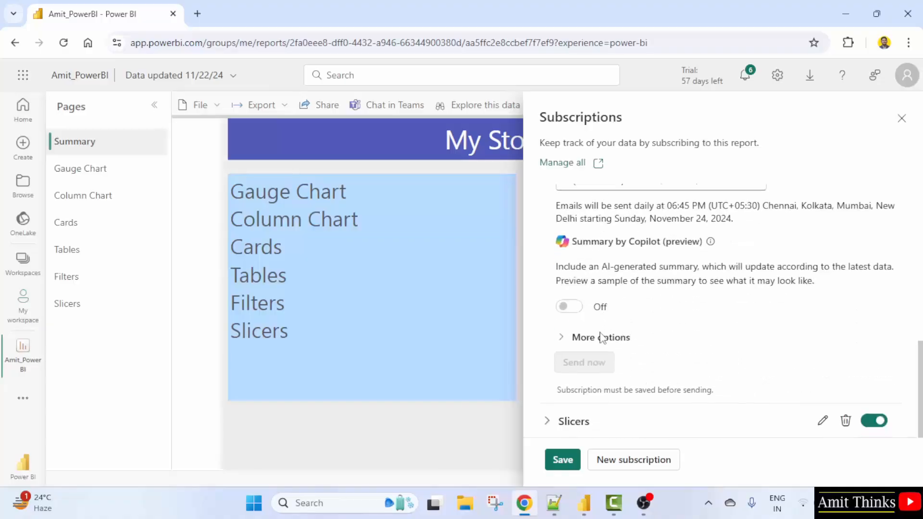
{"action": "left_click", "coordinate": [573, 338]}
{"action": "scroll", "coordinate": [625, 336], "scroll_direction": "down", "scroll_amount": 2}
{"action": "left_click", "coordinate": [597, 320]}
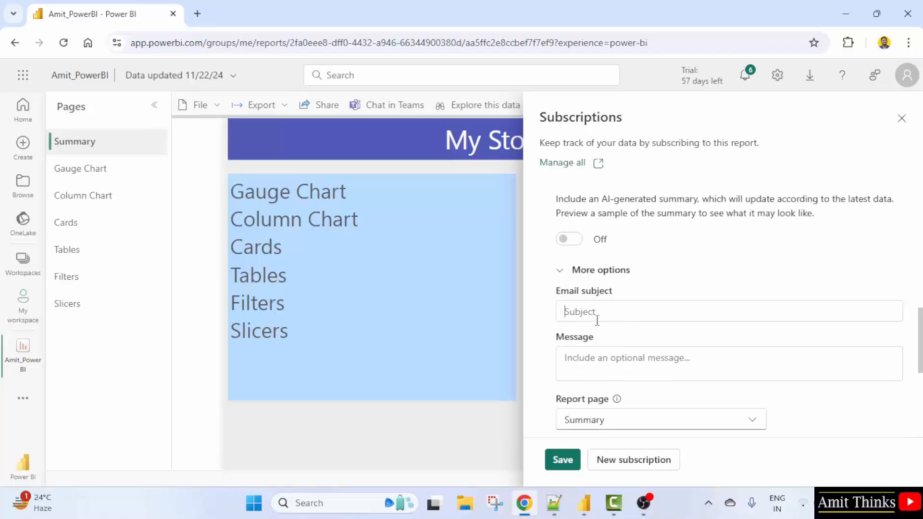
{"action": "type", "text": "Dail Reports"}
{"action": "left_click", "coordinate": [581, 312]}
{"action": "type", "text": "y"}
Write the message "Dear Team Members," followed by "Attached is the sales report." on a new line
{"action": "left_click", "coordinate": [613, 354]}
{"action": "type", "text": "Hi"}
{"action": "key", "text": "BackSpace"}
{"action": "key", "text": "BackSpace"}
{"action": "type", "text": "Dear Team"}
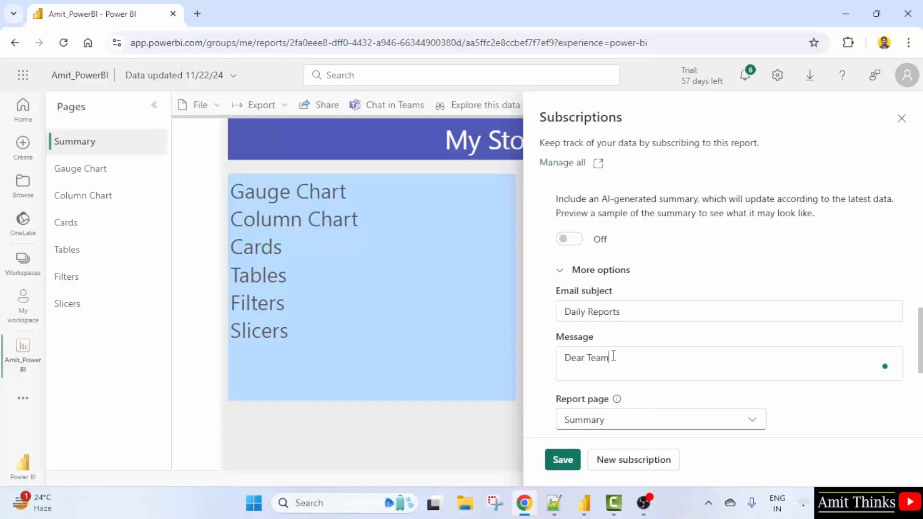
{"action": "type", "text": " Members,"}
{"action": "key", "text": "Return"}
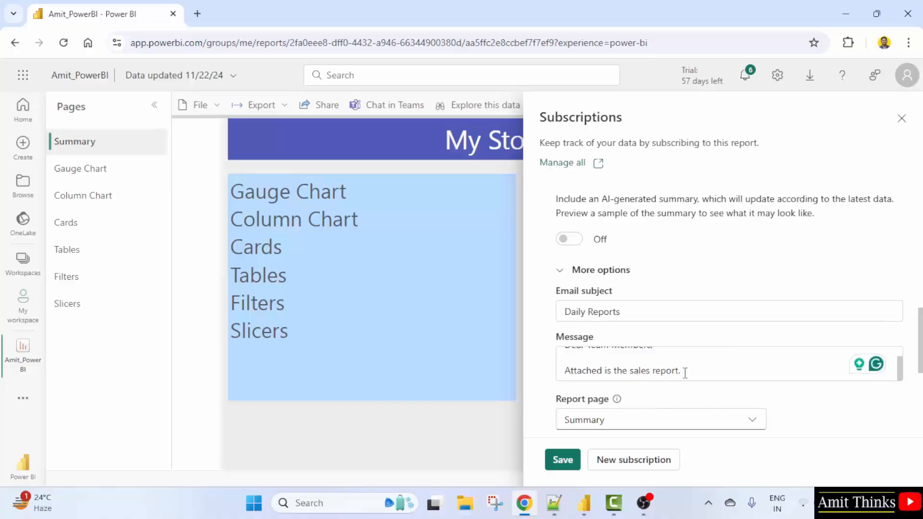
Set the new subscription's report page to Slicers and save it
{"action": "scroll", "coordinate": [687, 372], "scroll_direction": "down", "scroll_amount": 3}
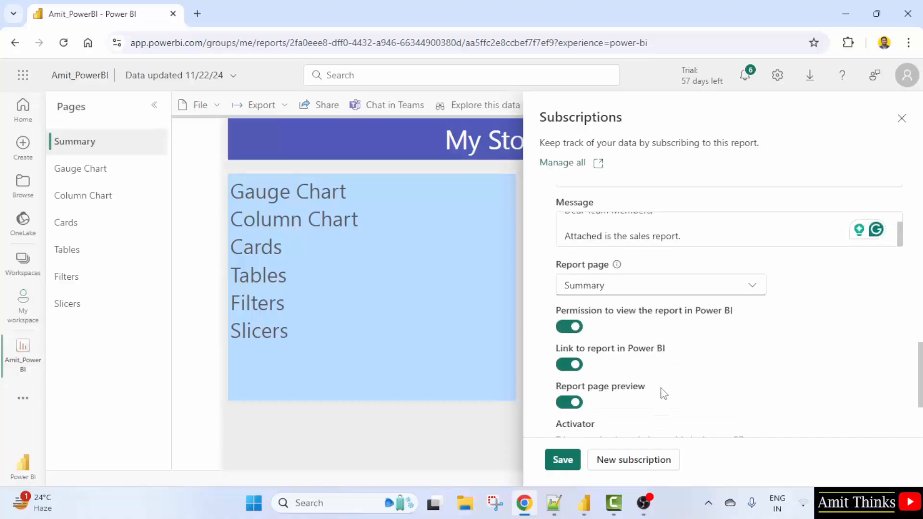
{"action": "left_click", "coordinate": [656, 288]}
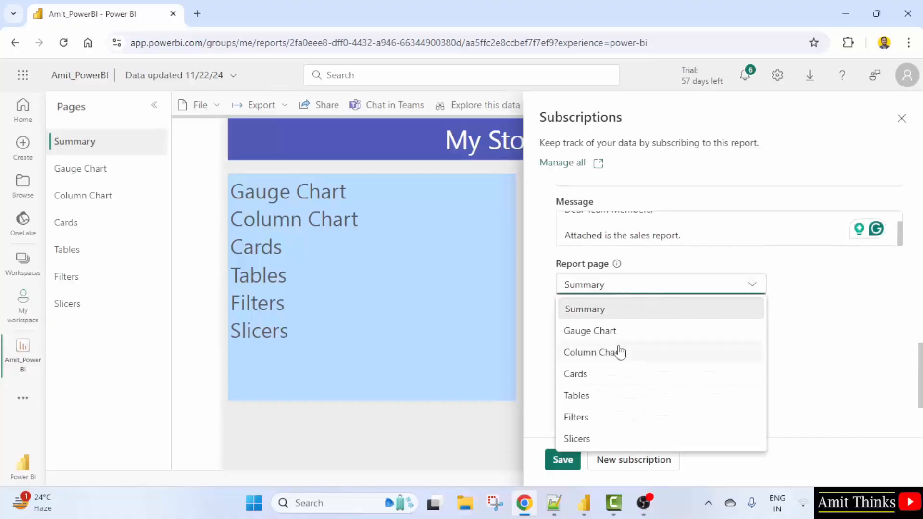
{"action": "left_click", "coordinate": [613, 444]}
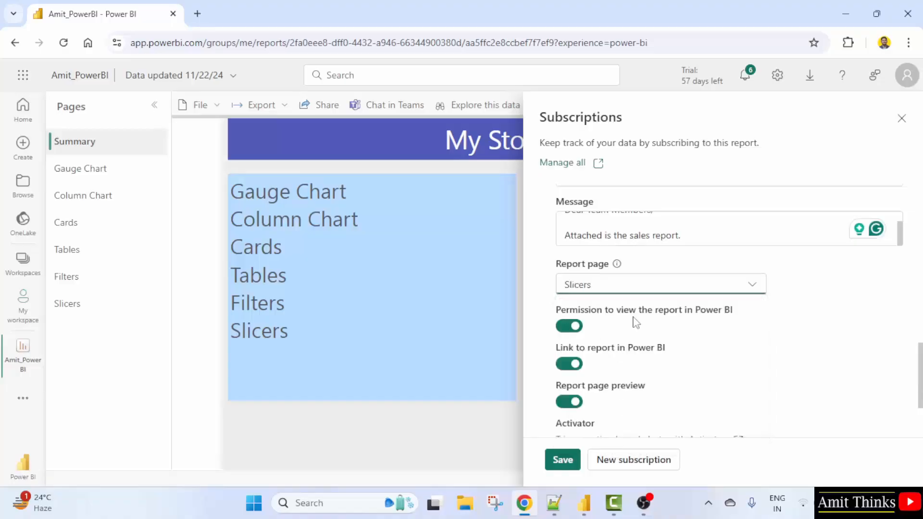
{"action": "scroll", "coordinate": [650, 362], "scroll_direction": "down", "scroll_amount": 3}
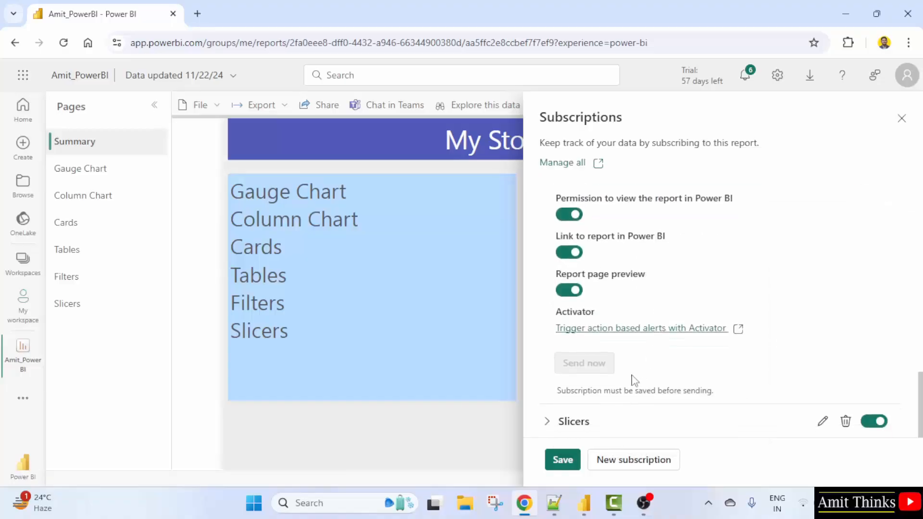
{"action": "left_click", "coordinate": [568, 459]}
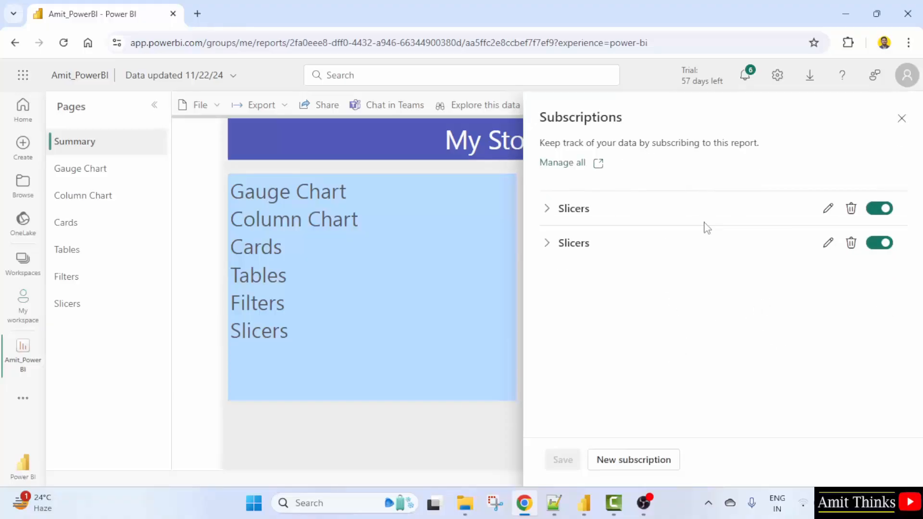
Edit the second Slicers subscription and set its scheduled time to 7:00 PM
{"action": "left_click", "coordinate": [835, 253]}
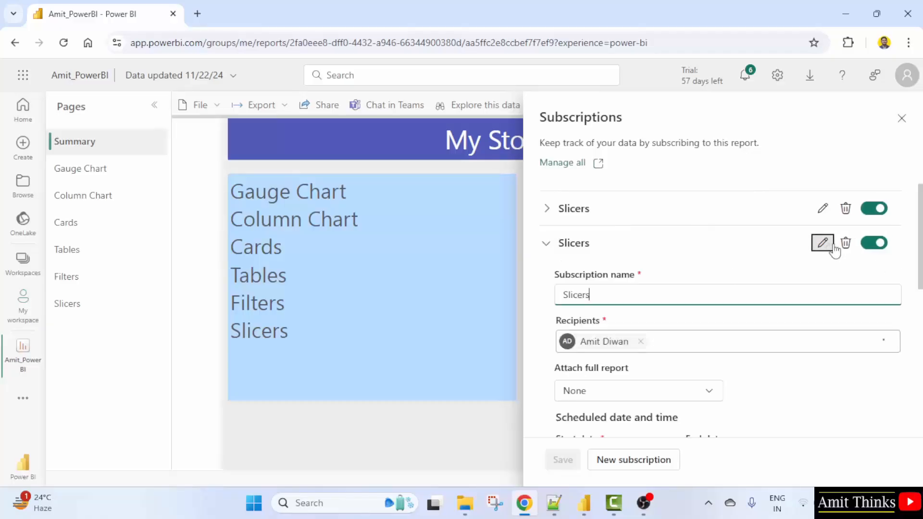
{"action": "scroll", "coordinate": [803, 362], "scroll_direction": "down", "scroll_amount": 3}
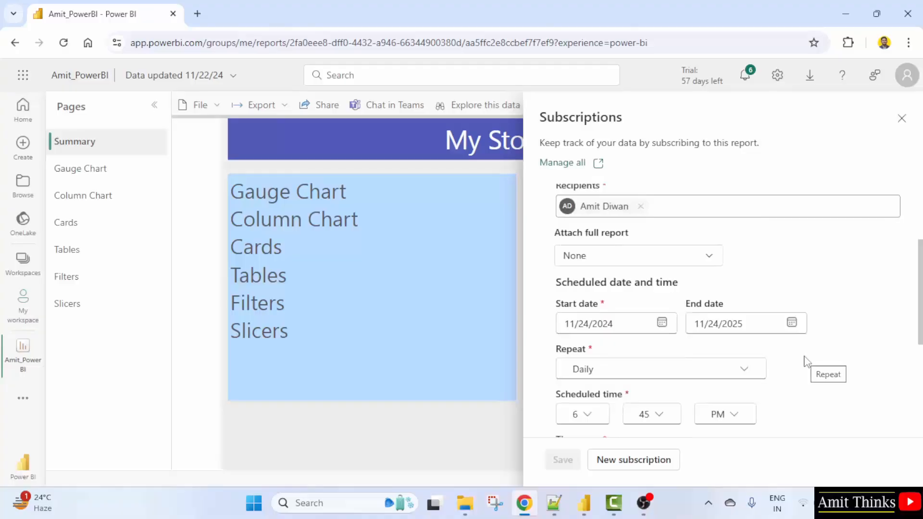
{"action": "scroll", "coordinate": [631, 373], "scroll_direction": "down", "scroll_amount": 3}
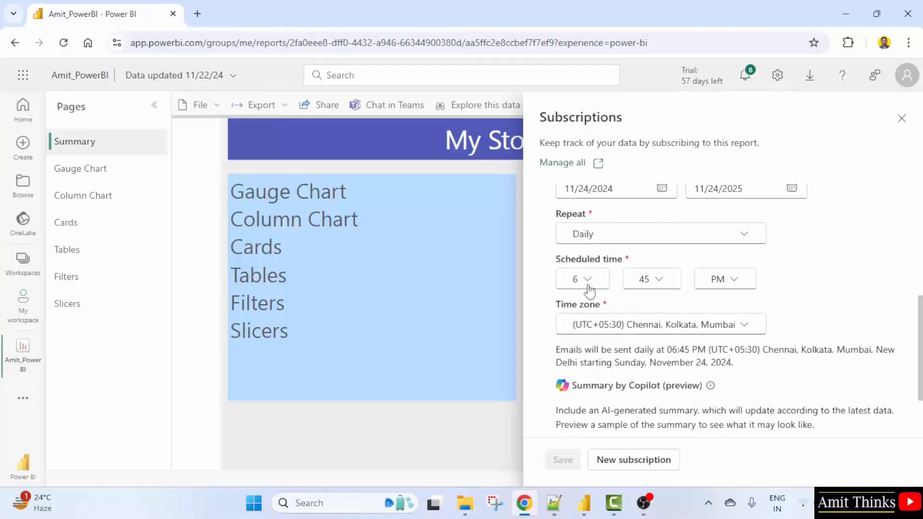
{"action": "left_click", "coordinate": [588, 283]}
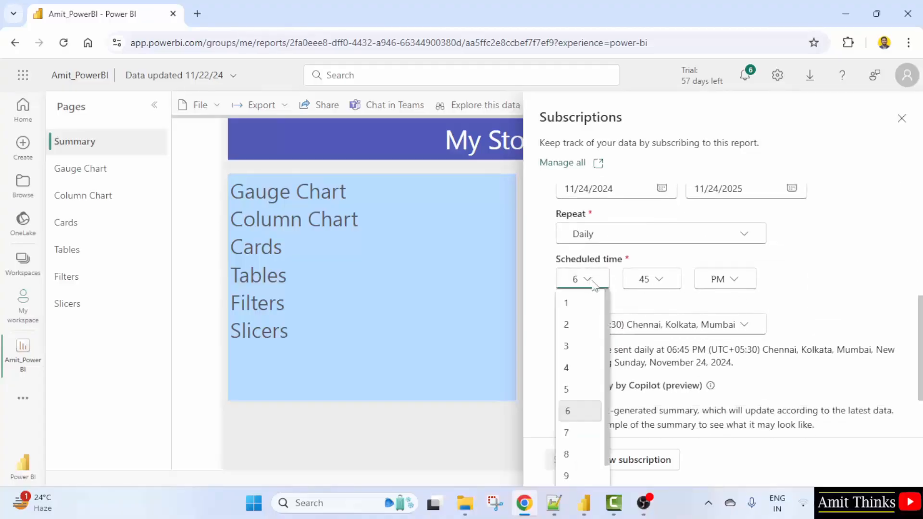
{"action": "left_click", "coordinate": [567, 433]}
{"action": "left_click", "coordinate": [663, 280]}
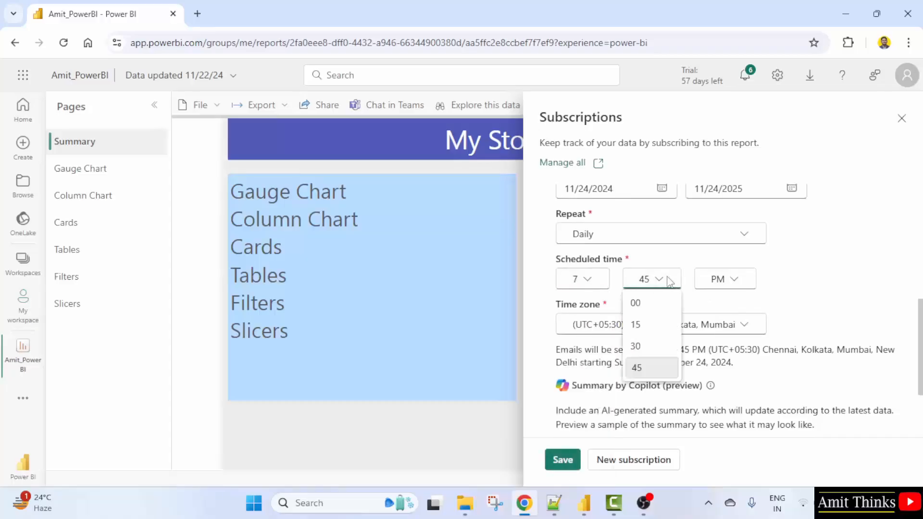
{"action": "left_click", "coordinate": [662, 303]}
Check the subscription's start and end date calendars and the full-report attachment options
{"action": "scroll", "coordinate": [628, 328], "scroll_direction": "up", "scroll_amount": 3}
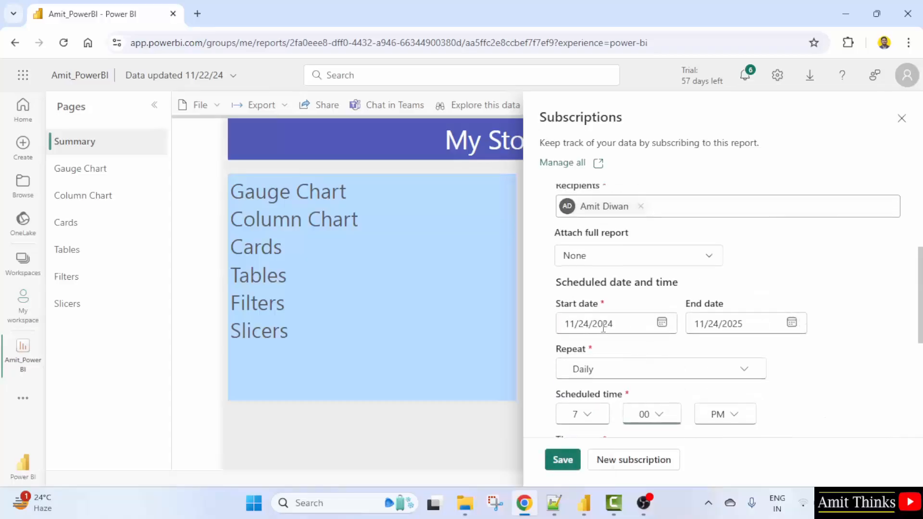
{"action": "left_click", "coordinate": [663, 328]}
{"action": "left_click", "coordinate": [792, 323]}
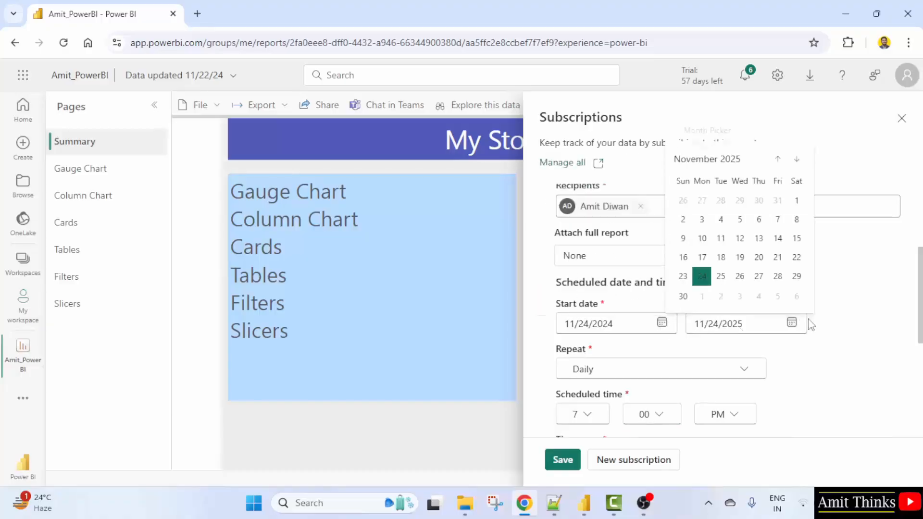
{"action": "left_click", "coordinate": [843, 331]}
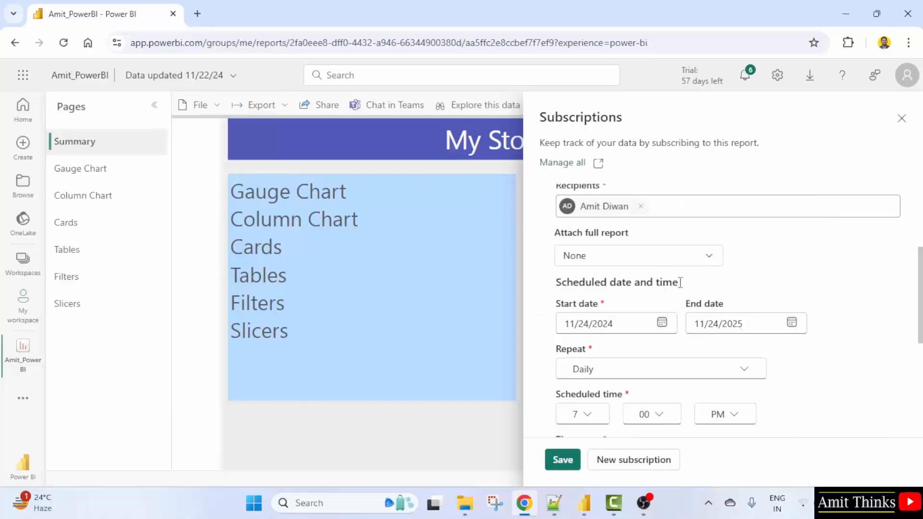
{"action": "left_click", "coordinate": [710, 255]}
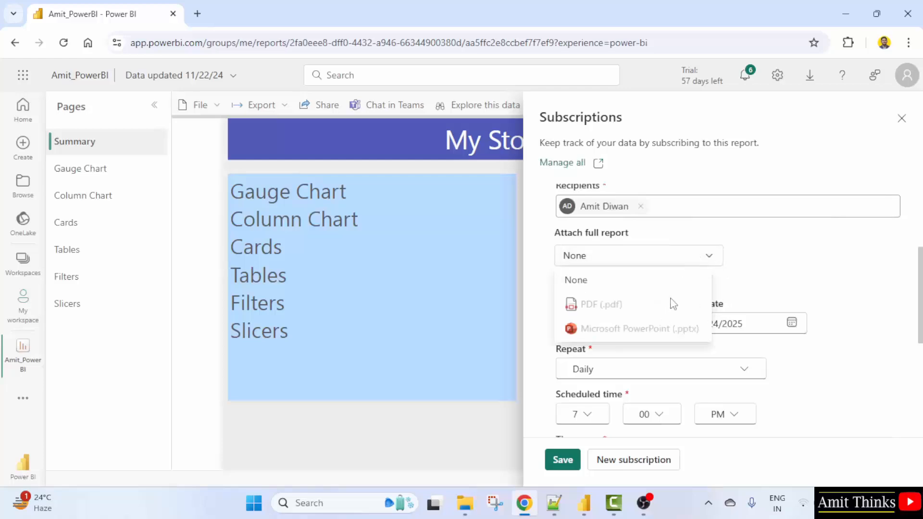
{"action": "scroll", "coordinate": [808, 358], "scroll_direction": "down", "scroll_amount": 3}
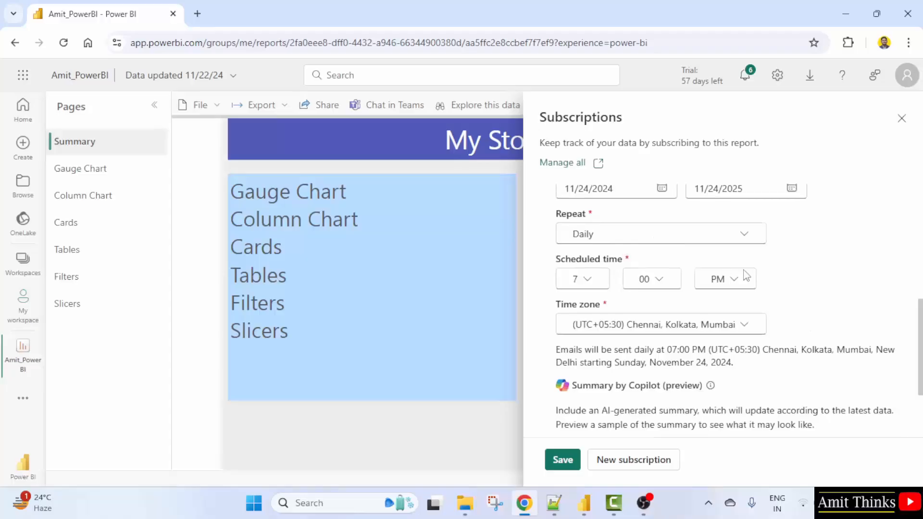
Expand the subscription's more options, review its subject, message and report page settings, and save the subscription
{"action": "scroll", "coordinate": [703, 323], "scroll_direction": "down", "scroll_amount": 2}
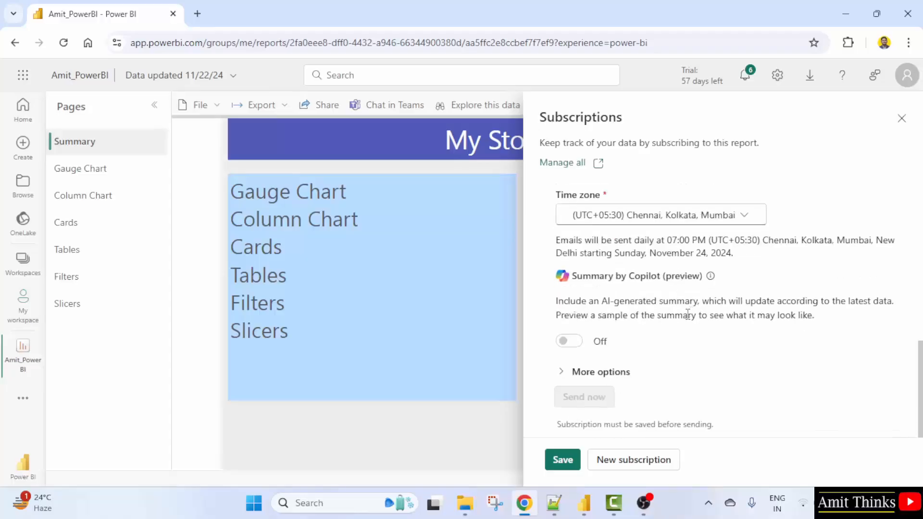
{"action": "left_click", "coordinate": [610, 371]}
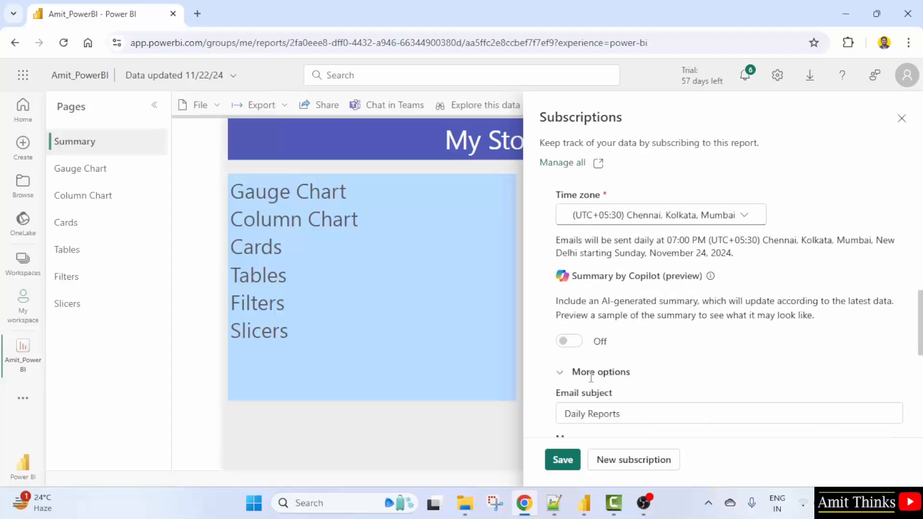
{"action": "scroll", "coordinate": [612, 389], "scroll_direction": "down", "scroll_amount": 3}
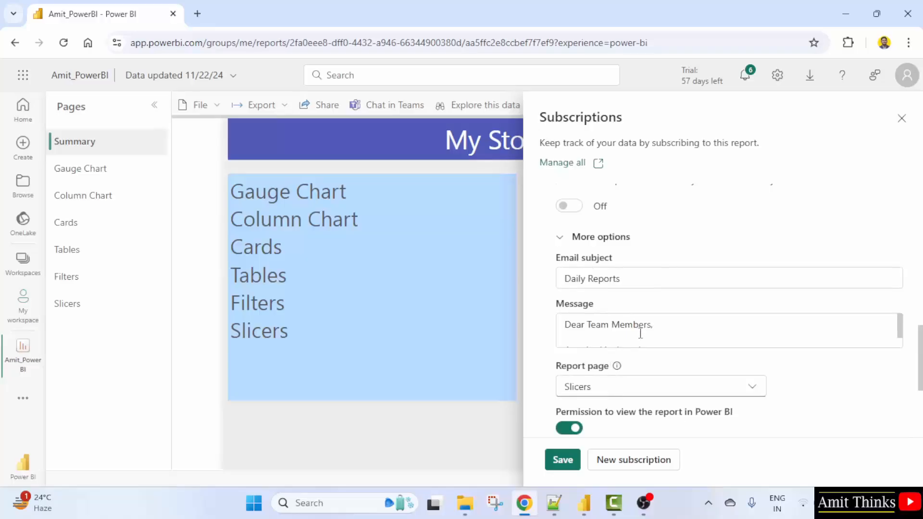
{"action": "scroll", "coordinate": [641, 333], "scroll_direction": "down", "scroll_amount": 1}
{"action": "scroll", "coordinate": [662, 370], "scroll_direction": "down", "scroll_amount": 1}
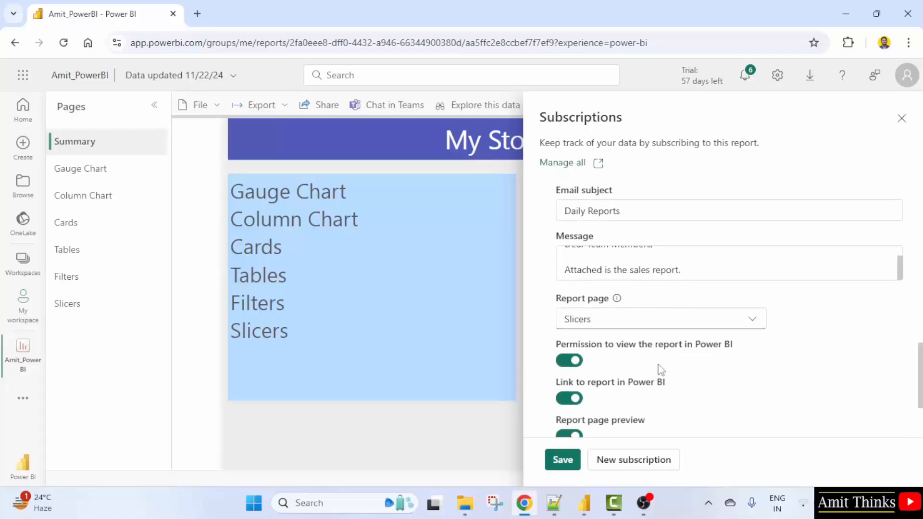
{"action": "scroll", "coordinate": [660, 370], "scroll_direction": "down", "scroll_amount": 2}
{"action": "scroll", "coordinate": [609, 349], "scroll_direction": "down", "scroll_amount": 3}
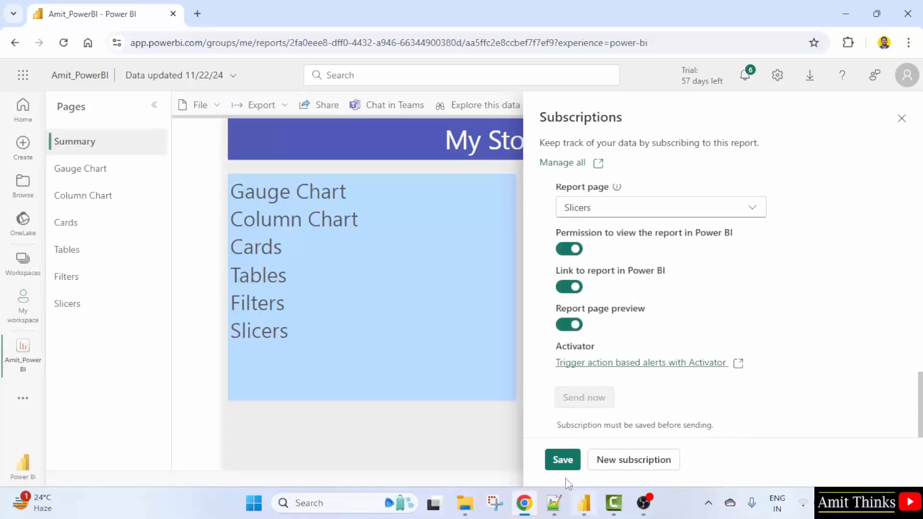
{"action": "left_click", "coordinate": [564, 460]}
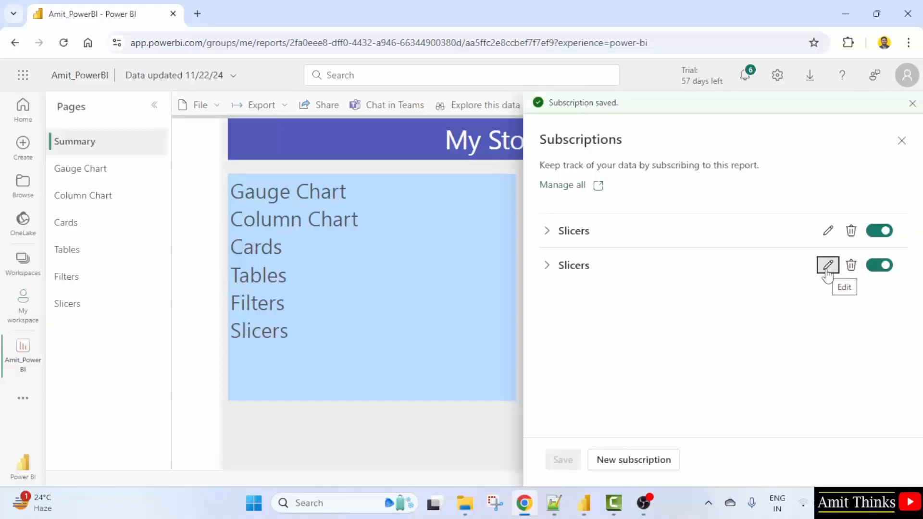
Open the second Slicers subscription for editing and review its recipients, schedule and time zone settings
{"action": "left_click", "coordinate": [827, 264]}
{"action": "scroll", "coordinate": [674, 338], "scroll_direction": "down", "scroll_amount": 5}
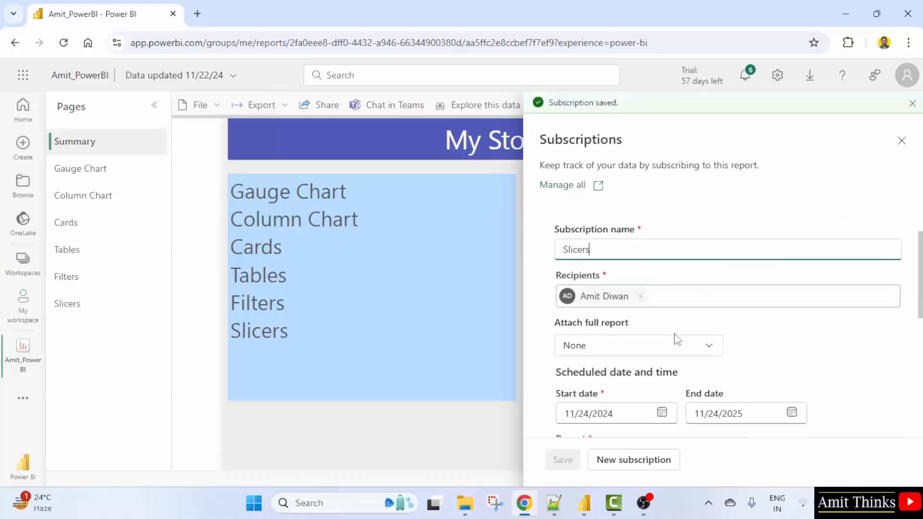
{"action": "scroll", "coordinate": [674, 338], "scroll_direction": "down", "scroll_amount": 3}
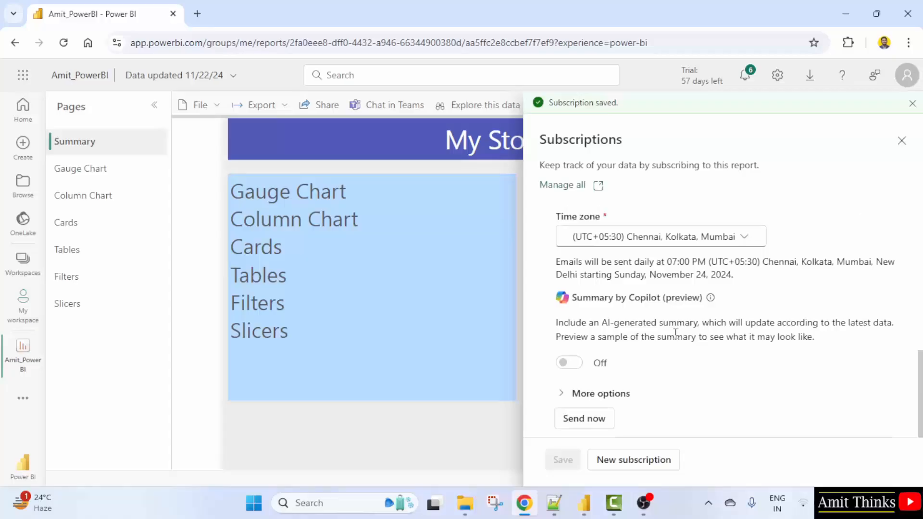
{"action": "scroll", "coordinate": [675, 333], "scroll_direction": "up", "scroll_amount": 4}
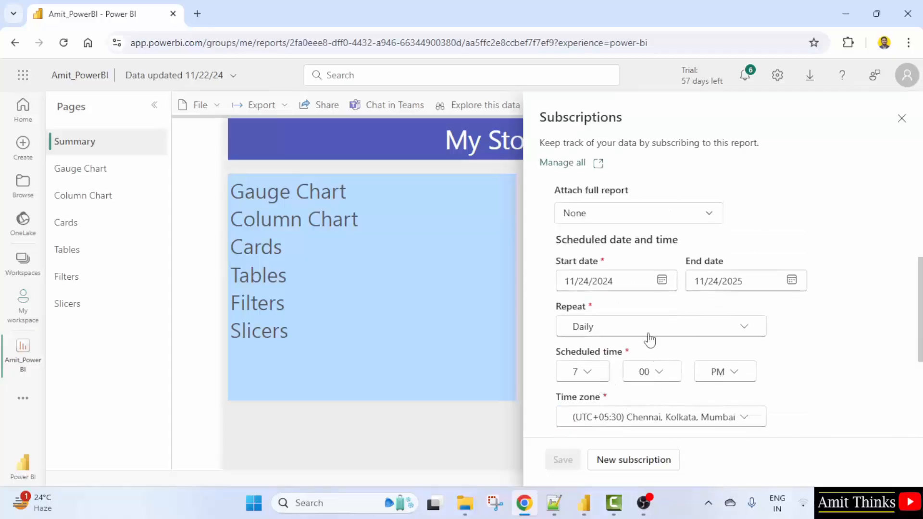
{"action": "scroll", "coordinate": [650, 340], "scroll_direction": "up", "scroll_amount": 2}
{"action": "scroll", "coordinate": [650, 339], "scroll_direction": "down", "scroll_amount": 5}
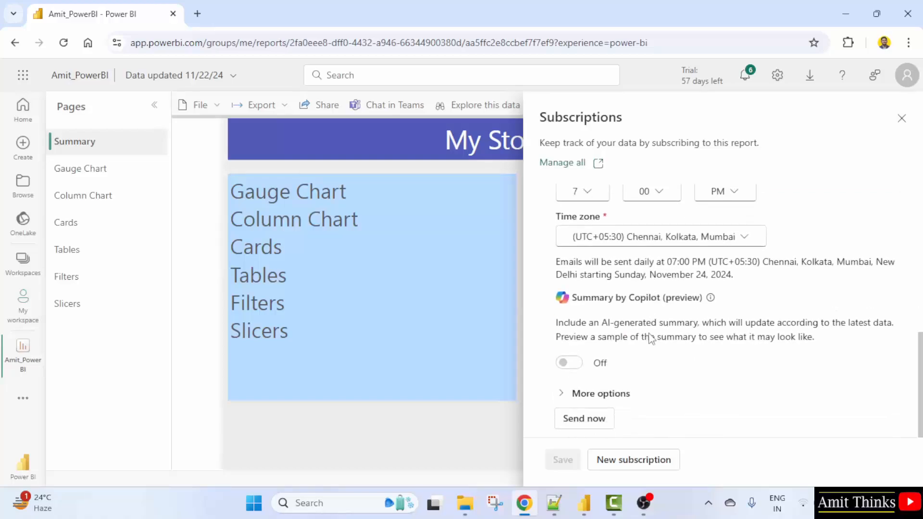
{"action": "scroll", "coordinate": [650, 338], "scroll_direction": "up", "scroll_amount": 6}
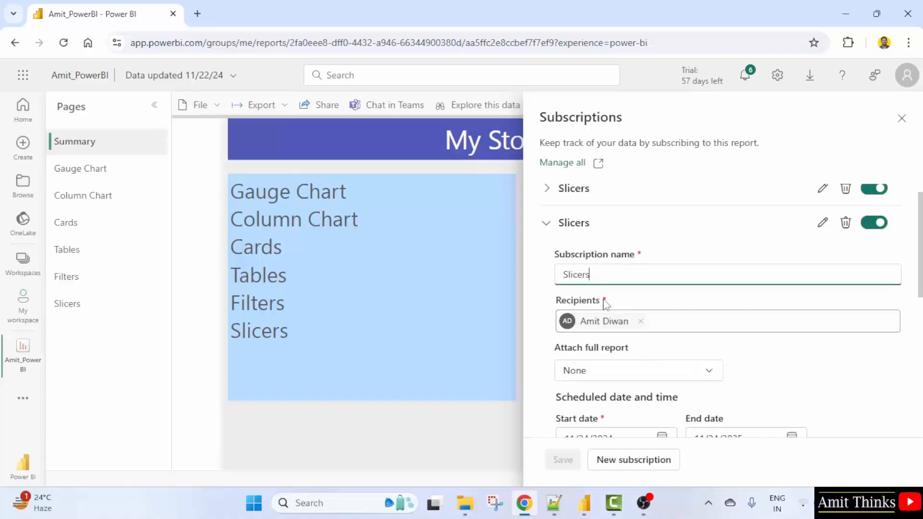
{"action": "scroll", "coordinate": [717, 345], "scroll_direction": "down", "scroll_amount": 10}
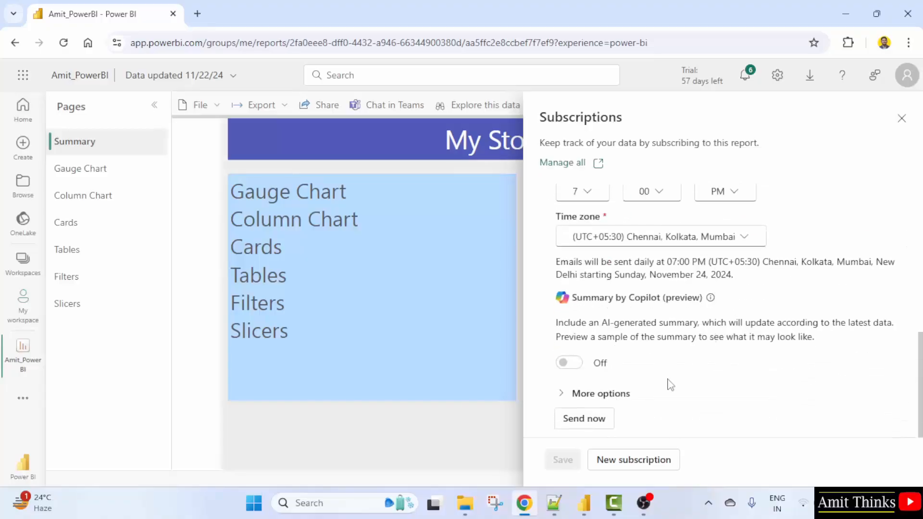
Send the second Slicers subscription email immediately
{"action": "left_click", "coordinate": [587, 419]}
{"action": "scroll", "coordinate": [652, 367], "scroll_direction": "up", "scroll_amount": 2}
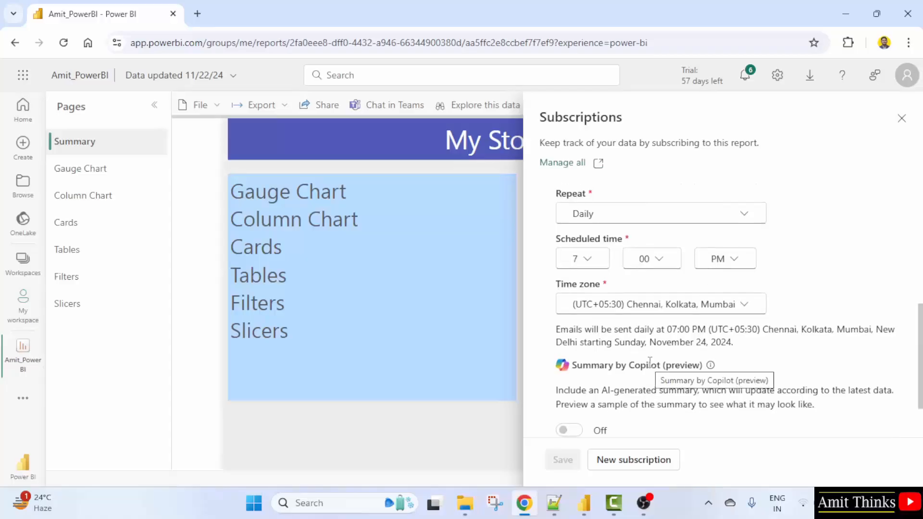
{"action": "scroll", "coordinate": [654, 361], "scroll_direction": "up", "scroll_amount": 3}
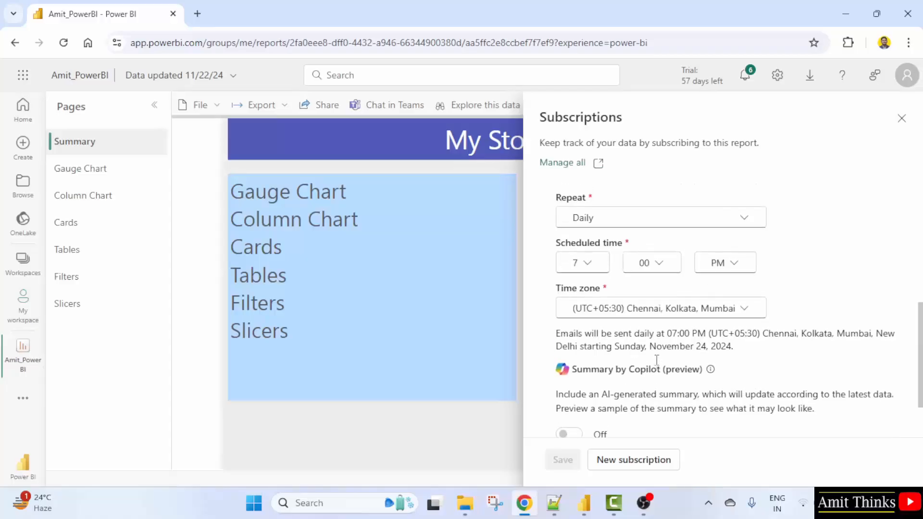
{"action": "scroll", "coordinate": [656, 361], "scroll_direction": "up", "scroll_amount": 3}
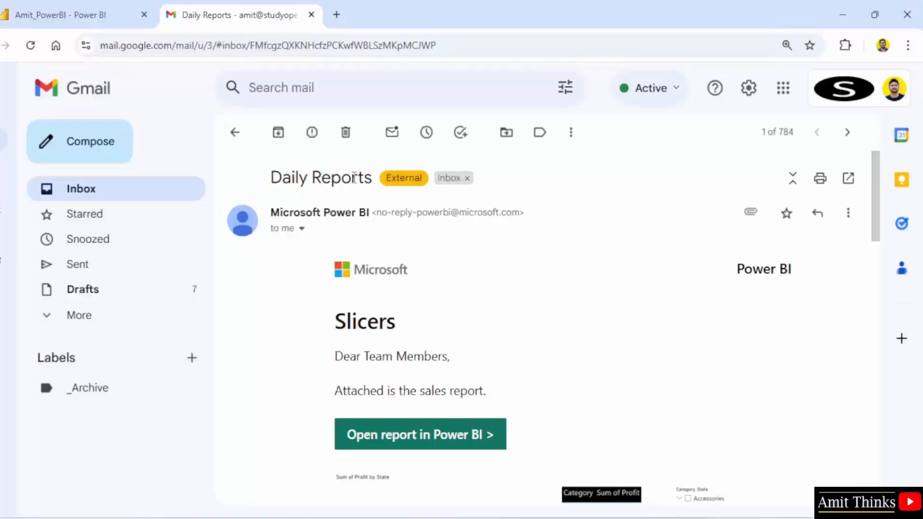
In Gmail, examine the received Daily Reports email's subject, message text and Slicers page snapshot
{"action": "left_click_drag", "start_coordinate": [270, 178], "coordinate": [373, 178]}
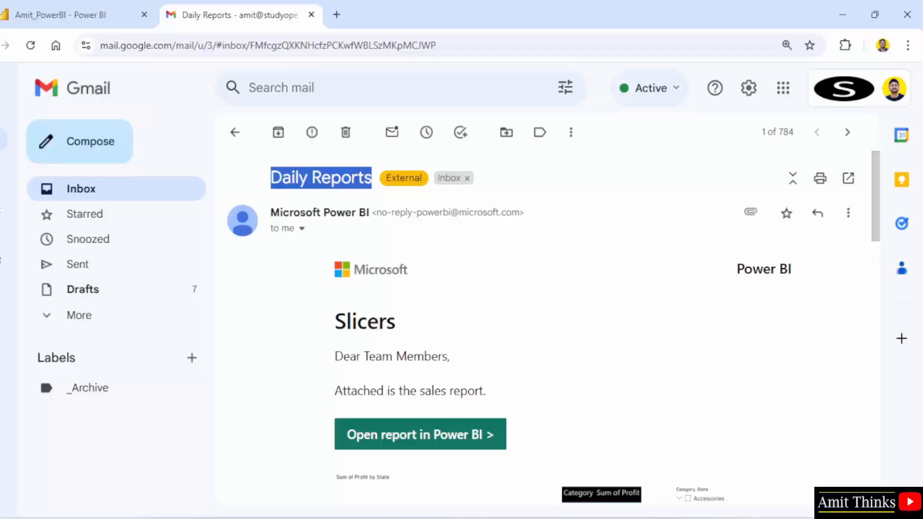
{"action": "scroll", "coordinate": [873, 192], "scroll_direction": "down", "scroll_amount": 1}
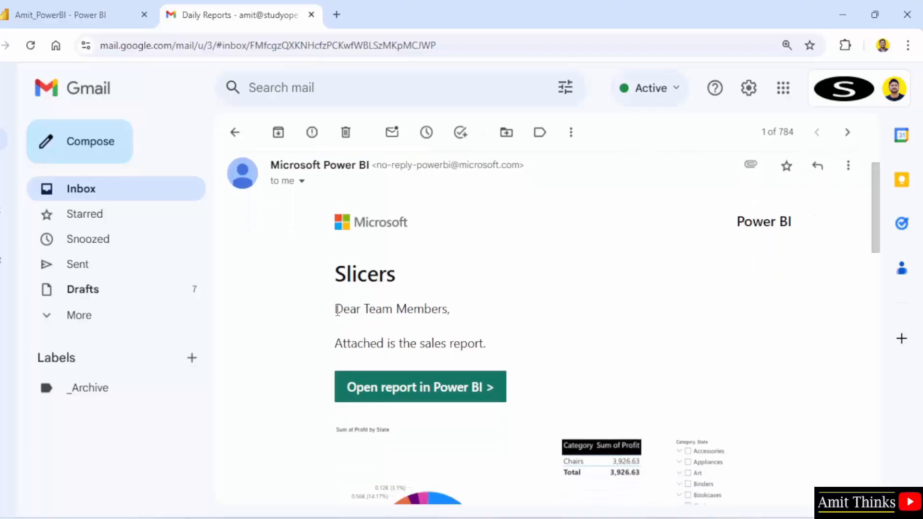
{"action": "left_click_drag", "start_coordinate": [337, 310], "coordinate": [487, 344]}
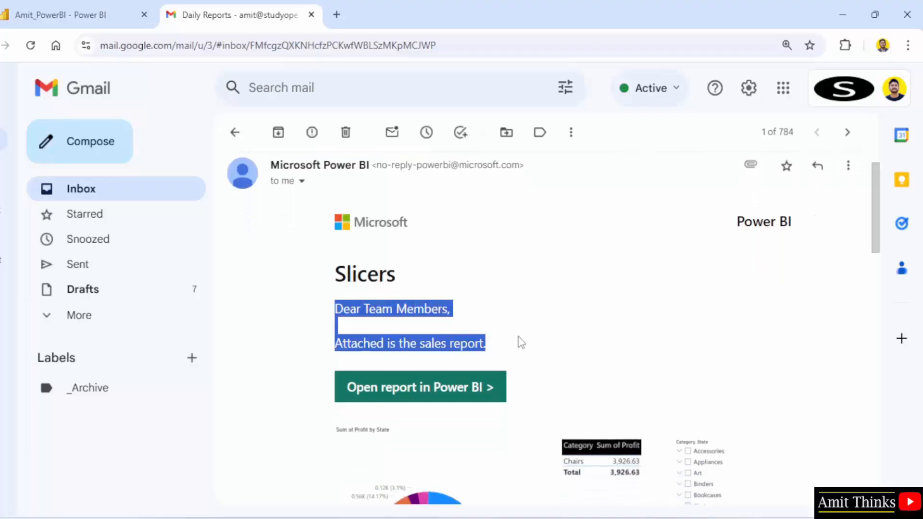
{"action": "left_click_drag", "start_coordinate": [878, 250], "coordinate": [878, 294]}
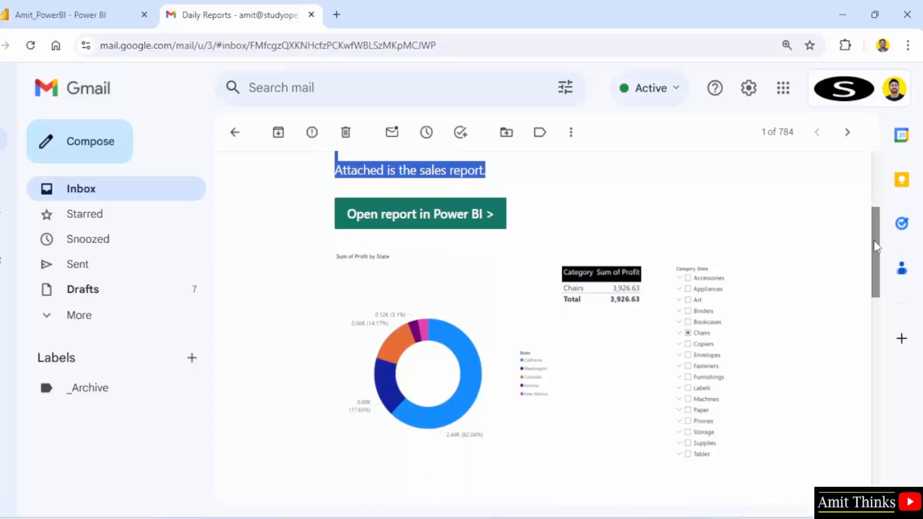
{"action": "left_click_drag", "start_coordinate": [874, 244], "coordinate": [877, 301]}
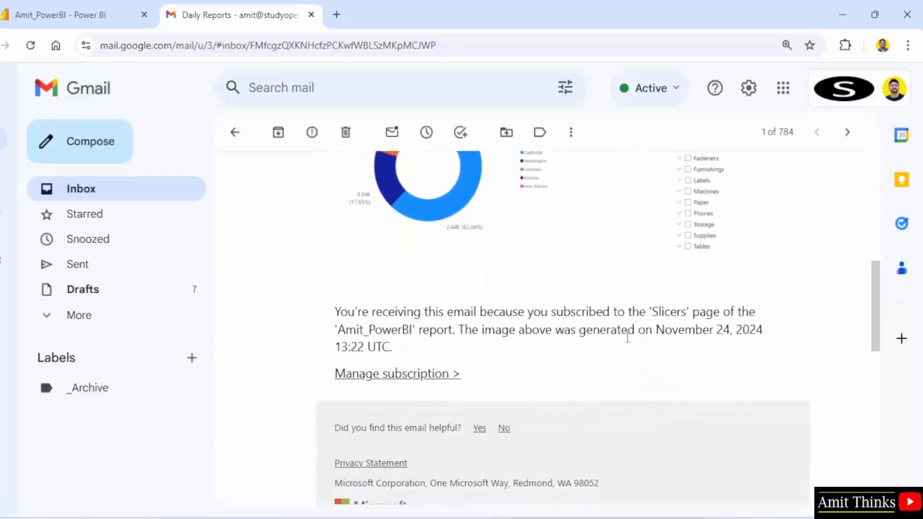
{"action": "left_click_drag", "start_coordinate": [873, 325], "coordinate": [874, 263]}
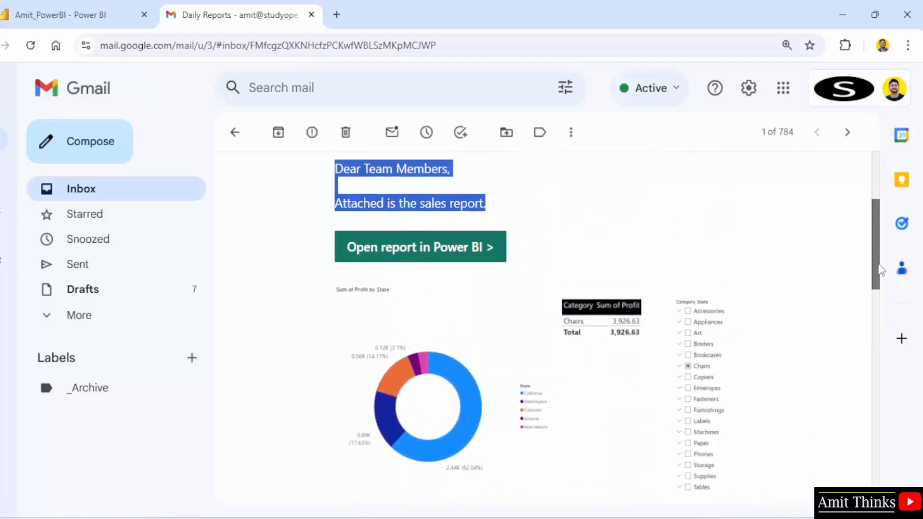
Return to the Power BI report tab, close the Subscriptions pane and reopen Subscribe to report
{"action": "left_click", "coordinate": [69, 10]}
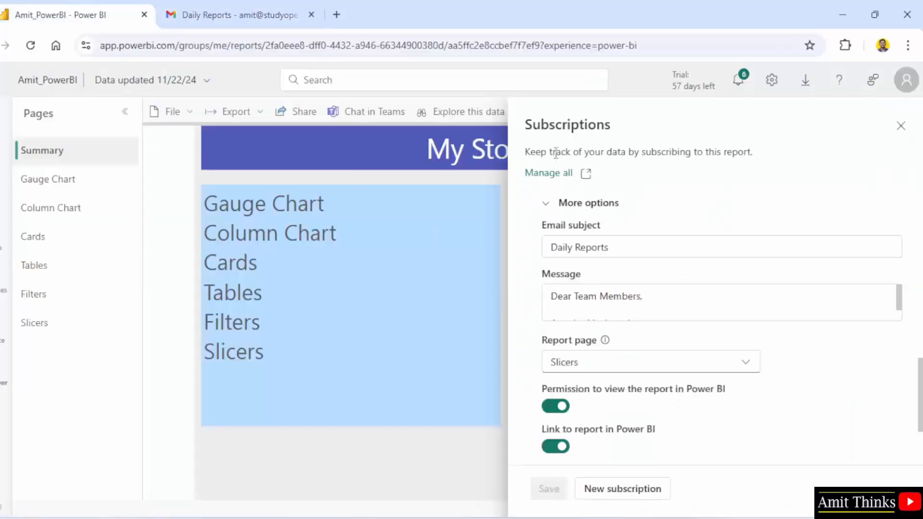
{"action": "left_click", "coordinate": [898, 131]}
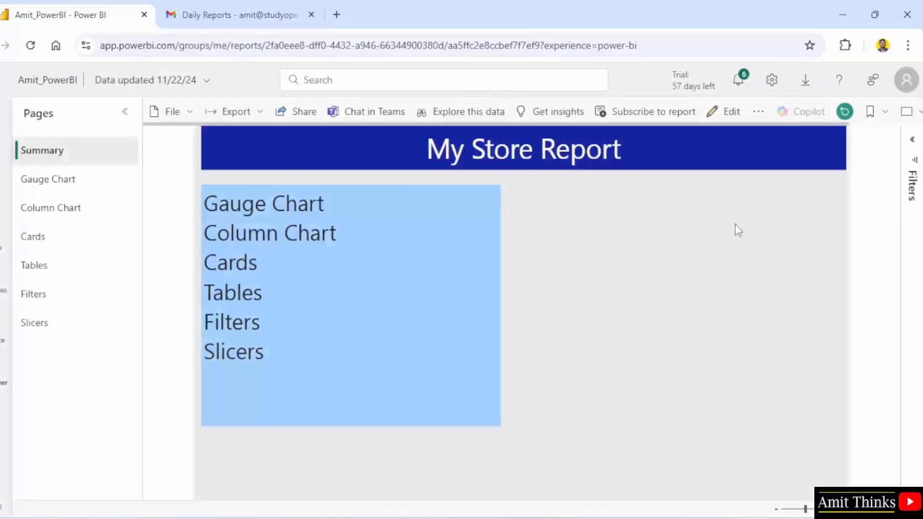
{"action": "left_click", "coordinate": [666, 121]}
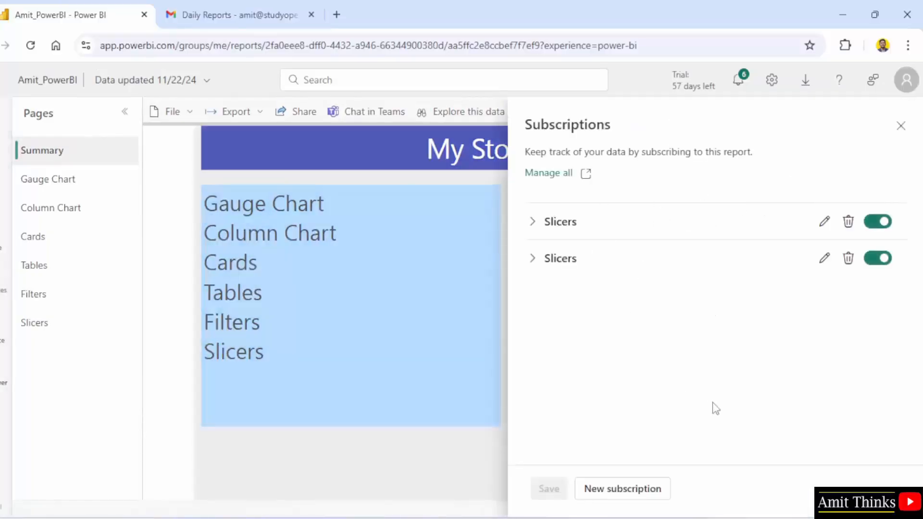
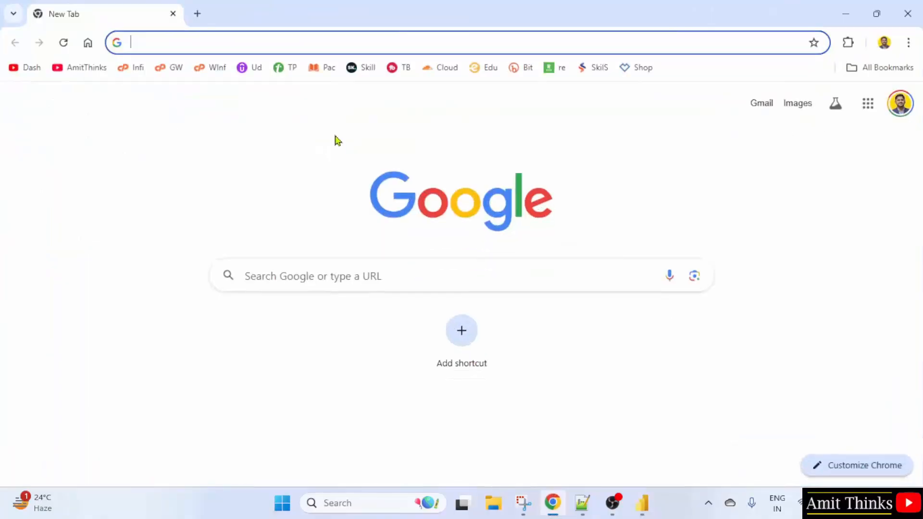
Search Google for "download power bi"
{"action": "left_click", "coordinate": [319, 264]}
{"action": "type", "text": "download power bi"}
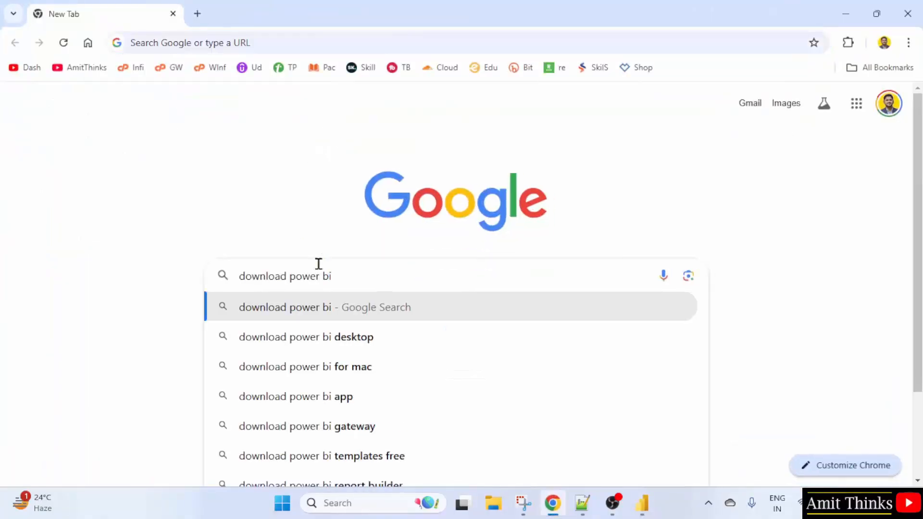
{"action": "key", "text": "Return"}
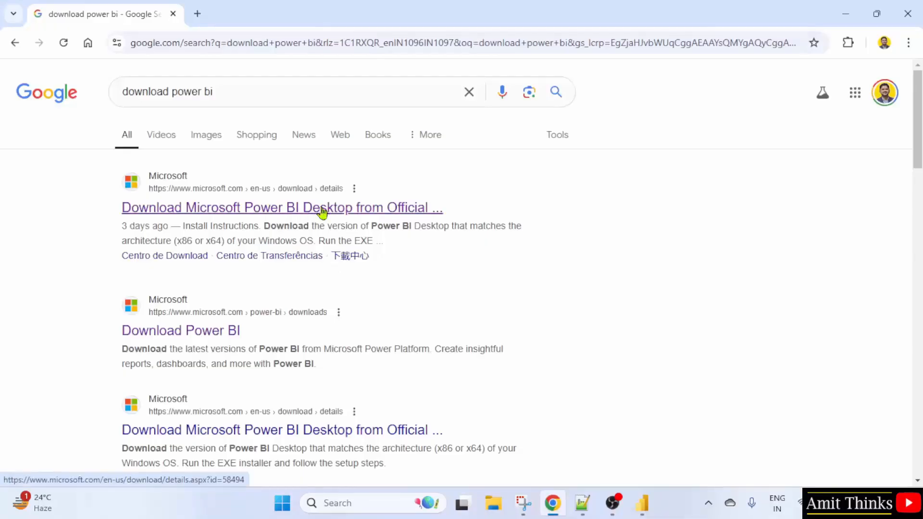
Open the official Microsoft download page and download PBIDesktopSetup_x64.exe with English as the language
{"action": "left_click", "coordinate": [322, 212]}
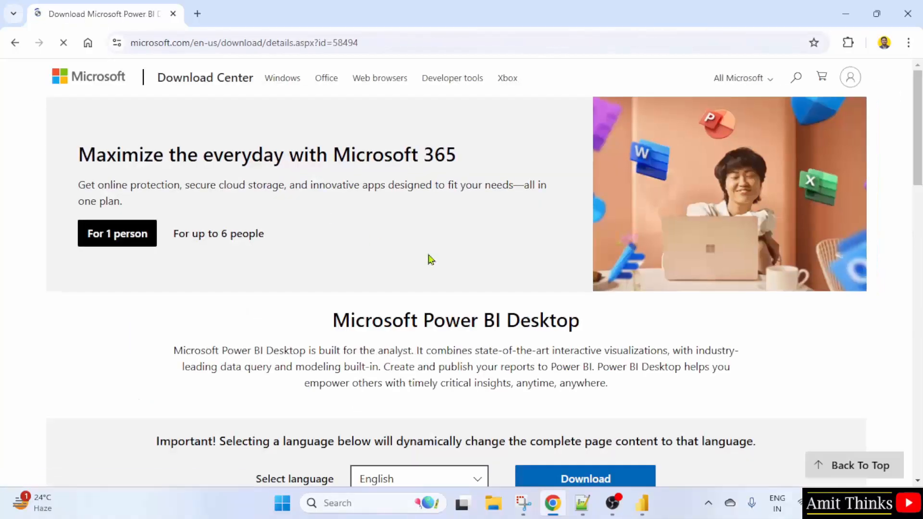
{"action": "scroll", "coordinate": [429, 254], "scroll_direction": "down", "scroll_amount": 1}
{"action": "scroll", "coordinate": [428, 253], "scroll_direction": "down", "scroll_amount": 1}
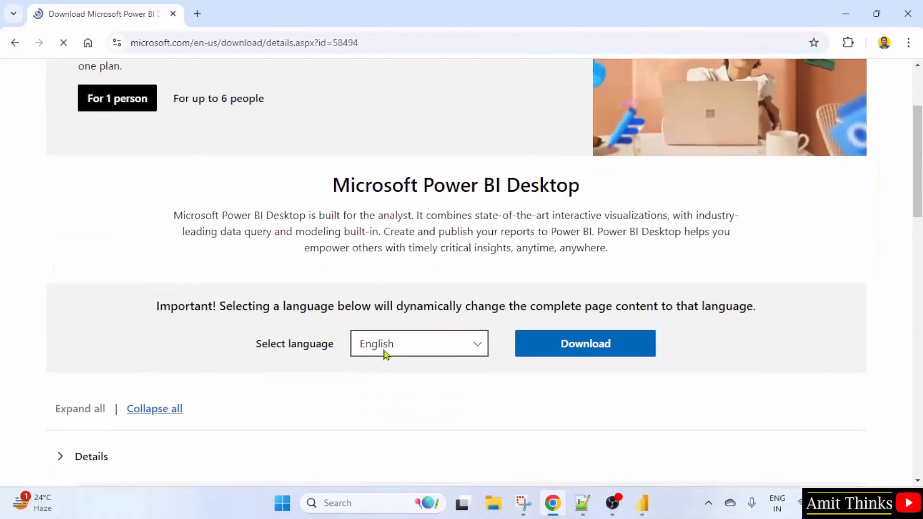
{"action": "left_click", "coordinate": [402, 345]}
{"action": "left_click", "coordinate": [402, 345]}
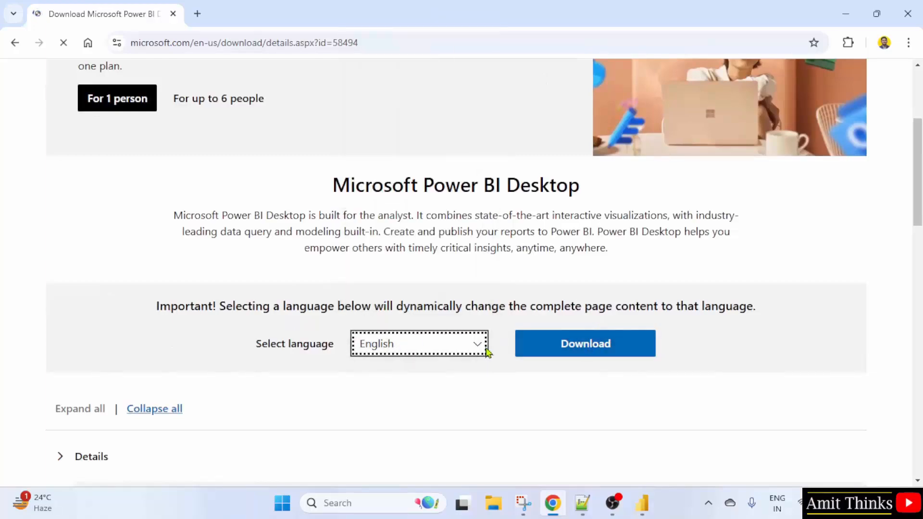
{"action": "left_click", "coordinate": [592, 347]}
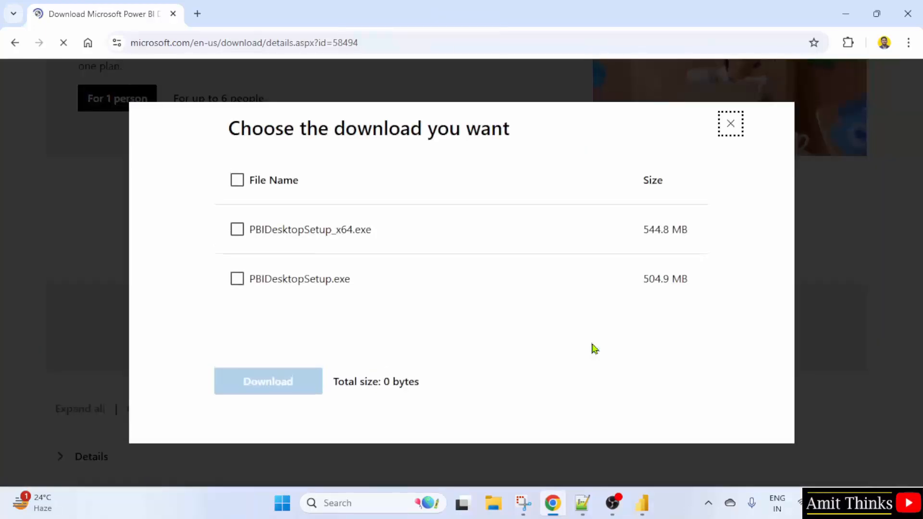
{"action": "left_click", "coordinate": [238, 231]}
{"action": "left_click", "coordinate": [275, 395]}
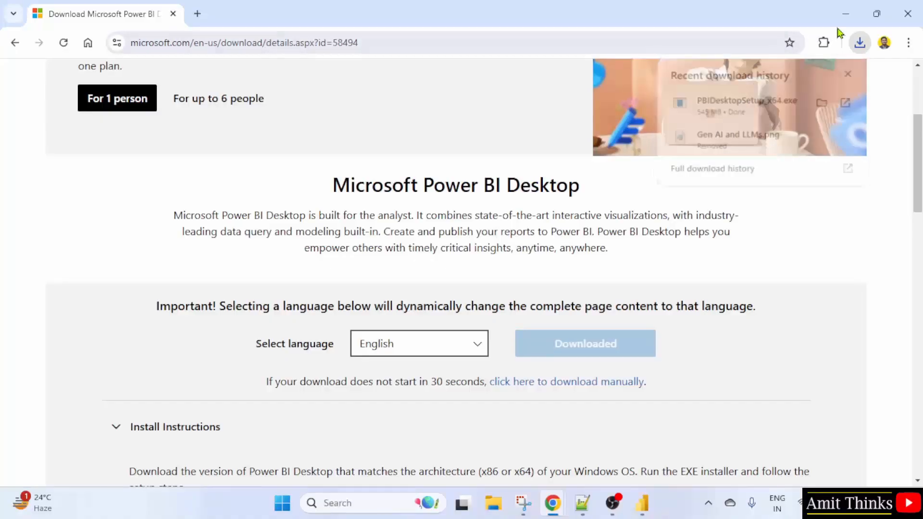
Close the running Power BI Desktop window and retry the setup wizard
{"action": "left_click", "coordinate": [846, 14]}
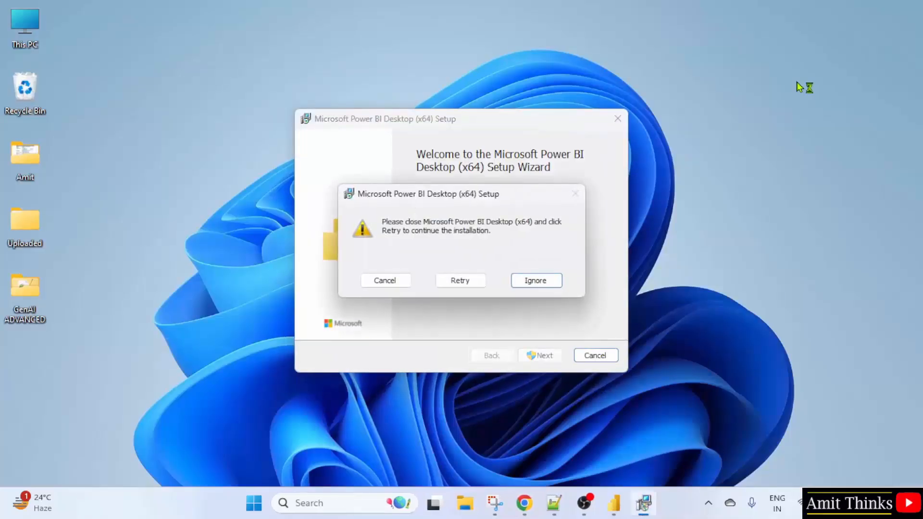
{"action": "left_click", "coordinate": [613, 502]}
{"action": "left_click", "coordinate": [908, 12]}
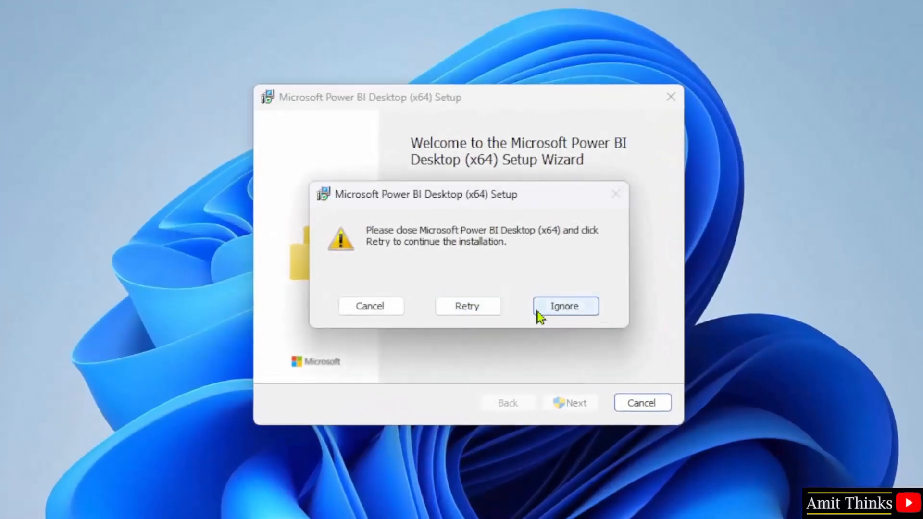
{"action": "left_click", "coordinate": [476, 315]}
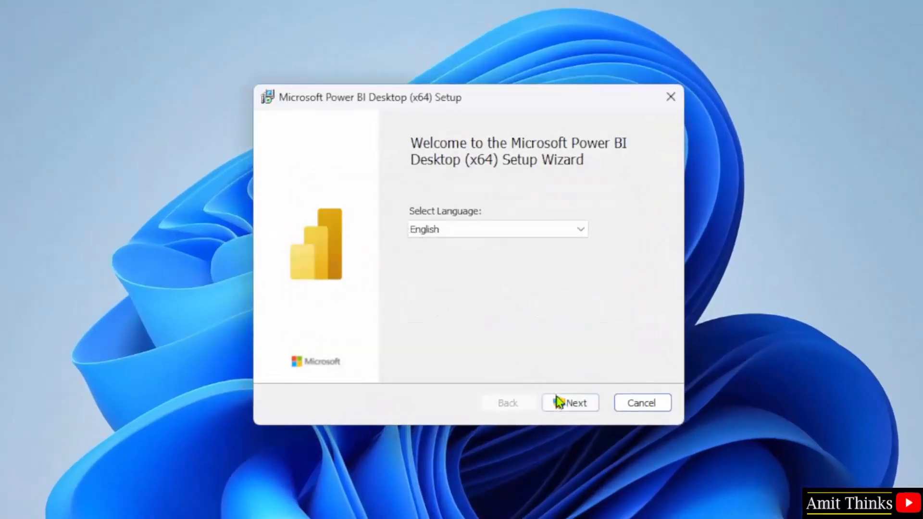
Advance the setup wizard with English selected and accept the license terms
{"action": "left_click", "coordinate": [586, 409]}
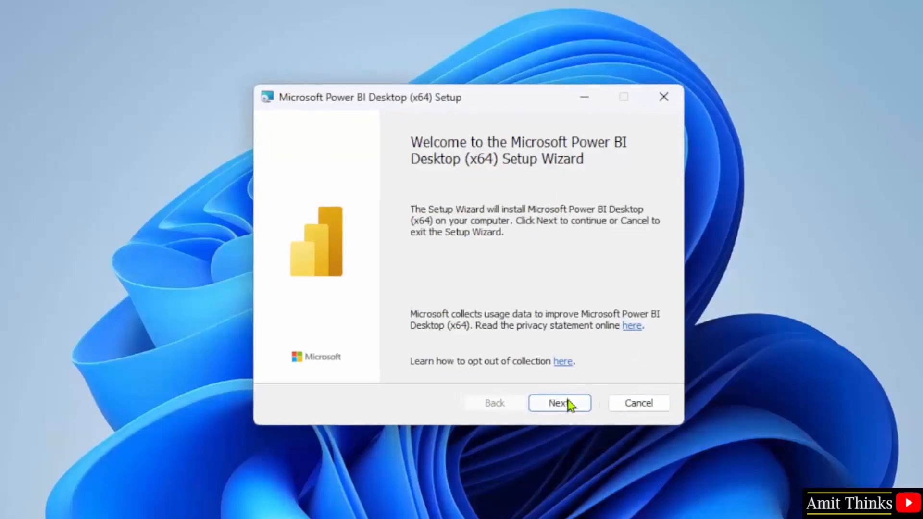
{"action": "left_click", "coordinate": [565, 404]}
{"action": "left_click", "coordinate": [339, 368]}
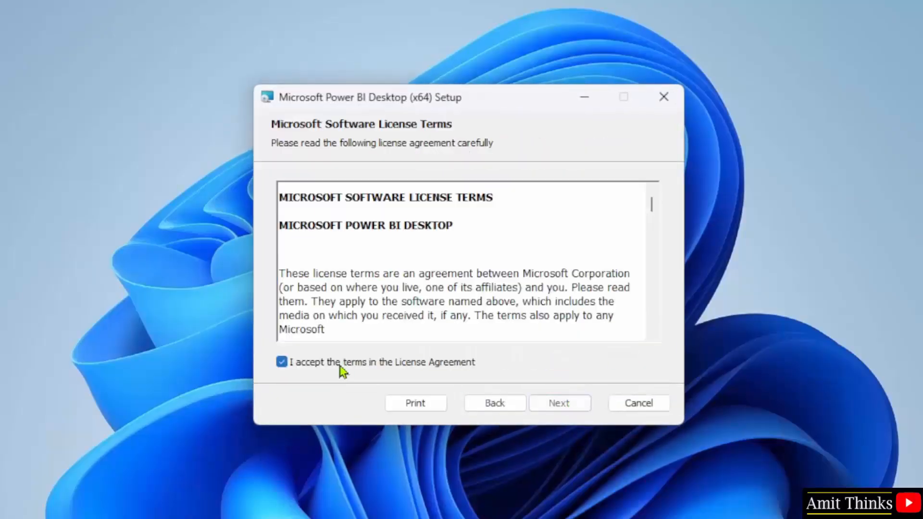
{"action": "left_click", "coordinate": [567, 407]}
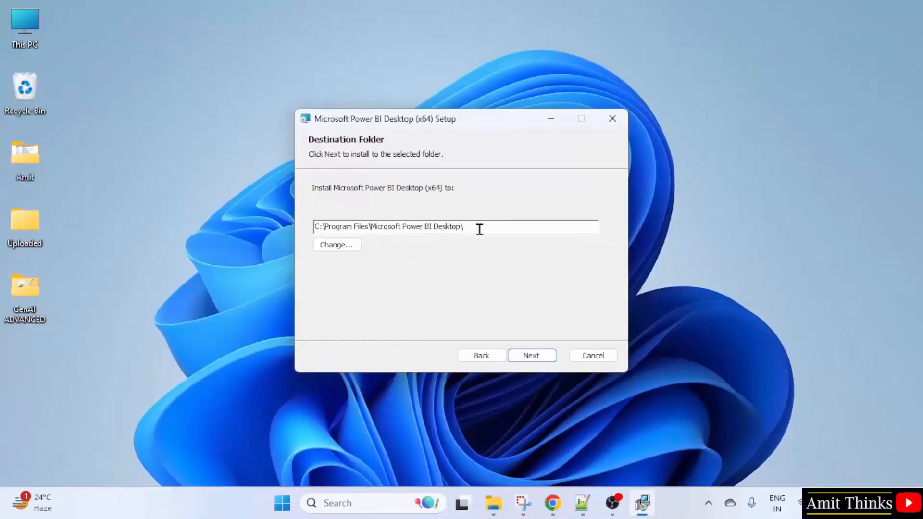
Browse C:\Program Files in File Explorer to examine the Microsoft Power BI Desktop folder
{"action": "left_click", "coordinate": [494, 503]}
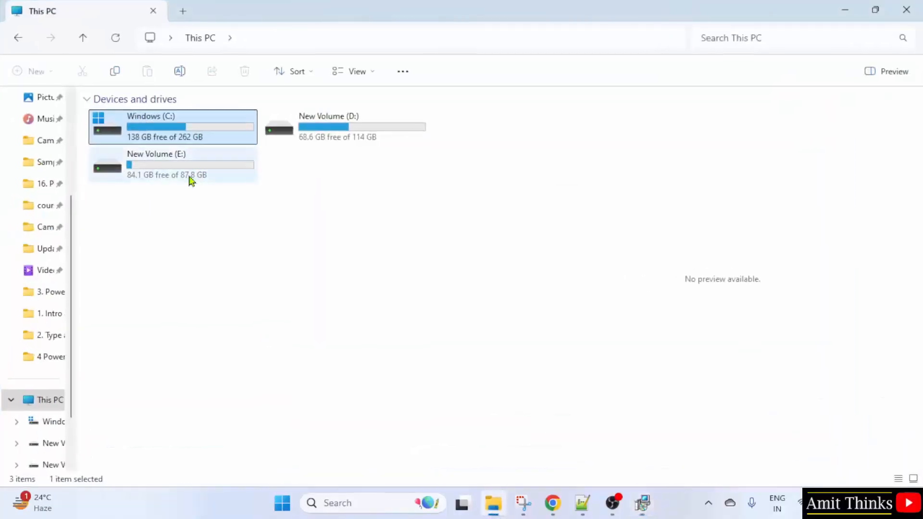
{"action": "double_click", "coordinate": [184, 150]}
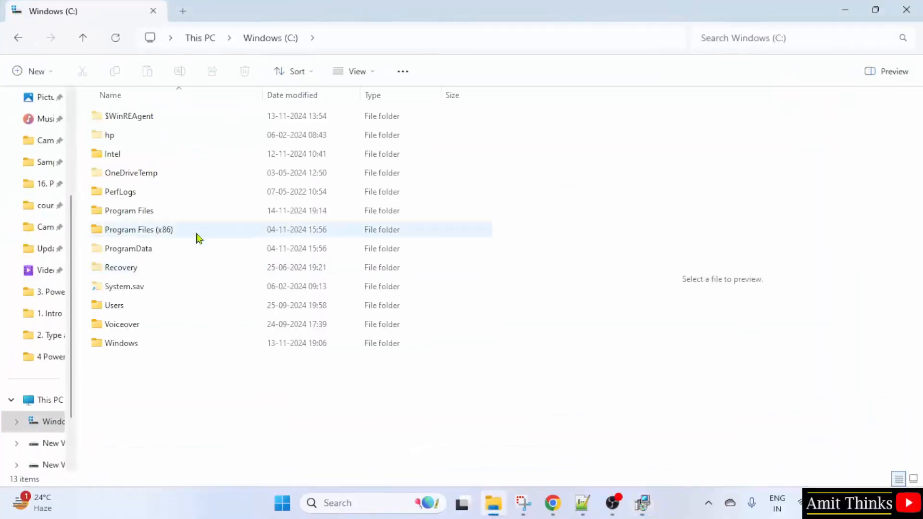
{"action": "double_click", "coordinate": [194, 214]}
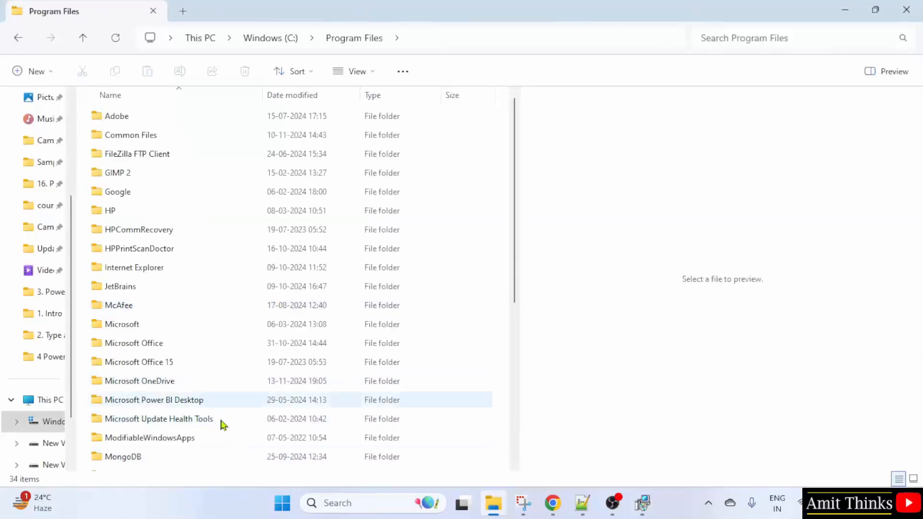
{"action": "left_click", "coordinate": [222, 405]}
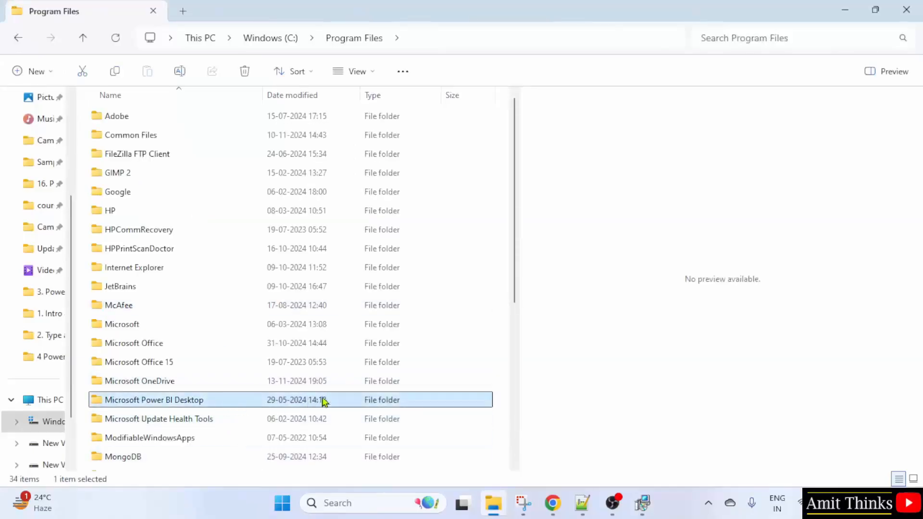
{"action": "scroll", "coordinate": [323, 402], "scroll_direction": "down", "scroll_amount": 2}
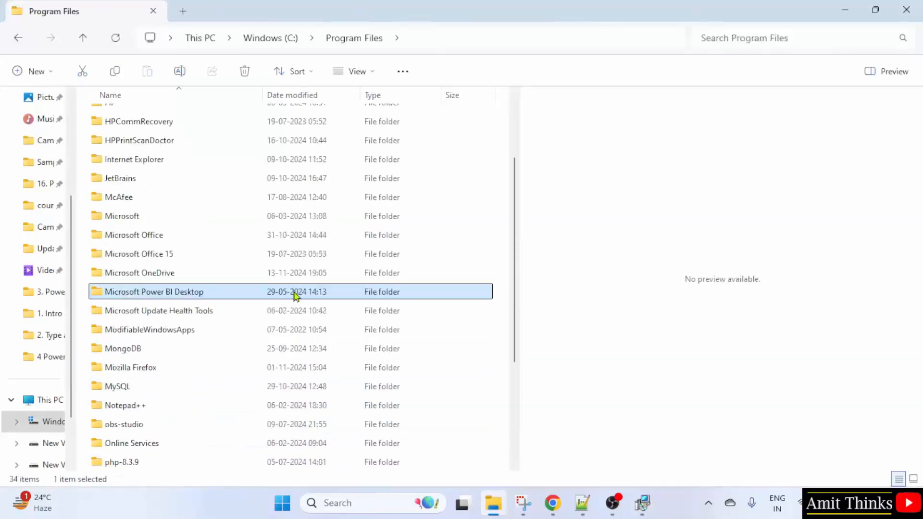
{"action": "left_click", "coordinate": [846, 13]}
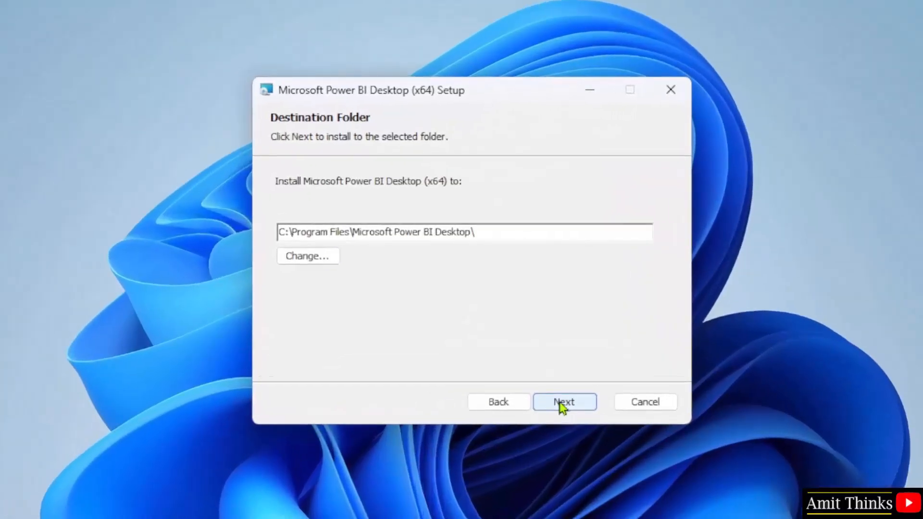
Keep the default destination folder and desktop shortcut, install, and finish with Power BI Desktop launching
{"action": "left_click", "coordinate": [563, 404]}
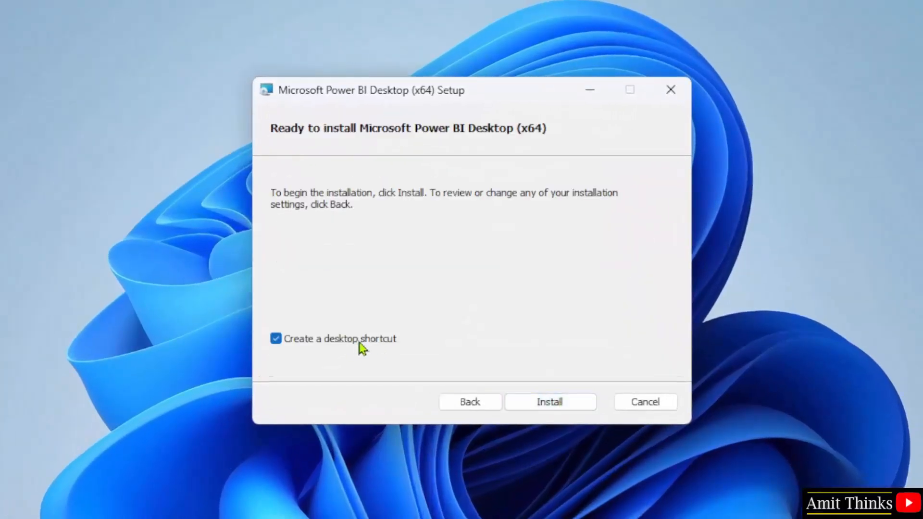
{"action": "left_click", "coordinate": [553, 404]}
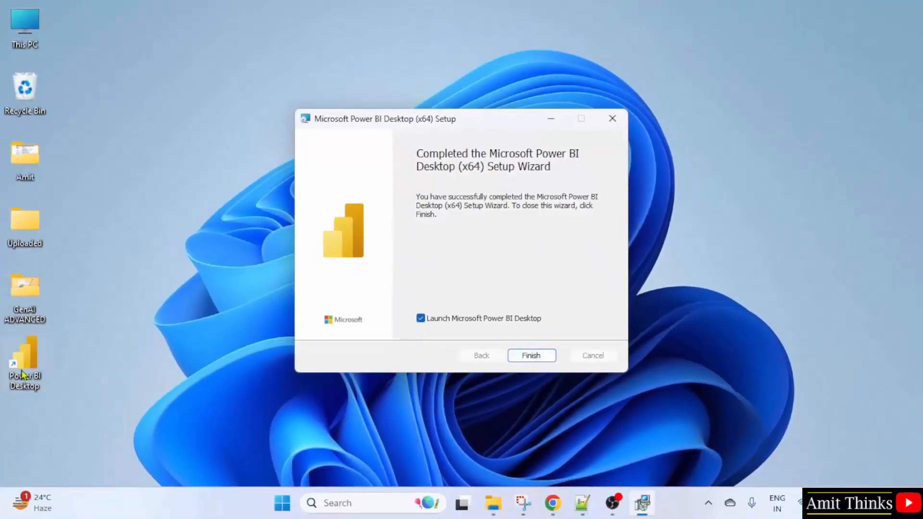
{"action": "left_click", "coordinate": [531, 355]}
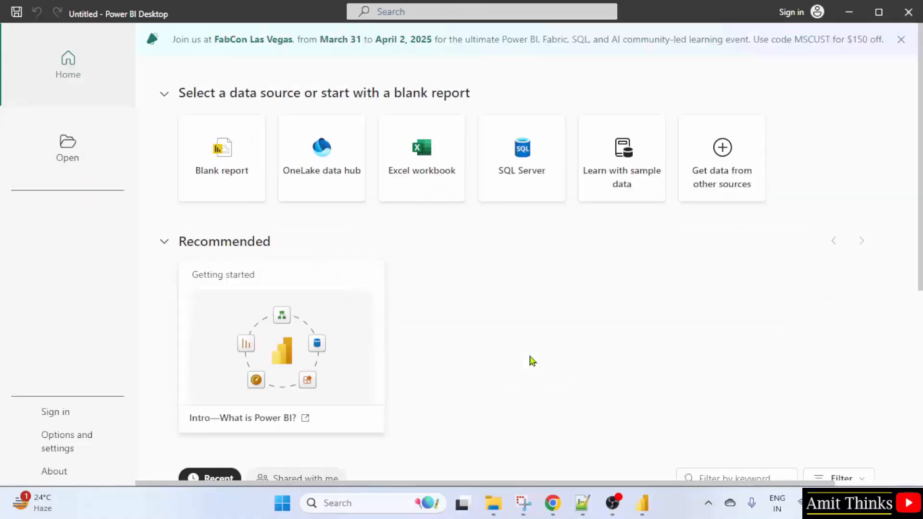
Open the About dialog to check the Power BI Desktop version, dismissing the introduction pop-ups
{"action": "scroll", "coordinate": [506, 325], "scroll_direction": "down", "scroll_amount": 6}
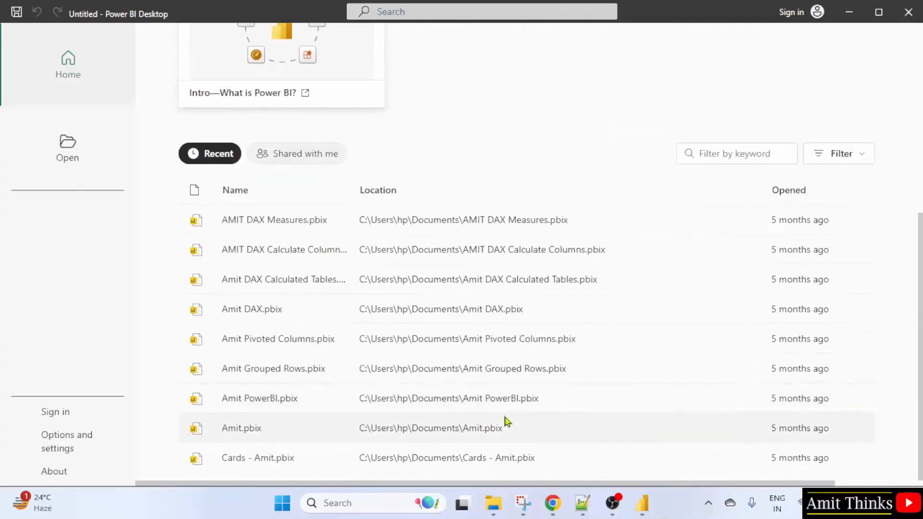
{"action": "scroll", "coordinate": [506, 422], "scroll_direction": "up", "scroll_amount": 6}
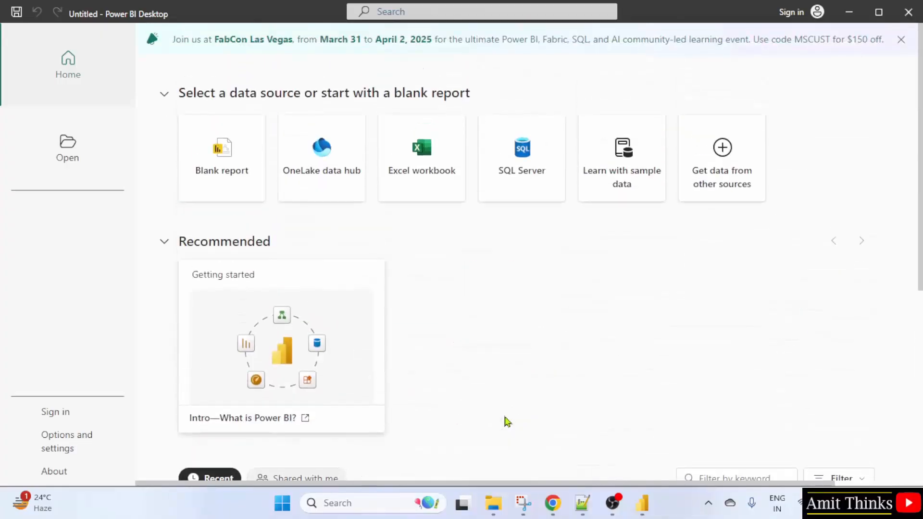
{"action": "left_click", "coordinate": [71, 479]}
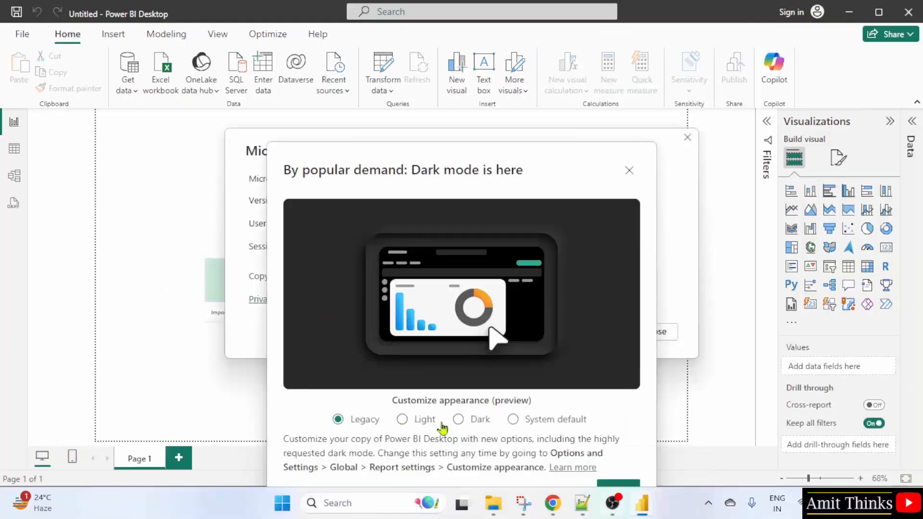
{"action": "left_click", "coordinate": [619, 485]}
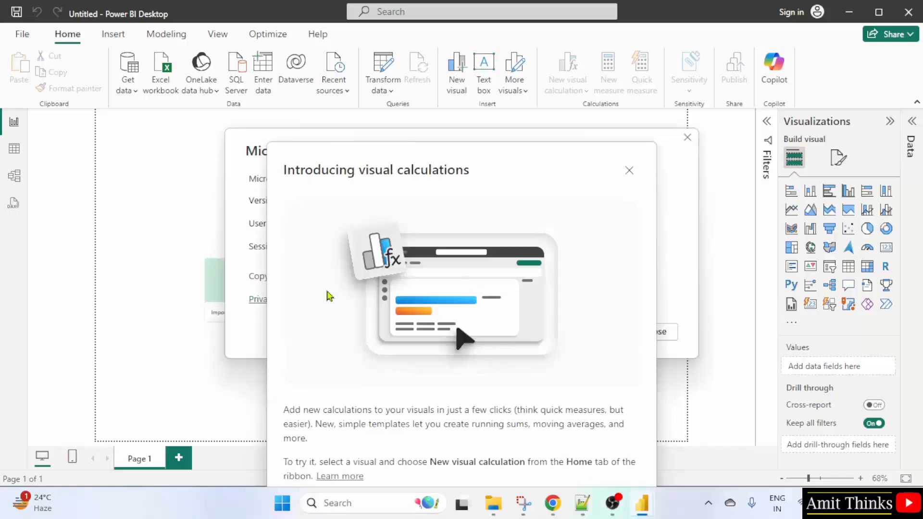
{"action": "left_click", "coordinate": [629, 171]}
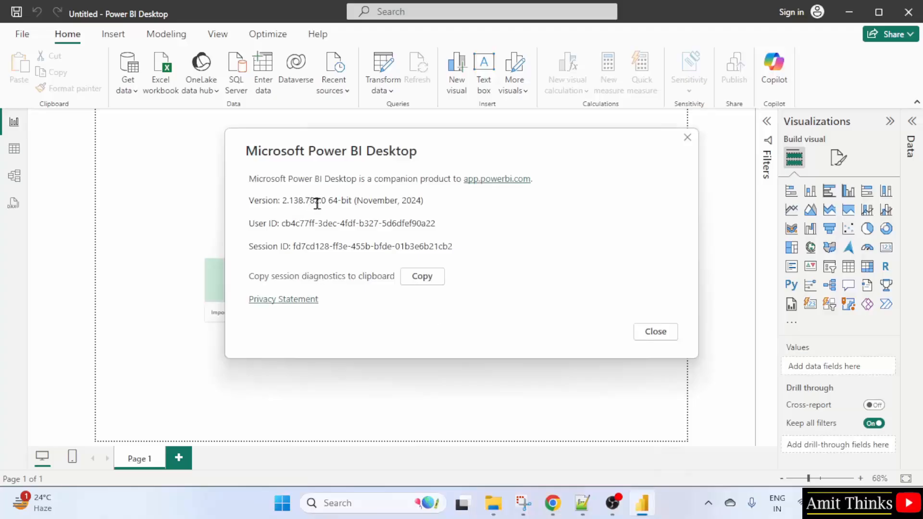
{"action": "left_click", "coordinate": [656, 333]}
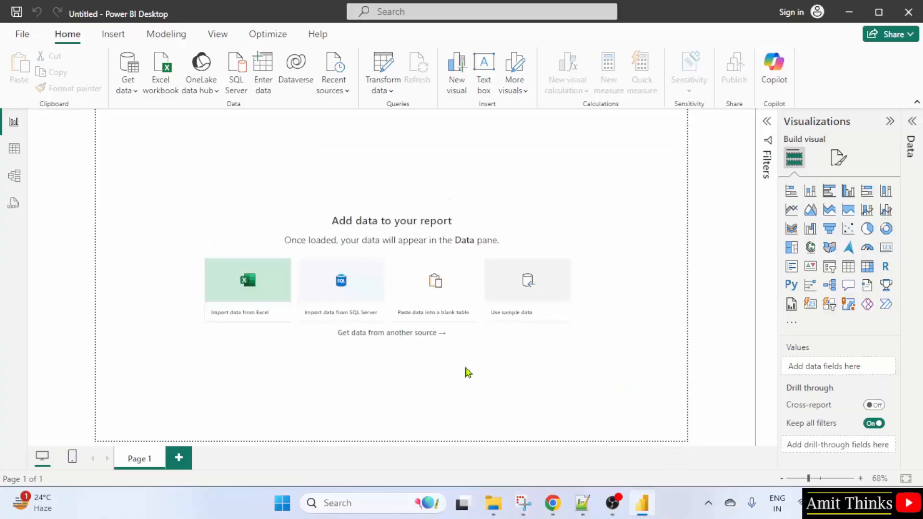
Open the File view, dismiss the FabCon banner, and close Power BI Desktop
{"action": "left_click", "coordinate": [22, 34]}
{"action": "scroll", "coordinate": [372, 282], "scroll_direction": "down", "scroll_amount": 3}
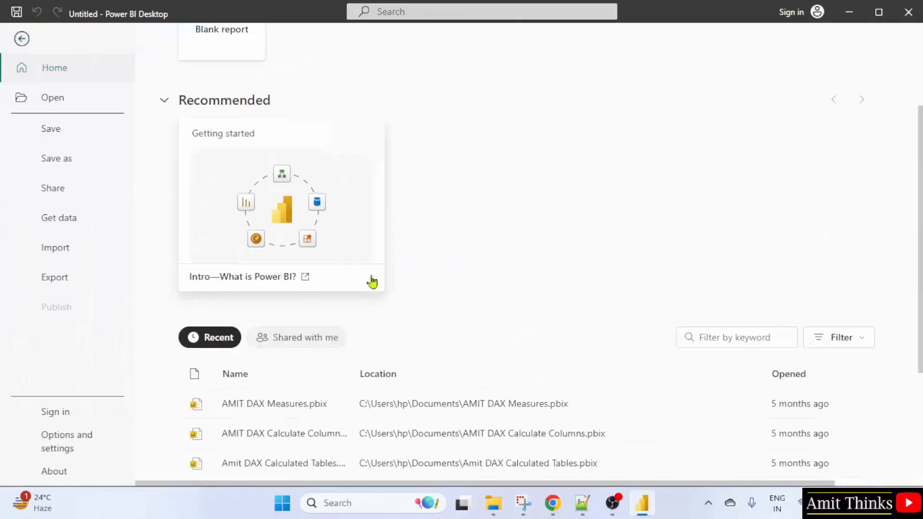
{"action": "scroll", "coordinate": [373, 282], "scroll_direction": "down", "scroll_amount": 3}
{"action": "scroll", "coordinate": [315, 230], "scroll_direction": "up", "scroll_amount": 6}
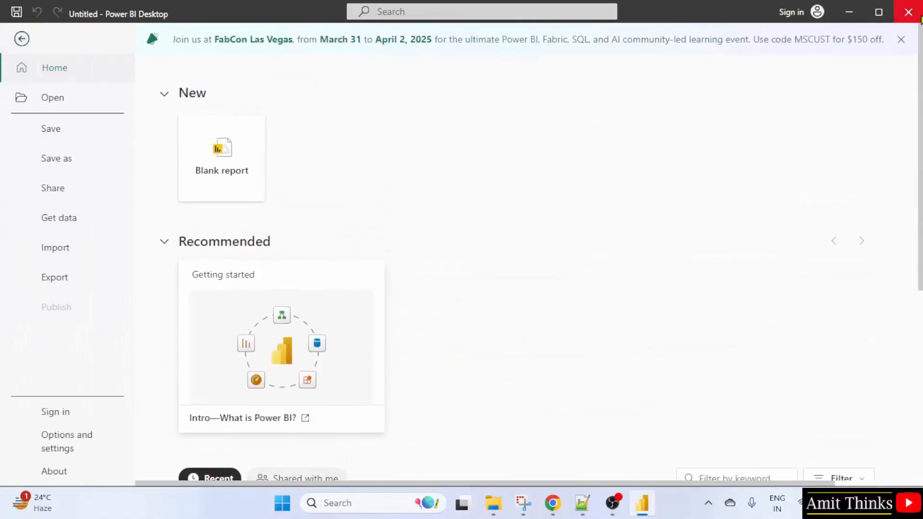
{"action": "left_click", "coordinate": [901, 40]}
{"action": "left_click", "coordinate": [908, 12]}
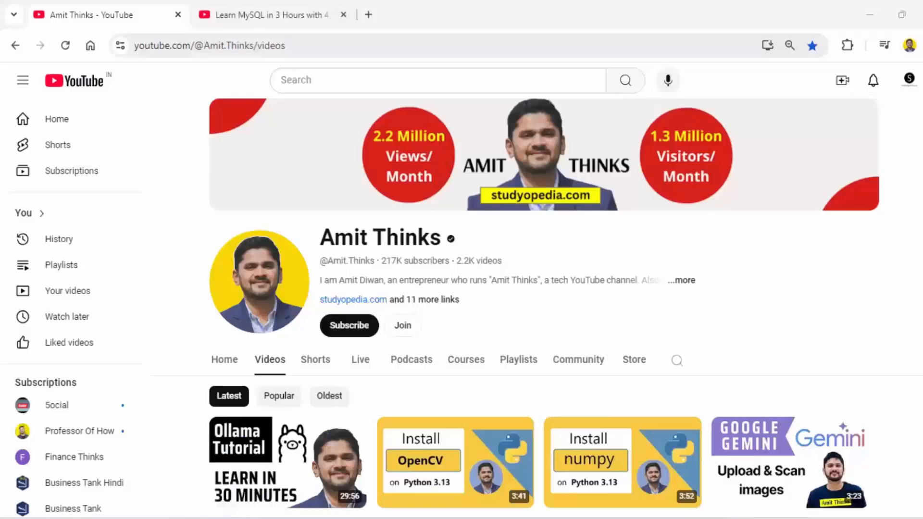
Open the channel's membership options on the YouTube channel page and close them
{"action": "left_click", "coordinate": [305, 45]}
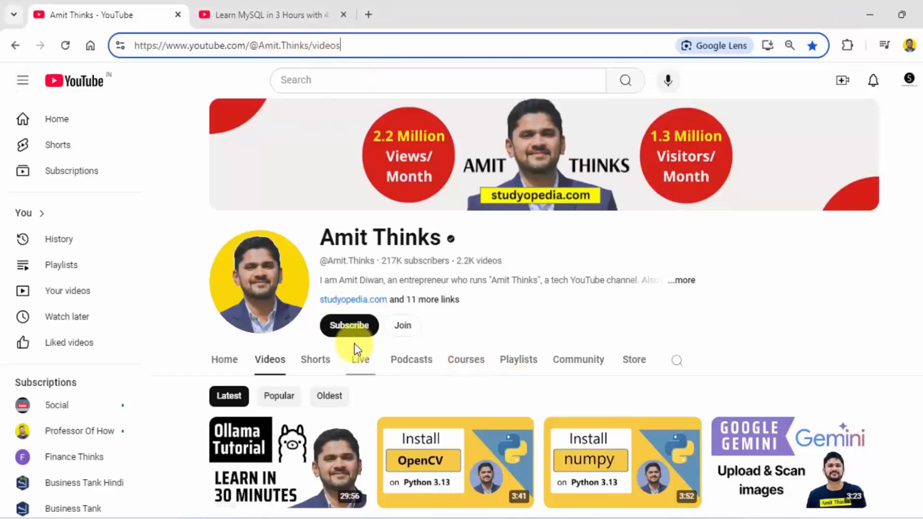
{"action": "left_click", "coordinate": [411, 336]}
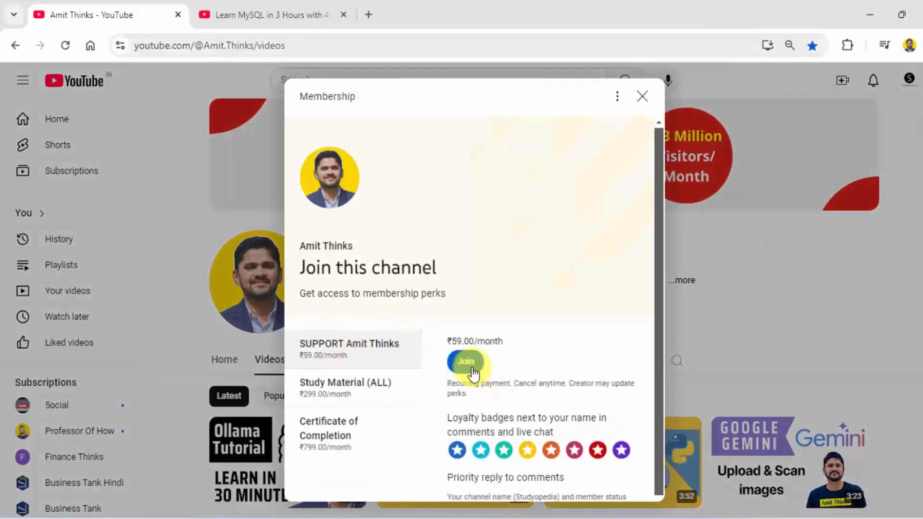
{"action": "triple_click", "coordinate": [469, 340]}
{"action": "left_click", "coordinate": [515, 349]}
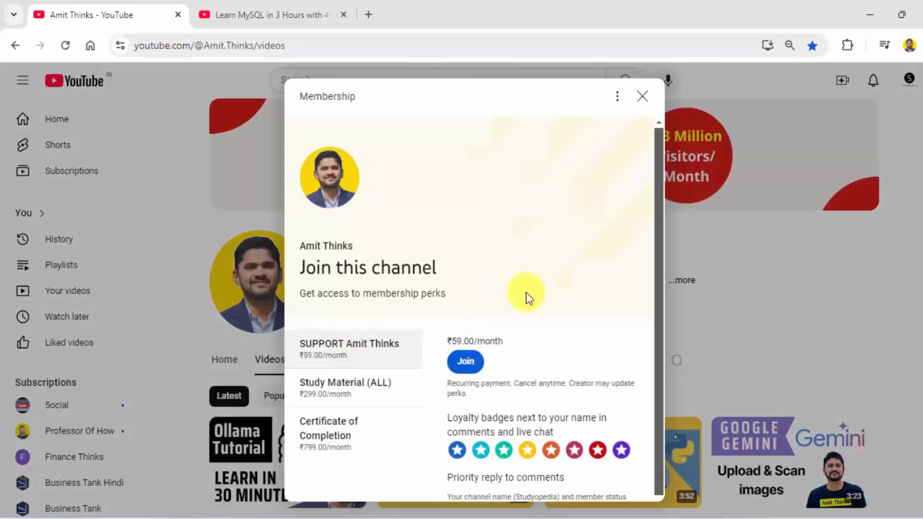
{"action": "left_click", "coordinate": [640, 98]}
Switch to the MySQL tutorial video tab and open its Super Thanks dialog
{"action": "left_click", "coordinate": [318, 15]}
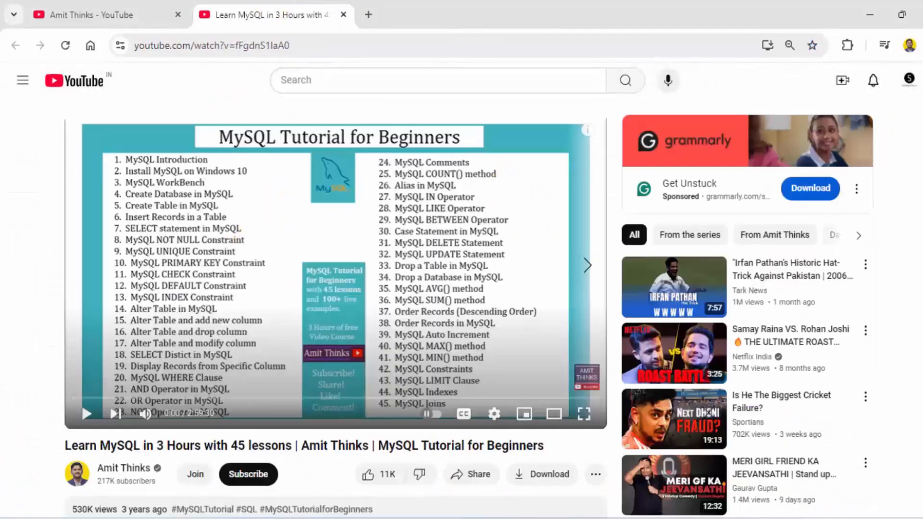
{"action": "scroll", "coordinate": [336, 289], "scroll_direction": "down", "scroll_amount": 5}
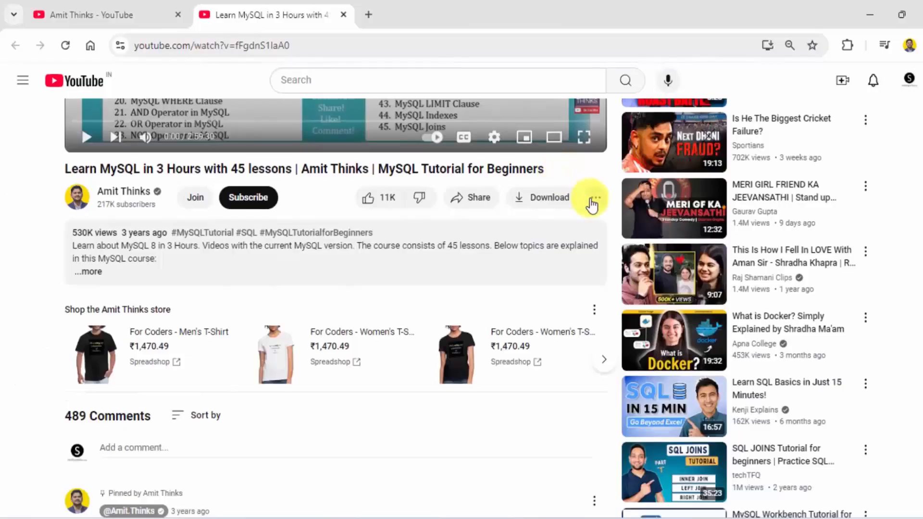
{"action": "left_click", "coordinate": [596, 200]}
{"action": "left_click", "coordinate": [633, 236]}
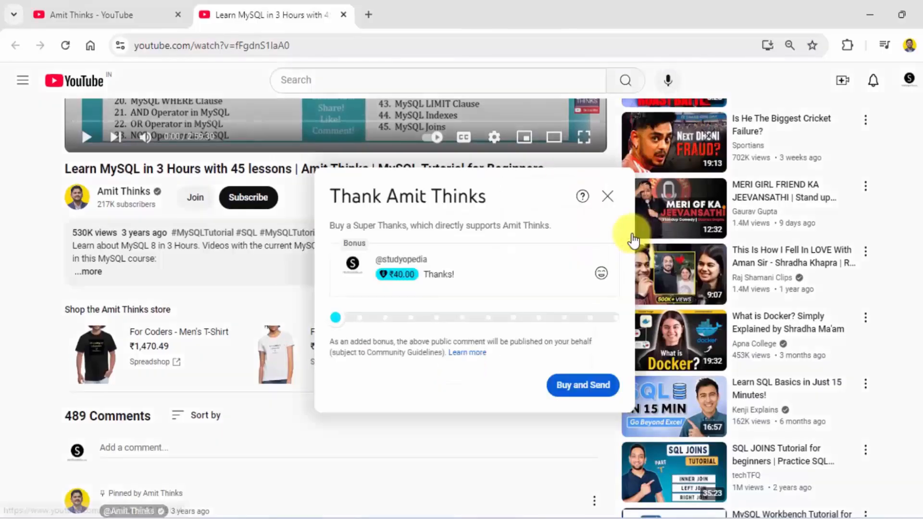